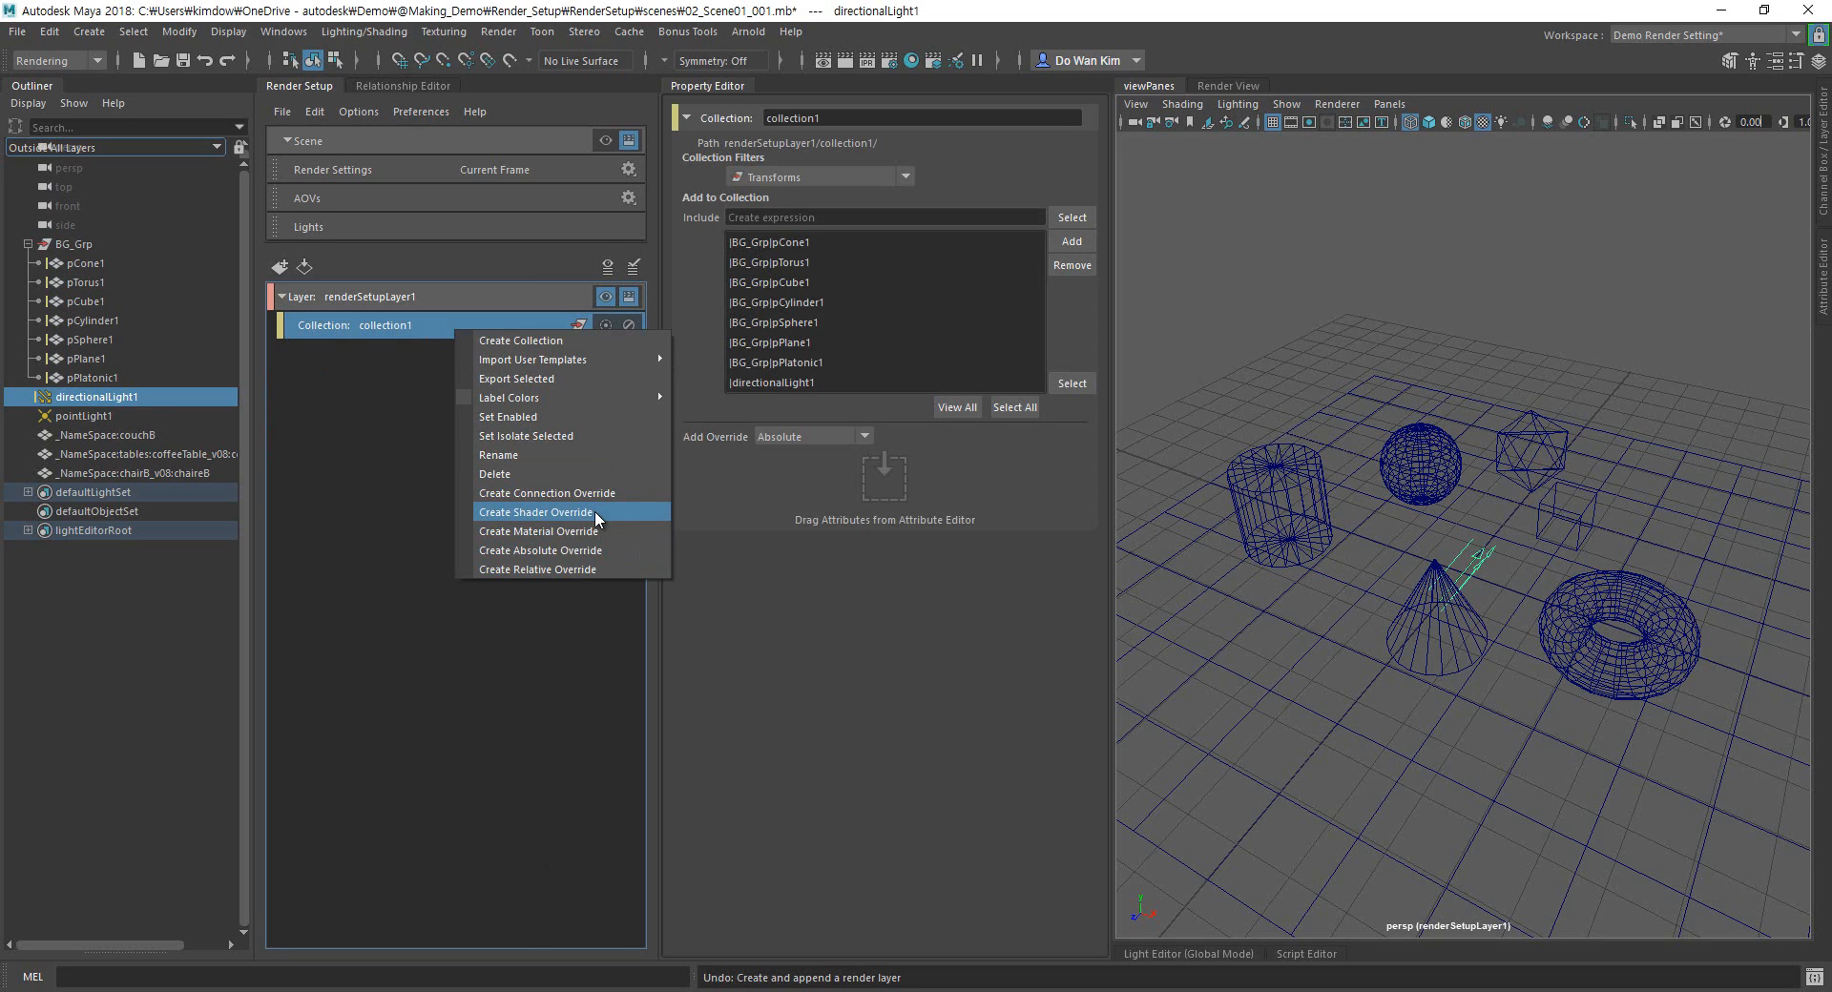
Open the Attribute Editor, and make renderSetupLayer1 the visible layer with the properties of collection1 shown.
{"action": "left_click", "coordinate": [430, 427]}
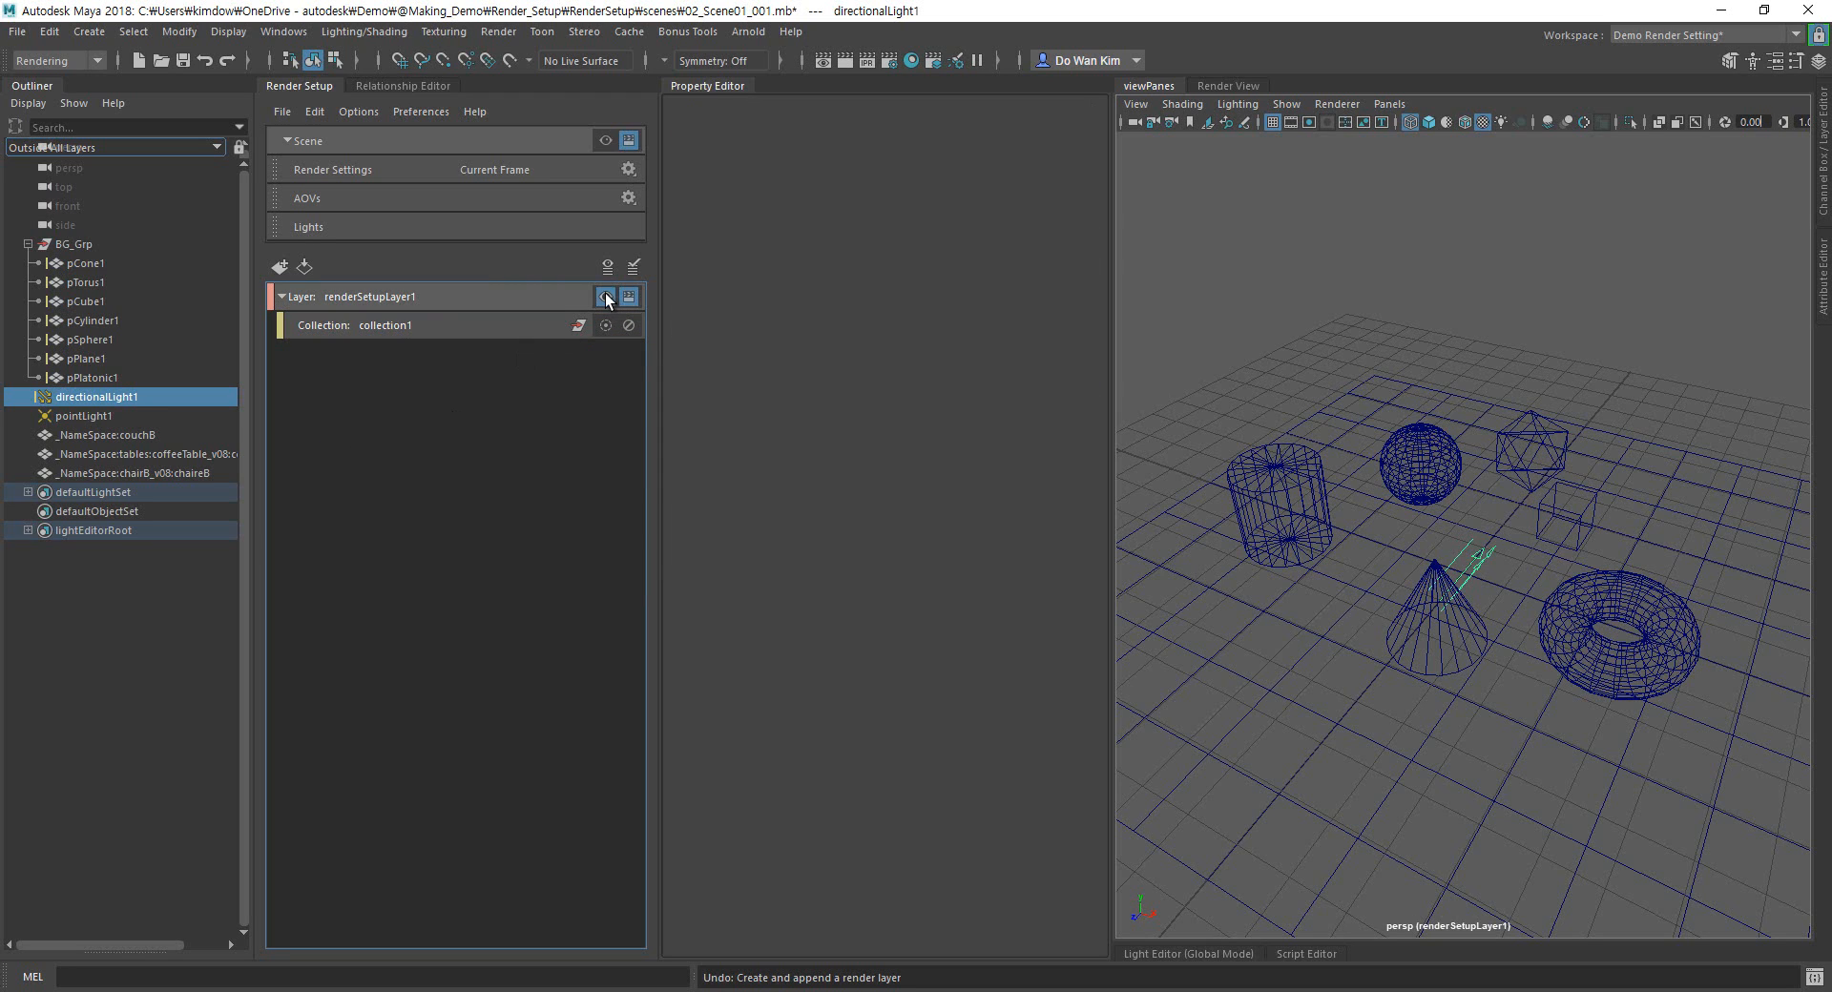
{"action": "left_click", "coordinate": [605, 140]}
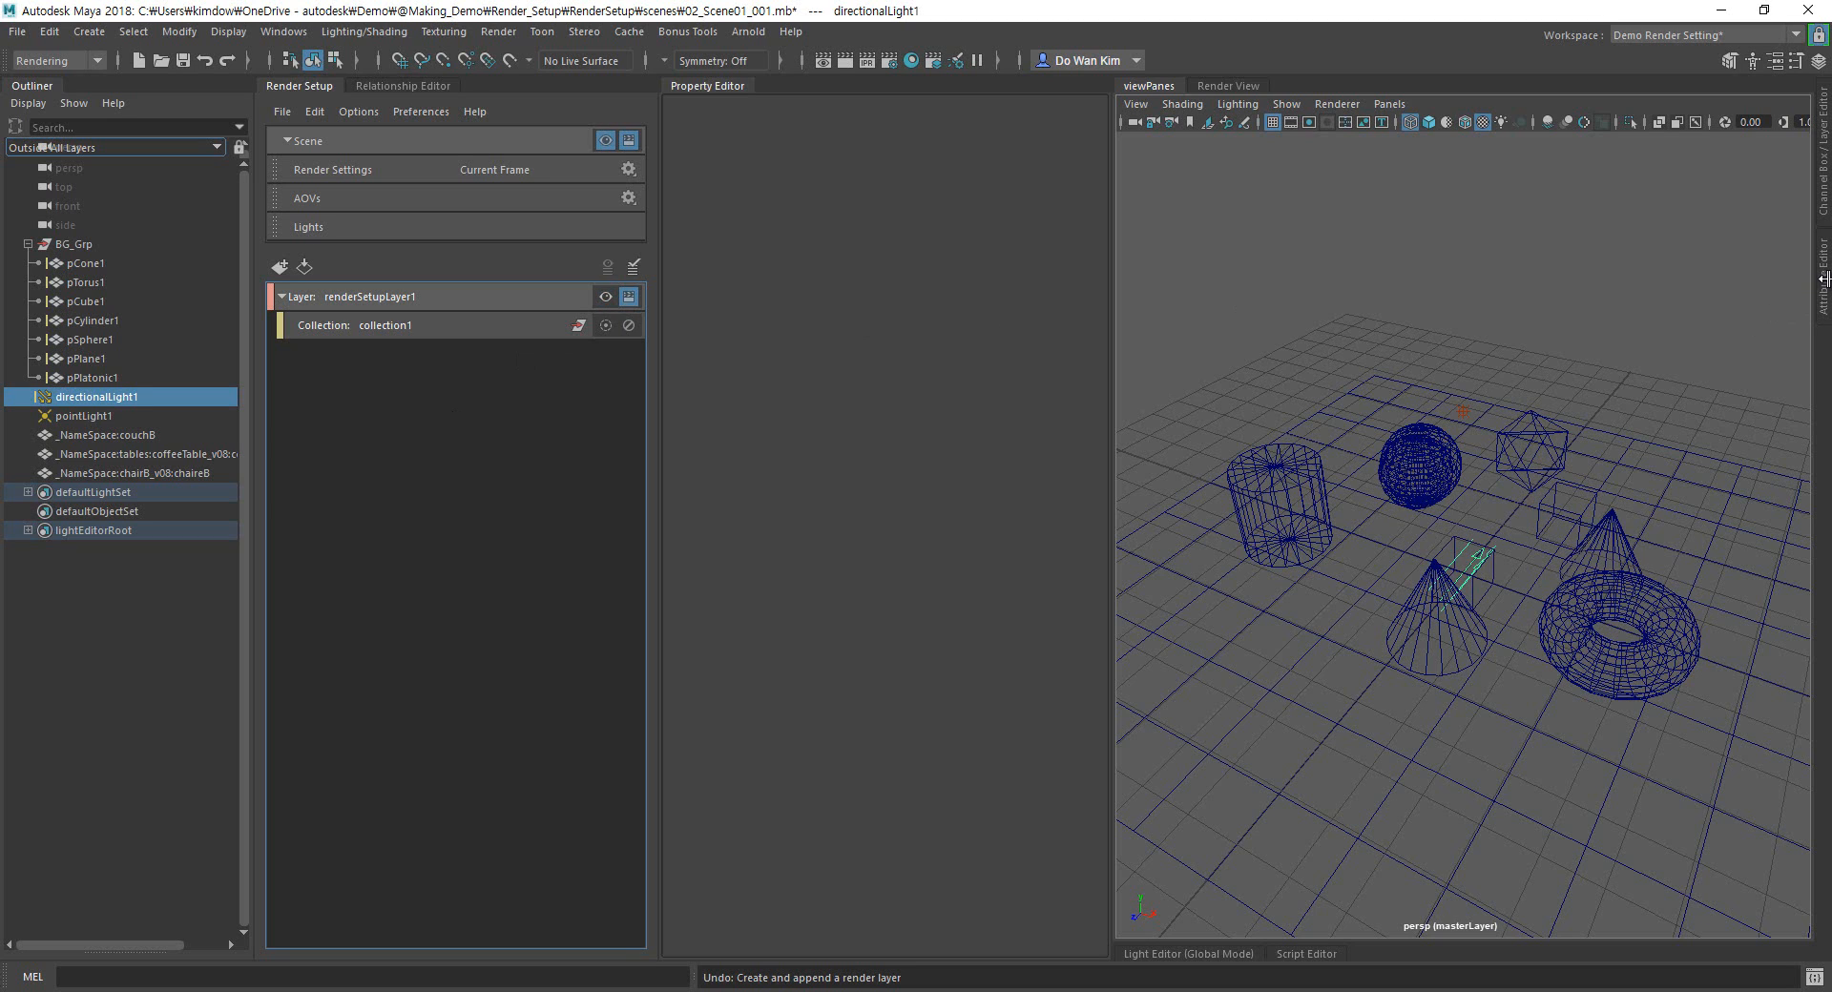
{"action": "left_click", "coordinate": [1822, 286]}
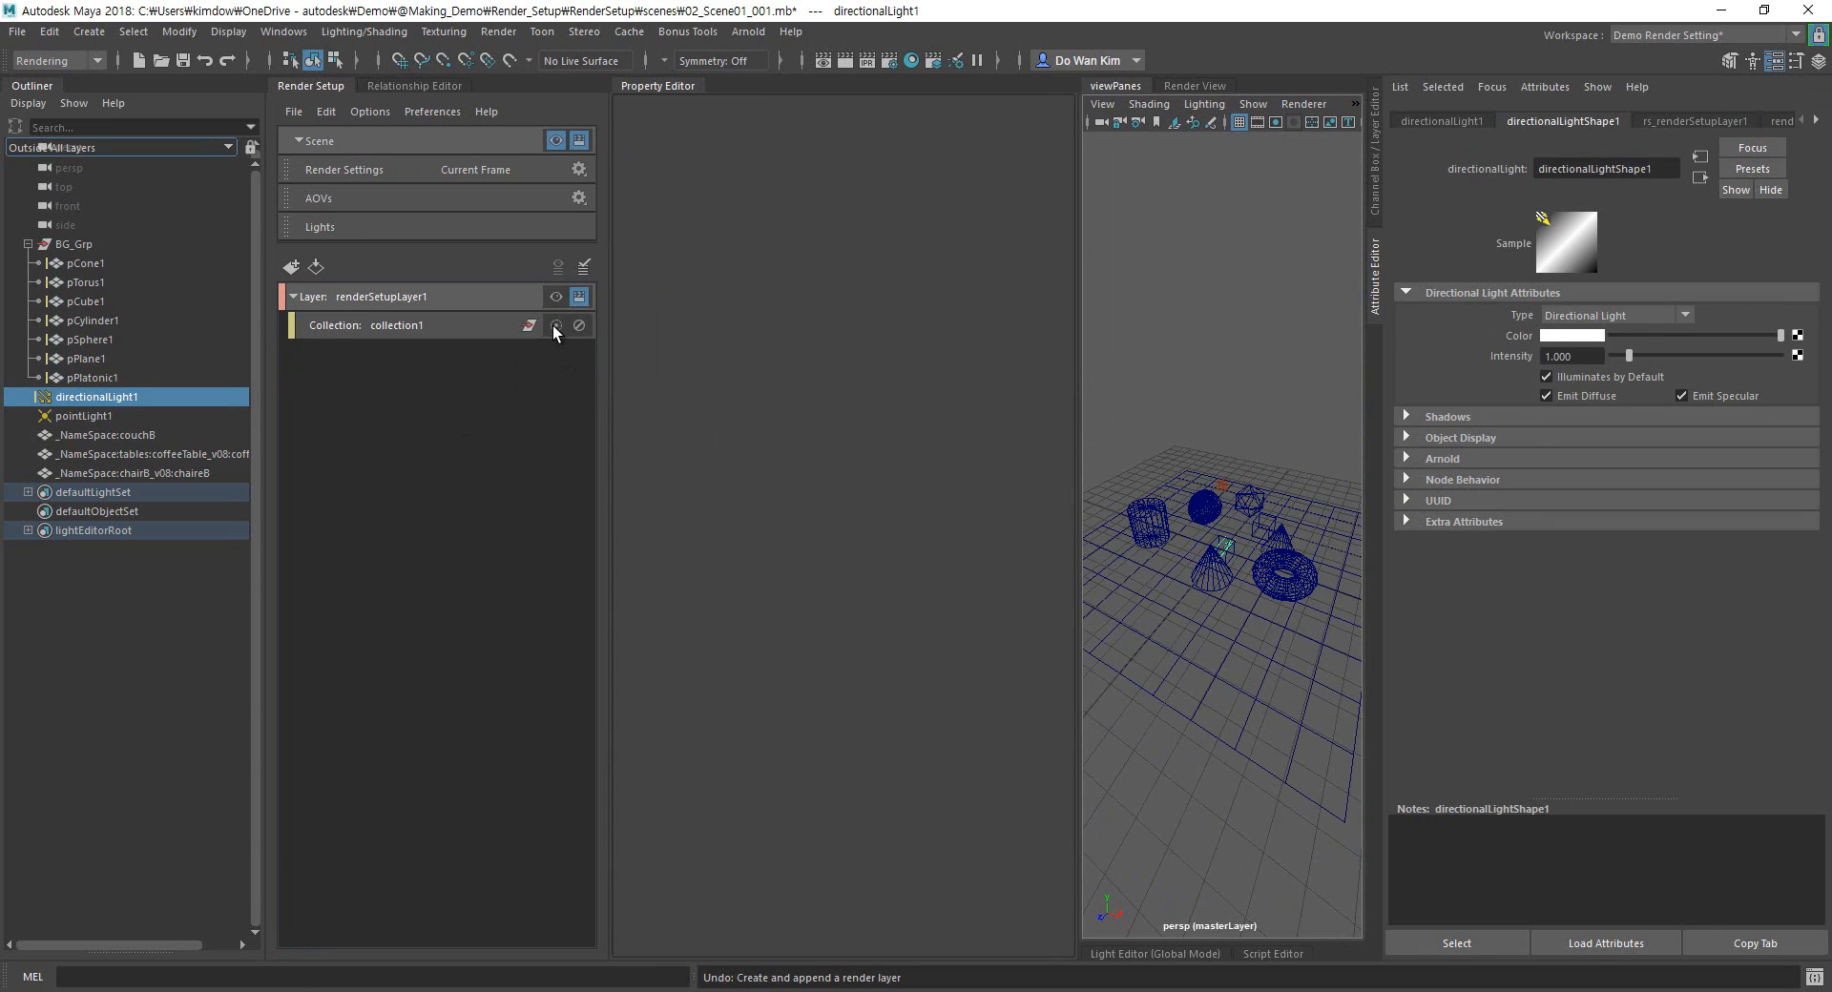
{"action": "left_click", "coordinate": [557, 297]}
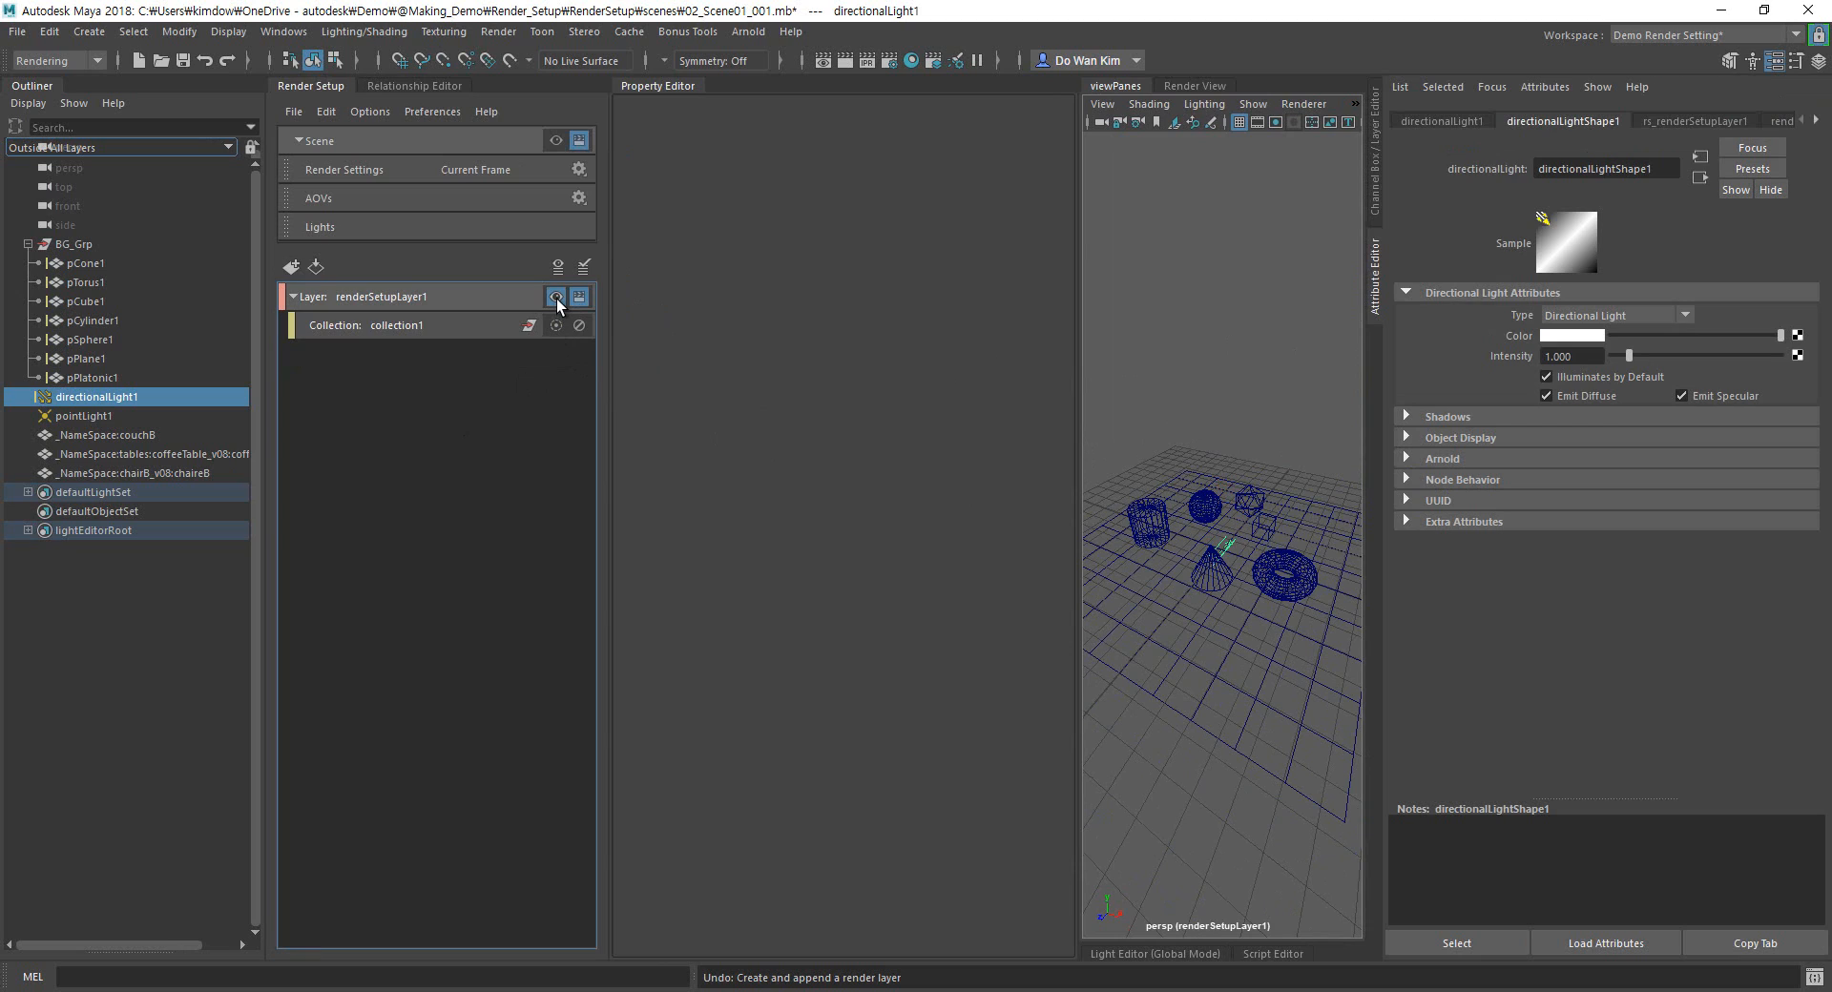
{"action": "left_click", "coordinate": [408, 325]}
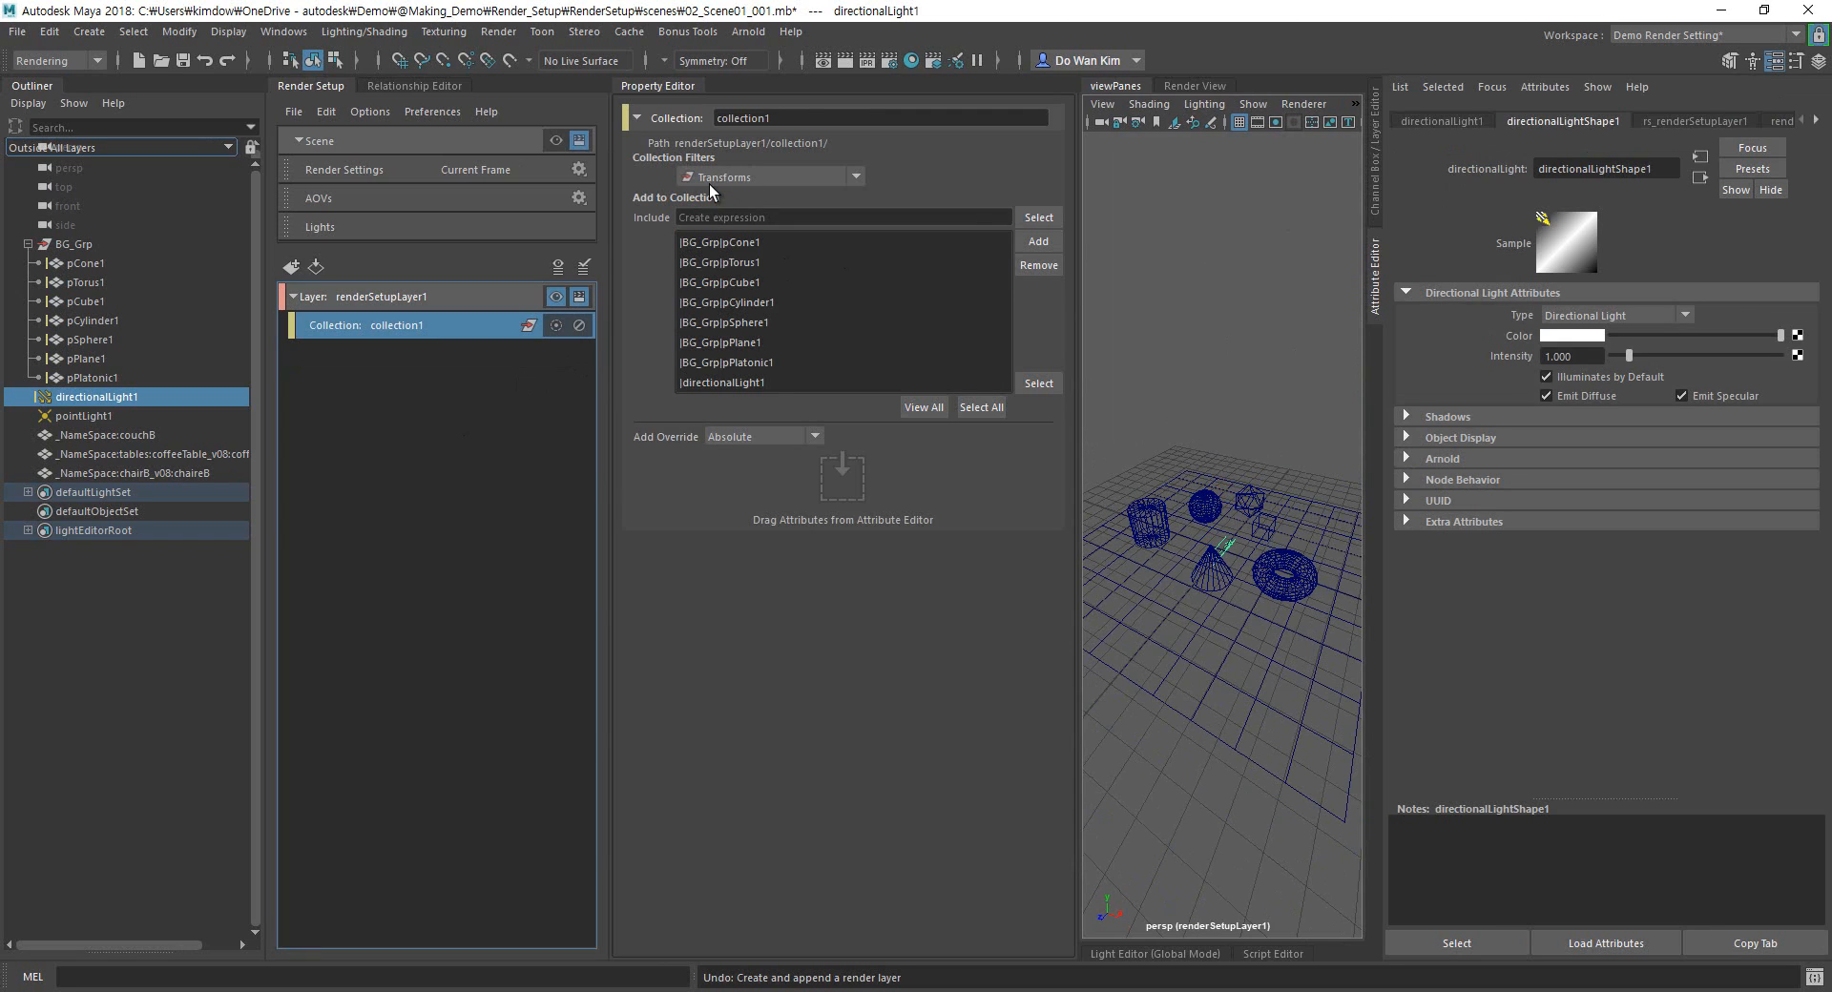
Compare the override options offered for pPlatonic1's Translate attribute with renderSetupLayer1 visible and with the master scene visible.
{"action": "left_click", "coordinate": [1255, 497]}
{"action": "left_click", "coordinate": [1412, 123]}
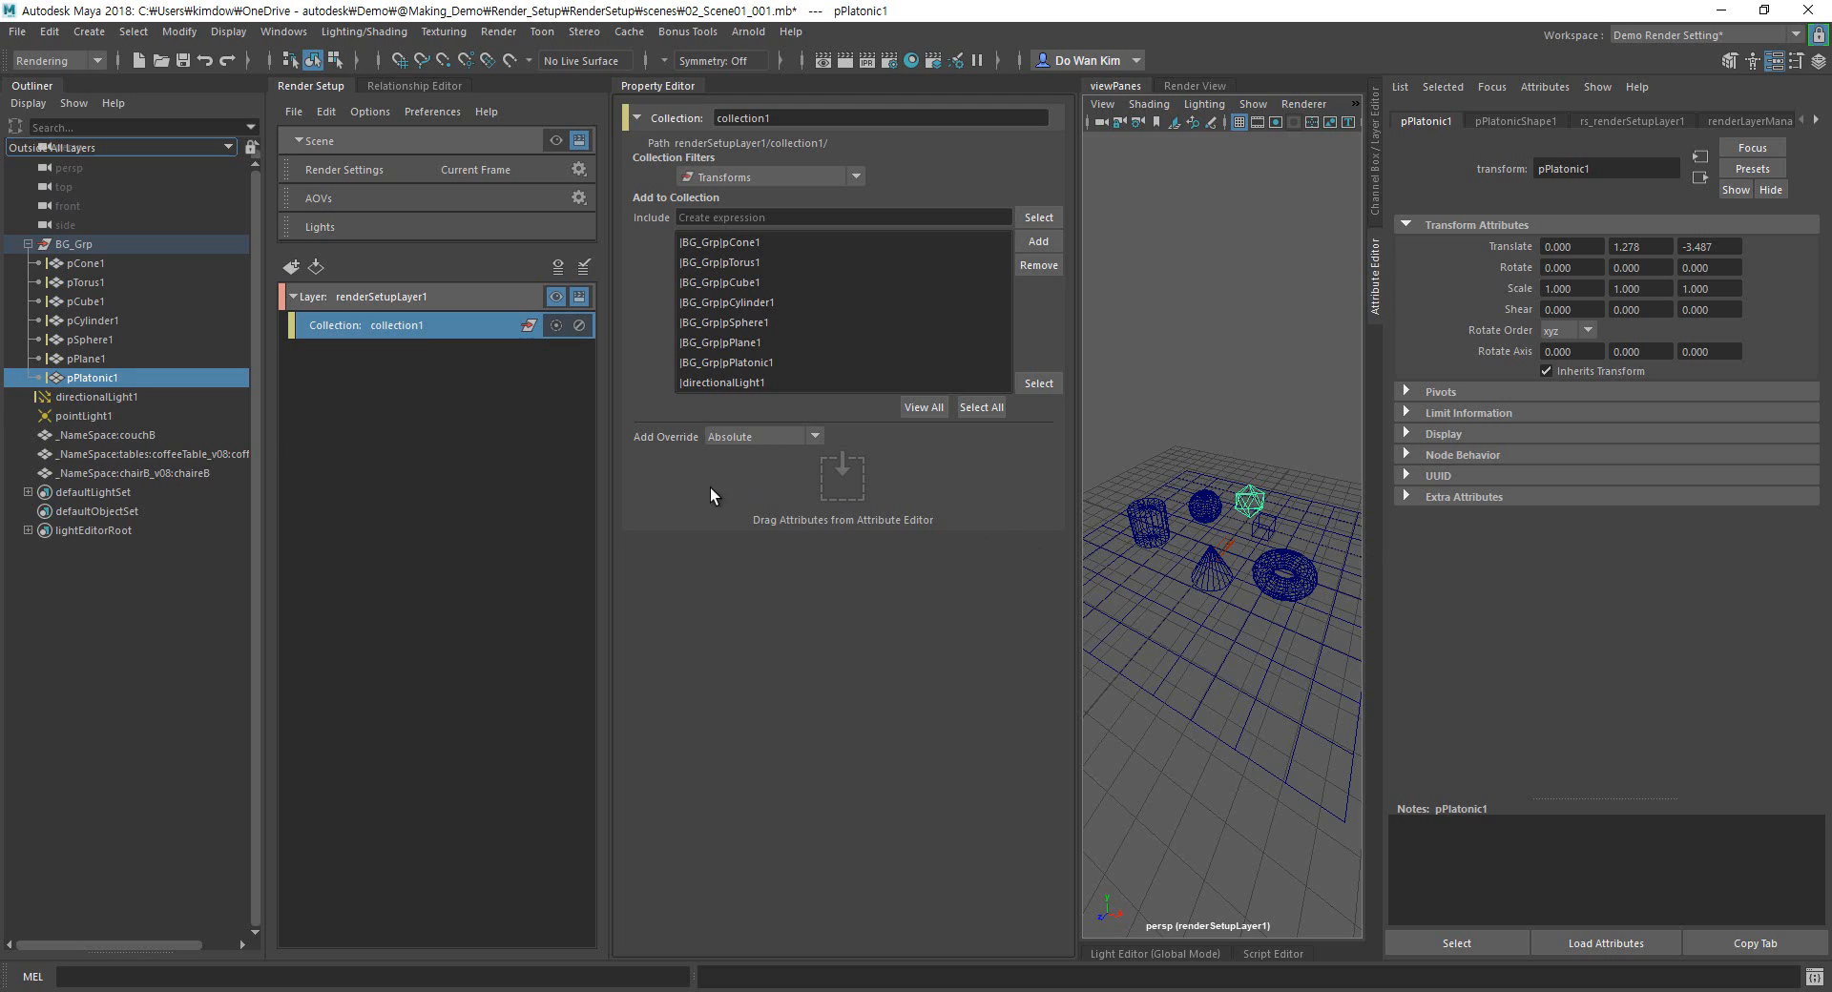
{"action": "right_click", "coordinate": [1506, 250]}
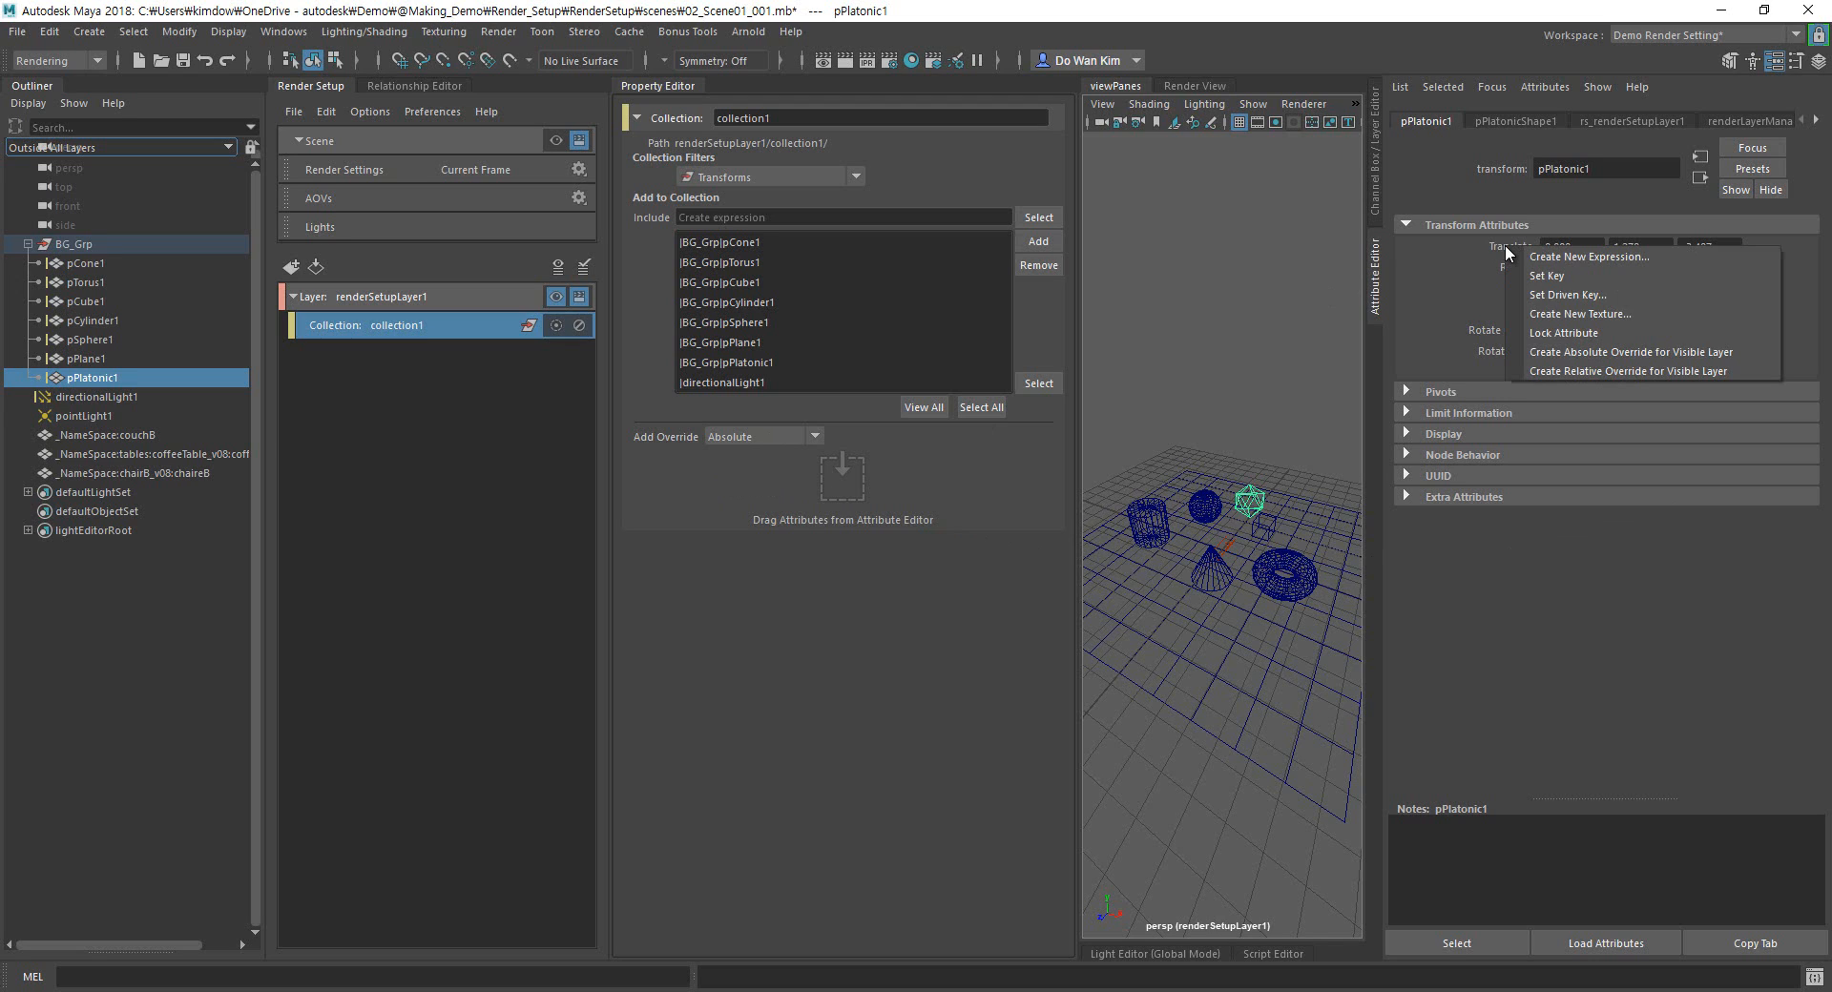
{"action": "left_click", "coordinate": [553, 300]}
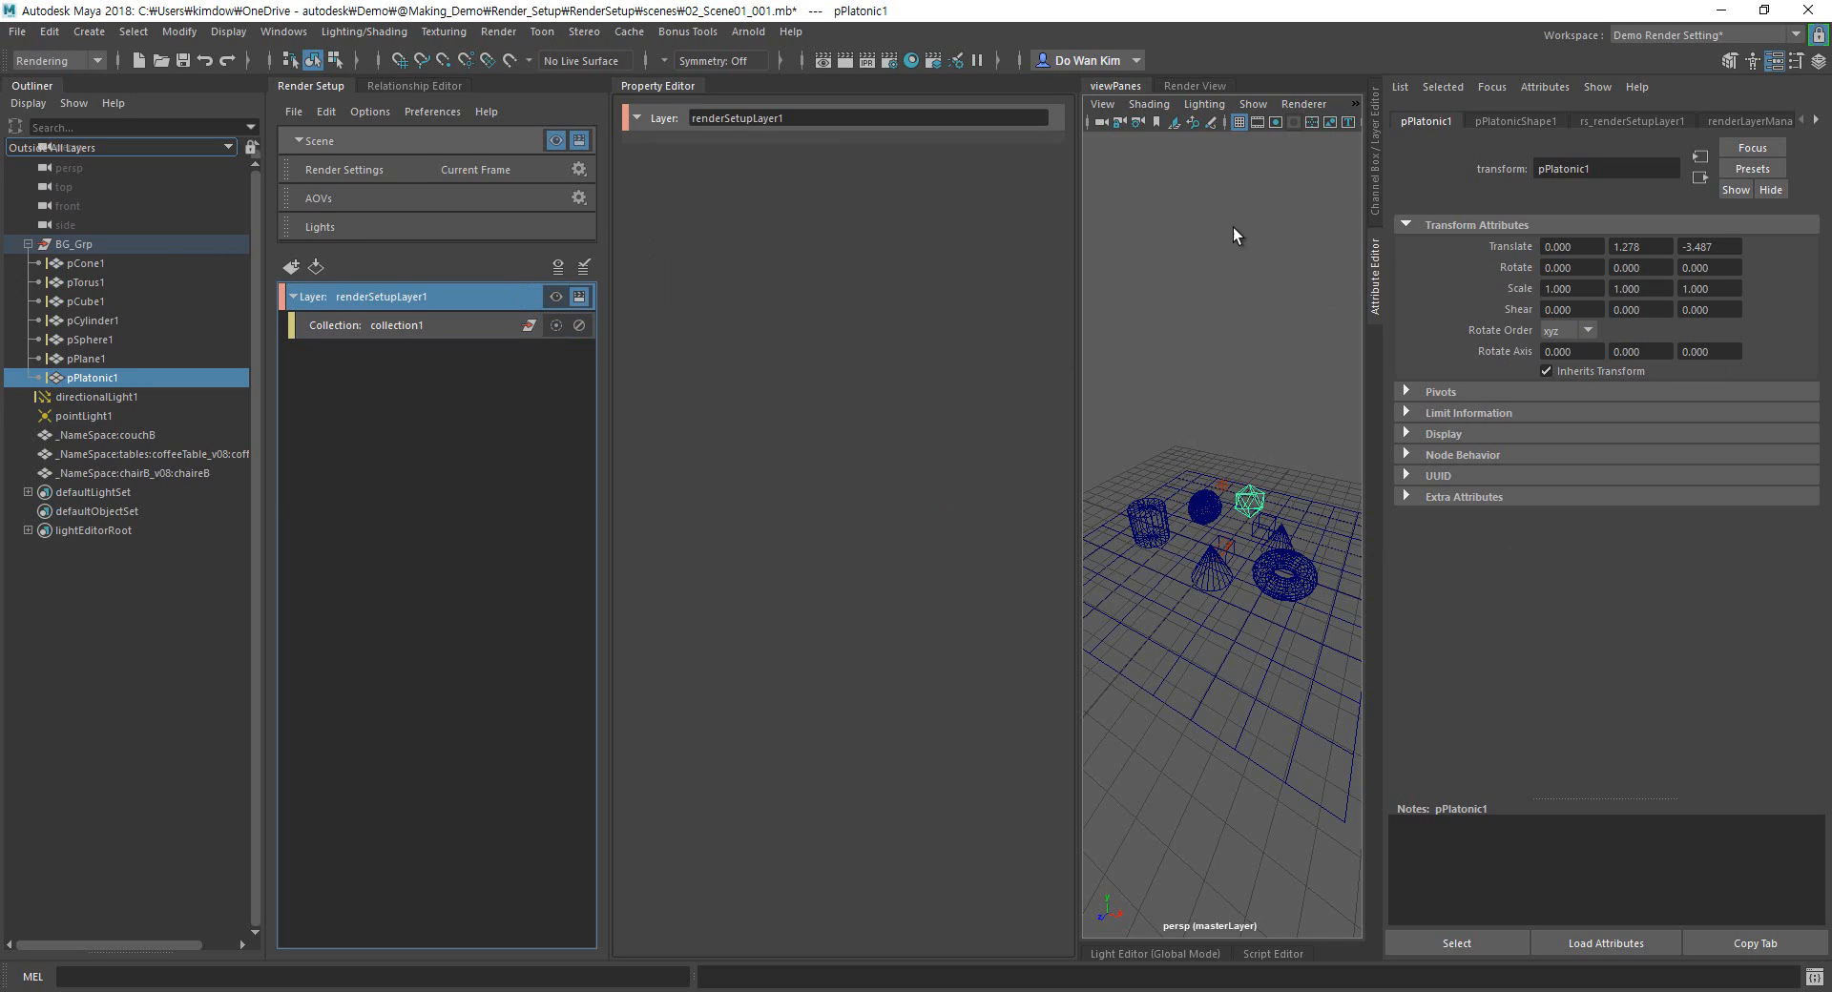
{"action": "right_click", "coordinate": [1490, 247]}
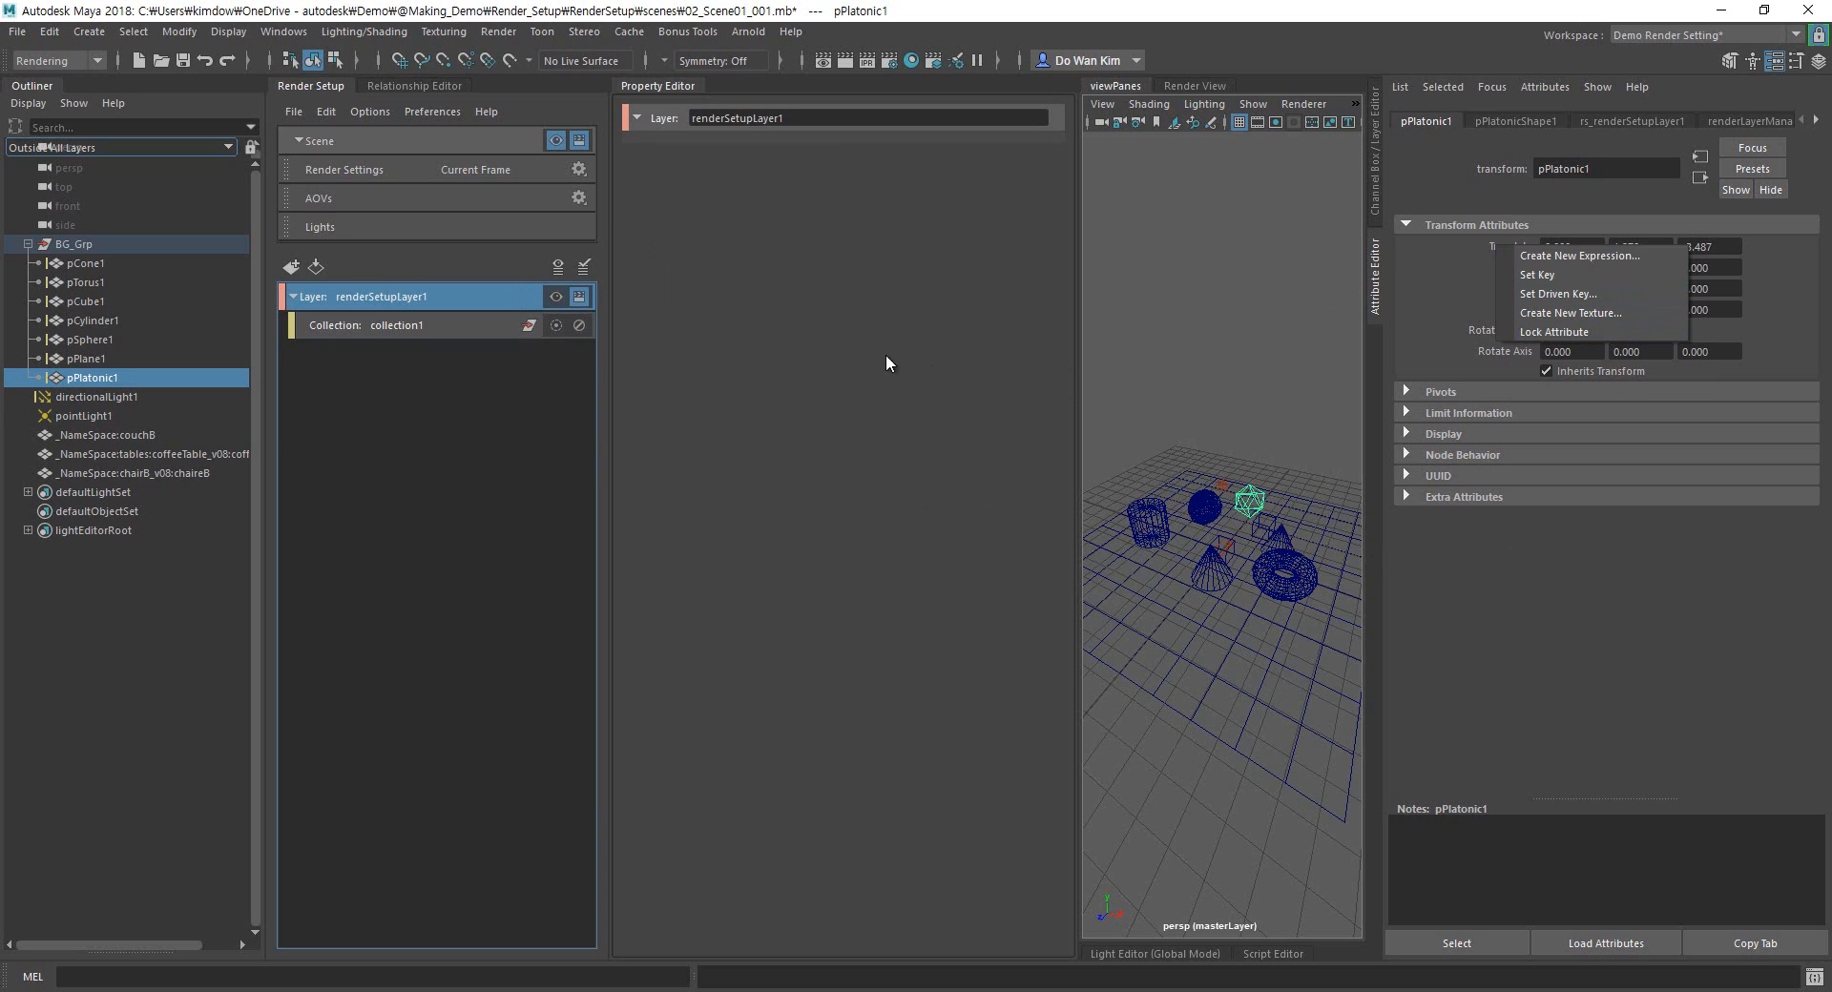
{"action": "left_click", "coordinate": [553, 302]}
{"action": "left_click", "coordinate": [554, 302]}
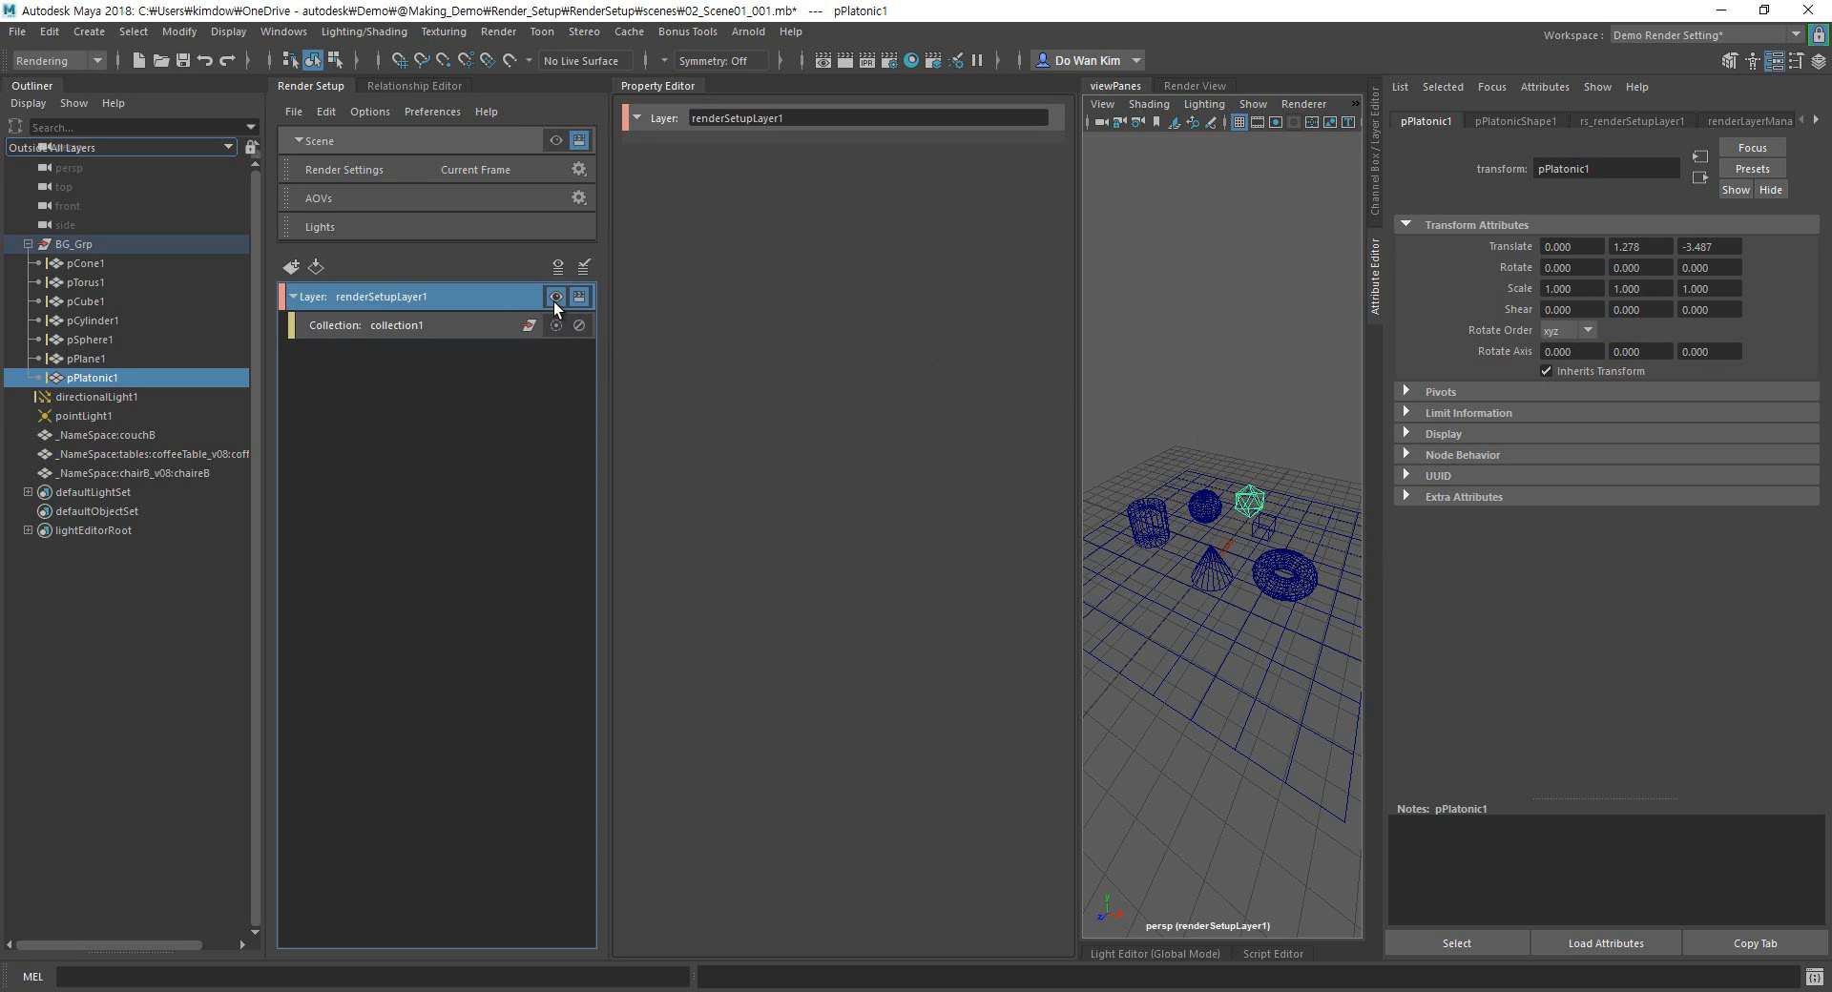
{"action": "right_click", "coordinate": [1513, 246]}
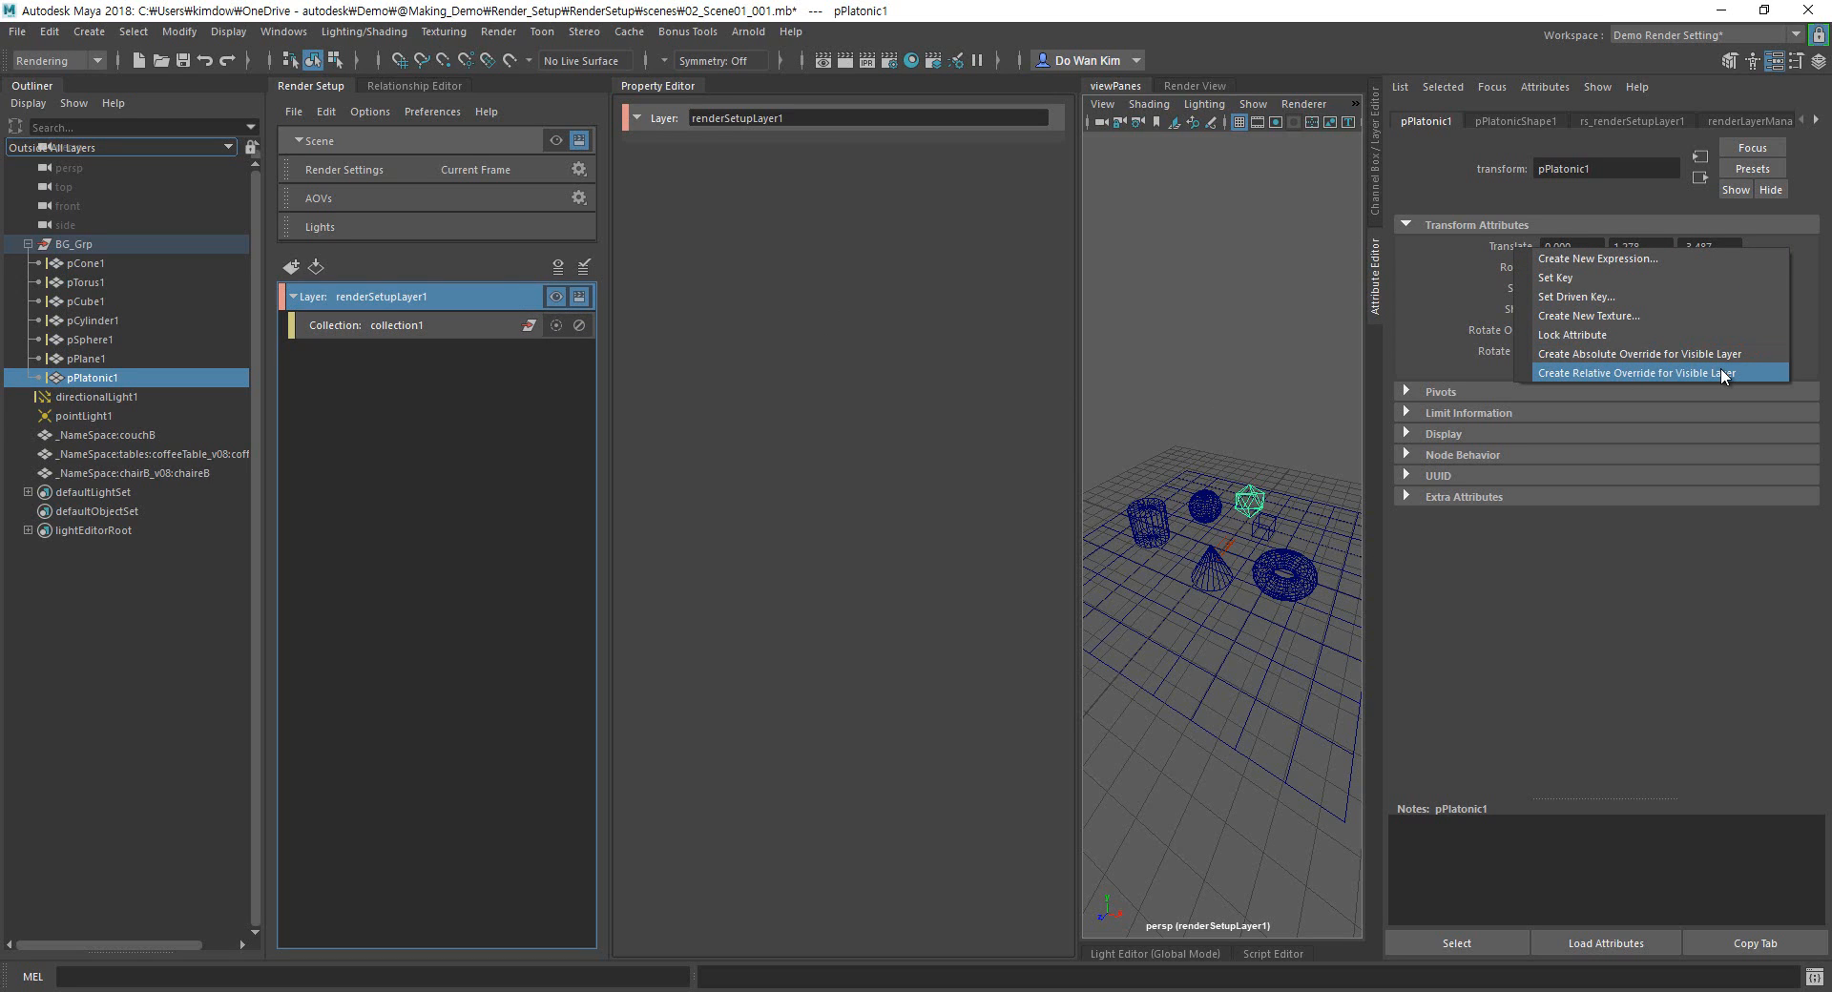
{"action": "left_click", "coordinate": [947, 387]}
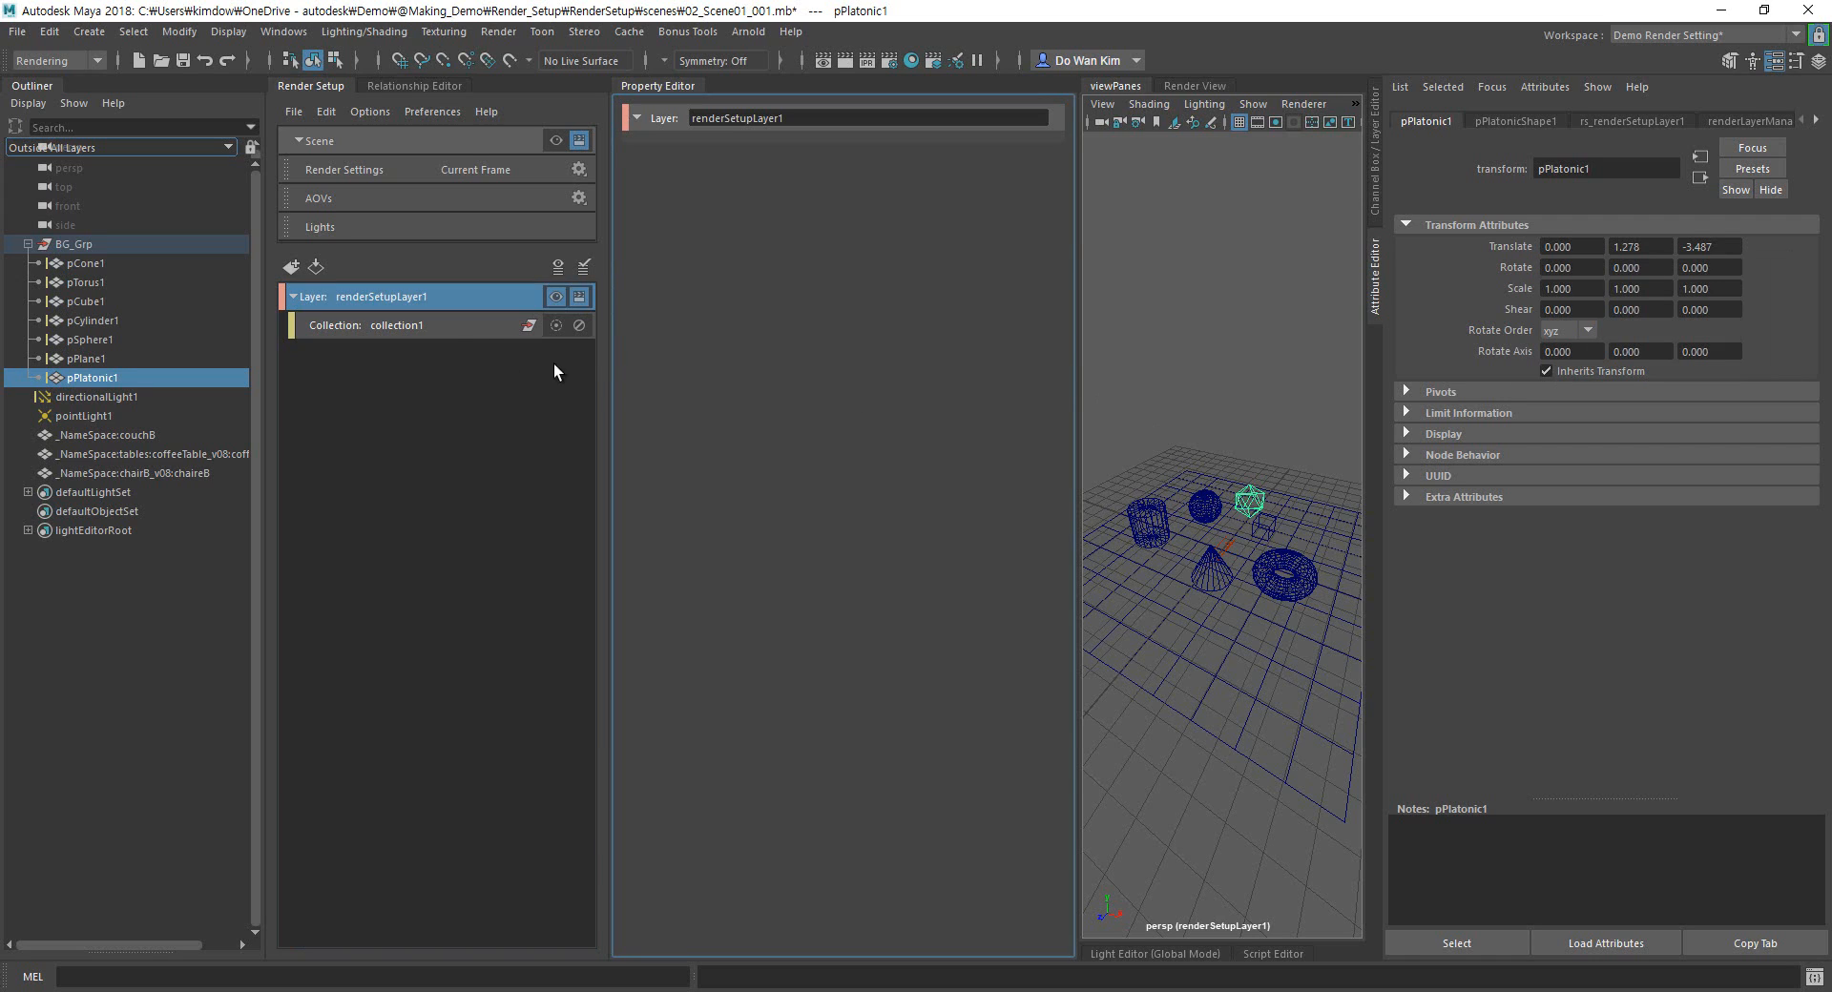
Try adding pPlatonic1's Translate attribute to collection1 as an absolute override, and undo it.
{"action": "left_click", "coordinate": [461, 328]}
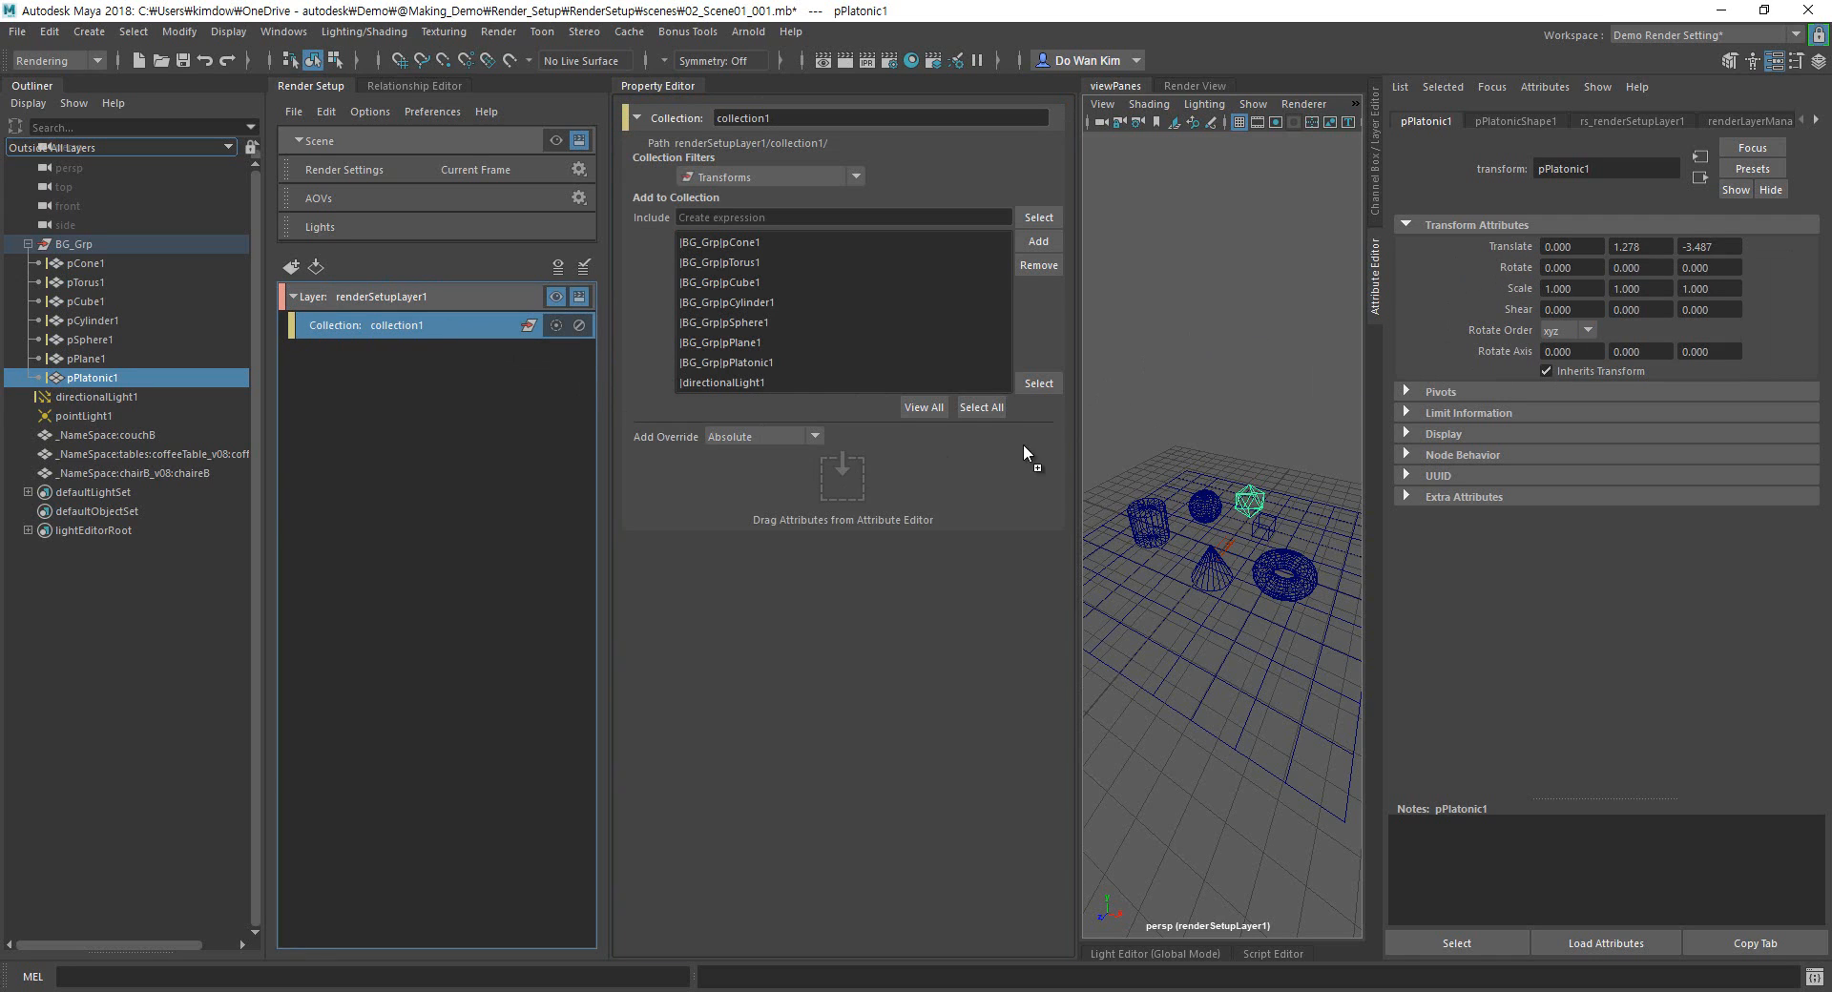
{"action": "left_click_drag", "start_coordinate": [861, 500], "coordinate": [847, 490]}
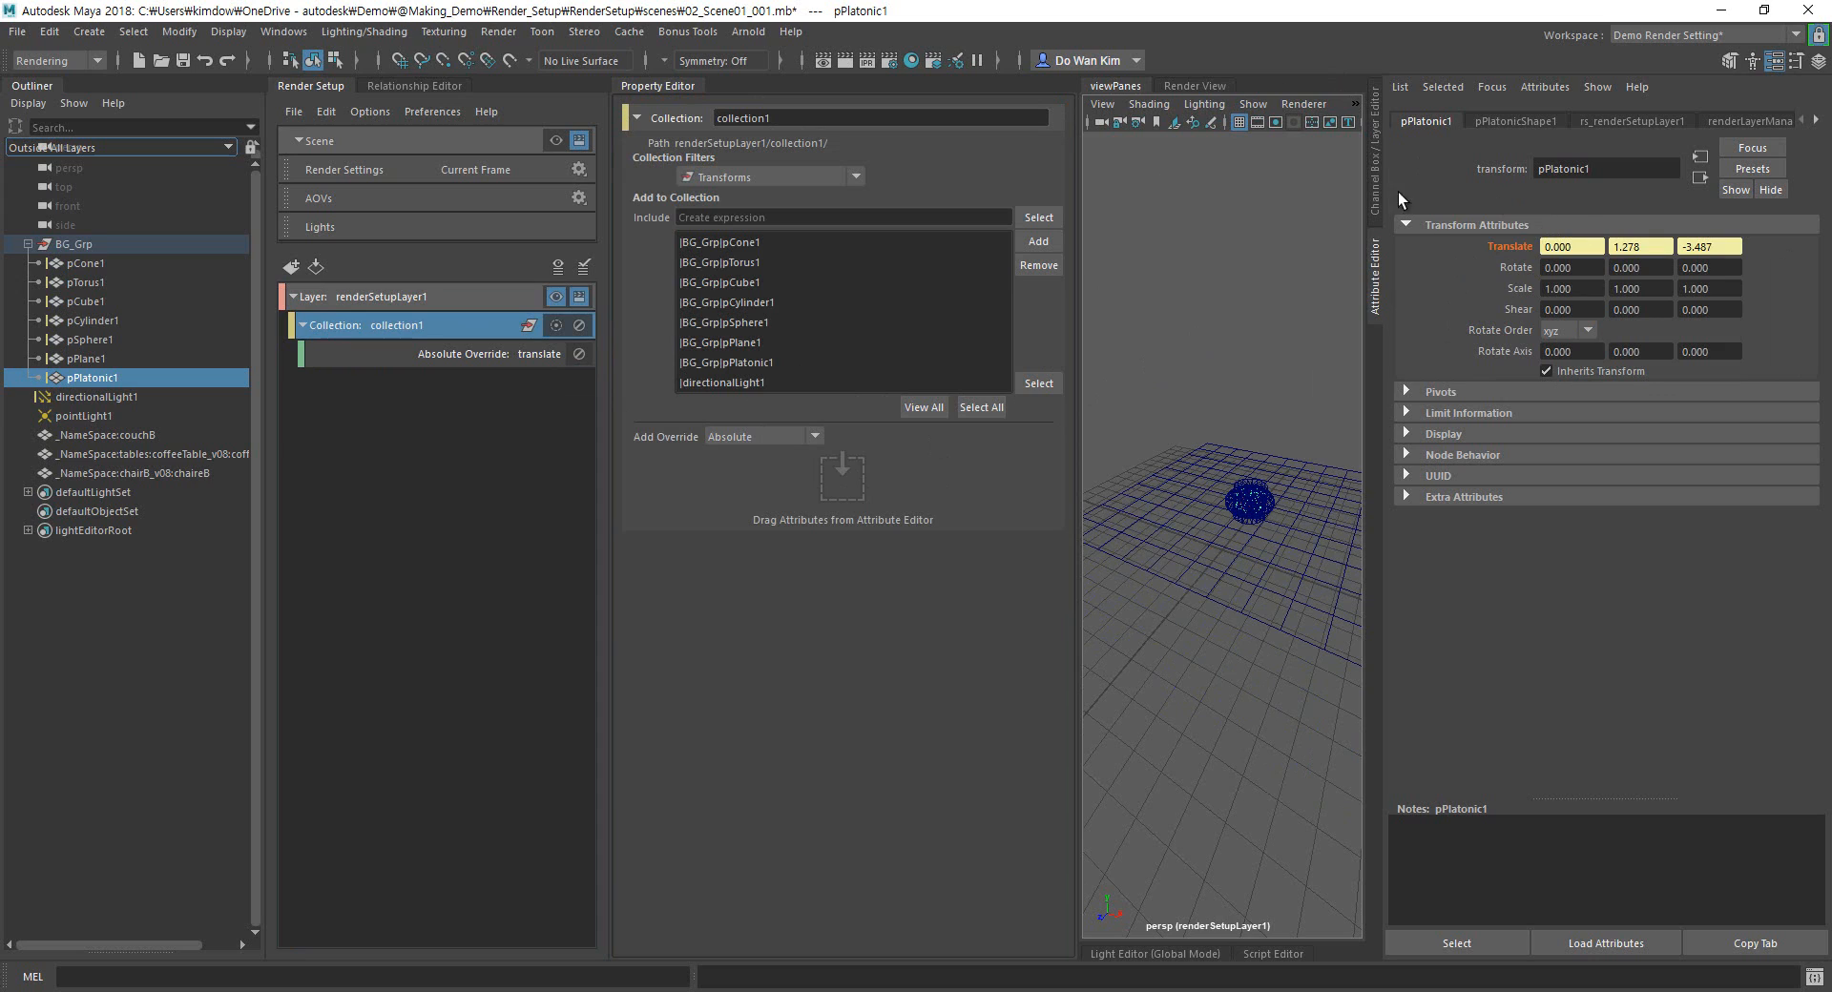
{"action": "key", "text": "ctrl+z"}
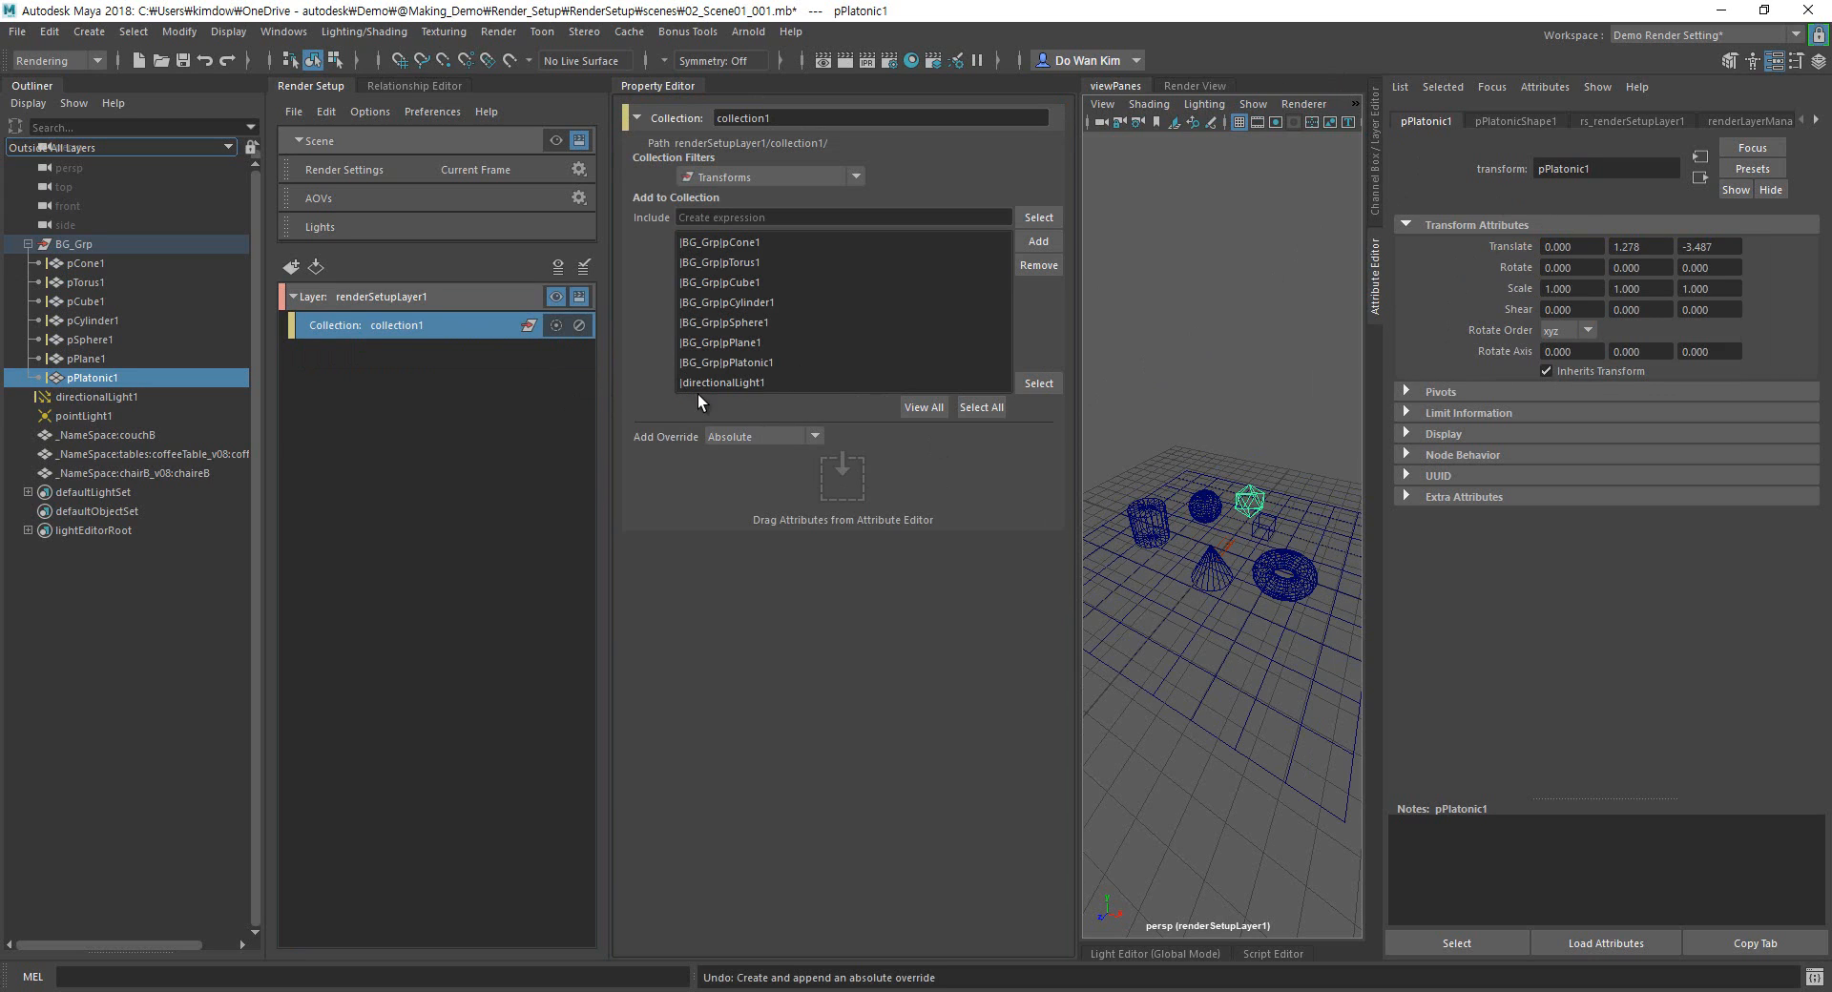
Remove pPlane1, pPlatonic1 and directionalLight1 from the included objects of collection1.
{"action": "right_click", "coordinate": [483, 334]}
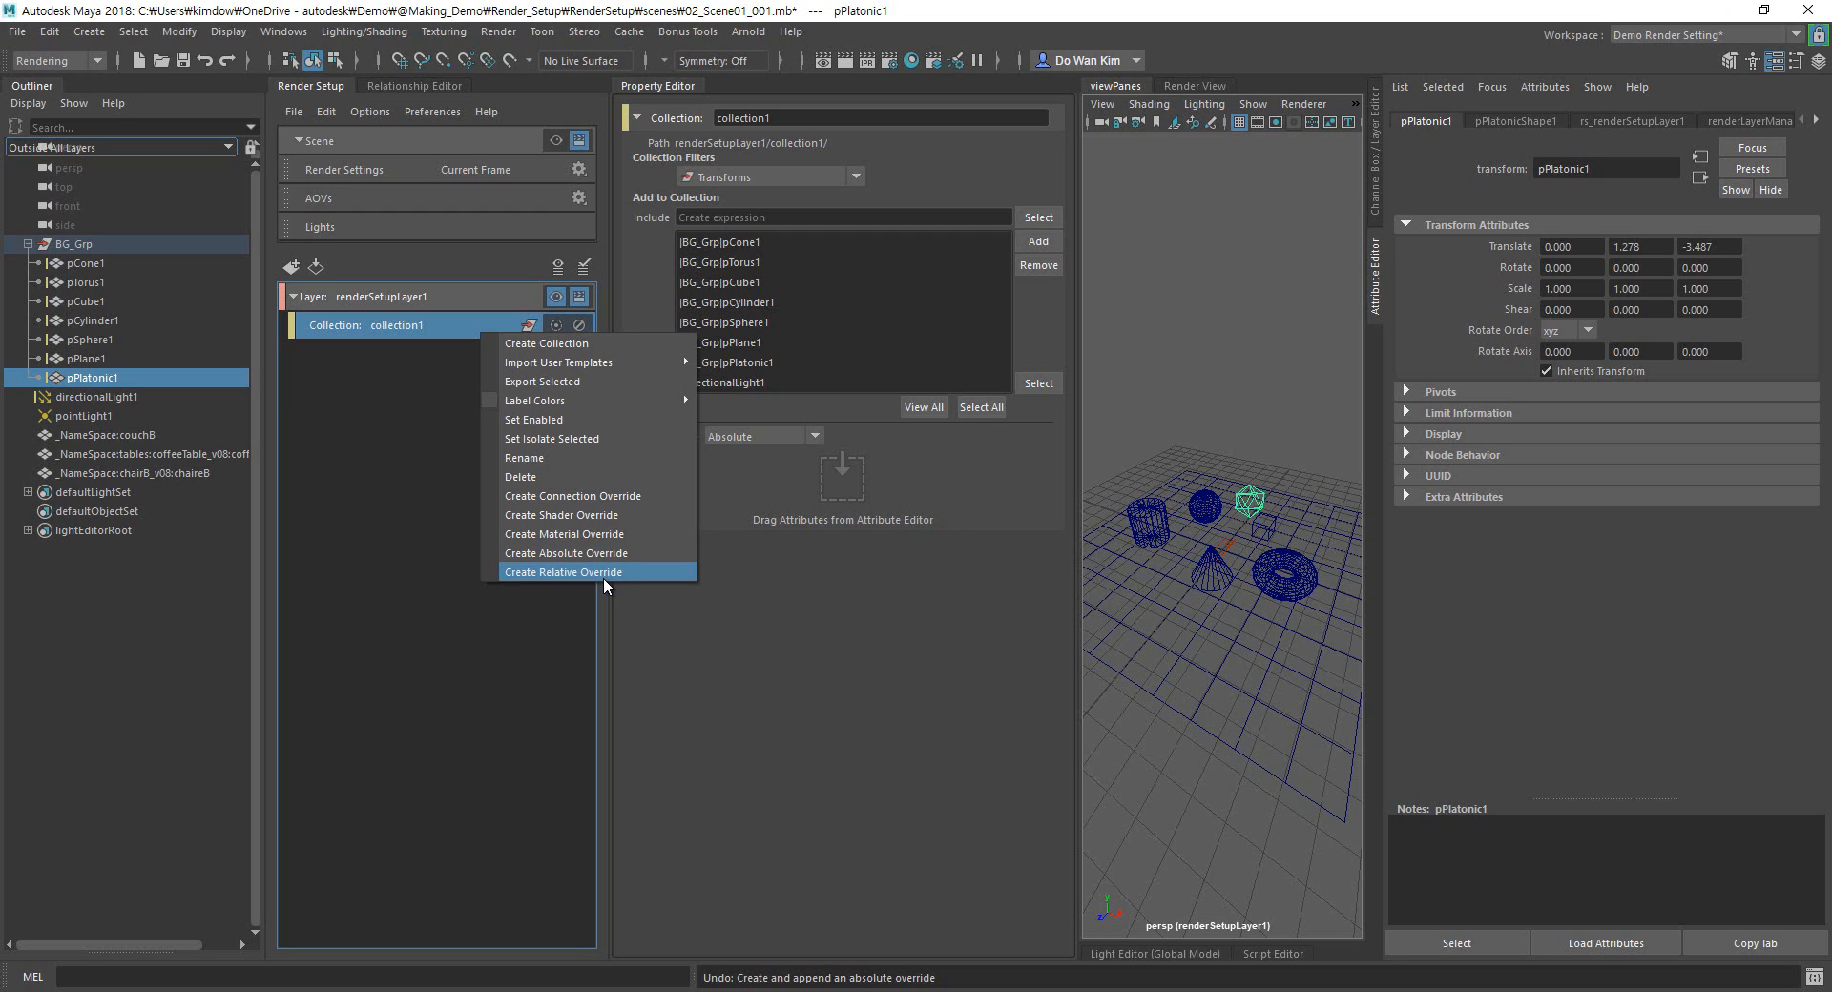
{"action": "left_click", "coordinate": [823, 649]}
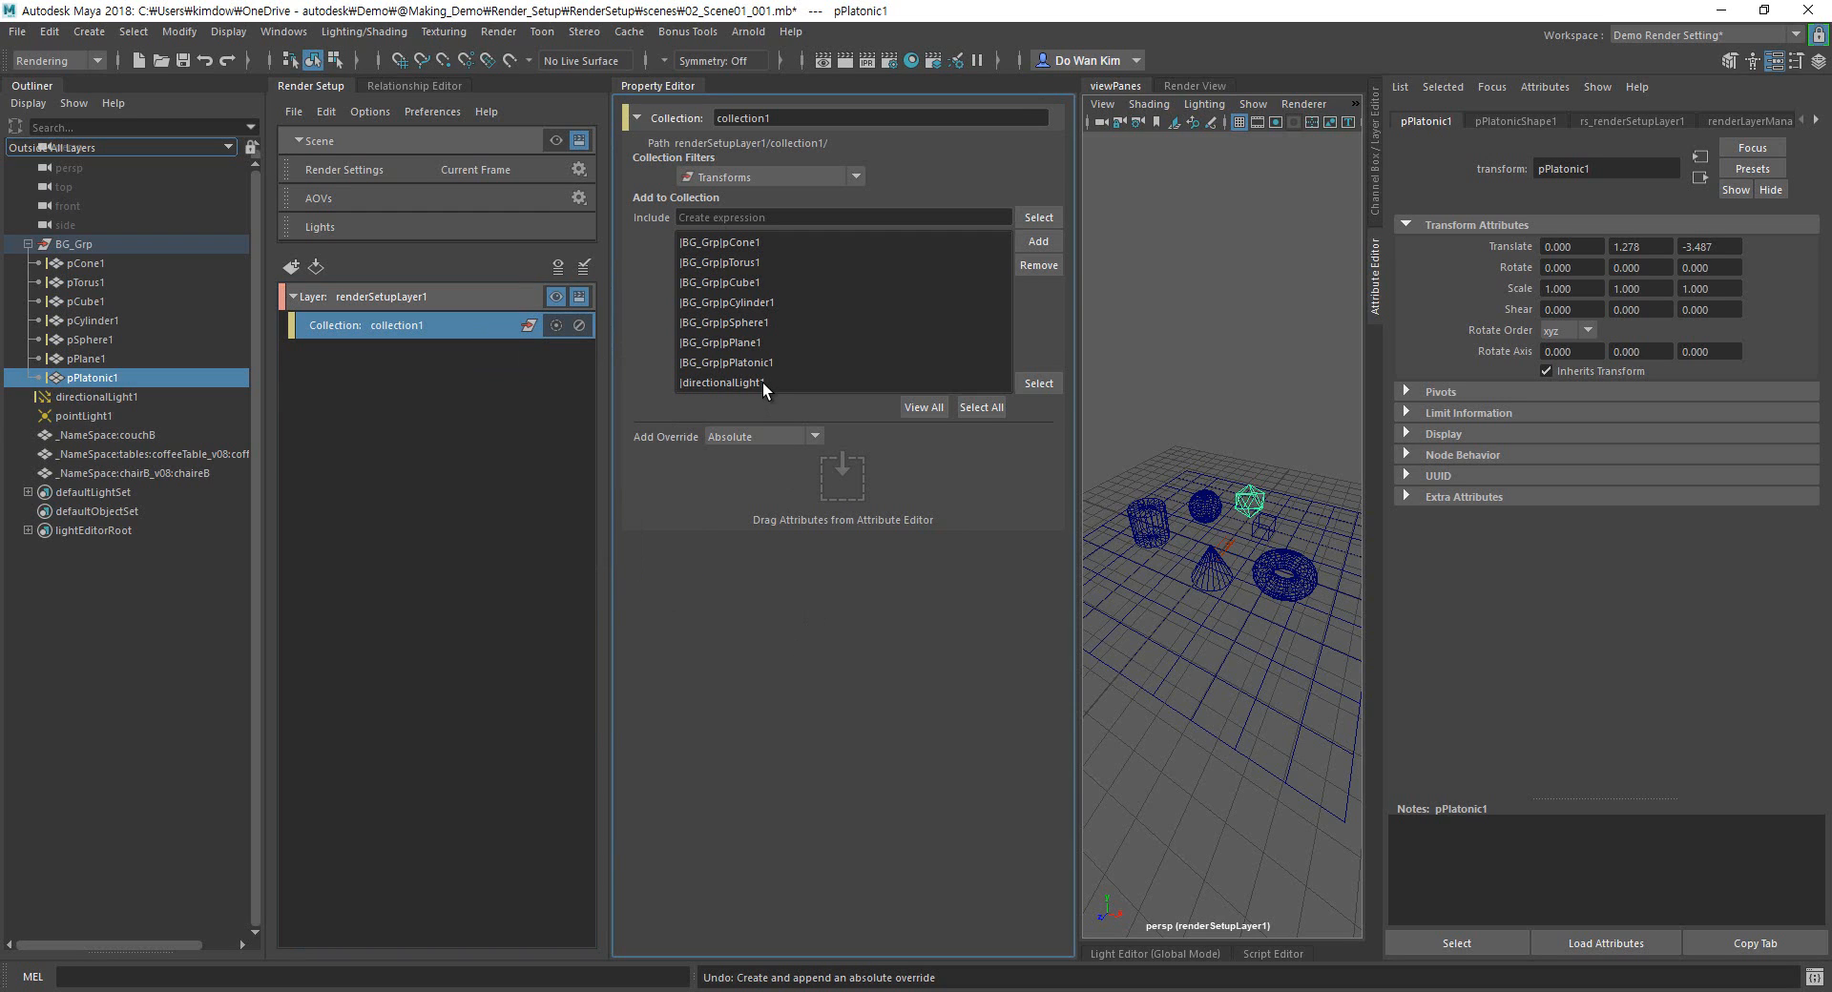
{"action": "left_click_drag", "start_coordinate": [763, 381], "coordinate": [770, 343]}
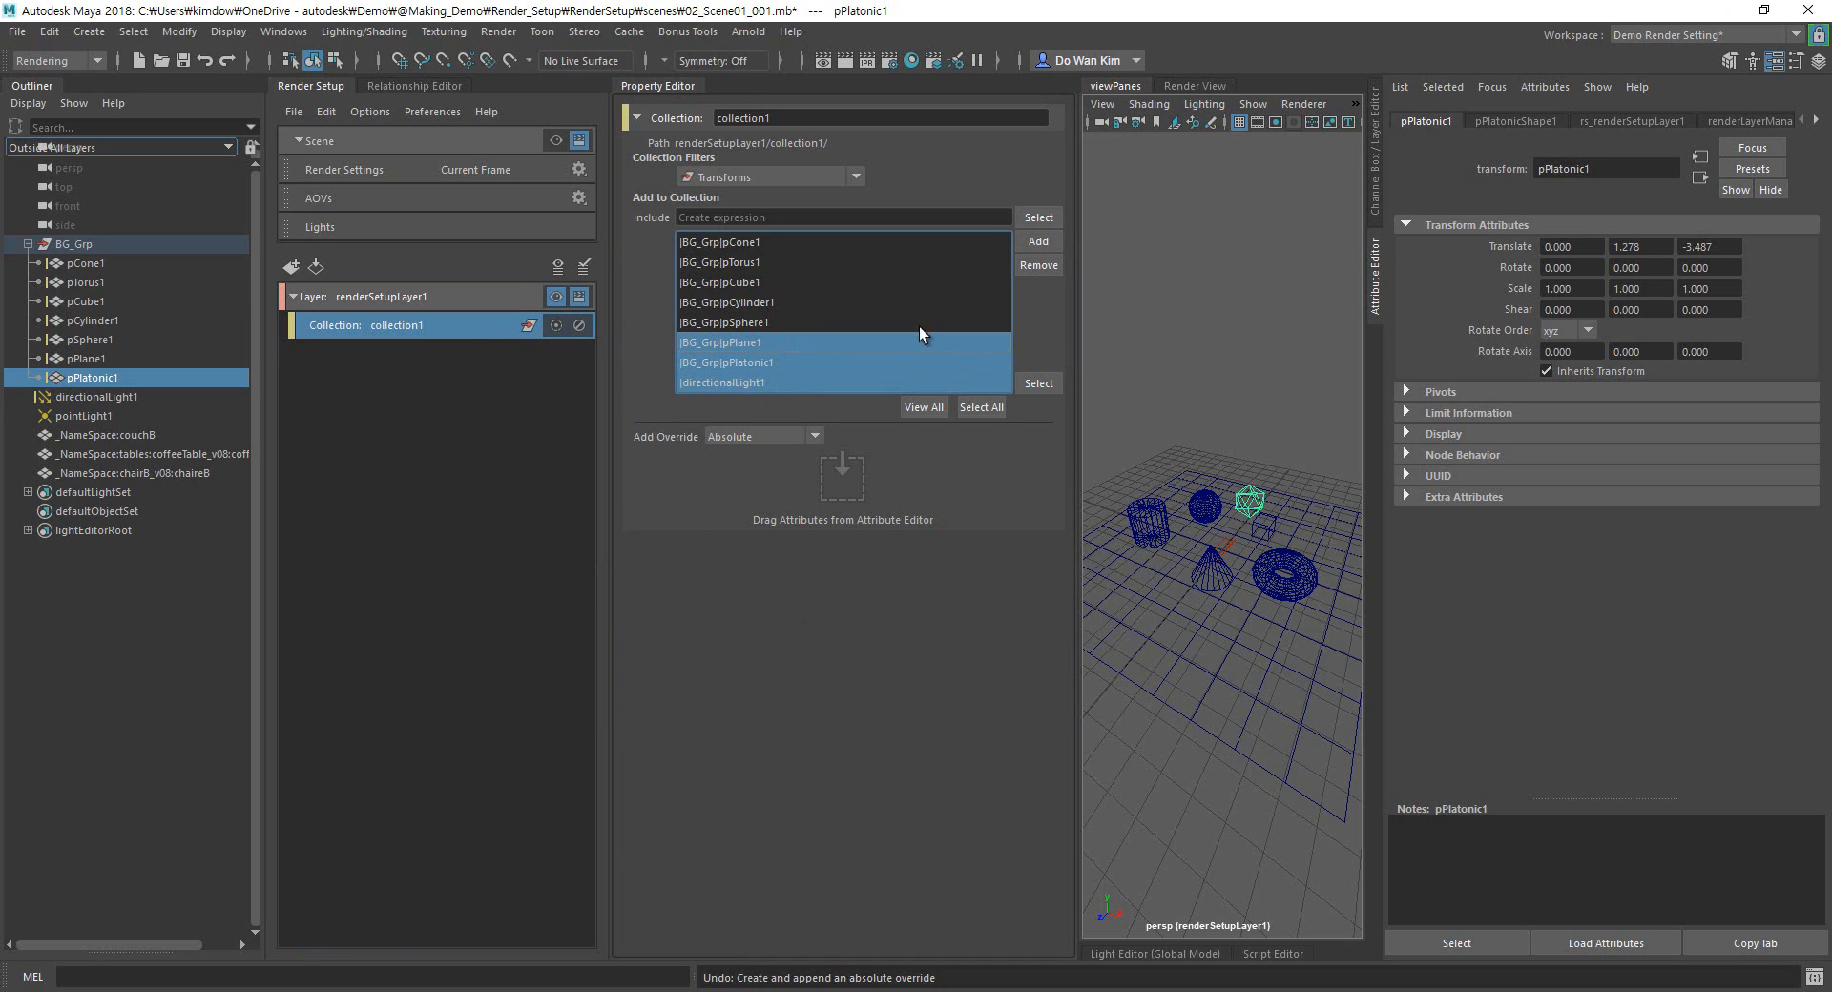
{"action": "left_click", "coordinate": [1038, 265]}
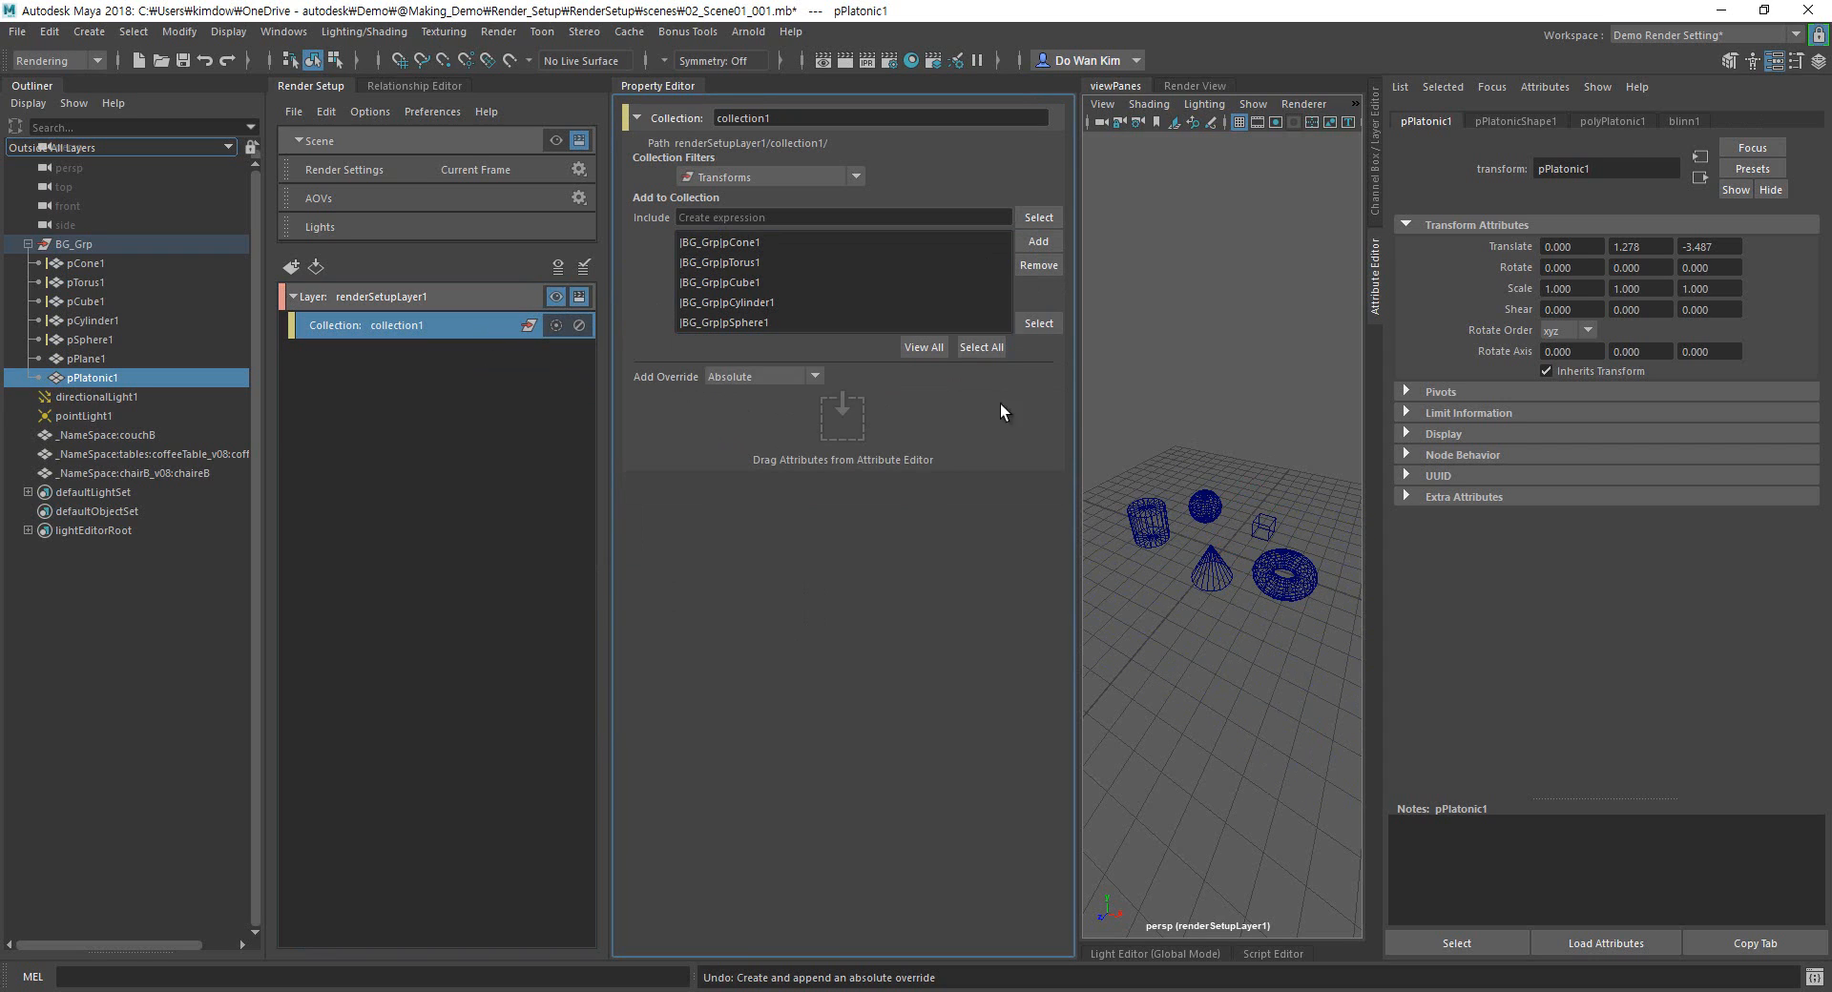
Examine the transform values of the sphere, cylinder, cone, torus and cube in turn, ending on pCube1's transform attributes.
{"action": "left_click", "coordinate": [1194, 512]}
{"action": "left_click", "coordinate": [1153, 523]}
{"action": "left_click", "coordinate": [1208, 511]}
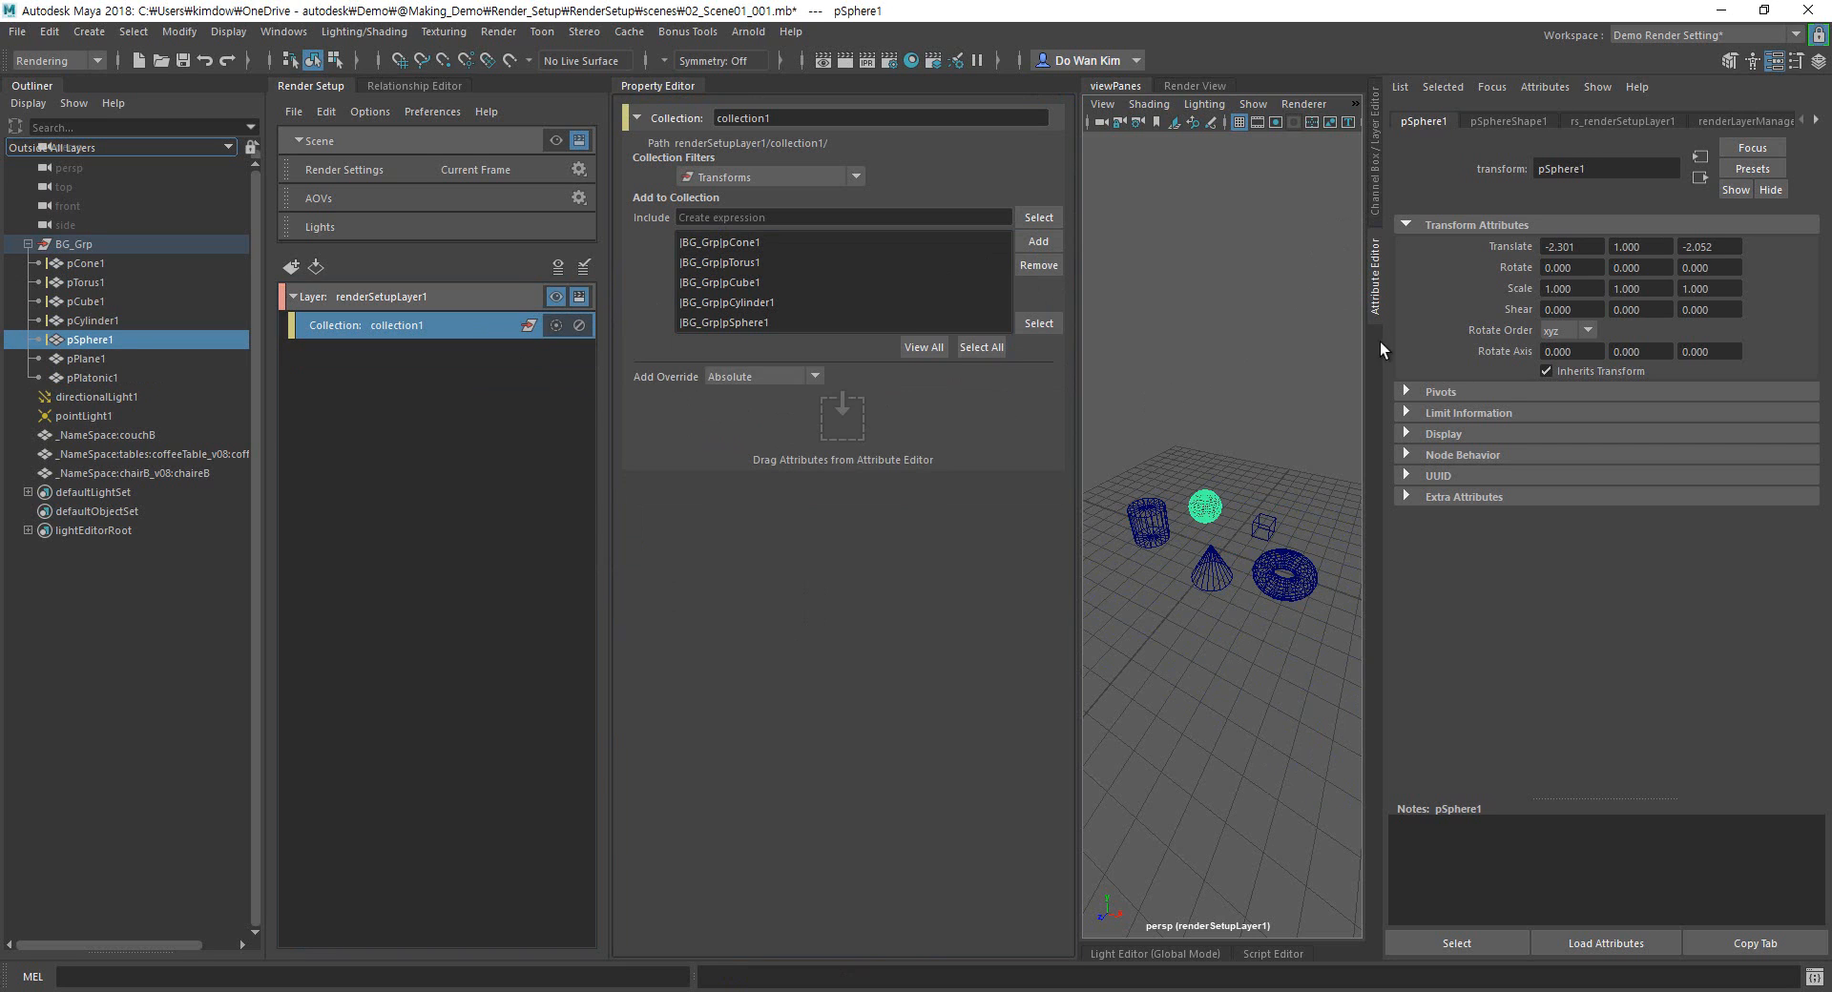
{"action": "left_click", "coordinate": [1377, 181]}
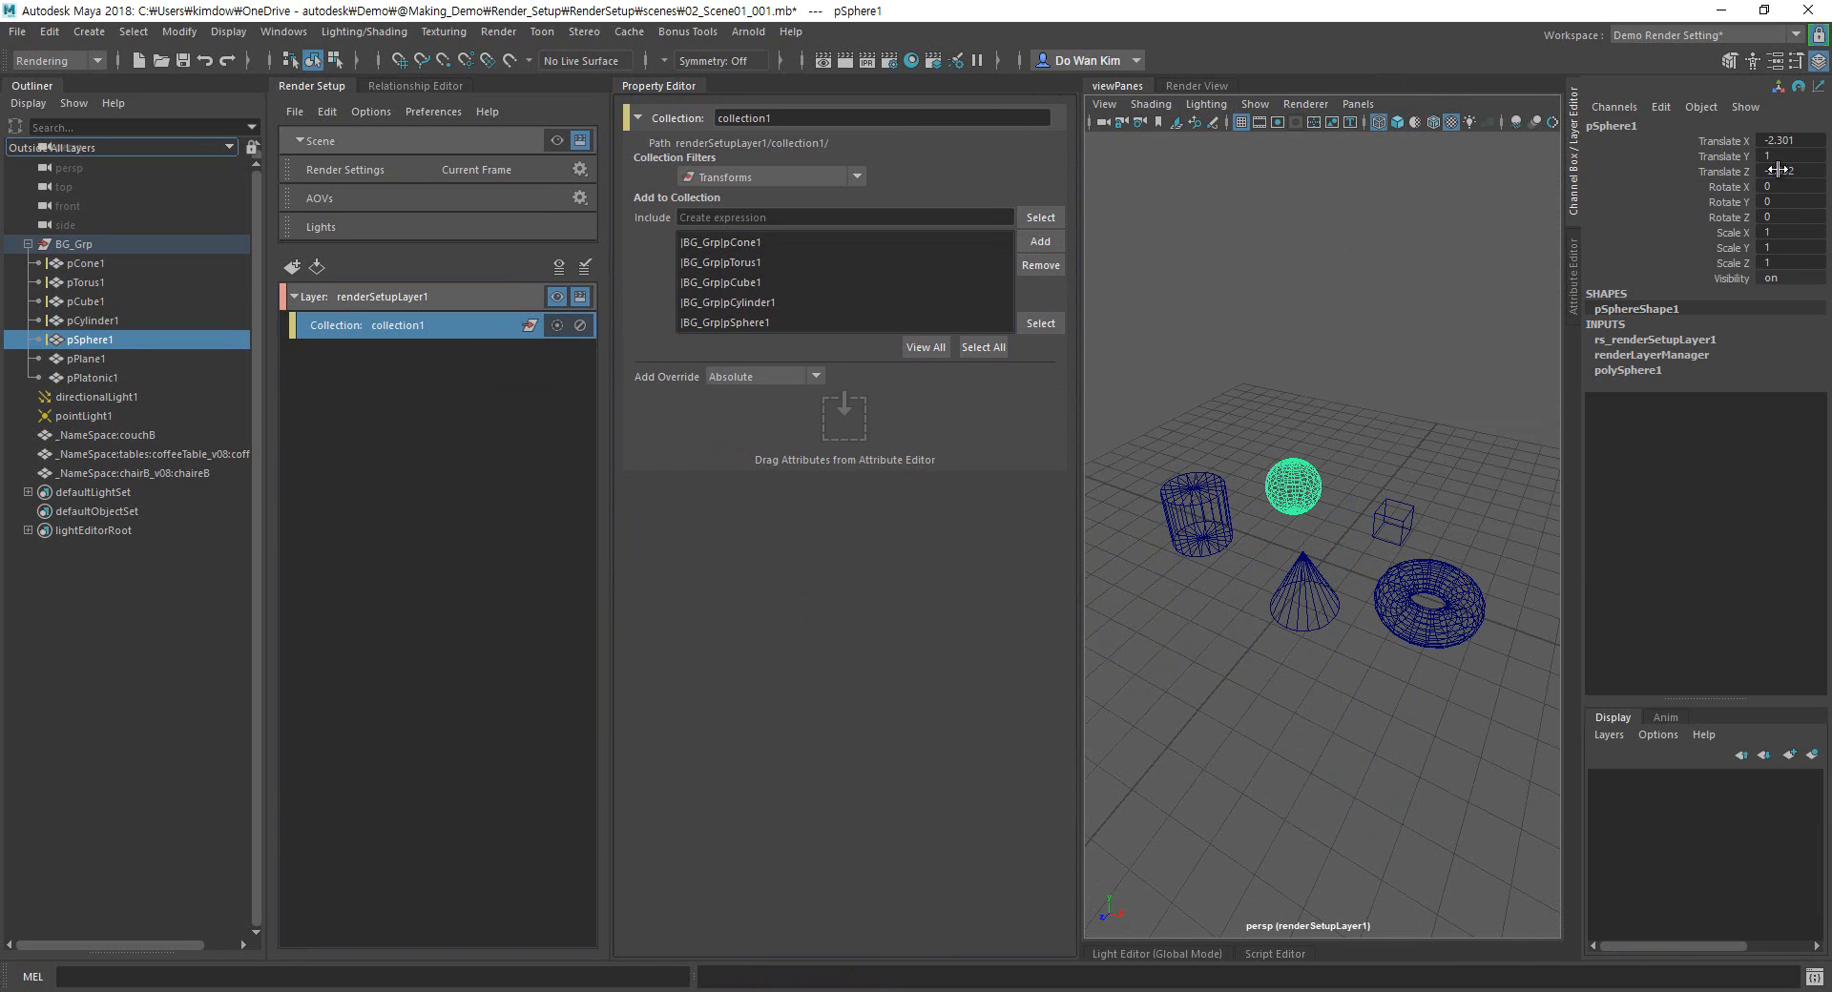
{"action": "left_click", "coordinate": [1179, 535]}
{"action": "left_click", "coordinate": [1331, 603]}
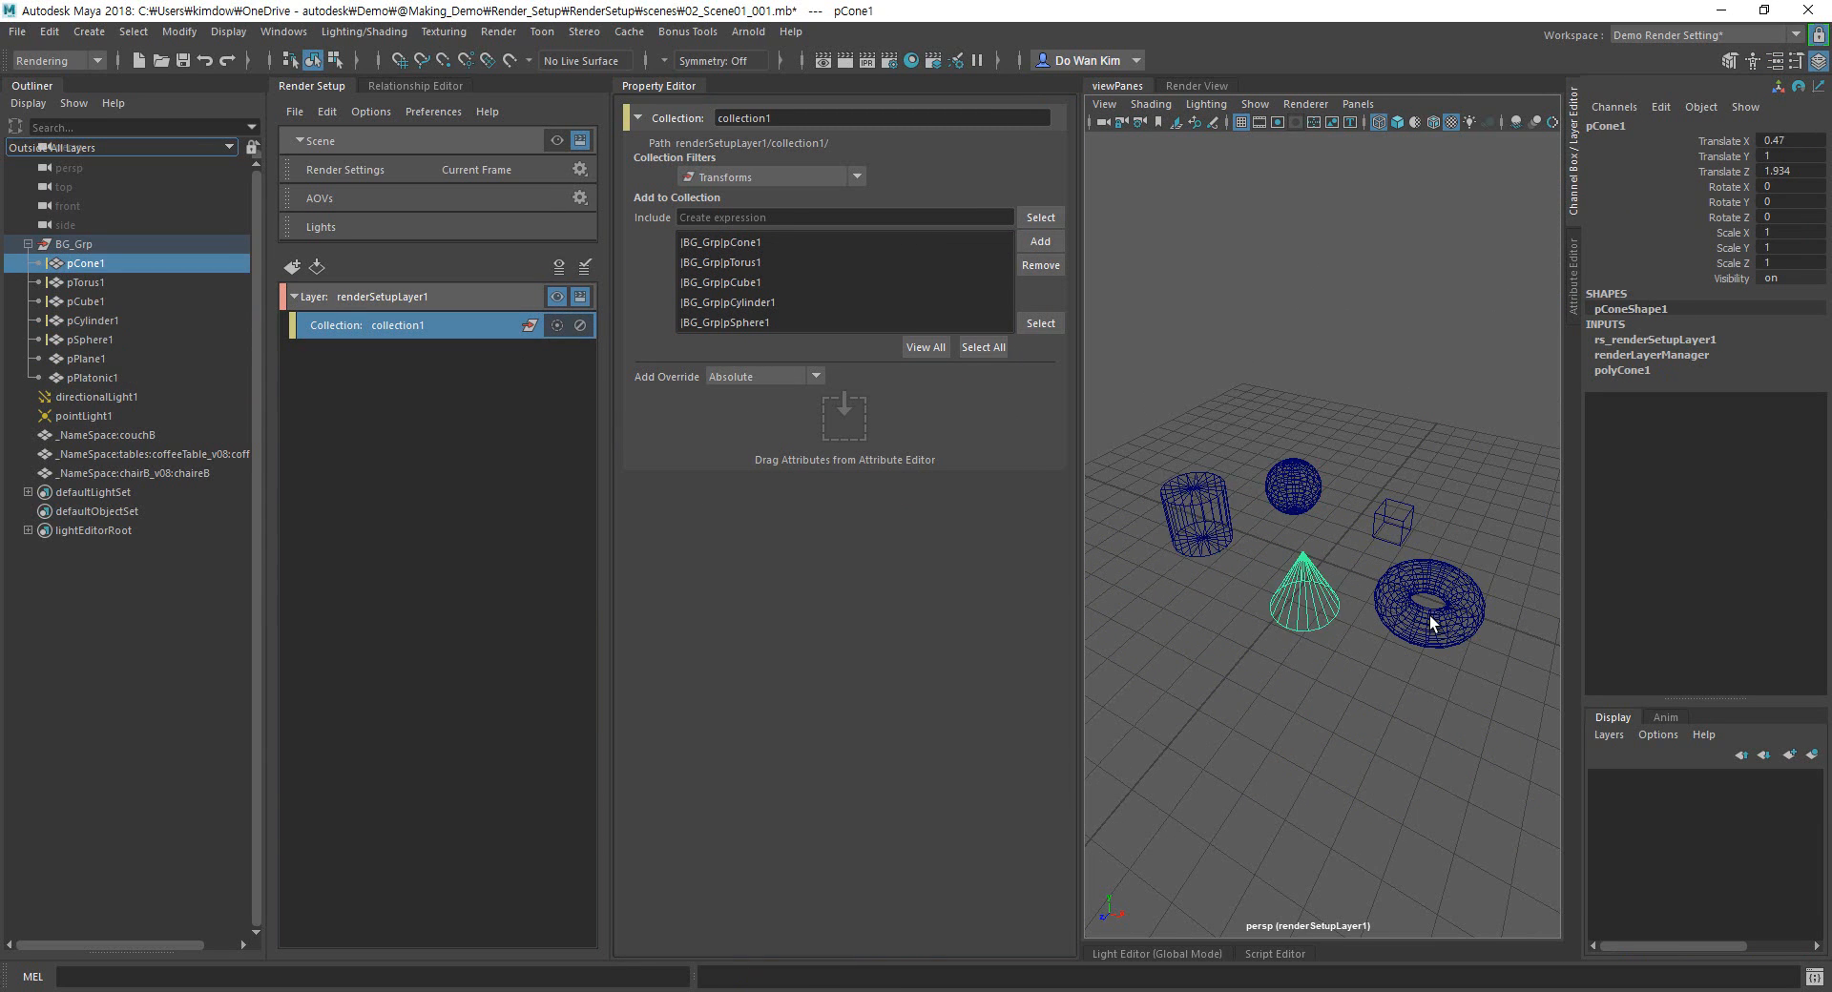
{"action": "left_click", "coordinate": [1430, 616]}
{"action": "left_click", "coordinate": [1395, 520]}
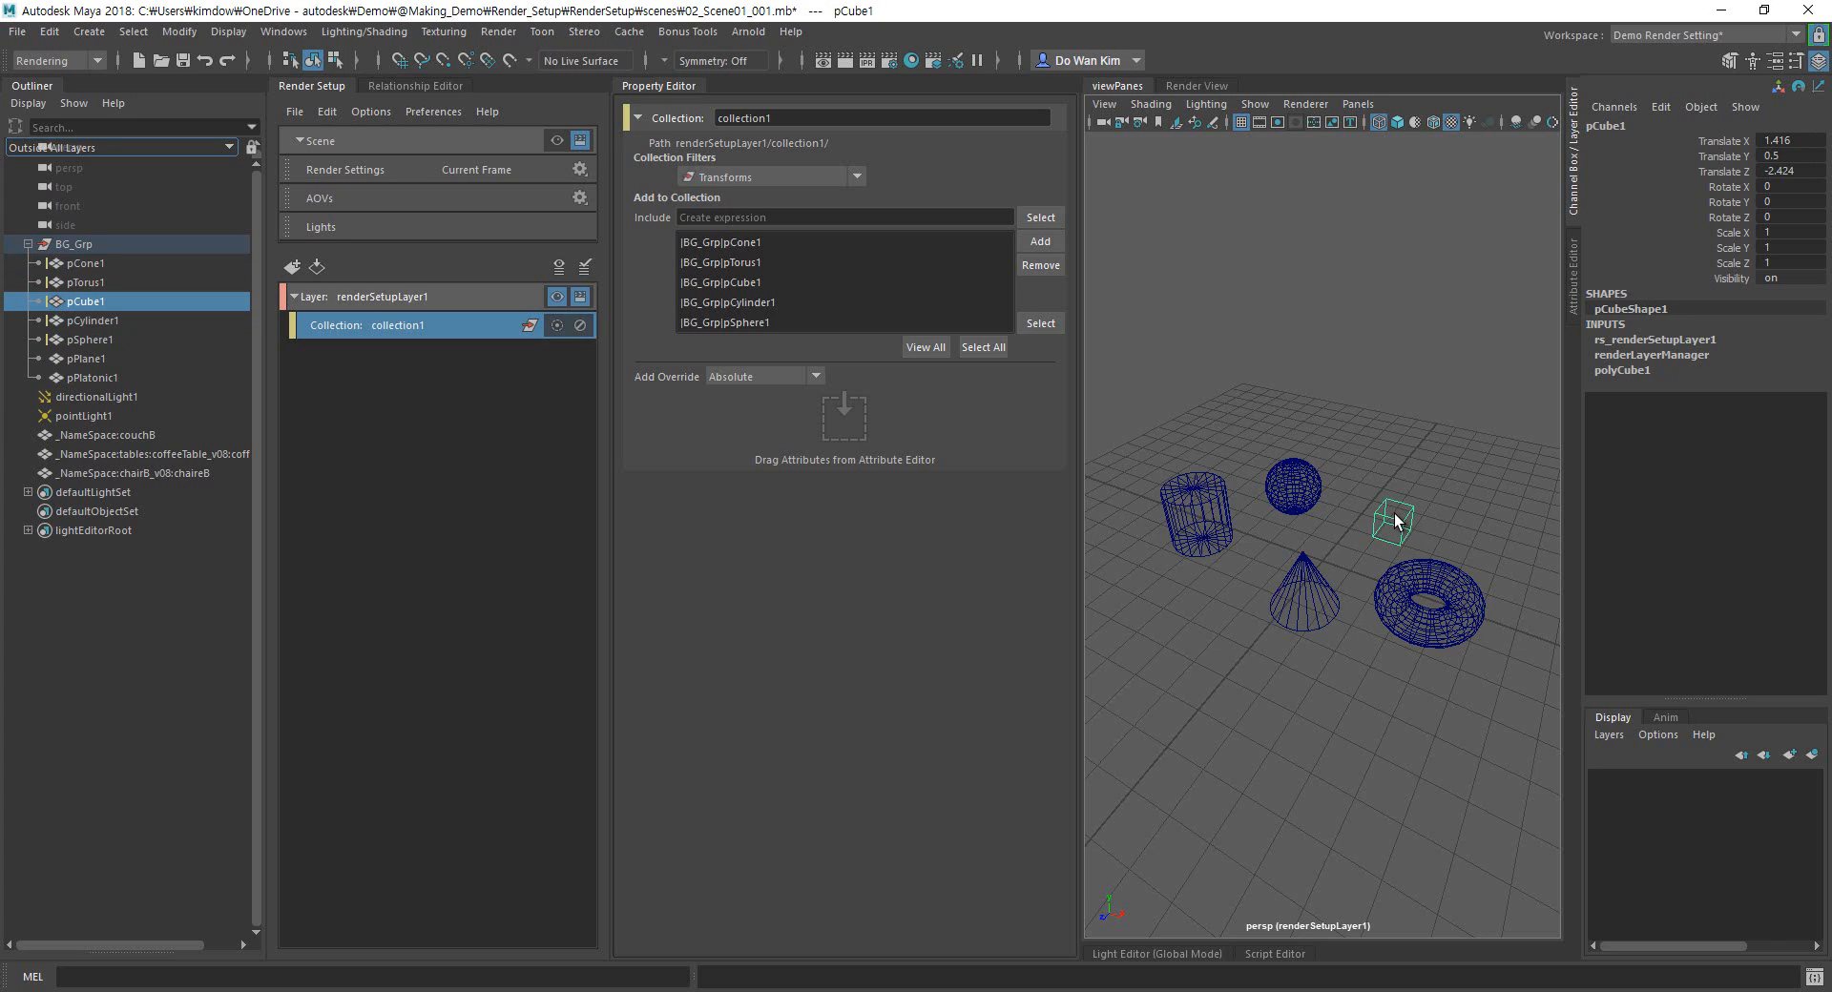
{"action": "left_click", "coordinate": [1572, 306]}
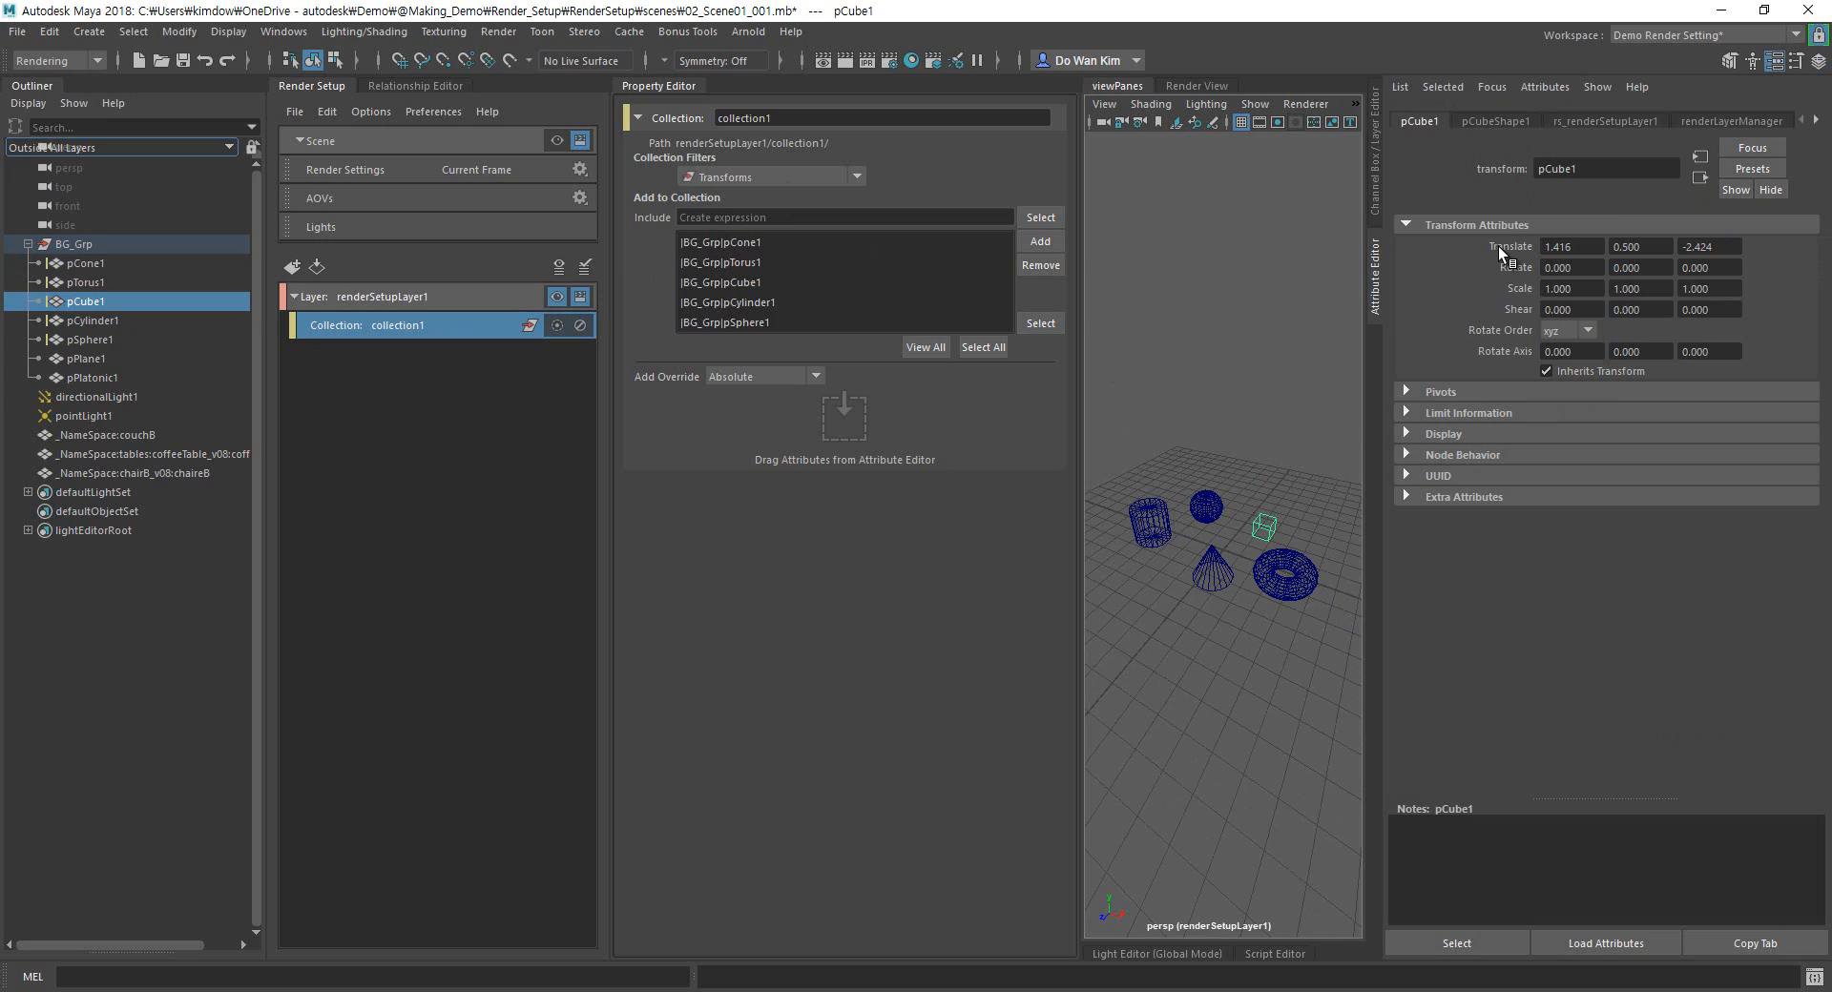
Try creating an empty absolute override under collection1 without assigning an attribute, and undo it.
{"action": "right_click", "coordinate": [393, 330]}
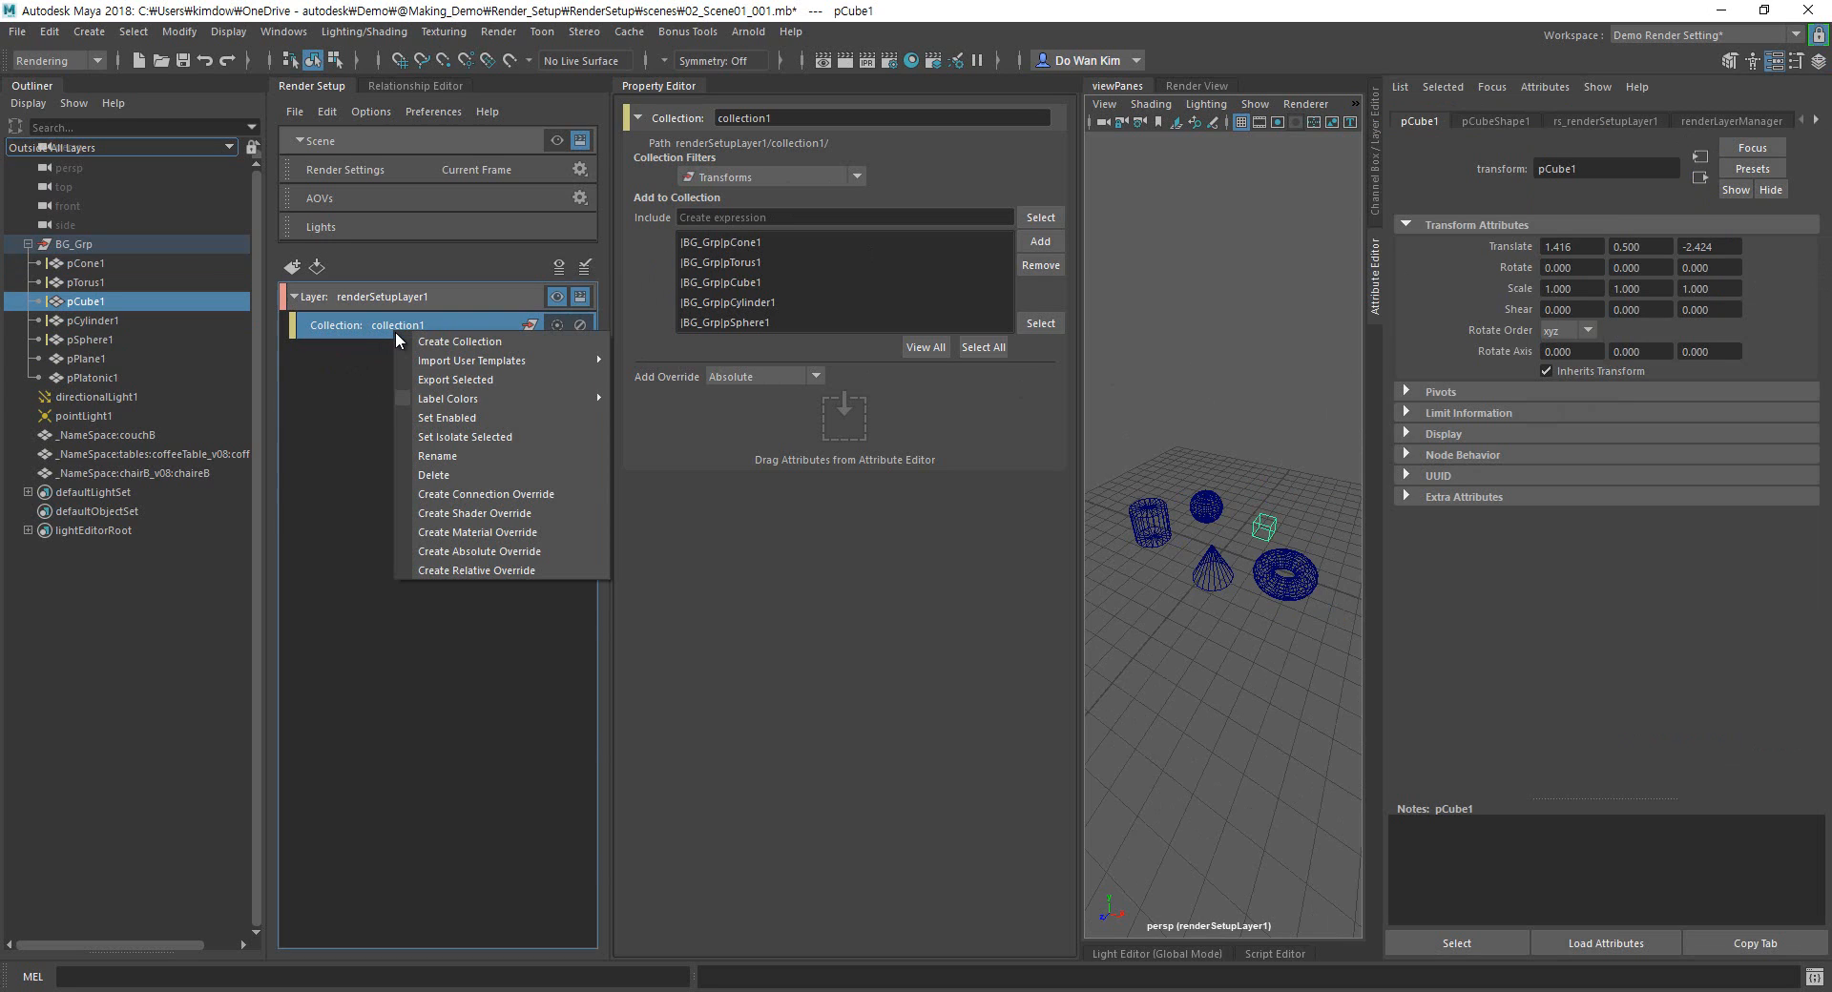
{"action": "left_click", "coordinate": [544, 552]}
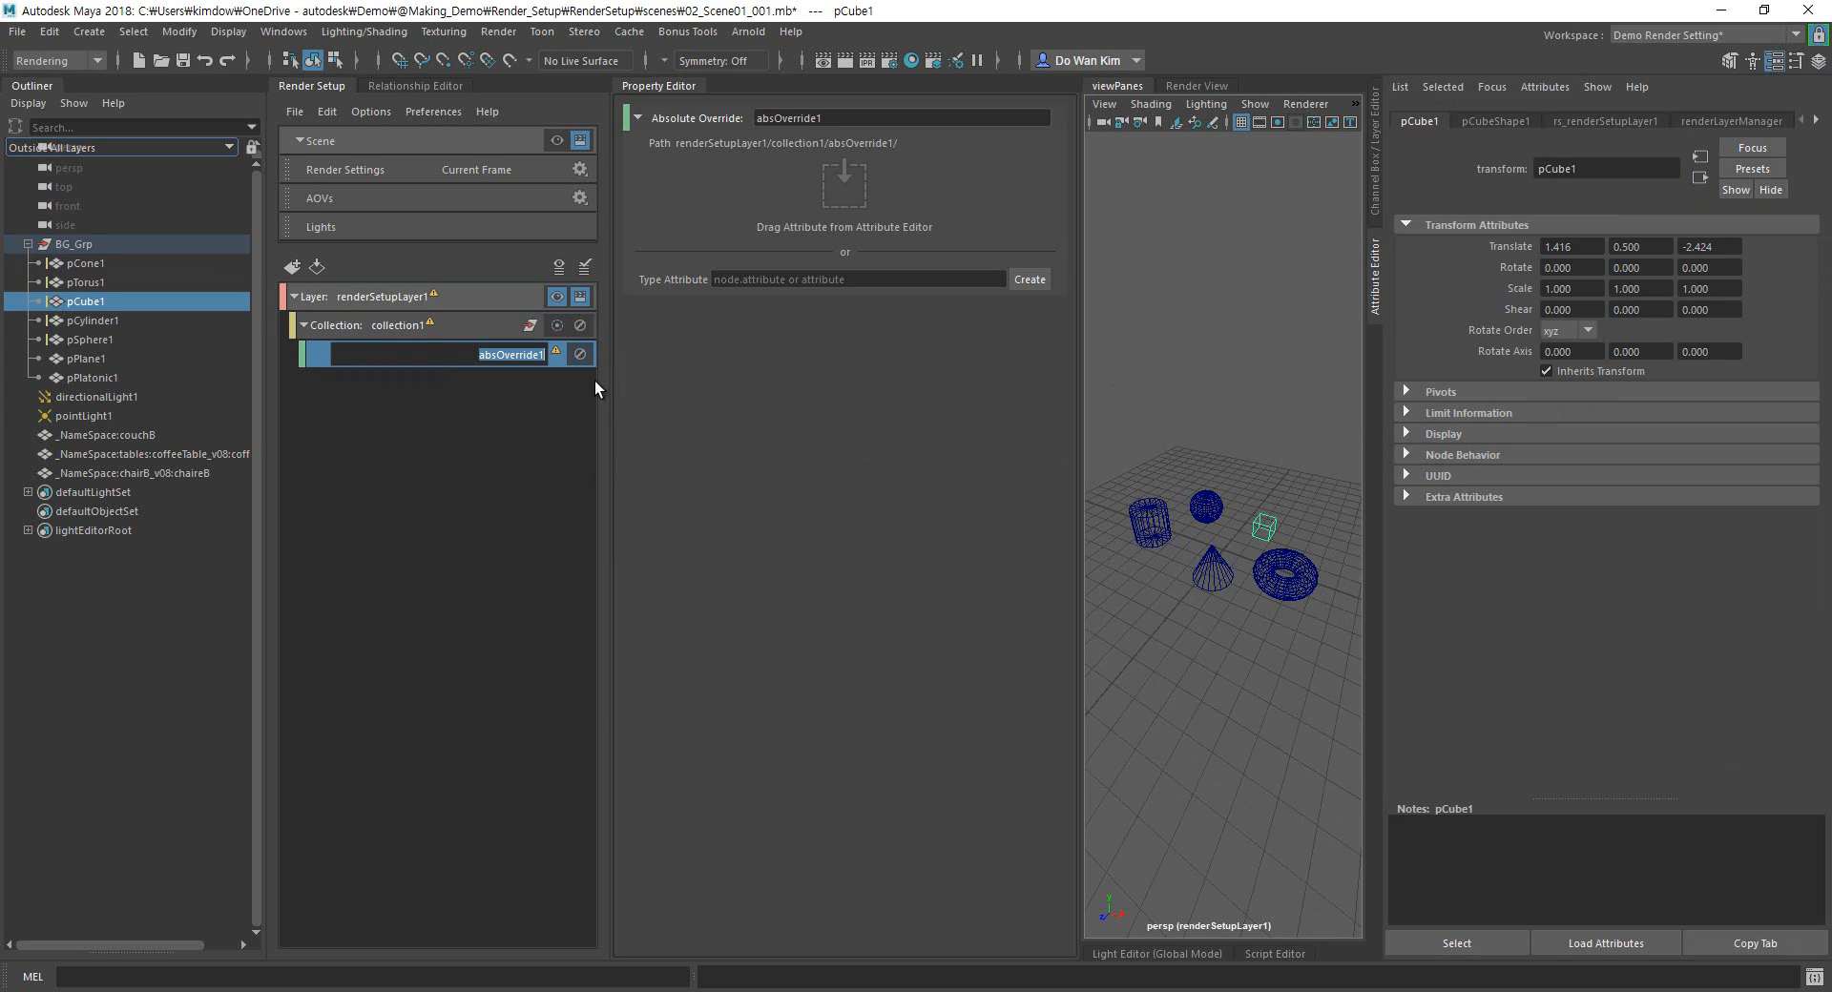
{"action": "left_click", "coordinate": [455, 323]}
{"action": "left_click", "coordinate": [456, 353]}
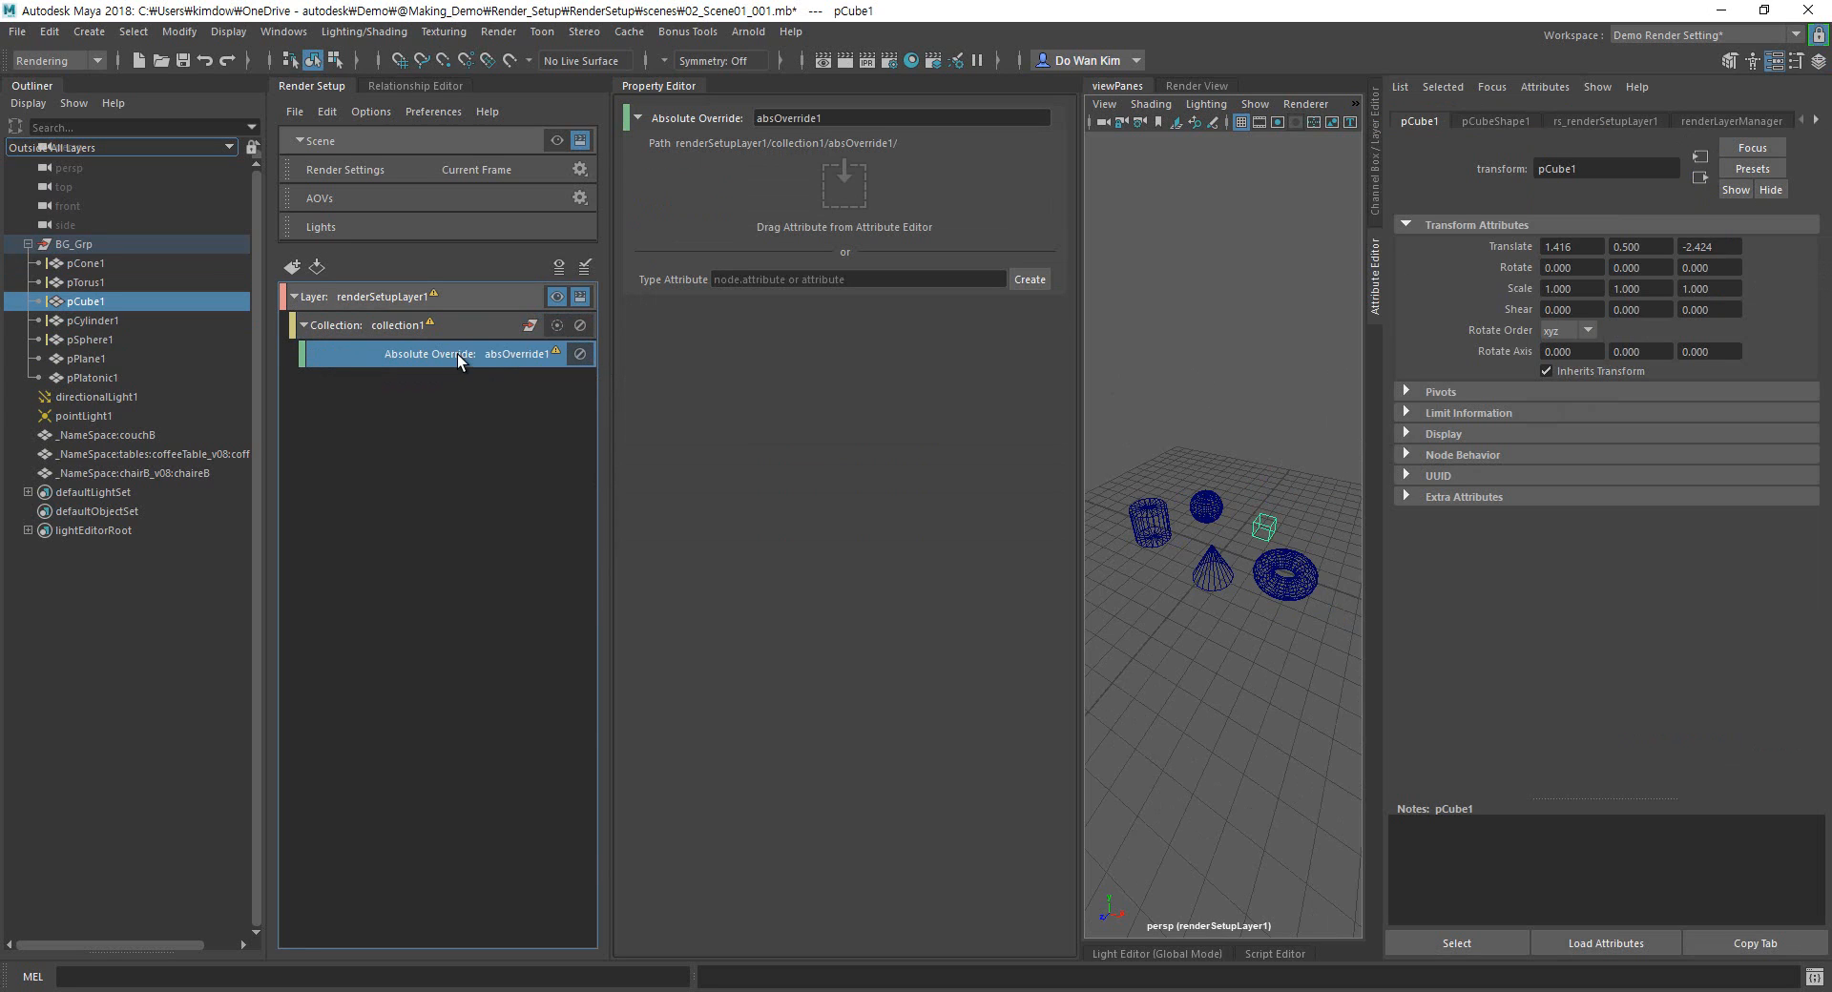
{"action": "left_click", "coordinate": [849, 185]}
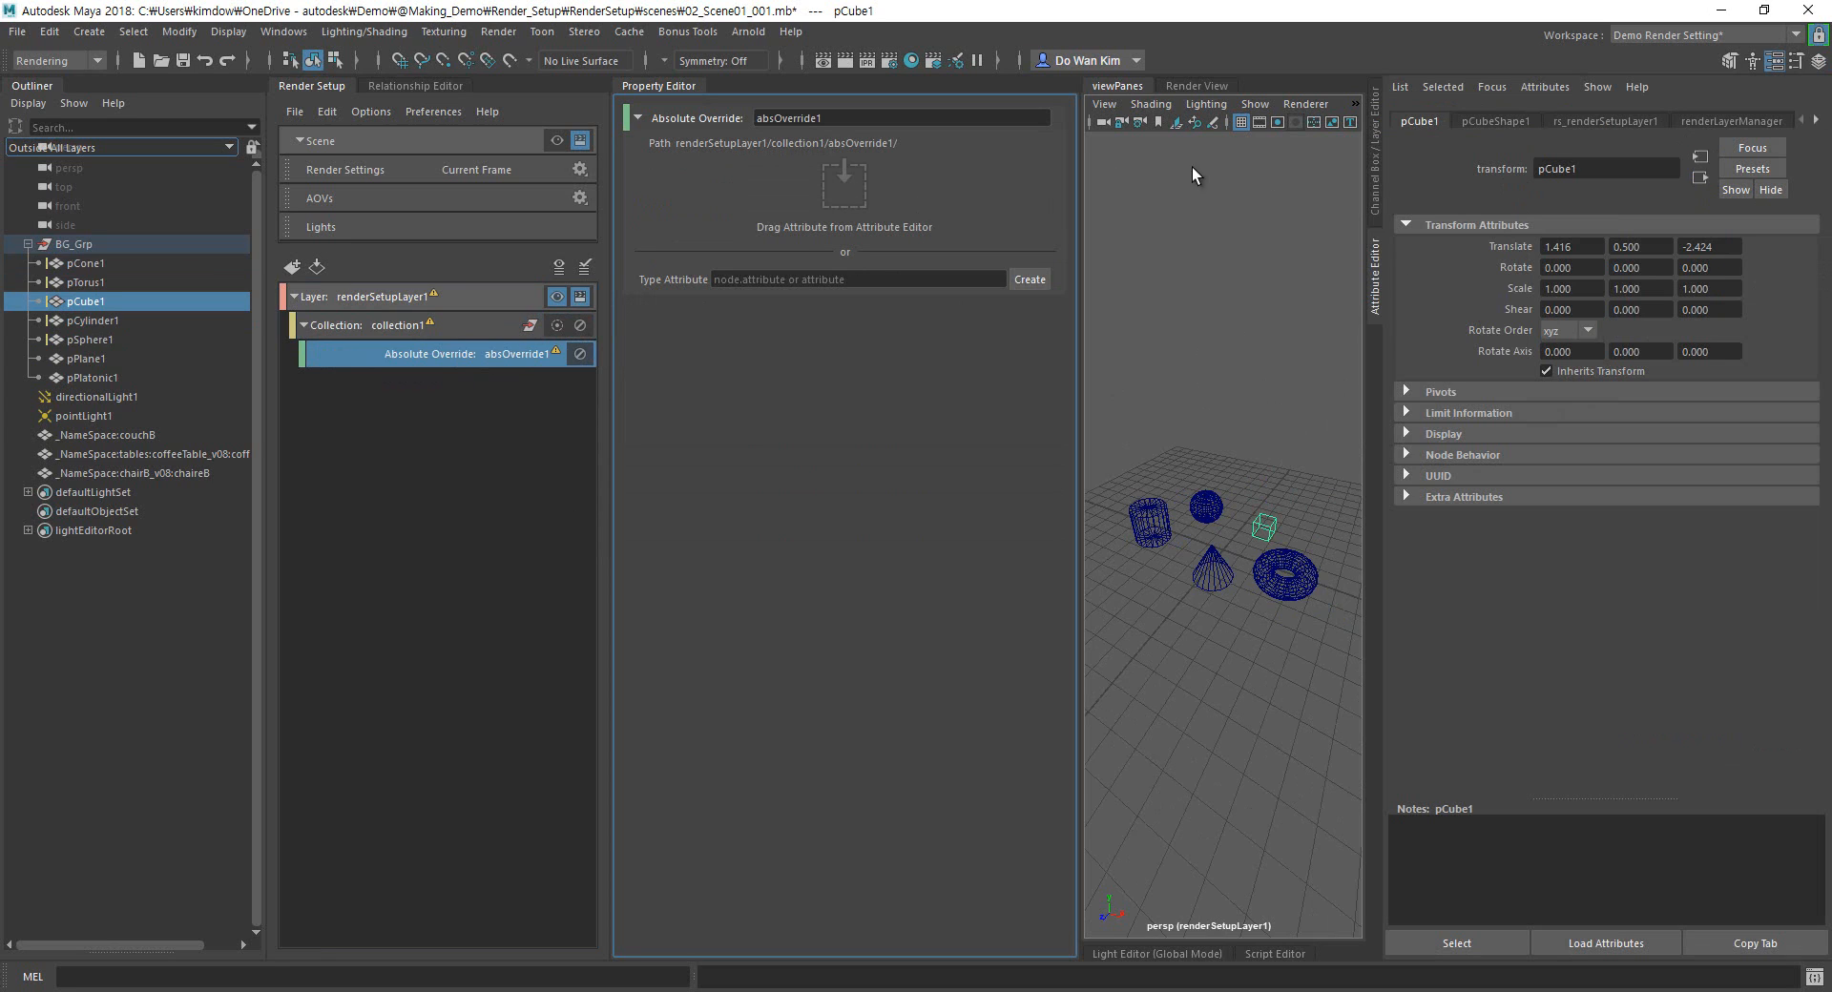
{"action": "key", "text": "ctrl+z"}
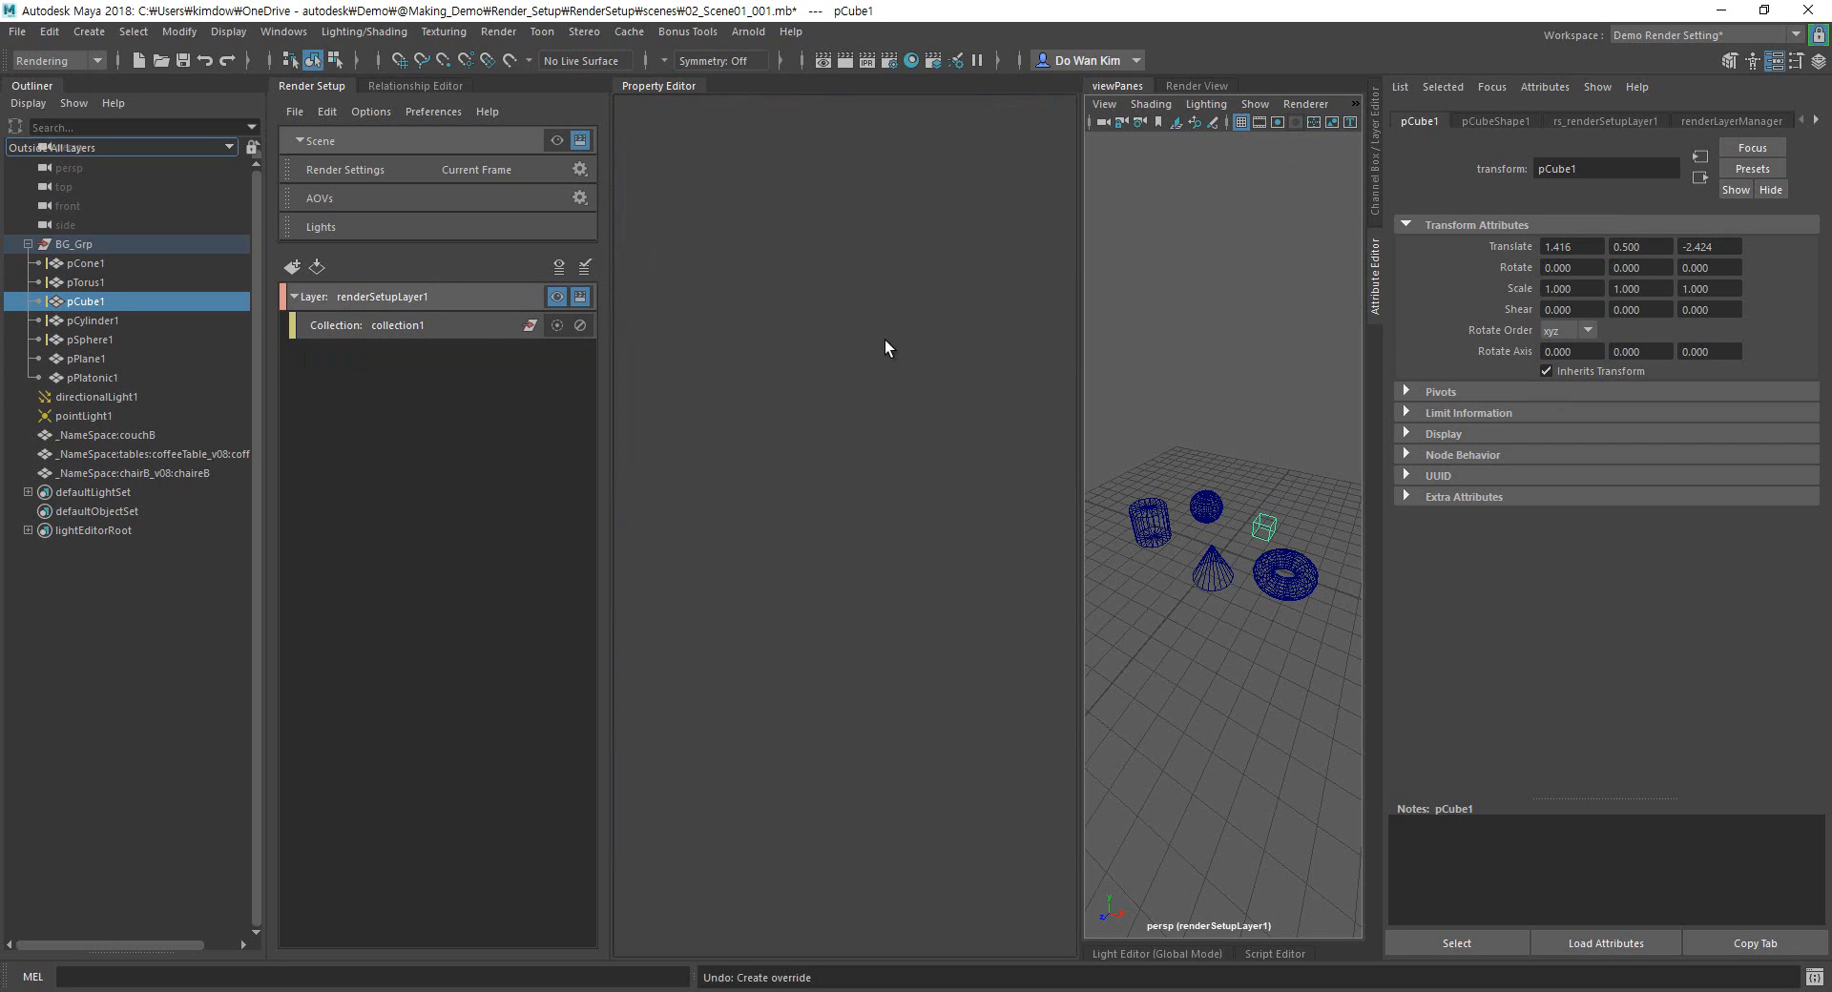
Create an absolute override for the visible layer from pCube1's Translate attribute in collection1.
{"action": "left_click", "coordinate": [471, 324]}
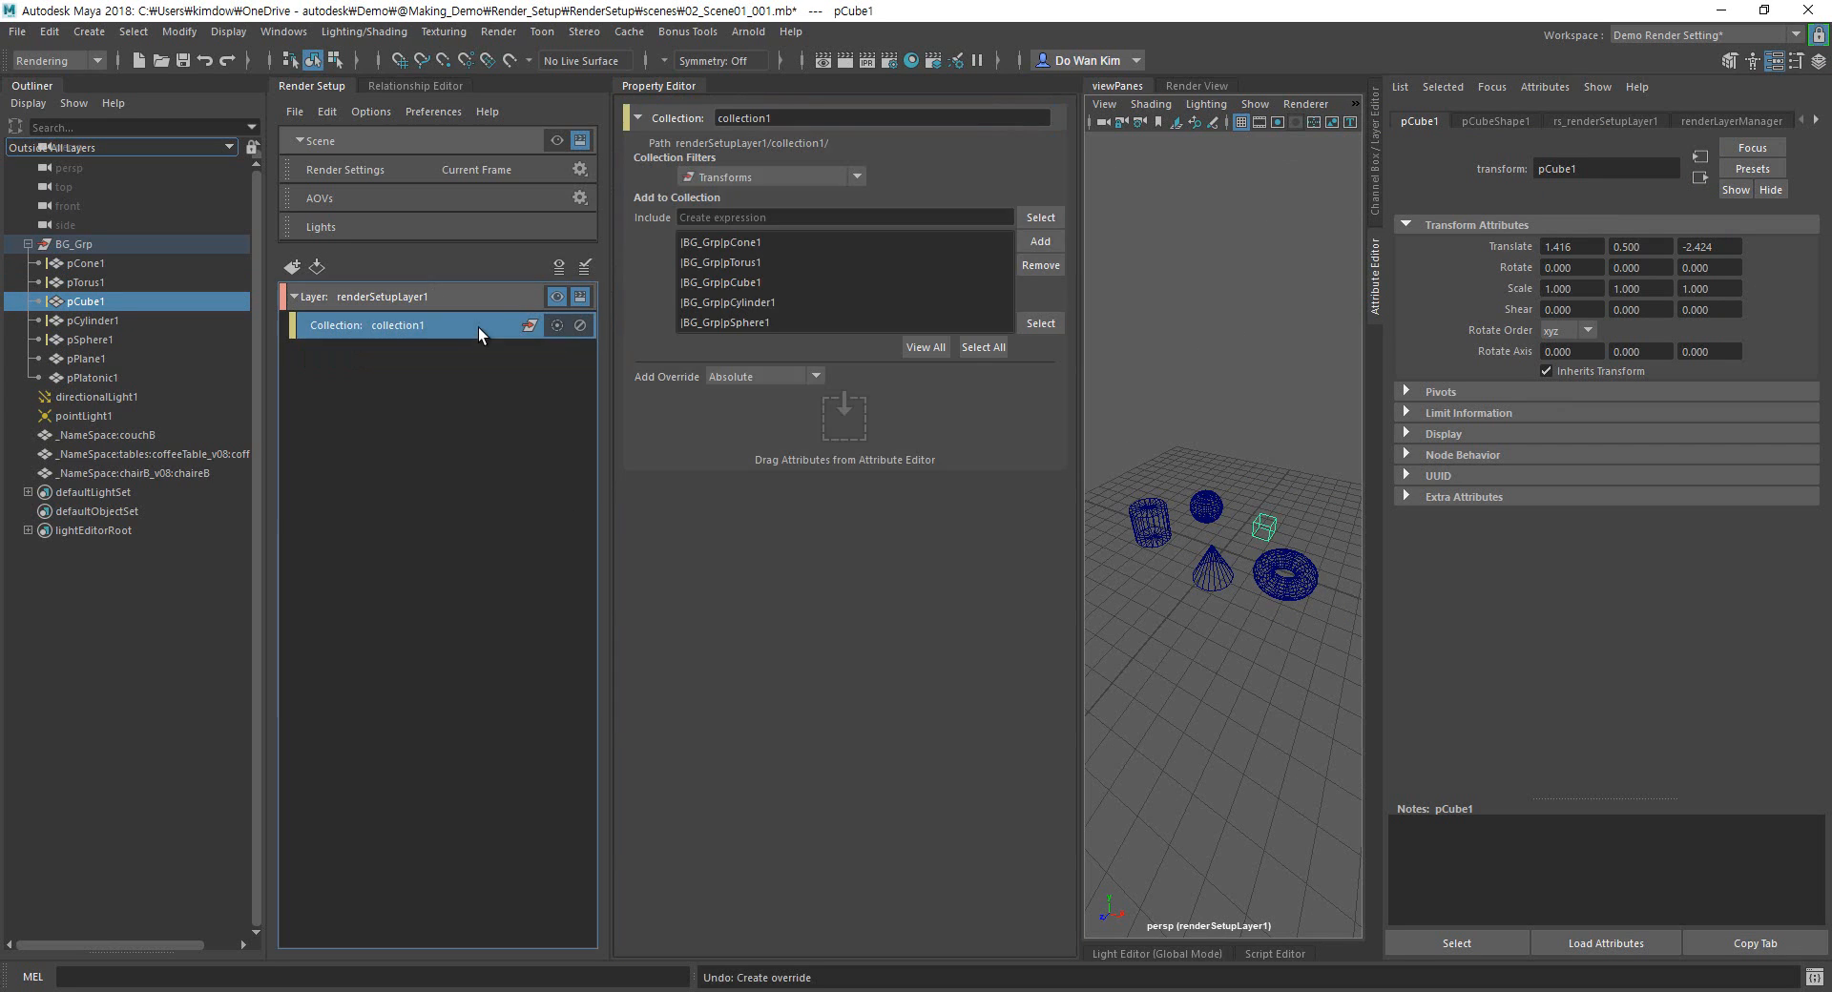
{"action": "right_click", "coordinate": [1511, 246]}
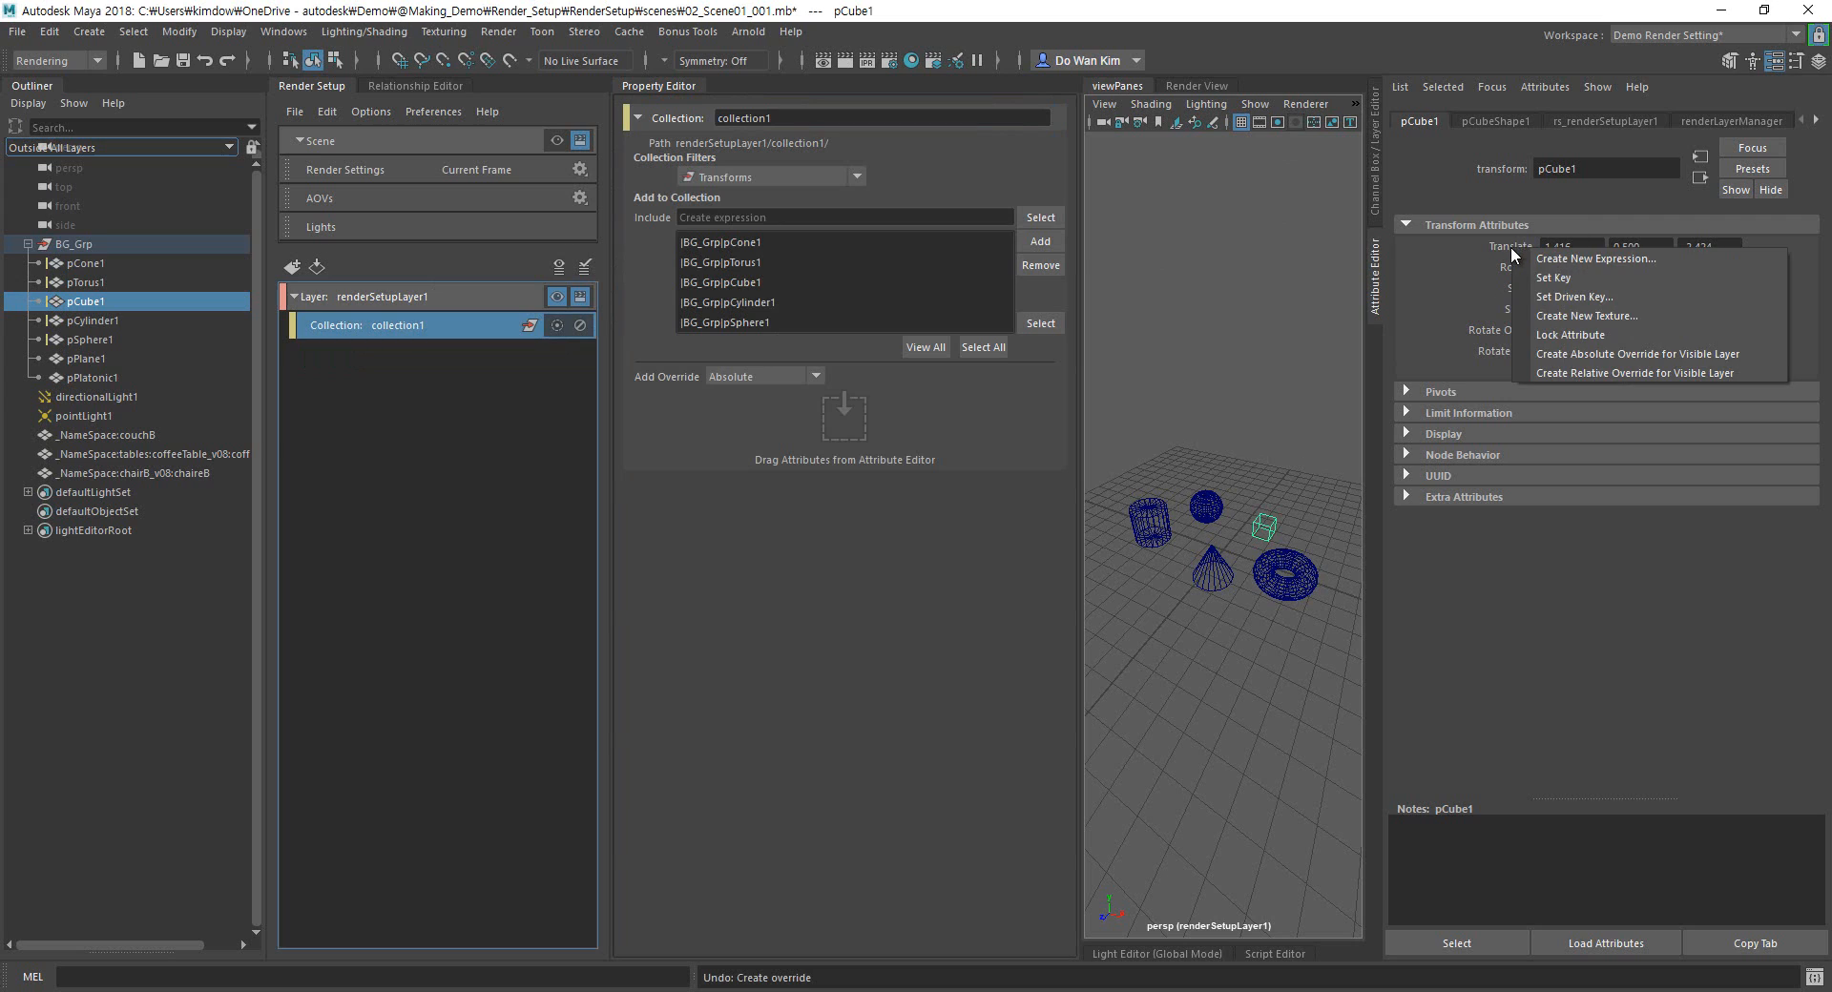
{"action": "left_click", "coordinate": [1629, 354]}
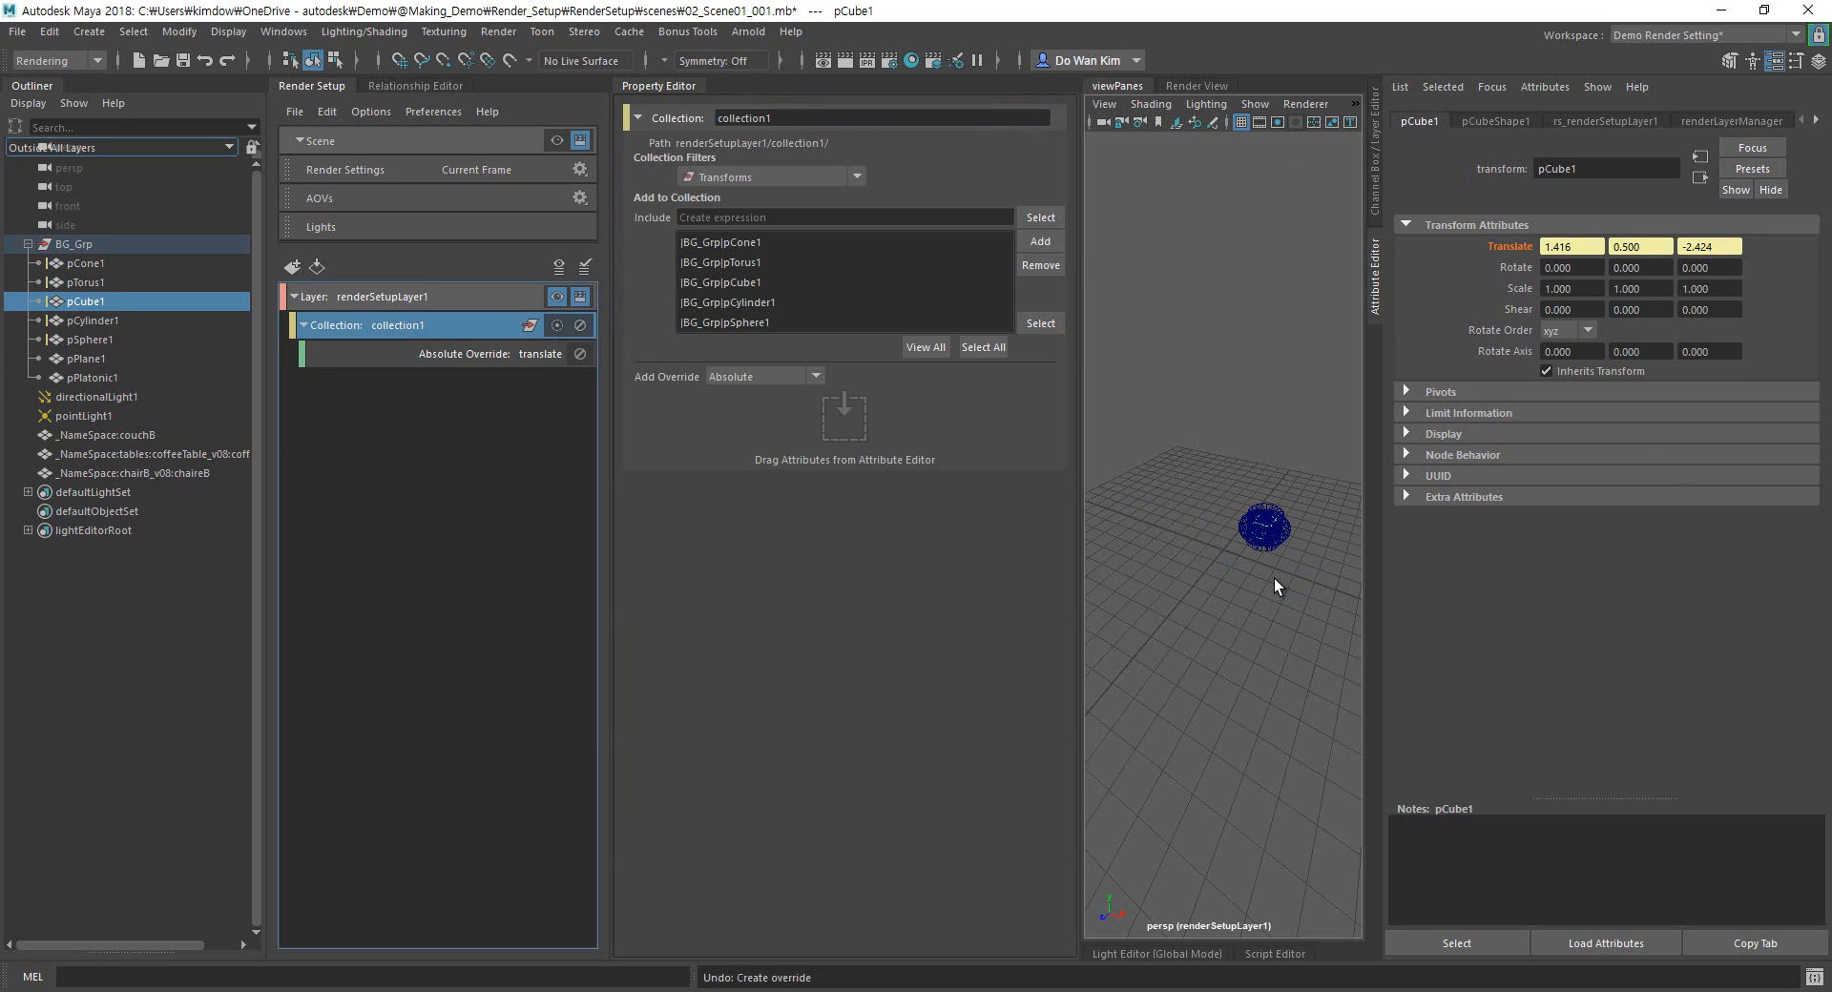
{"action": "right_click_drag", "start_coordinate": [1238, 598], "coordinate": [1304, 593], "text": "alt"}
{"action": "middle_click_drag", "start_coordinate": [1230, 594], "coordinate": [1142, 604], "text": "alt"}
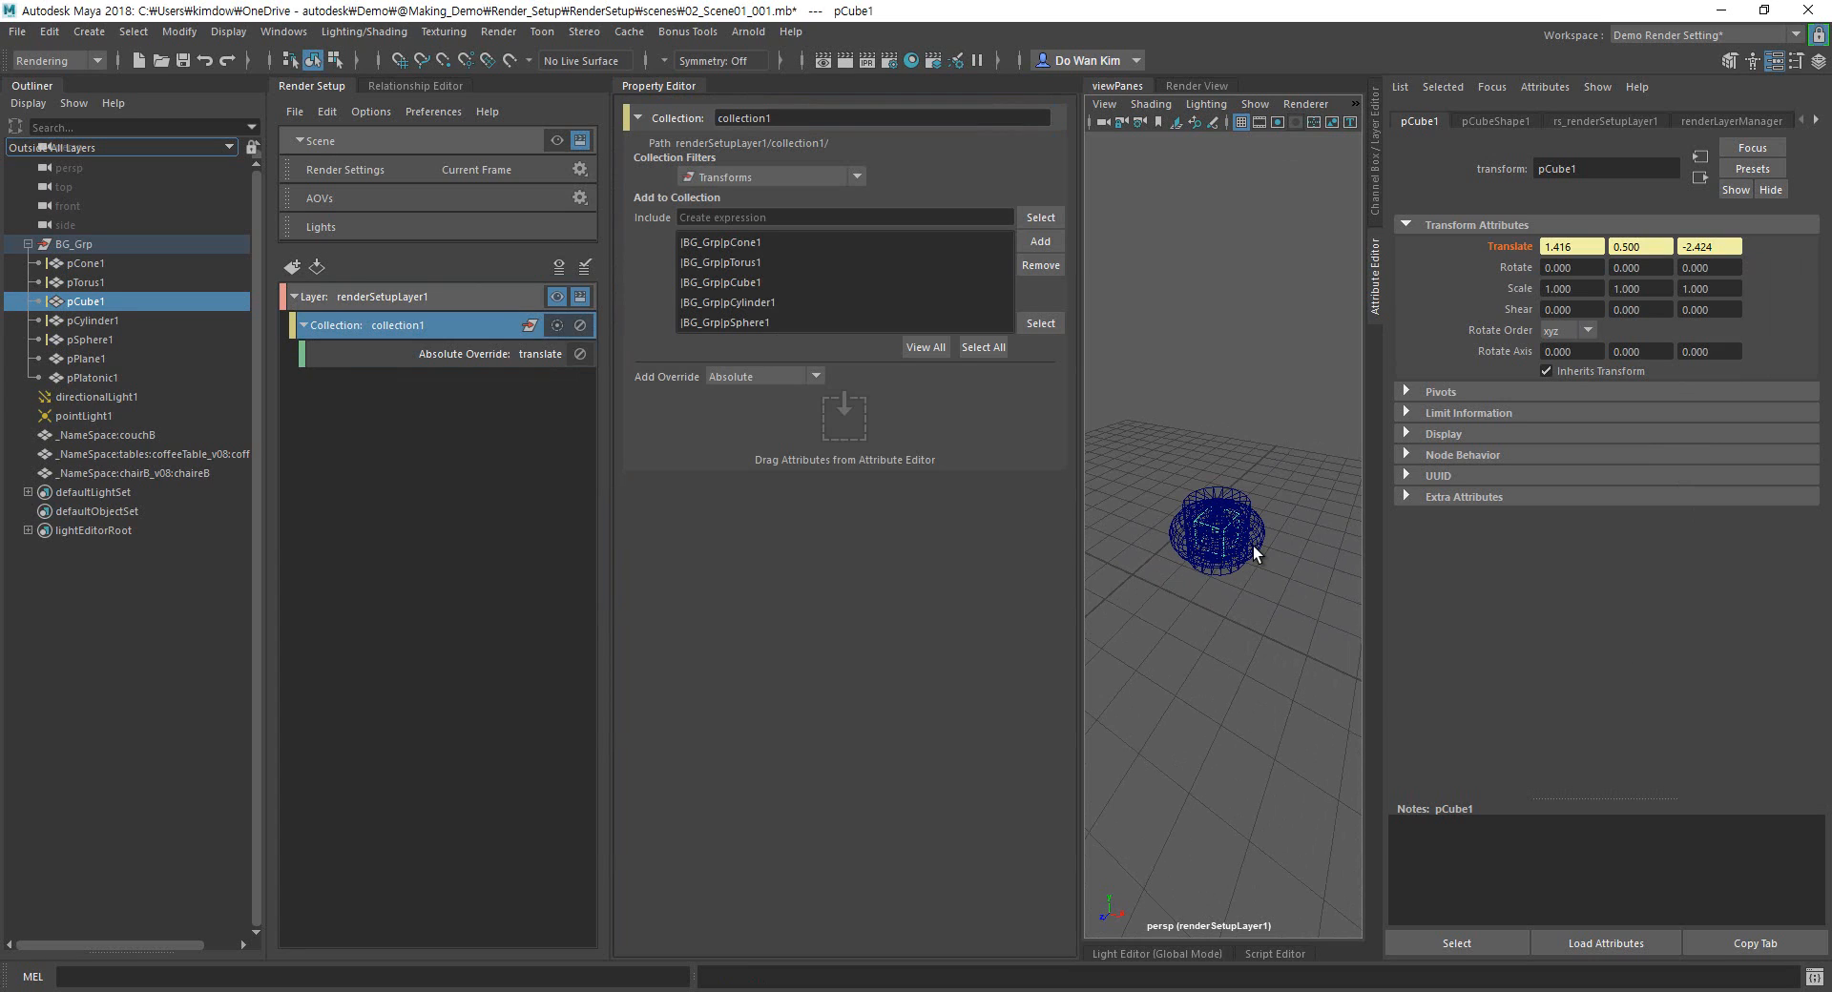
Set the translate override of collection1 to 0, 0, 0.
{"action": "left_click", "coordinate": [527, 355]}
{"action": "left_click", "coordinate": [782, 163]}
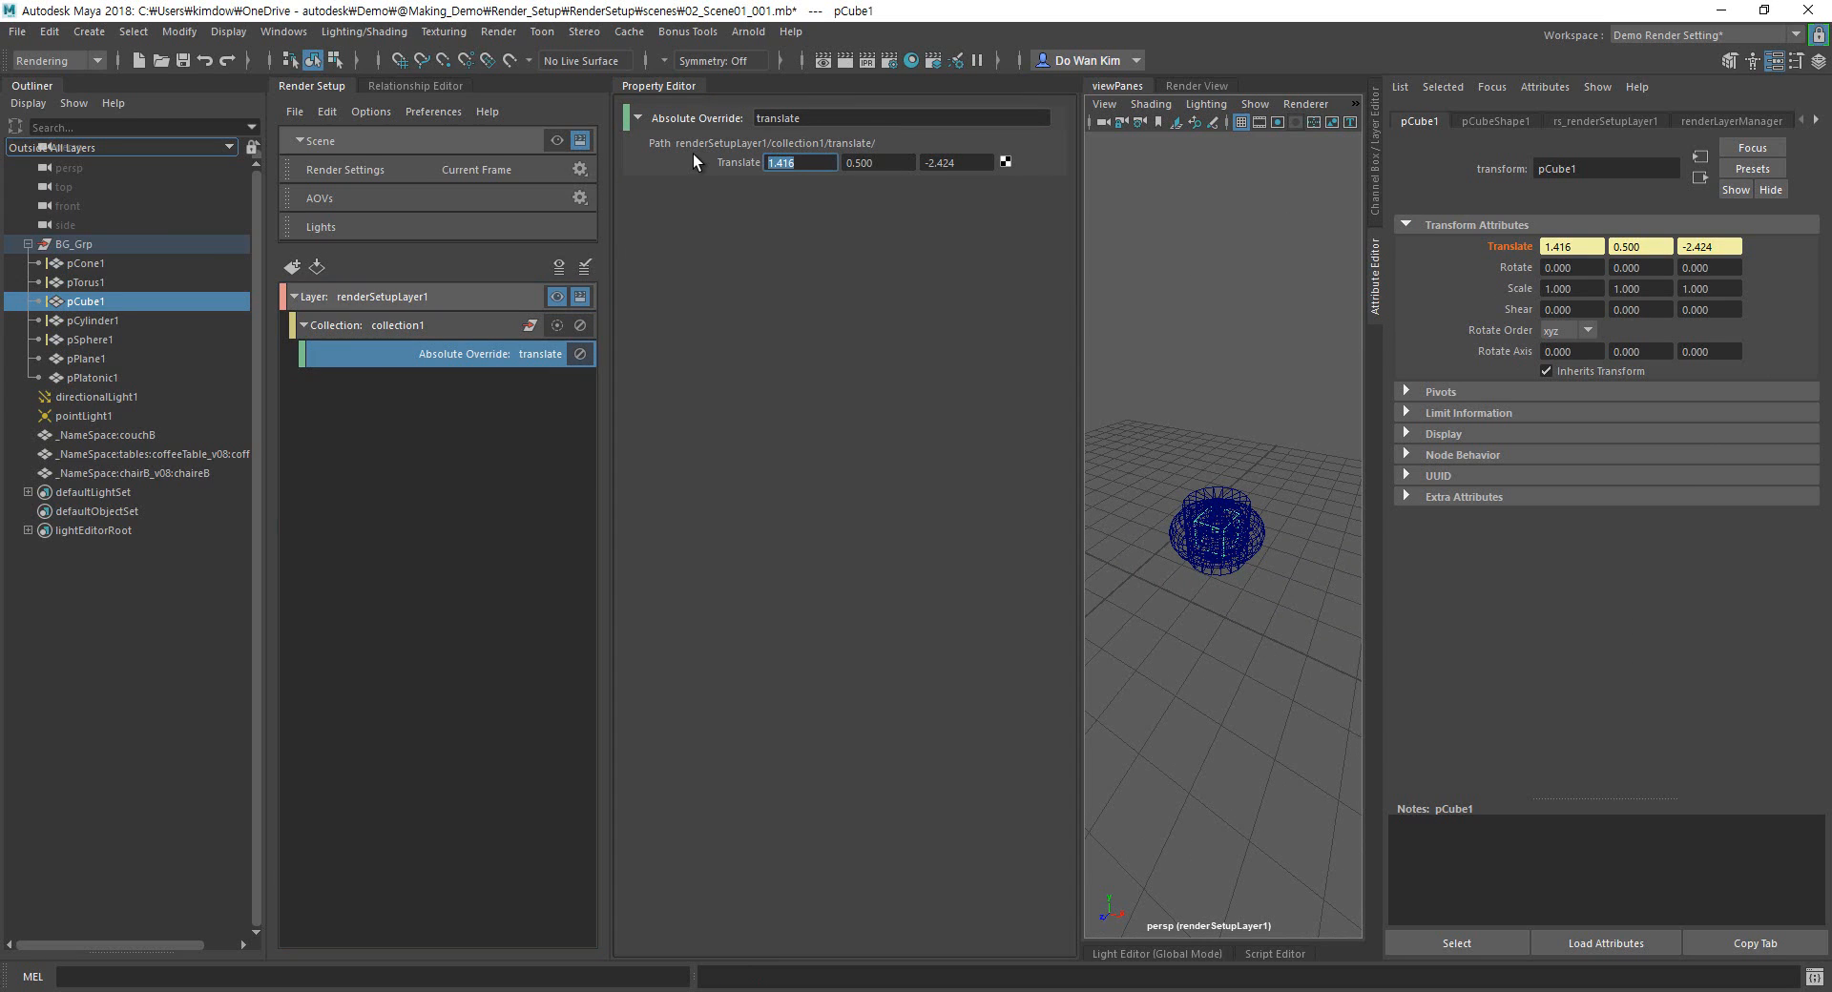
{"action": "type", "text": "0"}
{"action": "key", "text": "Tab"}
{"action": "type", "text": "0"}
{"action": "key", "text": "Tab"}
{"action": "type", "text": "0"}
{"action": "key", "text": "Return"}
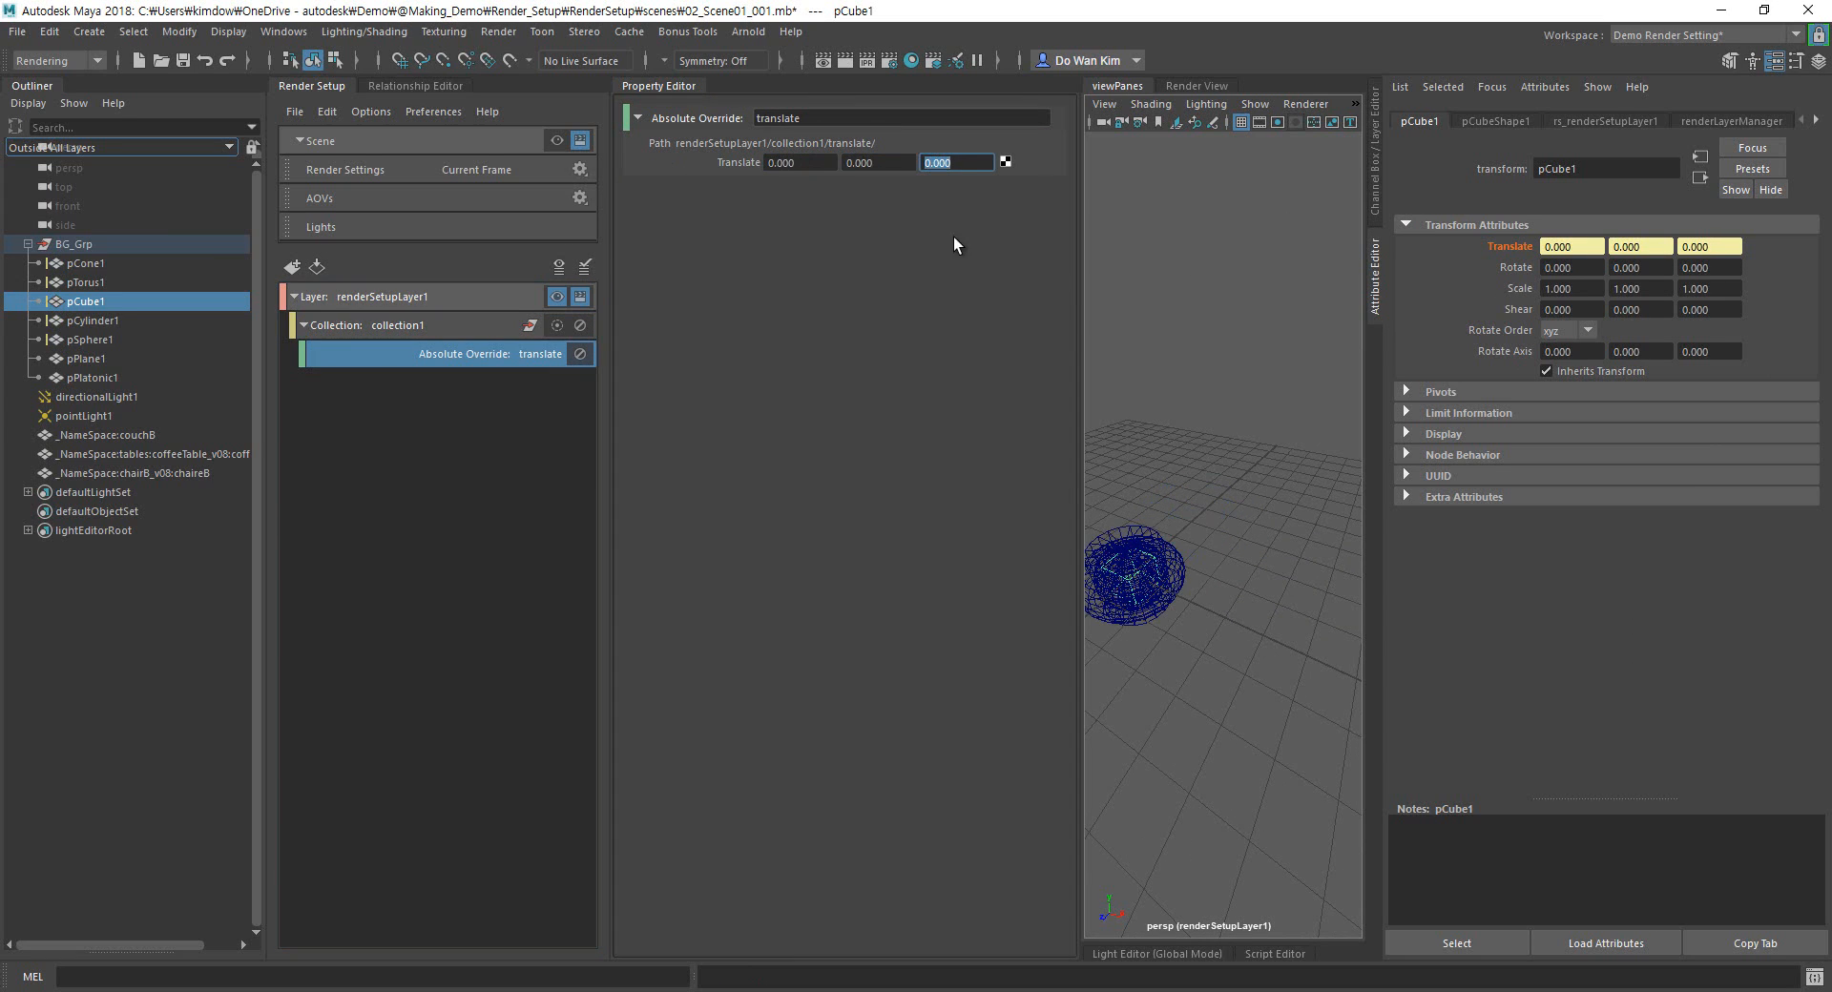
Turn on textured shaded display in the viewport and reopen collection1's translate override after checking the collection's settings.
{"action": "left_click_drag", "start_coordinate": [1189, 500], "coordinate": [1093, 524], "text": "alt"}
{"action": "key", "text": "6"}
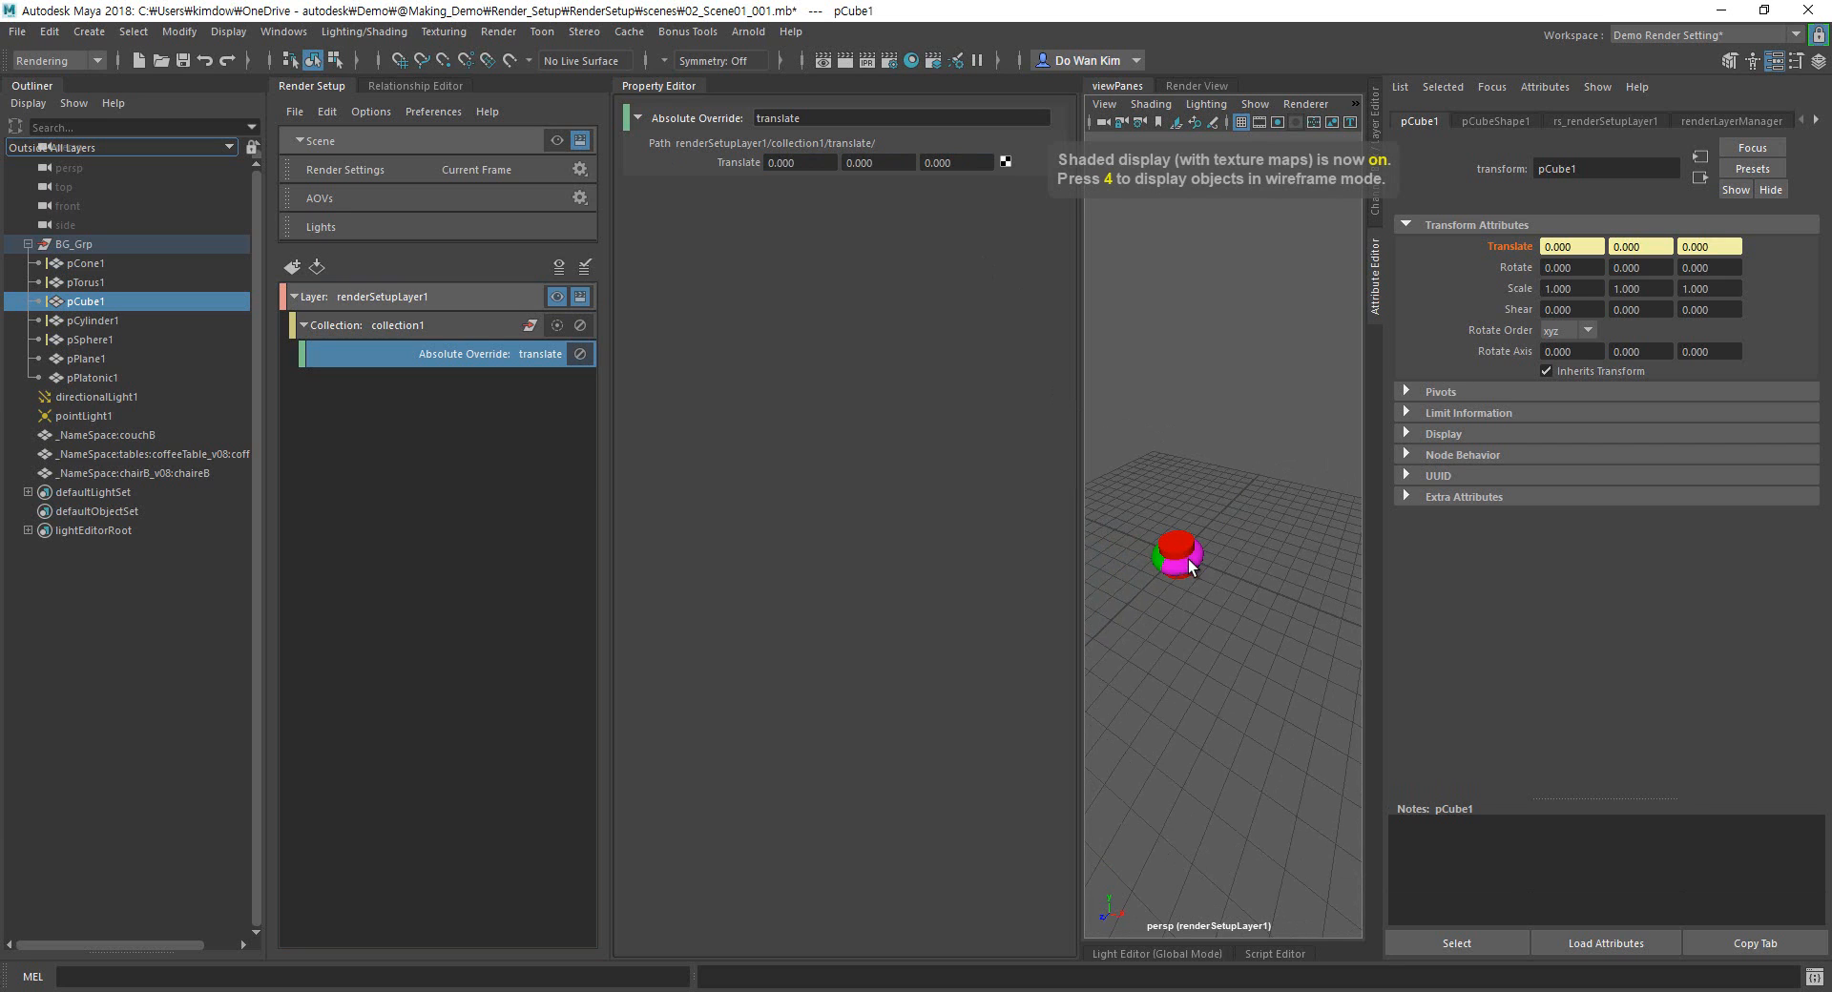
{"action": "right_click_drag", "start_coordinate": [1185, 638], "coordinate": [1248, 582], "text": "alt"}
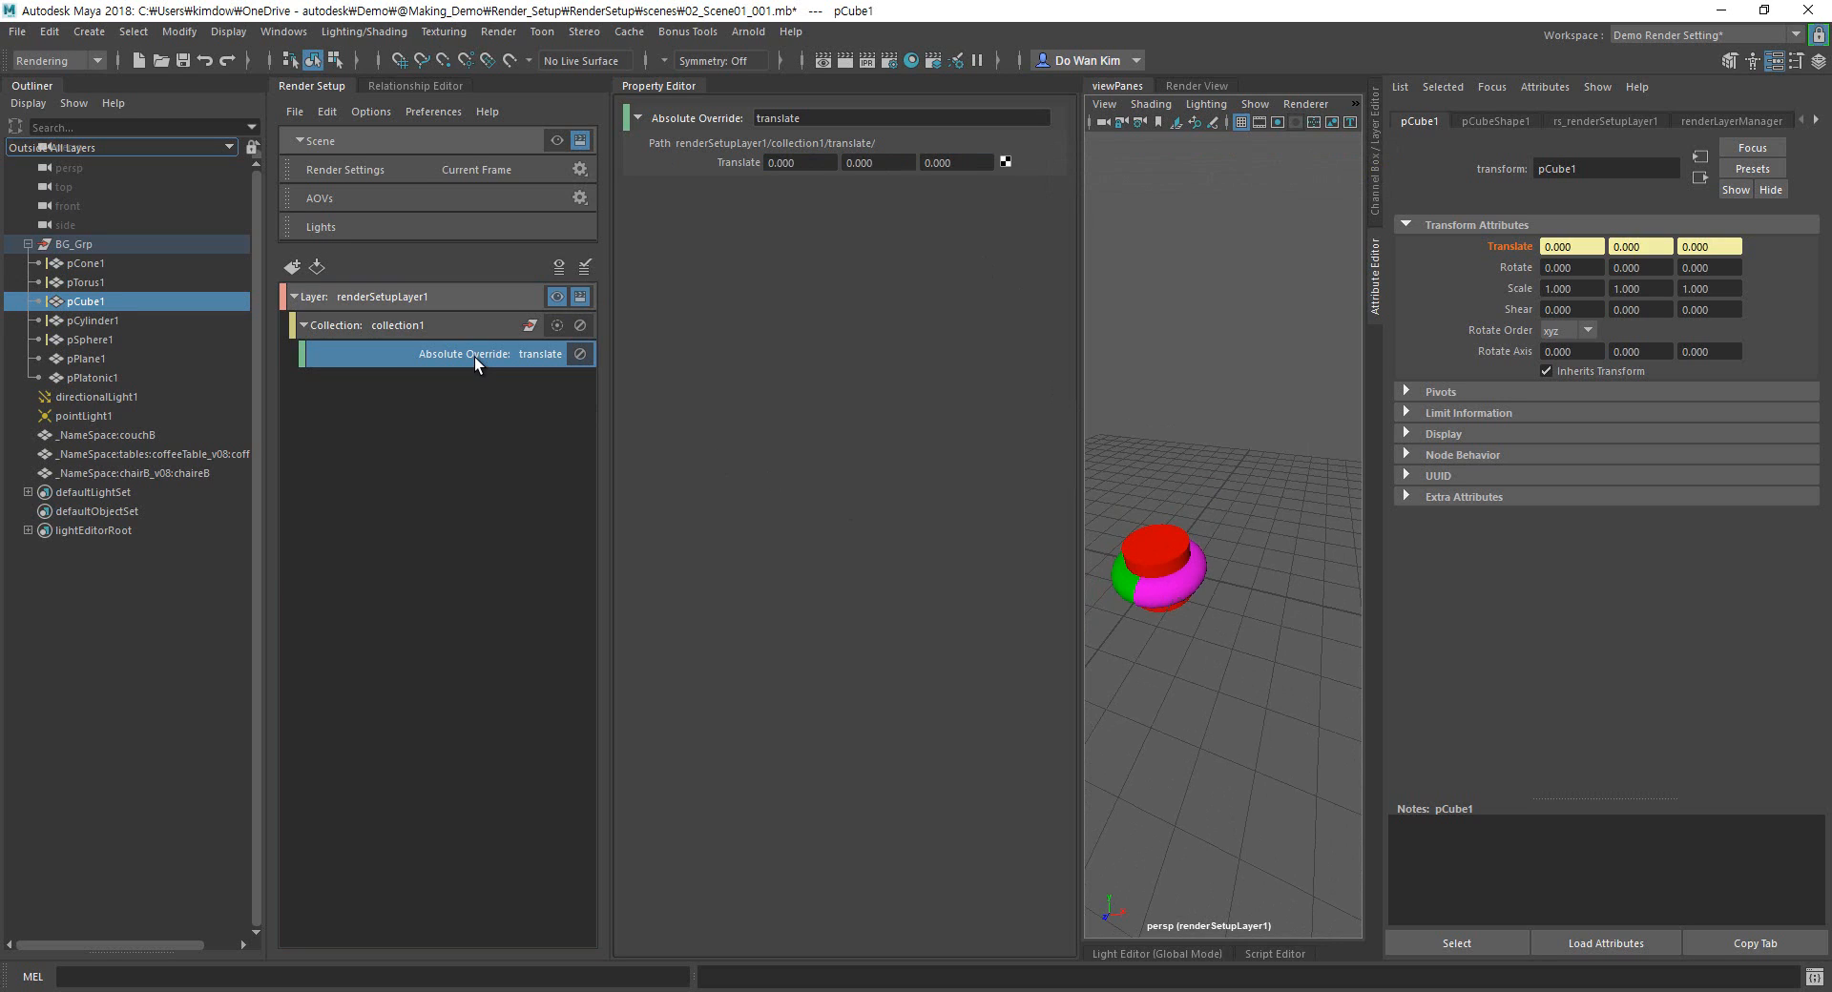
{"action": "left_click", "coordinate": [462, 324]}
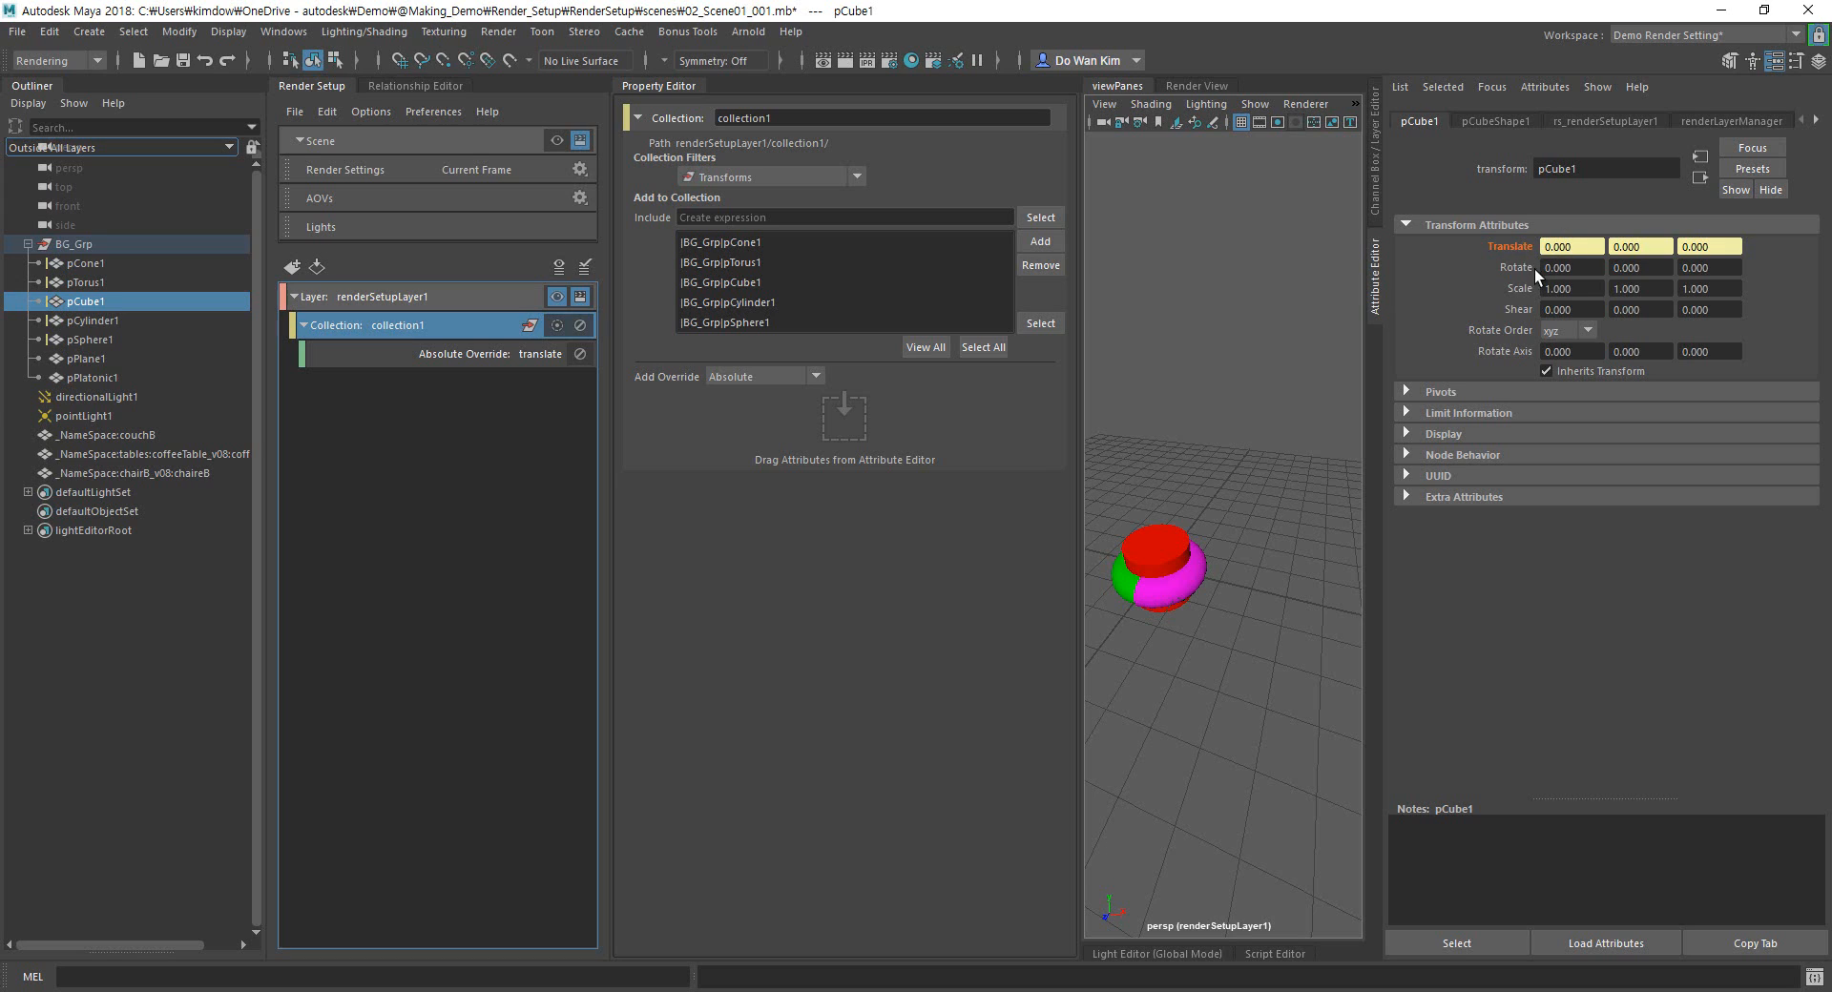
{"action": "left_click", "coordinate": [519, 353]}
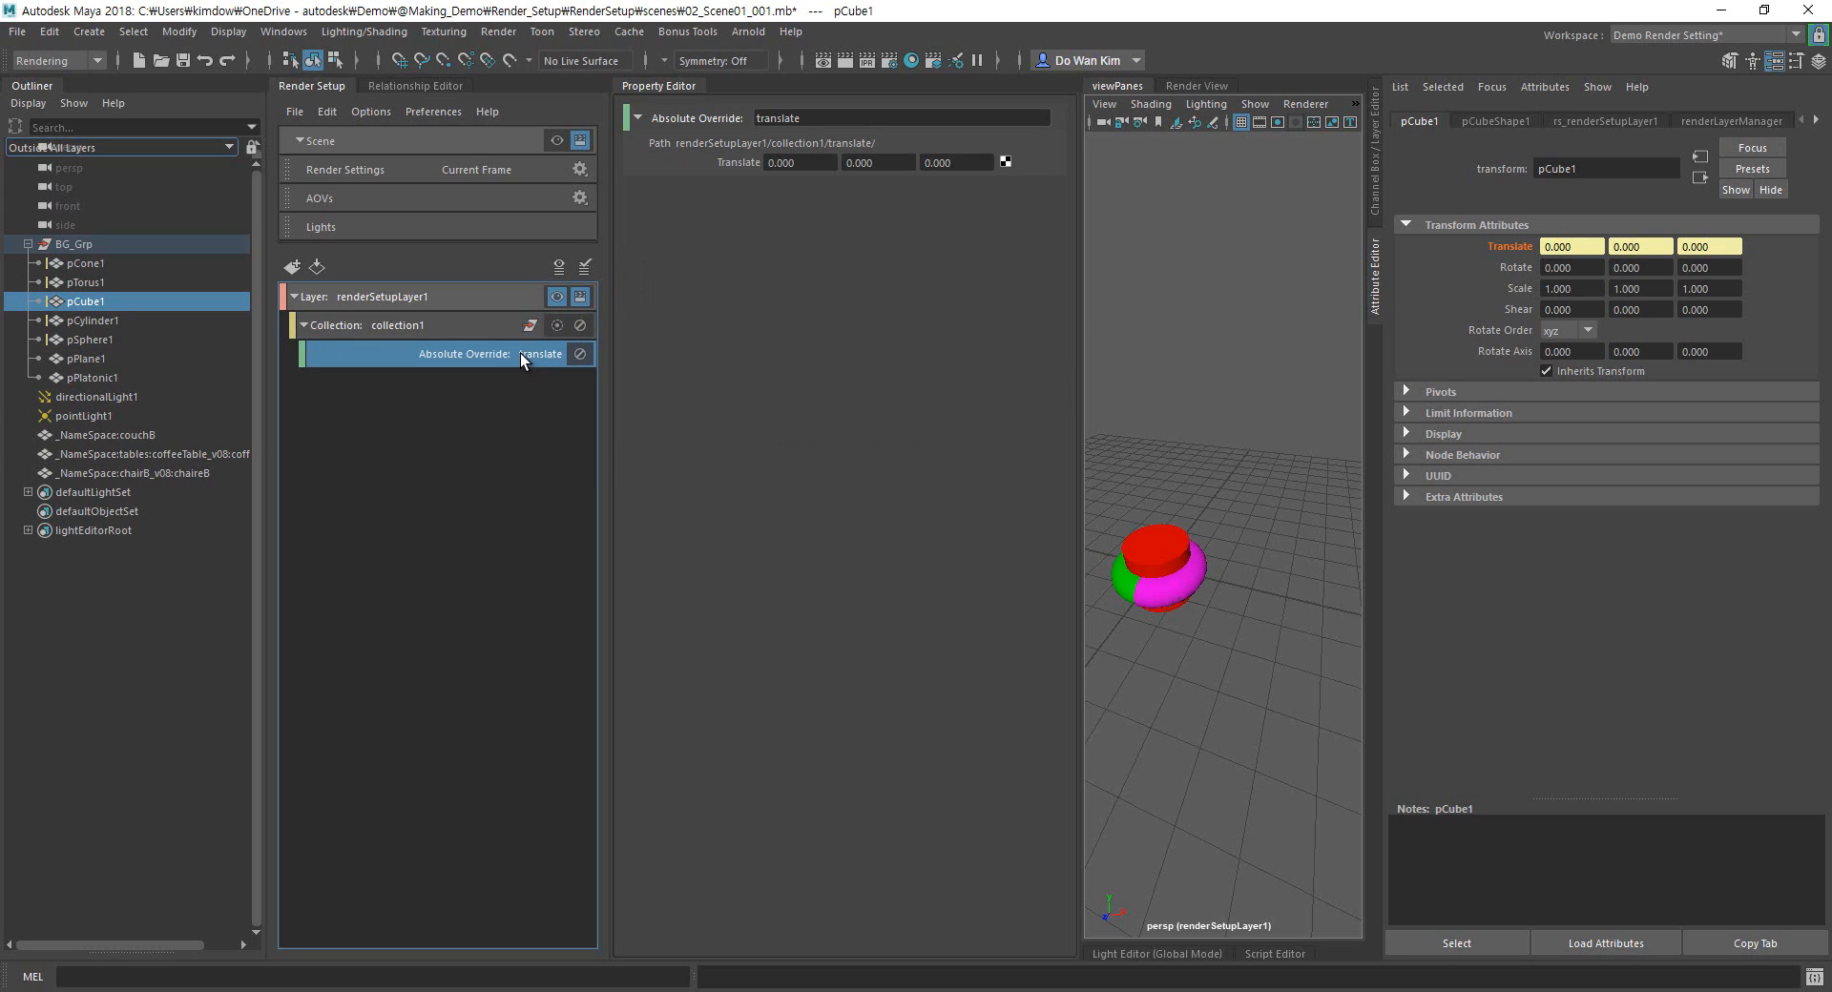
Move pTorus1 freely in the viewport, bringing collection1's absolute translate override to about 3.696, 0, 5.744.
{"action": "left_click", "coordinate": [1163, 565]}
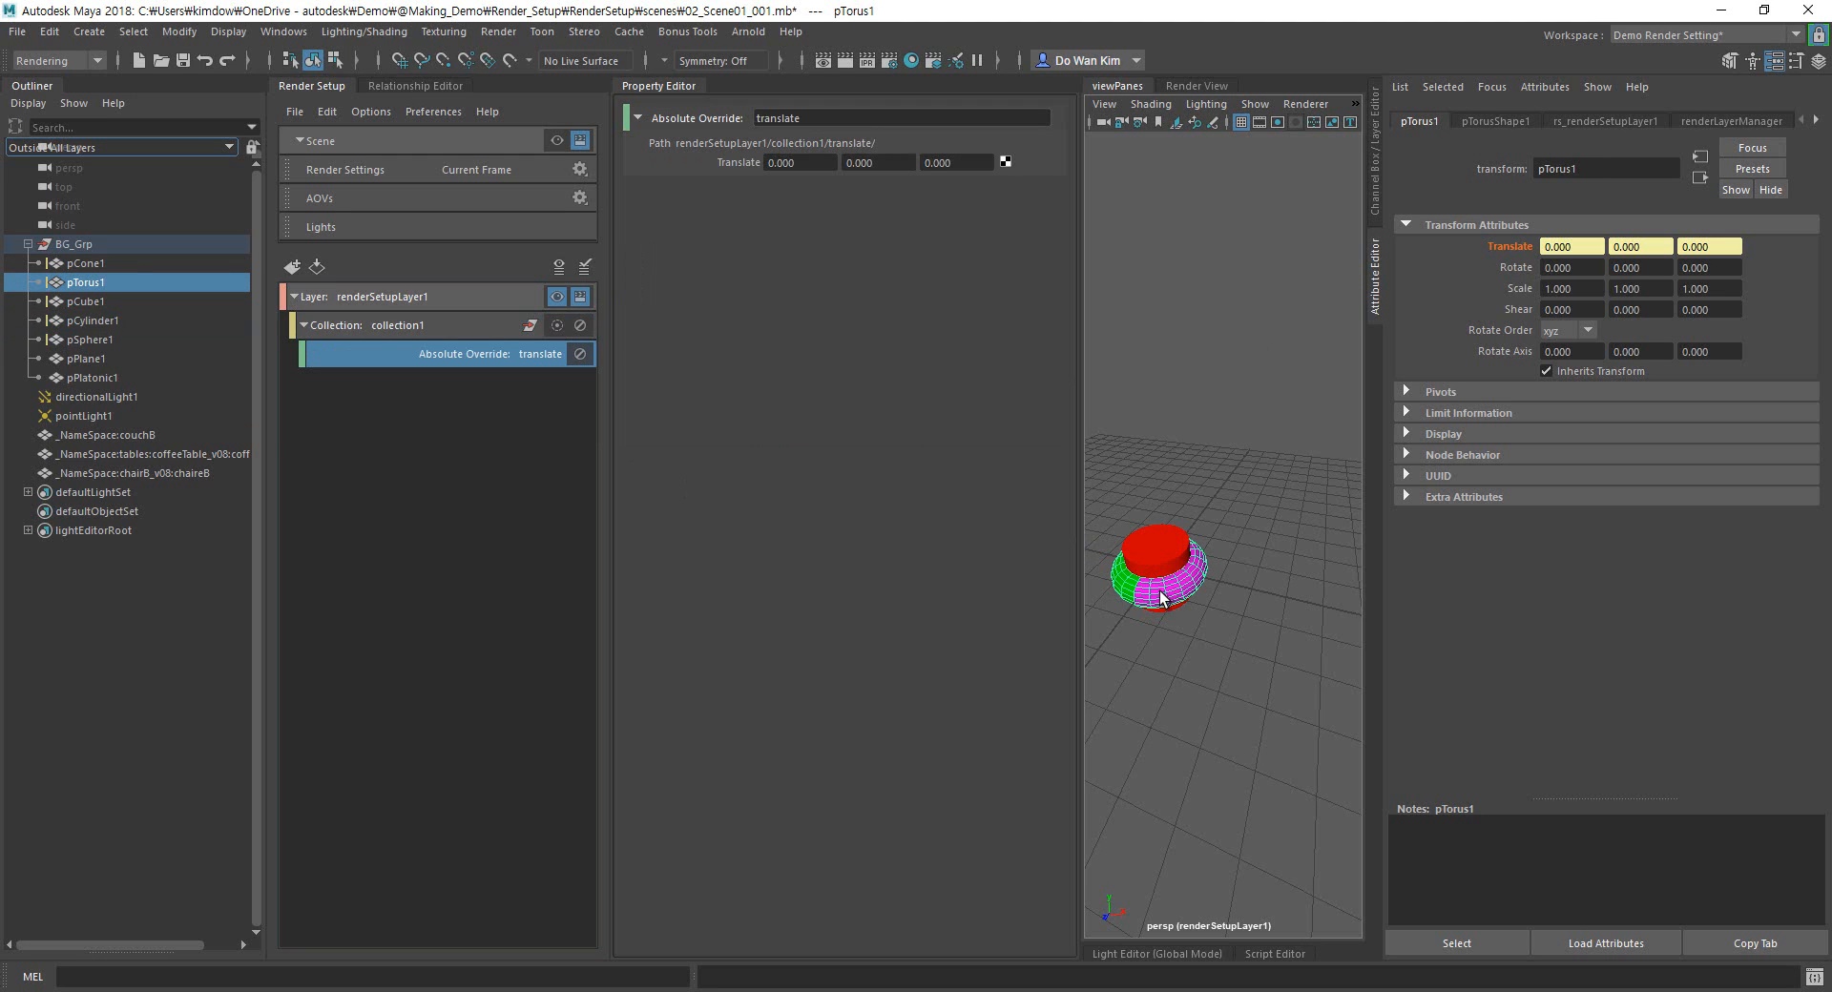
{"action": "key", "text": "w"}
{"action": "left_click_drag", "start_coordinate": [1190, 638], "coordinate": [1276, 699]}
{"action": "scroll", "coordinate": [1296, 484], "scroll_direction": "down", "scroll_amount": 5}
Toggle renderSetupLayer1's visibility repeatedly to compare the overridden positions with the master layer.
{"action": "left_click", "coordinate": [558, 298]}
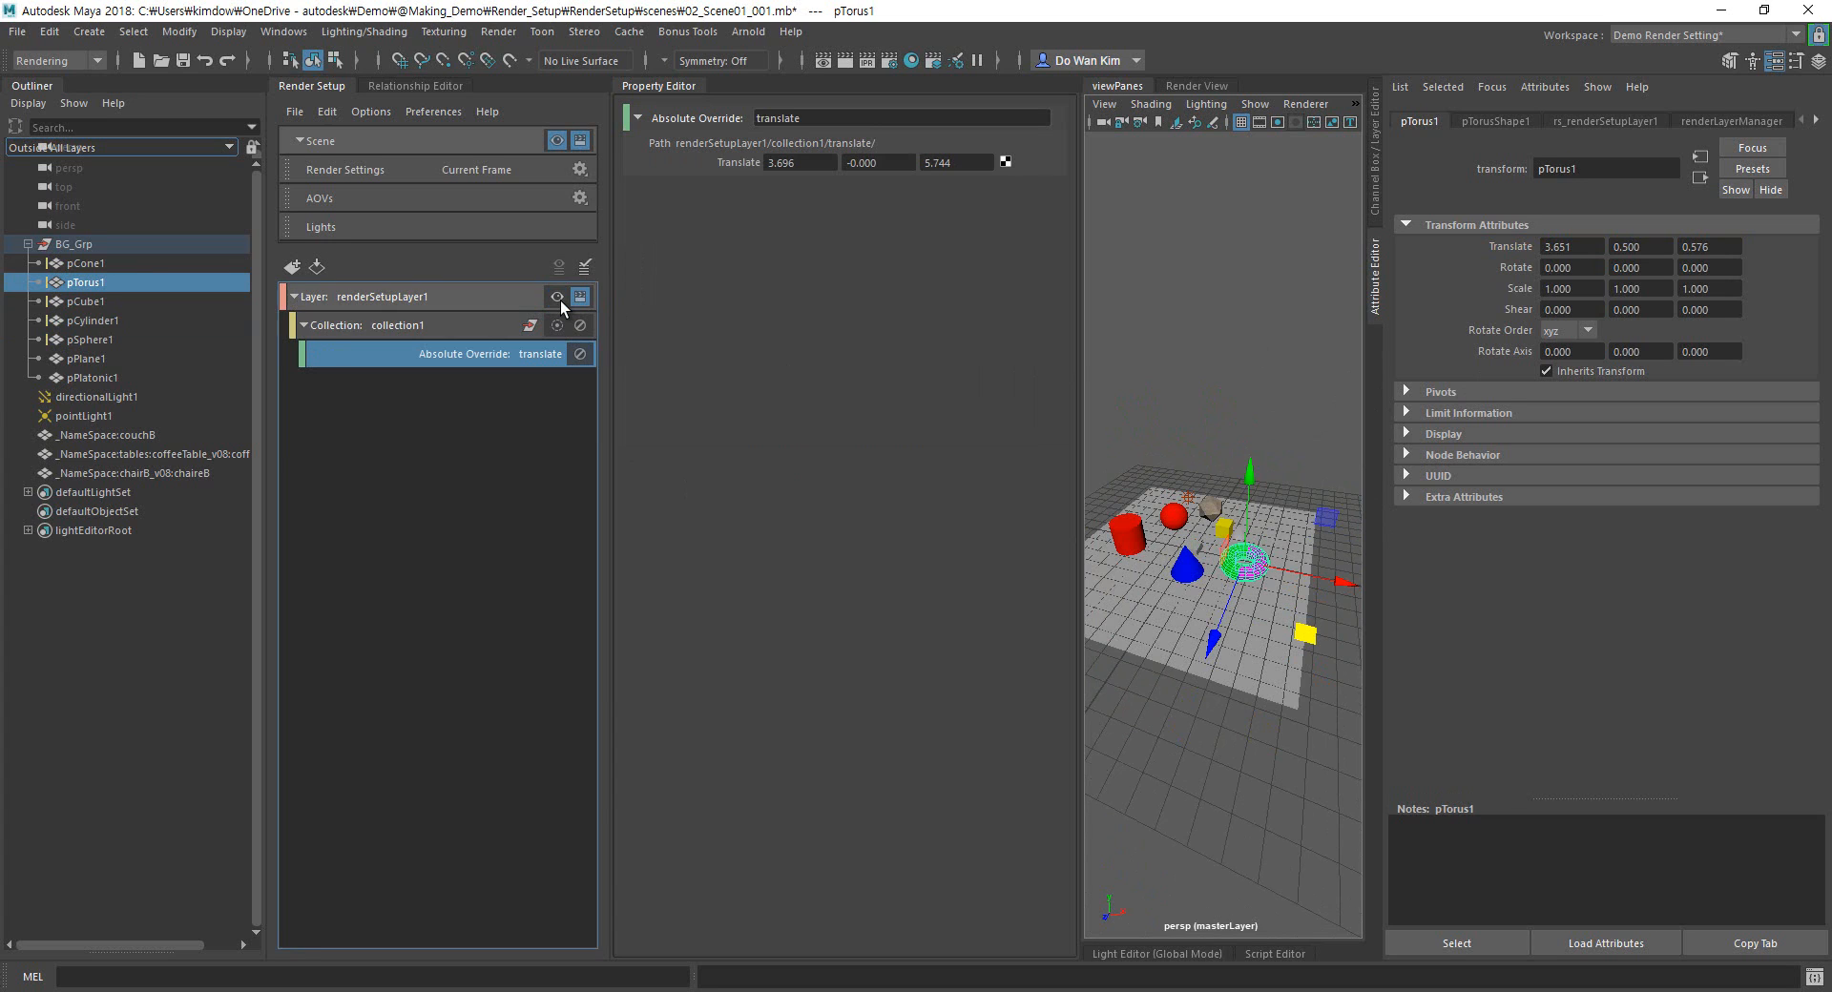
{"action": "left_click", "coordinate": [558, 299]}
{"action": "left_click", "coordinate": [558, 299]}
{"action": "left_click", "coordinate": [558, 298]}
{"action": "left_click", "coordinate": [558, 298]}
Disable the absolute translate override in collection1 and make renderSetupLayer1 the visible layer.
{"action": "left_click", "coordinate": [580, 353]}
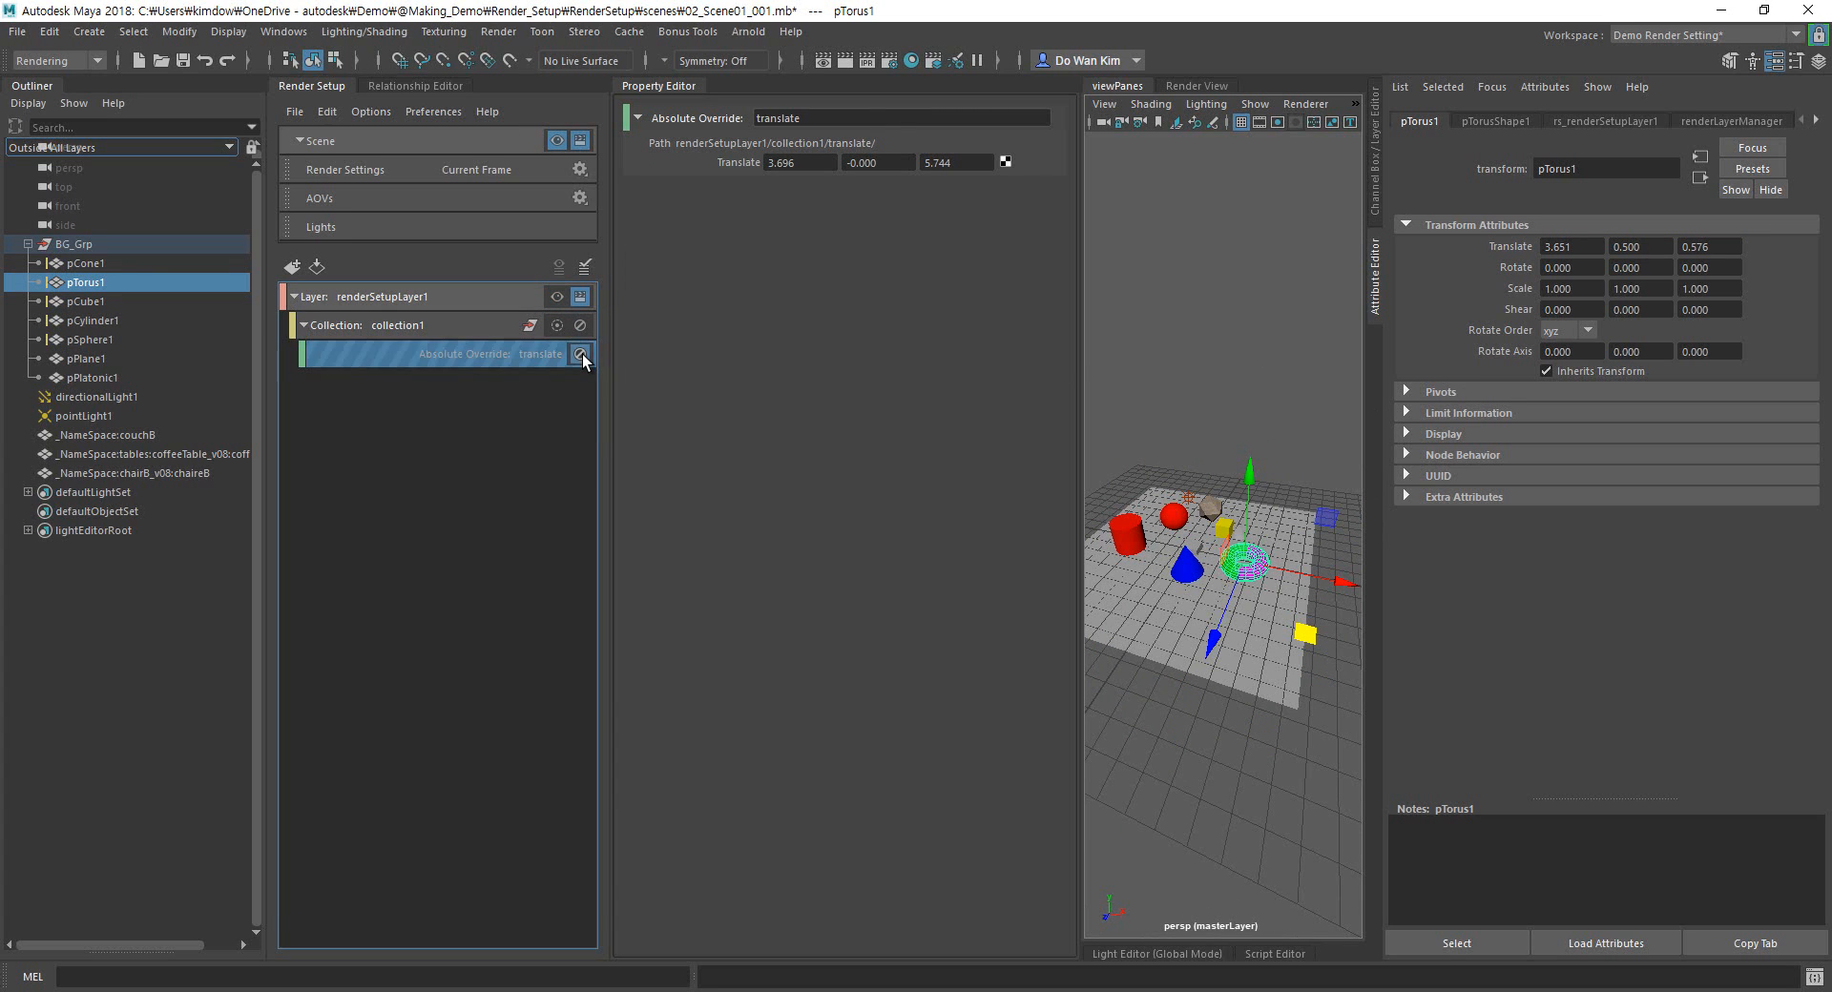
{"action": "left_click", "coordinate": [556, 297]}
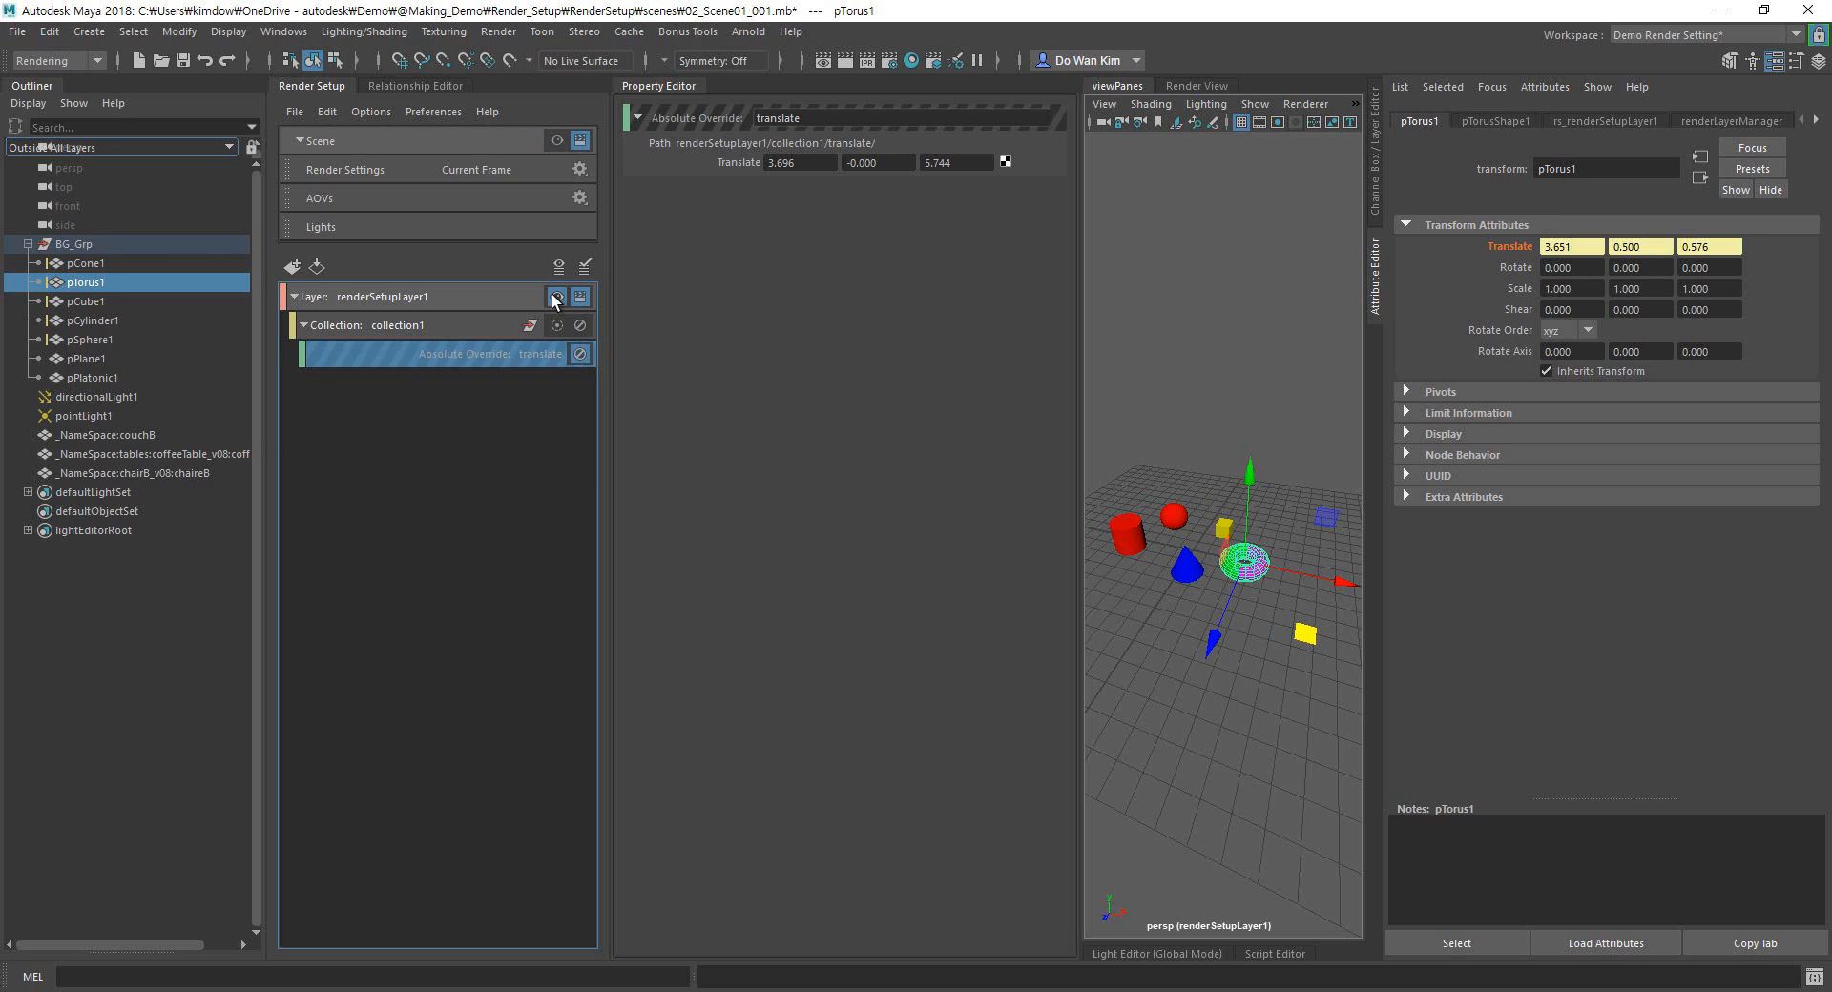
{"action": "left_click", "coordinate": [556, 298]}
{"action": "left_click", "coordinate": [556, 298]}
Create a relative override for the visible layer from pTorus1's Translate attribute in collection1.
{"action": "left_click", "coordinate": [463, 328]}
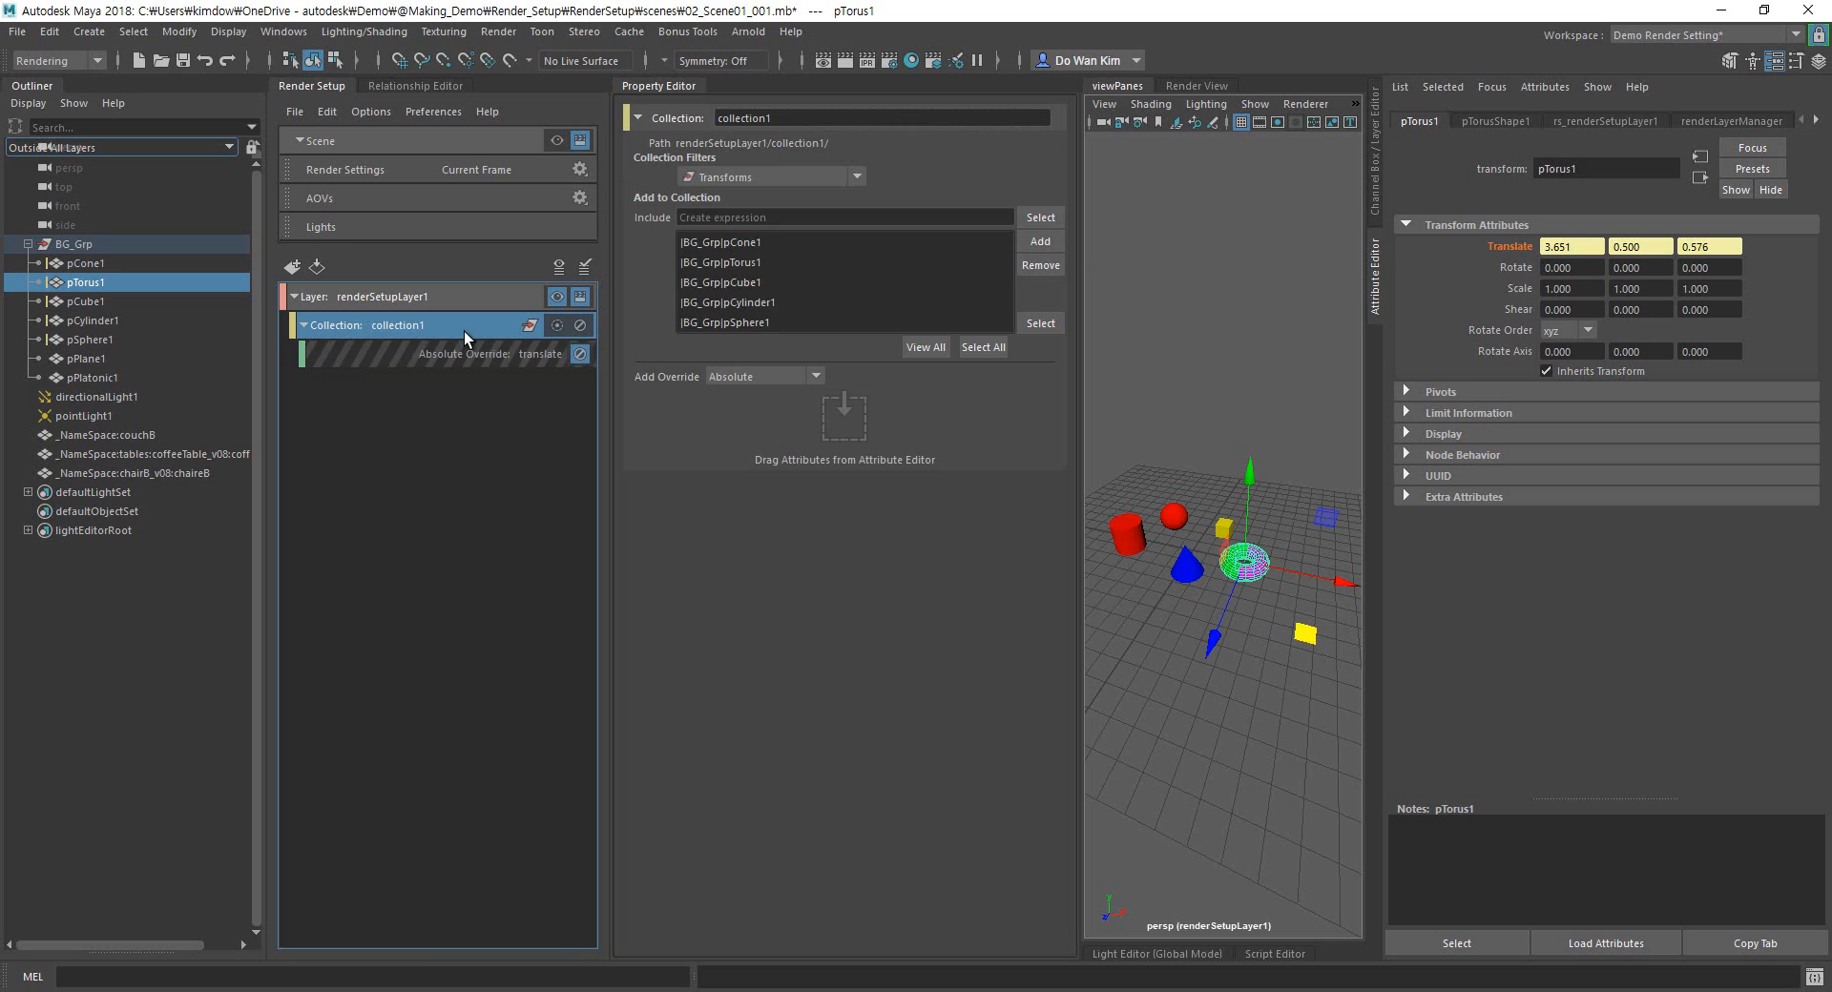
{"action": "right_click", "coordinate": [1509, 244]}
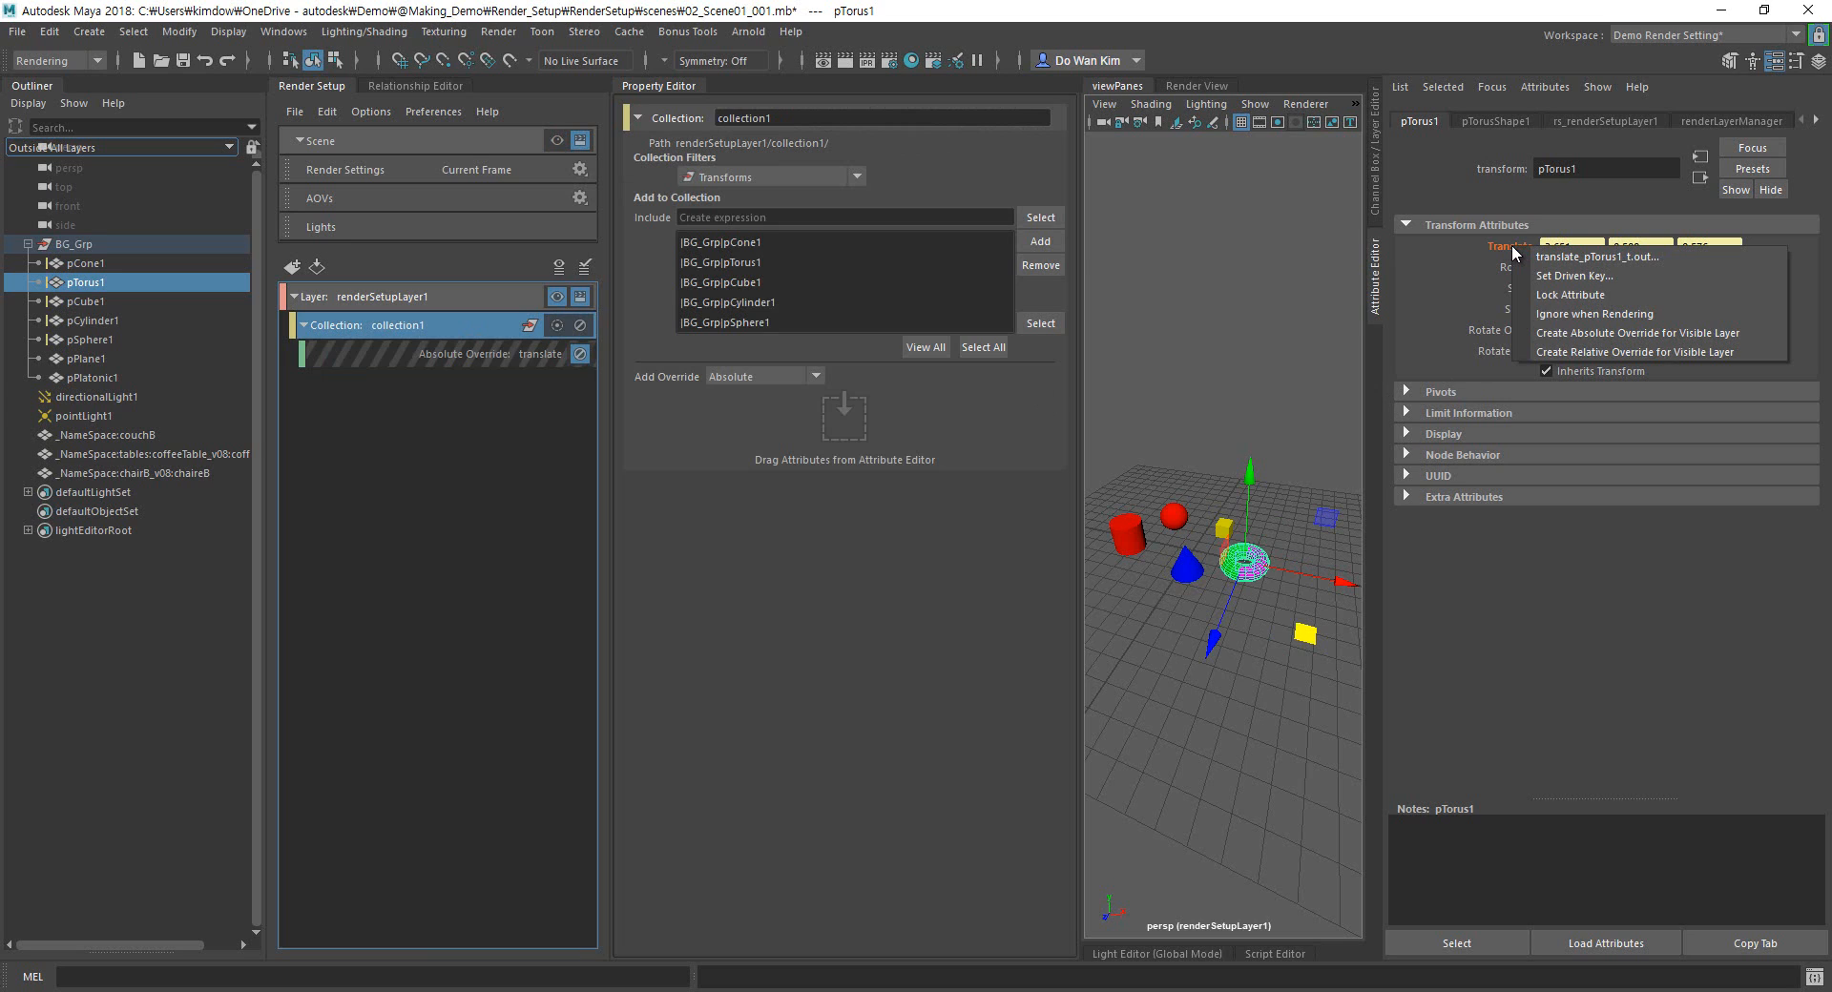
{"action": "left_click", "coordinate": [1632, 352]}
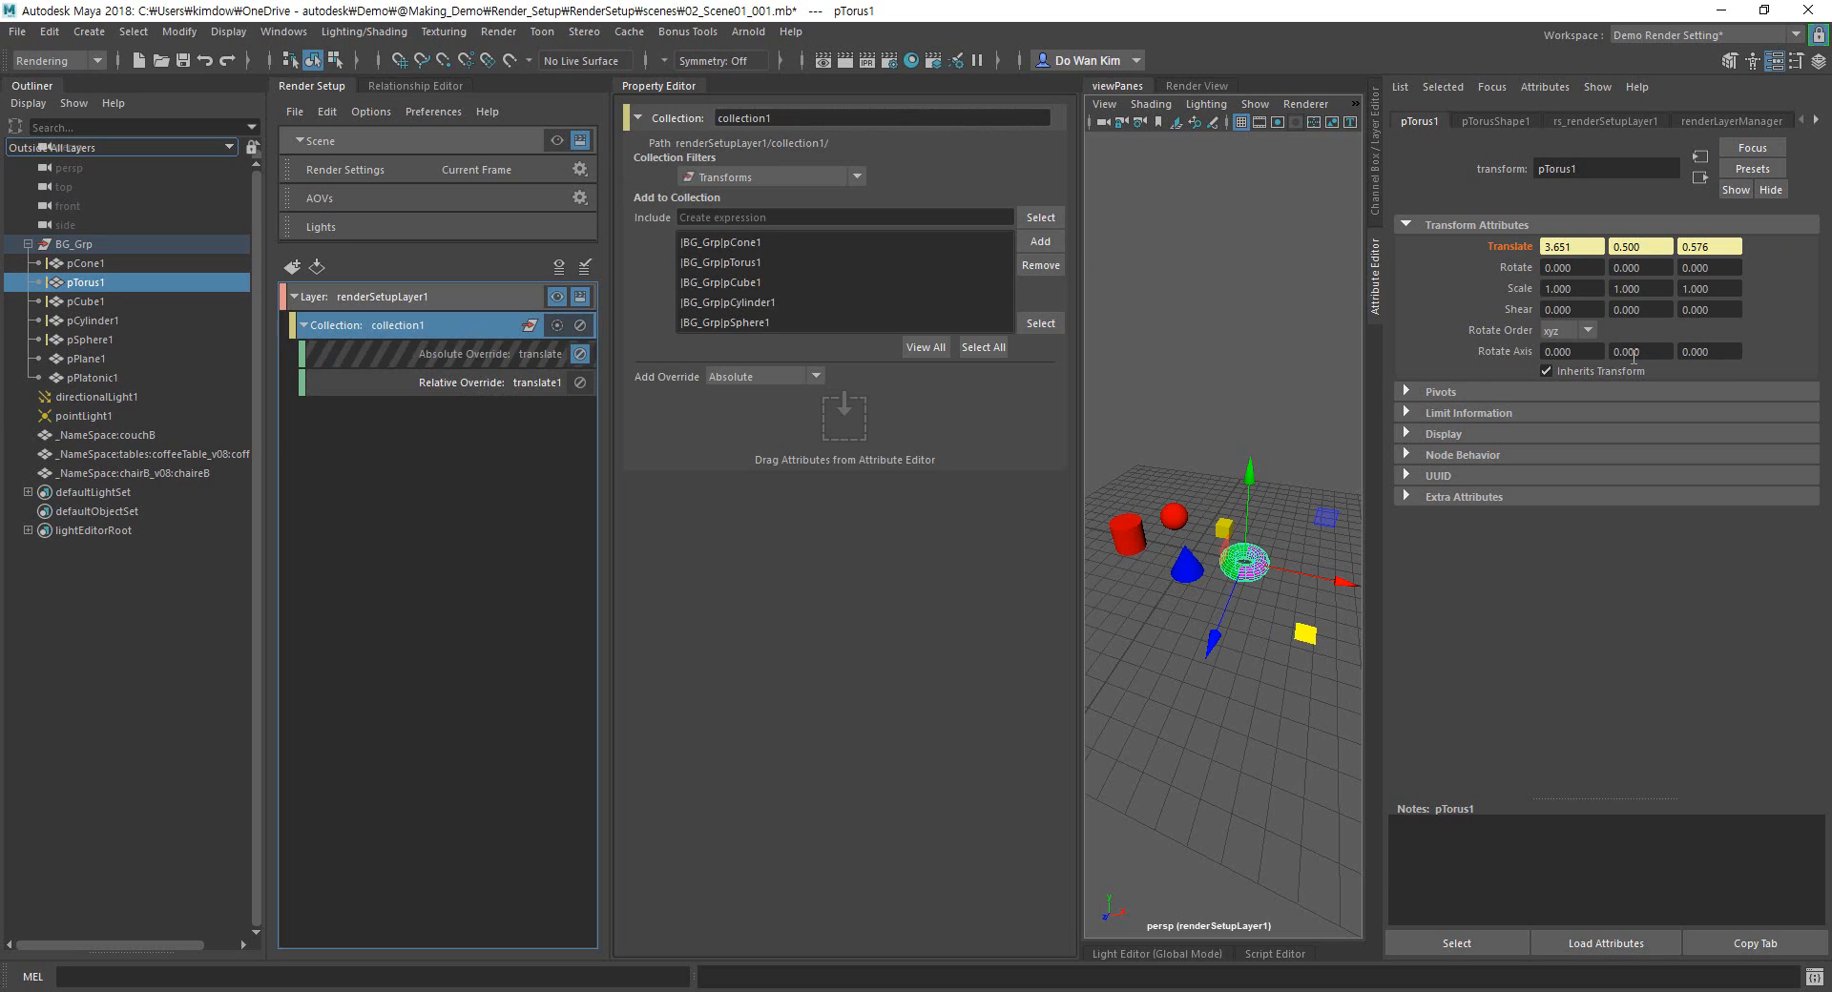
Set the X translate offset of collection1's relative override to 1.
{"action": "left_click", "coordinate": [524, 385]}
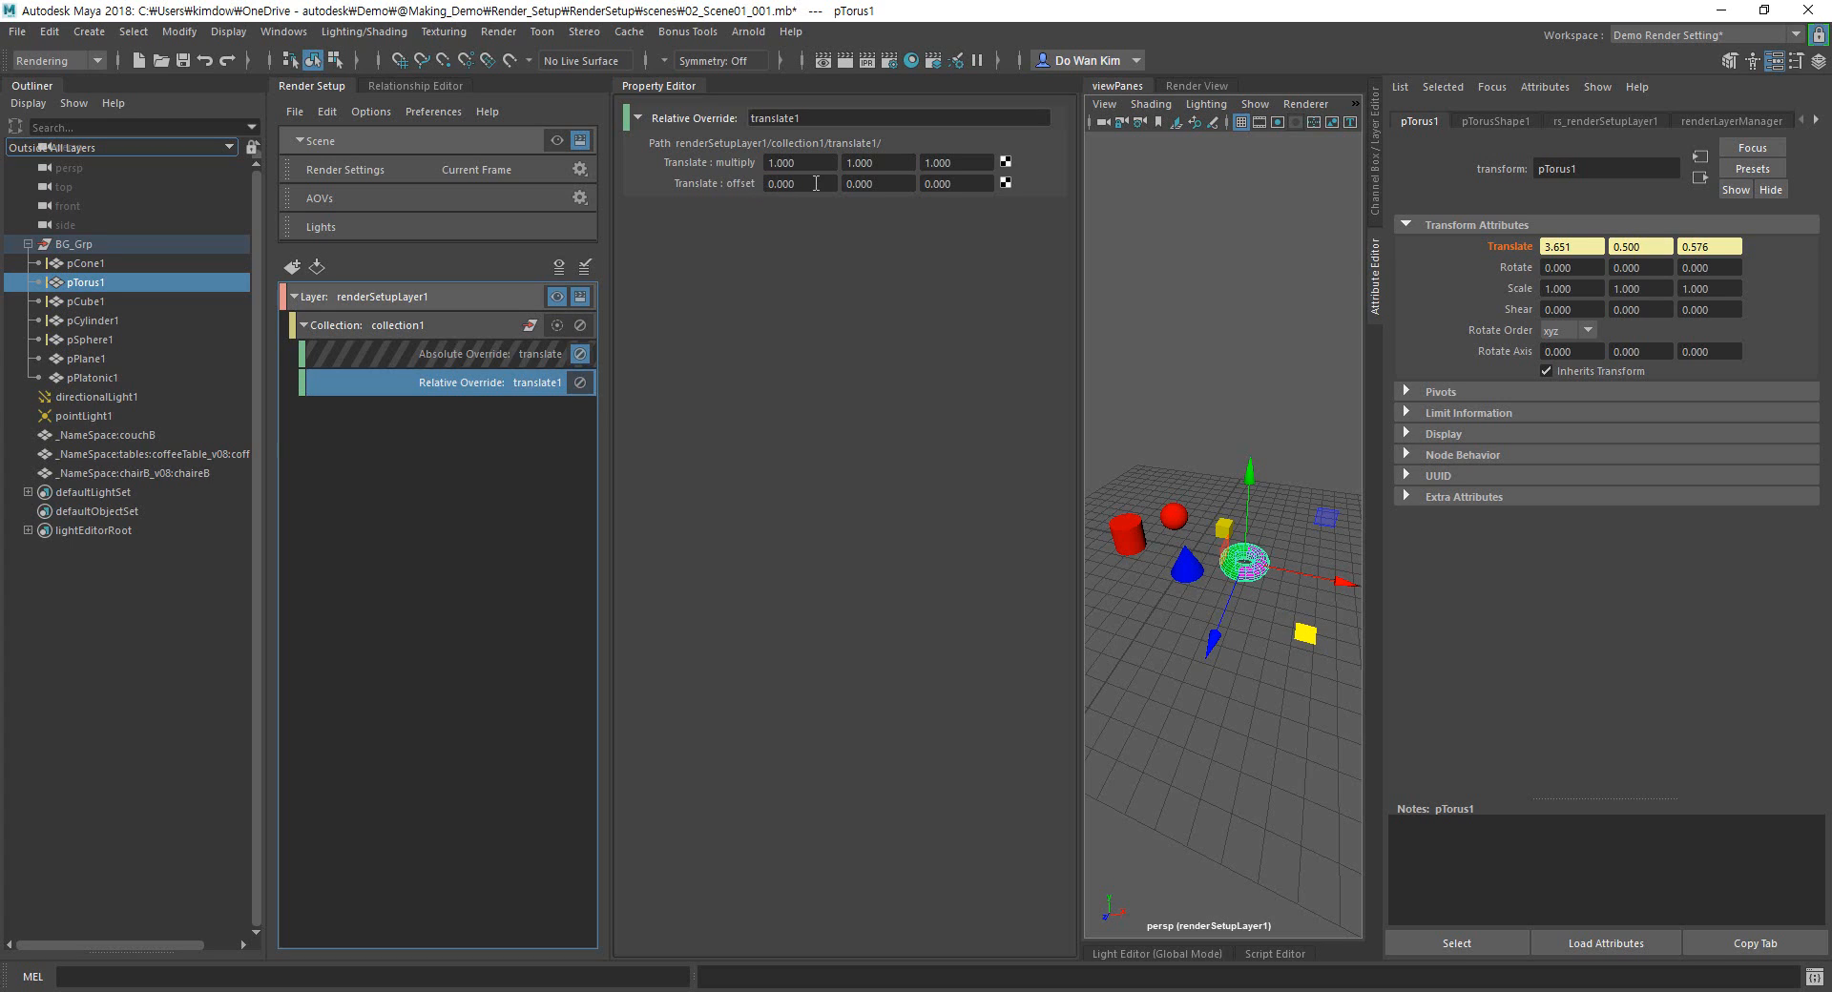
{"action": "double_click", "coordinate": [771, 184]}
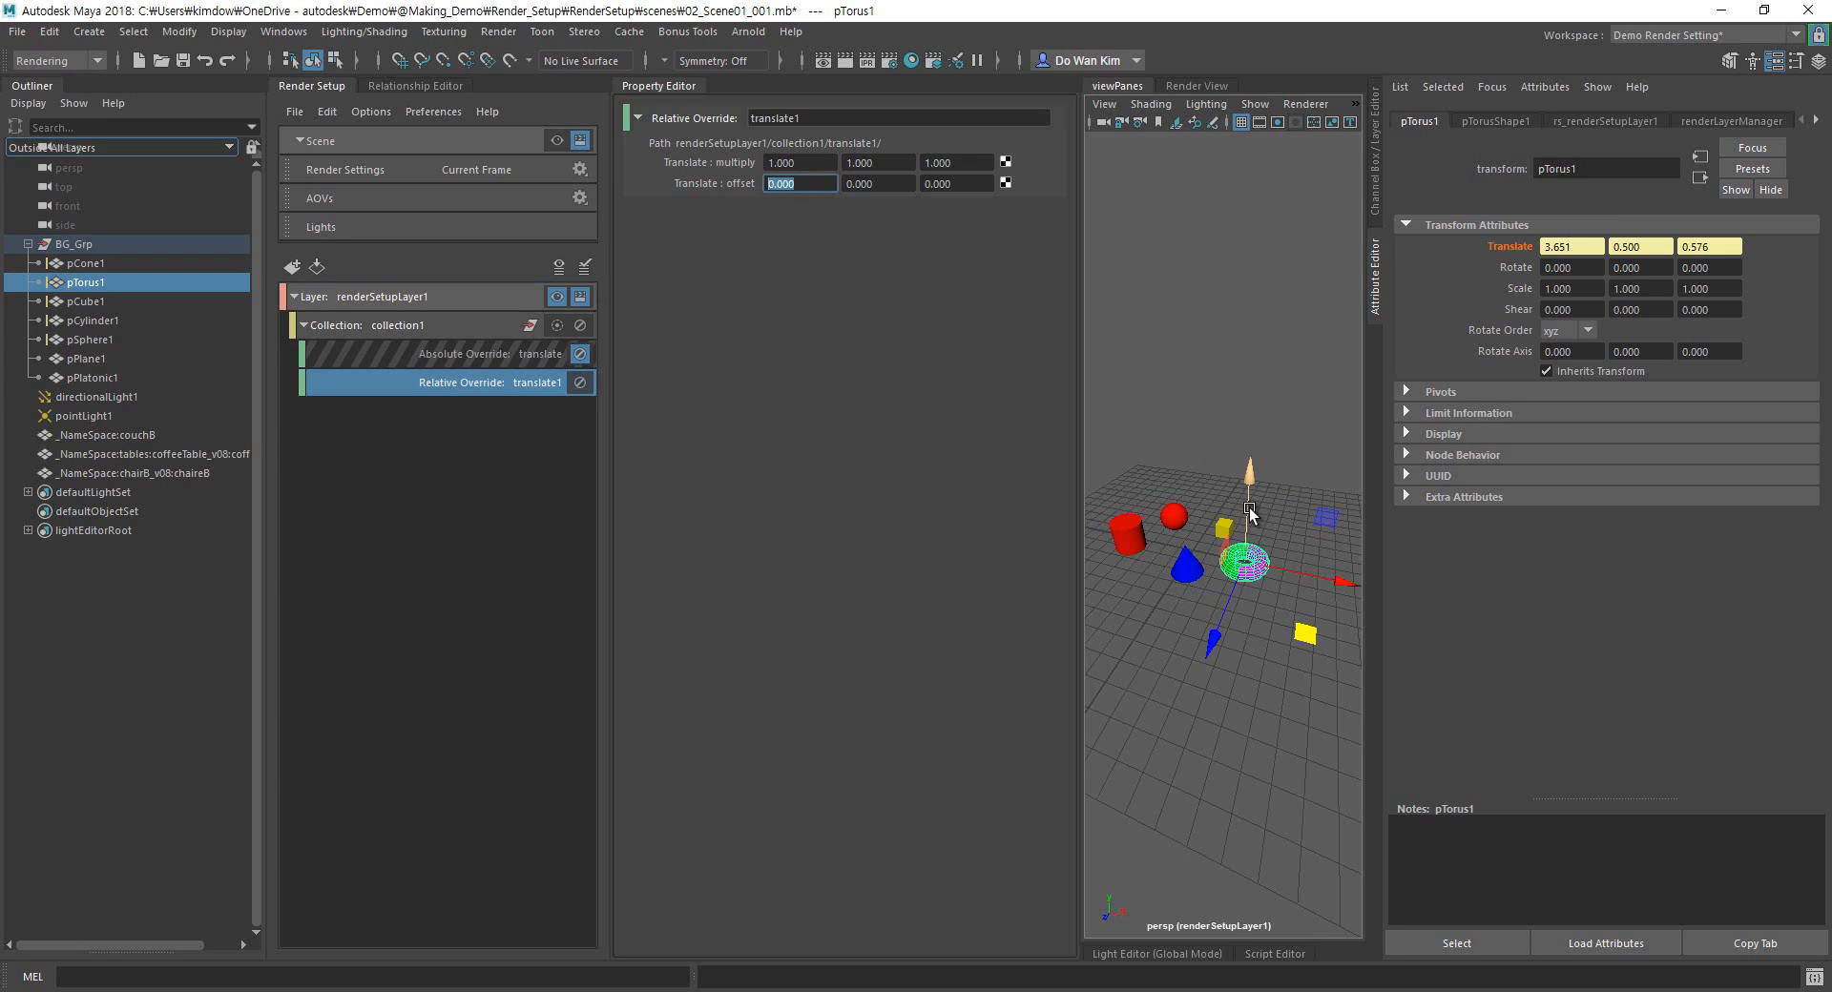
{"action": "type", "text": "1"}
{"action": "key", "text": "Return"}
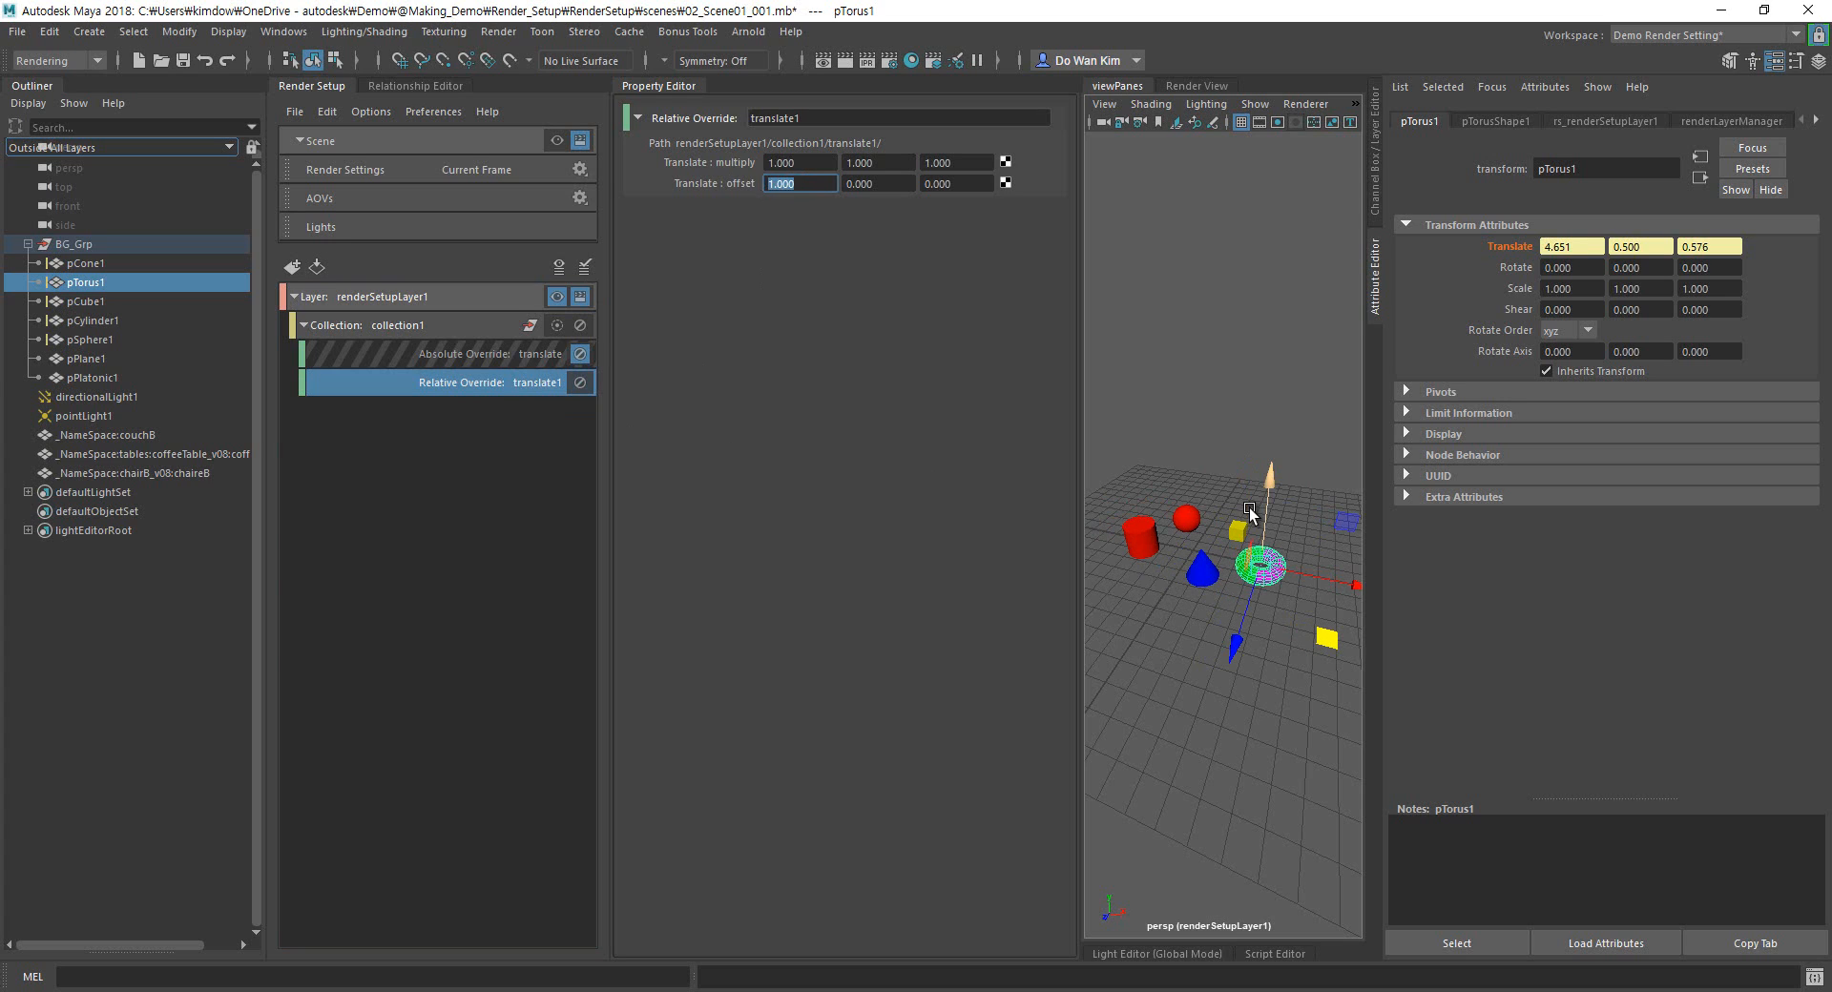
Try X and Z translate offsets of 5 in the relative override, and undo them.
{"action": "type", "text": "5"}
{"action": "key", "text": "Return"}
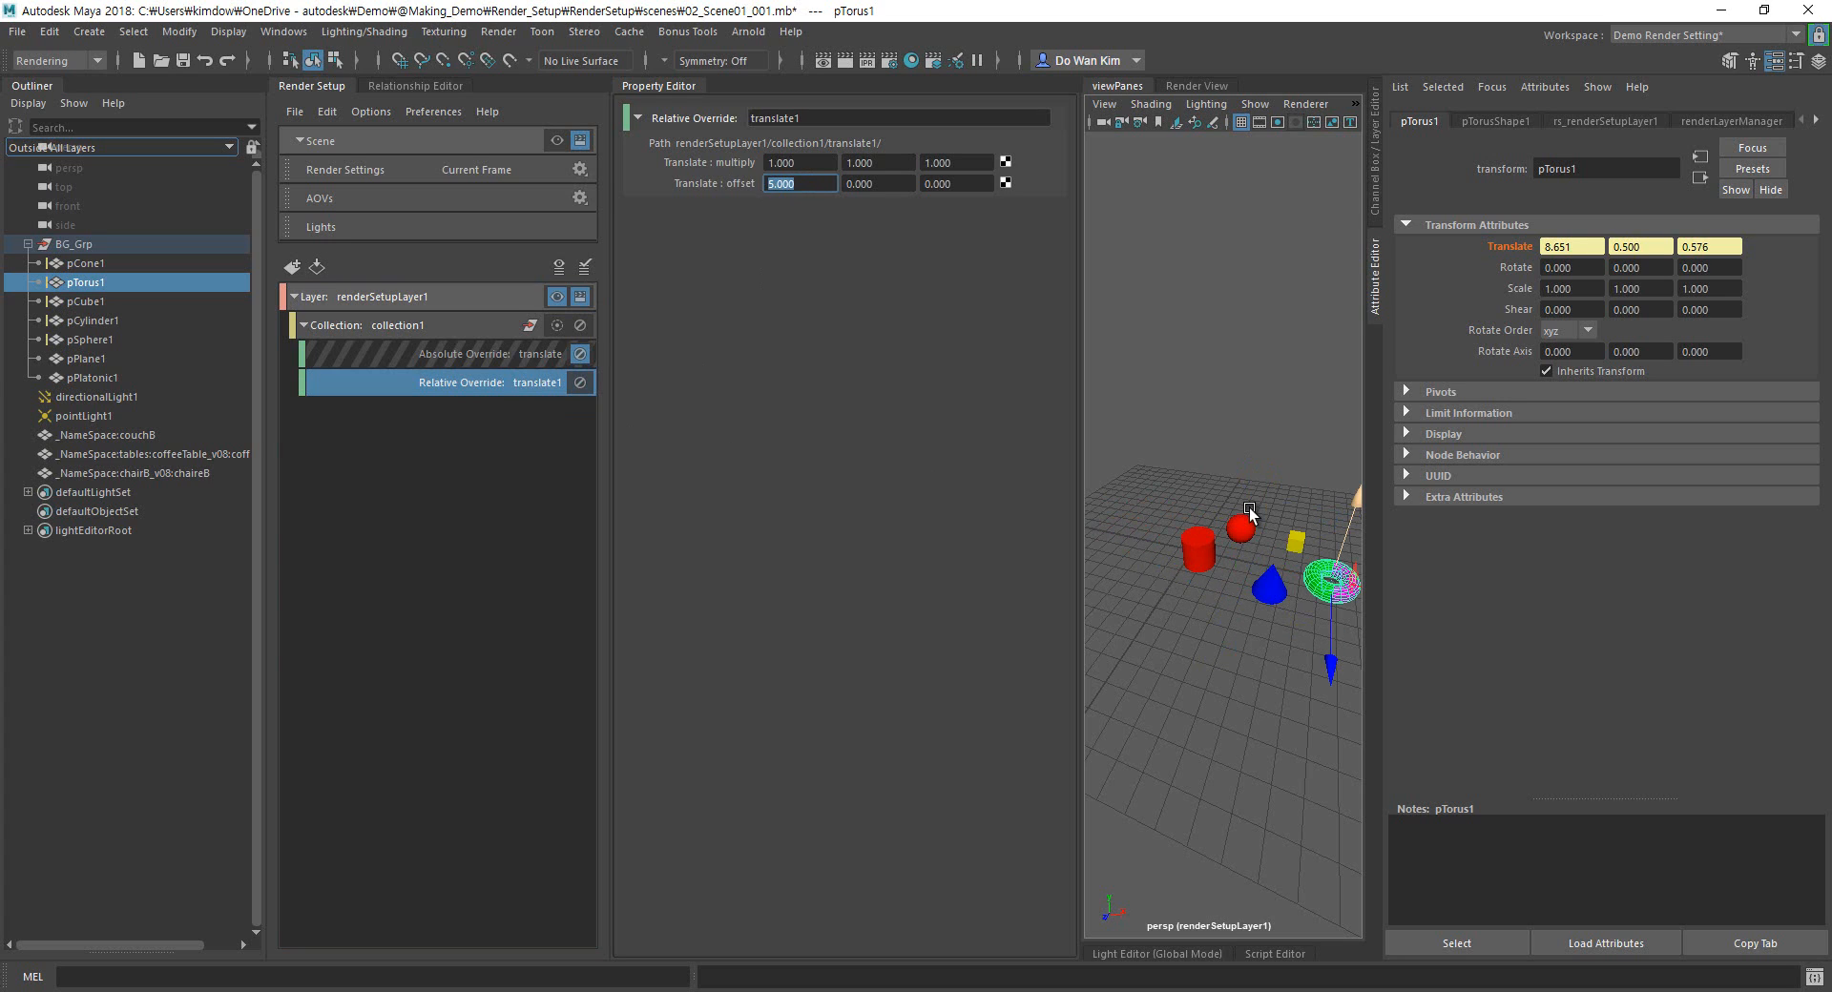
{"action": "left_click_drag", "start_coordinate": [975, 185], "coordinate": [870, 180]}
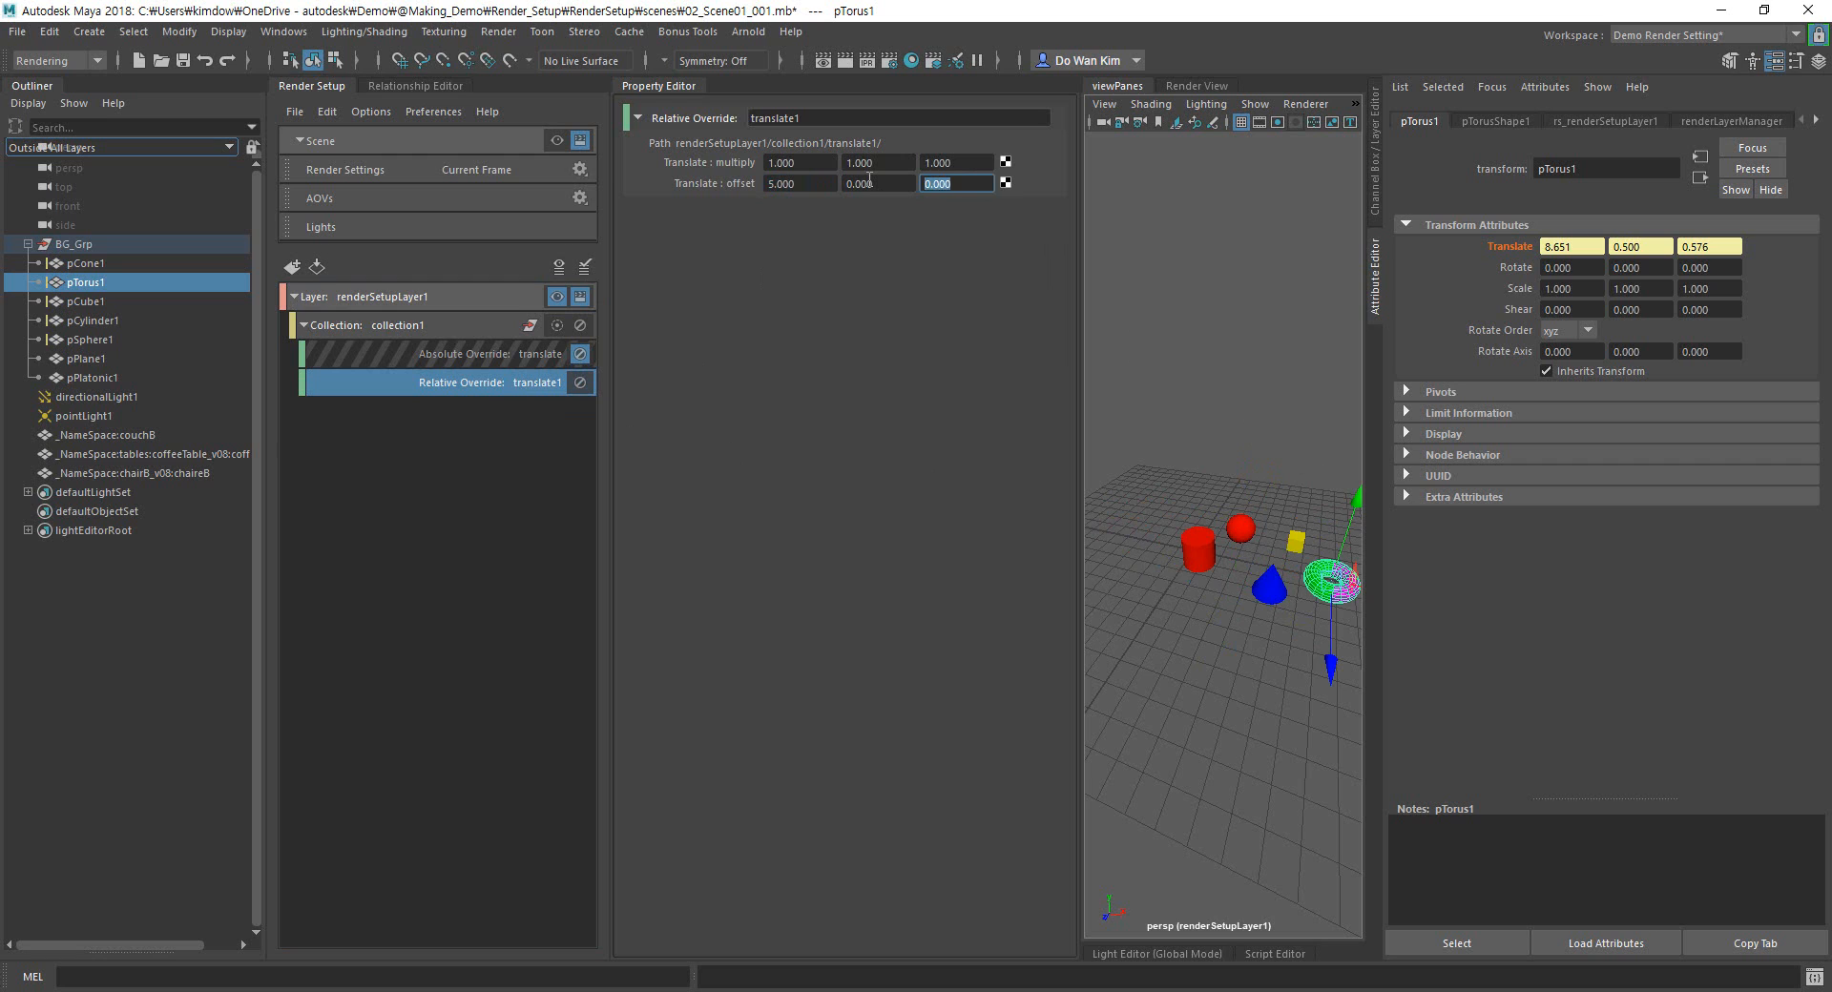
{"action": "type", "text": "5"}
{"action": "key", "text": "Return"}
{"action": "right_click_drag", "start_coordinate": [1200, 545], "coordinate": [1135, 541], "text": "alt"}
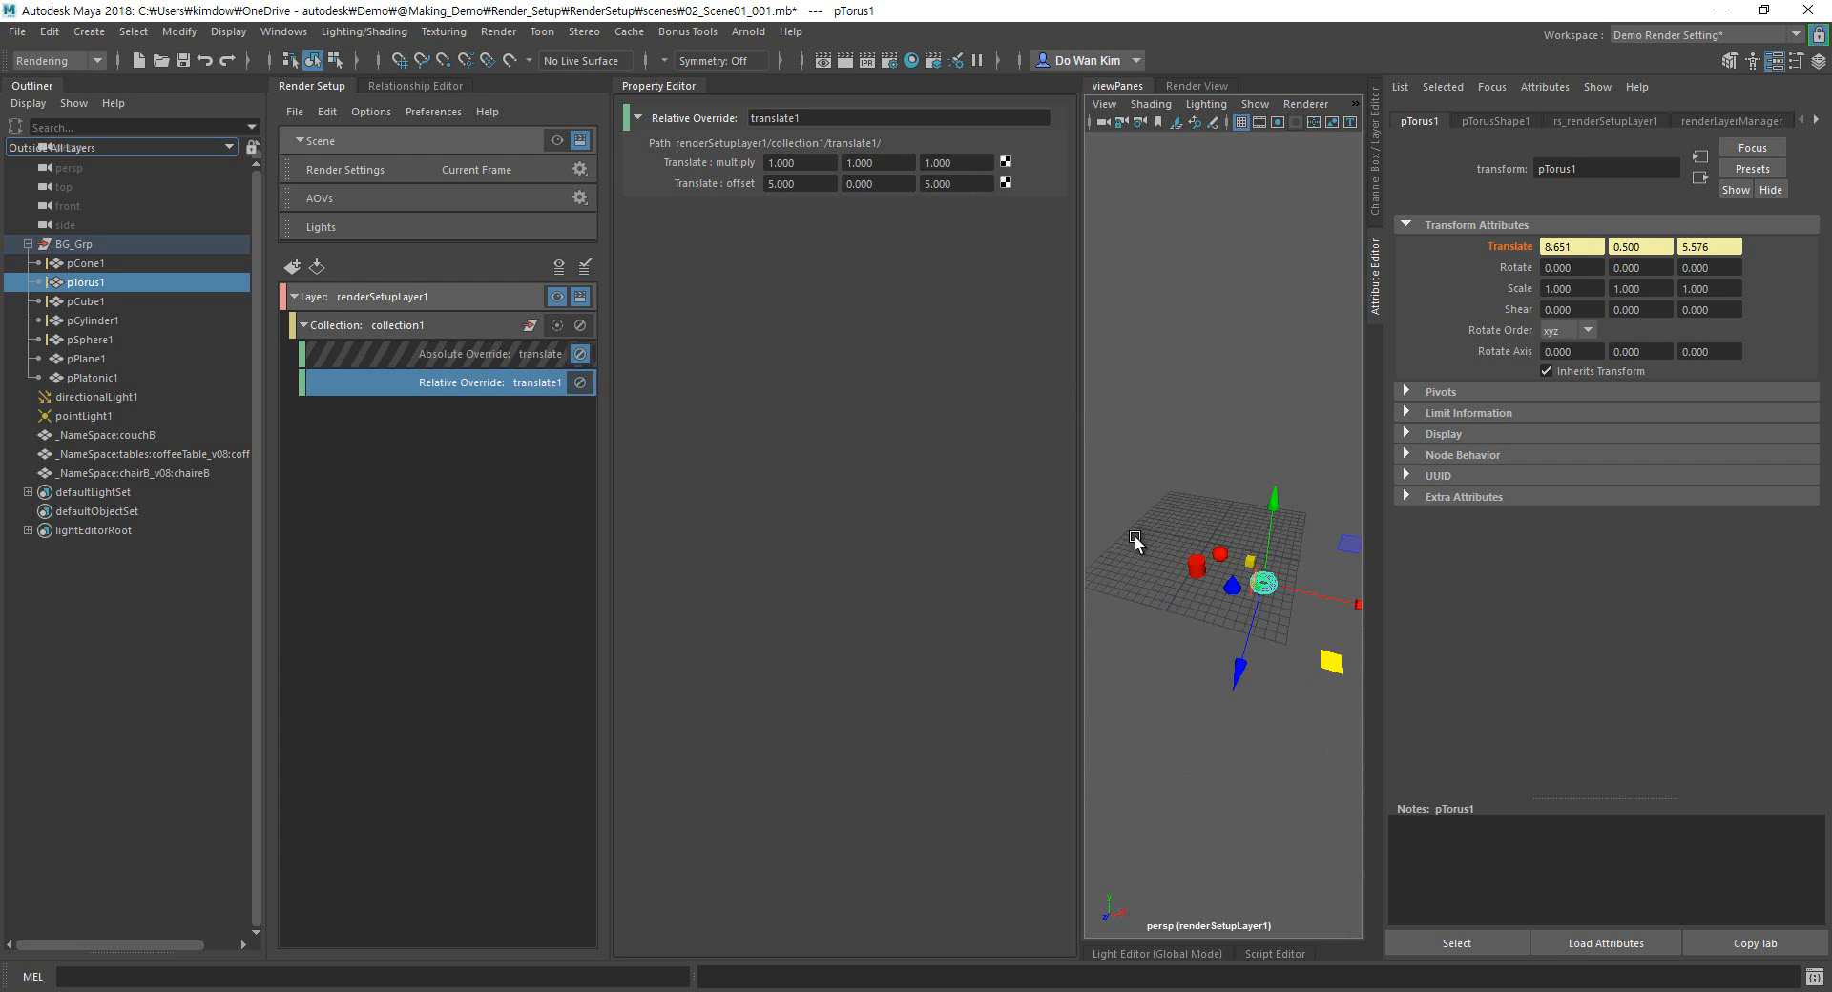
{"action": "mouse_move", "coordinate": [1199, 520]}
{"action": "left_mouse_down", "text": "alt"}
{"action": "mouse_move", "coordinate": [1128, 531]}
{"action": "mouse_move", "coordinate": [1207, 527]}
{"action": "left_mouse_up", "text": "alt"}
{"action": "key", "text": "ctrl+z"}
{"action": "key", "text": "ctrl+z"}
{"action": "key", "text": "ctrl+z"}
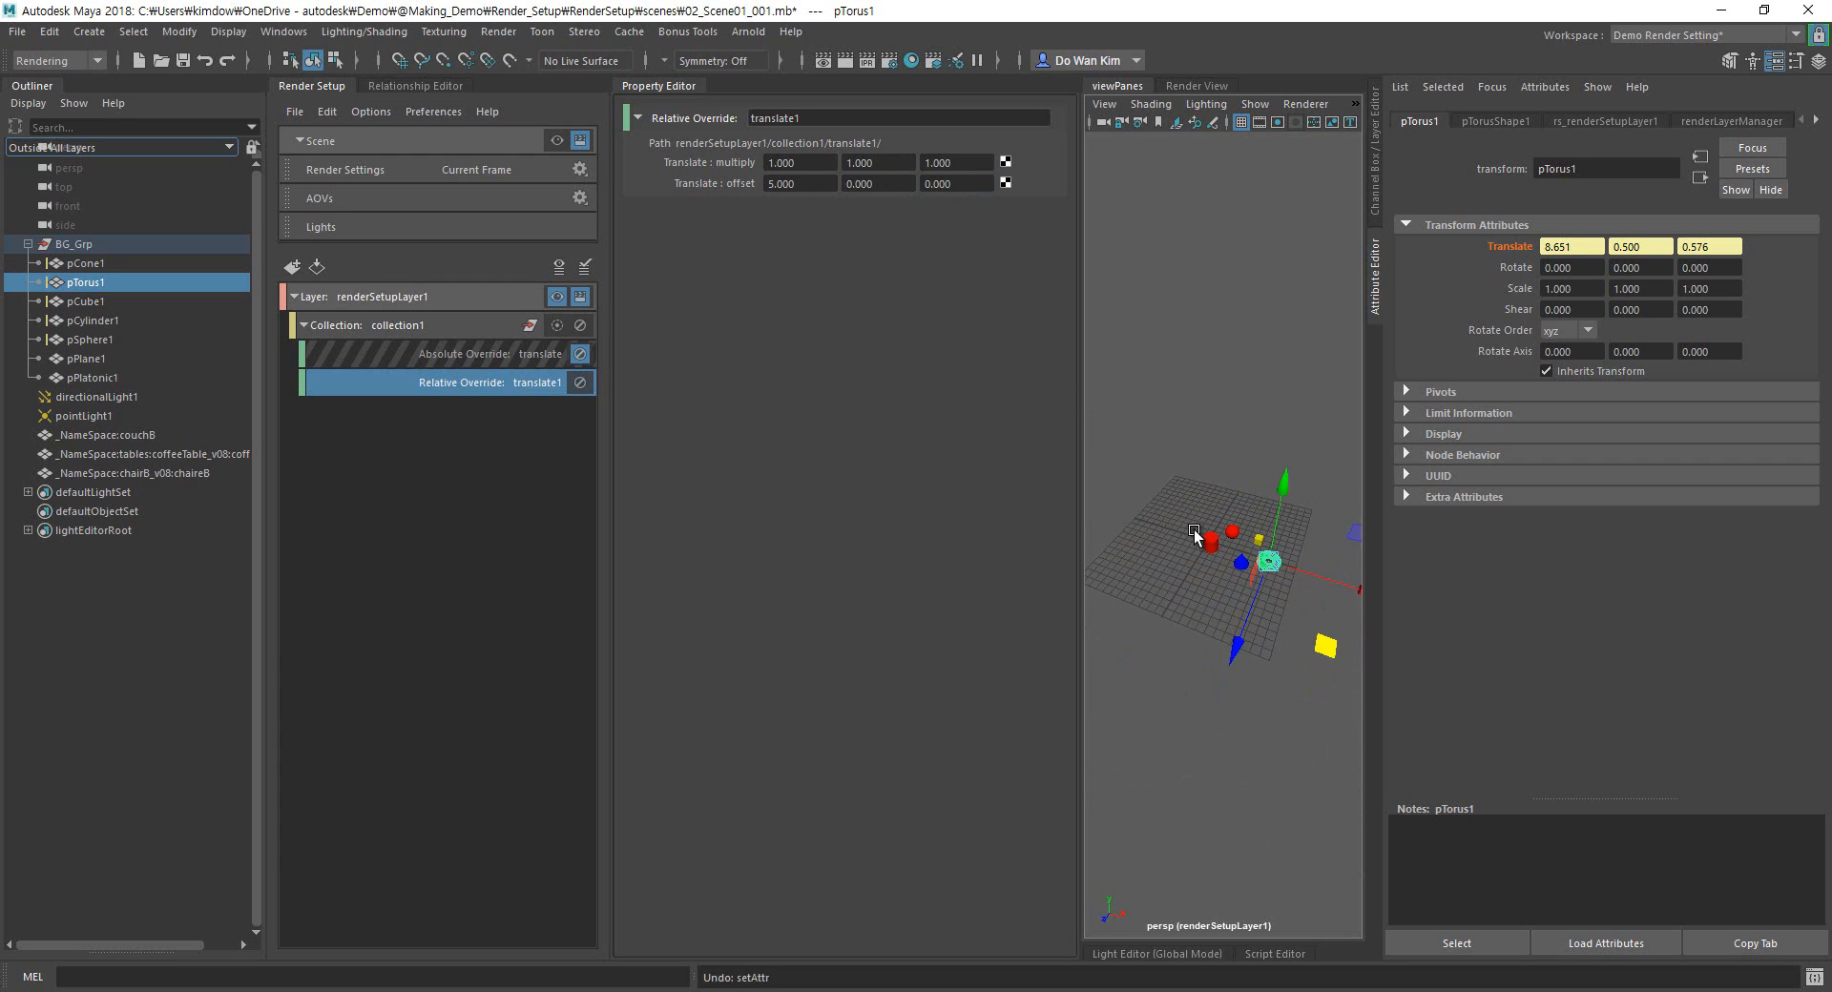
Select pCylinder1 and set the relative override's X and Z translate multiply values to 2.
{"action": "right_click_drag", "start_coordinate": [1177, 567], "coordinate": [1276, 573], "text": "alt"}
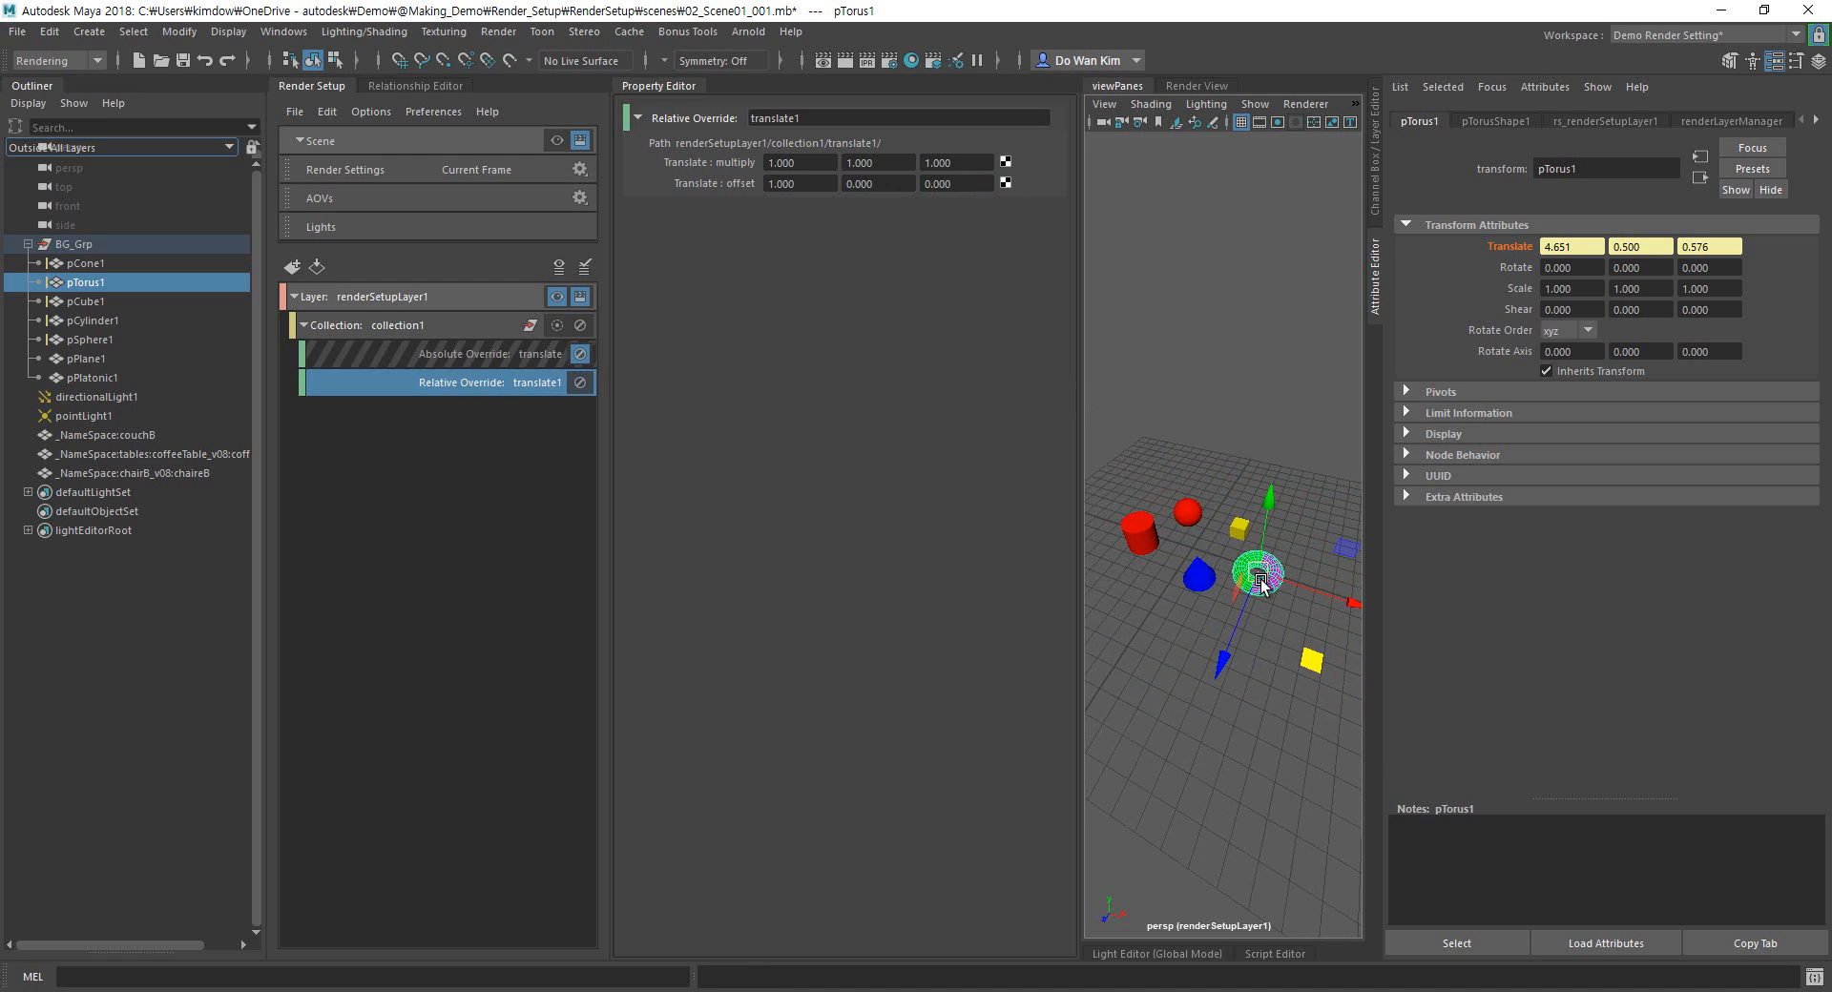
{"action": "left_click", "coordinate": [1145, 530]}
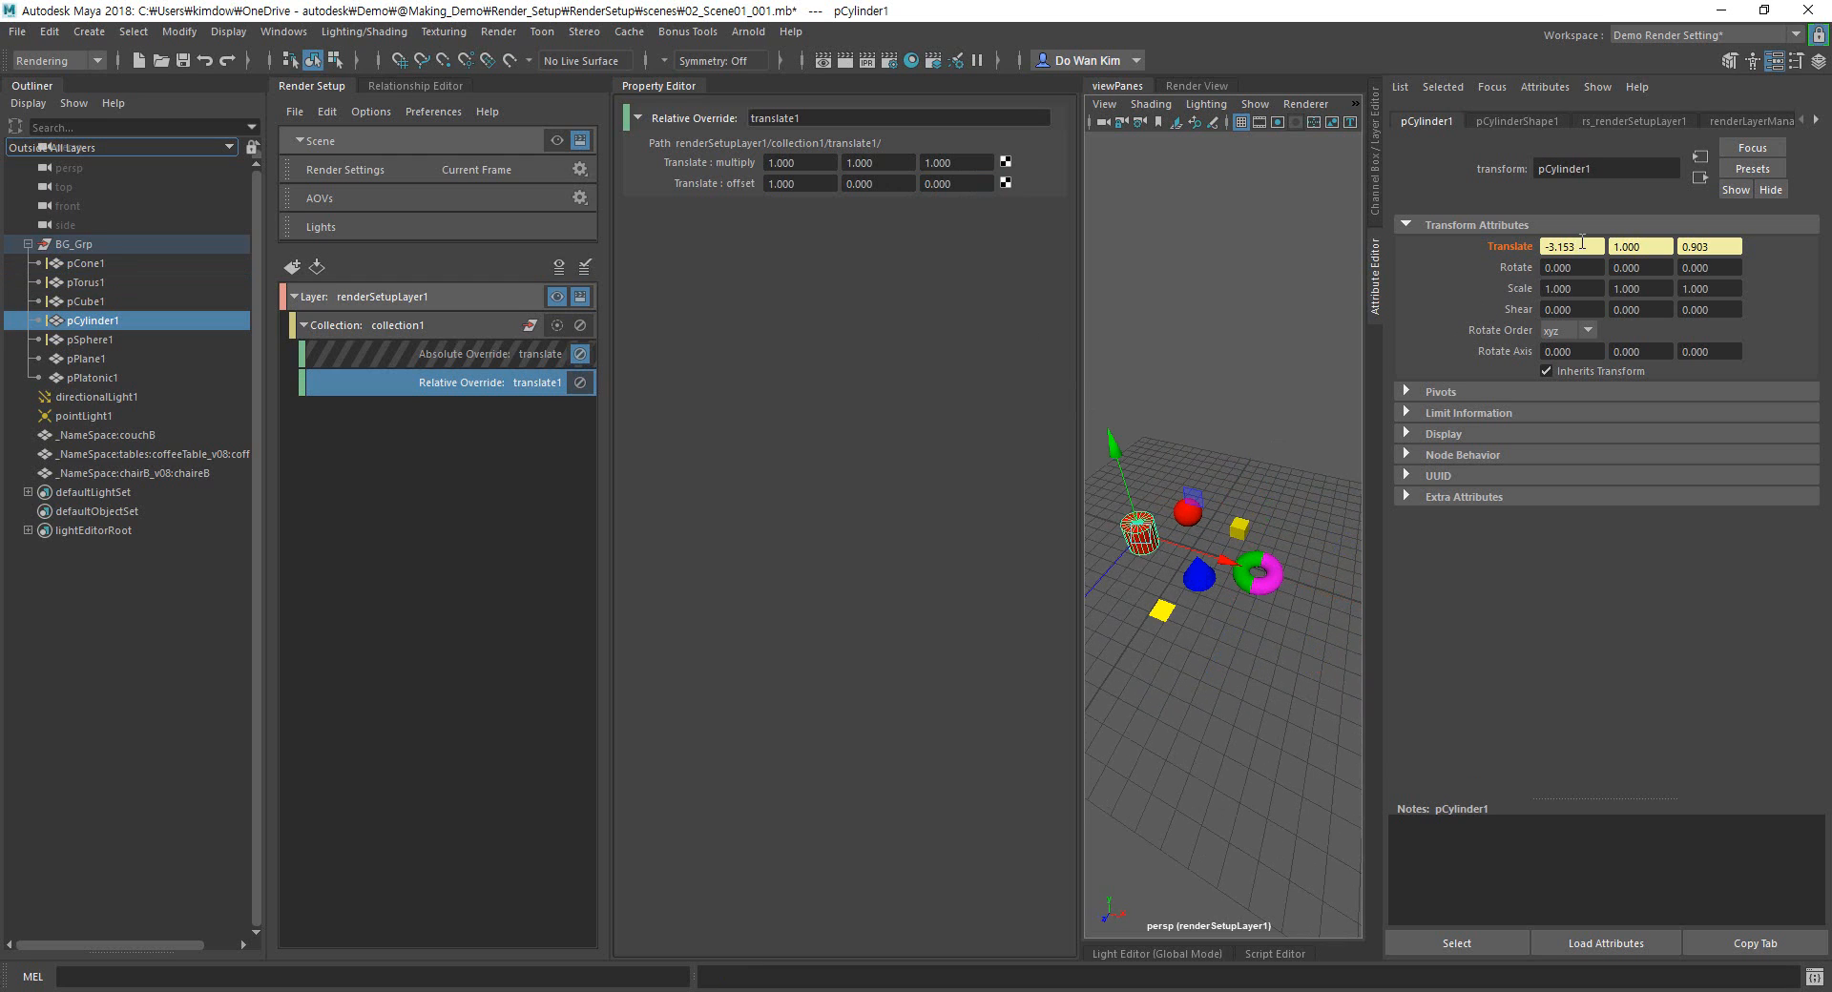
{"action": "left_click_drag", "start_coordinate": [812, 166], "coordinate": [684, 162]}
{"action": "type", "text": "2"}
{"action": "key", "text": "Return"}
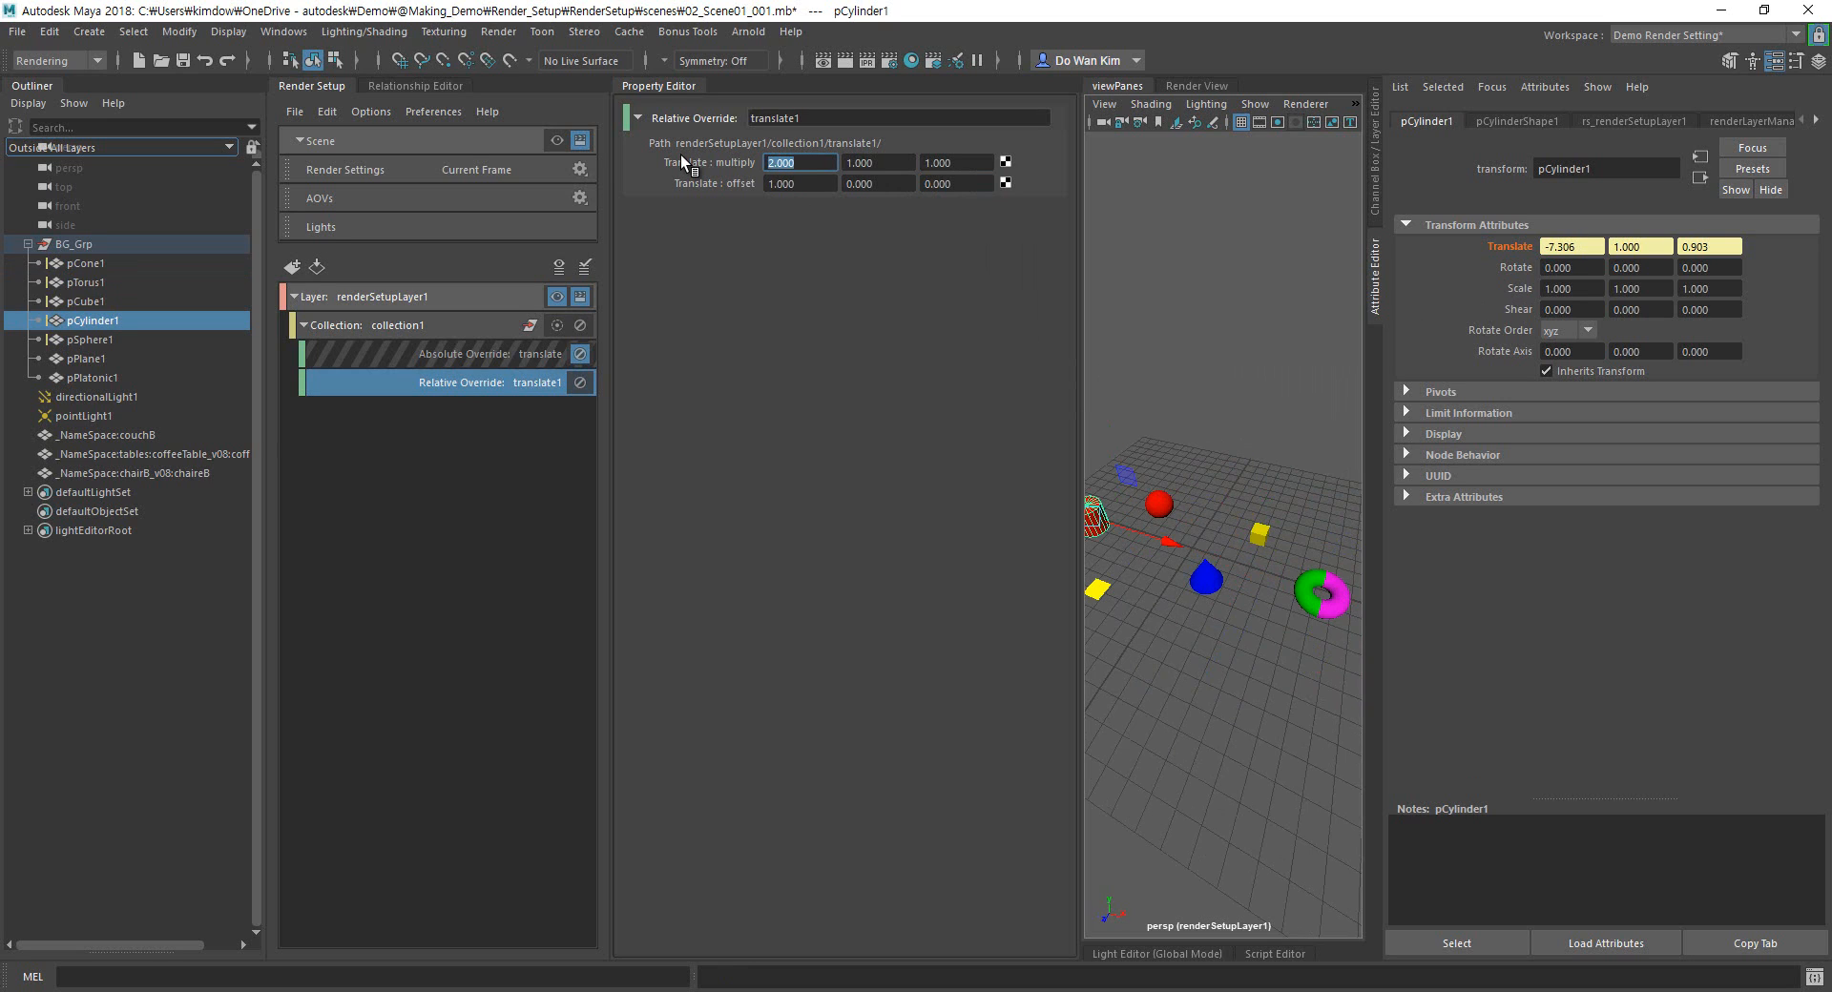
{"action": "right_click_drag", "start_coordinate": [1218, 497], "coordinate": [1132, 535], "text": "alt"}
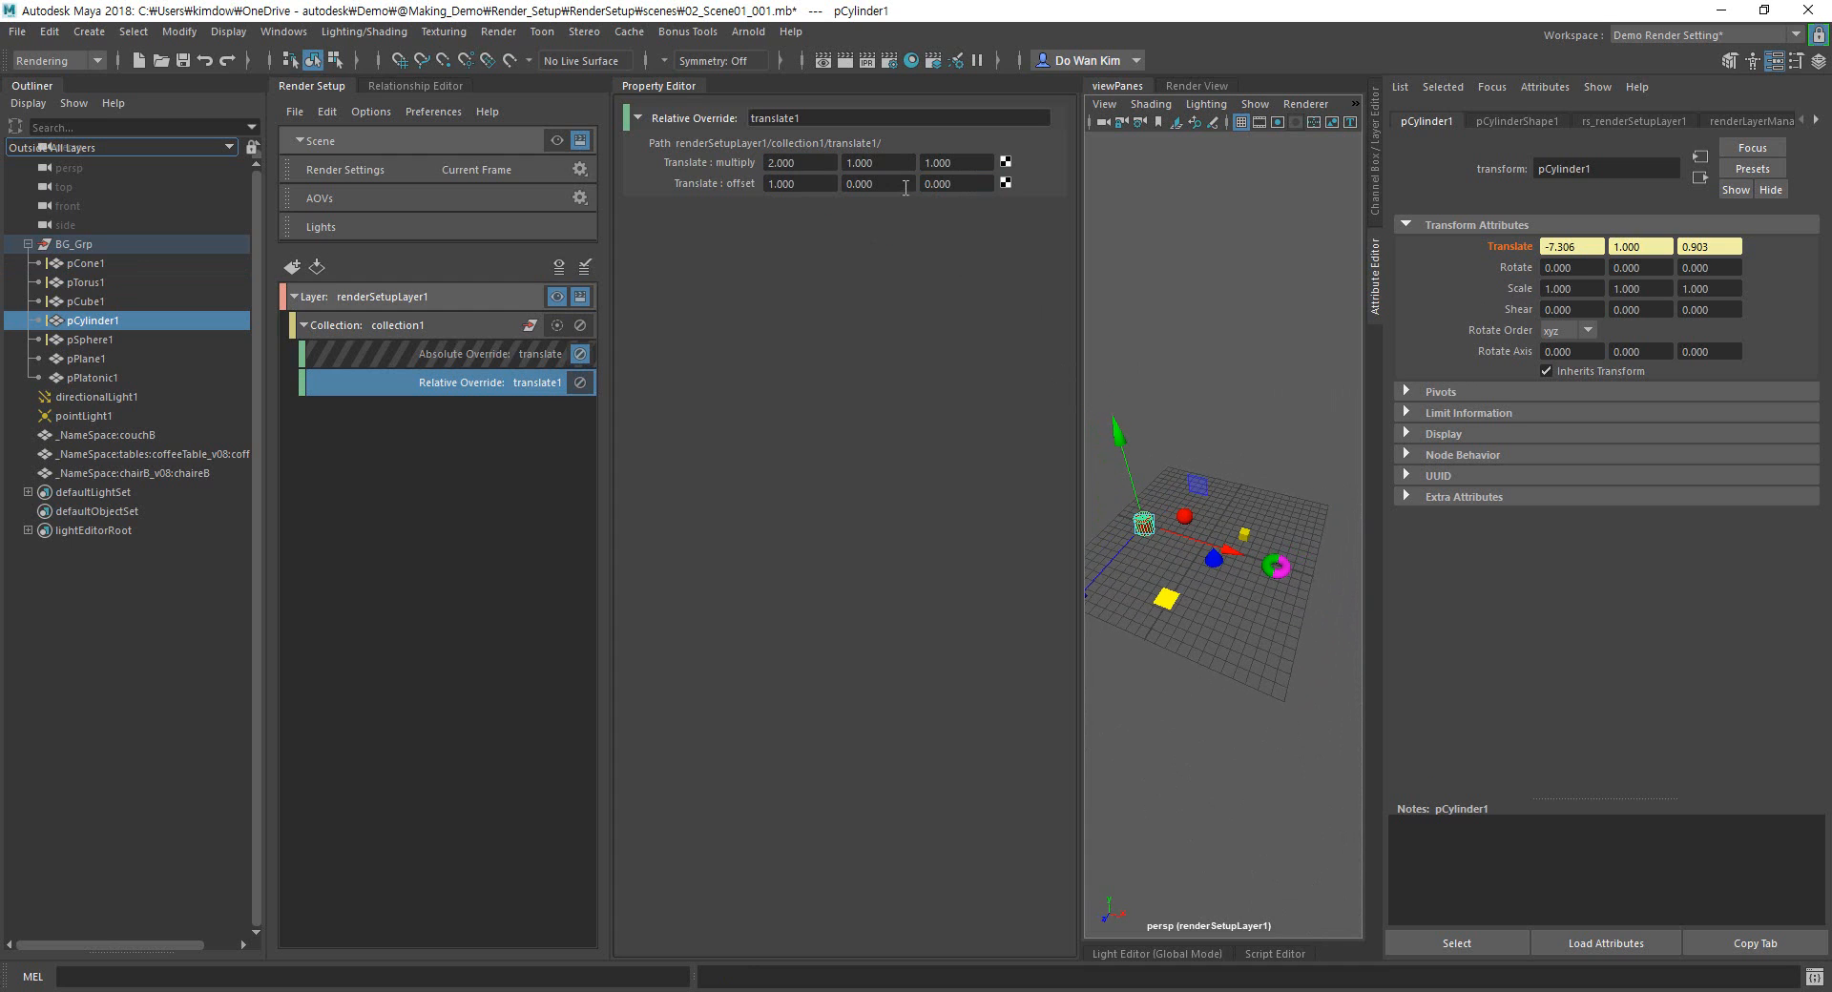
{"action": "left_click", "coordinate": [966, 169]}
{"action": "type", "text": "2"}
{"action": "key", "text": "Return"}
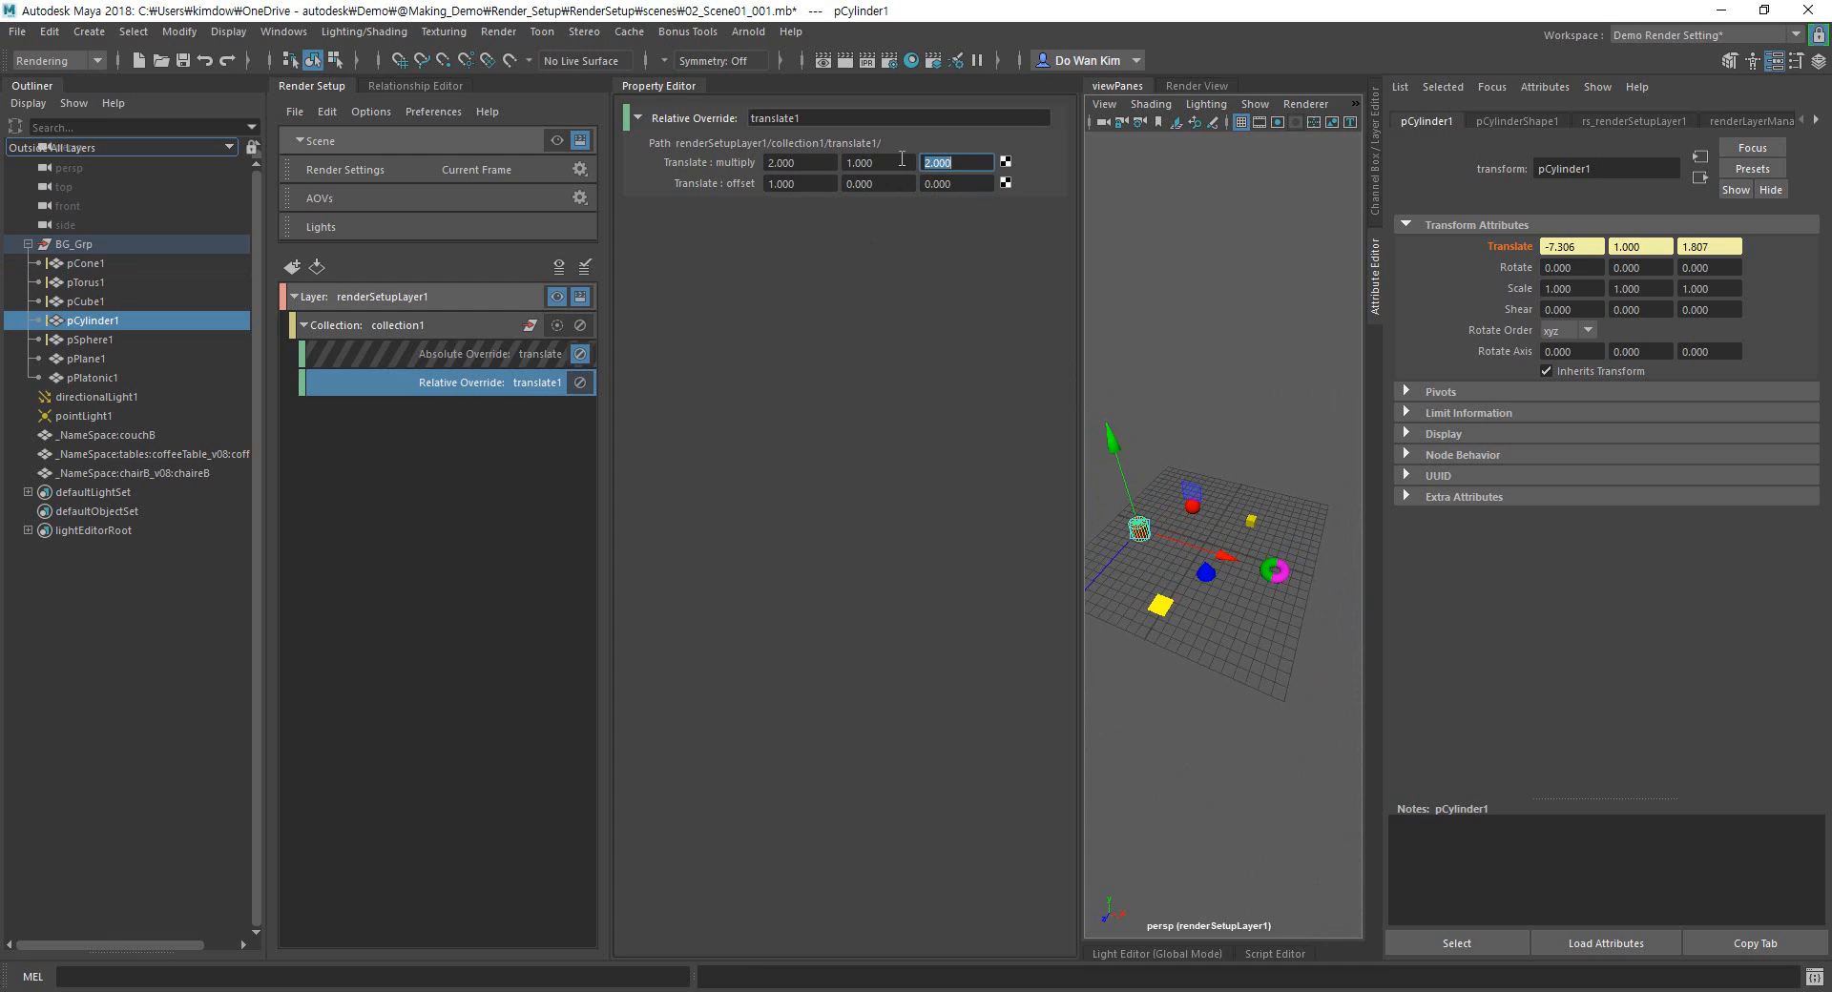
Set the relative override's X and Z translate multiply values to 5.
{"action": "left_click_drag", "start_coordinate": [797, 167], "coordinate": [711, 156]}
{"action": "type", "text": "5"}
{"action": "key", "text": "Tab"}
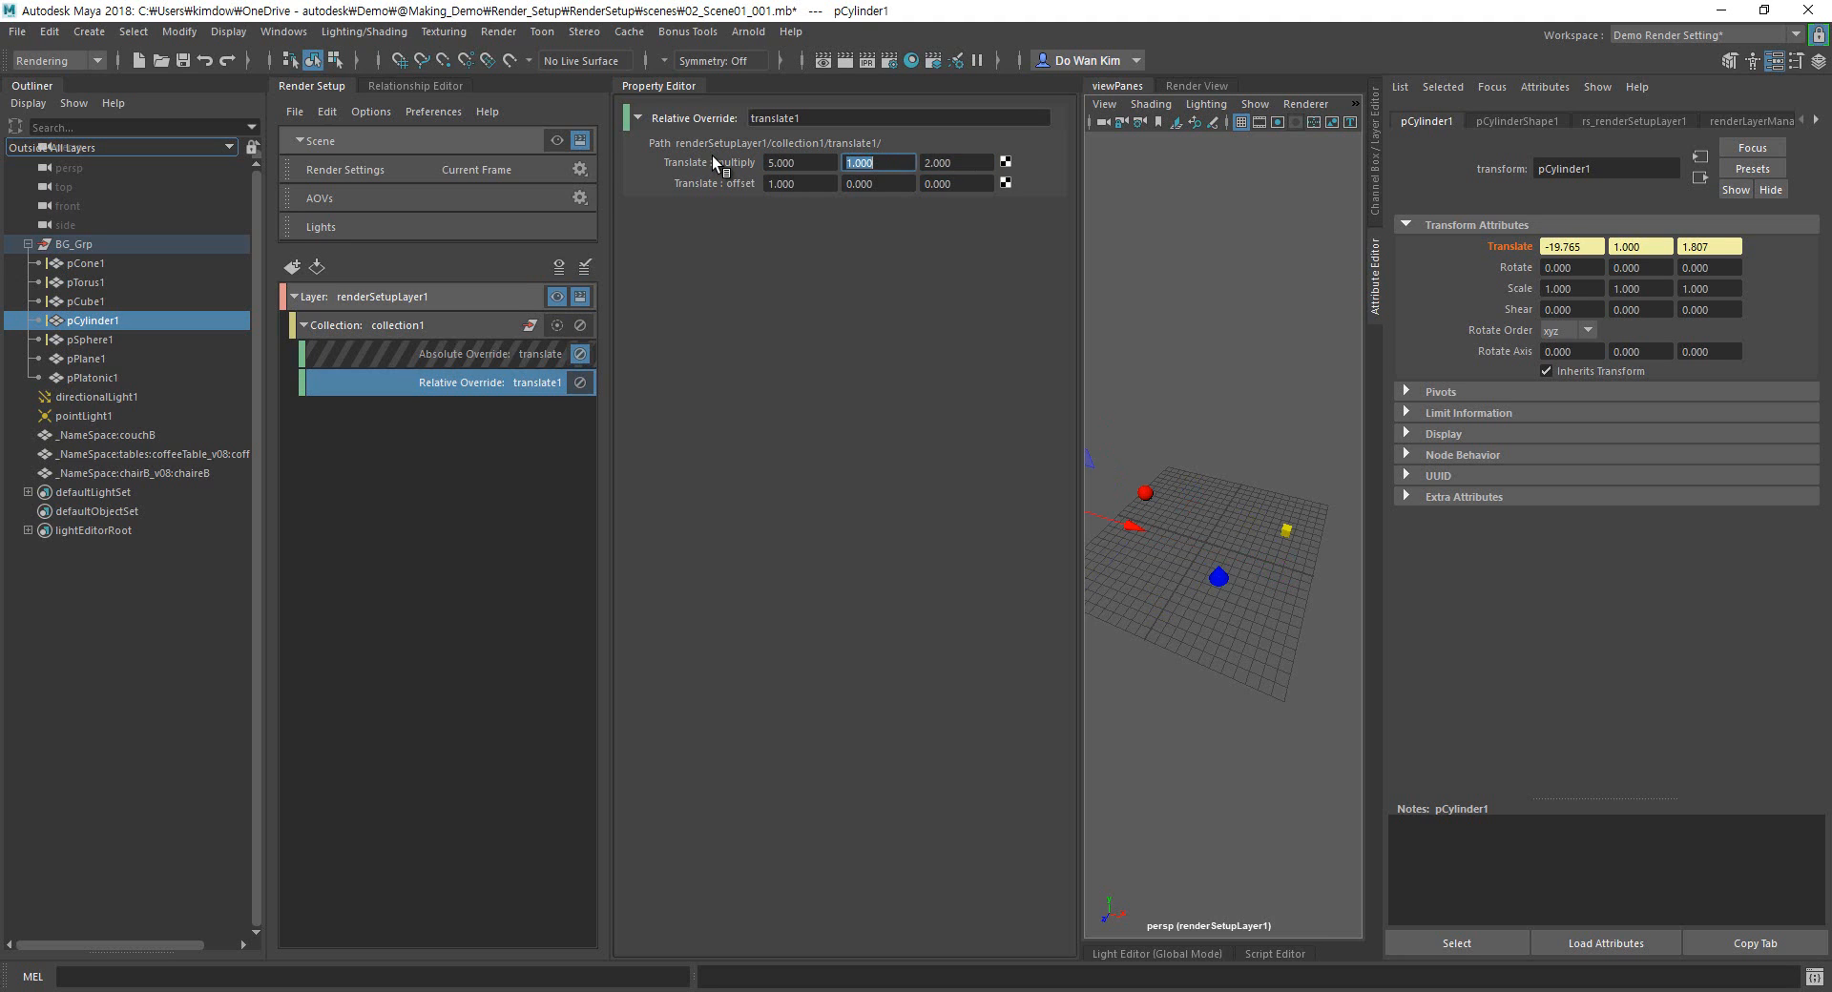
{"action": "key", "text": "Tab"}
{"action": "type", "text": "5"}
{"action": "key", "text": "Return"}
{"action": "mouse_move", "coordinate": [1230, 571]}
{"action": "left_mouse_down", "text": "alt"}
{"action": "mouse_move", "coordinate": [1139, 571]}
{"action": "mouse_move", "coordinate": [1197, 582]}
{"action": "left_mouse_up", "text": "alt"}
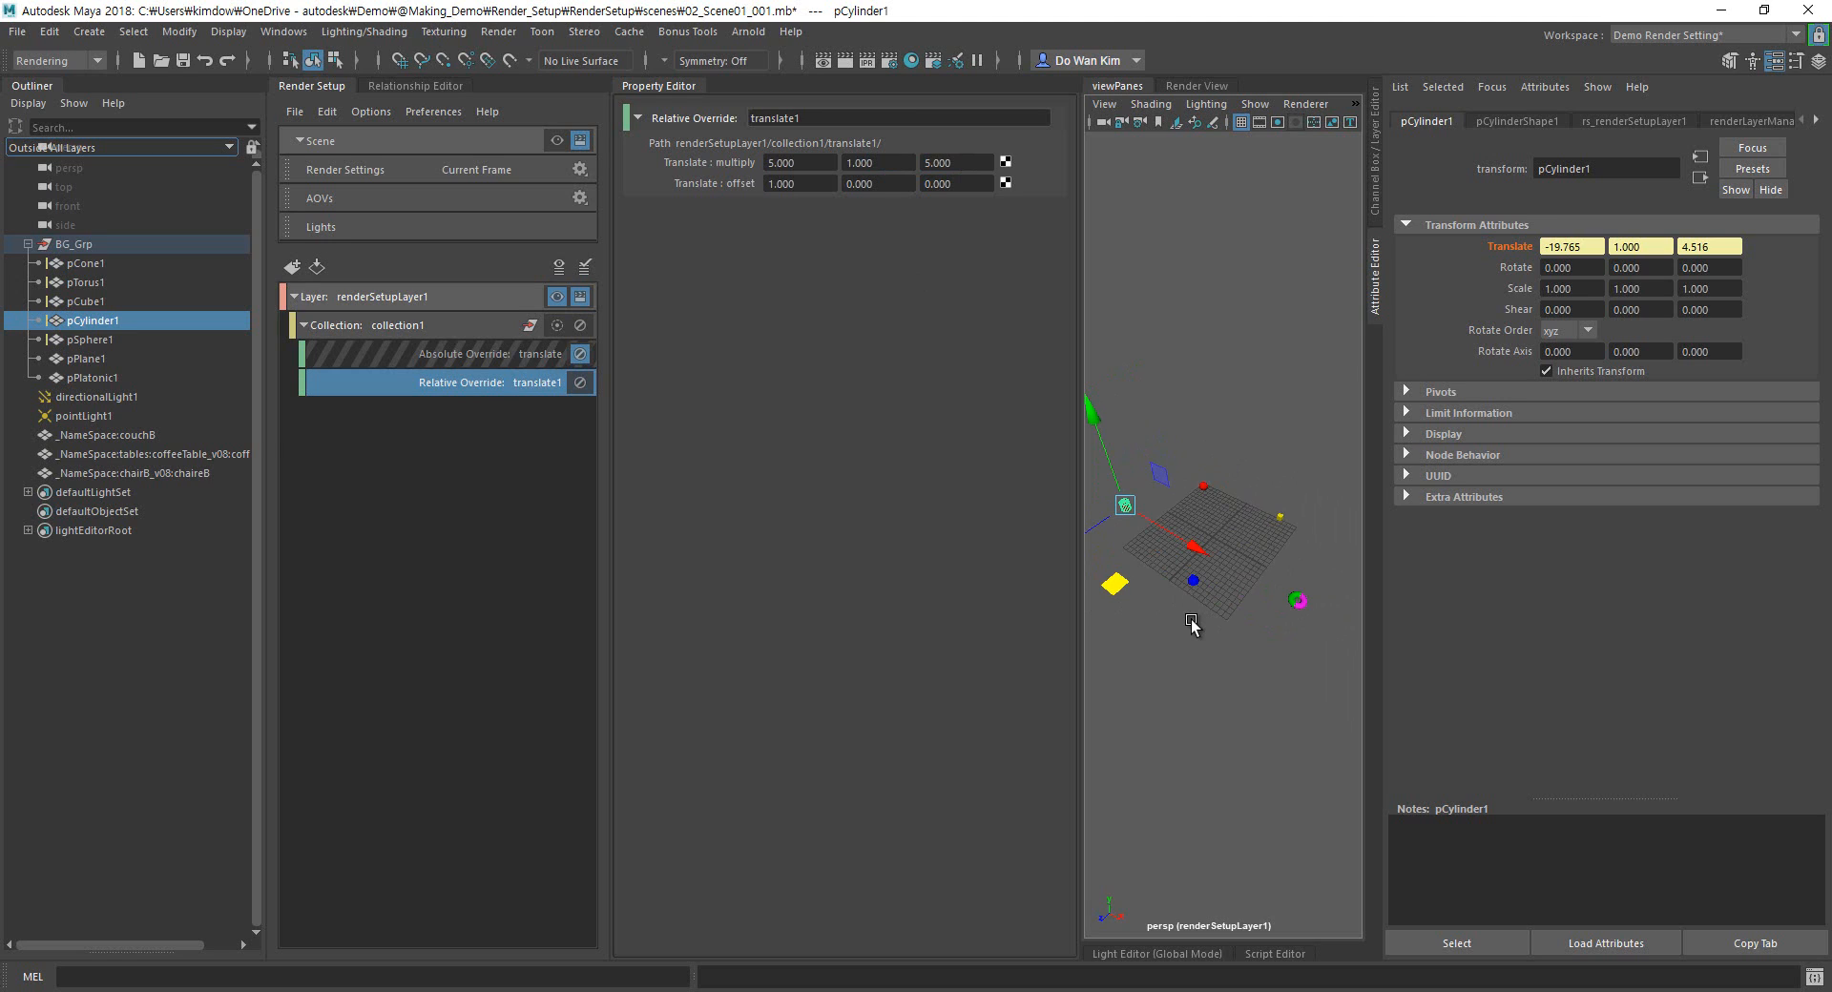
Disable the relative translate override in collection1 and show pCylinder1's channel values.
{"action": "left_click", "coordinate": [579, 355]}
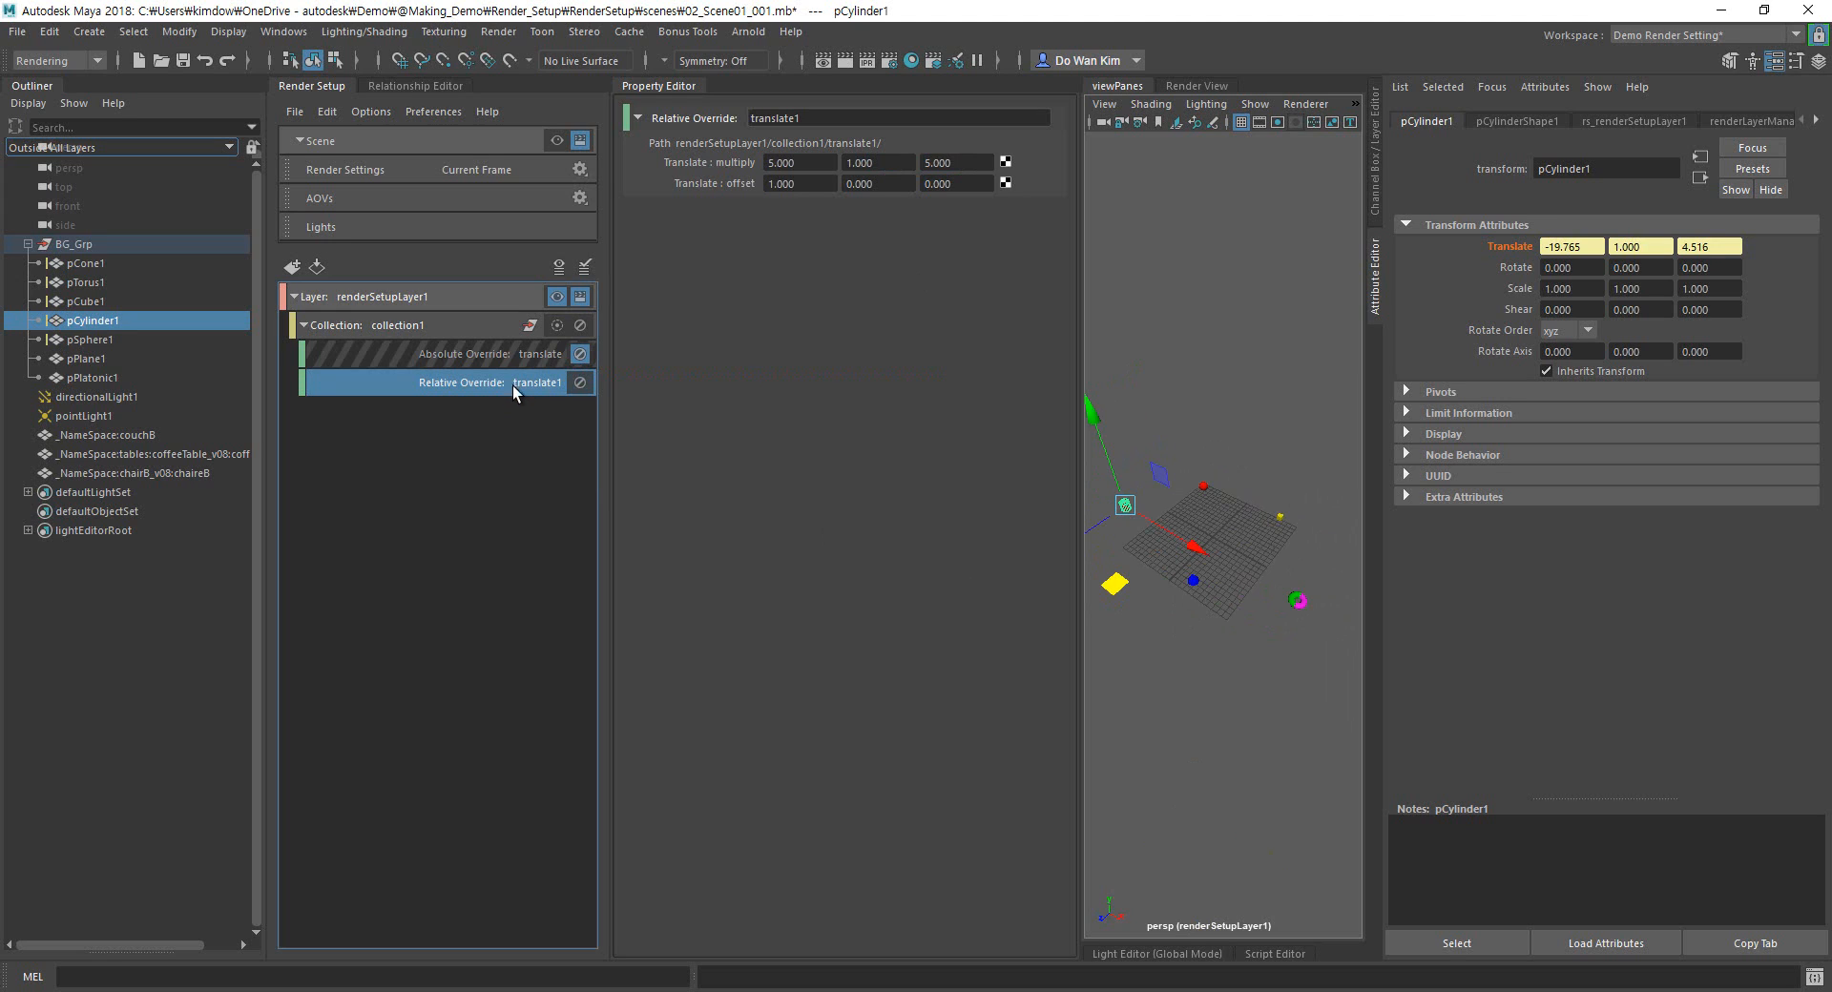
{"action": "left_click", "coordinate": [579, 383]}
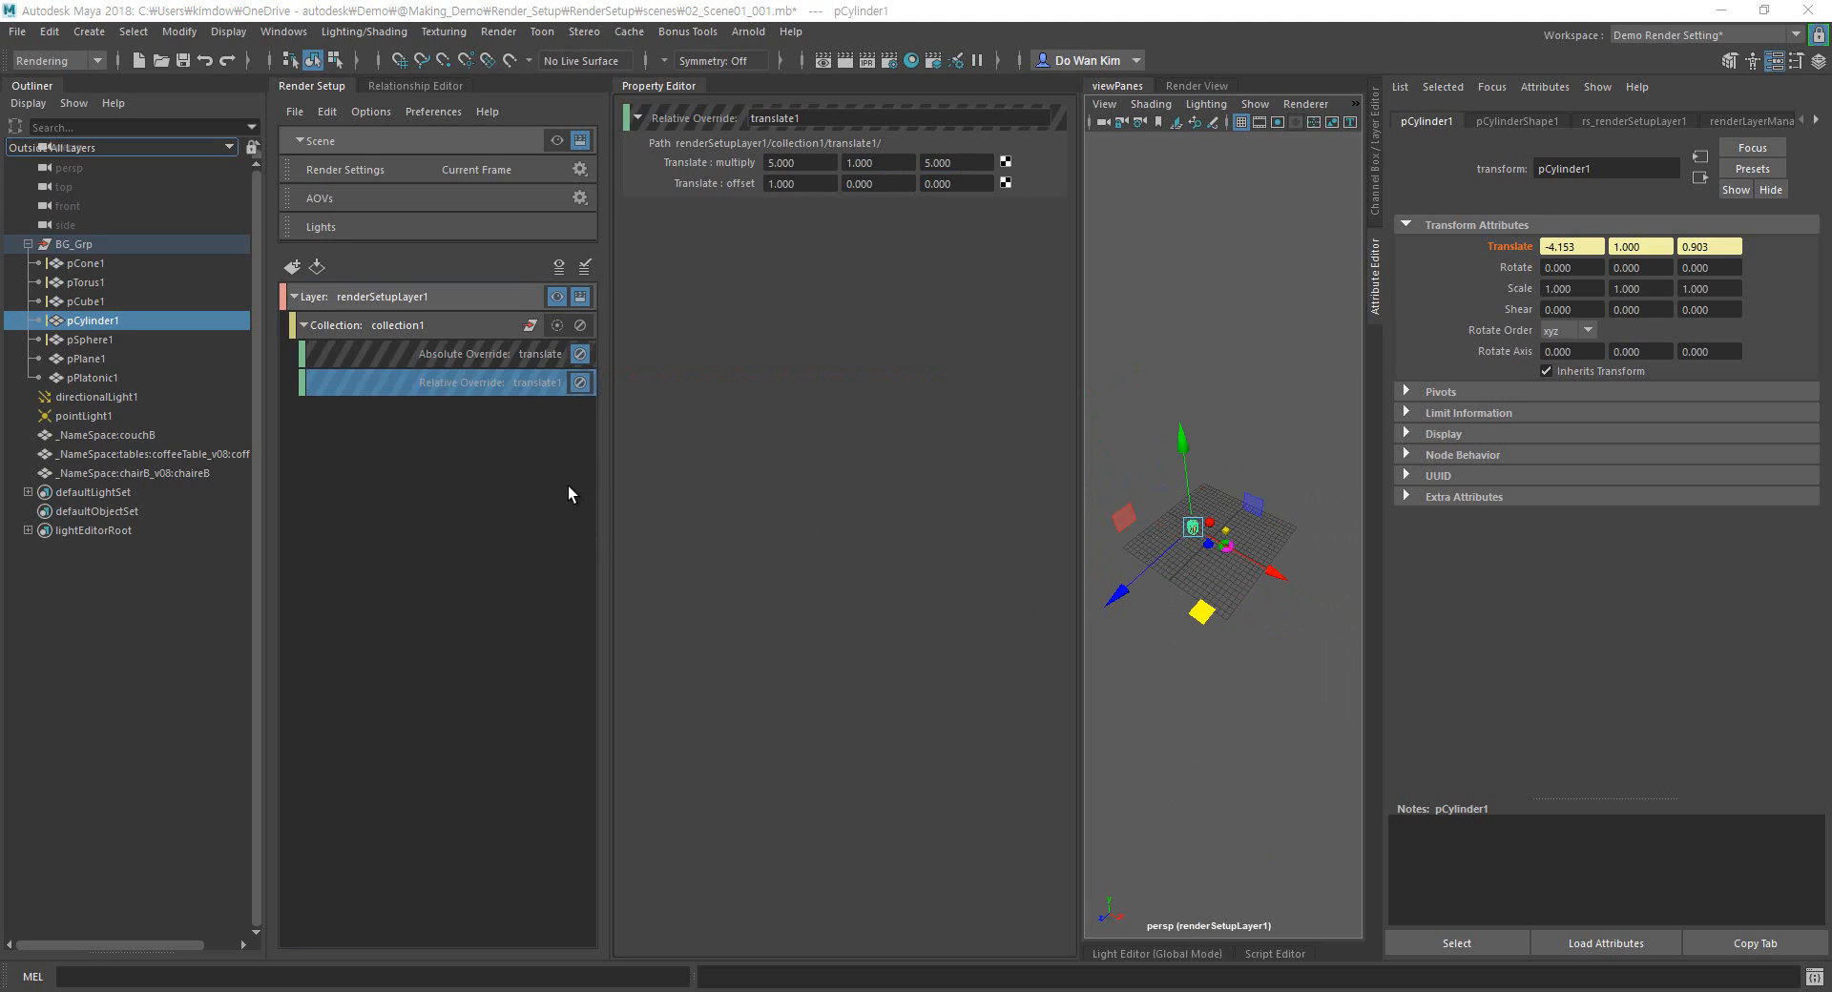
{"action": "left_click", "coordinate": [1376, 203]}
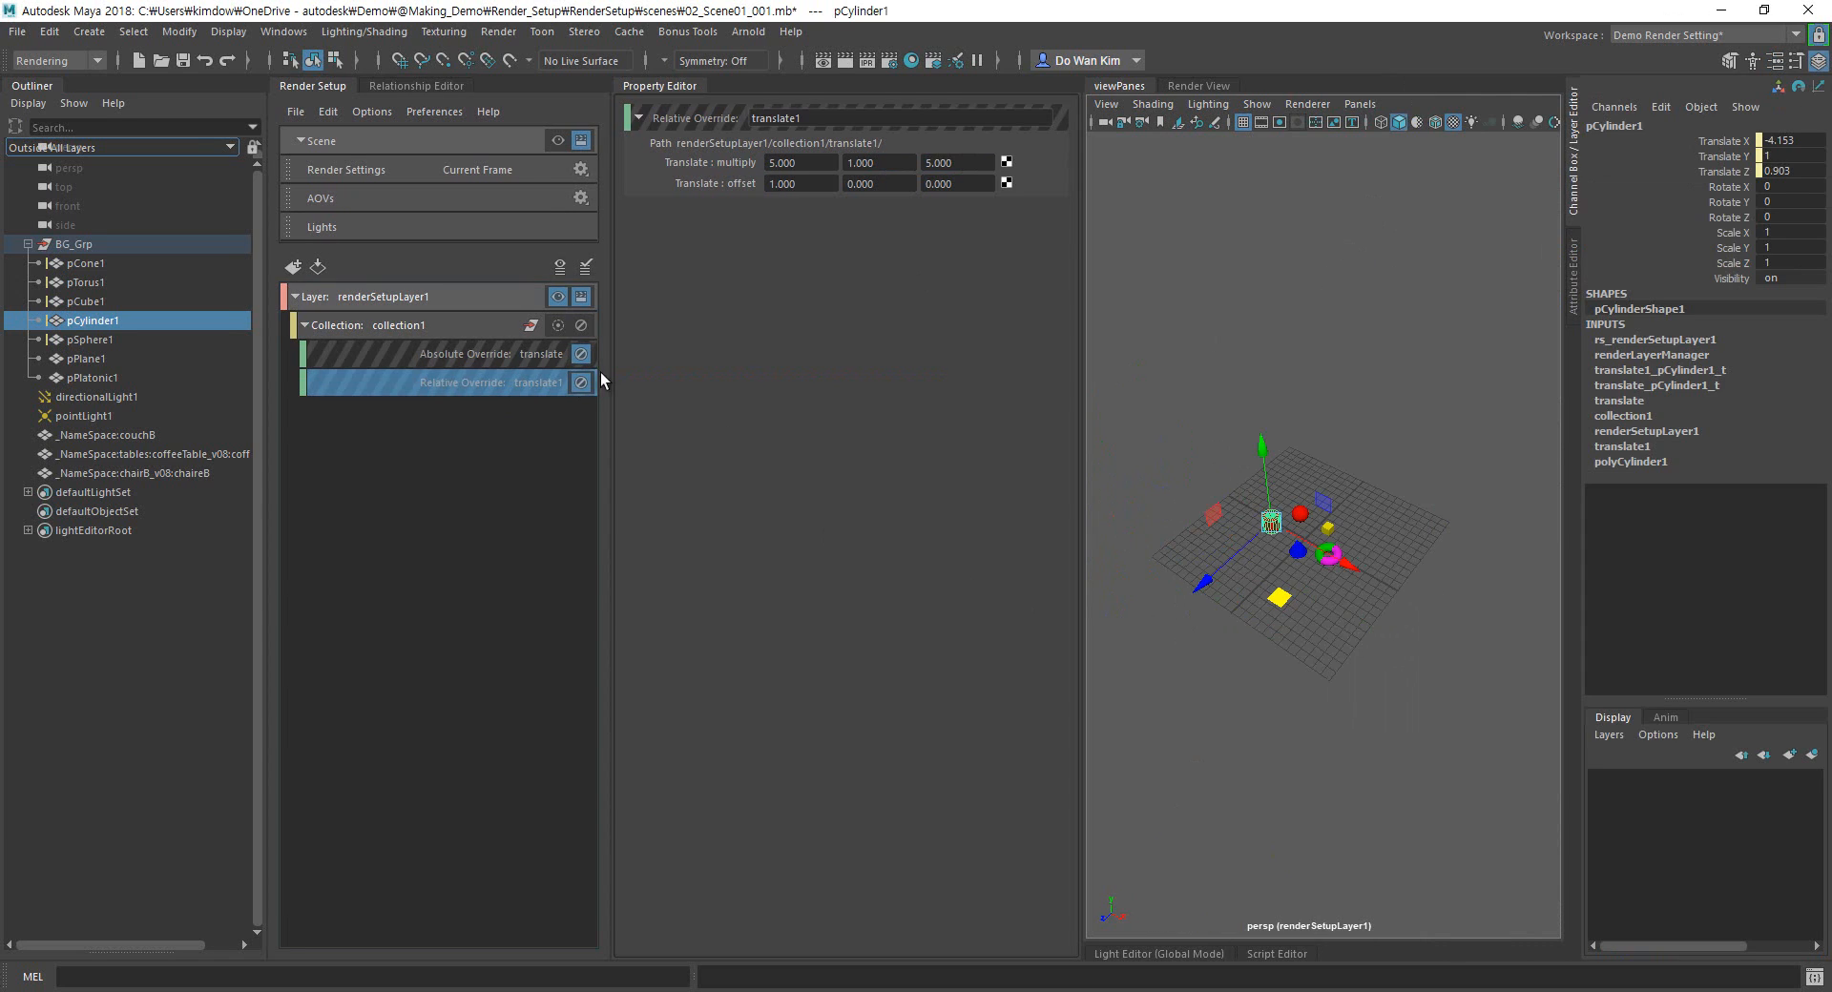
Delete both the absolute and the relative translate overrides from collection1.
{"action": "left_click", "coordinate": [437, 361]}
{"action": "left_click", "coordinate": [431, 388], "text": "ctrl"}
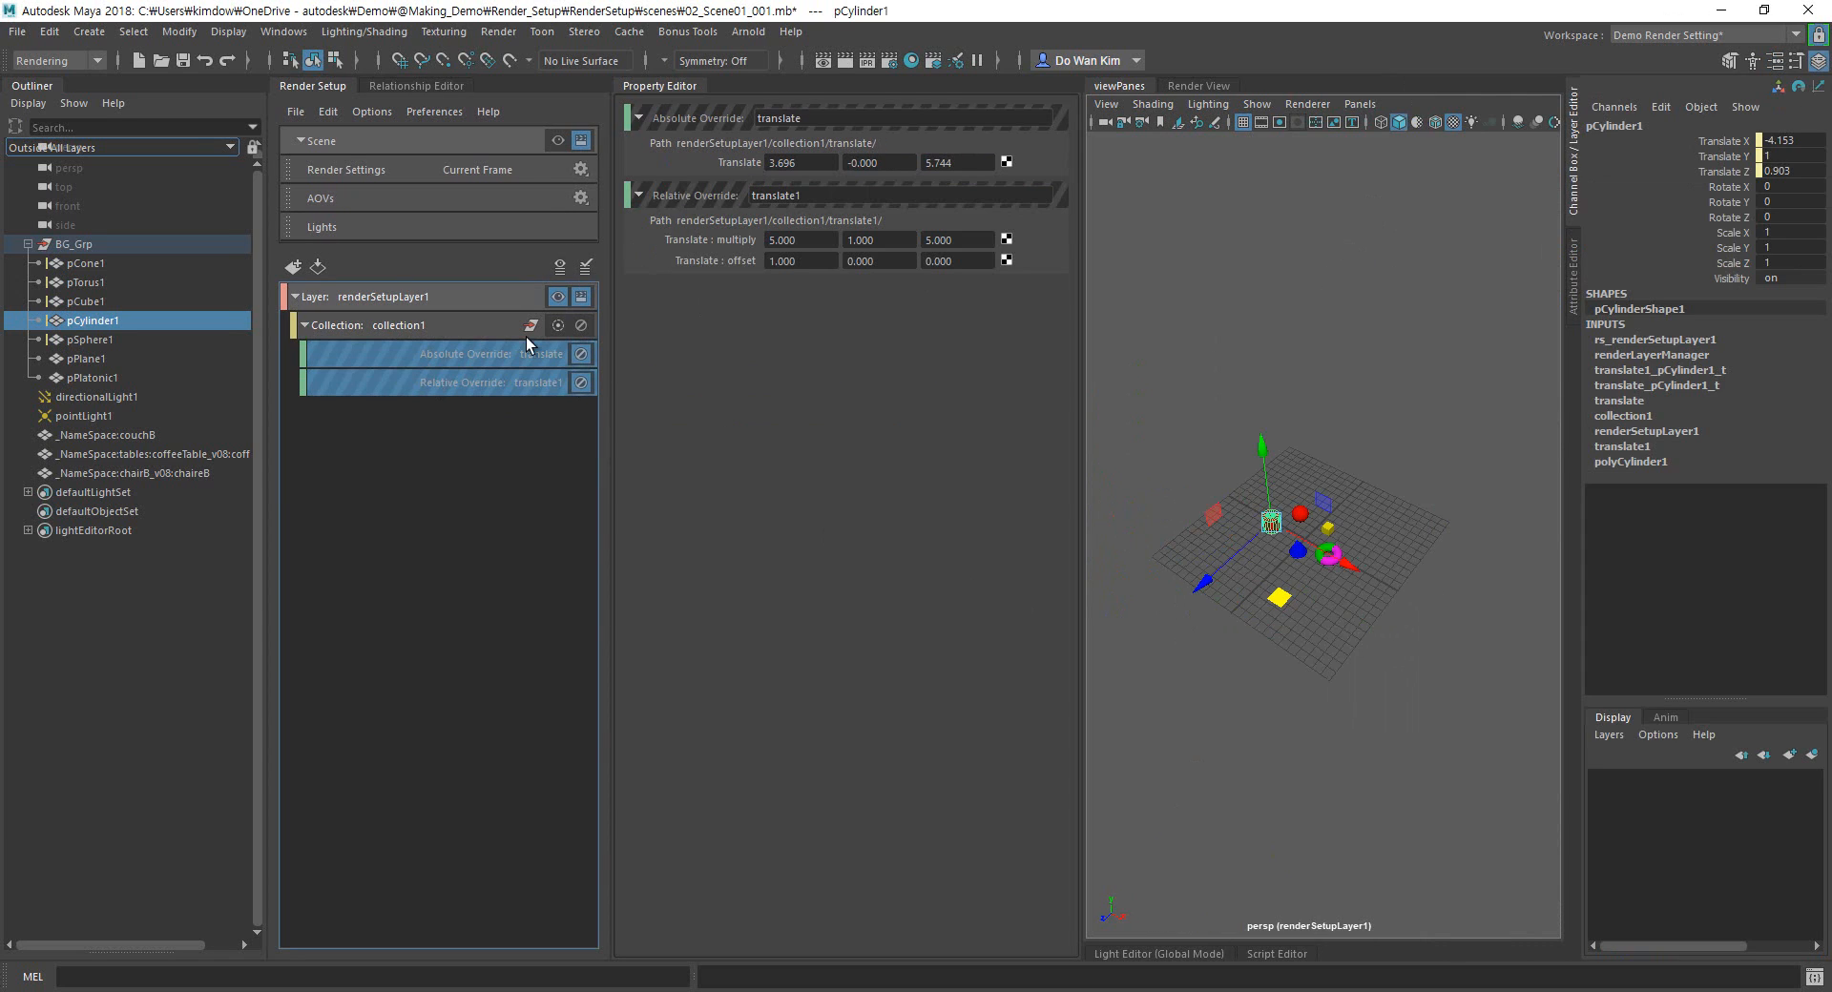
{"action": "right_click", "coordinate": [503, 367]}
{"action": "left_click", "coordinate": [534, 433]}
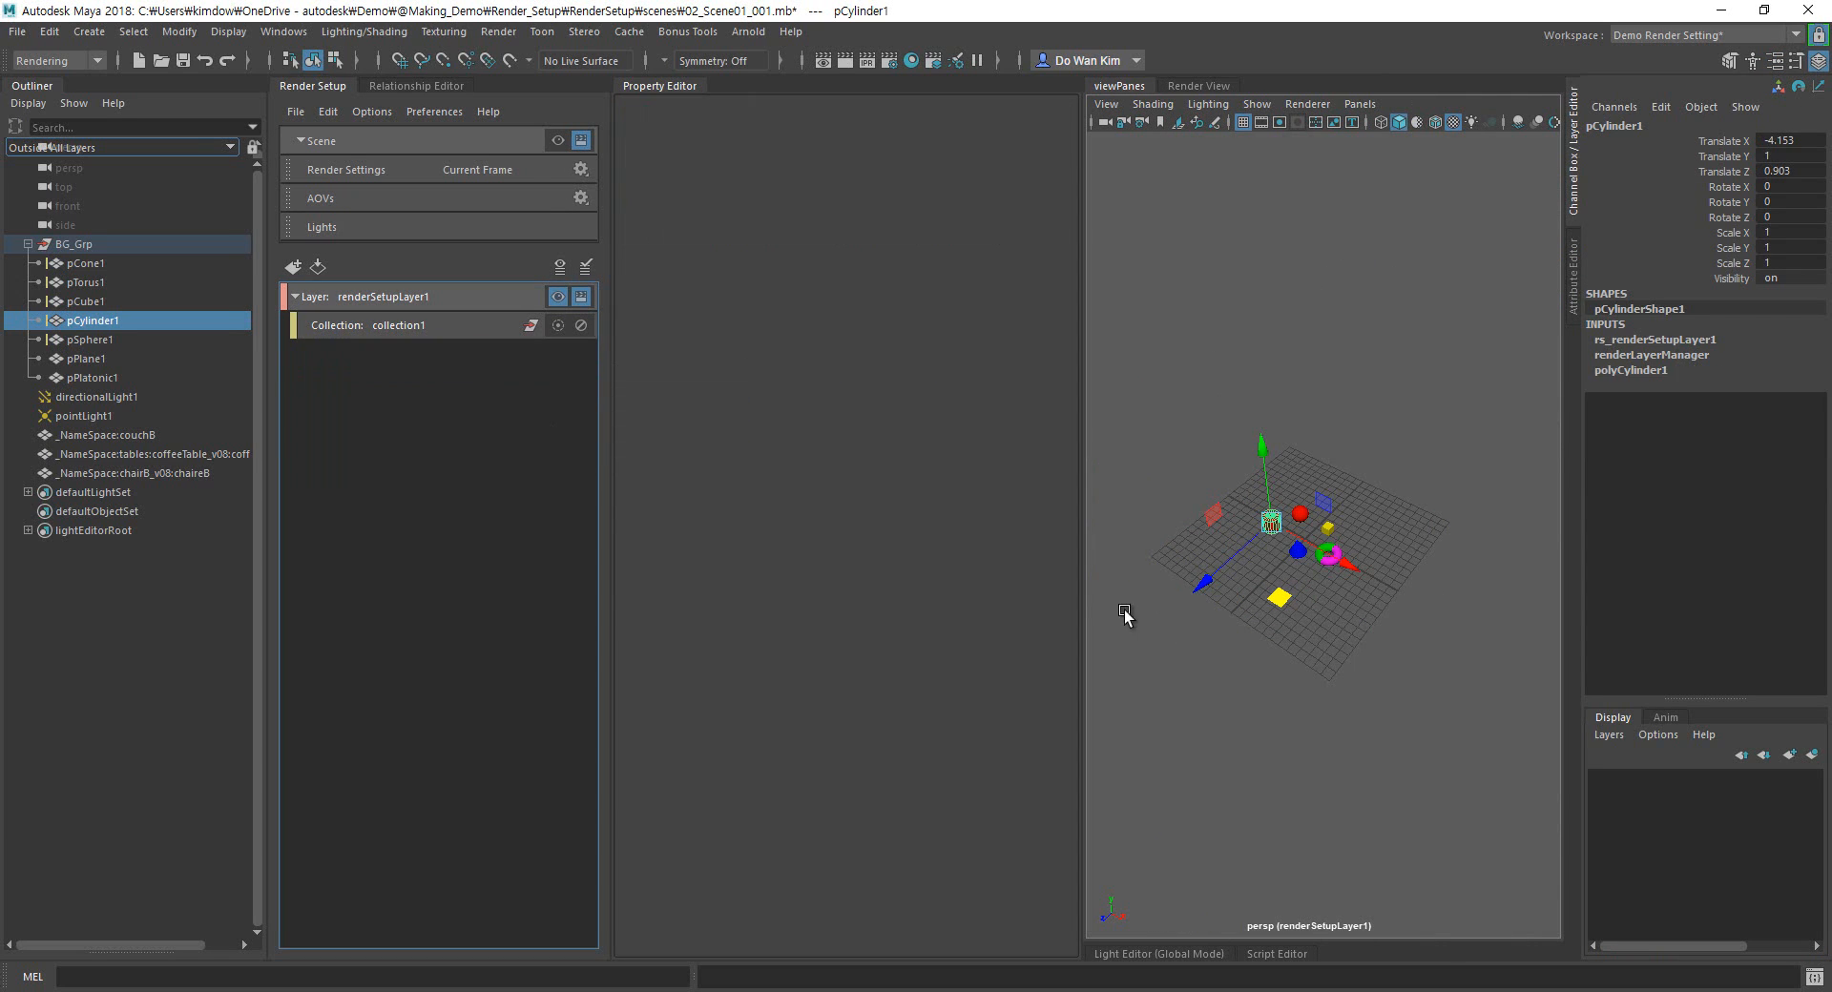
{"action": "left_click_drag", "start_coordinate": [1290, 698], "coordinate": [1327, 673], "text": "alt"}
{"action": "scroll", "coordinate": [1328, 673], "scroll_direction": "up", "scroll_amount": 6}
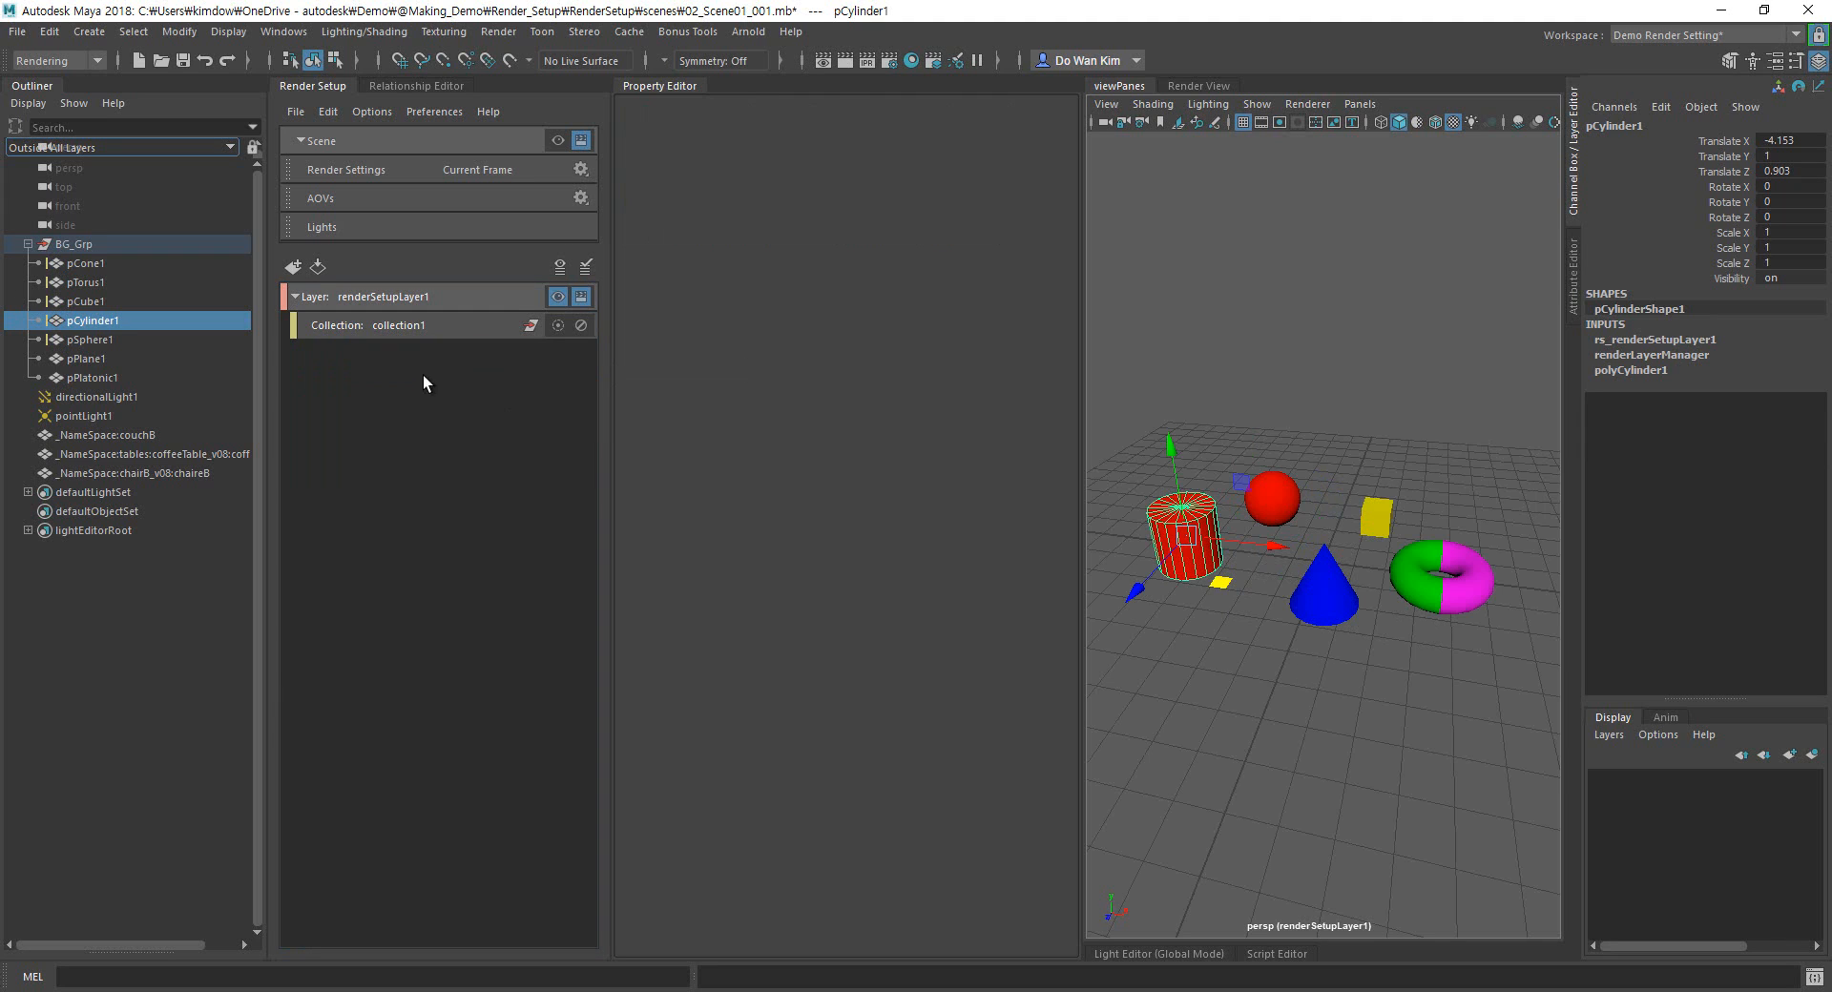
Examine the override types that can be created for collection1, and clear the object selection.
{"action": "left_click", "coordinate": [416, 326]}
{"action": "right_click", "coordinate": [416, 327]}
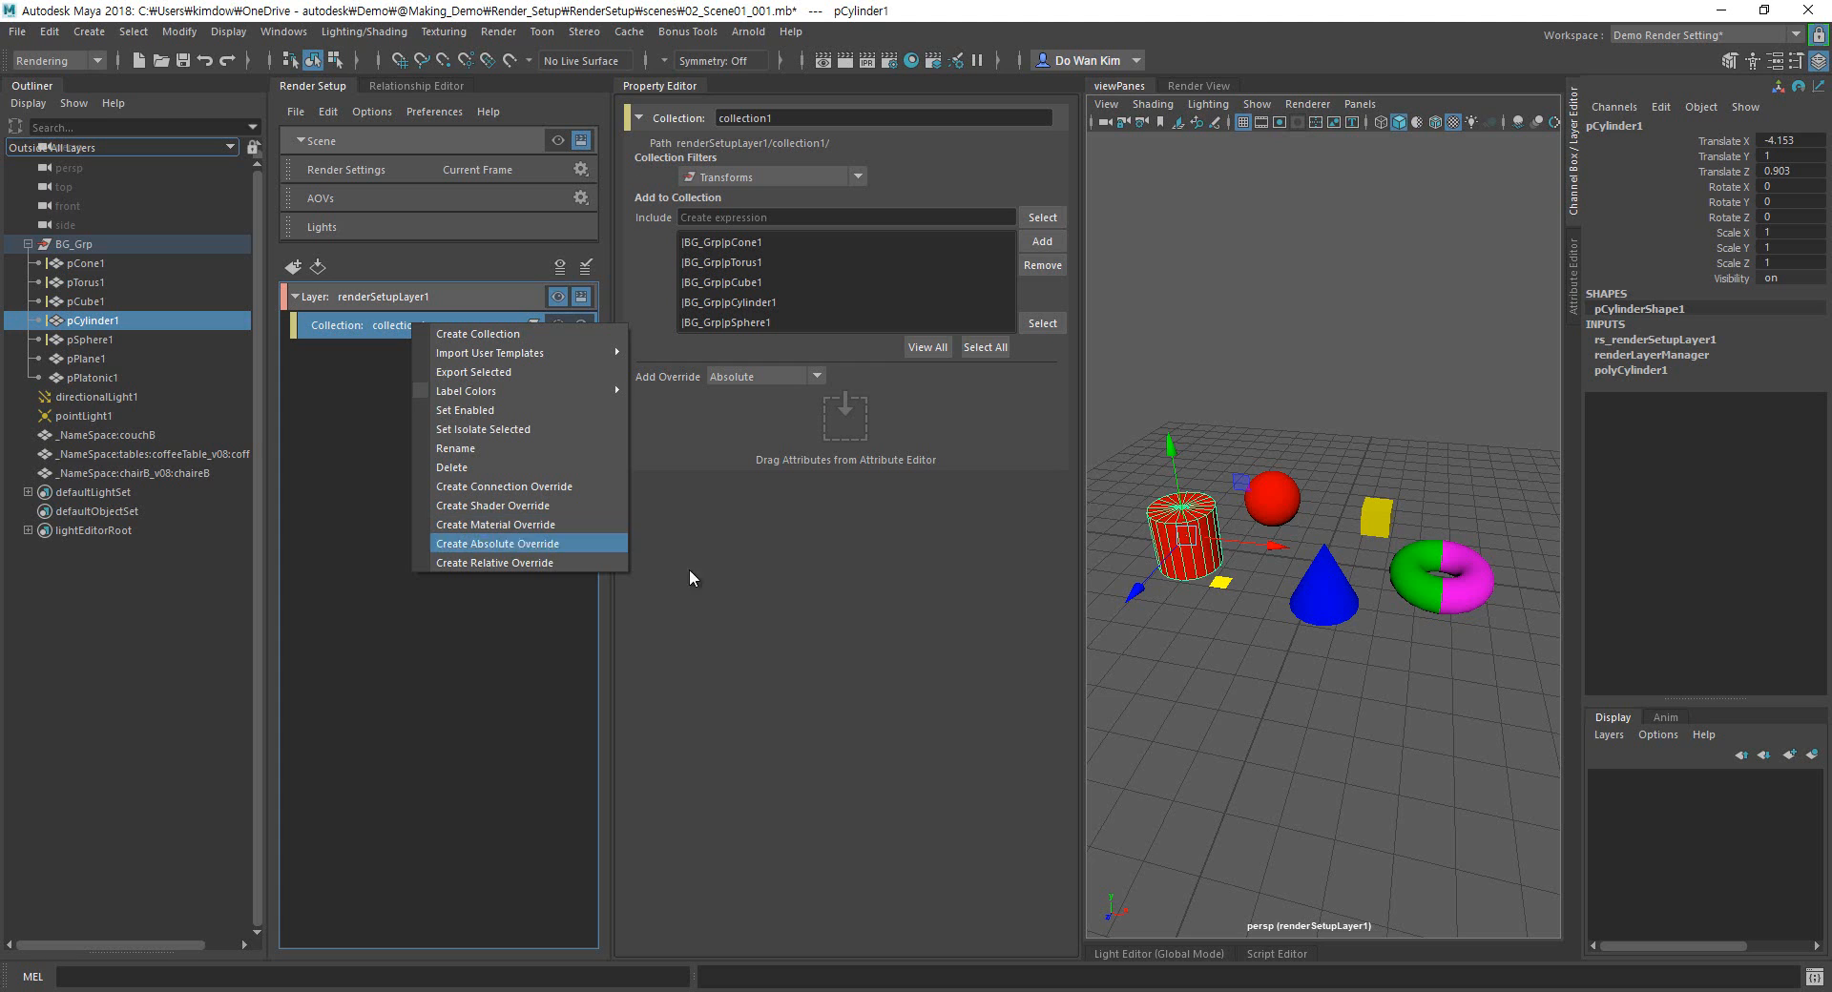
{"action": "left_click", "coordinate": [1204, 735]}
{"action": "left_click", "coordinate": [1302, 708]}
Remove the cone, torus, cube, cylinder and sphere from collection1's members.
{"action": "left_click_drag", "start_coordinate": [1302, 707], "coordinate": [1227, 740], "text": "alt"}
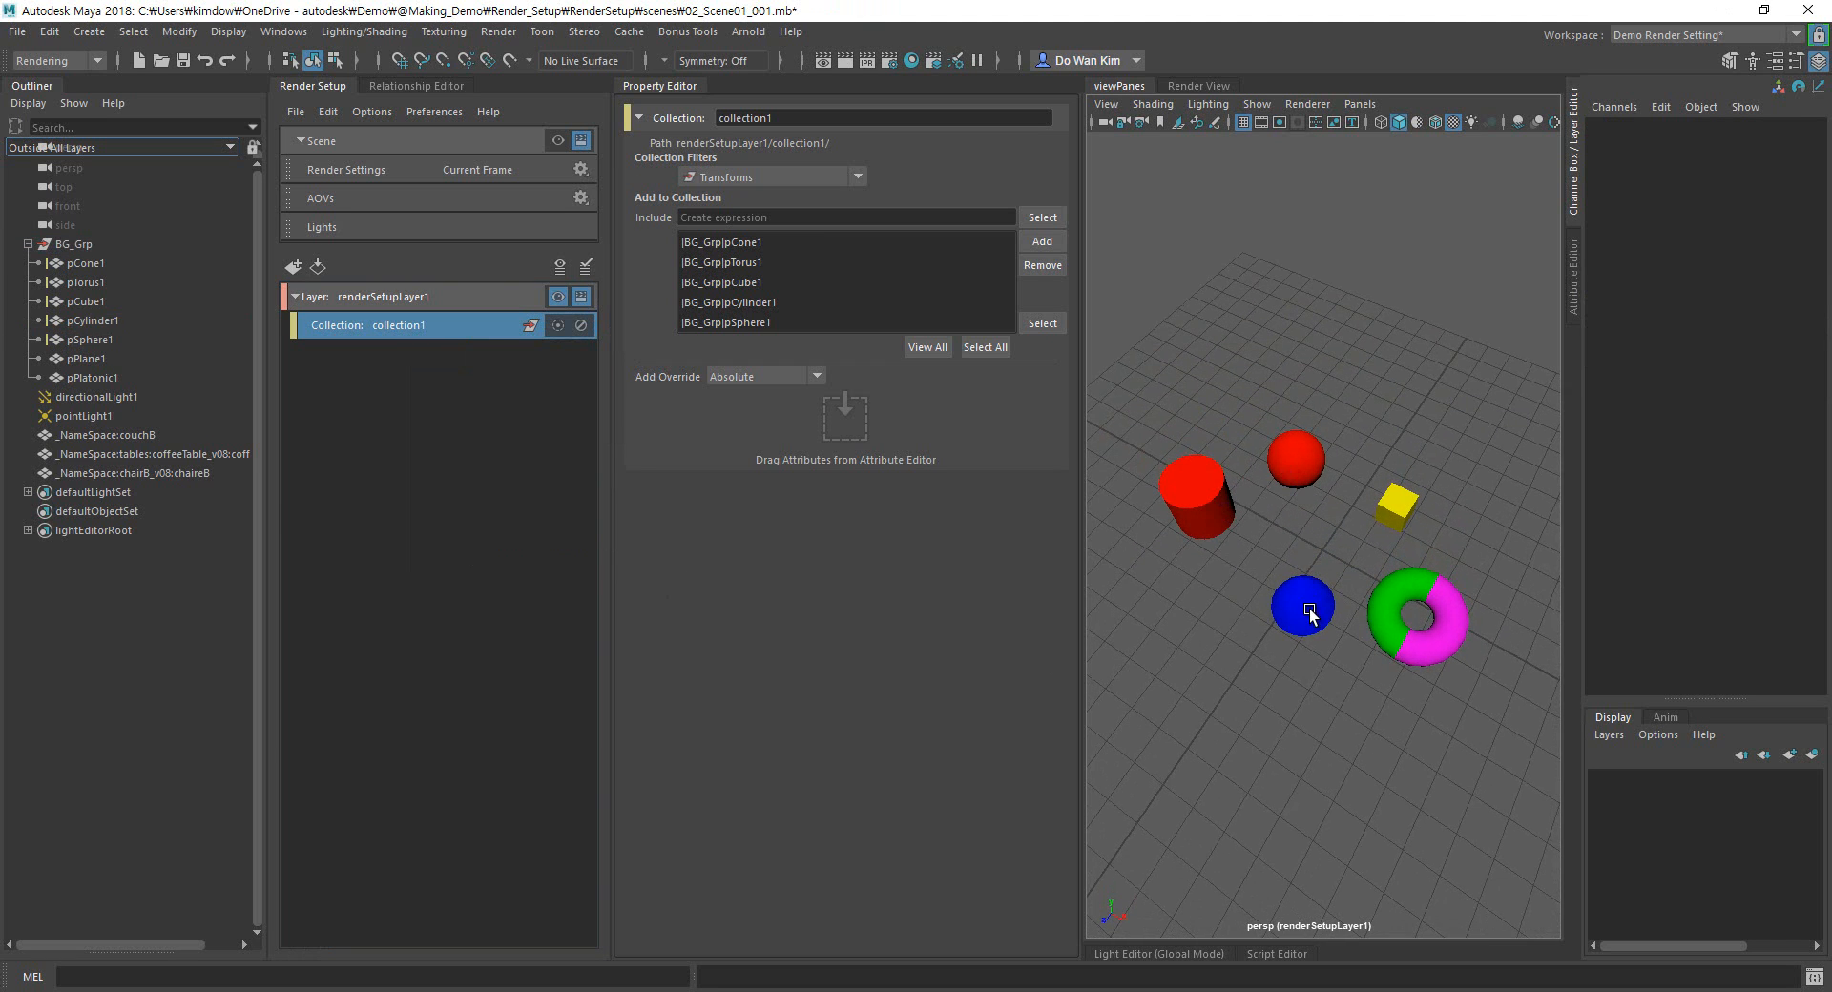
{"action": "left_click_drag", "start_coordinate": [762, 248], "coordinate": [764, 343]}
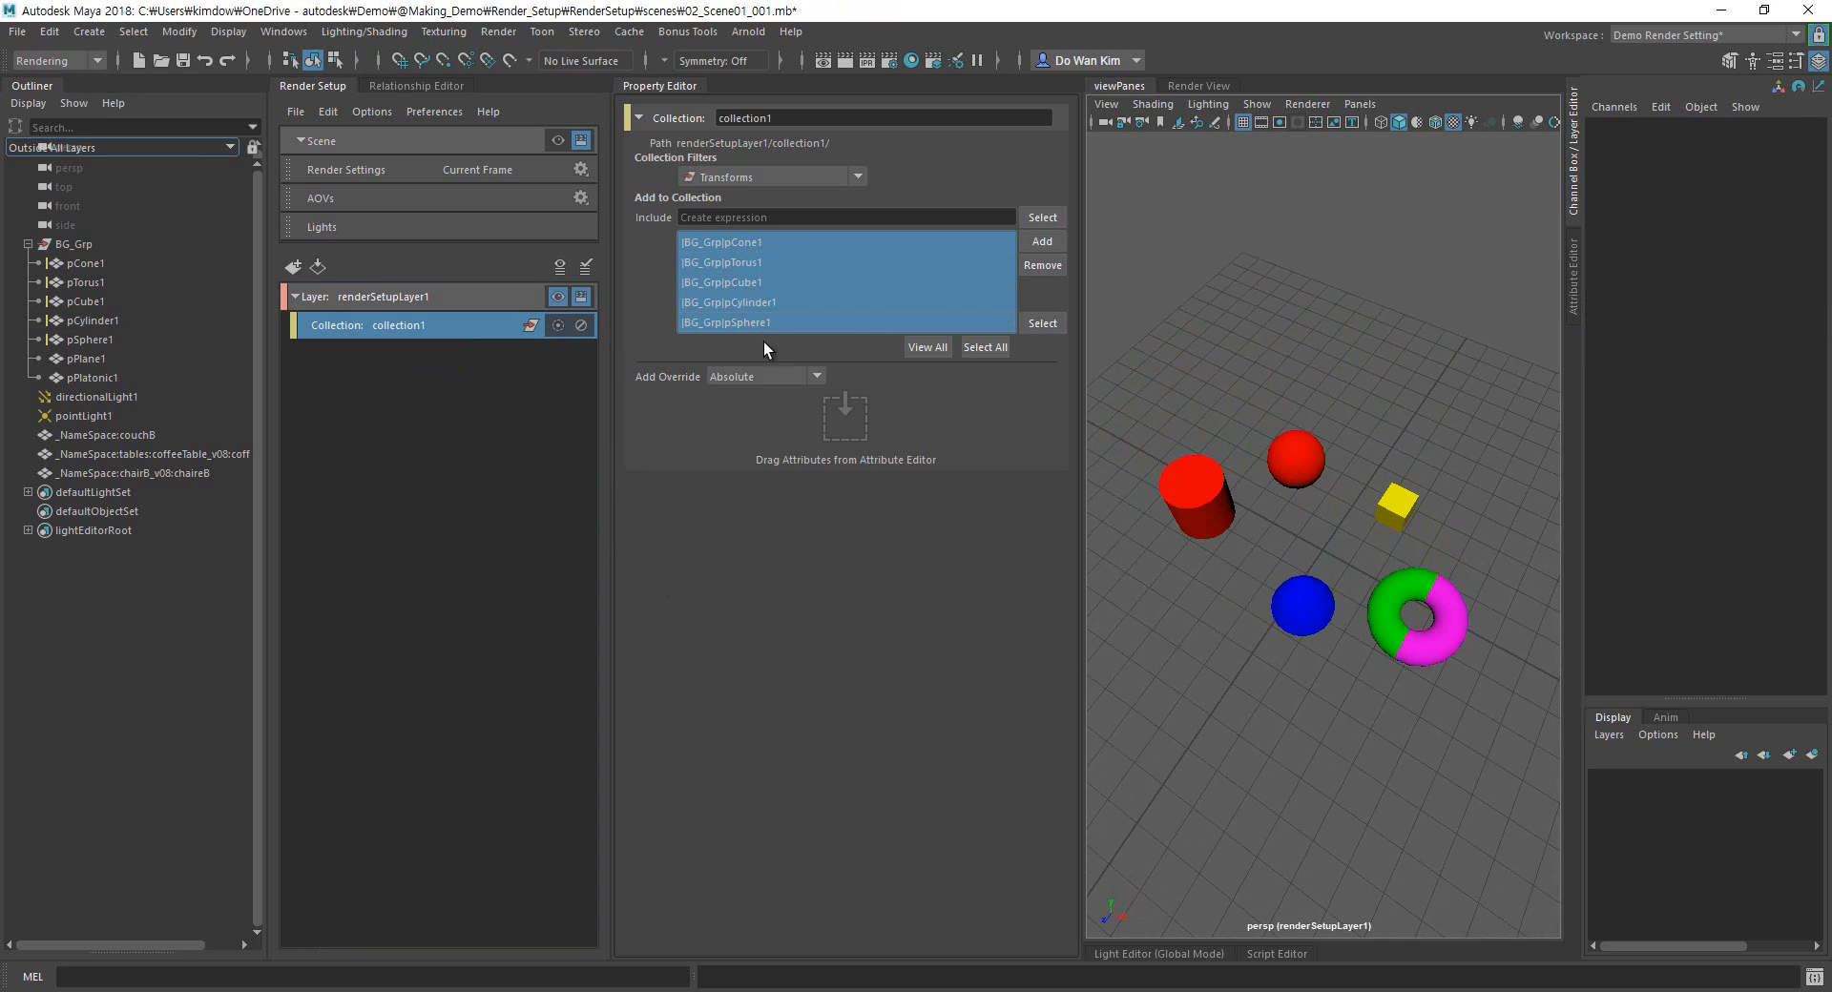
{"action": "left_click", "coordinate": [1043, 267]}
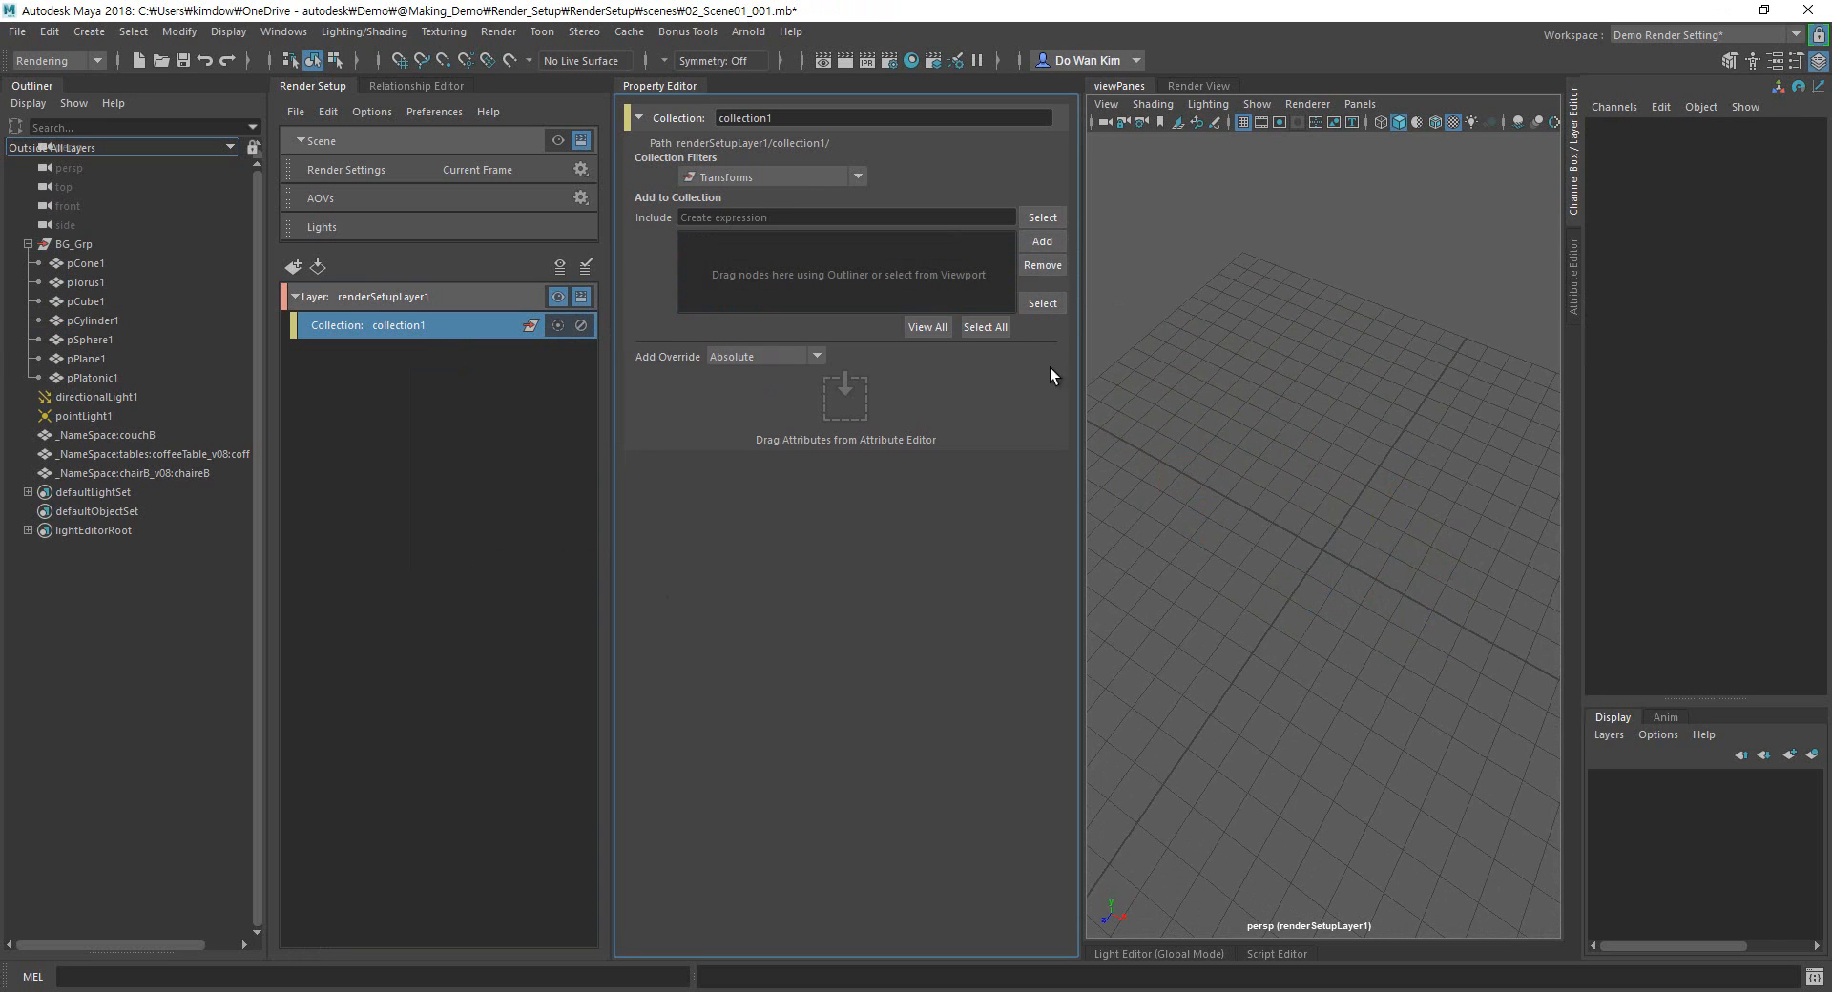
Switch to the master layer view and add pCylinder1, pSphere1 and pCone1 to collection1.
{"action": "left_click", "coordinate": [557, 297]}
{"action": "left_click", "coordinate": [1199, 492]}
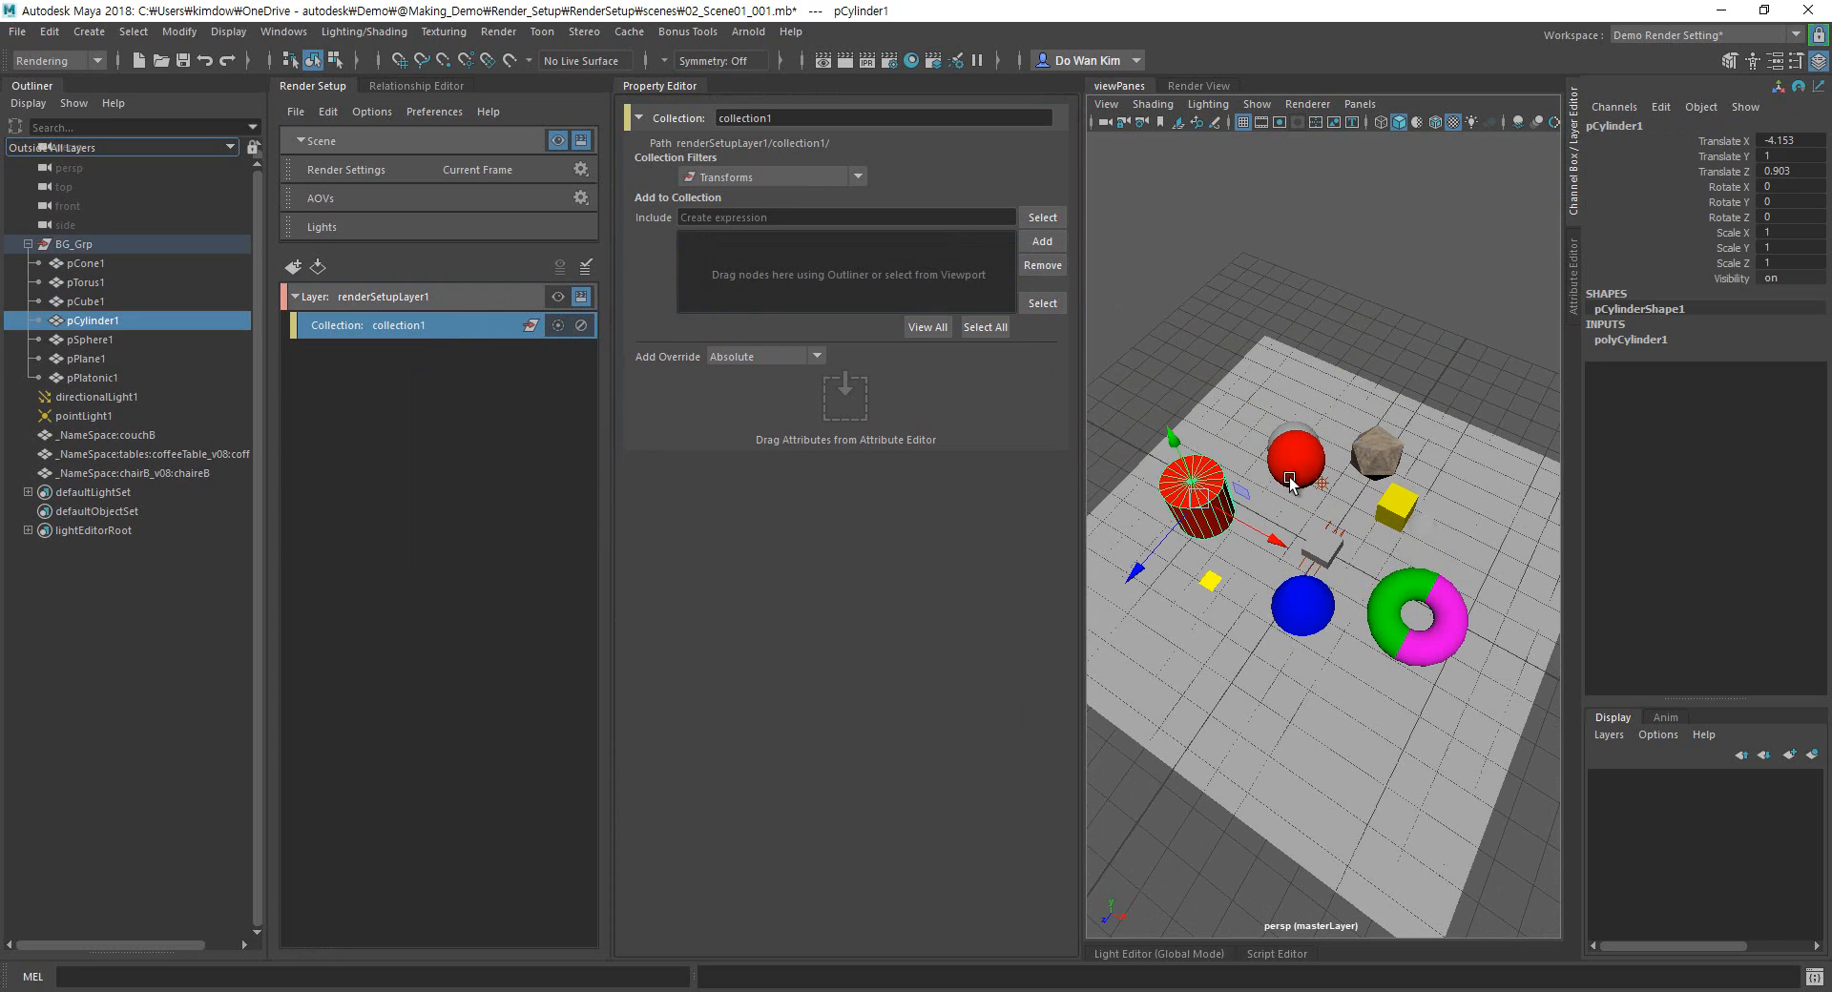
{"action": "left_click", "coordinate": [1293, 473], "text": "shift"}
{"action": "left_click", "coordinate": [1303, 601], "text": "shift"}
{"action": "left_click", "coordinate": [1041, 242]}
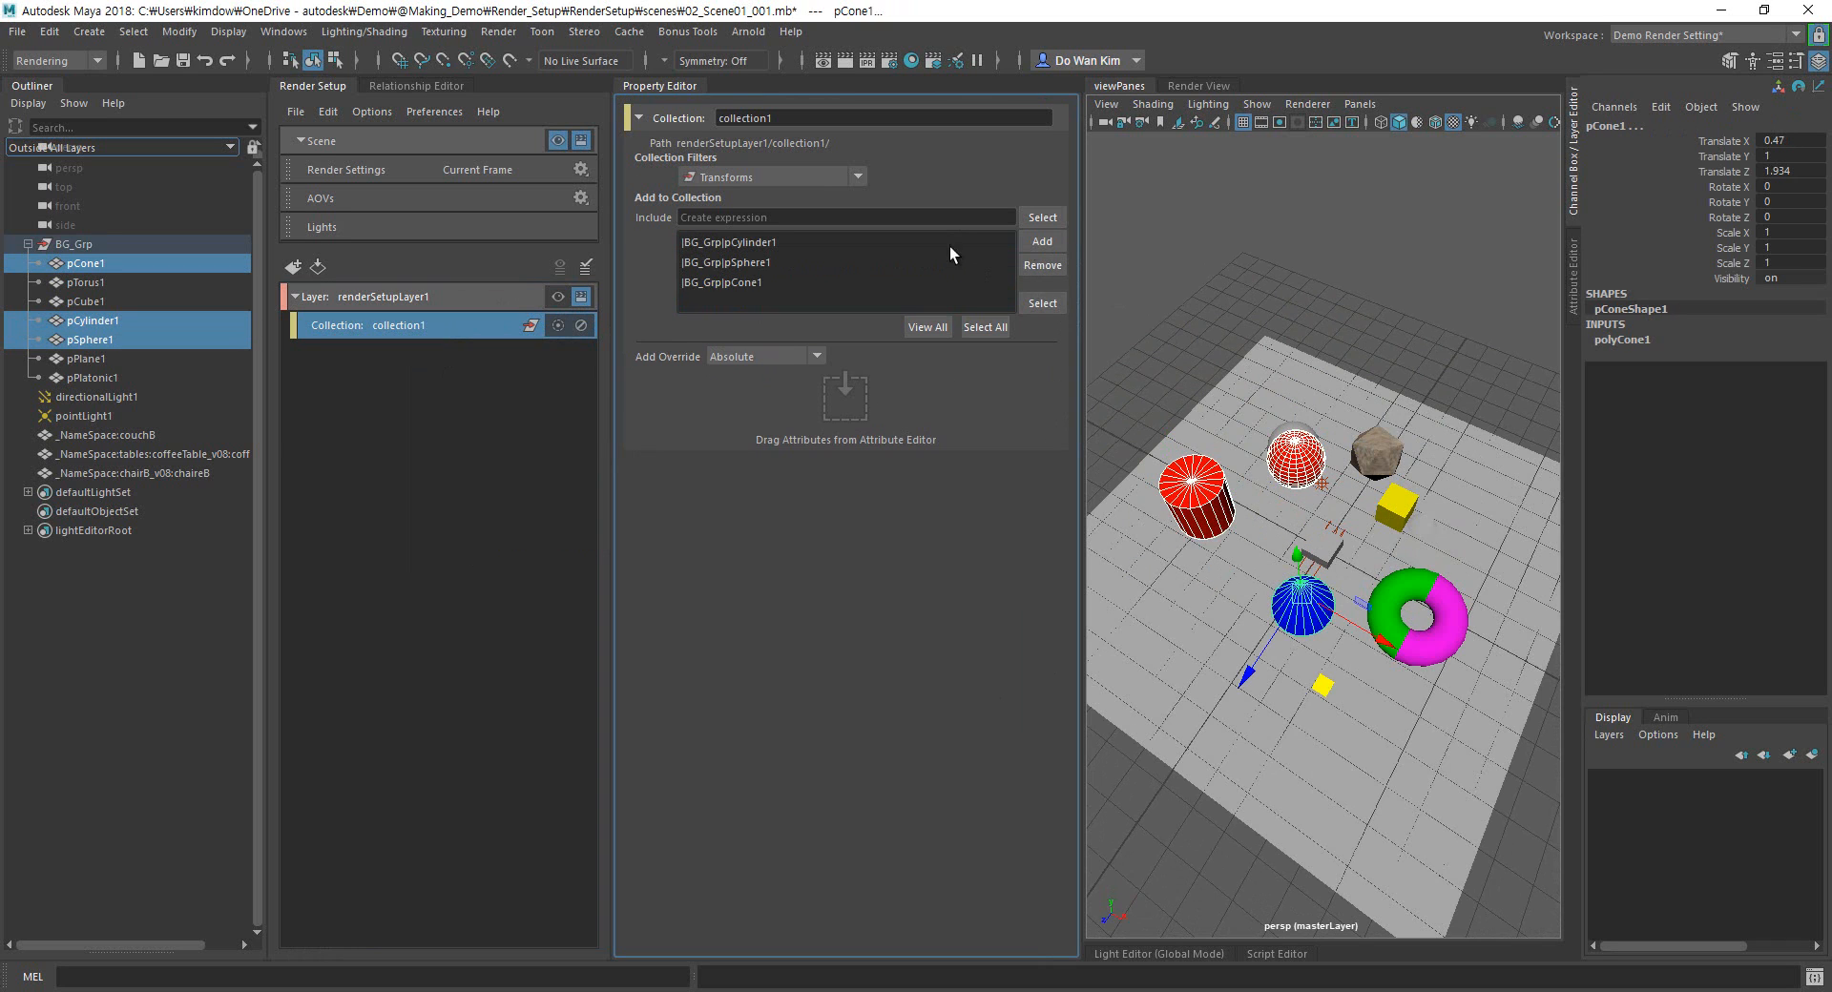
Show renderSetupLayer1 and frame its cylinder, sphere and cone from a lower viewing angle, leaving nothing selected.
{"action": "left_click", "coordinate": [558, 296]}
{"action": "left_click", "coordinate": [1231, 688]}
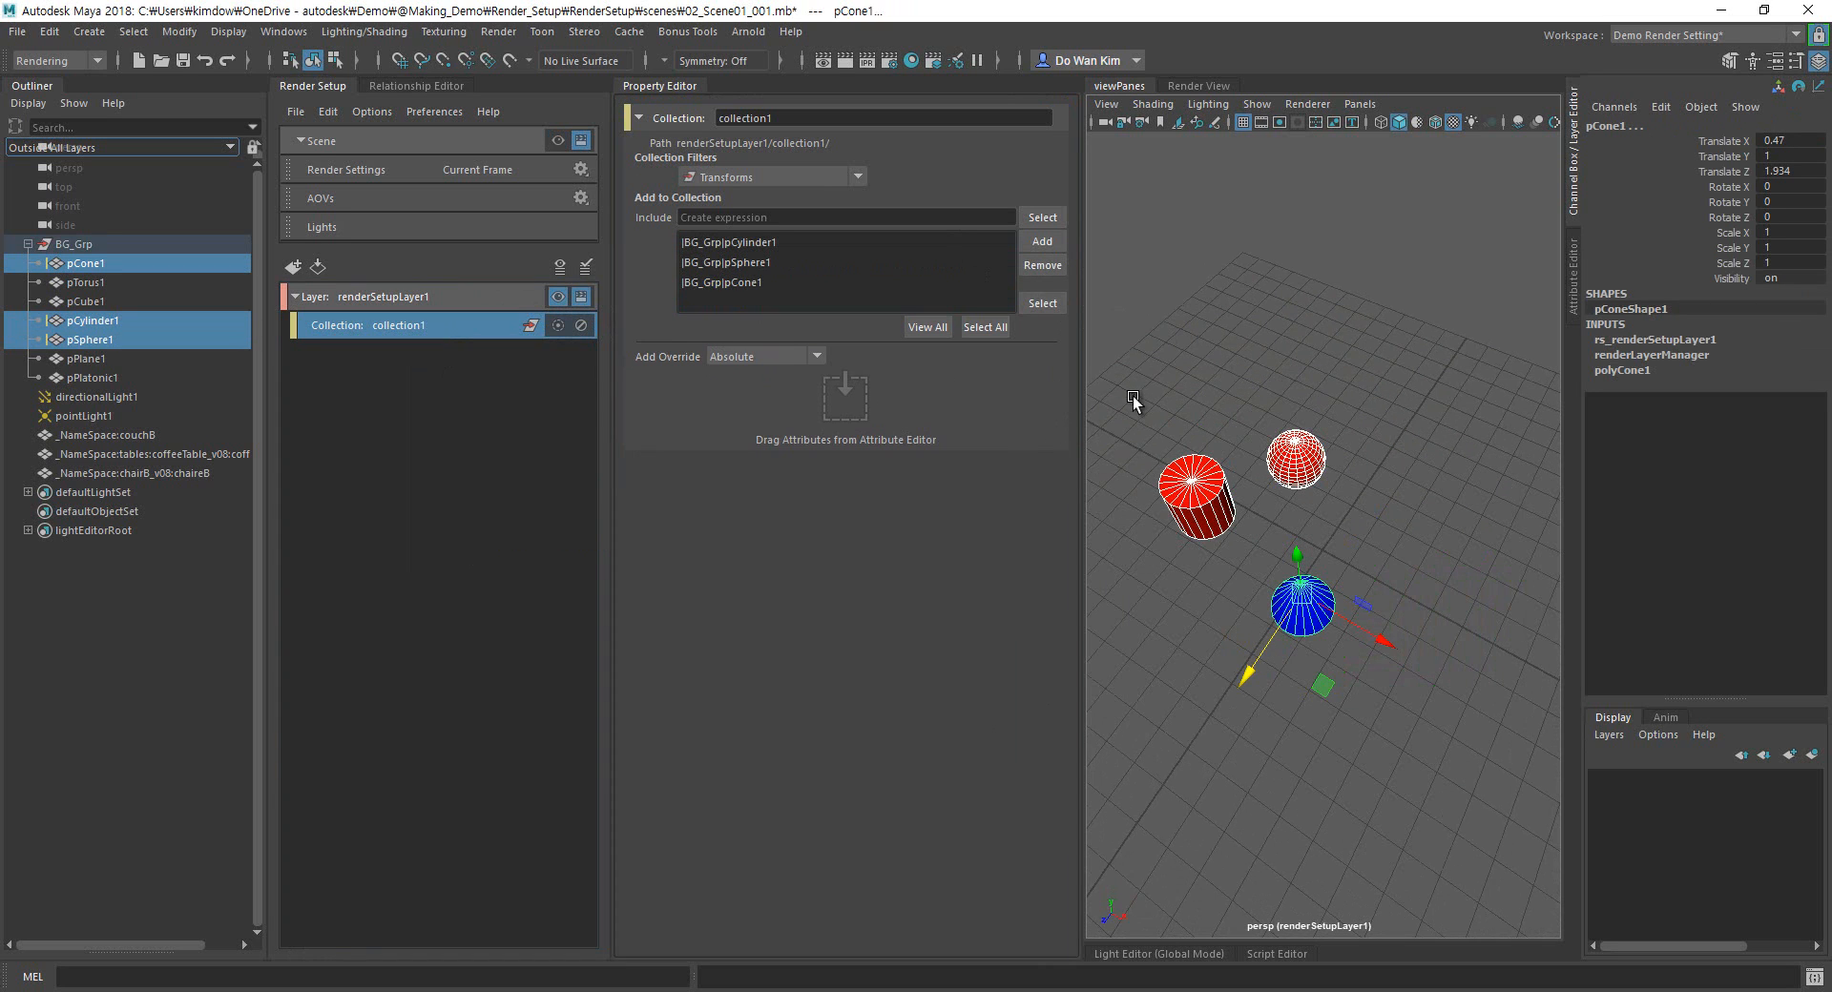
{"action": "left_click_drag", "start_coordinate": [1141, 334], "coordinate": [1525, 791]}
{"action": "key", "text": "f"}
{"action": "left_click_drag", "start_coordinate": [1304, 749], "coordinate": [1372, 700], "text": "alt"}
{"action": "left_click", "coordinate": [1403, 523]}
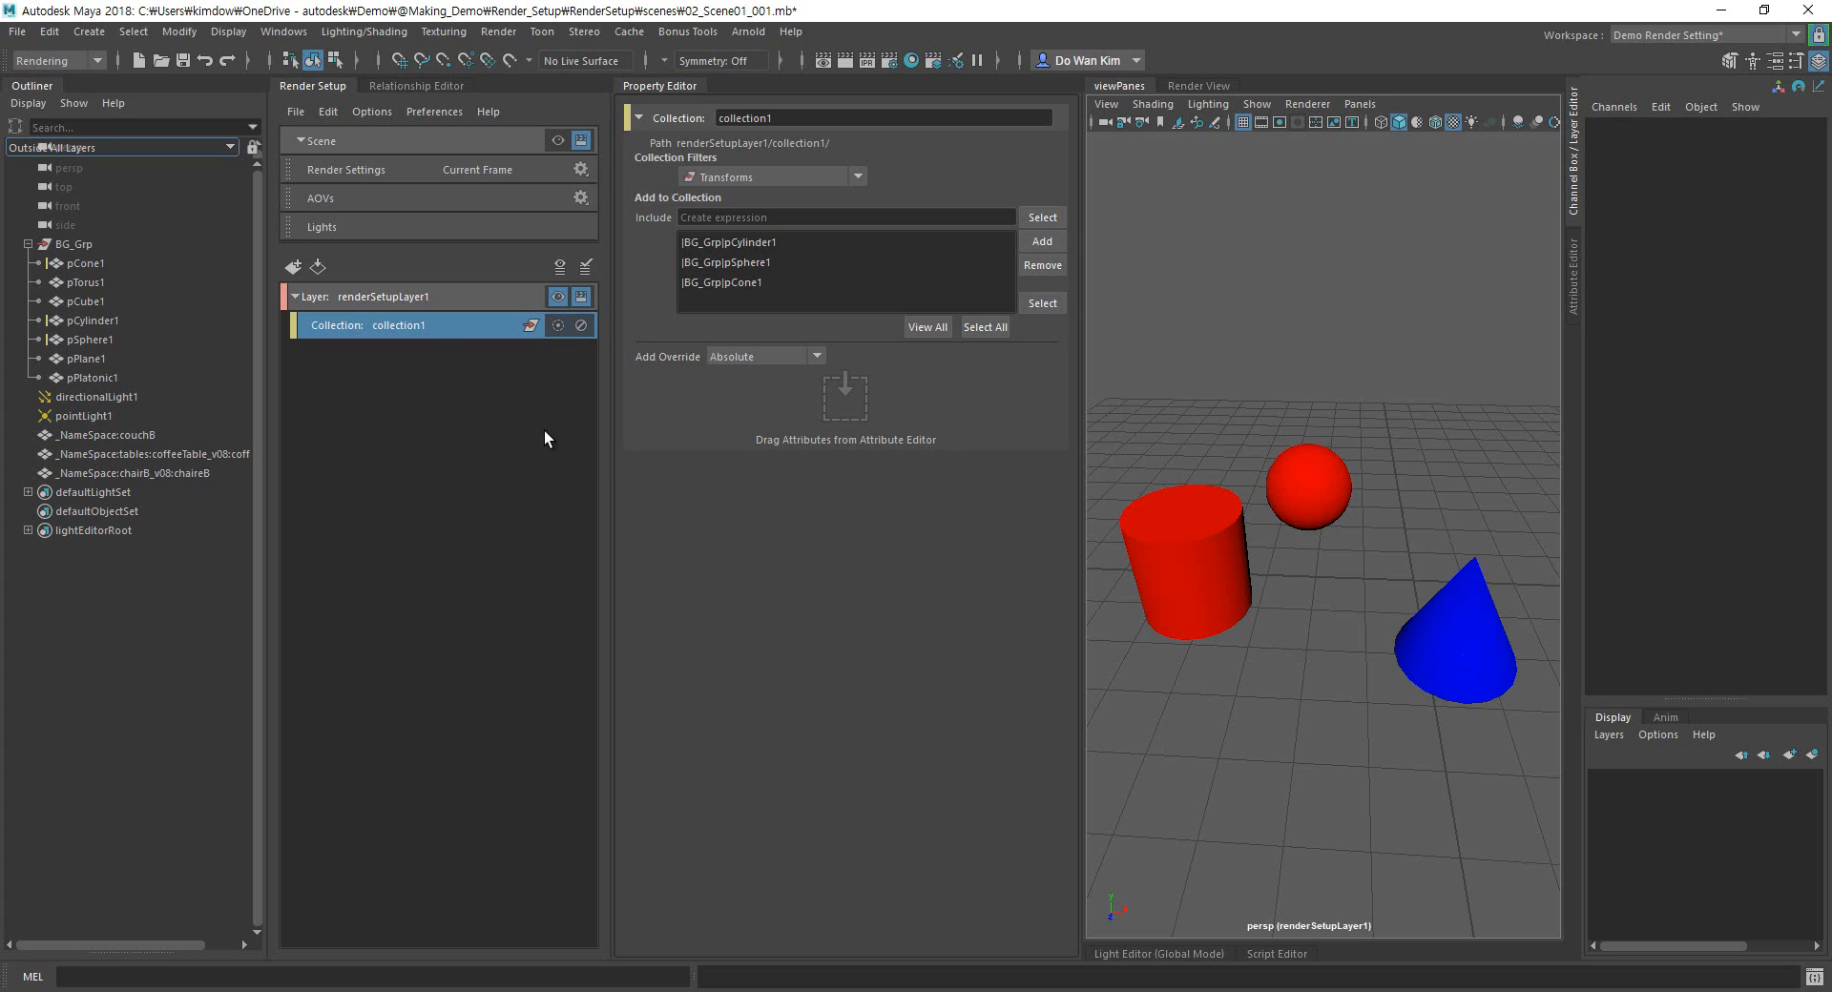
Create two more collections in renderSetupLayer1.
{"action": "right_click", "coordinate": [395, 328]}
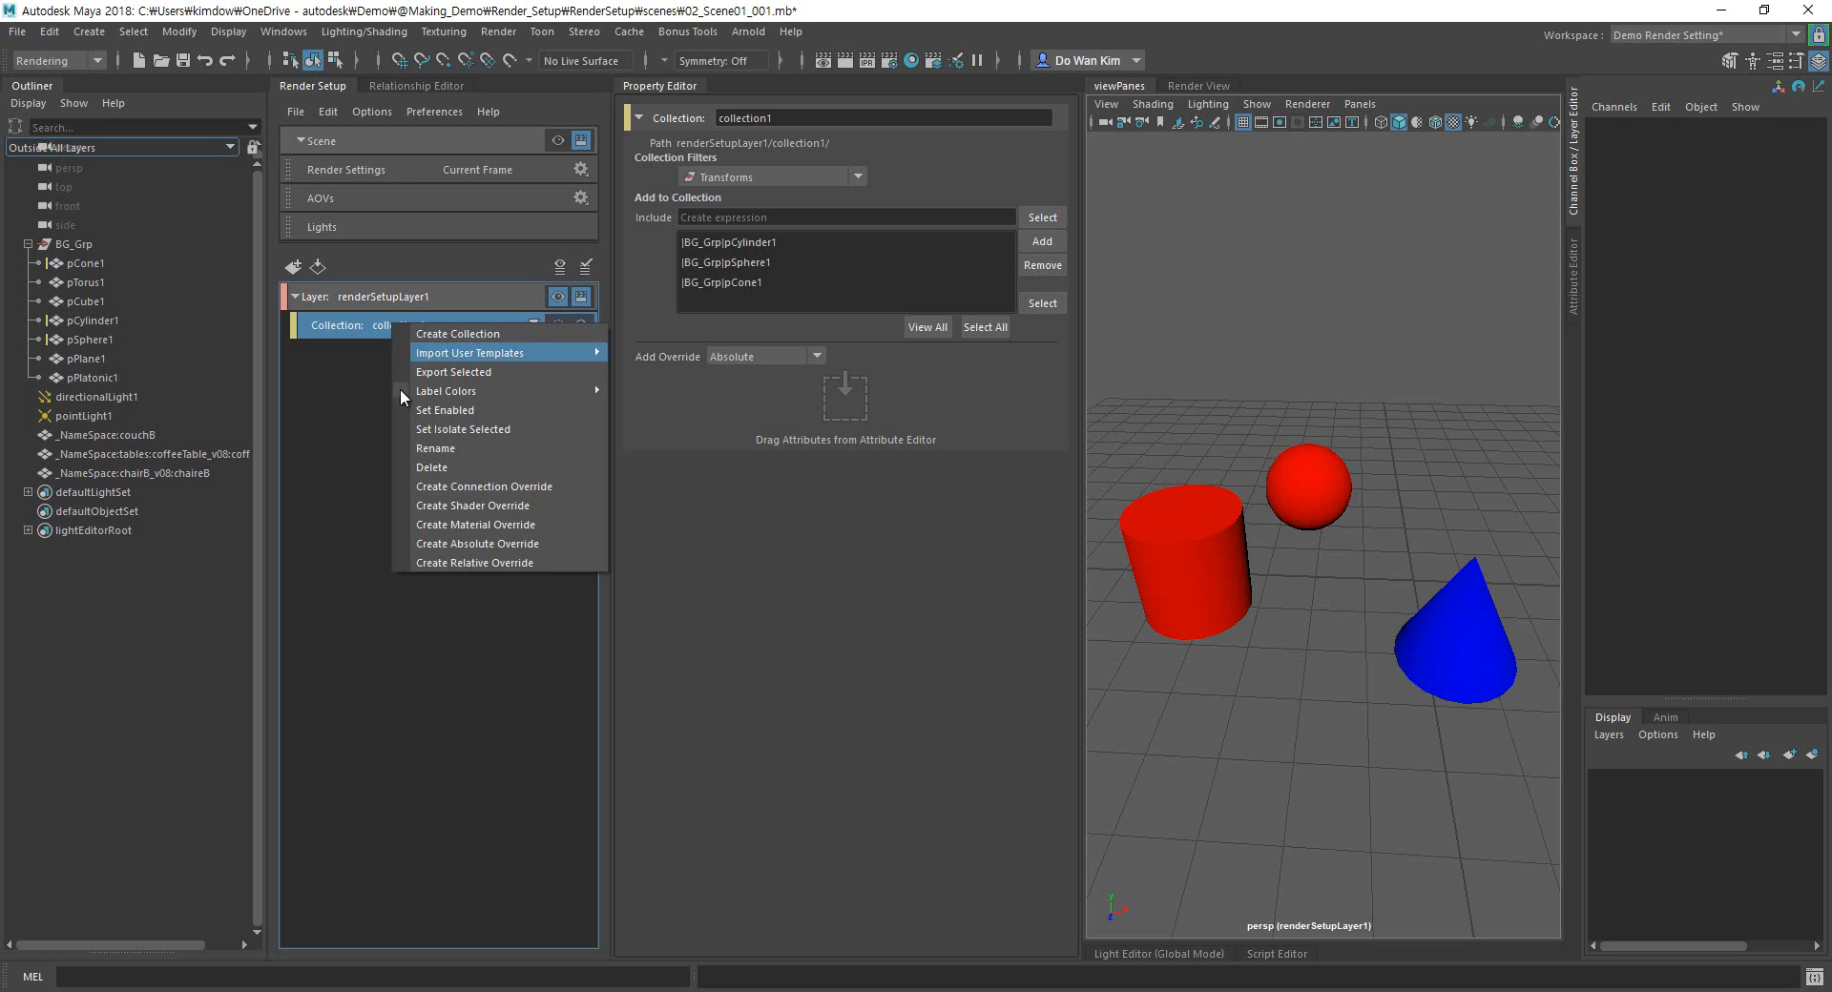
{"action": "left_click", "coordinate": [365, 441]}
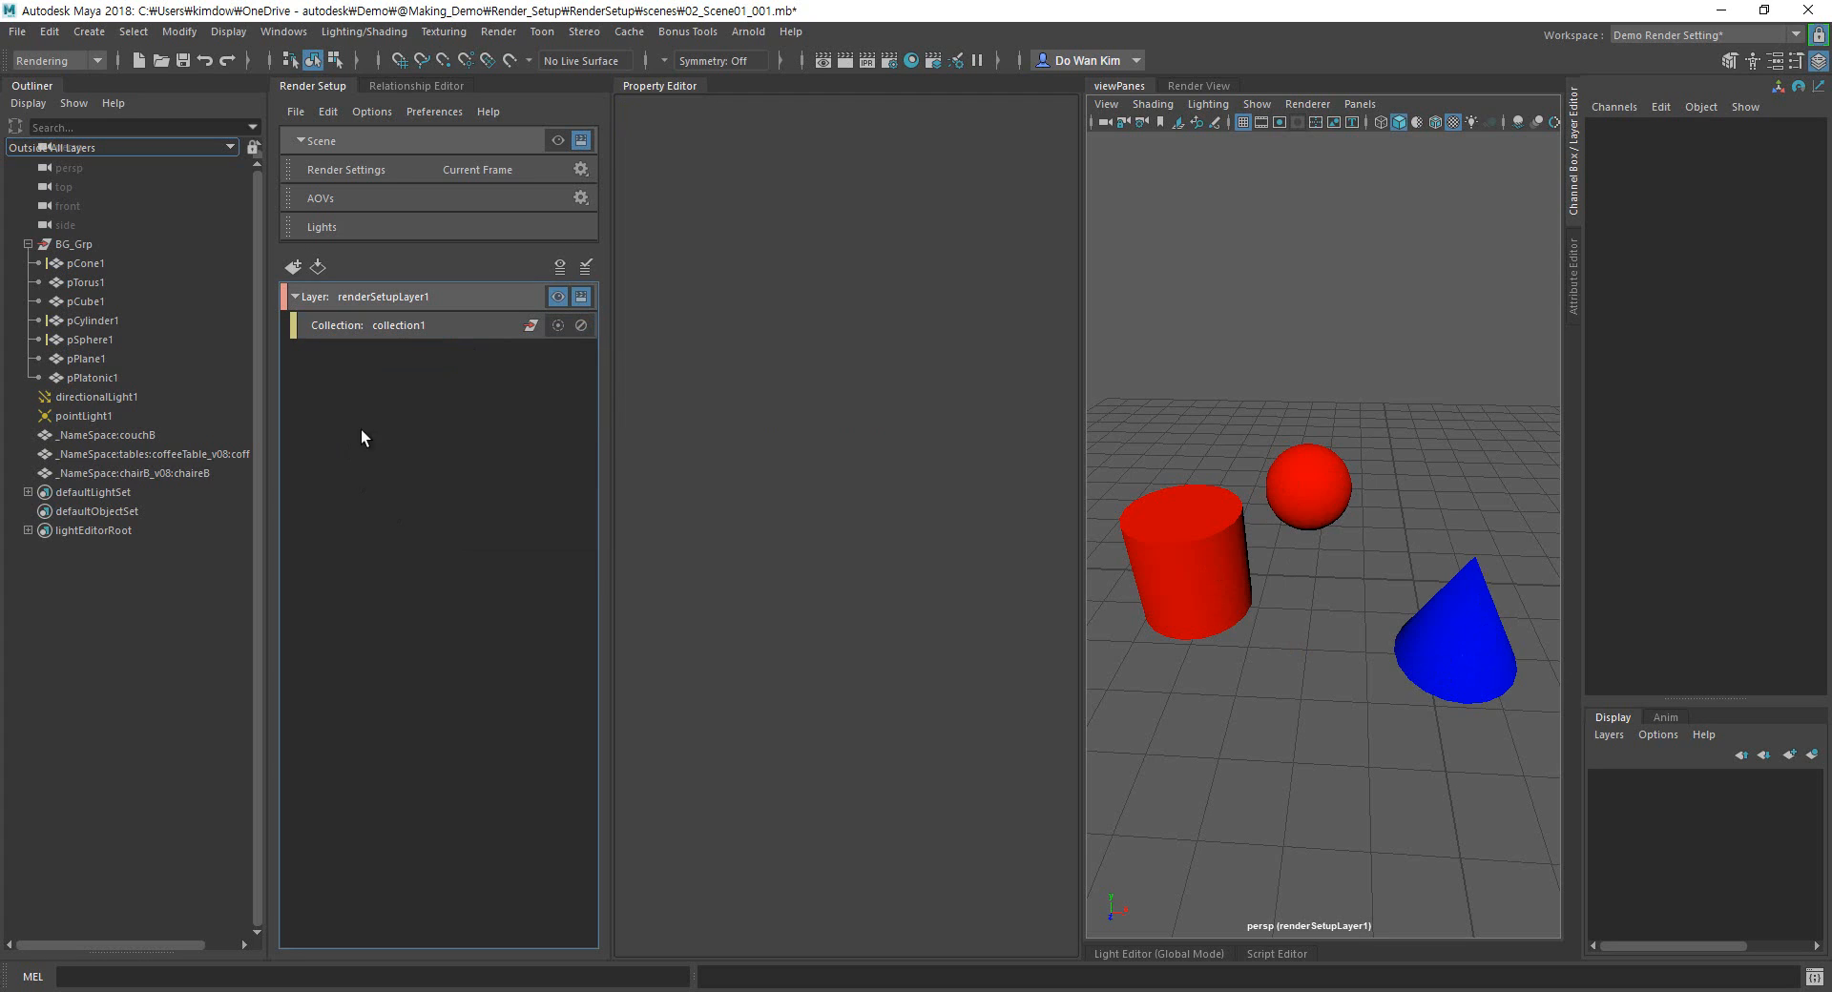
{"action": "left_click", "coordinate": [424, 300]}
{"action": "right_click", "coordinate": [423, 301]}
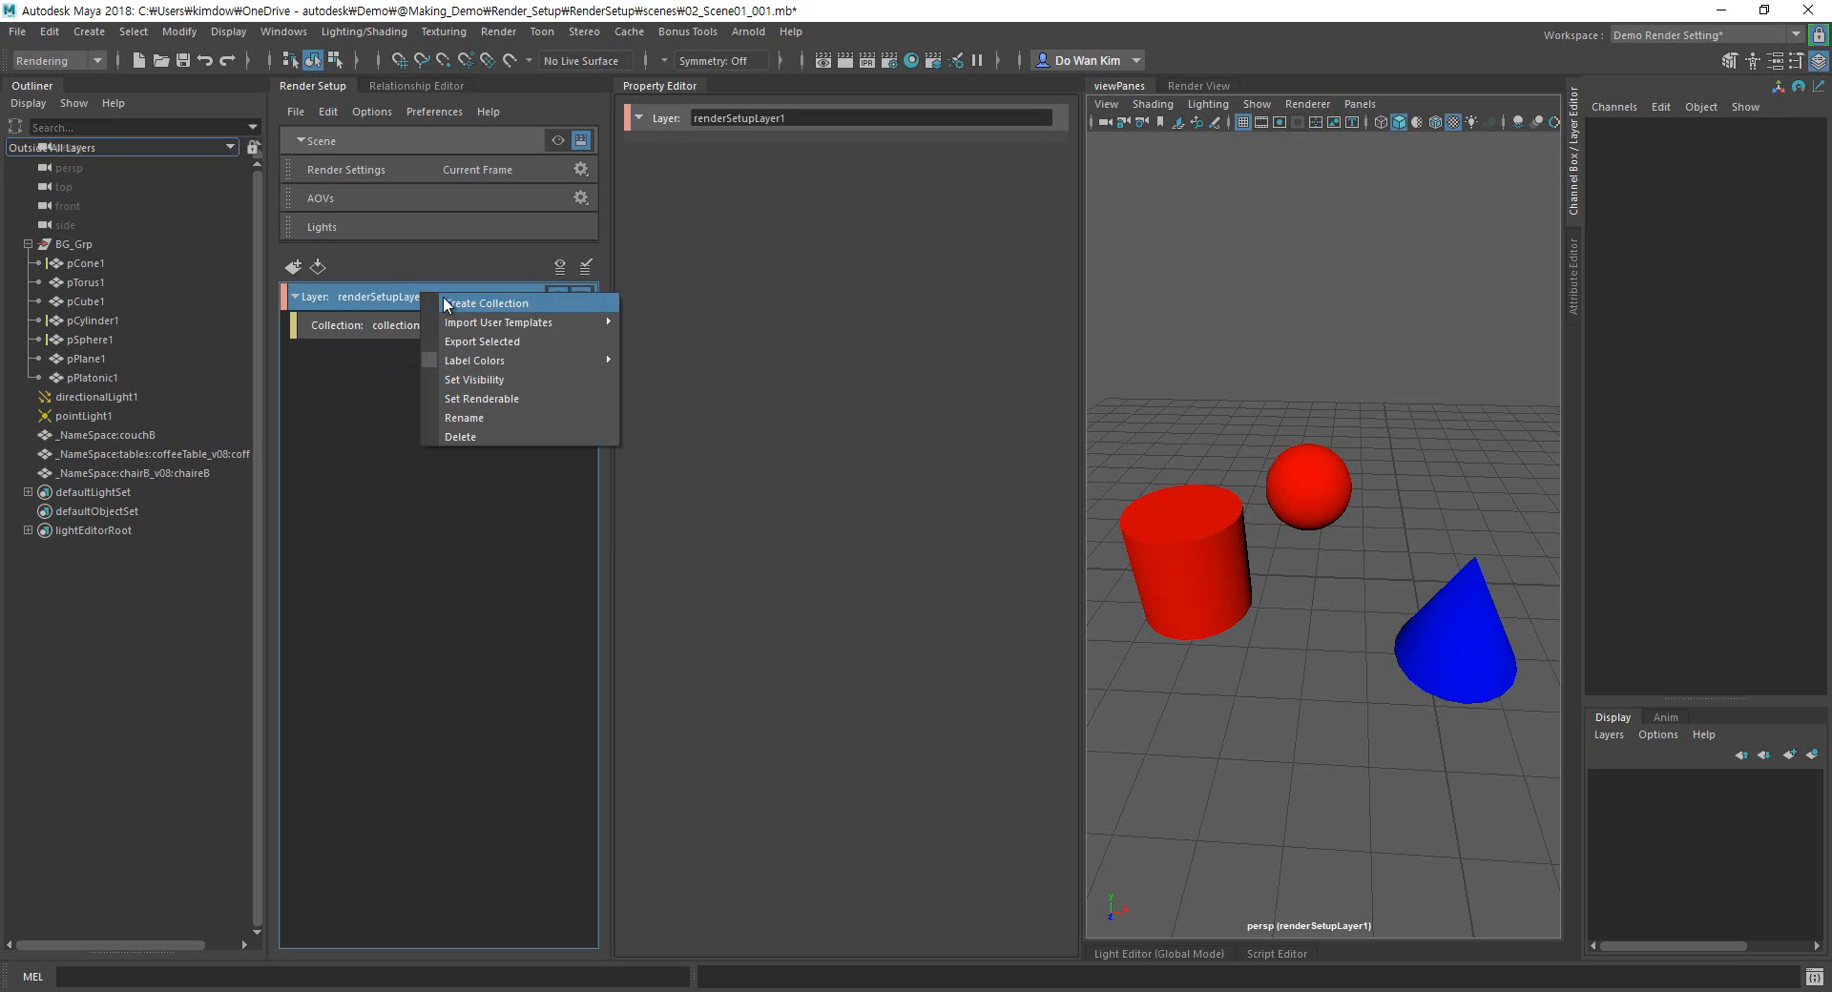
{"action": "left_click", "coordinate": [450, 306]}
{"action": "right_click", "coordinate": [429, 299]}
{"action": "left_click", "coordinate": [445, 305]}
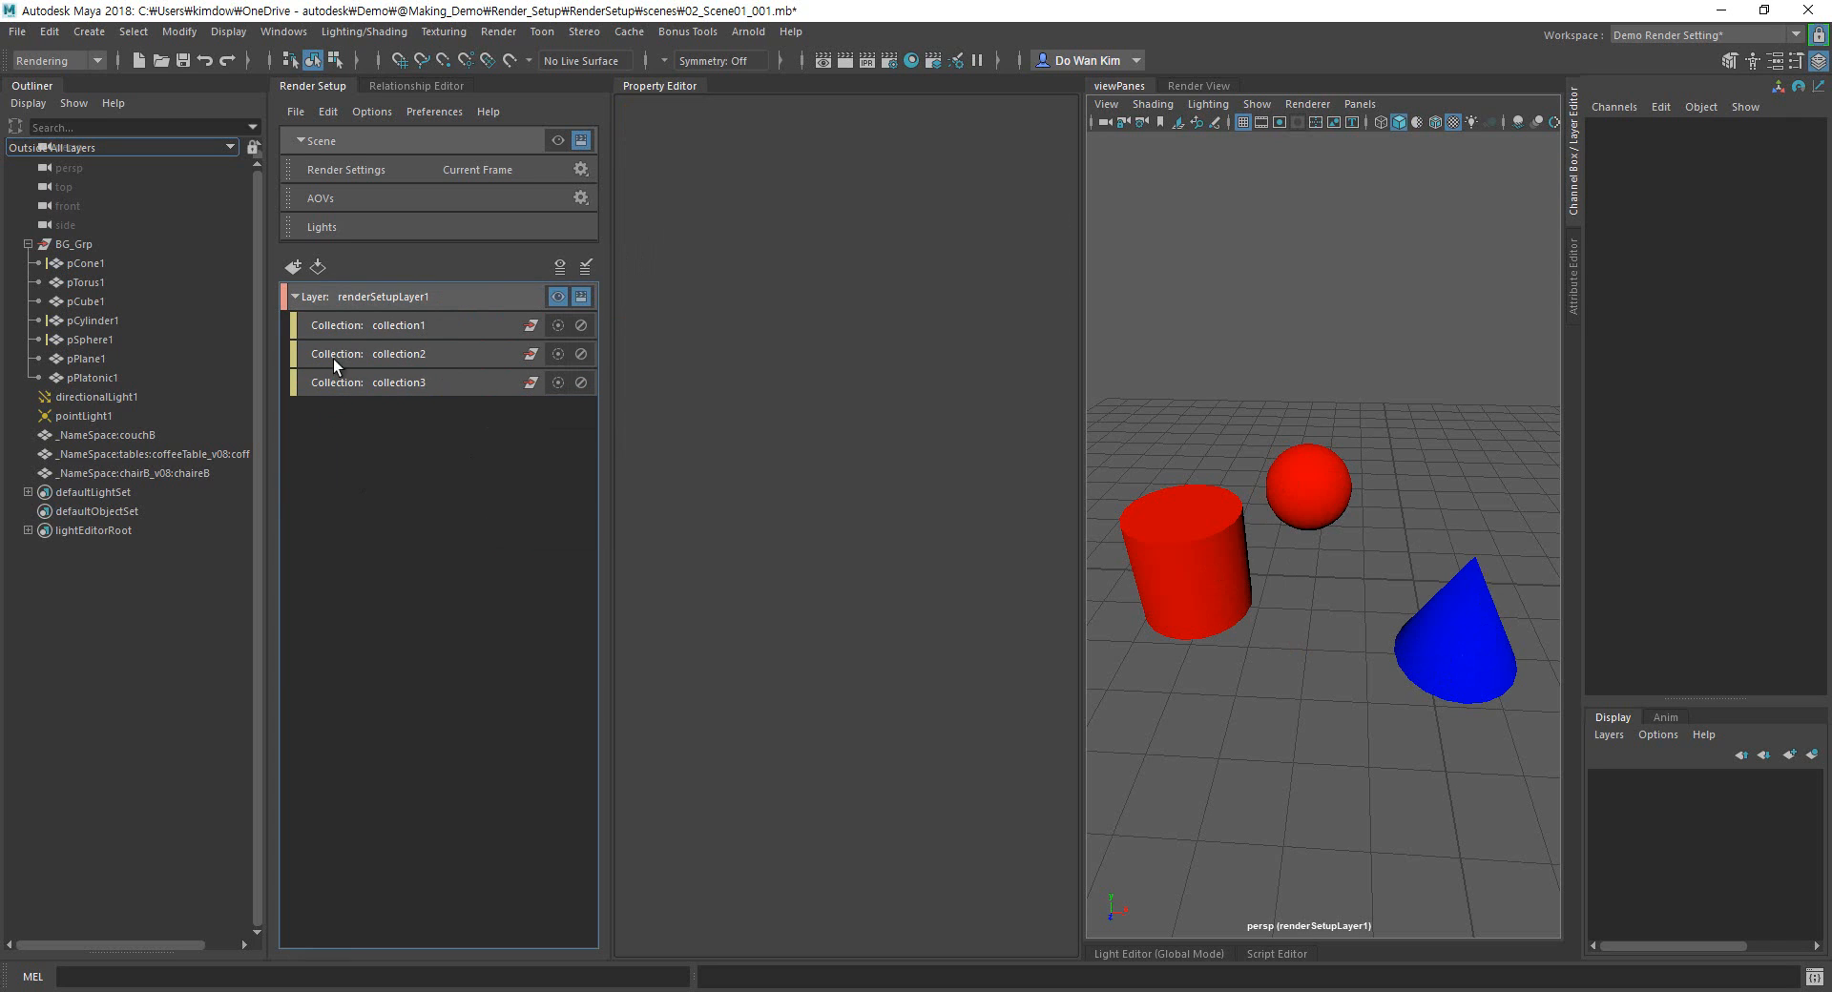
Rename collection1 as R.
{"action": "left_click", "coordinate": [440, 329]}
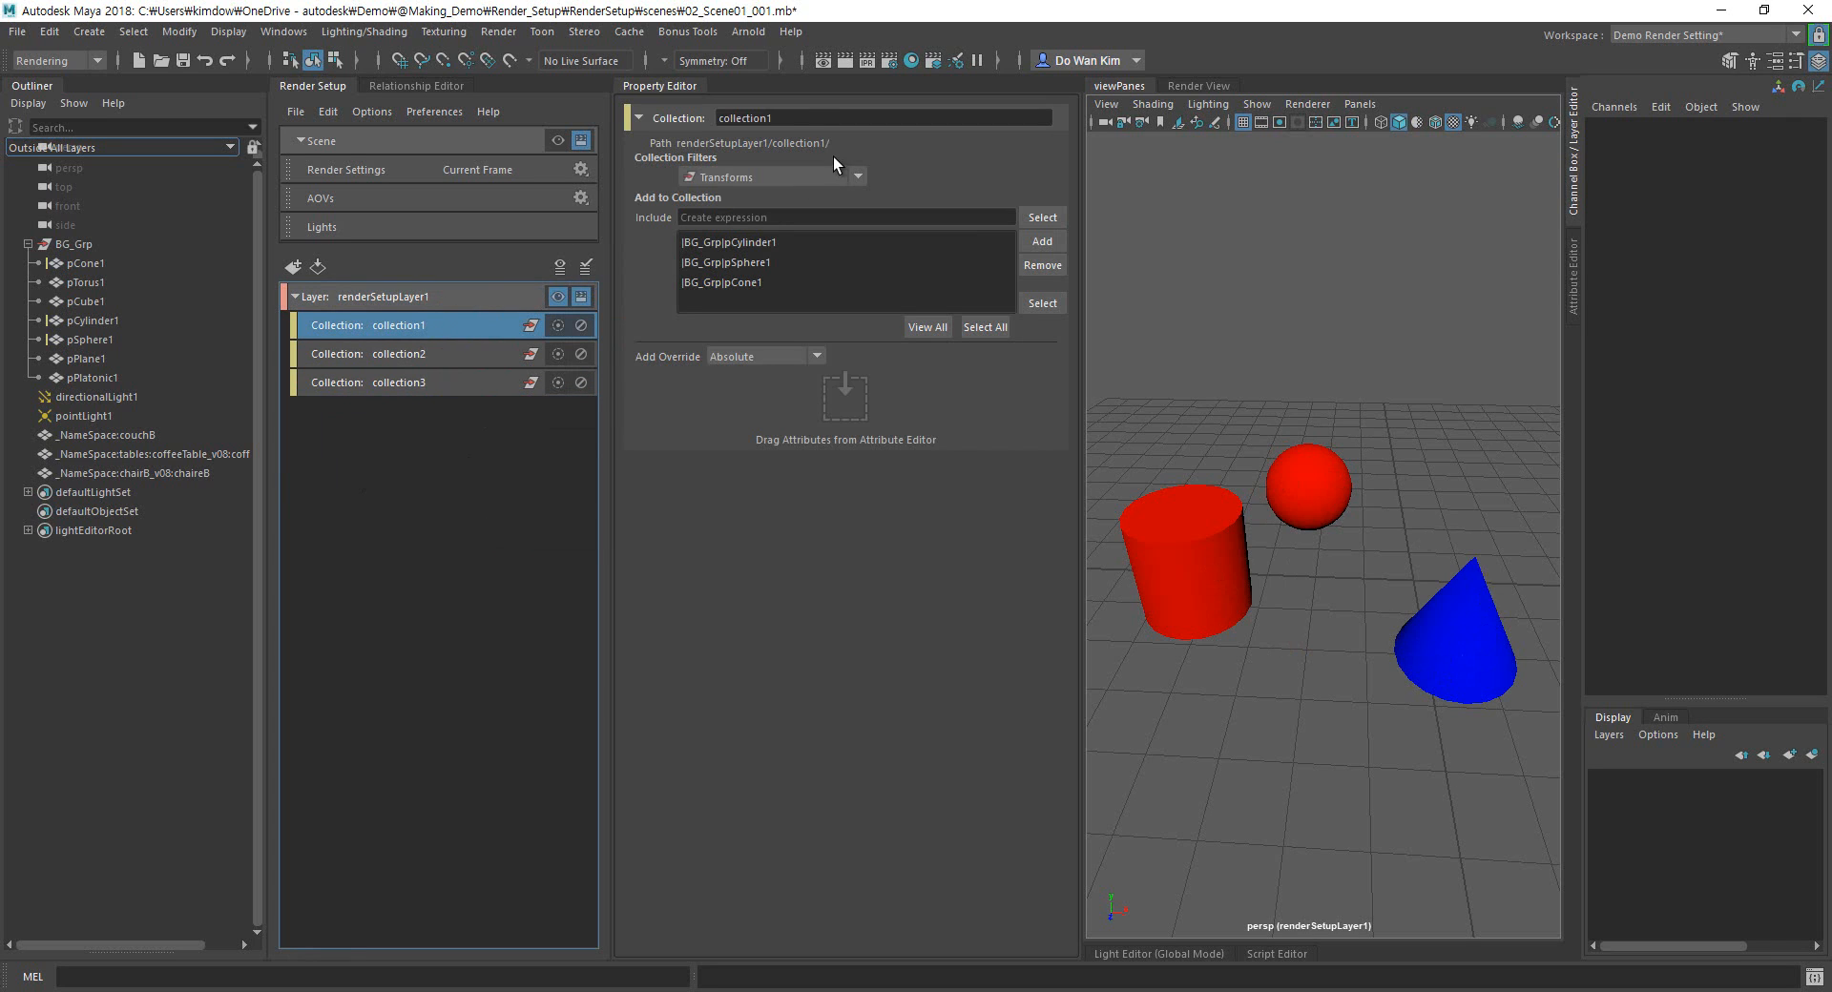
{"action": "left_click_drag", "start_coordinate": [800, 118], "coordinate": [600, 112]}
{"action": "type", "text": "R"}
{"action": "key", "text": "Return"}
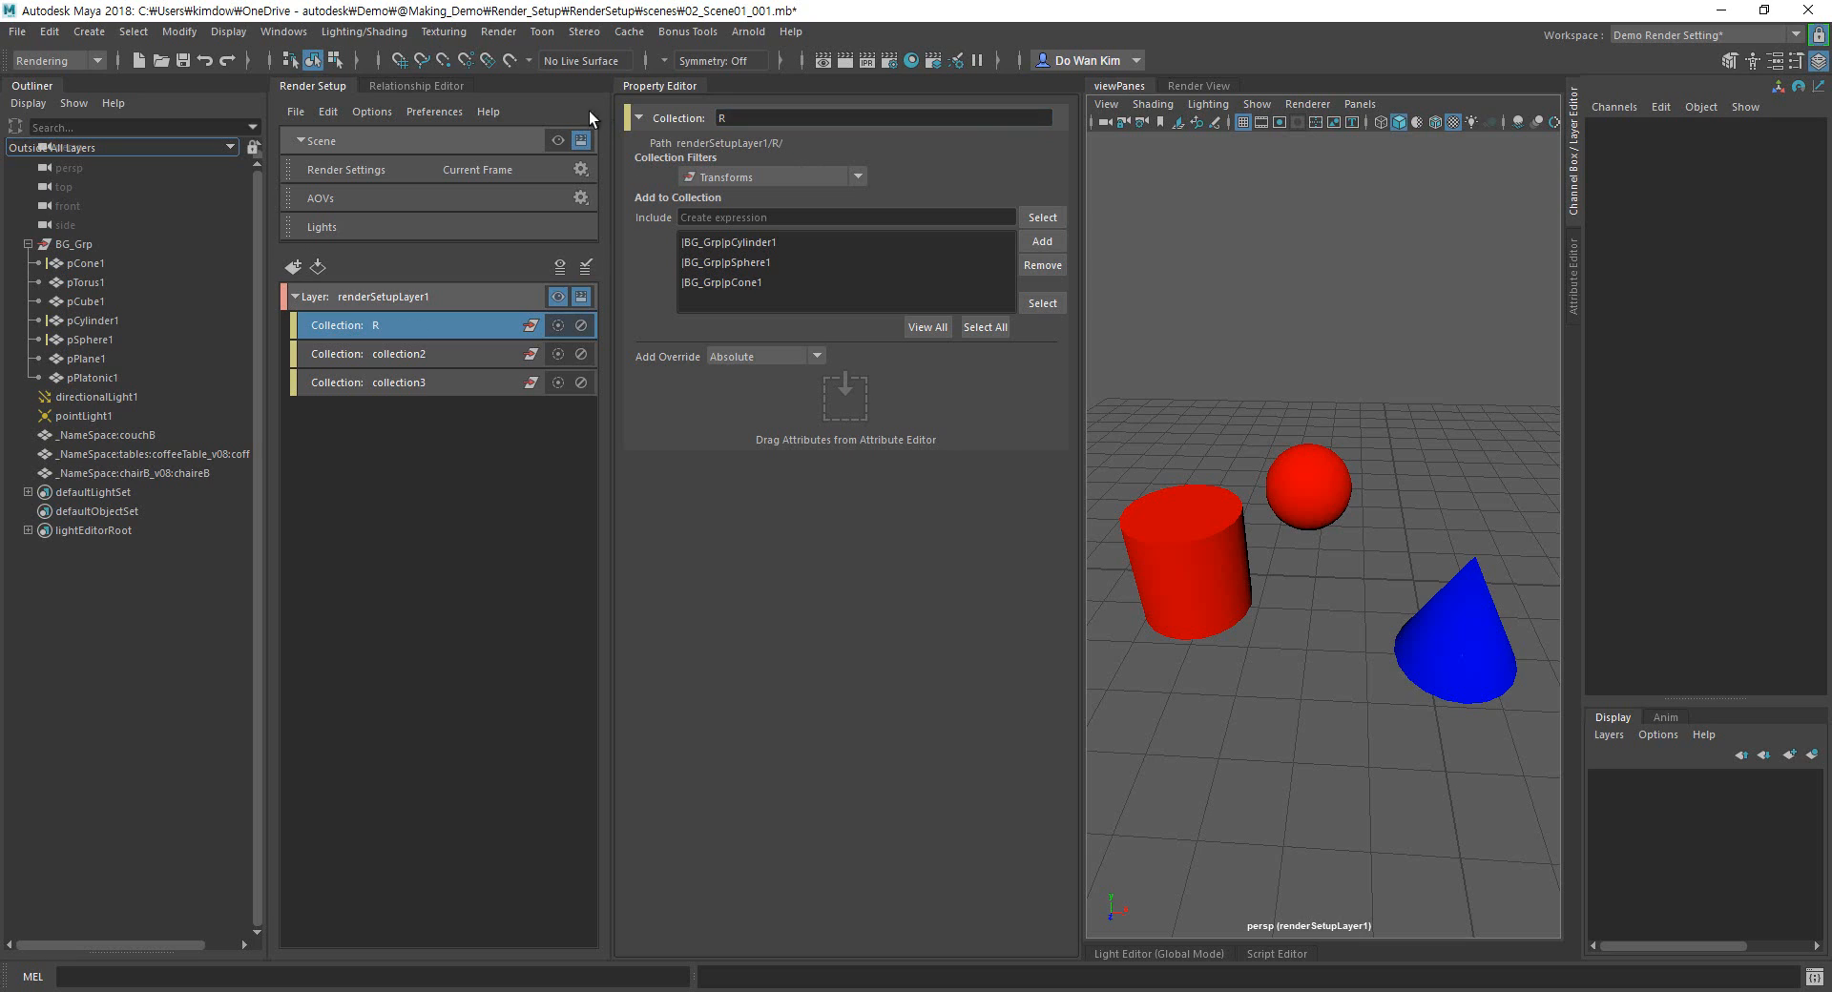
Rename collection2 as B and collection3 as B1.
{"action": "left_click", "coordinate": [468, 355]}
{"action": "left_click_drag", "start_coordinate": [764, 118], "coordinate": [632, 110]}
{"action": "type", "text": "B"}
{"action": "key", "text": "Return"}
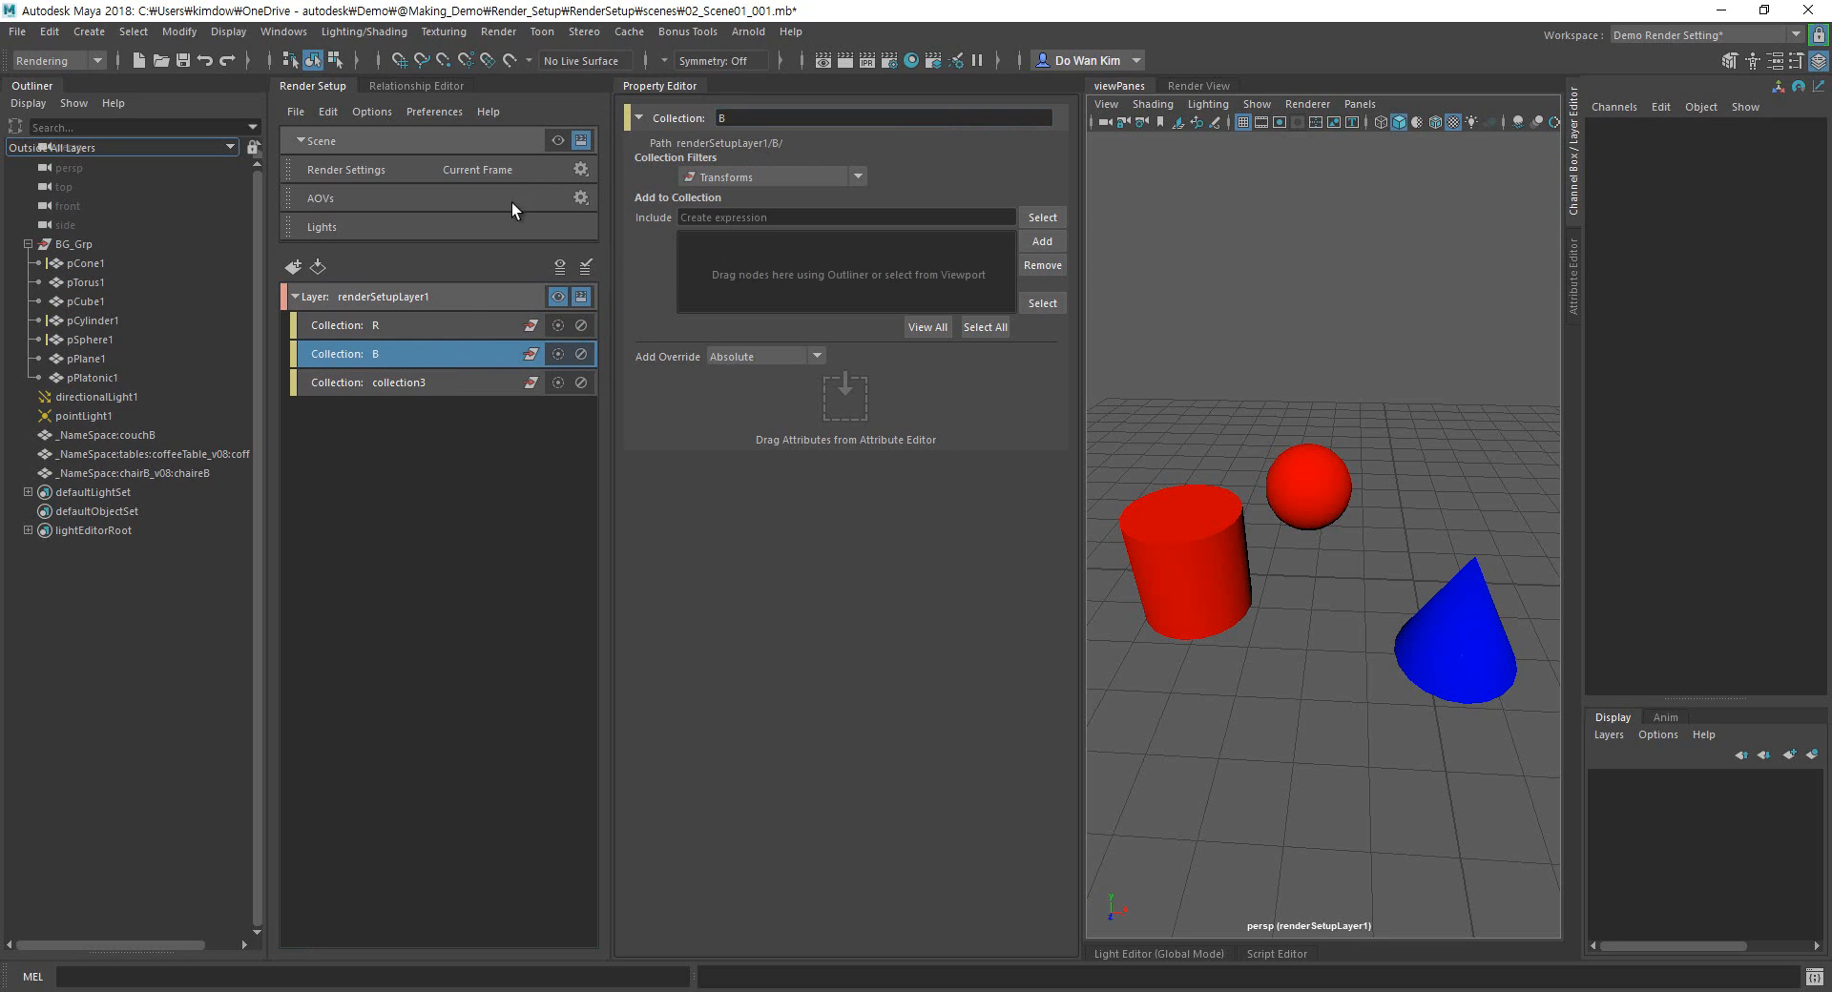
{"action": "left_click", "coordinate": [423, 383]}
{"action": "left_click_drag", "start_coordinate": [753, 118], "coordinate": [546, 125]}
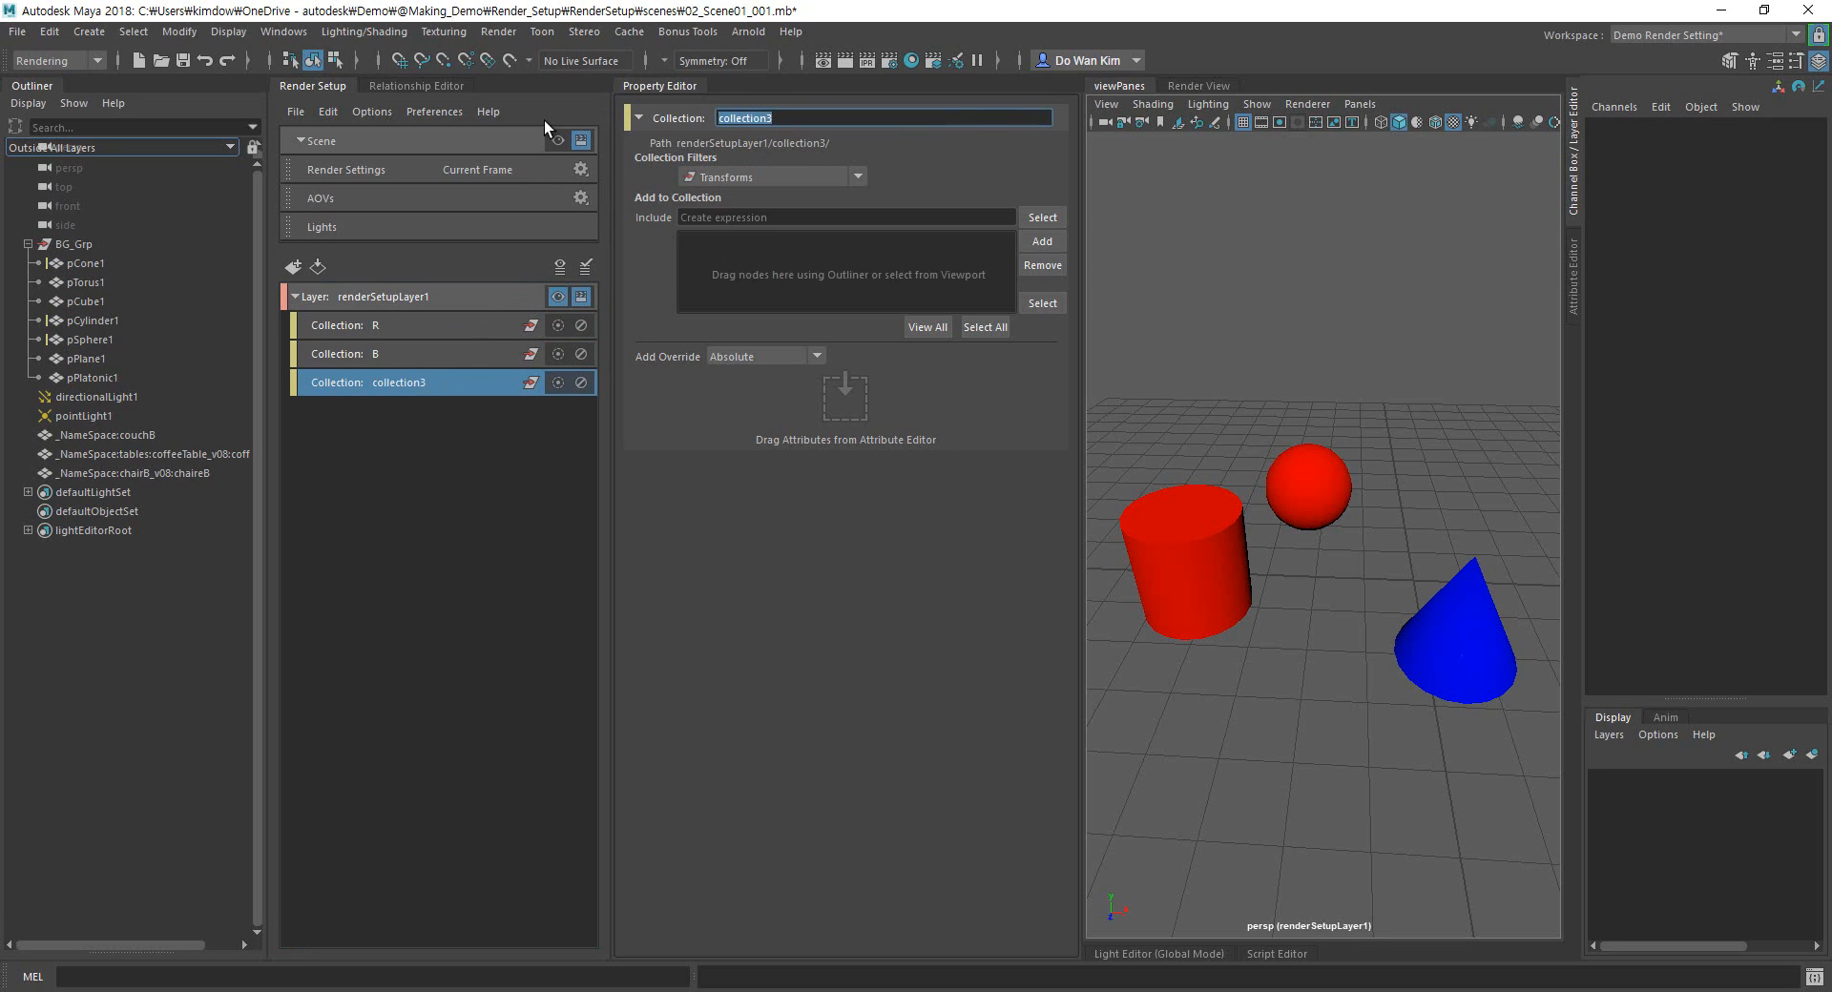
{"action": "type", "text": "B1"}
{"action": "key", "text": "Return"}
Switch to the master layer view and replace collection R's members with only pCone1.
{"action": "left_click", "coordinate": [451, 324]}
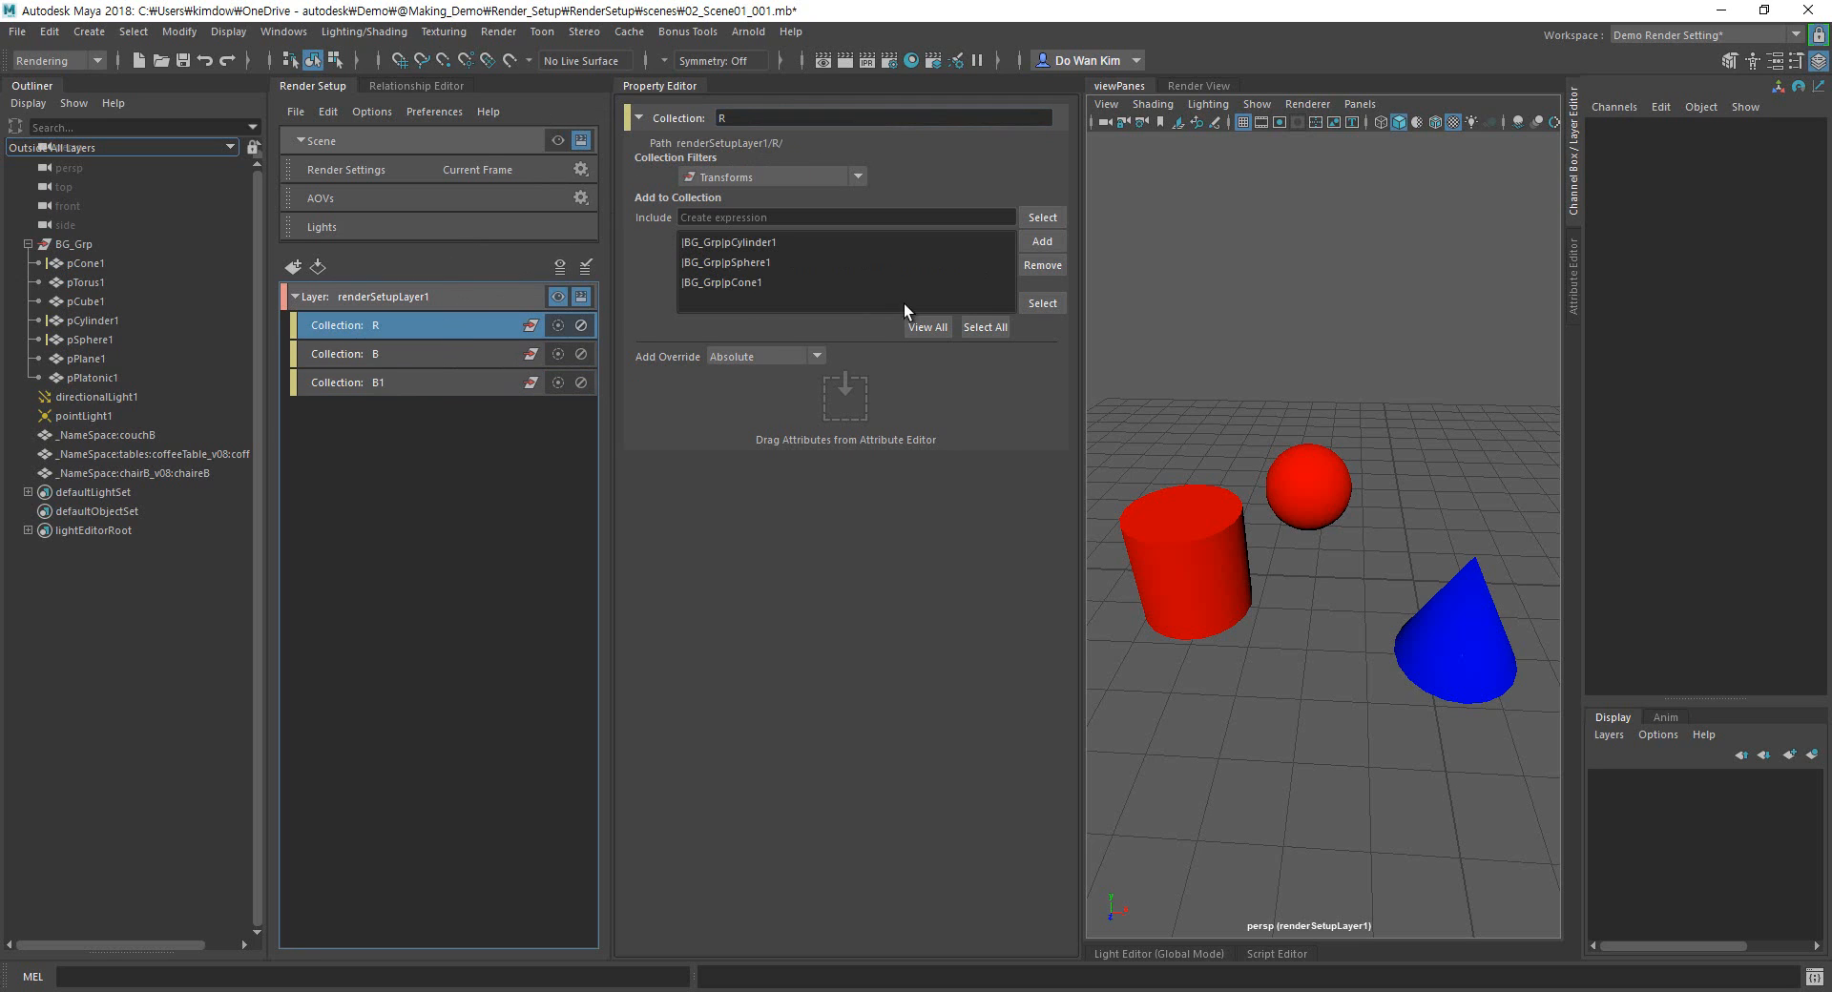
{"action": "left_click", "coordinate": [557, 297]}
{"action": "left_click_drag", "start_coordinate": [792, 242], "coordinate": [789, 296]}
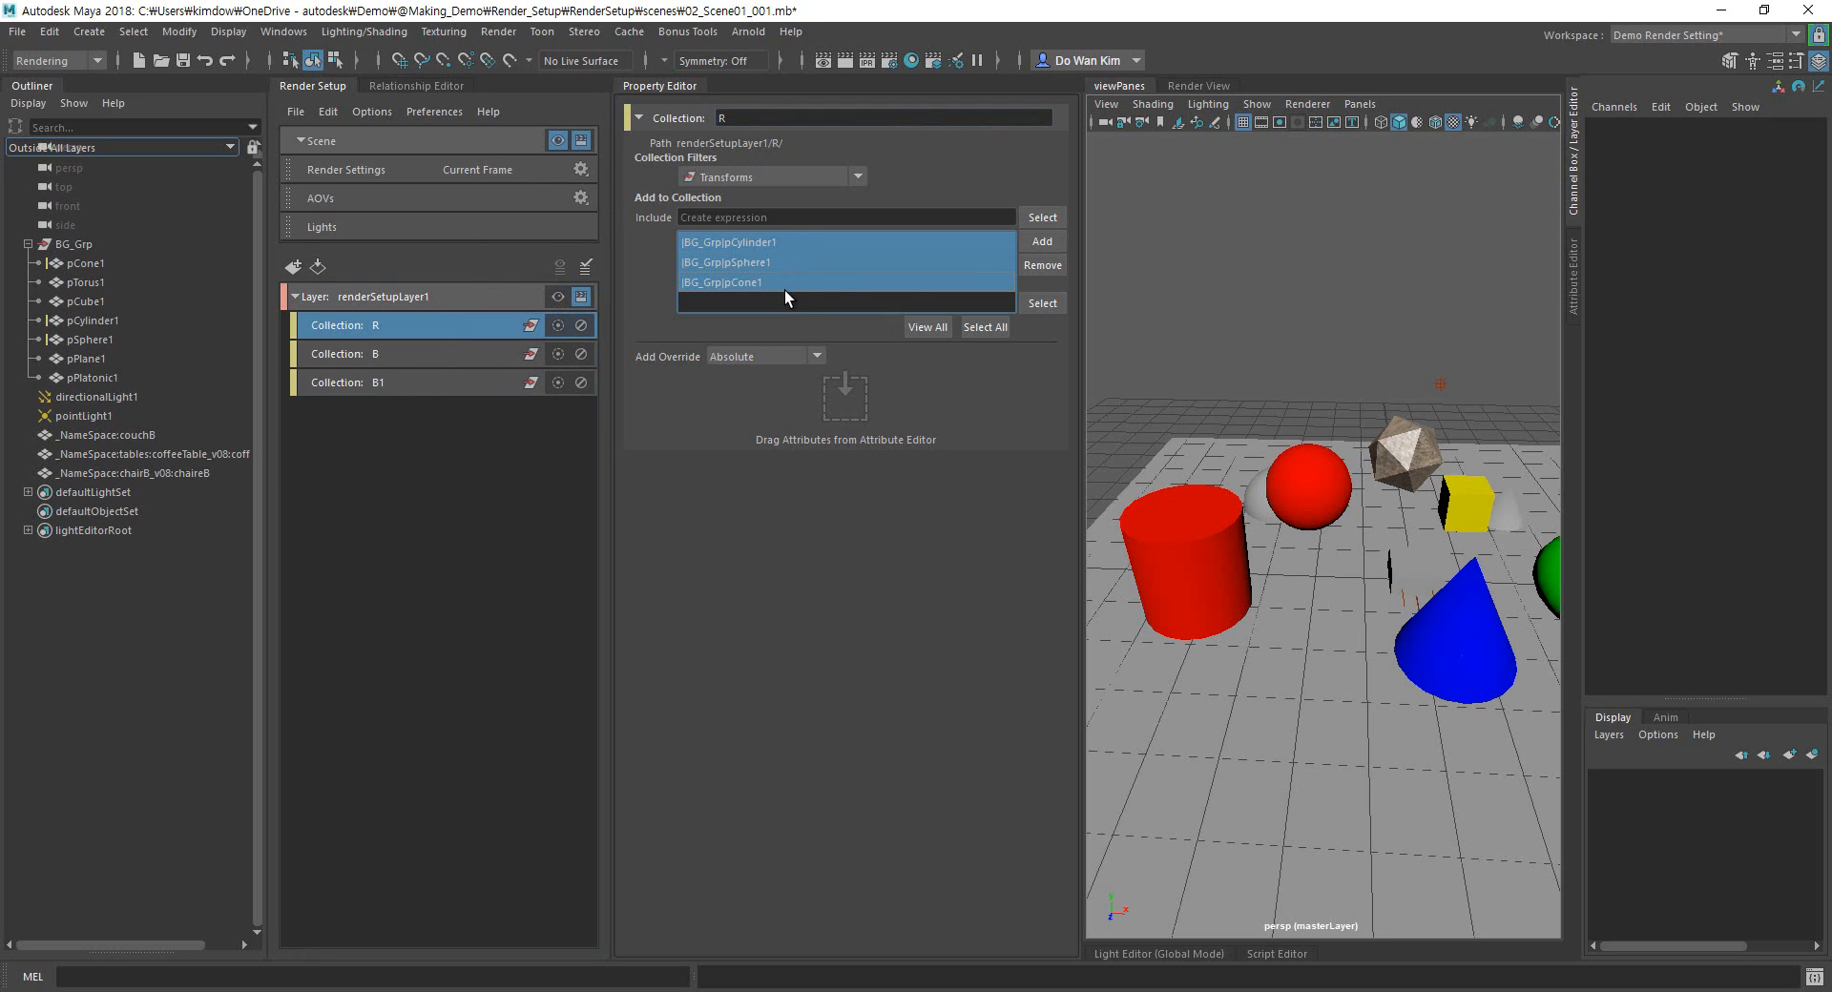
{"action": "left_click", "coordinate": [1043, 266]}
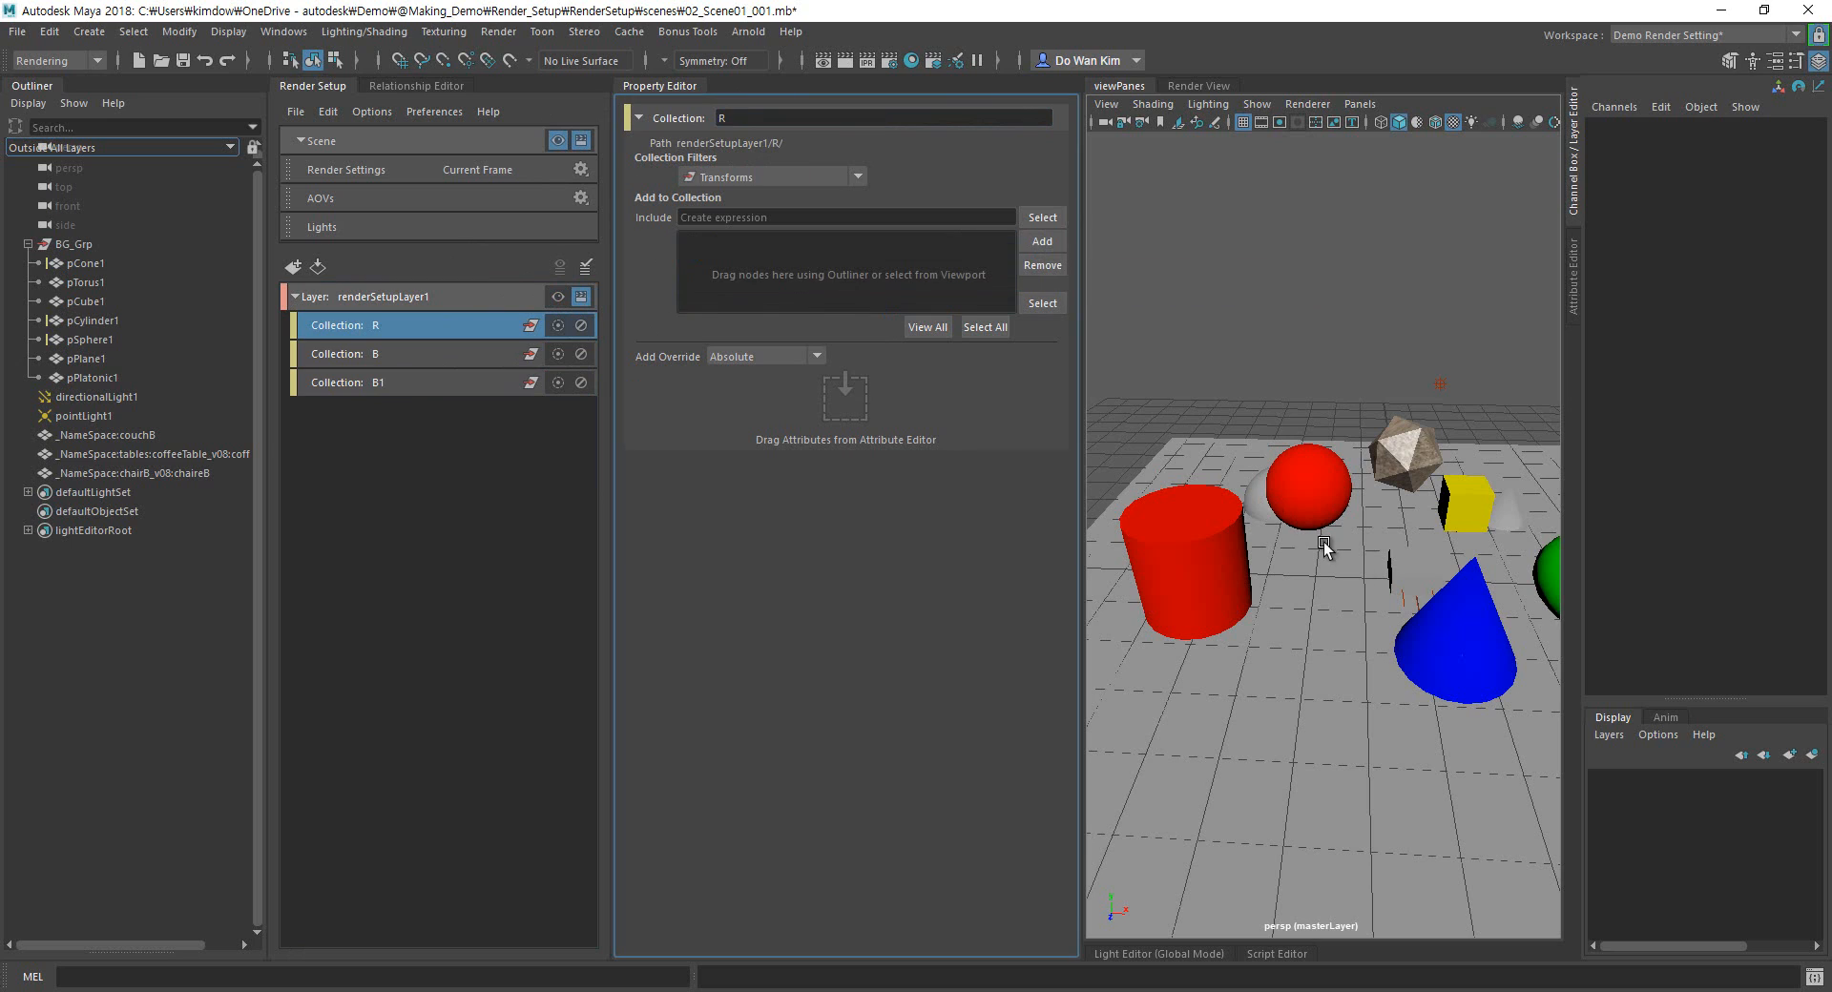
{"action": "left_click", "coordinate": [1445, 632]}
{"action": "left_click", "coordinate": [1043, 242]}
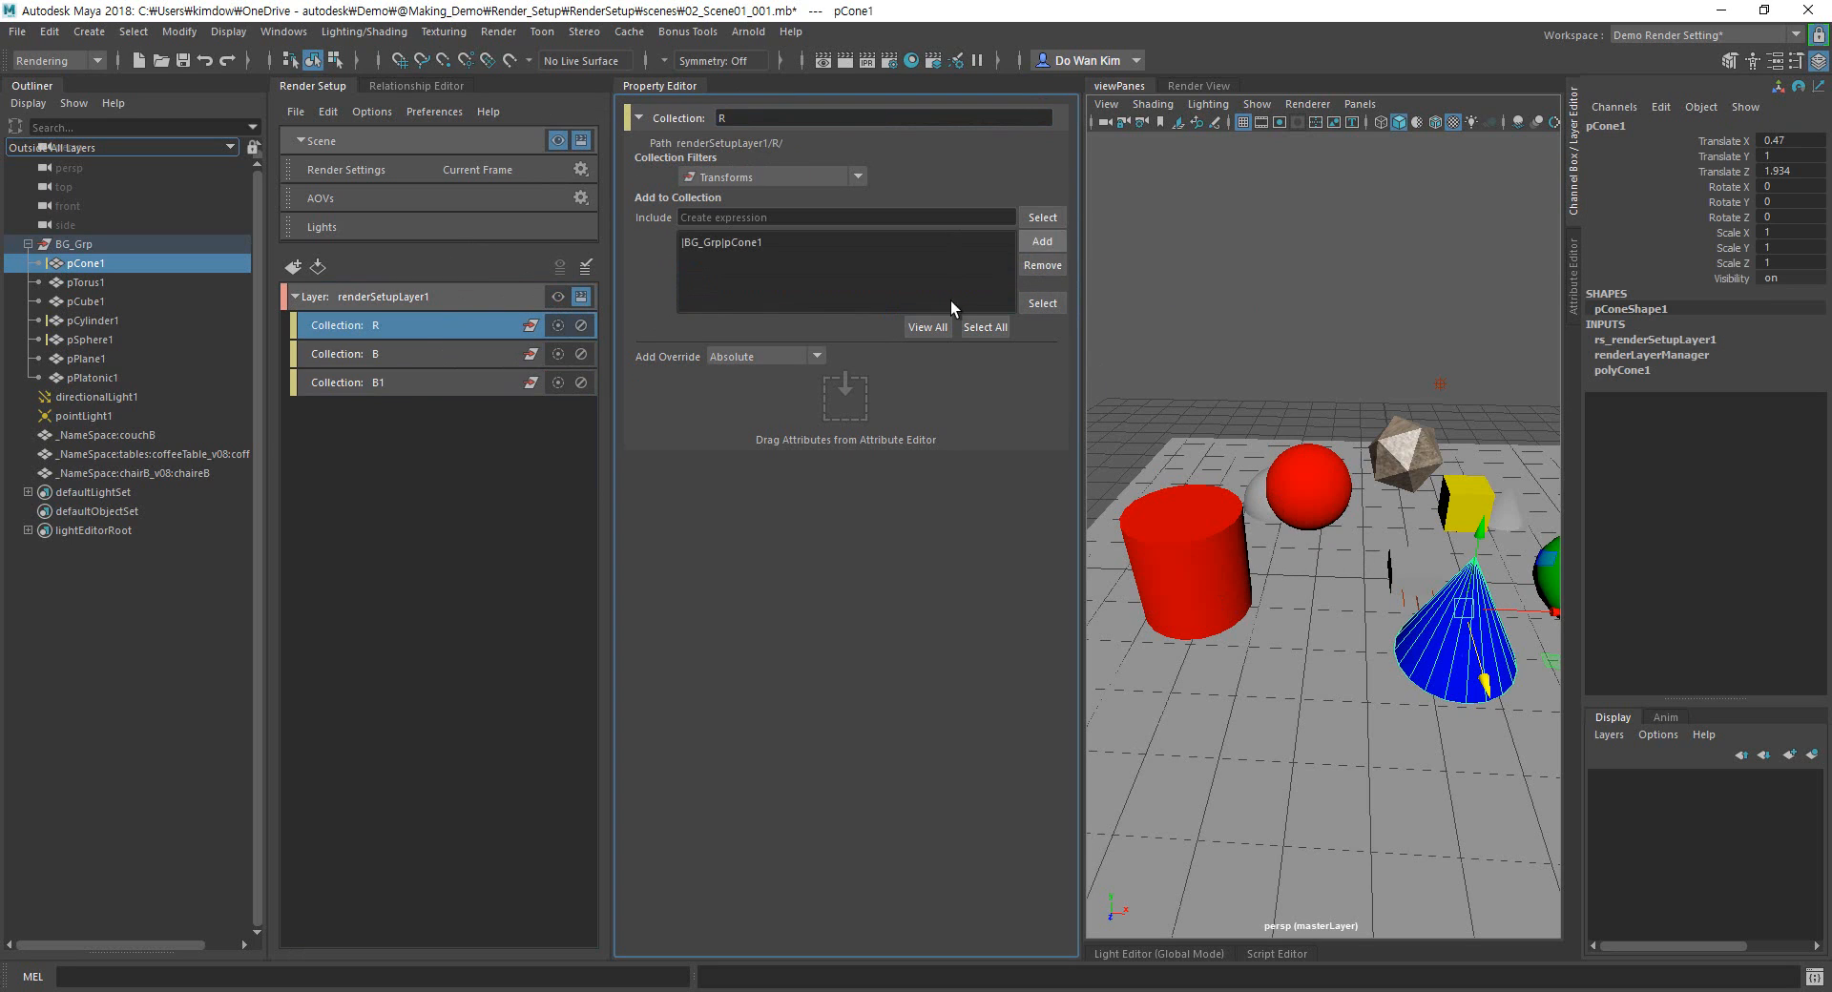
Add pSphere1 to collection B.
{"action": "left_click", "coordinate": [1331, 494]}
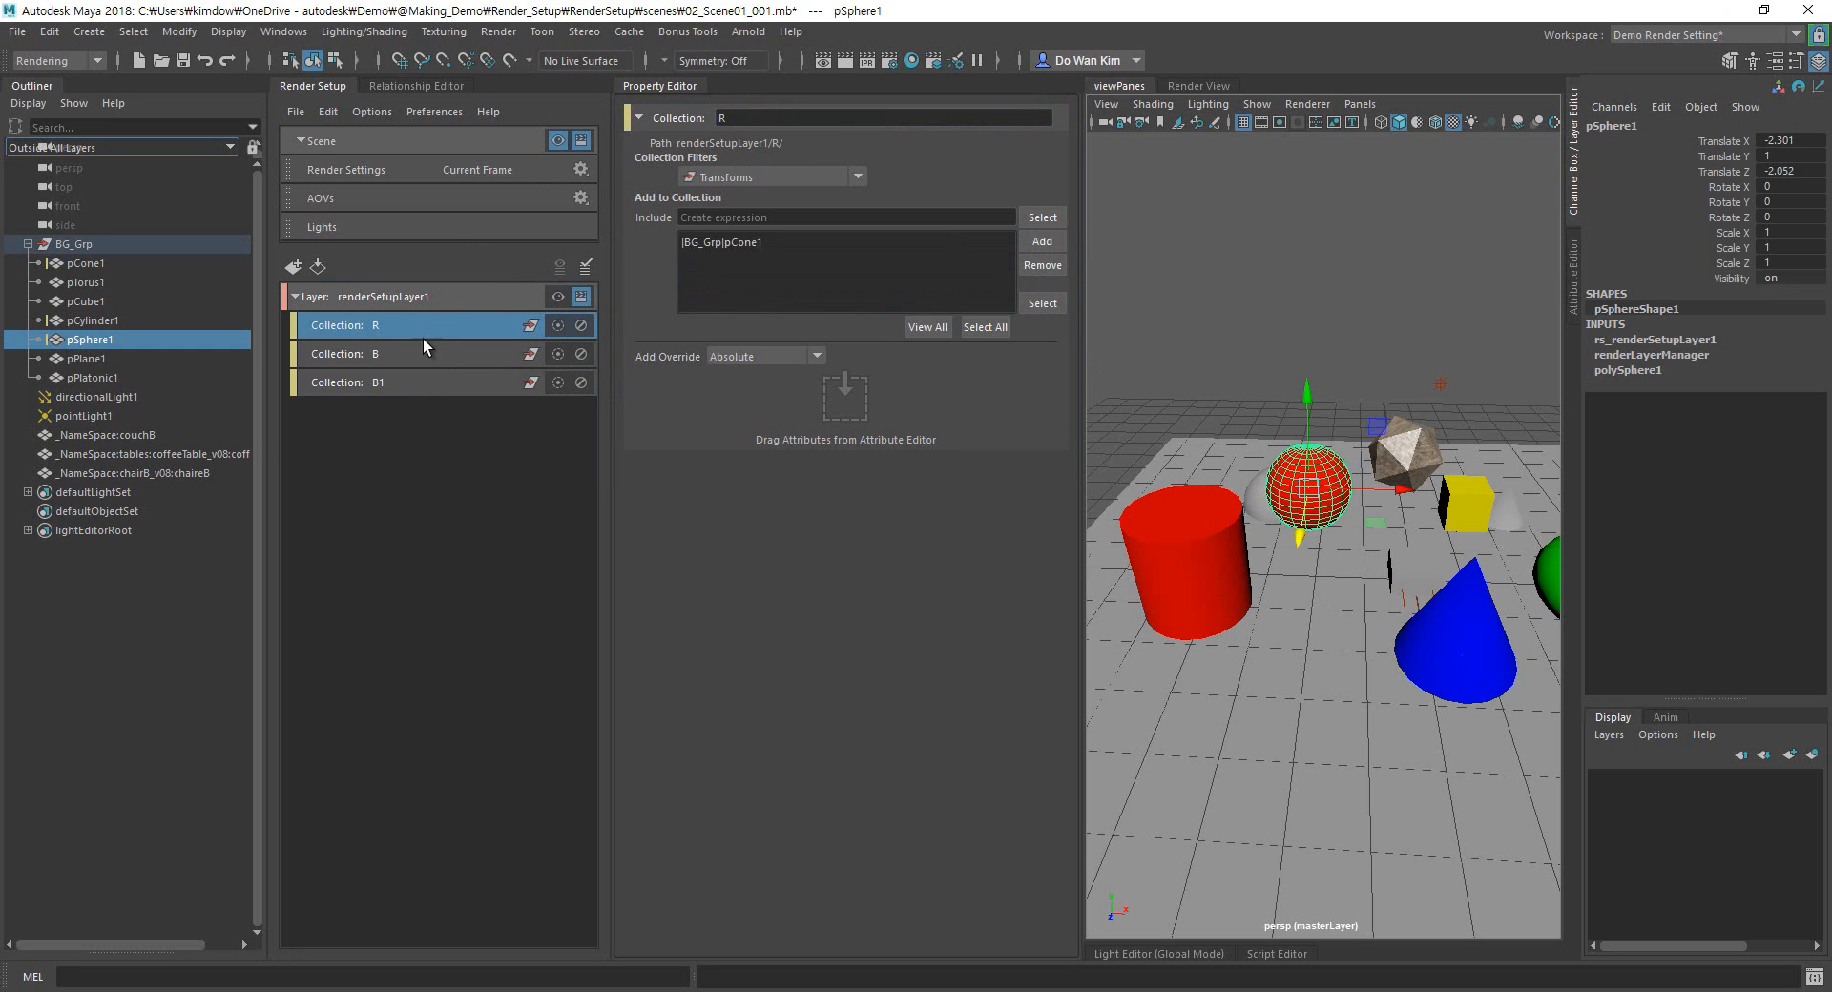
{"action": "left_click", "coordinate": [396, 354]}
{"action": "left_click", "coordinate": [1043, 241]}
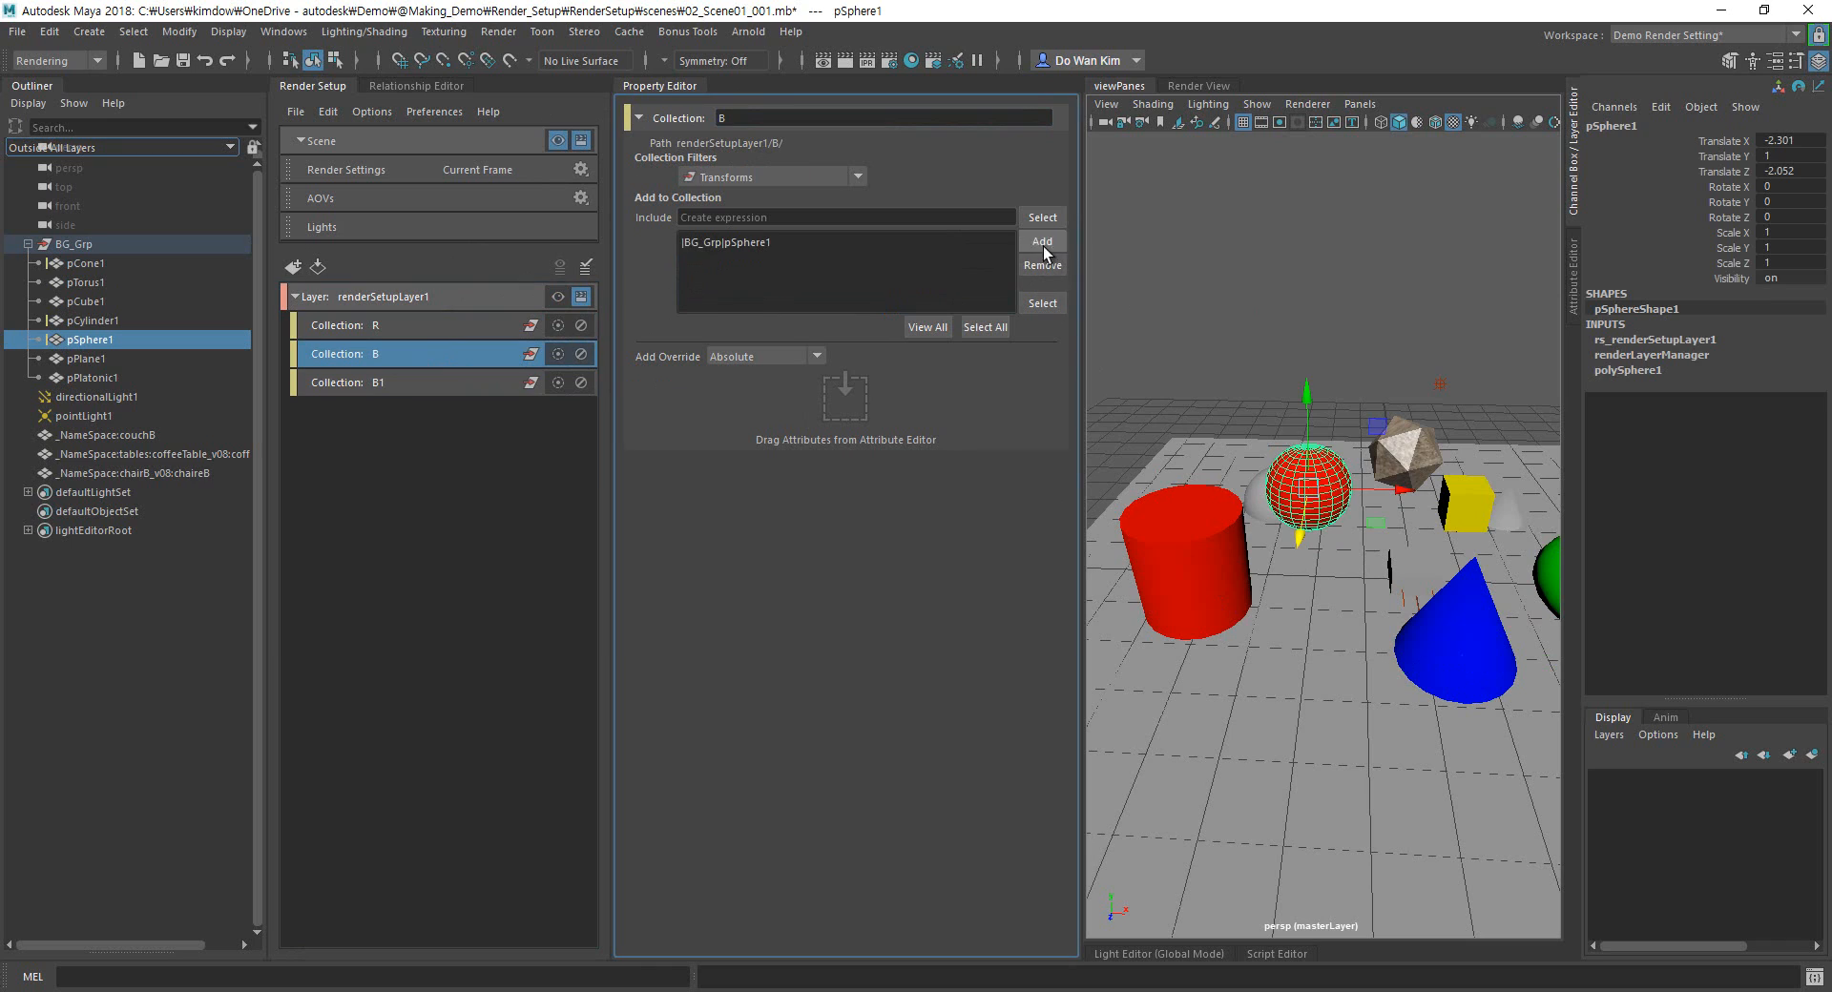
Select pCylinder1 in the scene and rename the sphere's collection B as G.
{"action": "left_click", "coordinate": [1183, 550]}
{"action": "left_click", "coordinate": [452, 389]}
{"action": "left_click_drag", "start_coordinate": [807, 115], "coordinate": [557, 100]}
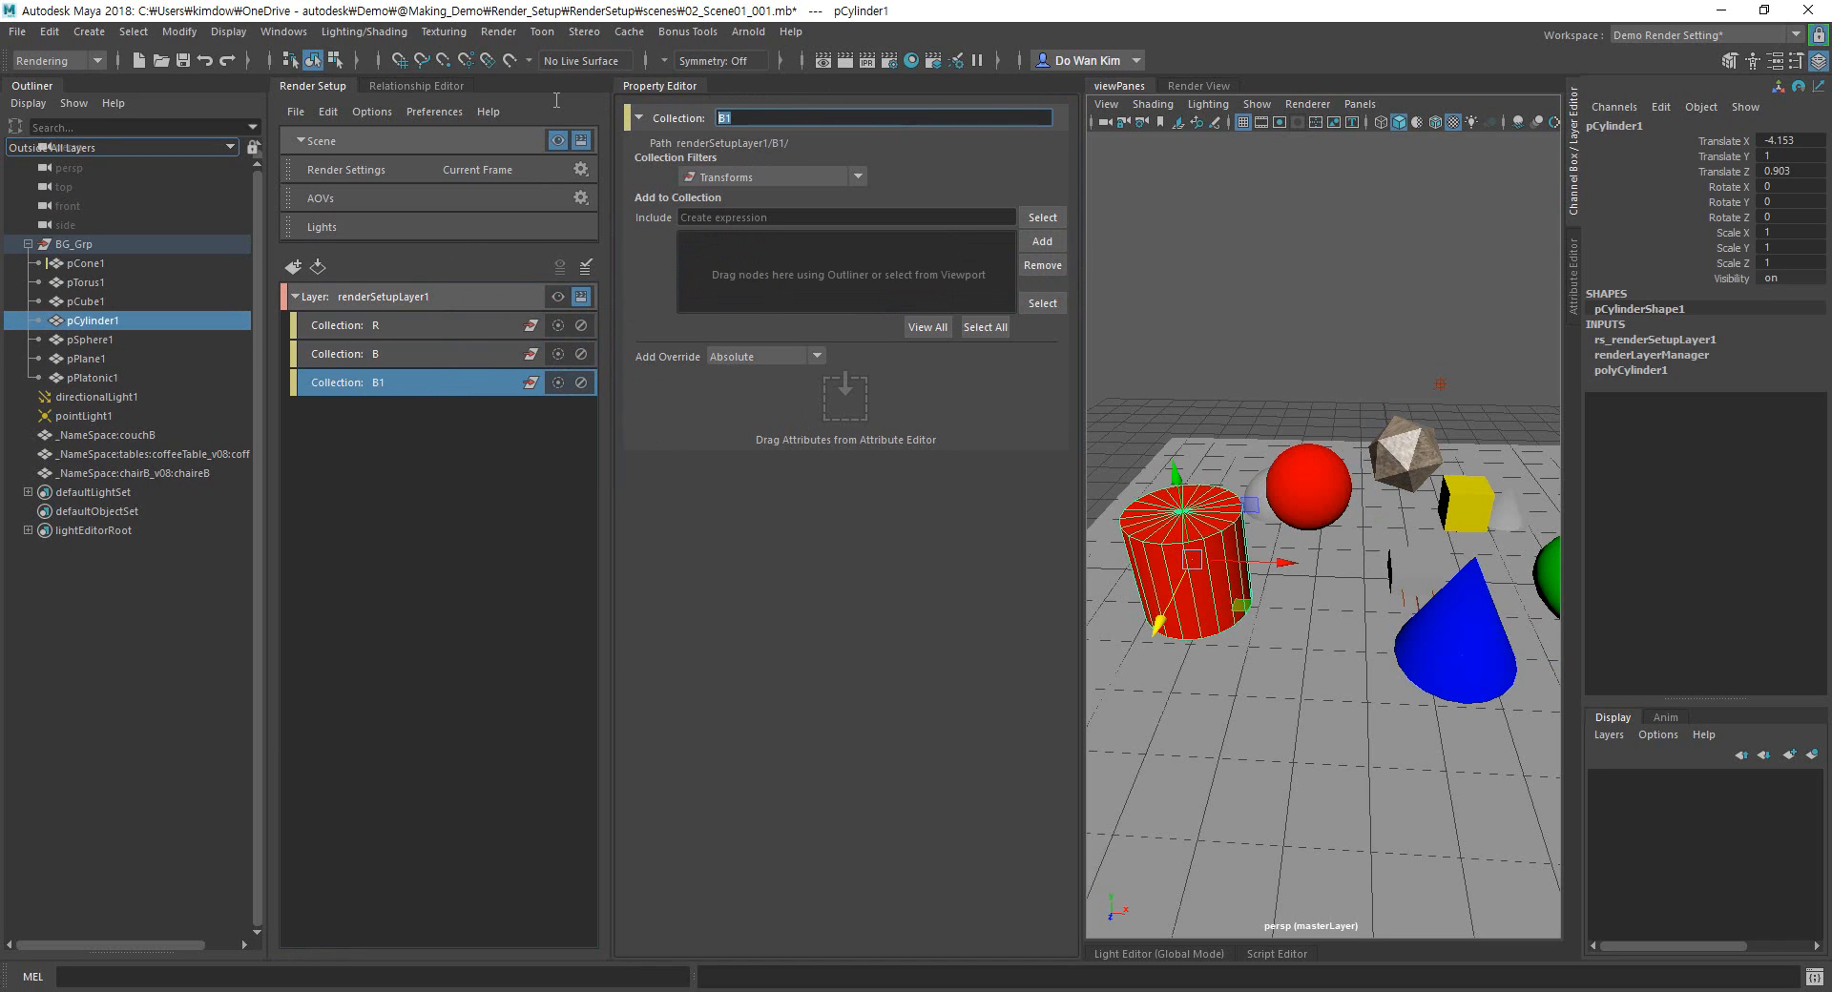
{"action": "left_click", "coordinate": [475, 353]}
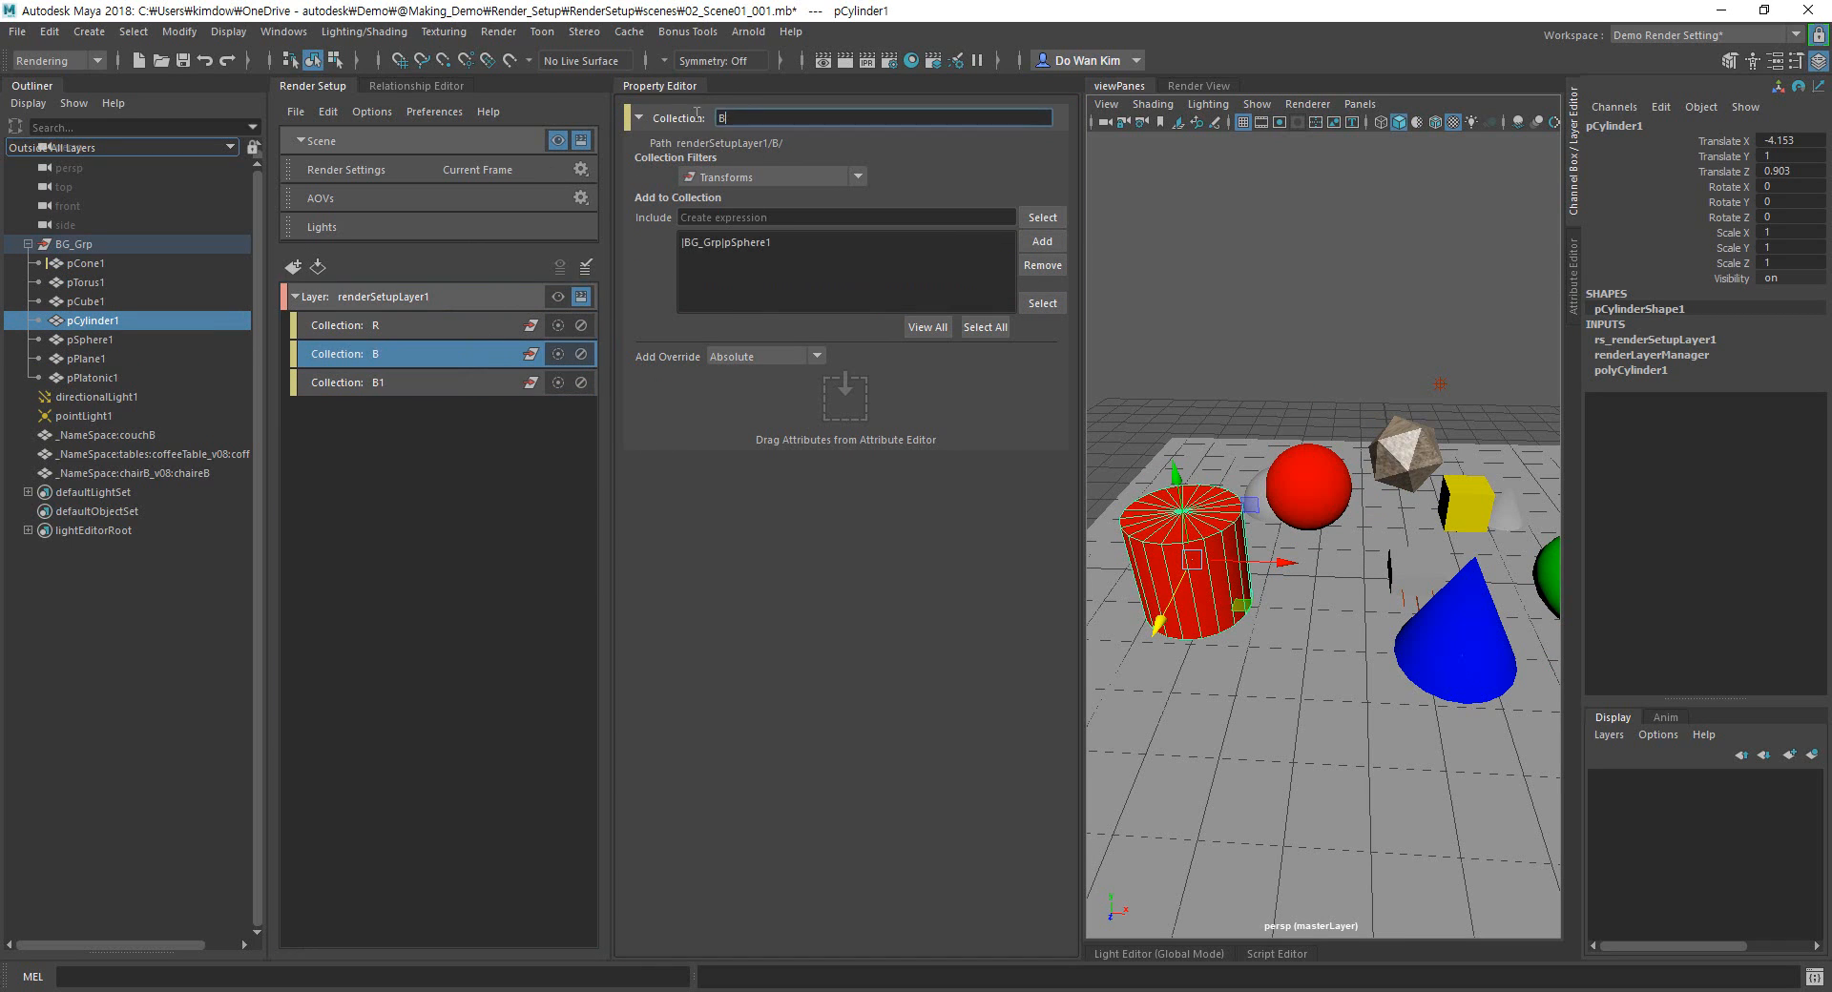
{"action": "type", "text": "G"}
Rename collection B1 as B and add pCylinder1 to it.
{"action": "left_click", "coordinate": [435, 385]}
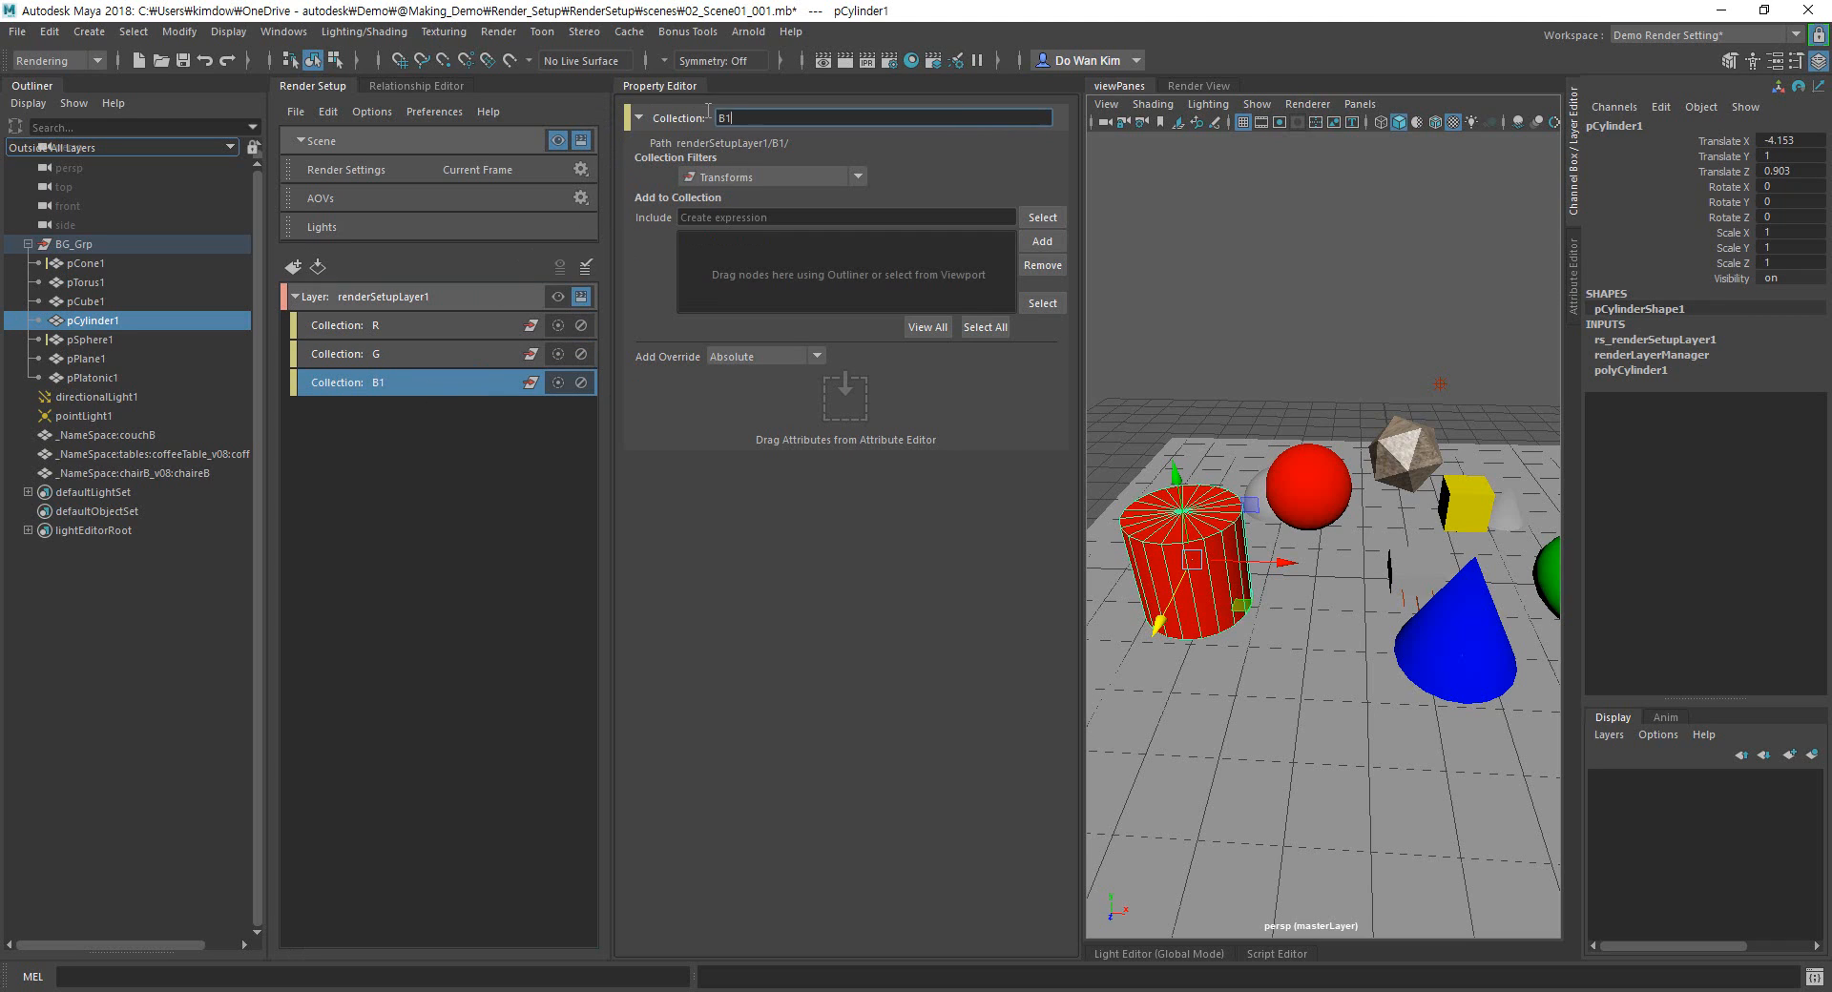
{"action": "type", "text": "B"}
{"action": "key", "text": "Return"}
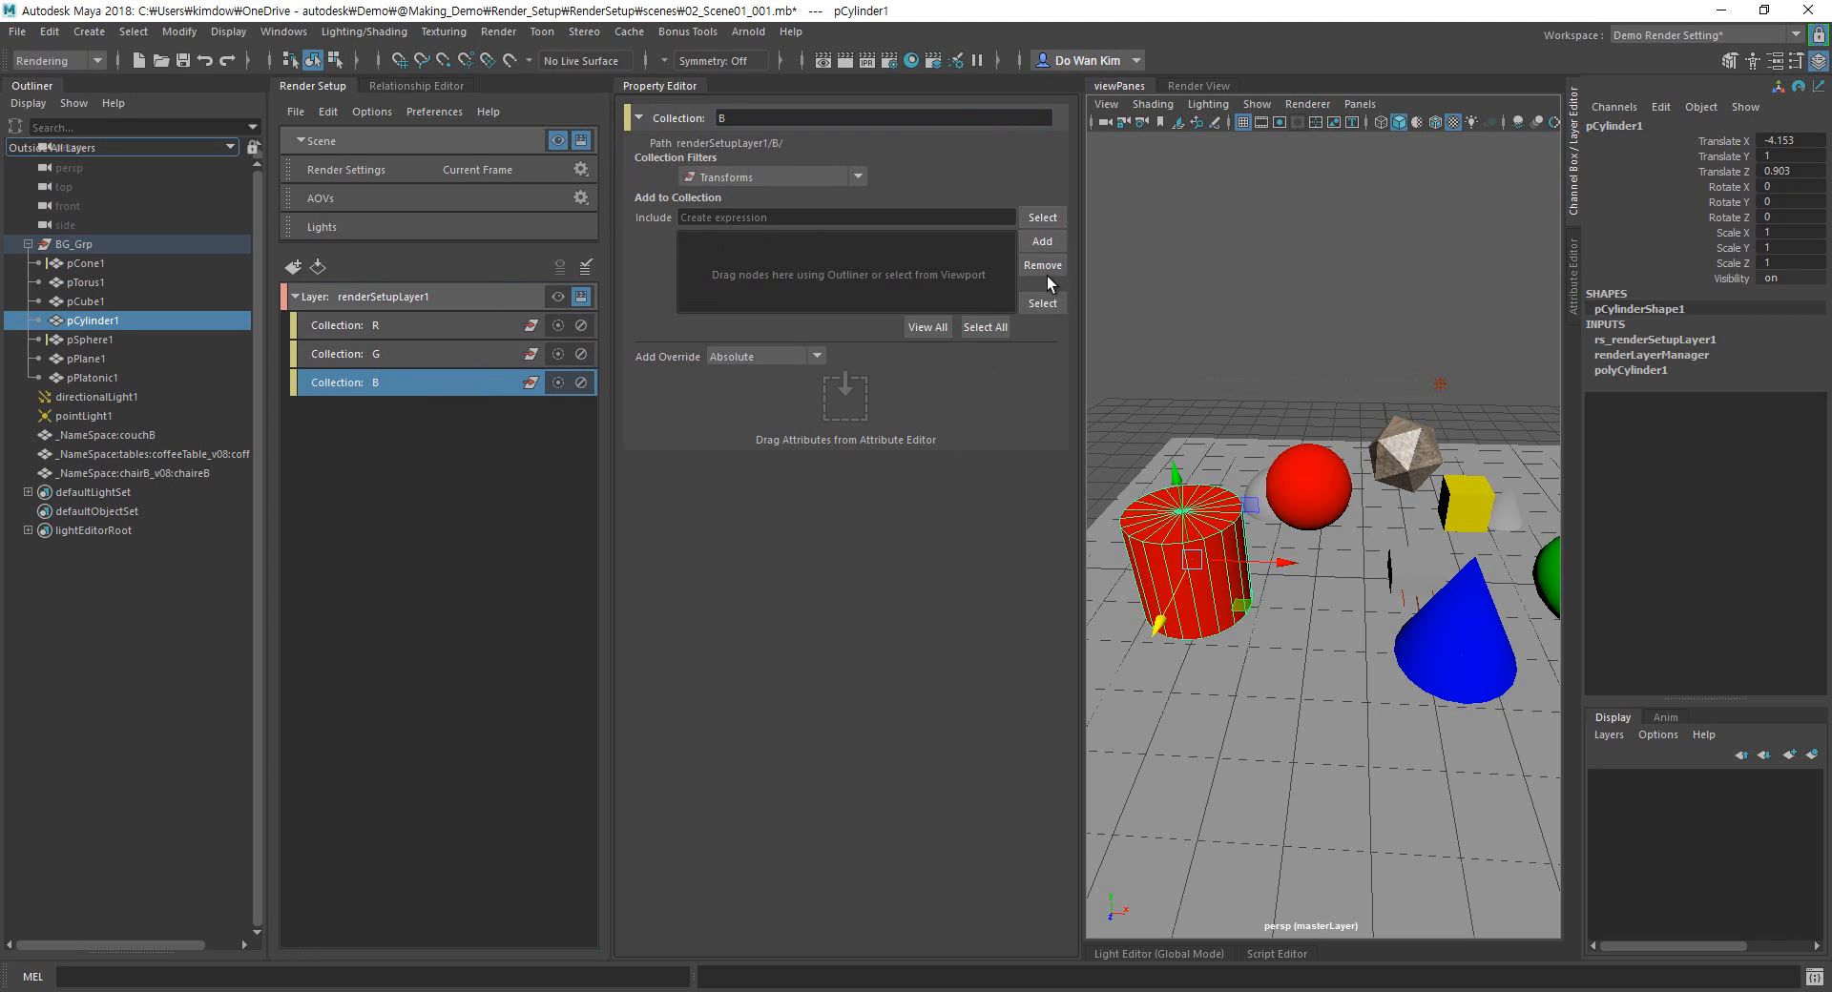
{"action": "left_click", "coordinate": [1042, 244]}
Make renderSetupLayer1 visible and review the members of collections R, G and B.
{"action": "left_click", "coordinate": [557, 297]}
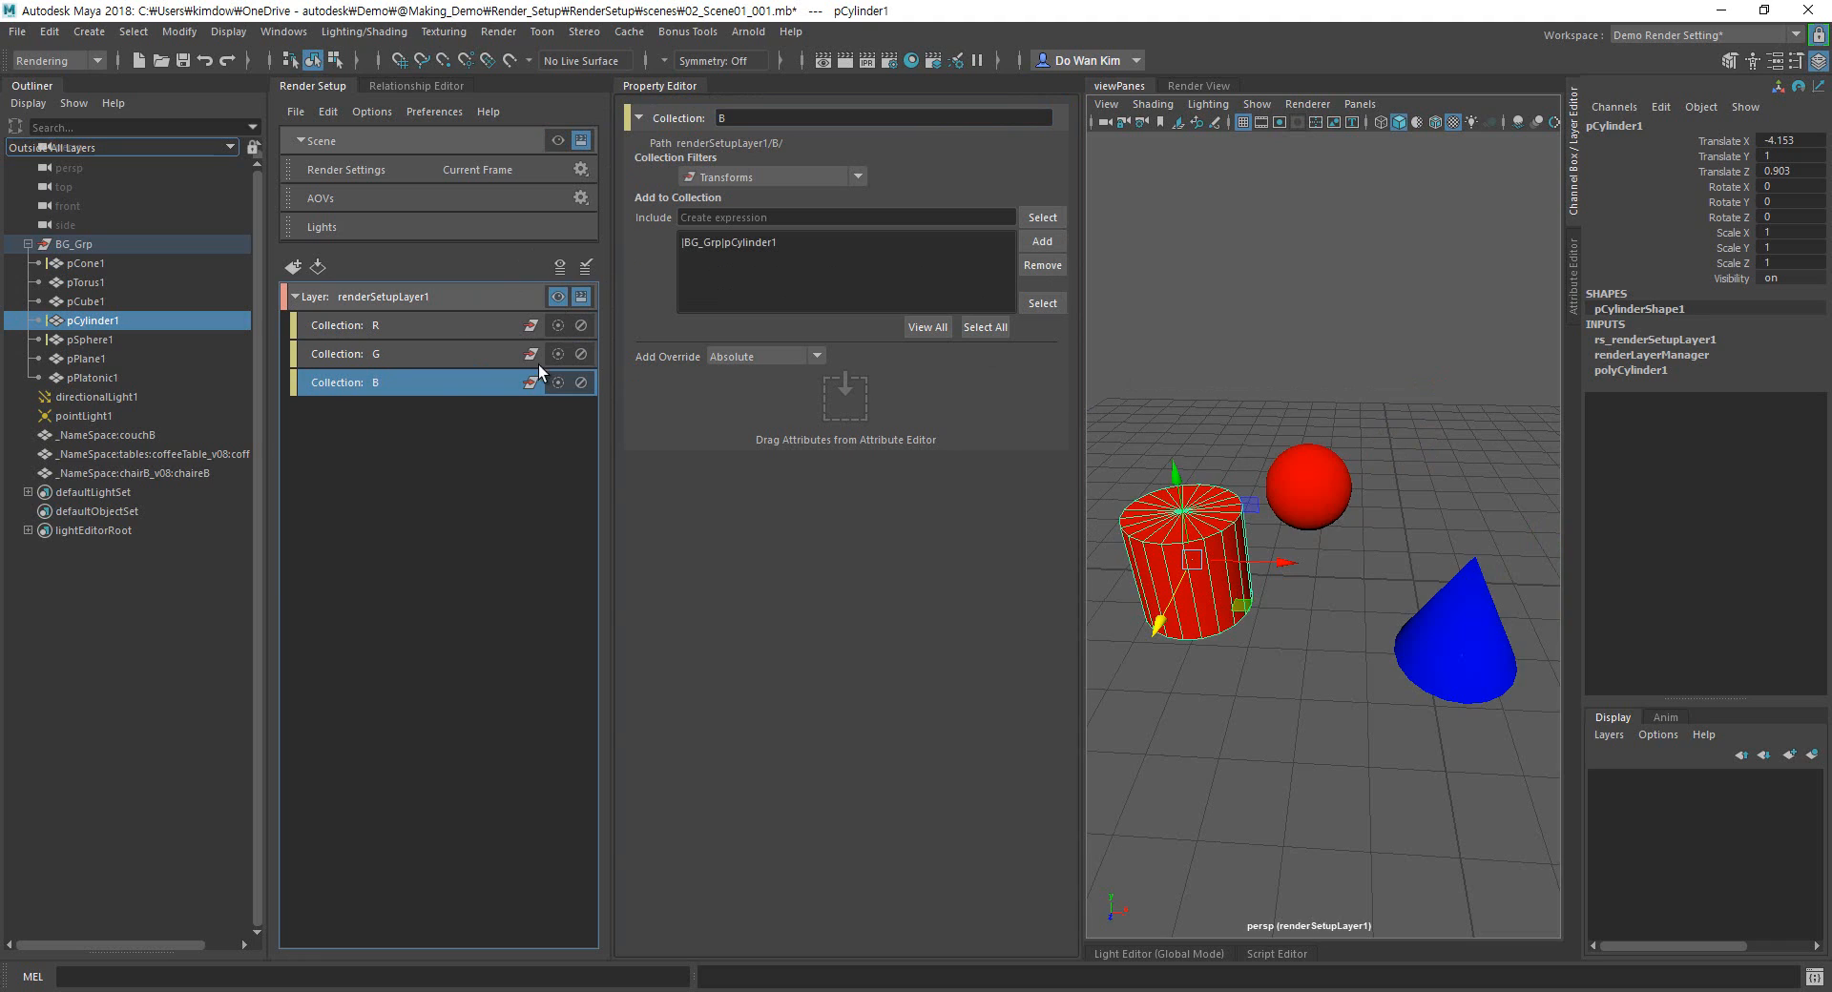
{"action": "left_click", "coordinate": [492, 331]}
{"action": "left_click", "coordinate": [482, 357]}
{"action": "left_click", "coordinate": [475, 383]}
{"action": "left_click", "coordinate": [468, 328]}
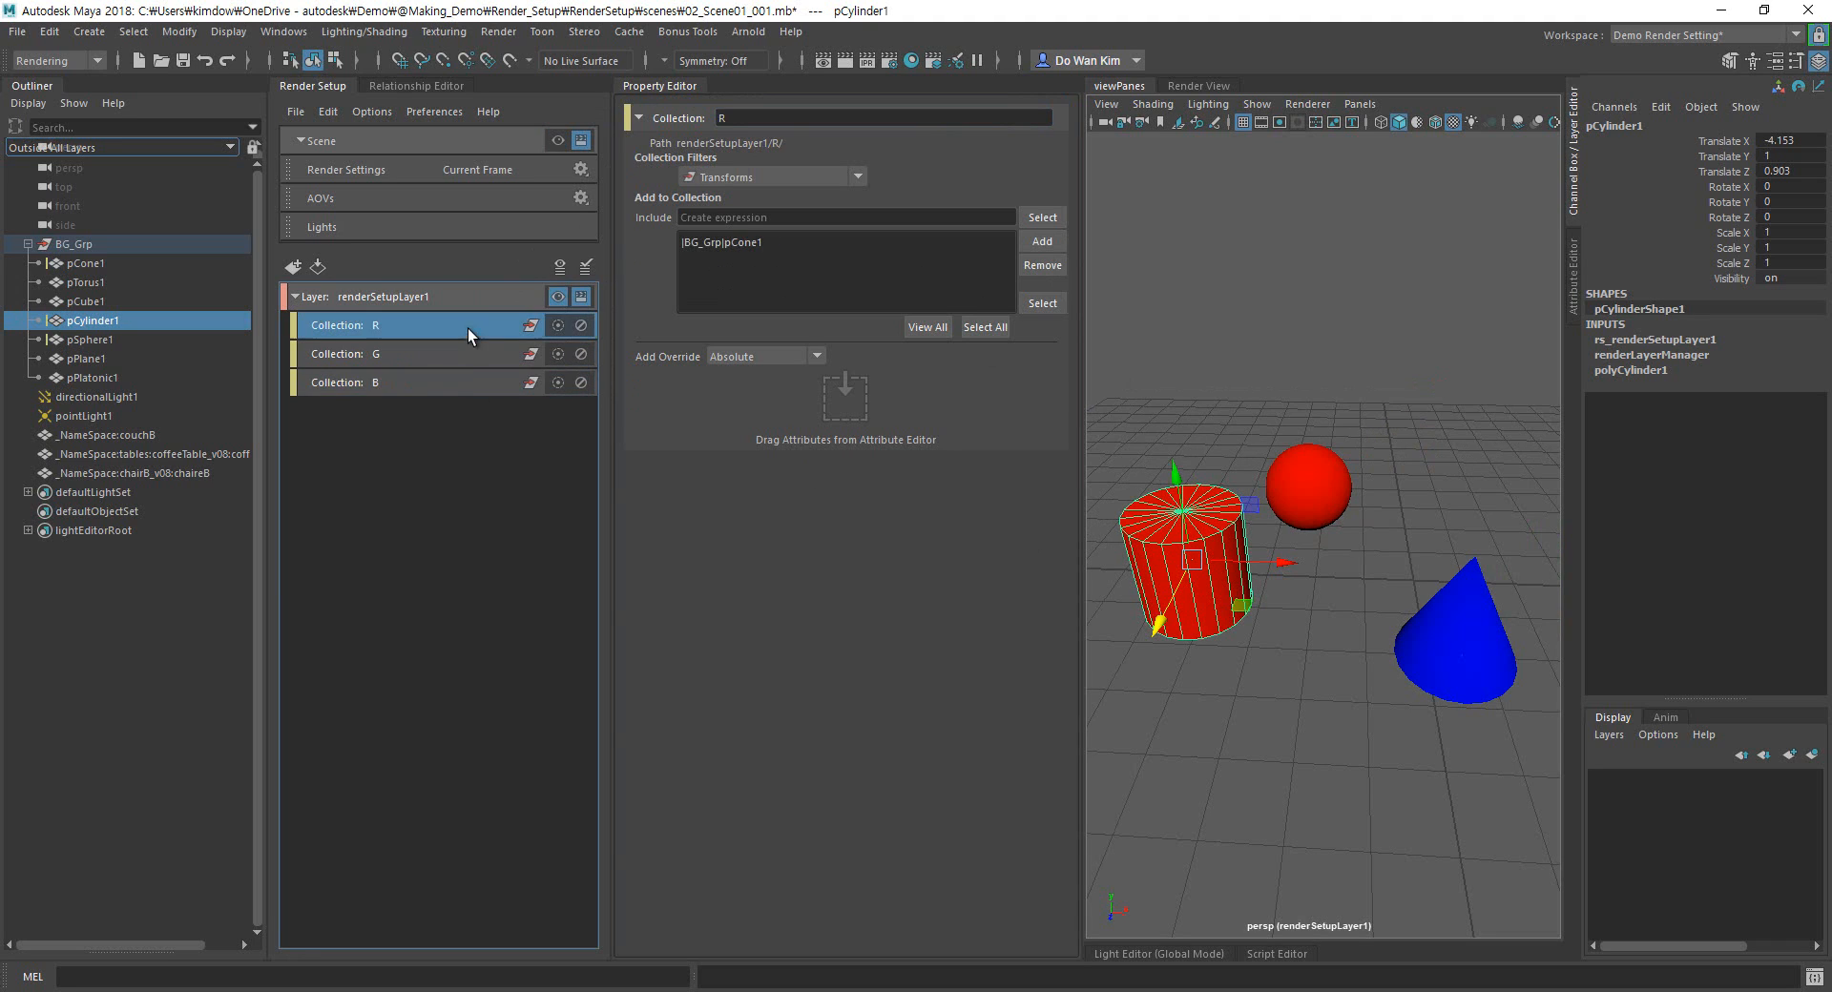
{"action": "left_click", "coordinate": [466, 389]}
{"action": "left_click", "coordinate": [460, 327]}
Create a material override on collection R and assign a new Surface Shader as its override material.
{"action": "right_click", "coordinate": [430, 328]}
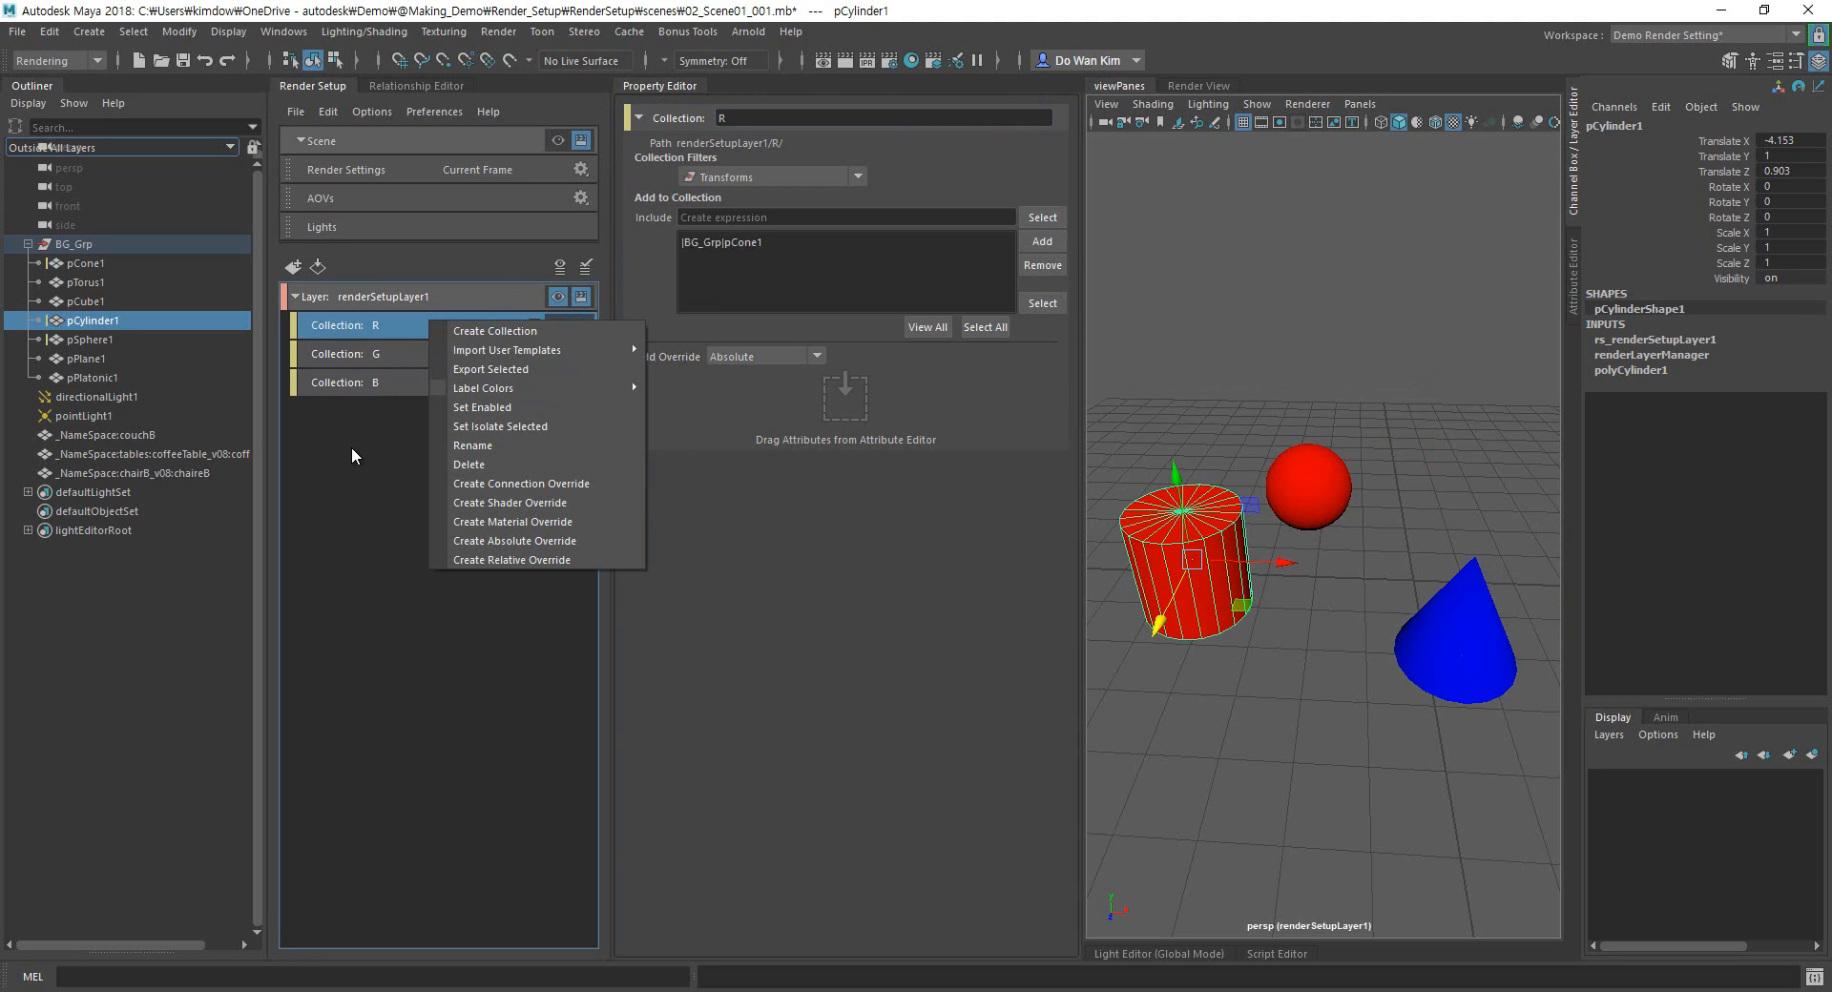
{"action": "left_click", "coordinate": [347, 454]}
{"action": "left_click", "coordinate": [449, 324]}
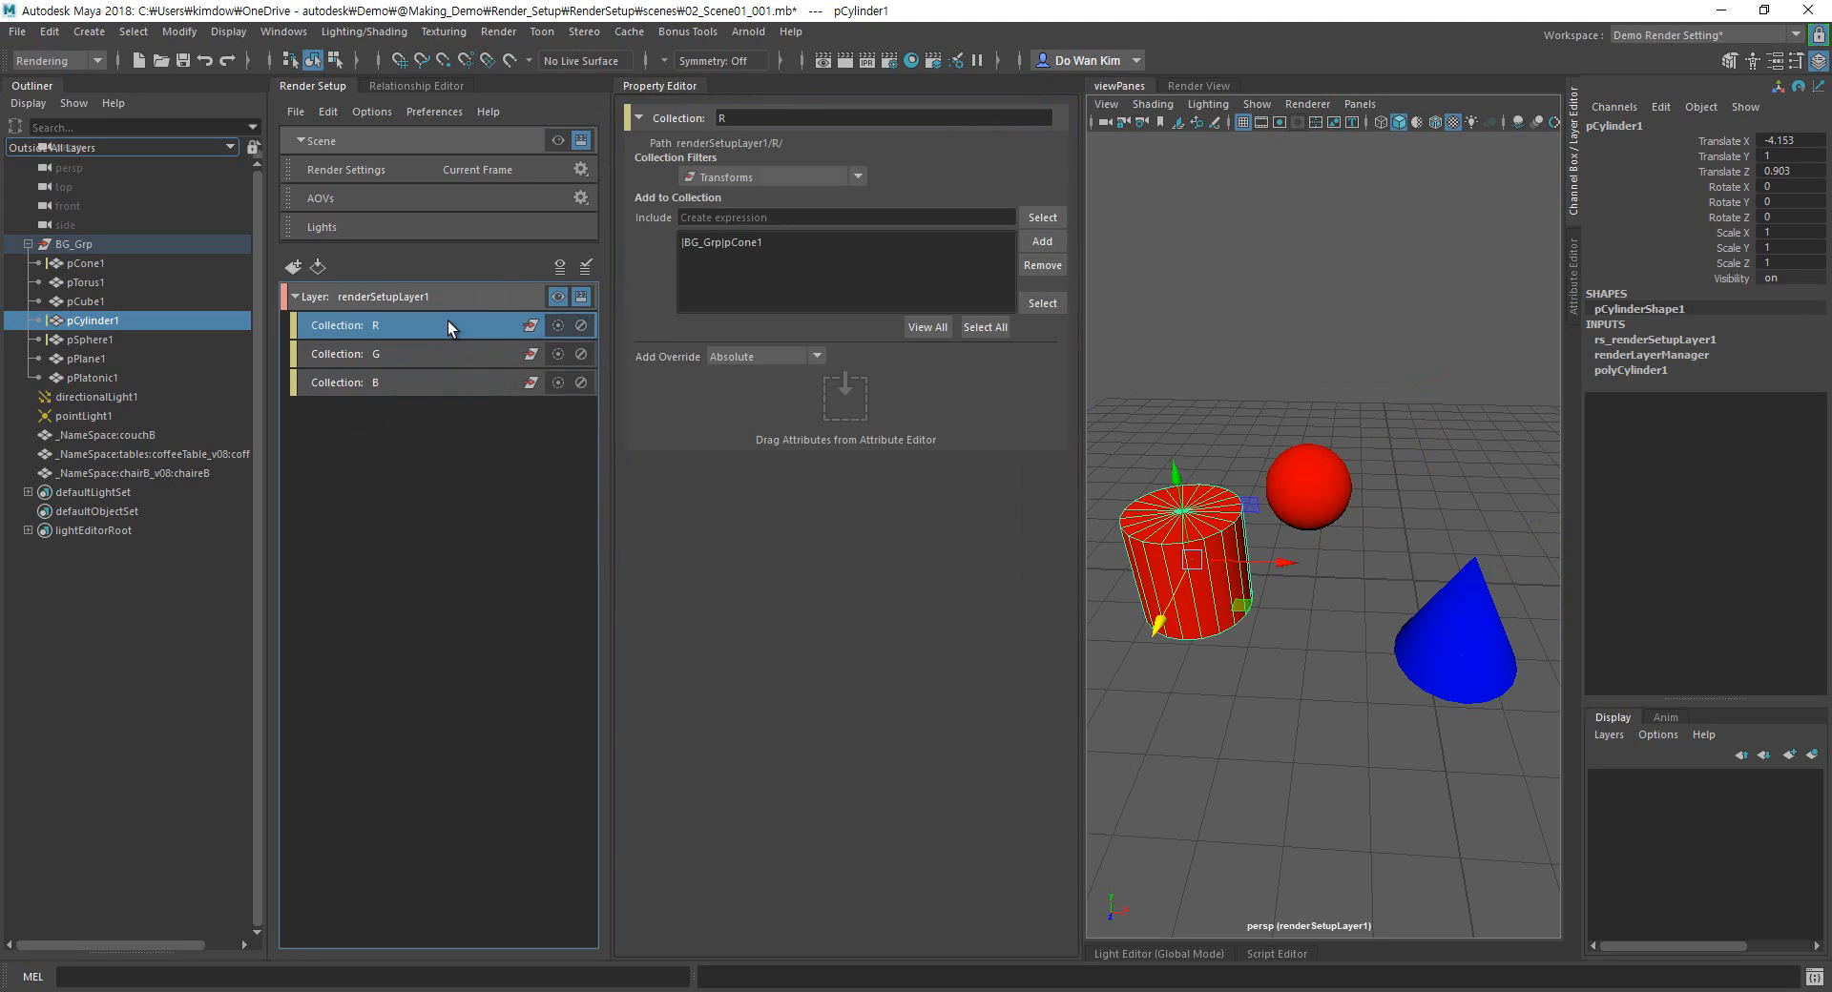
{"action": "right_click", "coordinate": [449, 321]}
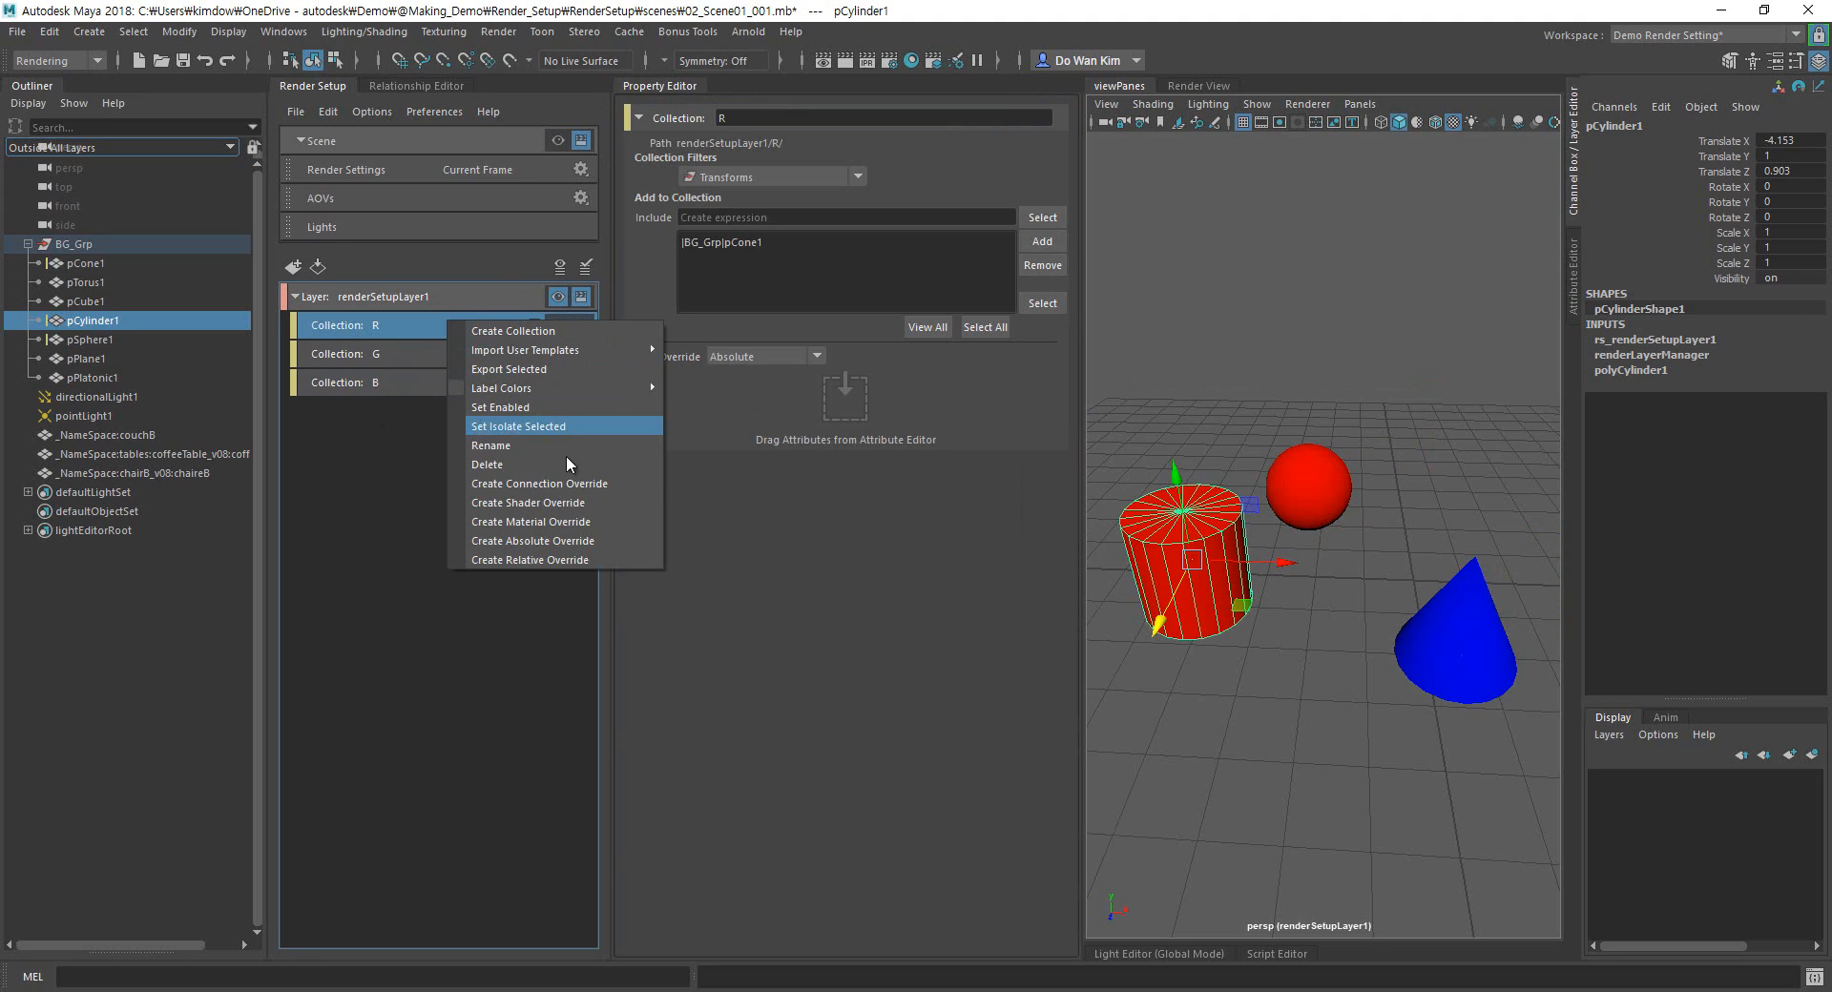
{"action": "left_click", "coordinate": [585, 522]}
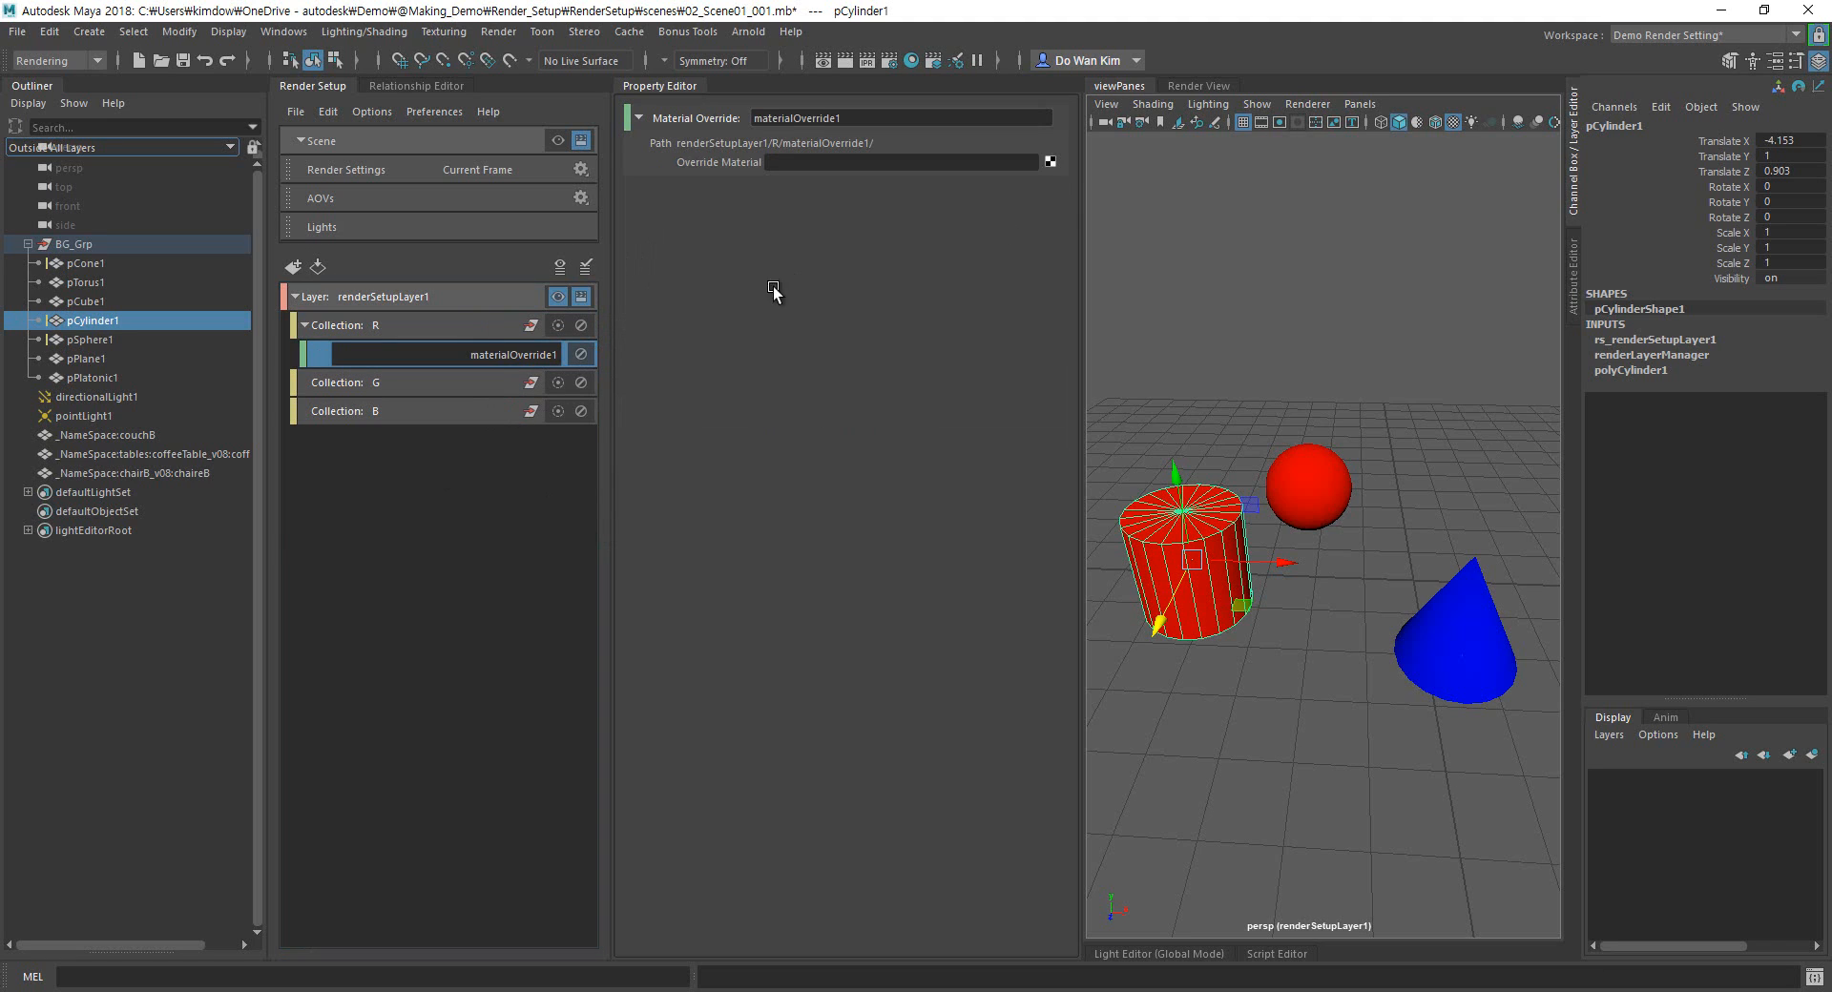
{"action": "left_click", "coordinate": [318, 355]}
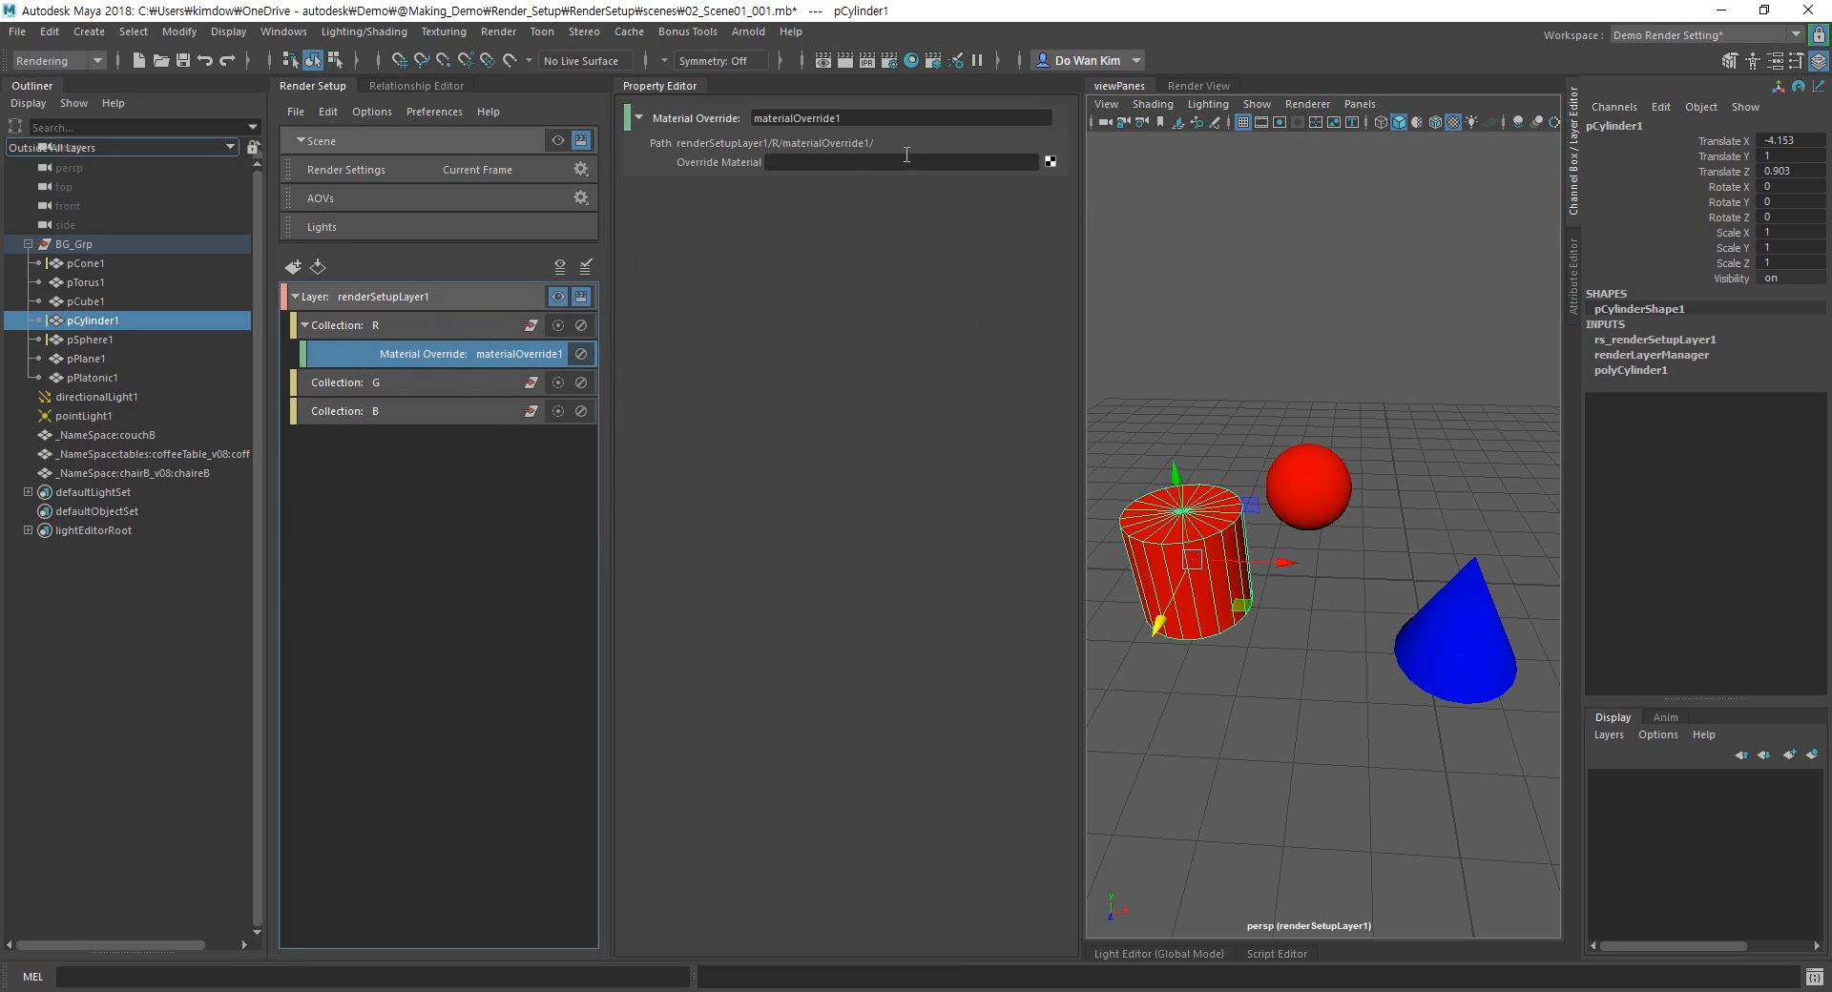
{"action": "left_click", "coordinate": [1050, 161]}
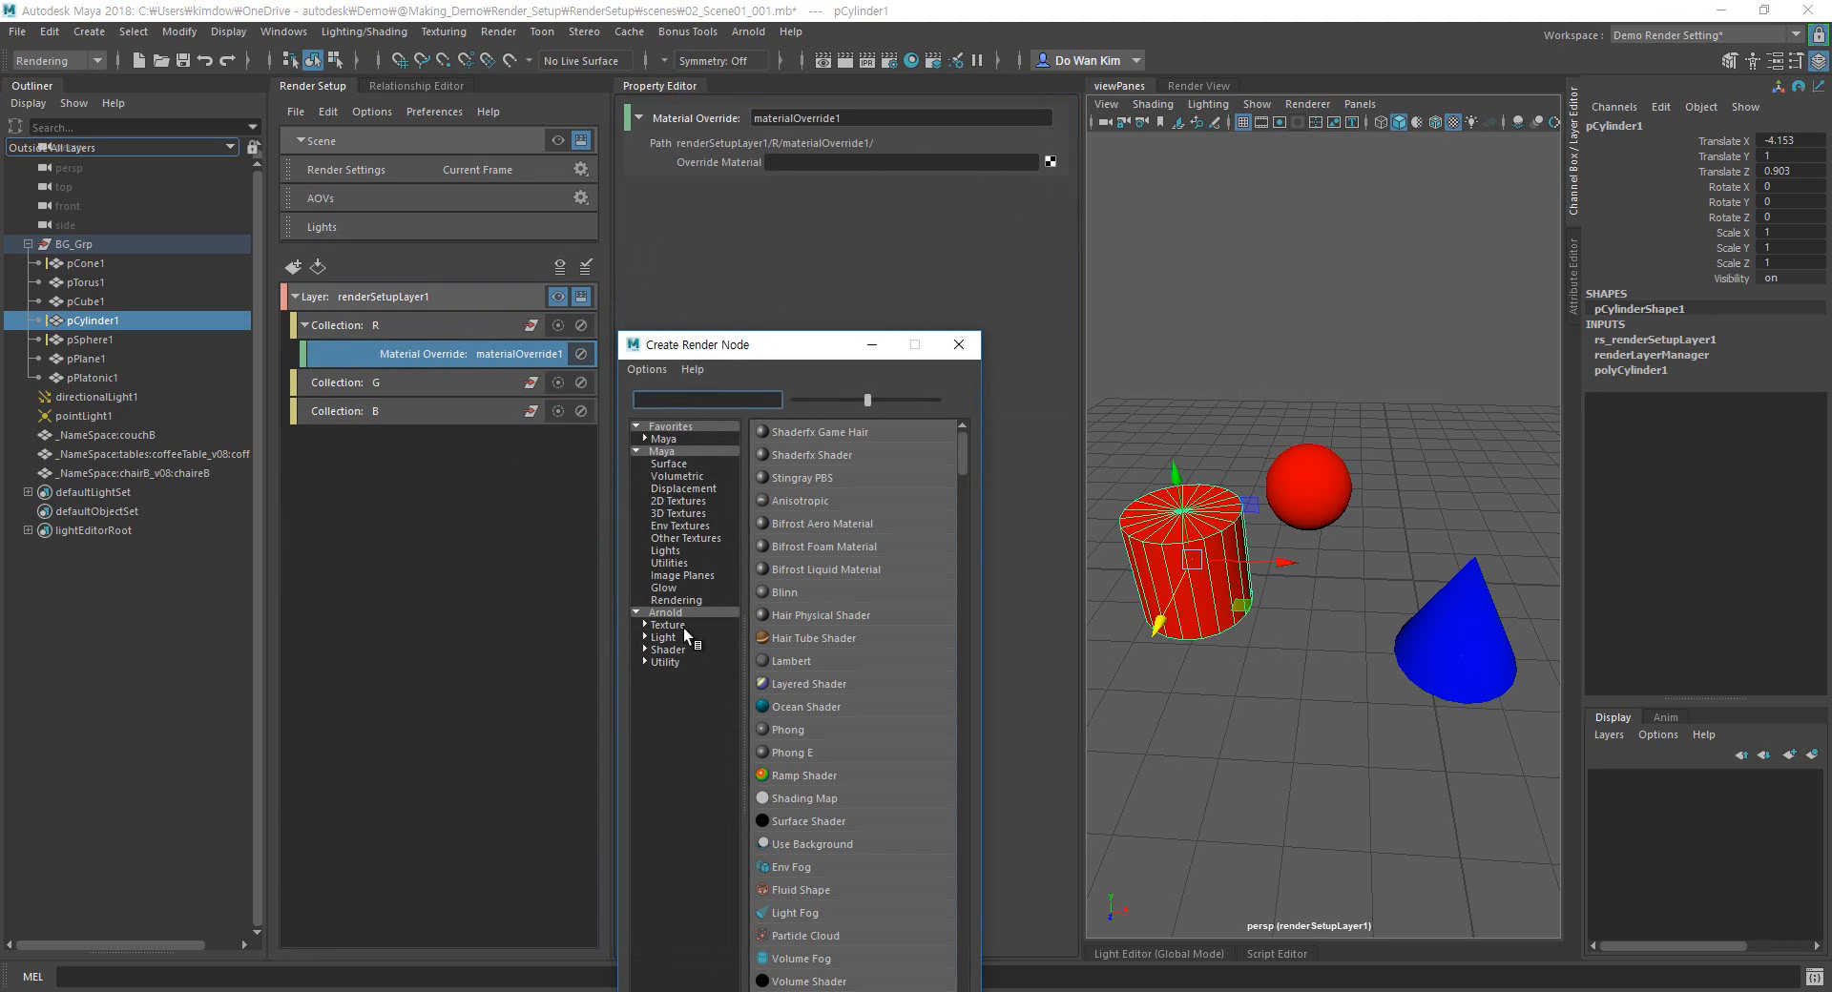
{"action": "left_click", "coordinate": [810, 822]}
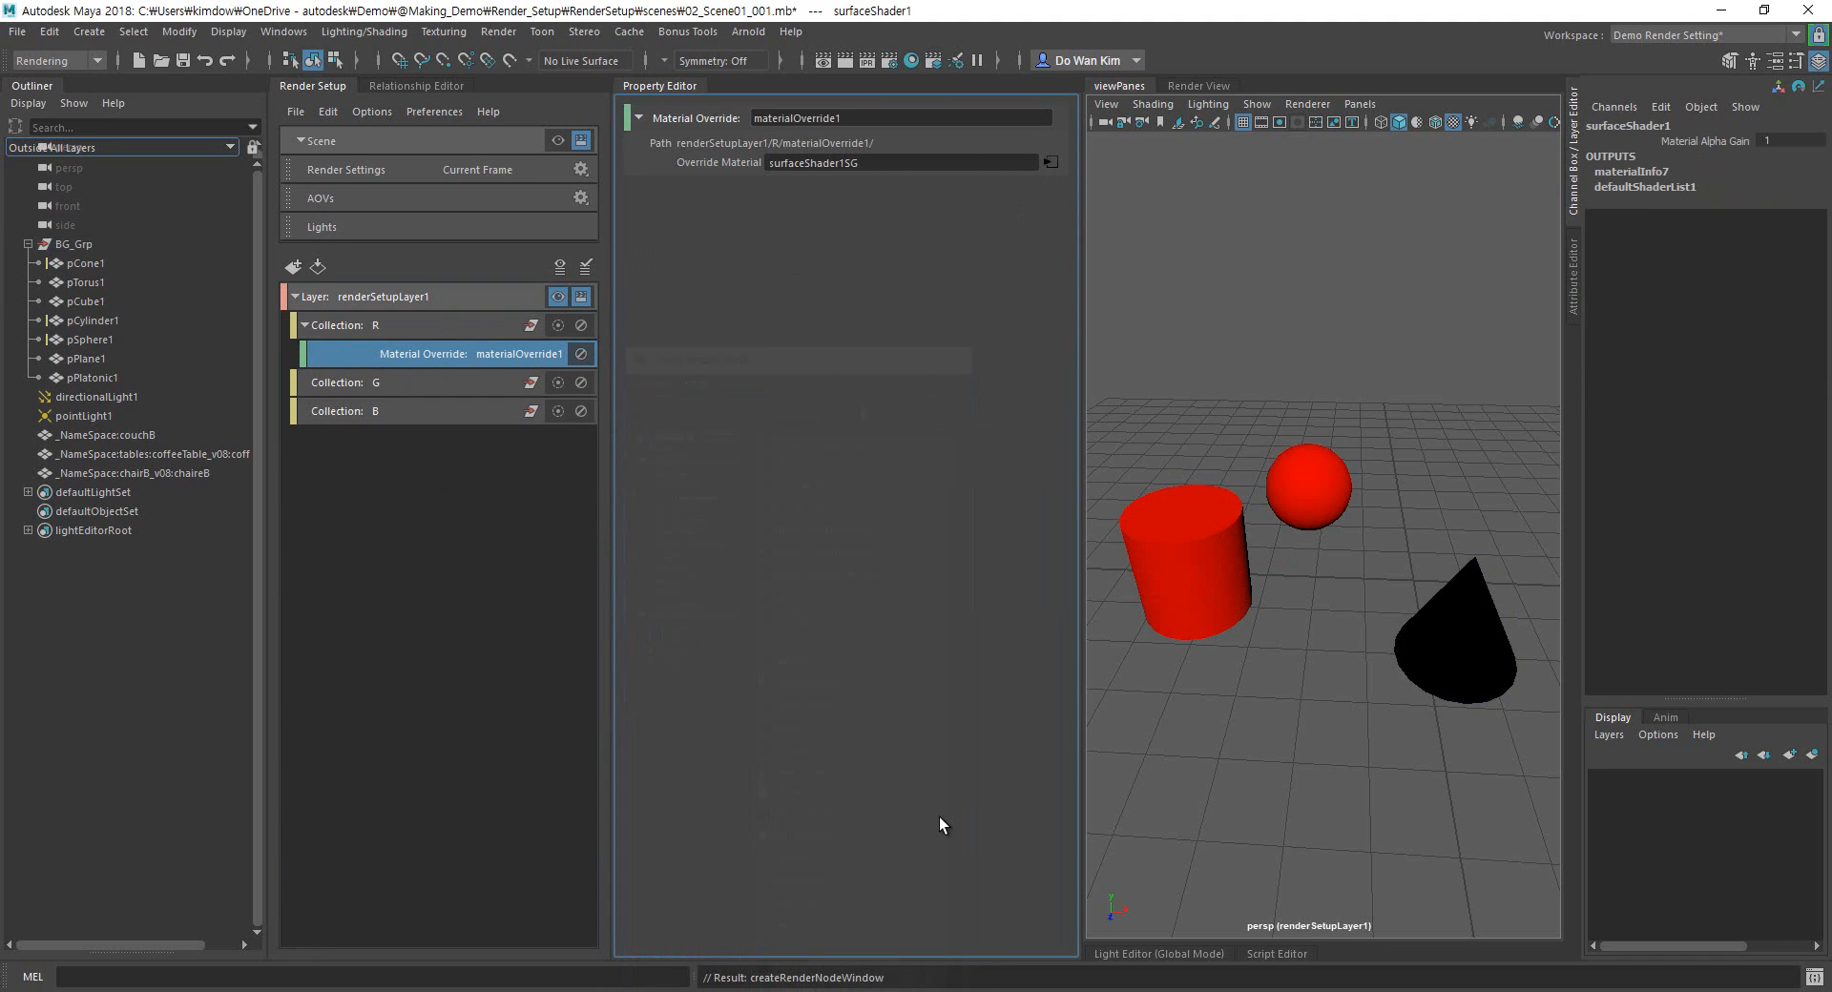
Set the Out Color of surfaceShader1 to pure red.
{"action": "left_click", "coordinate": [1574, 298]}
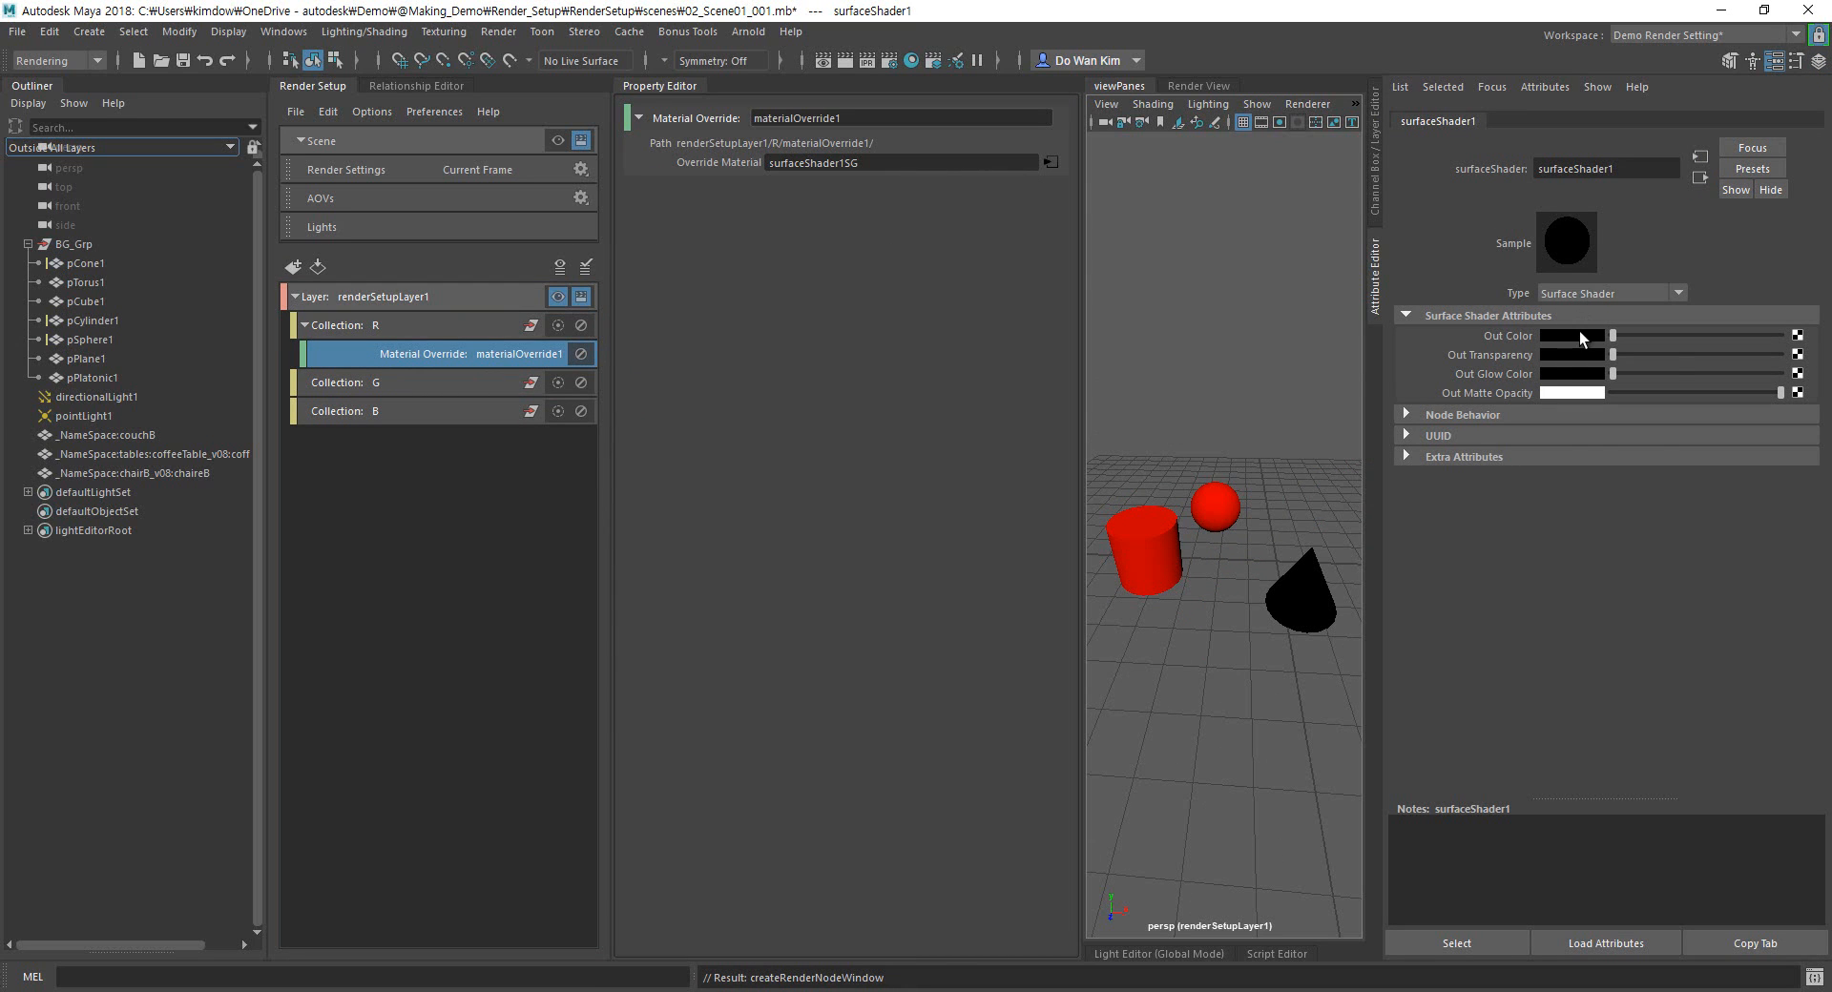
{"action": "left_click", "coordinate": [1580, 335]}
{"action": "left_click", "coordinate": [1503, 282]}
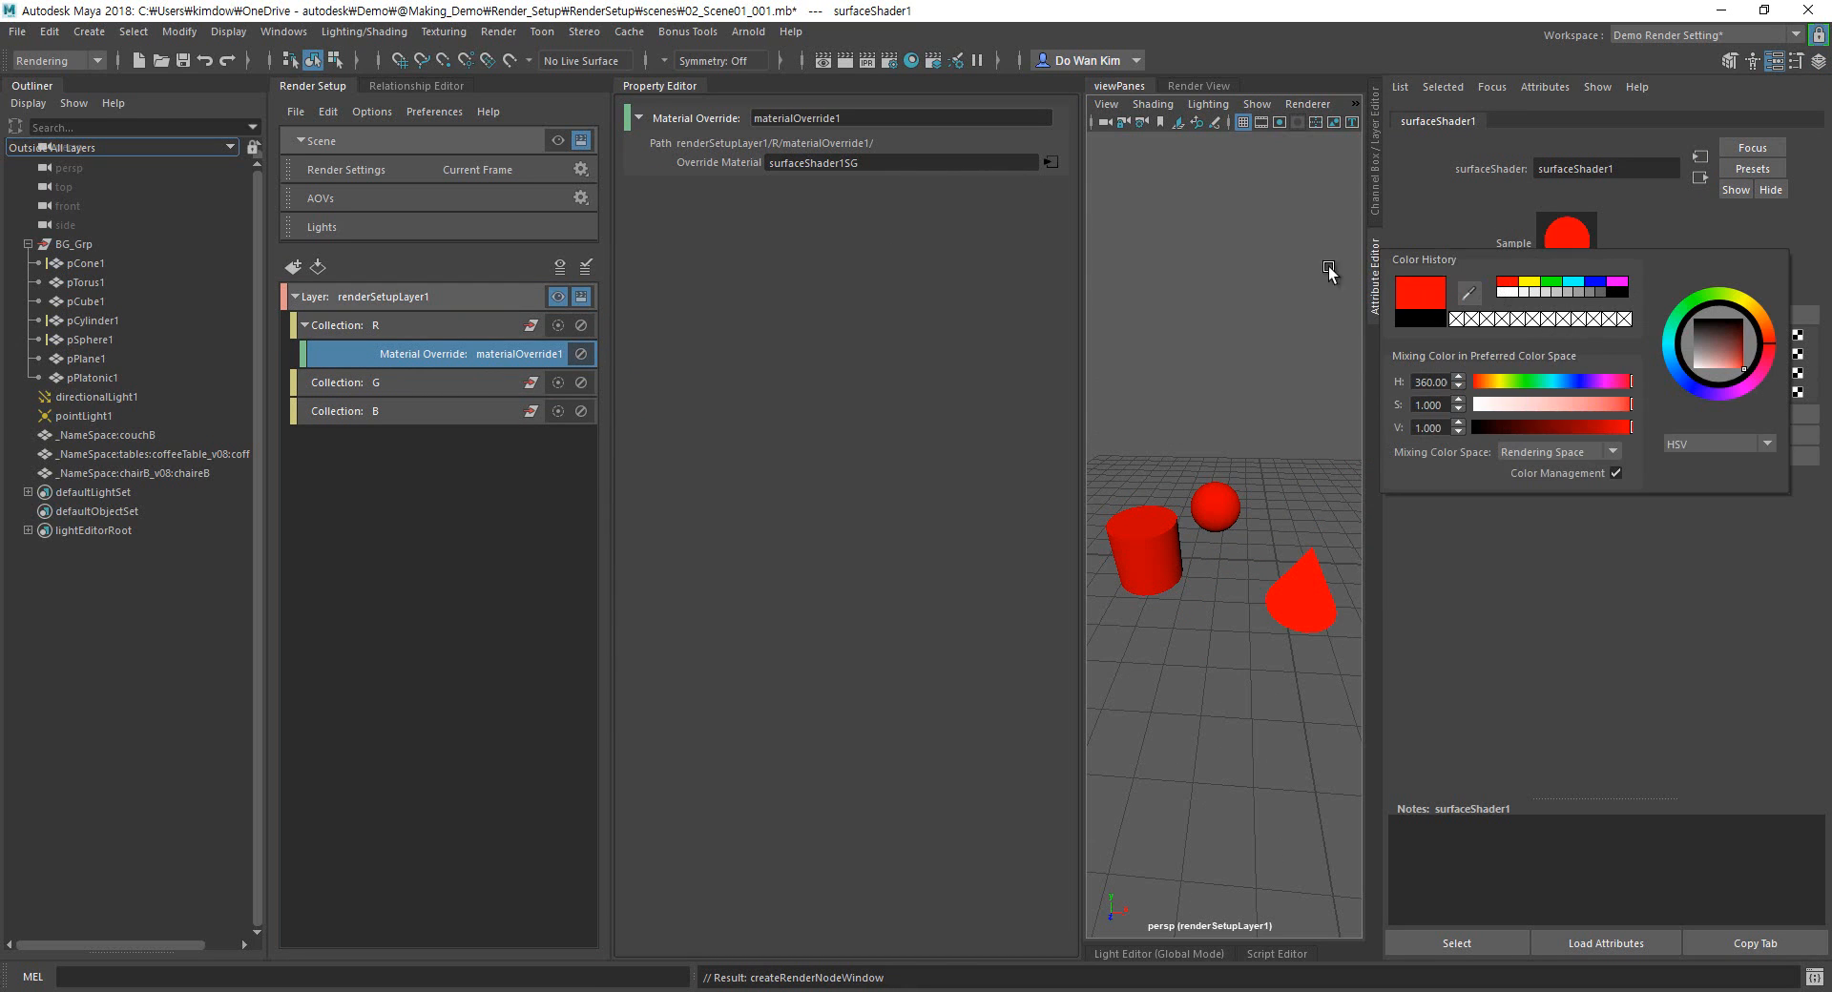
Create a material override on collection G, keeping its default name.
{"action": "right_click", "coordinate": [490, 384]}
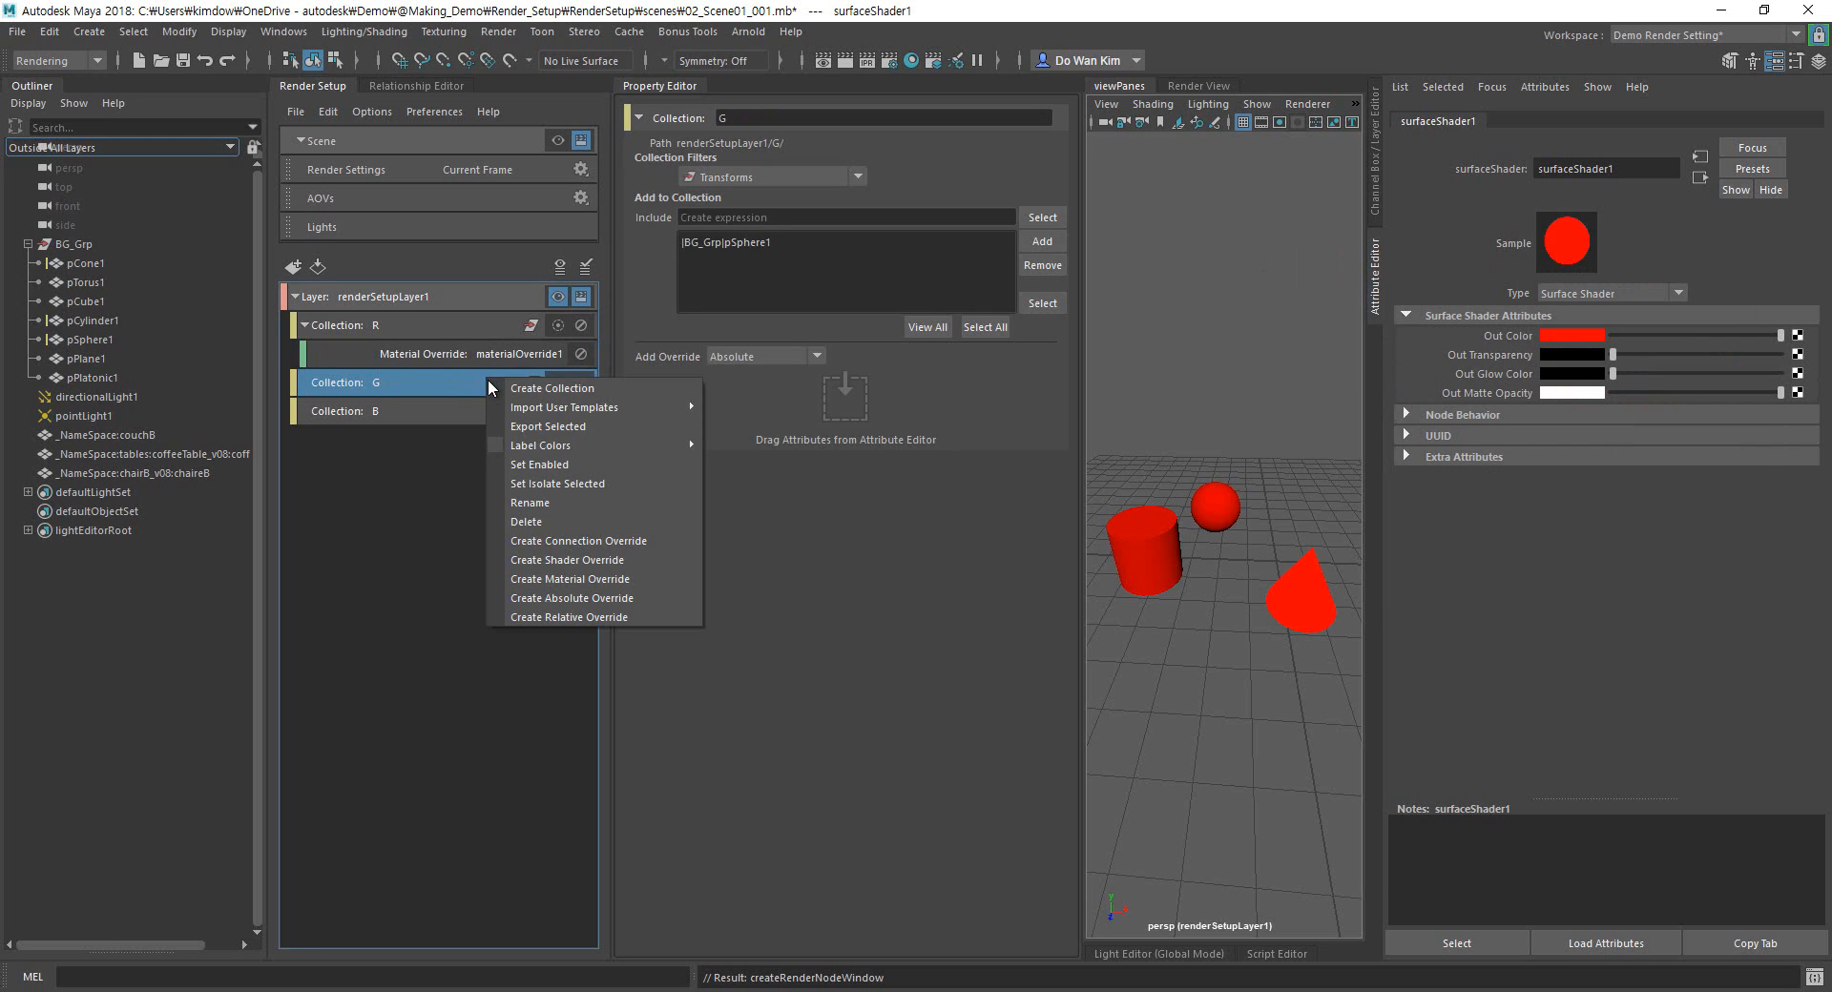
{"action": "left_click", "coordinate": [543, 579]}
{"action": "key", "text": "Return"}
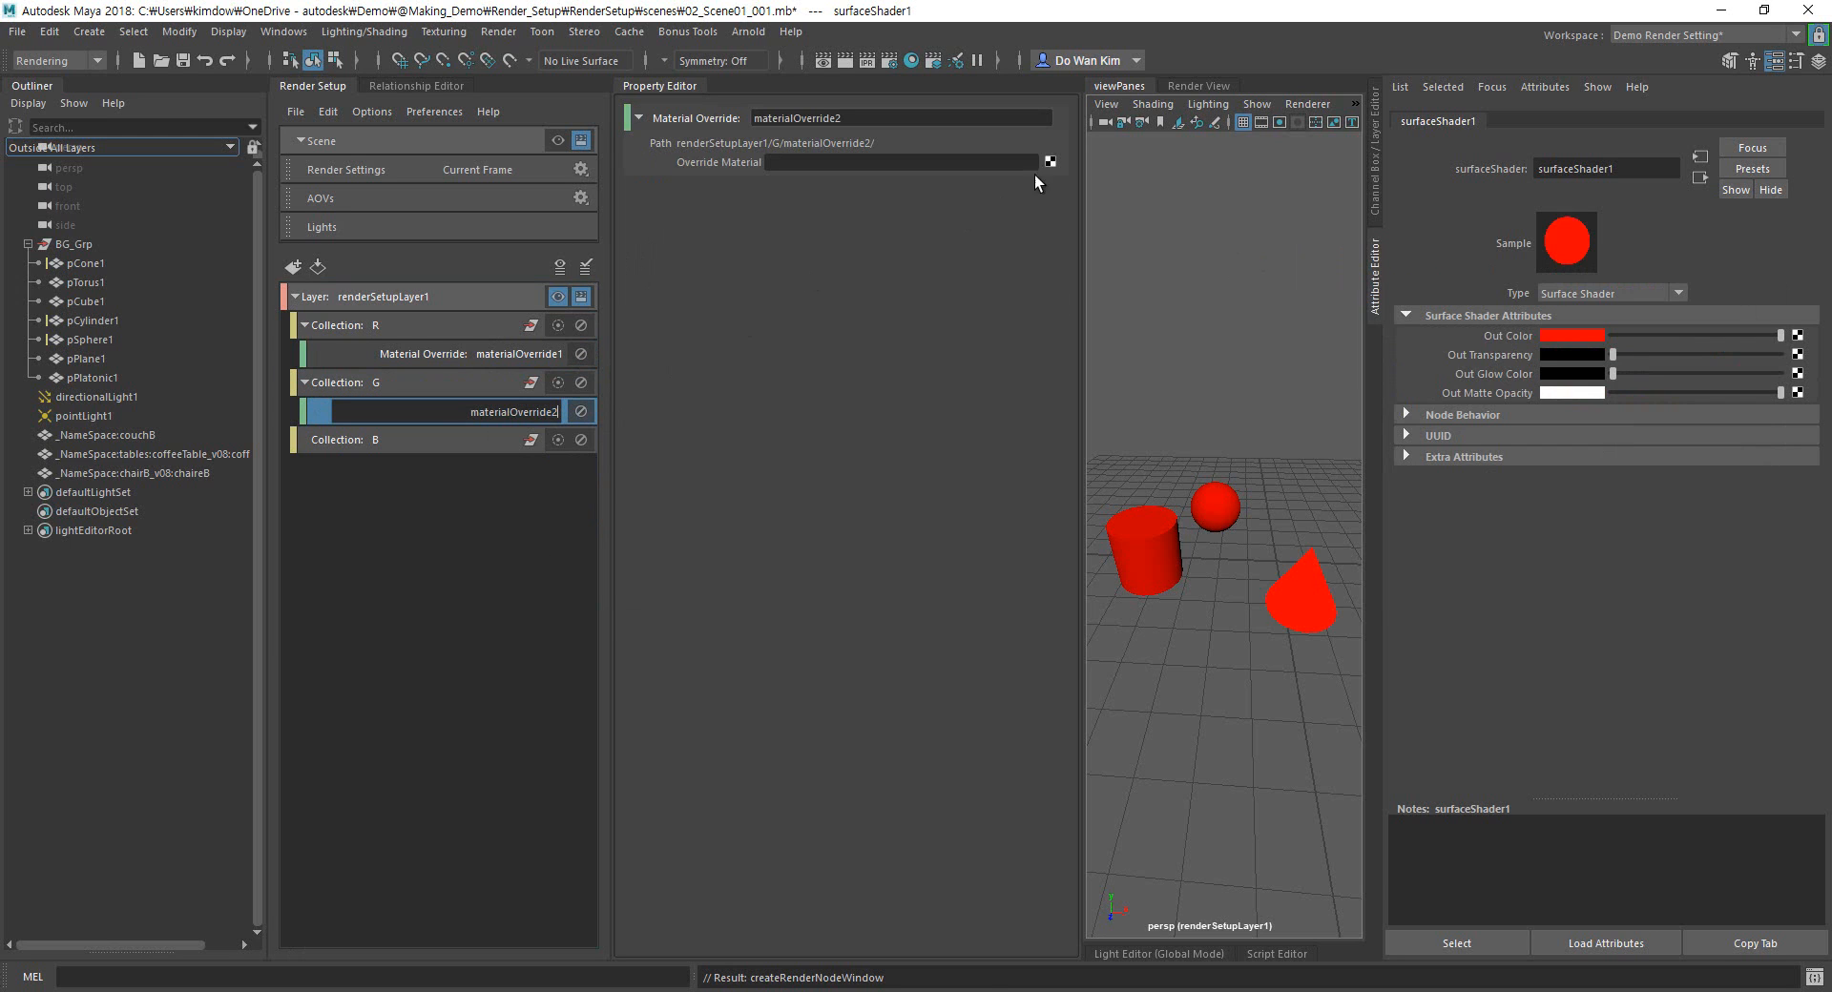
Assign a new Surface Shader to collection G's material override and set its Out Color to pure green.
{"action": "left_click", "coordinate": [1051, 161]}
{"action": "left_click", "coordinate": [801, 820]}
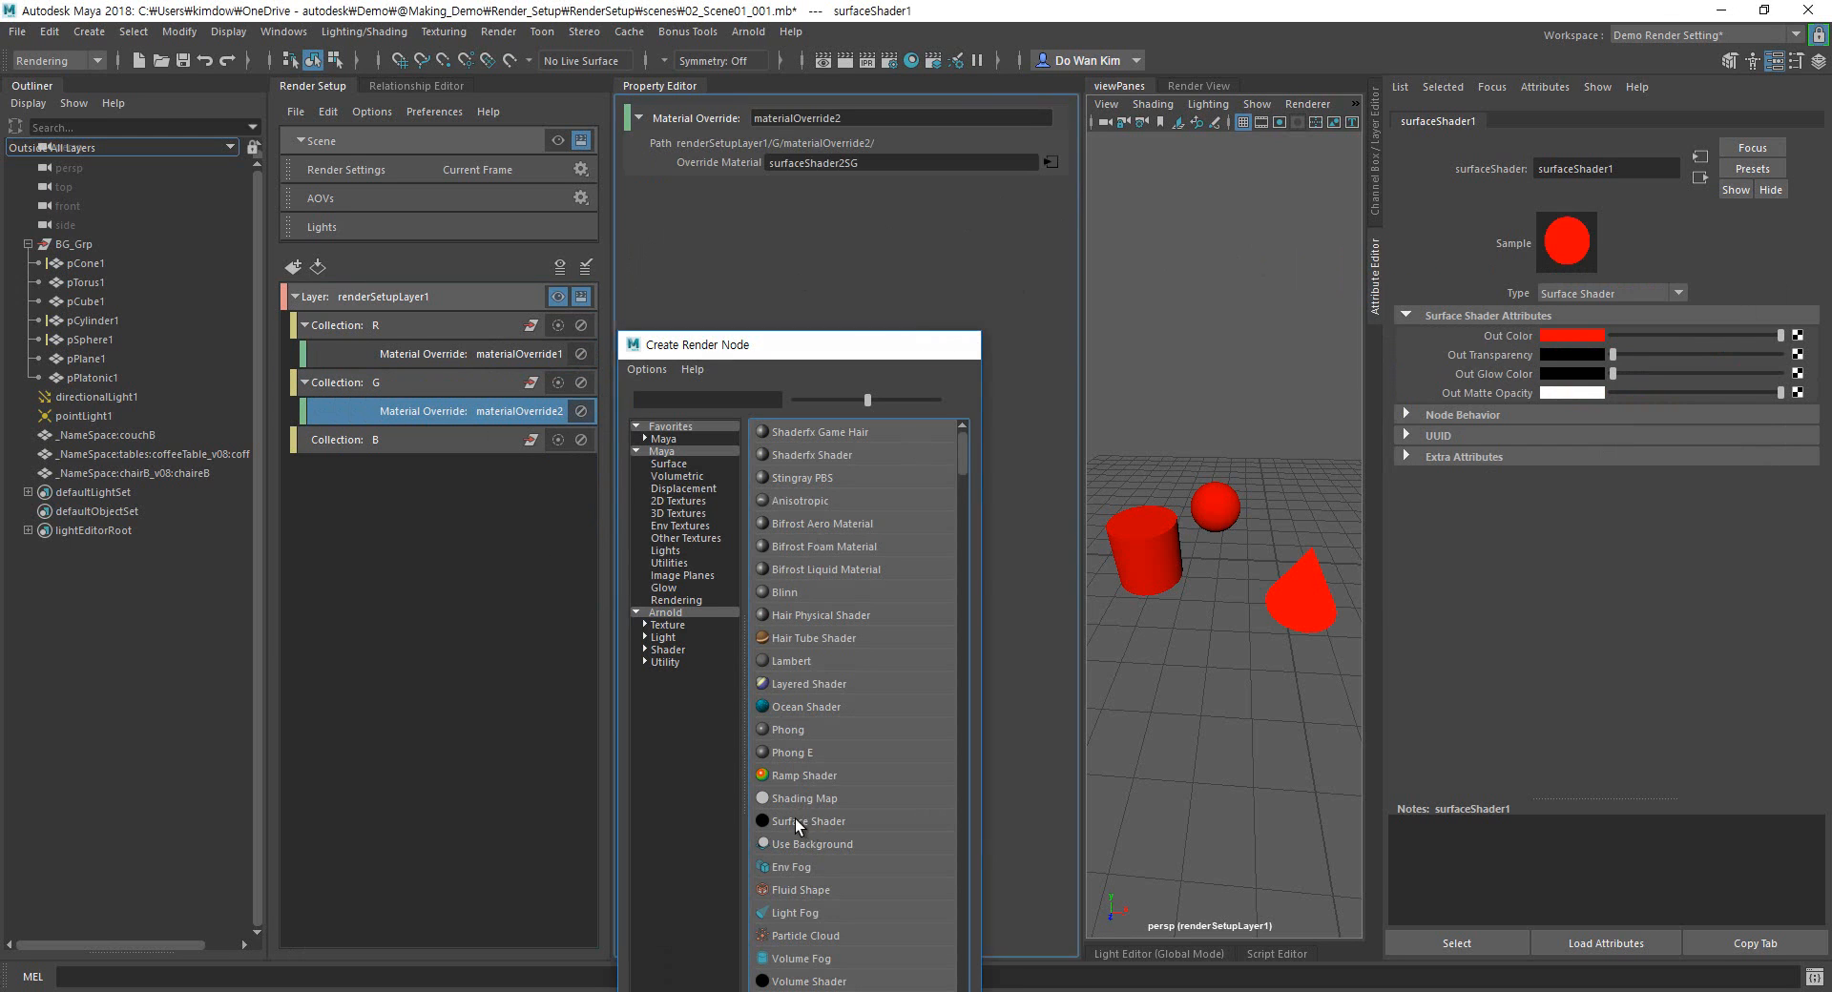
{"action": "left_click", "coordinate": [1575, 338]}
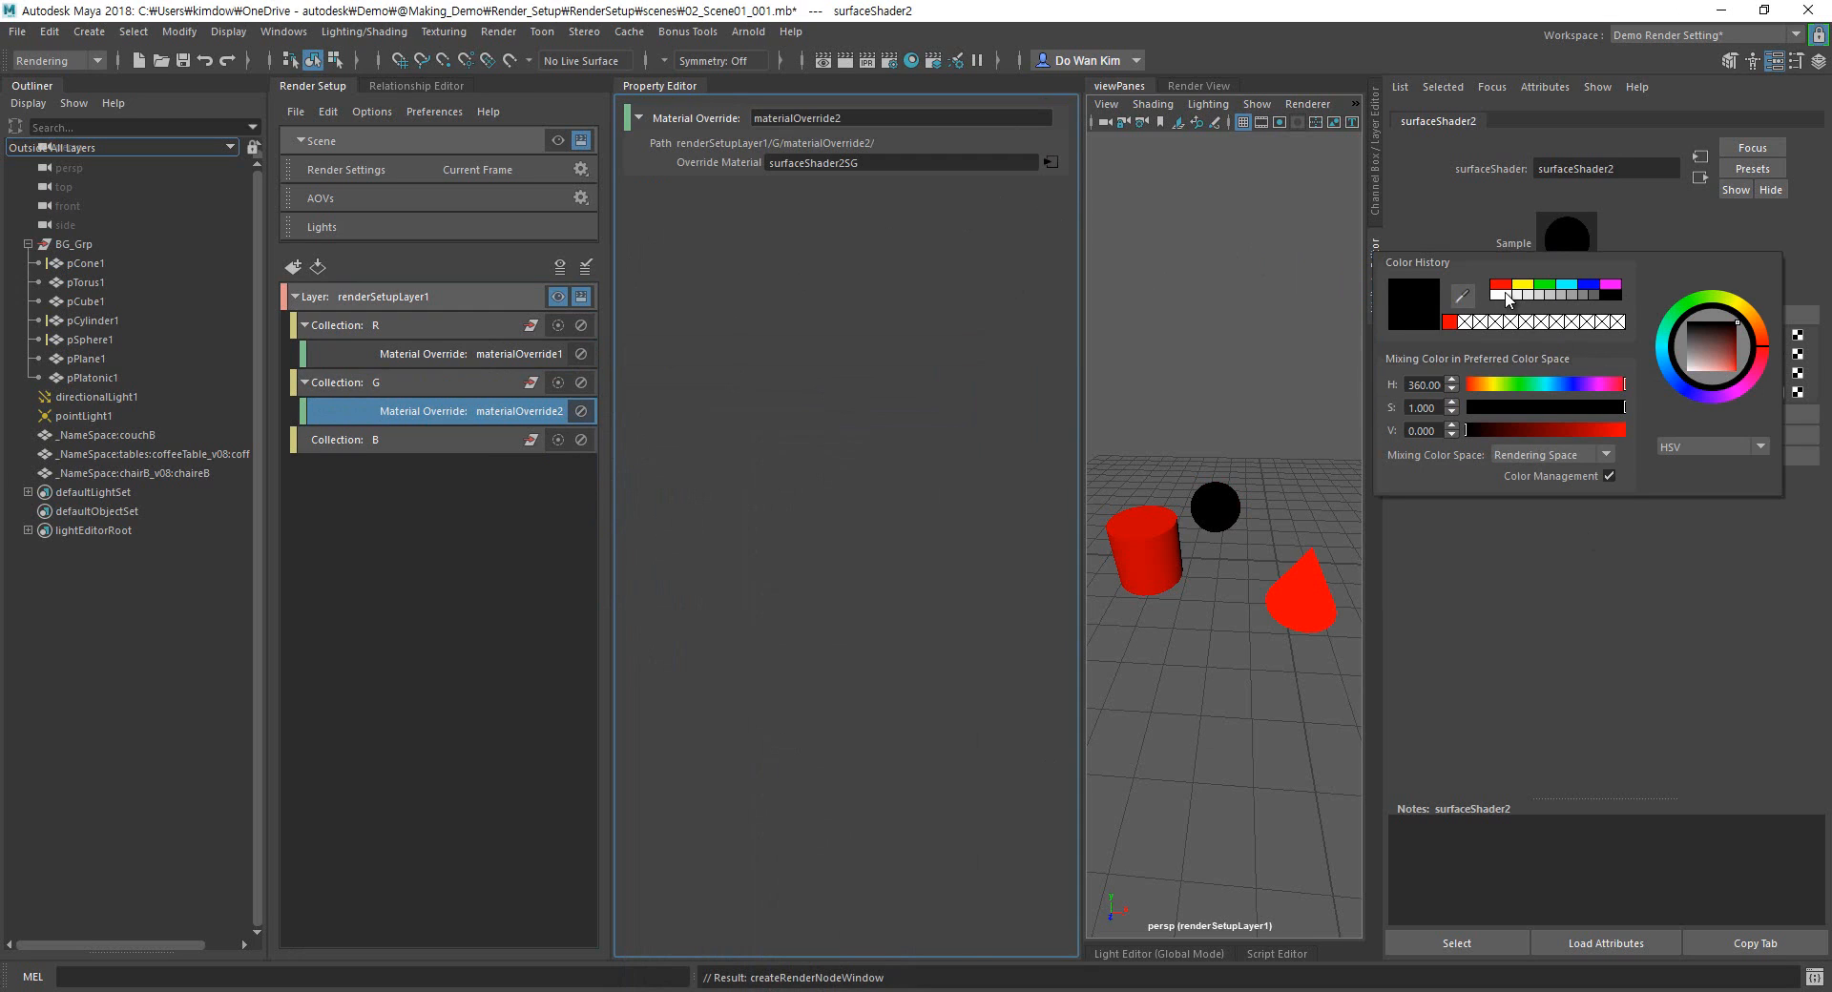
{"action": "left_click", "coordinate": [1545, 285]}
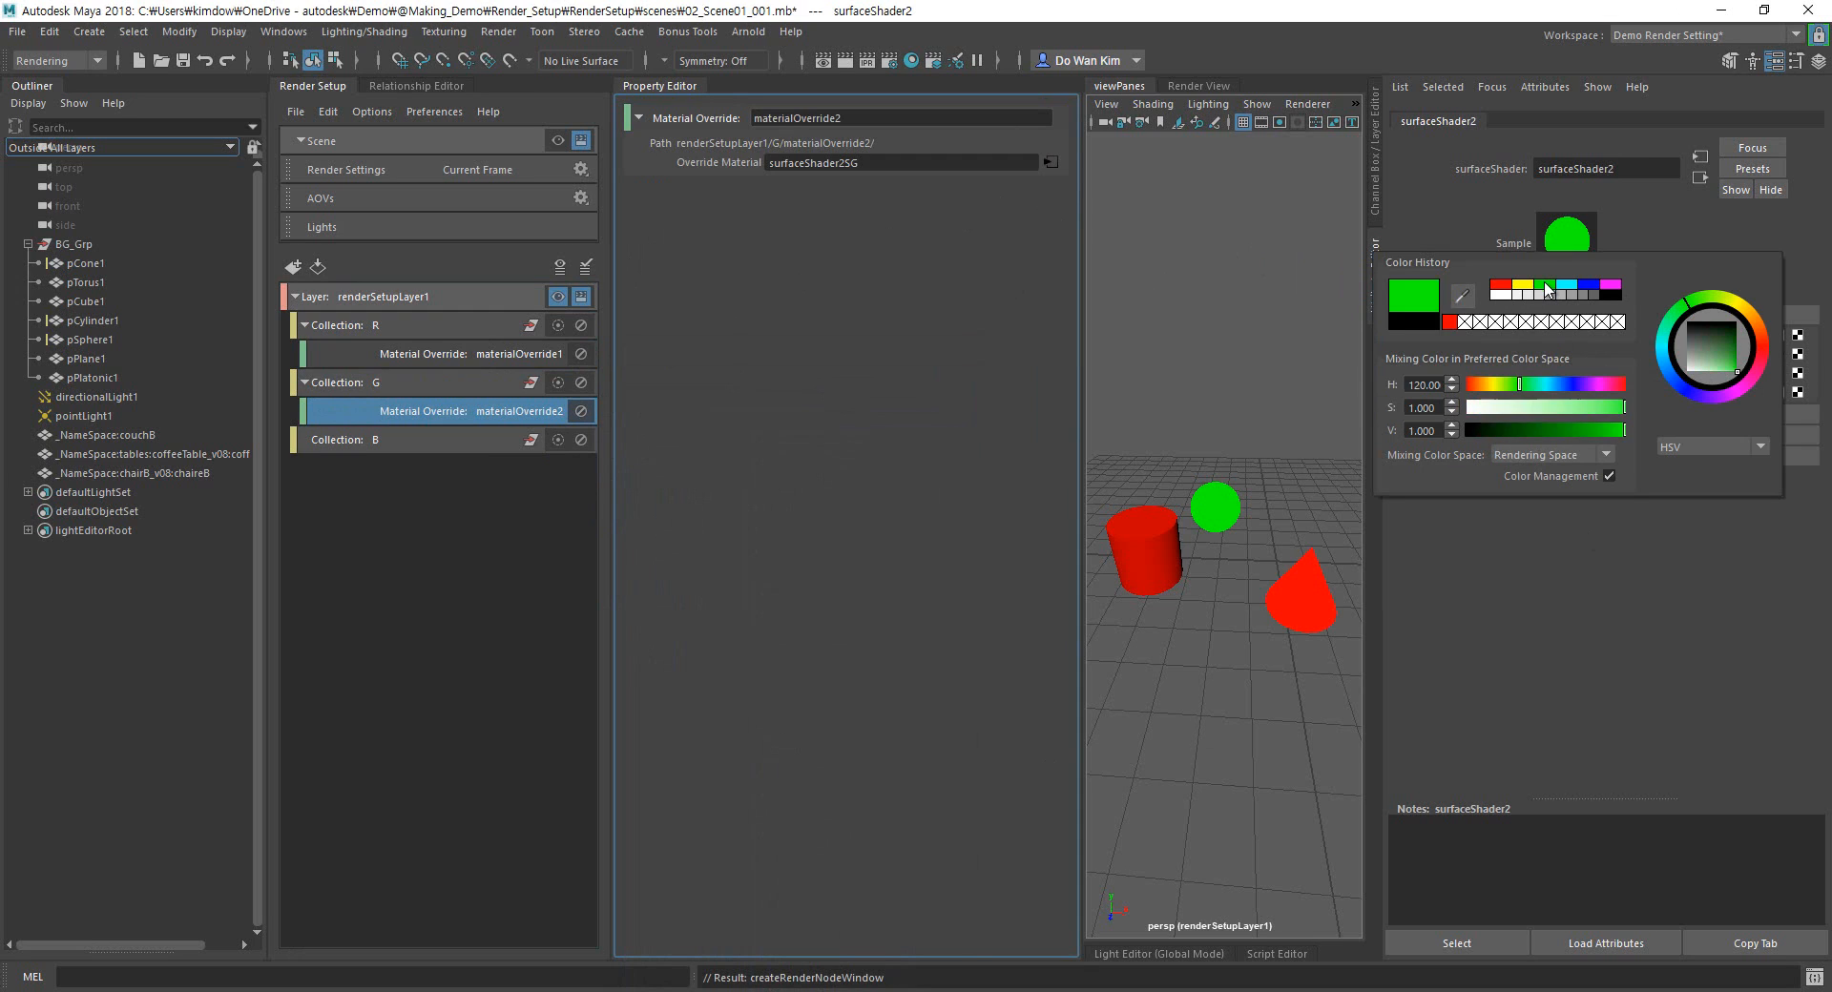
{"action": "left_click", "coordinate": [499, 449]}
{"action": "right_click", "coordinate": [499, 449]}
{"action": "left_click", "coordinate": [515, 461]}
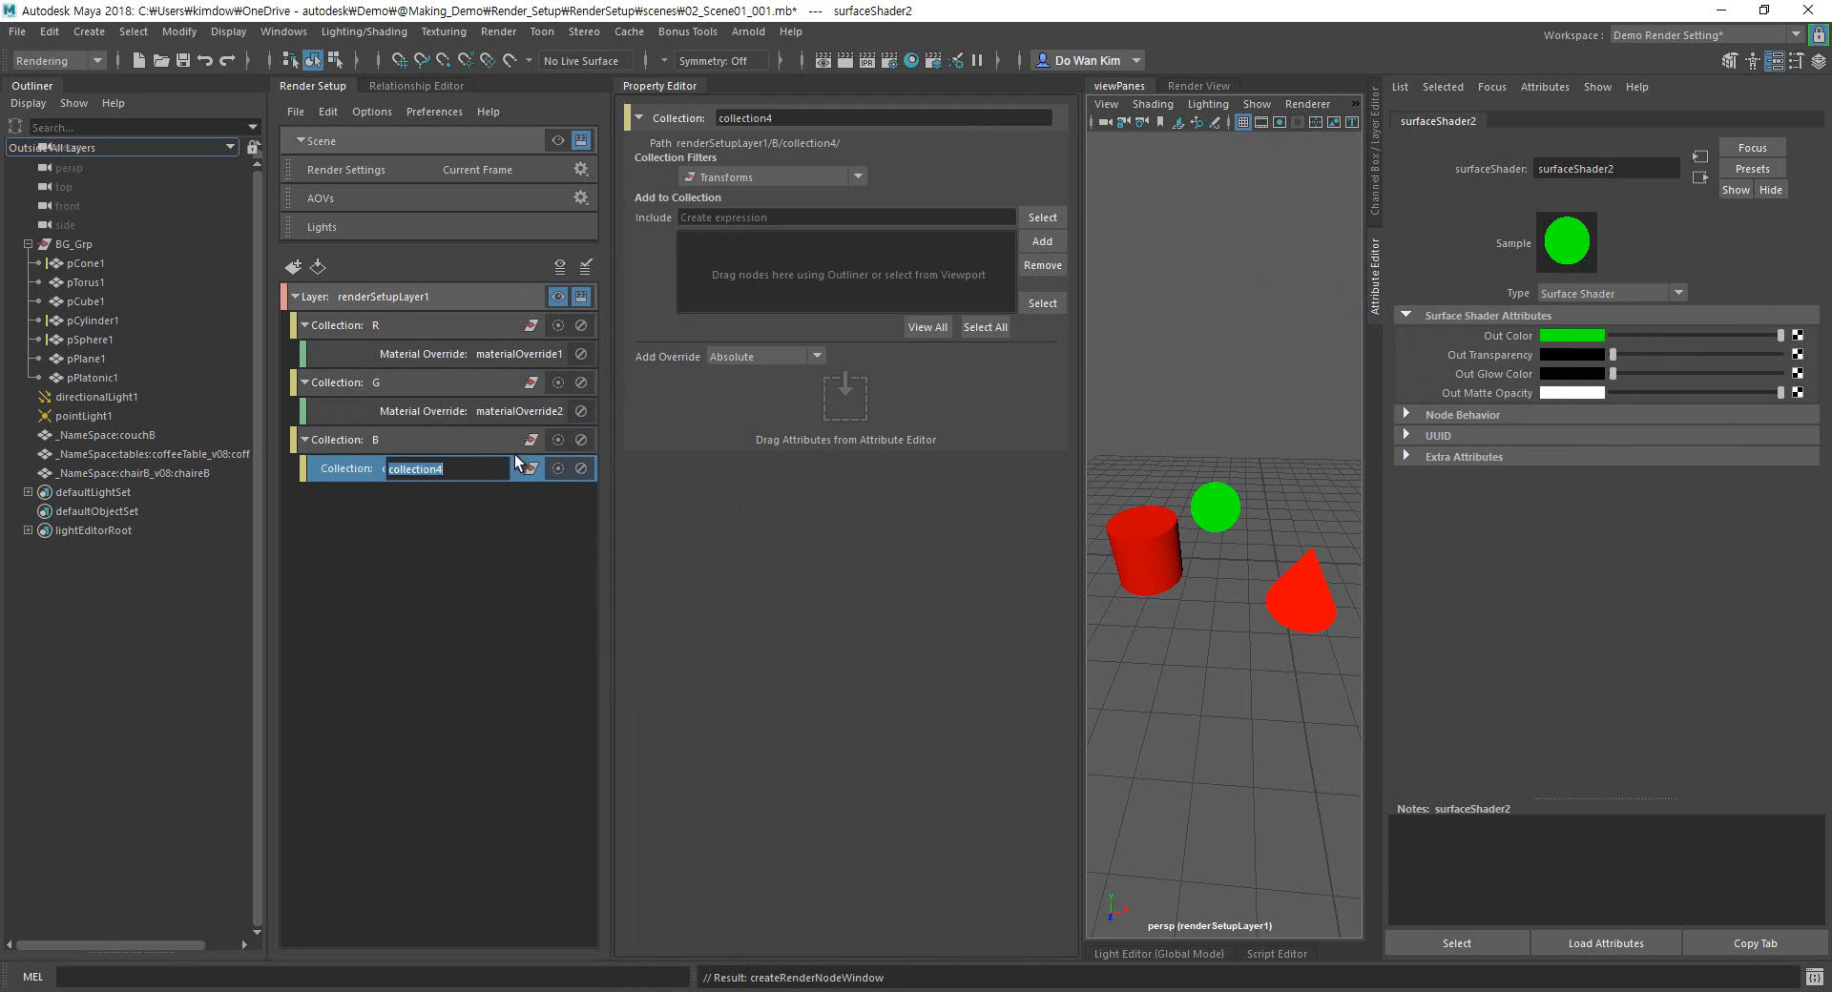
{"action": "key", "text": "Return"}
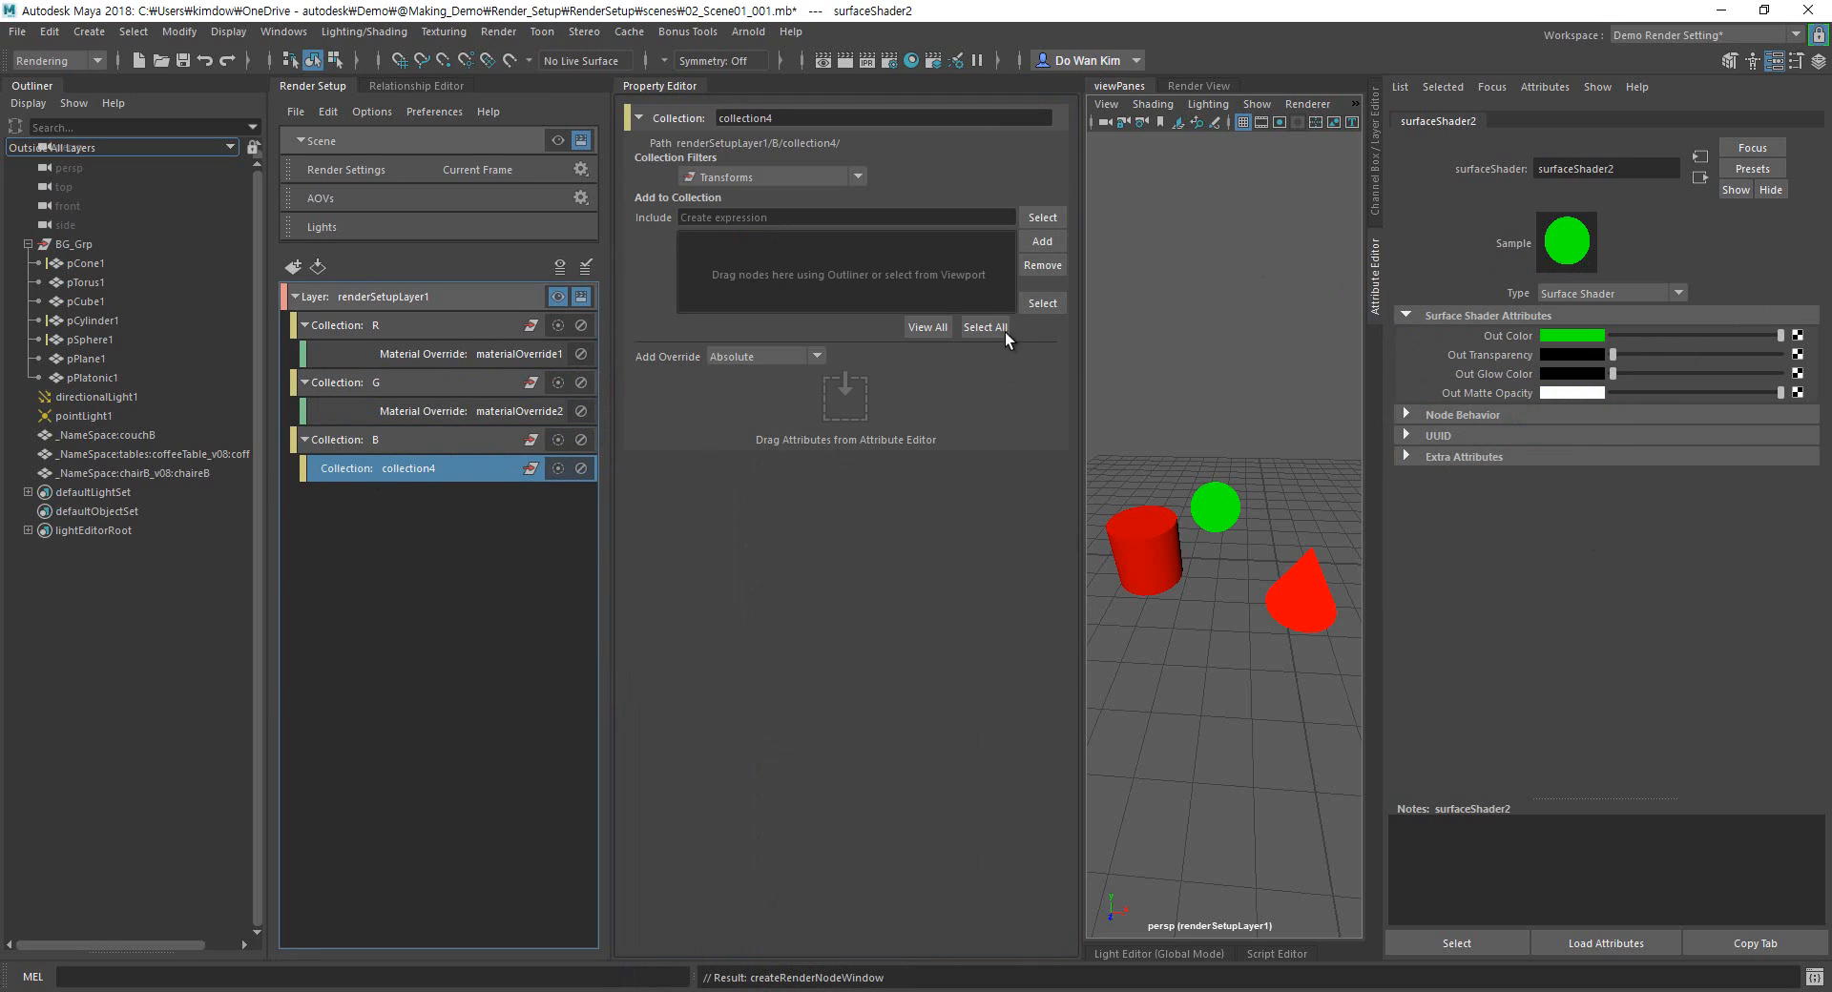
{"action": "right_click", "coordinate": [450, 477]}
{"action": "left_click", "coordinate": [505, 614]}
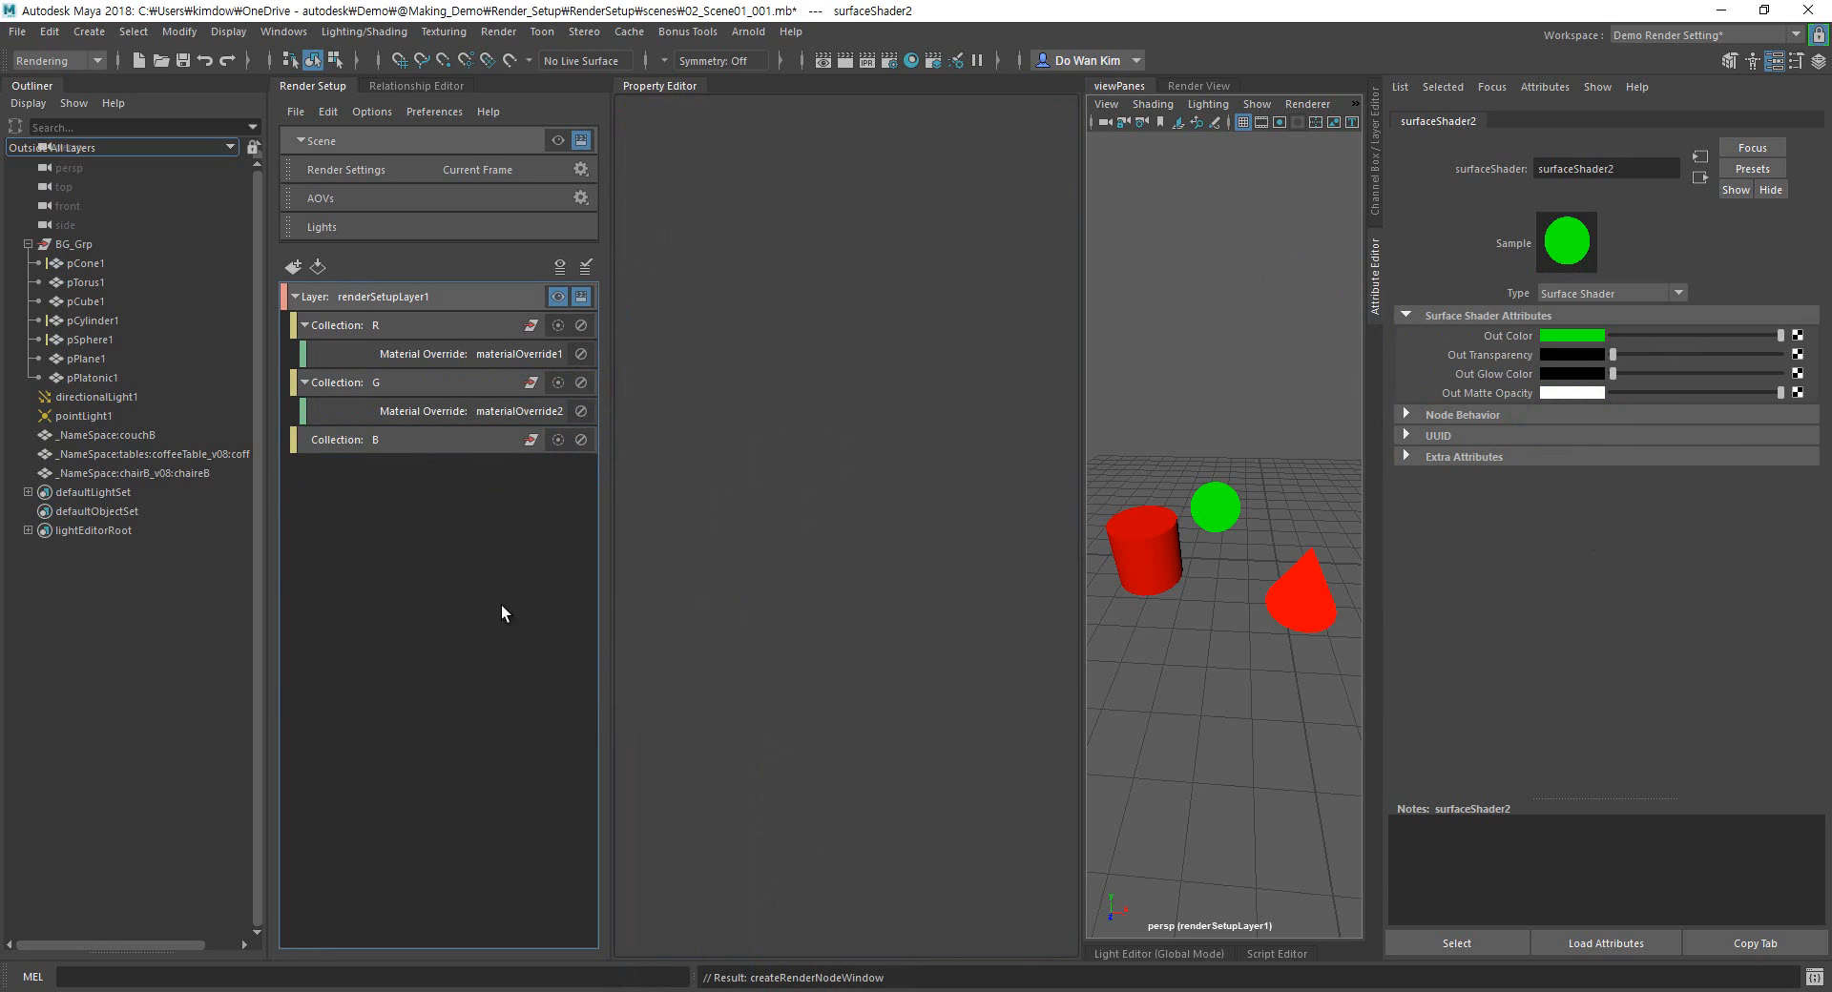
Create a material override on collection B, assign a new Surface Shader to it and set its Out Color to pure blue.
{"action": "right_click", "coordinate": [412, 456]}
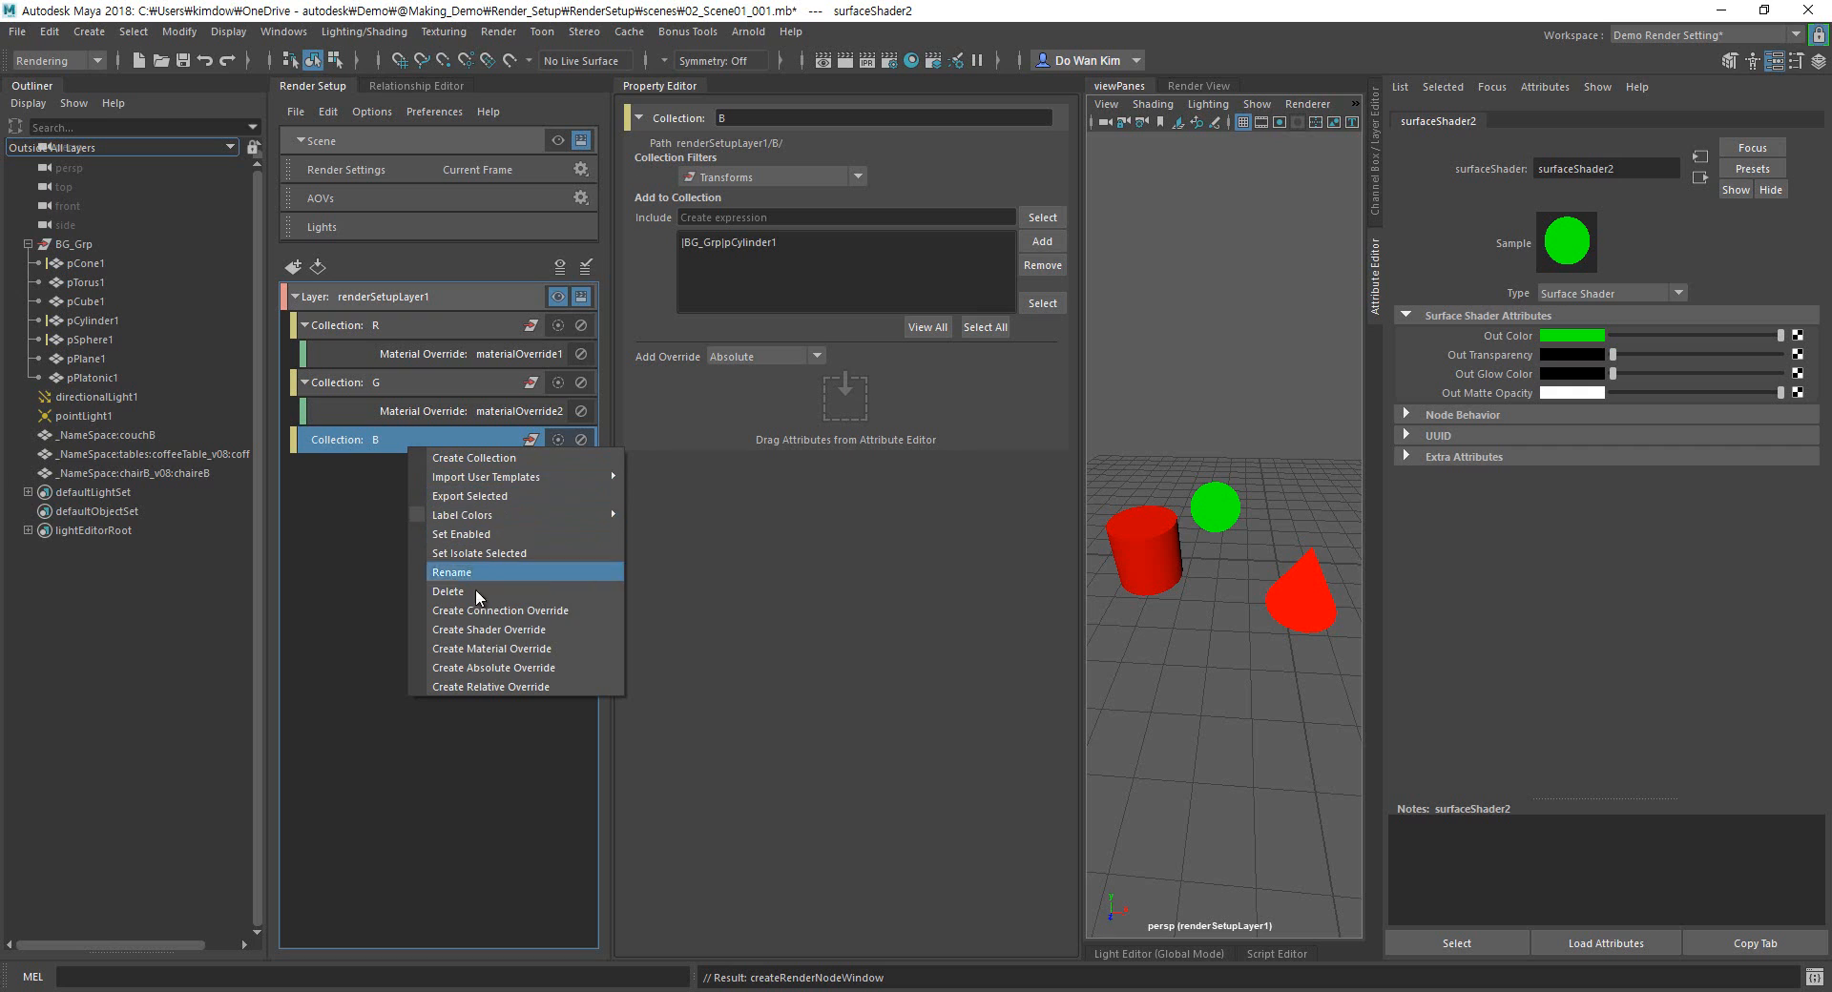
{"action": "left_click", "coordinate": [506, 643]}
{"action": "left_click", "coordinate": [1051, 161]}
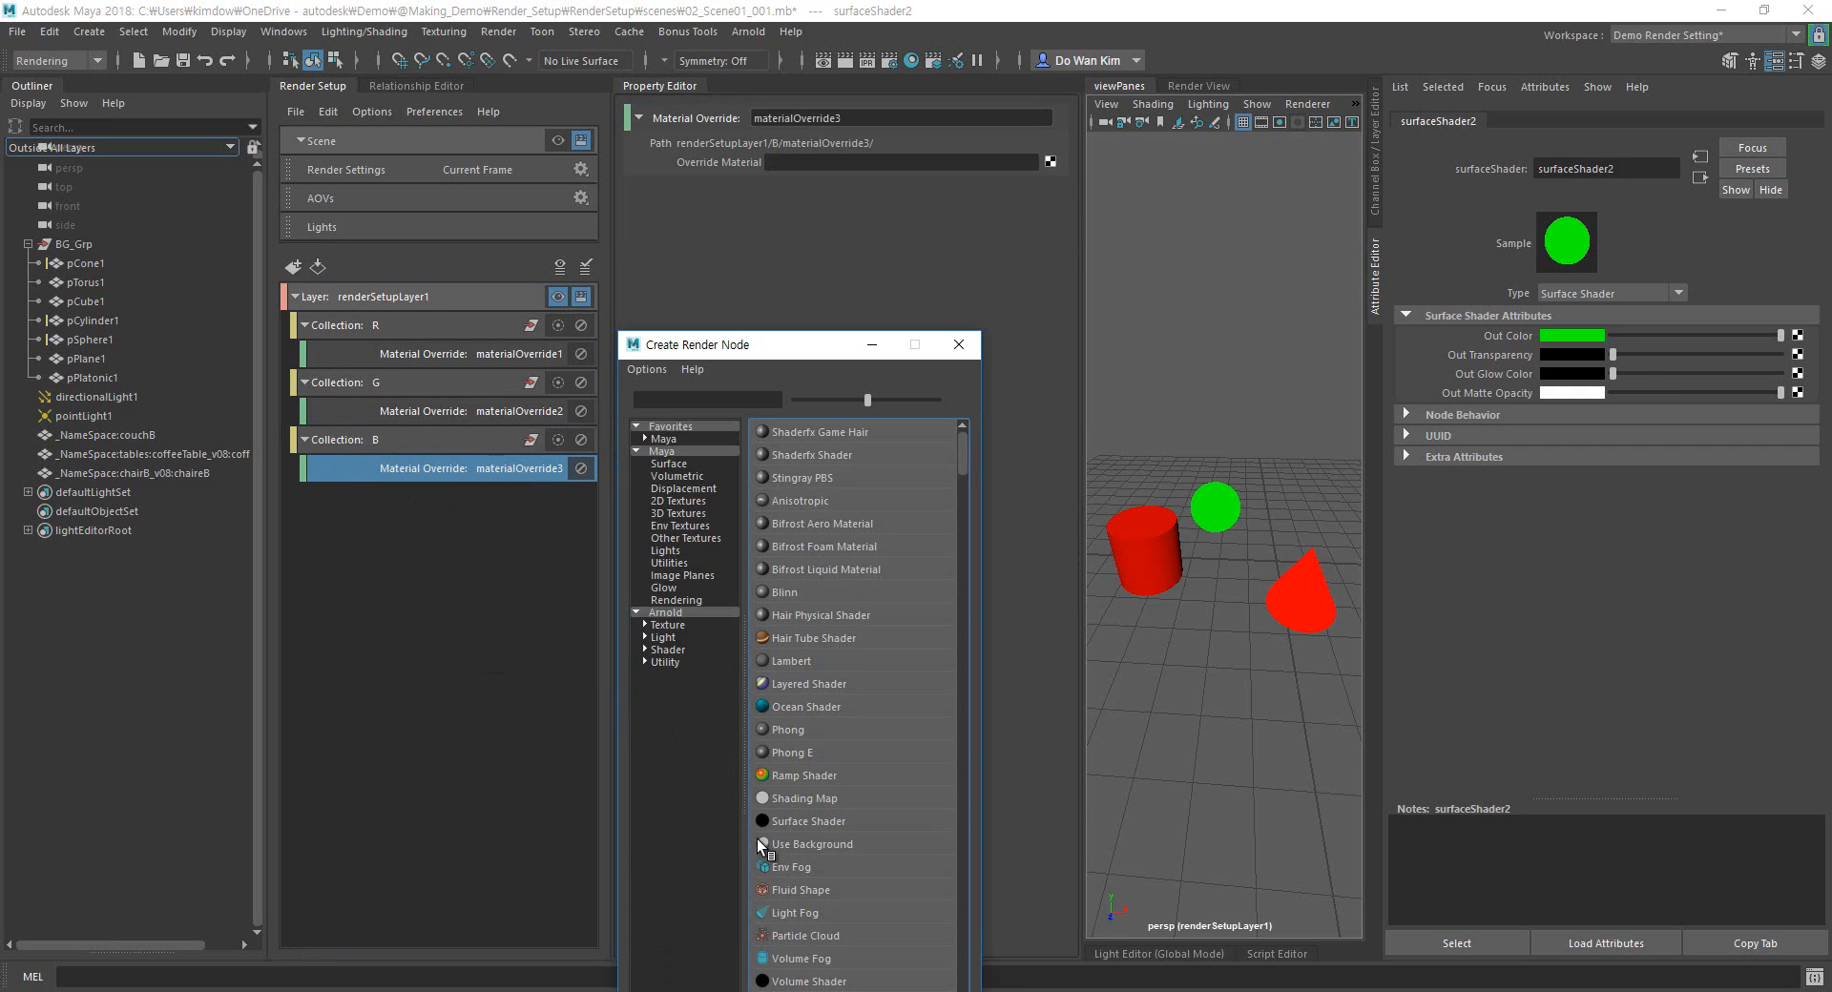
{"action": "left_click", "coordinate": [784, 823]}
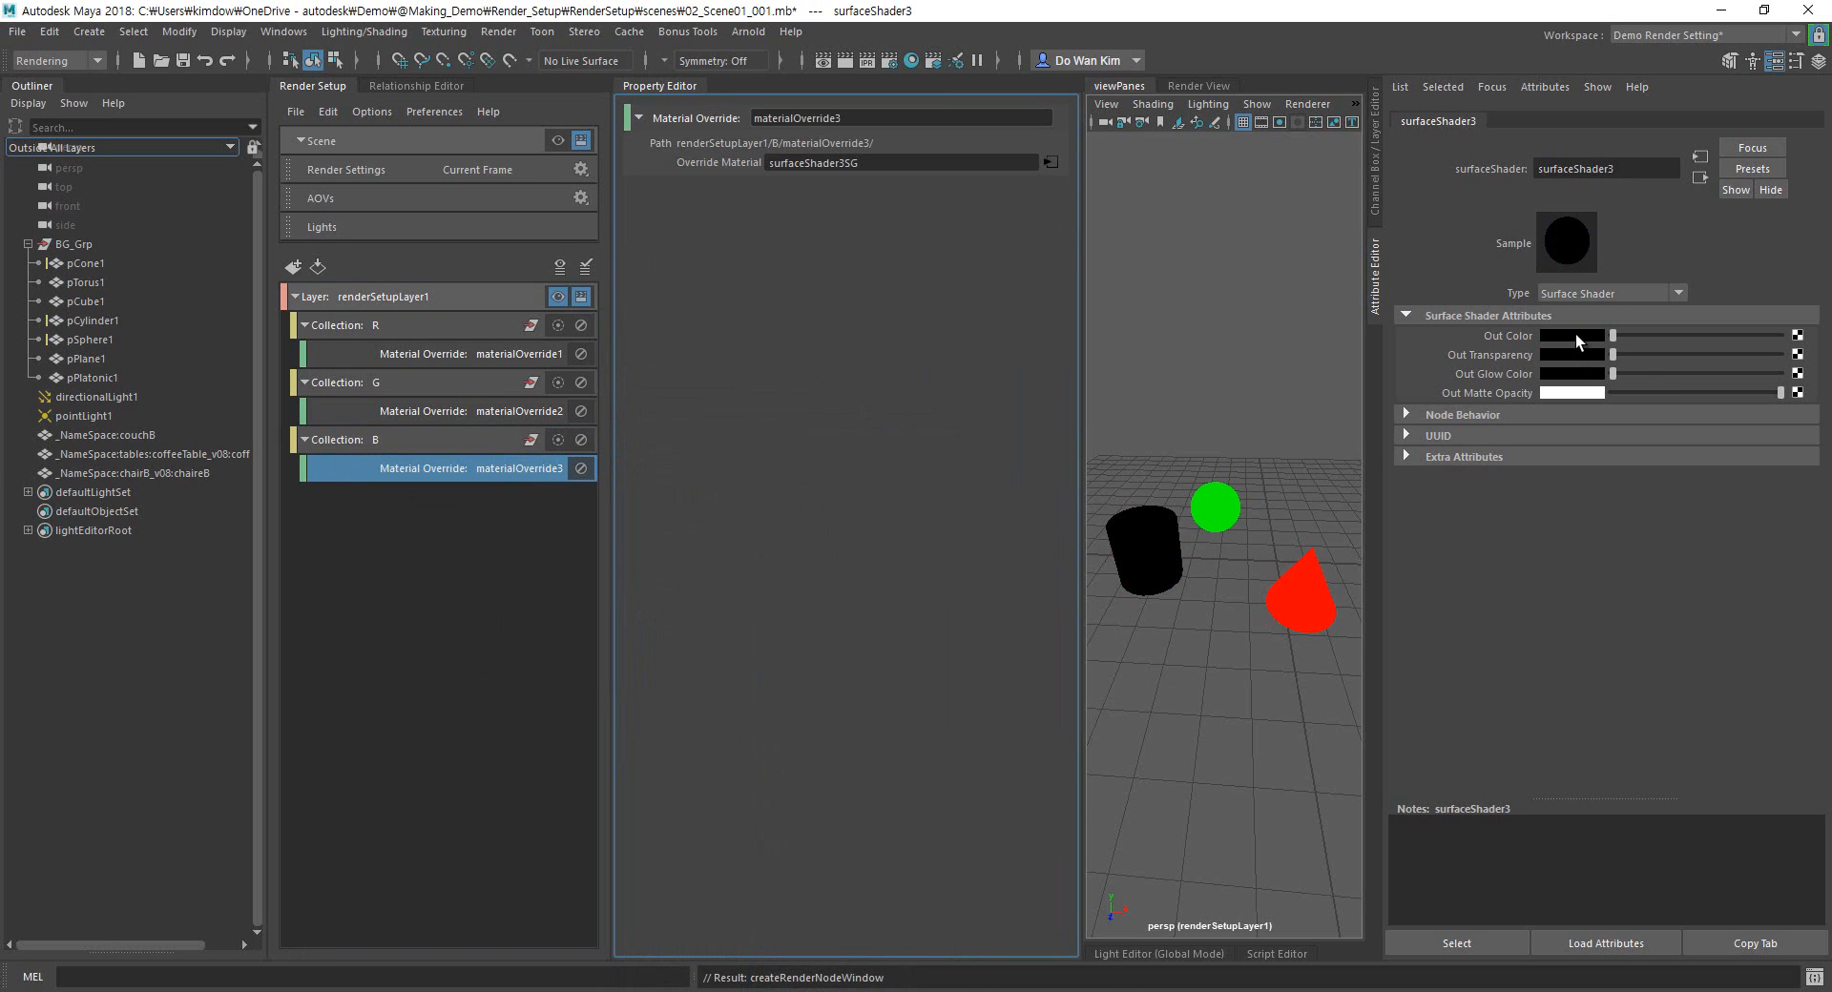
{"action": "left_click", "coordinate": [1576, 340]}
{"action": "left_click", "coordinate": [1590, 285]}
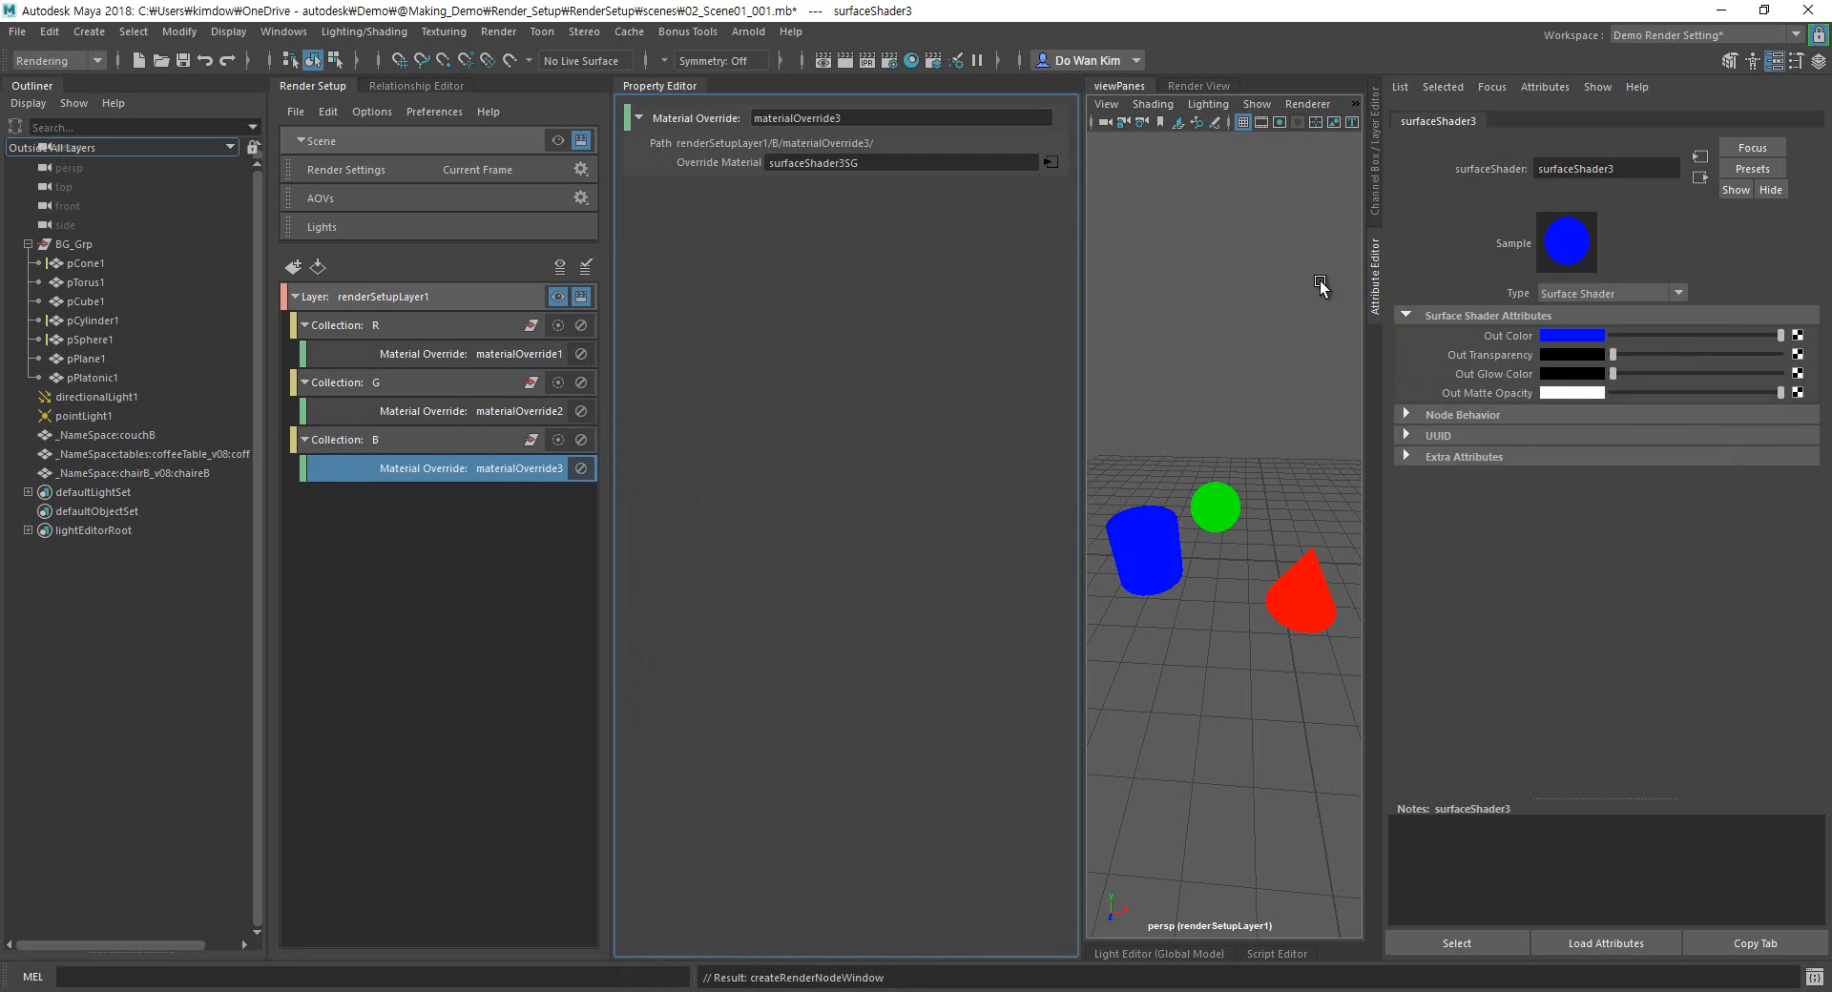
Render the persp view of renderSetupLayer1 to check the material overrides, and return to the viewport.
{"action": "left_click", "coordinate": [1197, 349]}
{"action": "left_click", "coordinate": [845, 63]}
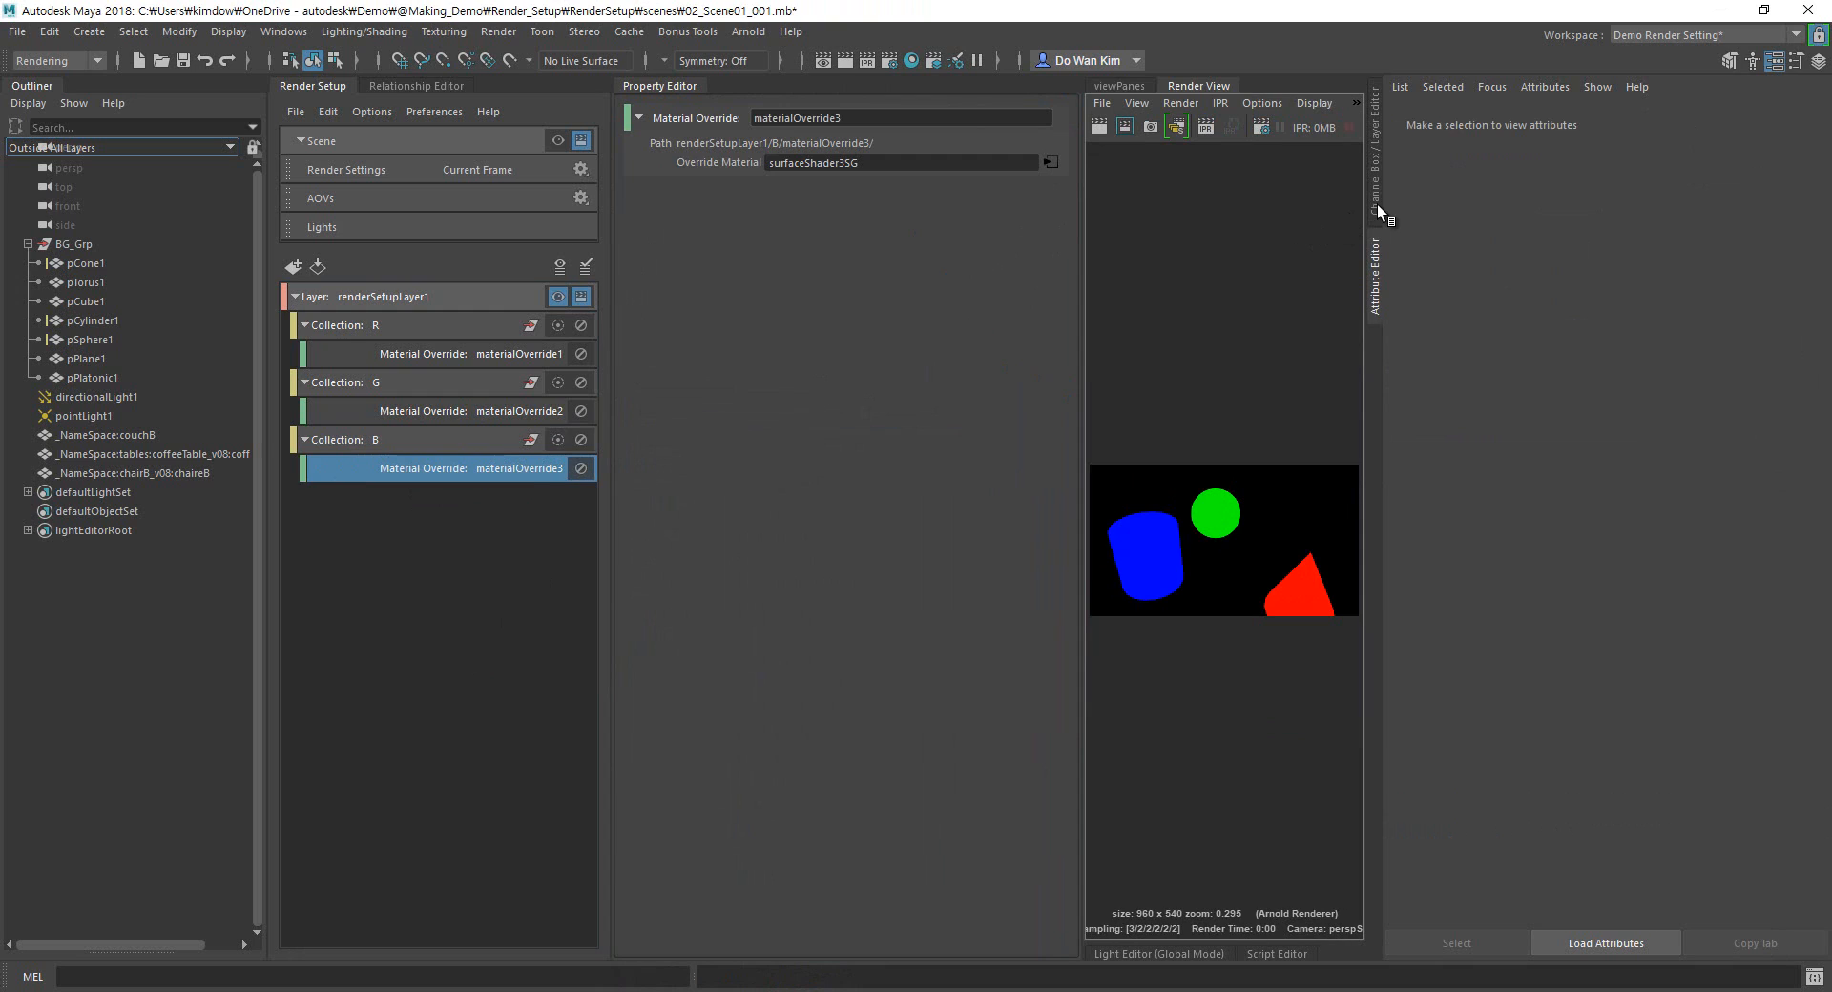
{"action": "left_click", "coordinate": [1124, 86]}
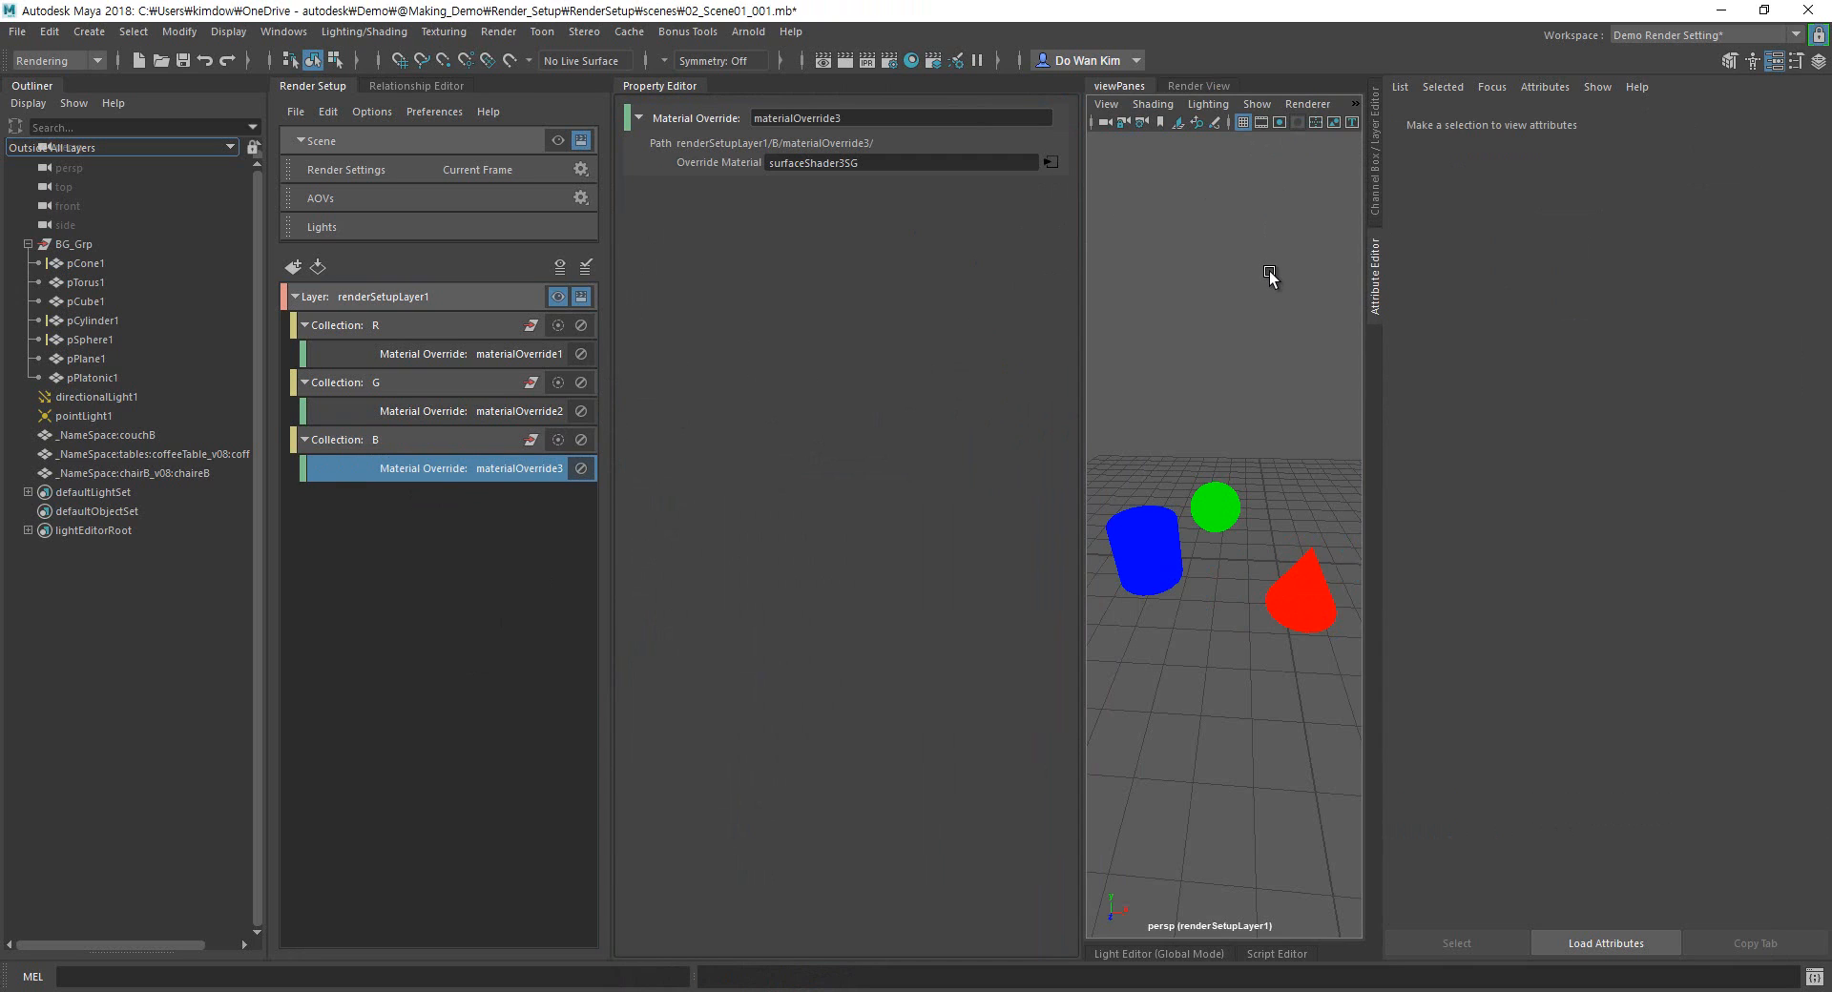
Undo collection B's material override and the Surface Shader assignment on collection G's override.
{"action": "key", "text": "ctrl+z"}
{"action": "key", "text": "ctrl+z"}
{"action": "key", "text": "ctrl+z"}
{"action": "key", "text": "ctrl+z"}
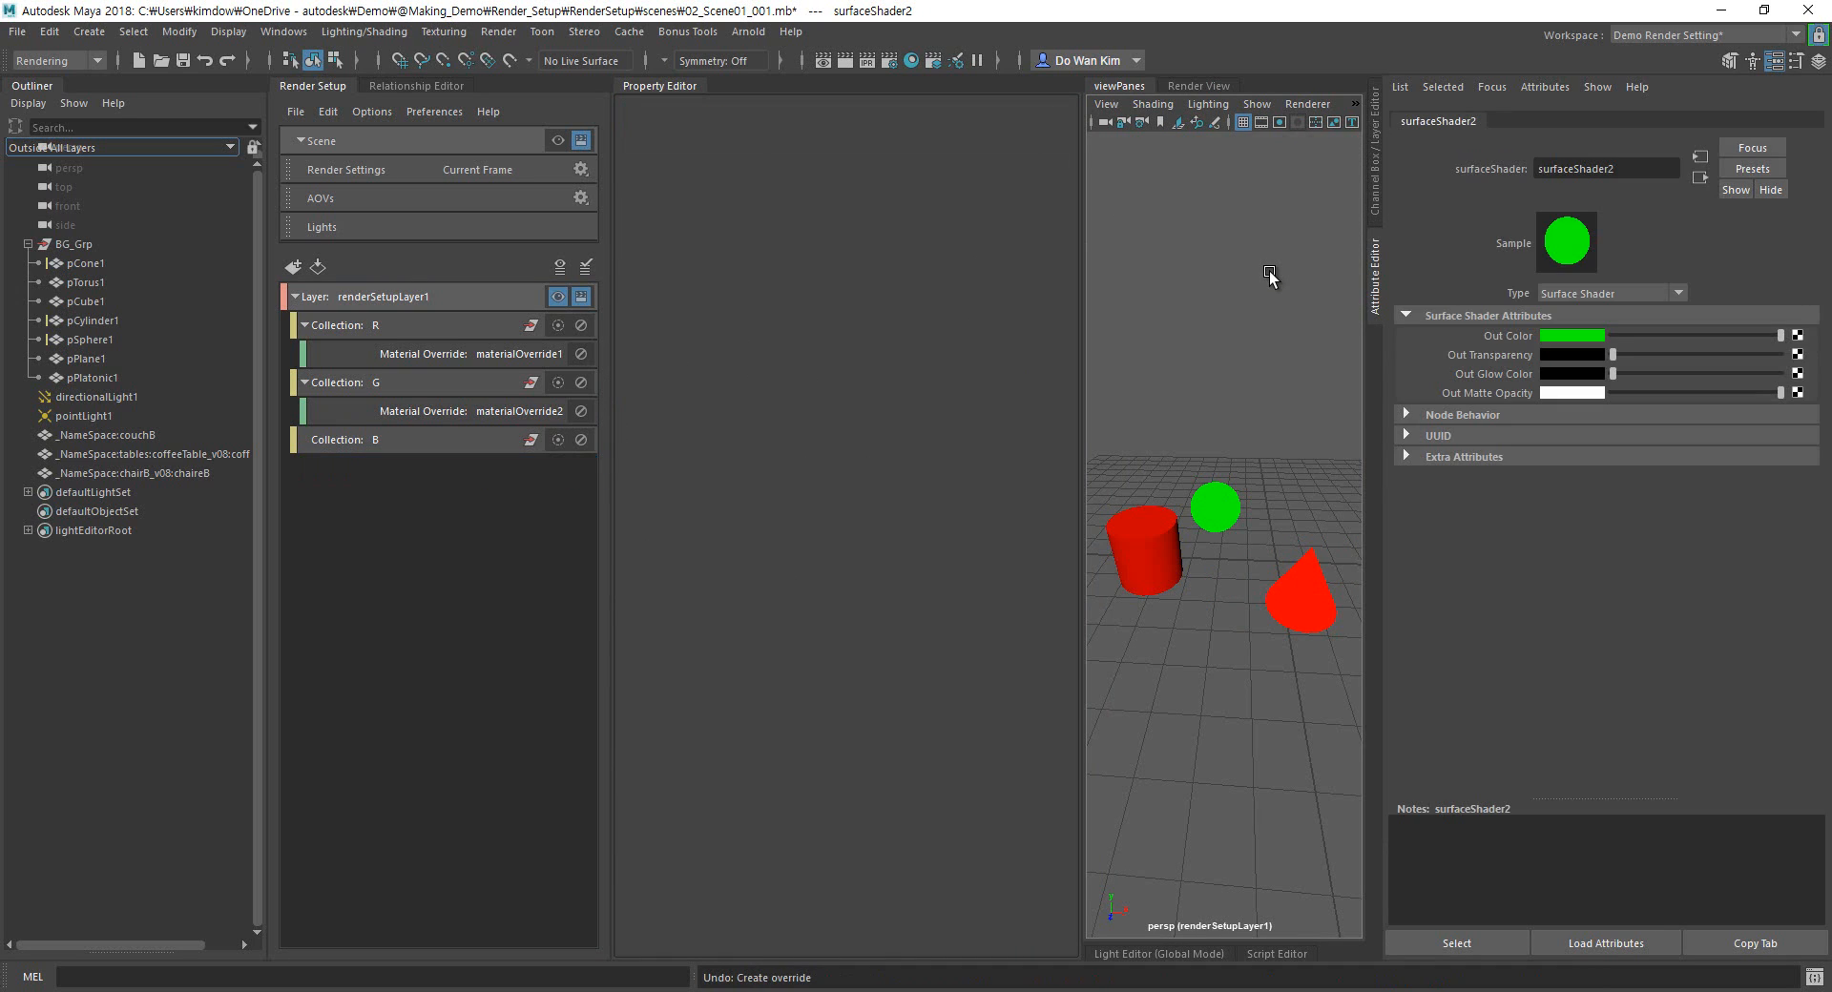
{"action": "key", "text": "ctrl+z"}
{"action": "key", "text": "ctrl+z"}
{"action": "key", "text": "ctrl+z"}
Delete the material overrides of collections R and G.
{"action": "left_click", "coordinate": [457, 417]}
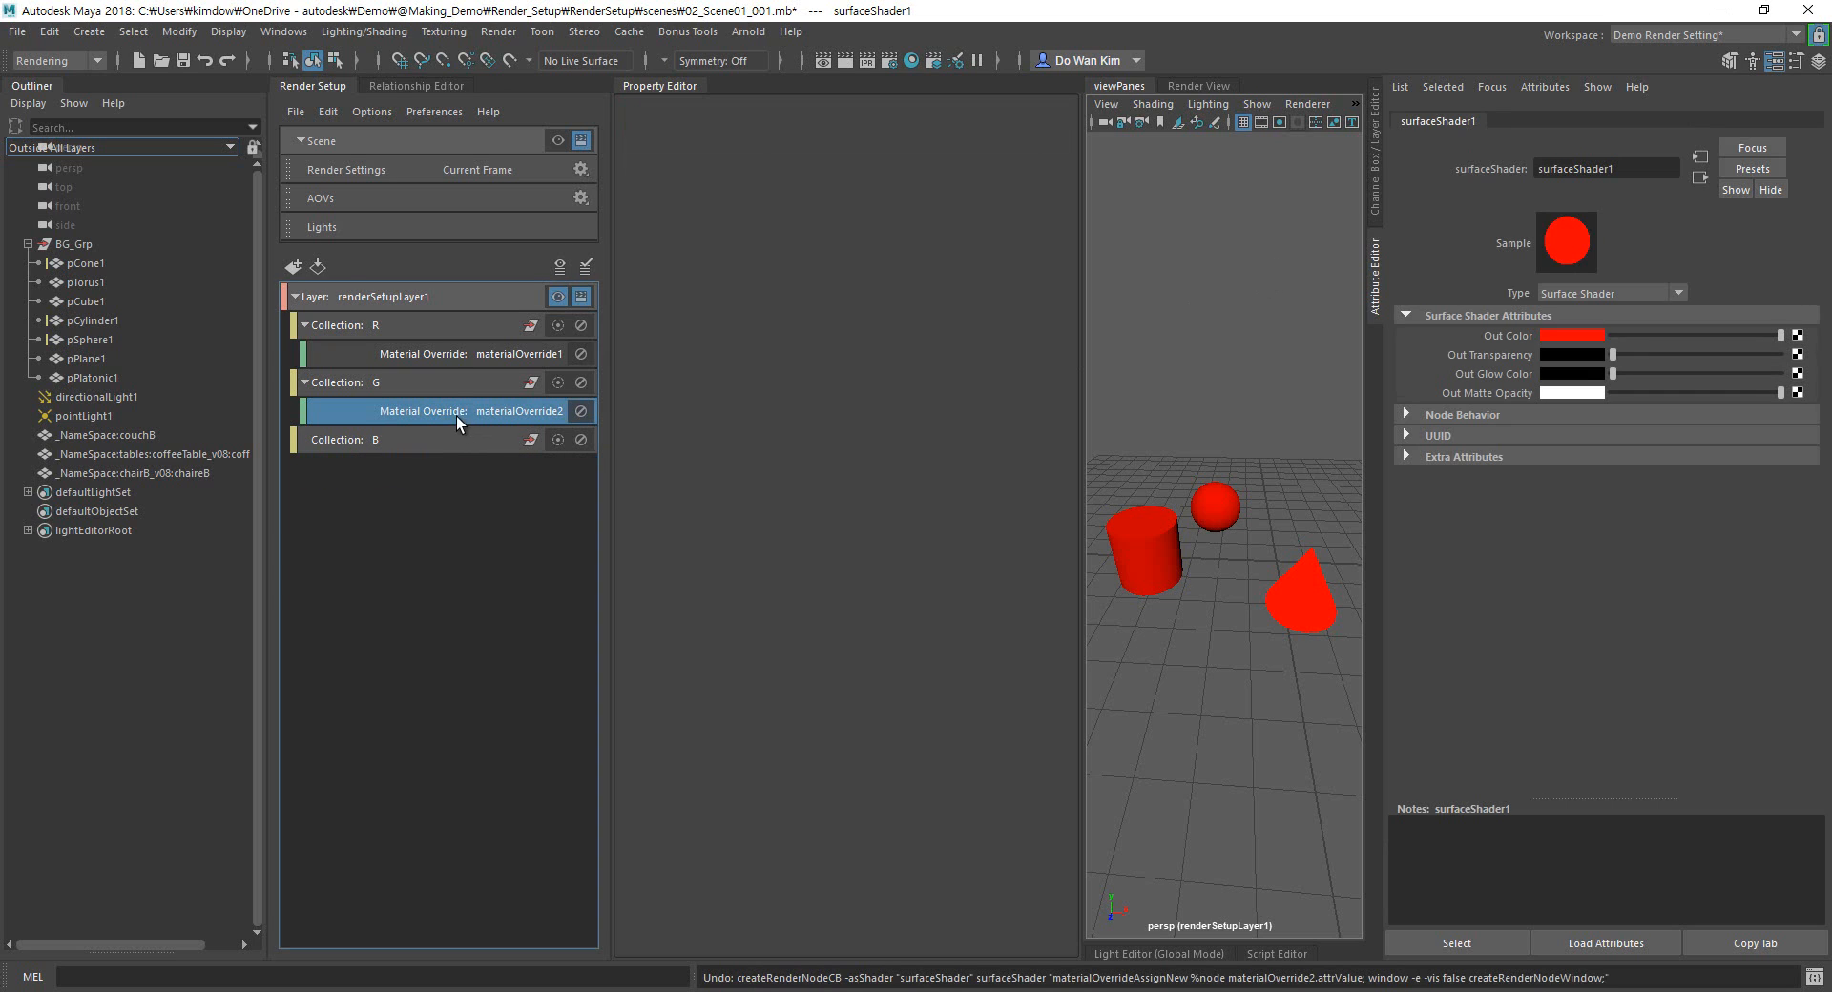
{"action": "left_click", "coordinate": [440, 353], "text": "ctrl"}
{"action": "right_click", "coordinate": [441, 353]}
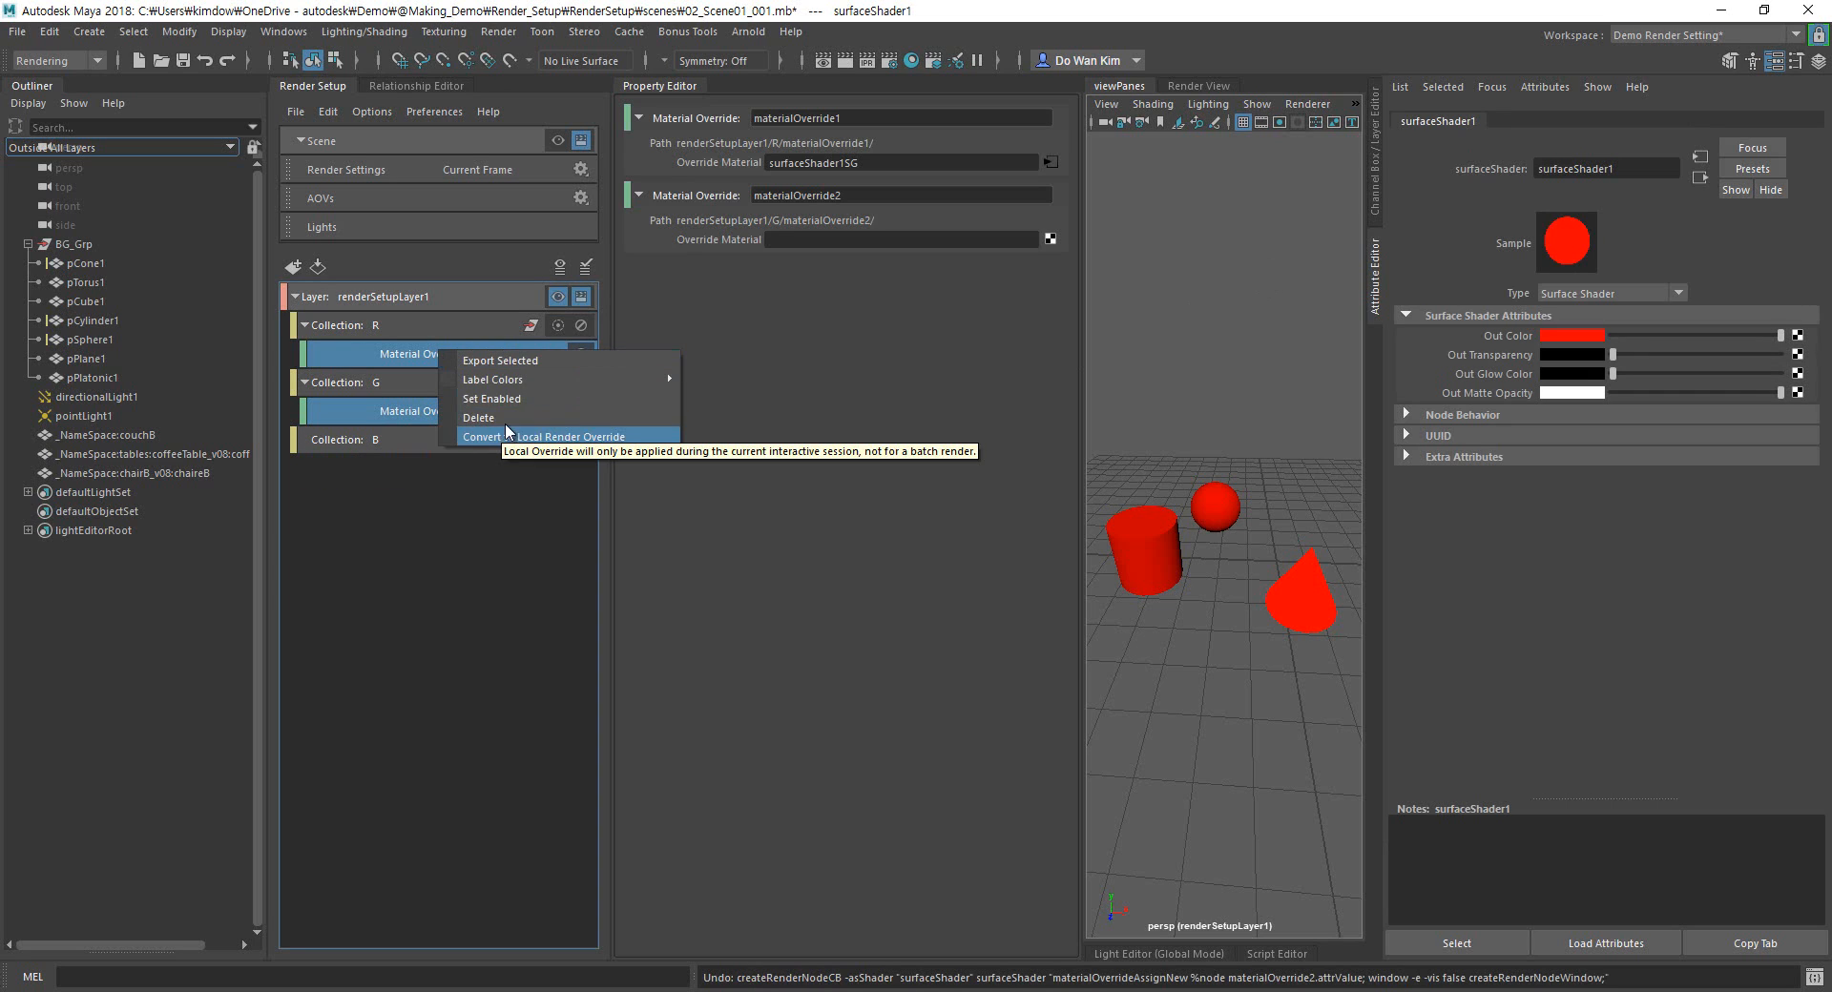
{"action": "left_click", "coordinate": [510, 429]}
Select the members of collection R and create a shader override on it with a new Surface Shader as override shader.
{"action": "left_click", "coordinate": [412, 329]}
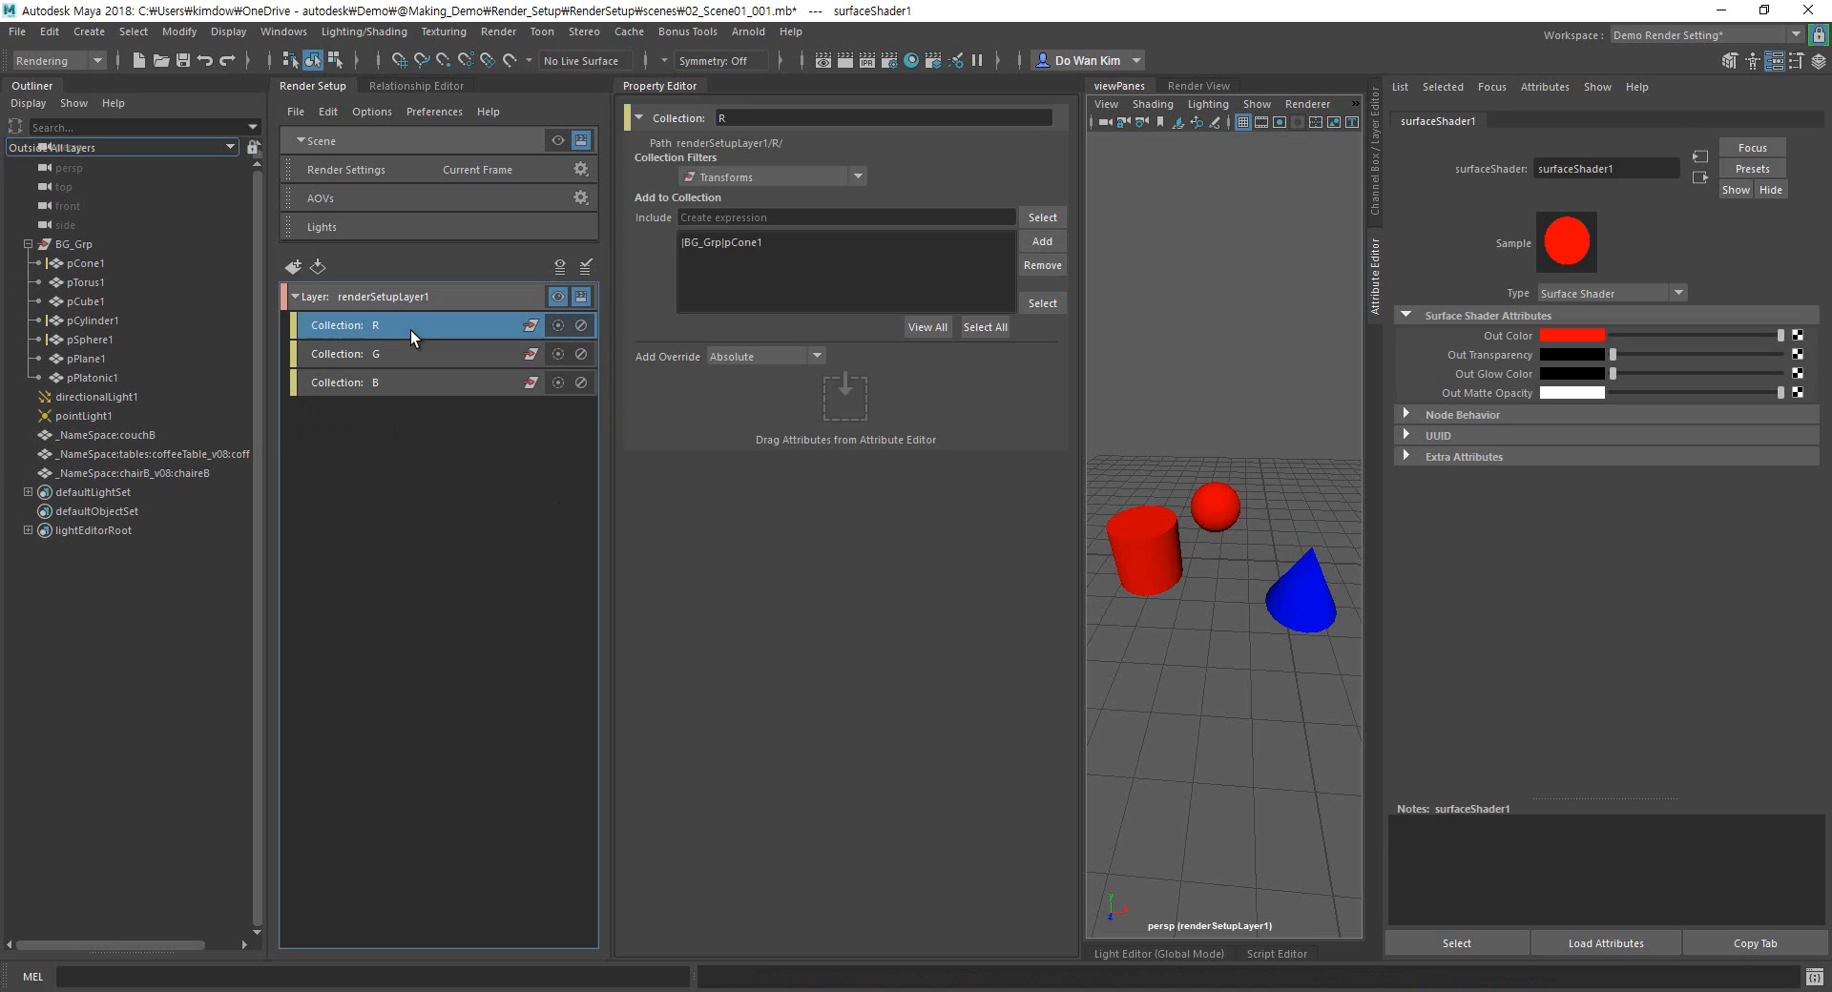
{"action": "left_click", "coordinate": [985, 327]}
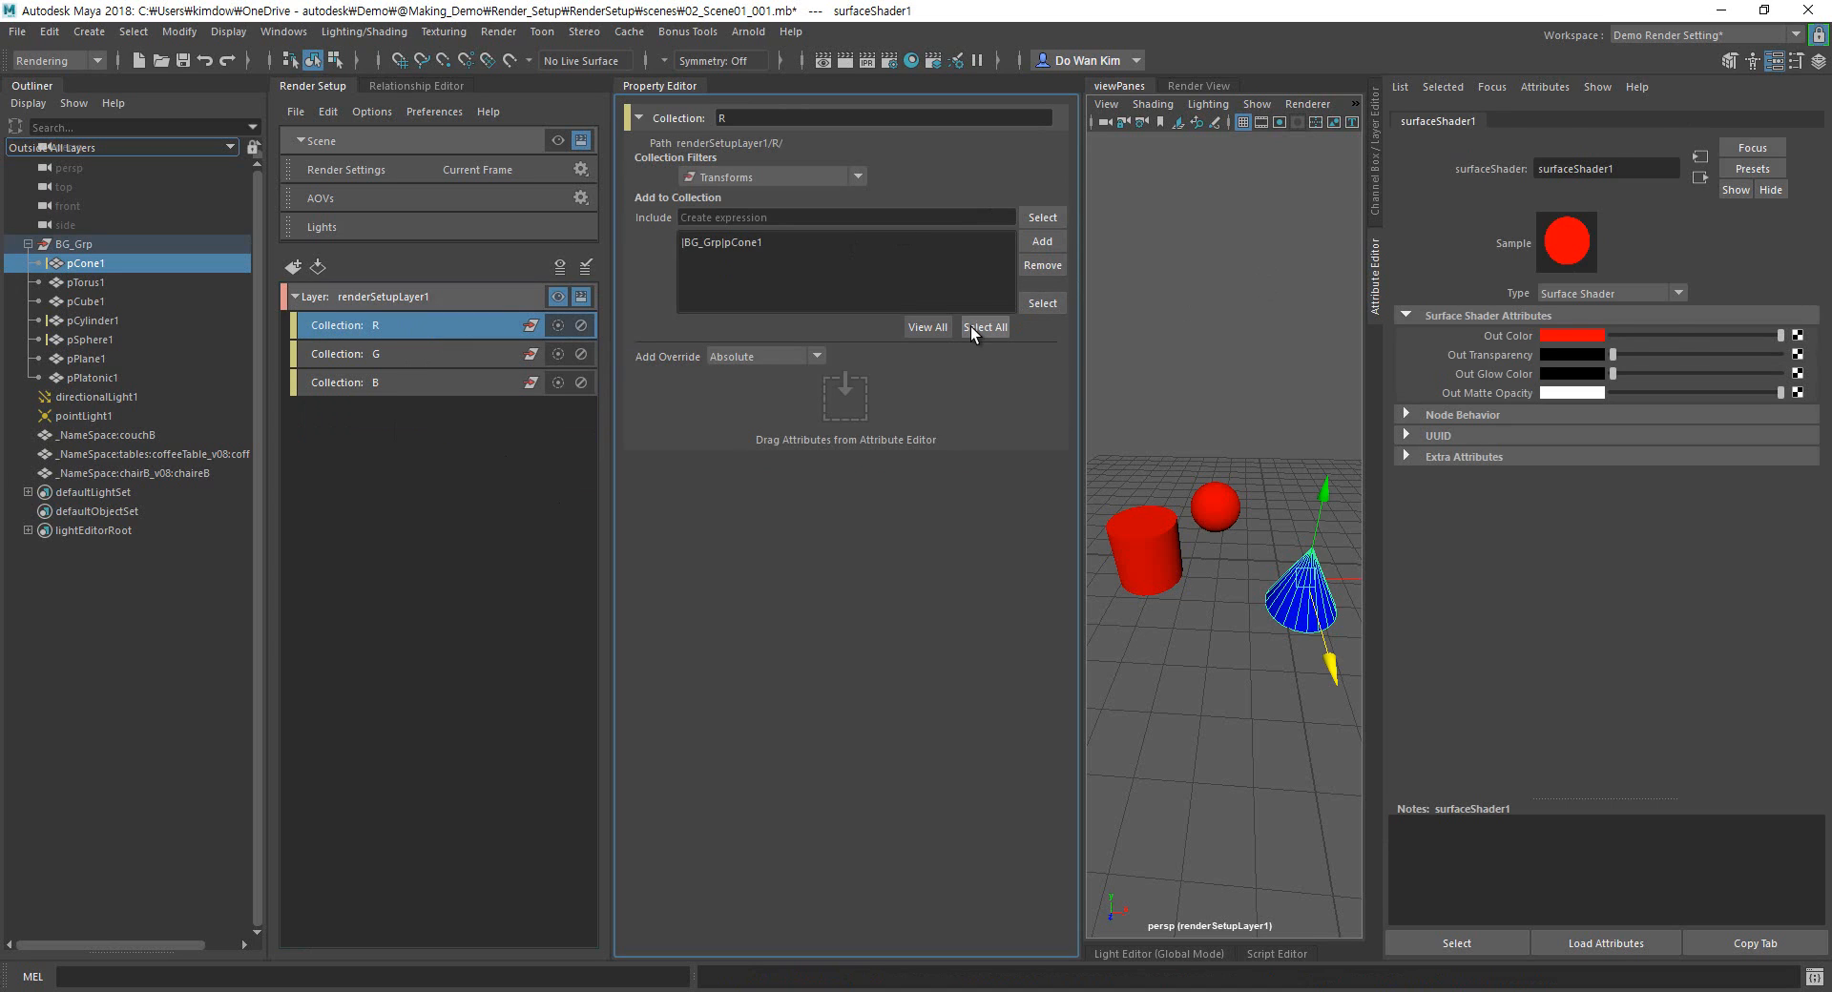
{"action": "right_click", "coordinate": [407, 330]}
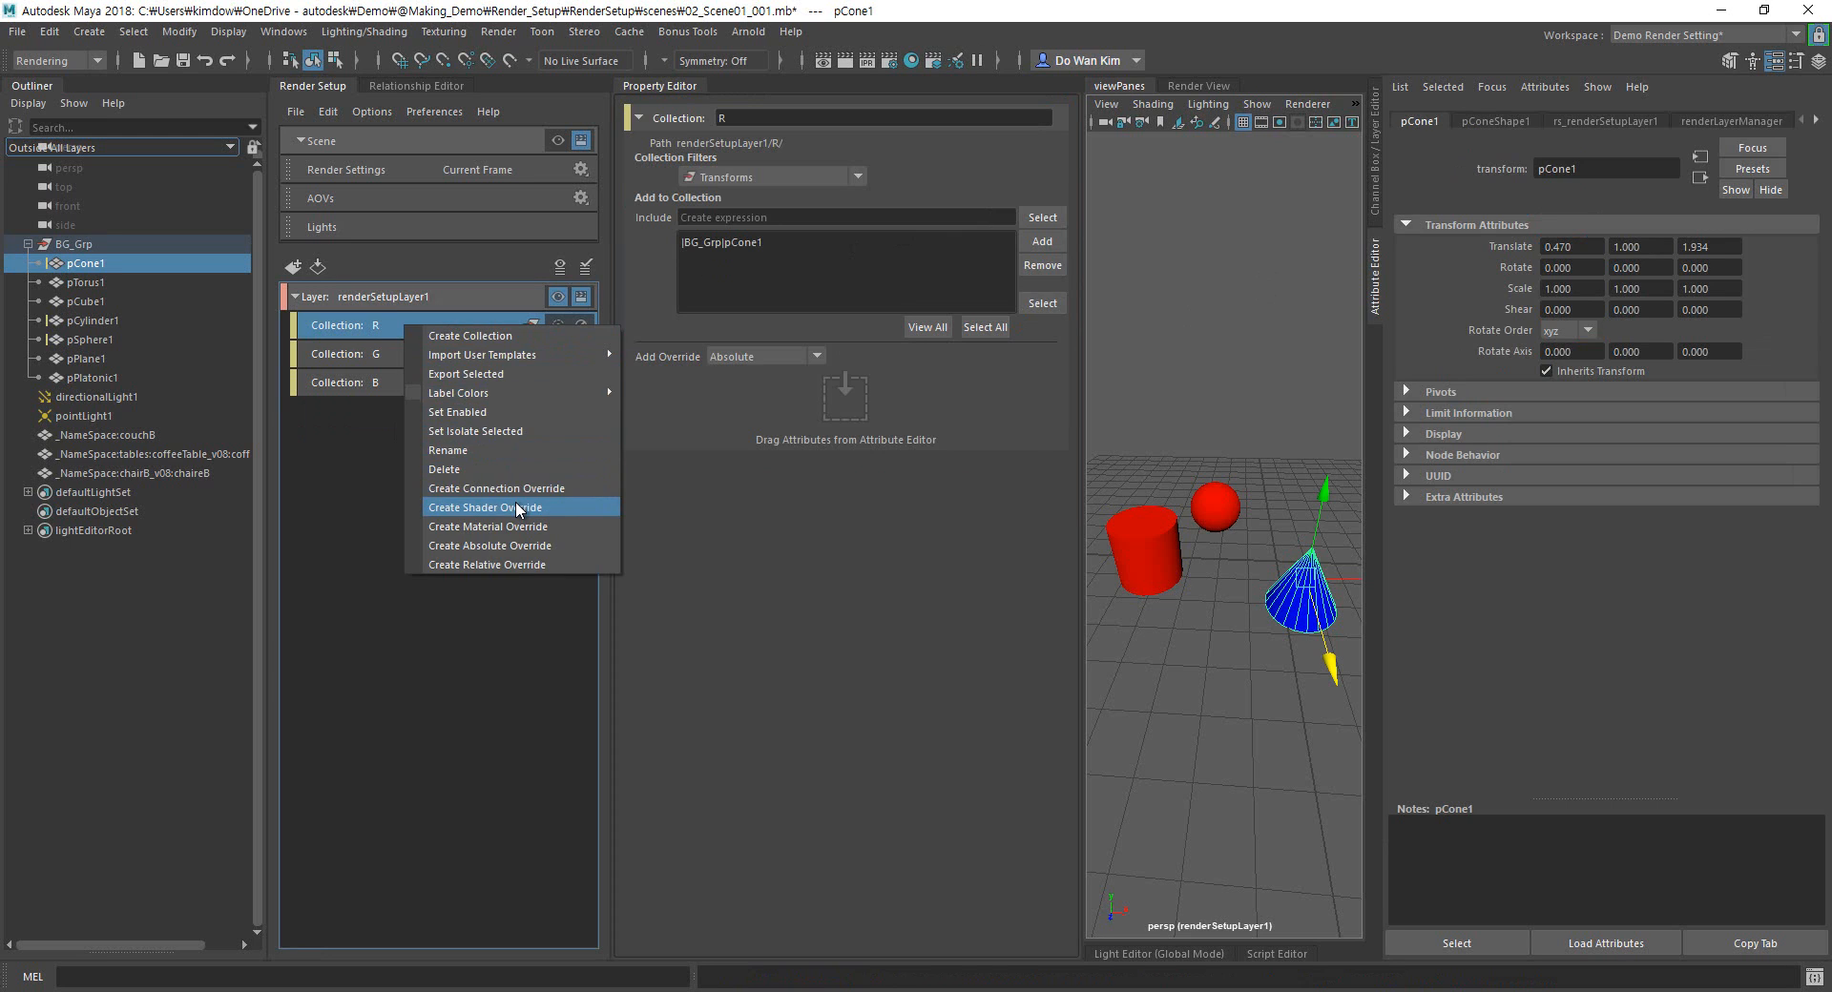
{"action": "left_click", "coordinate": [477, 502]}
{"action": "left_click", "coordinate": [1050, 162]}
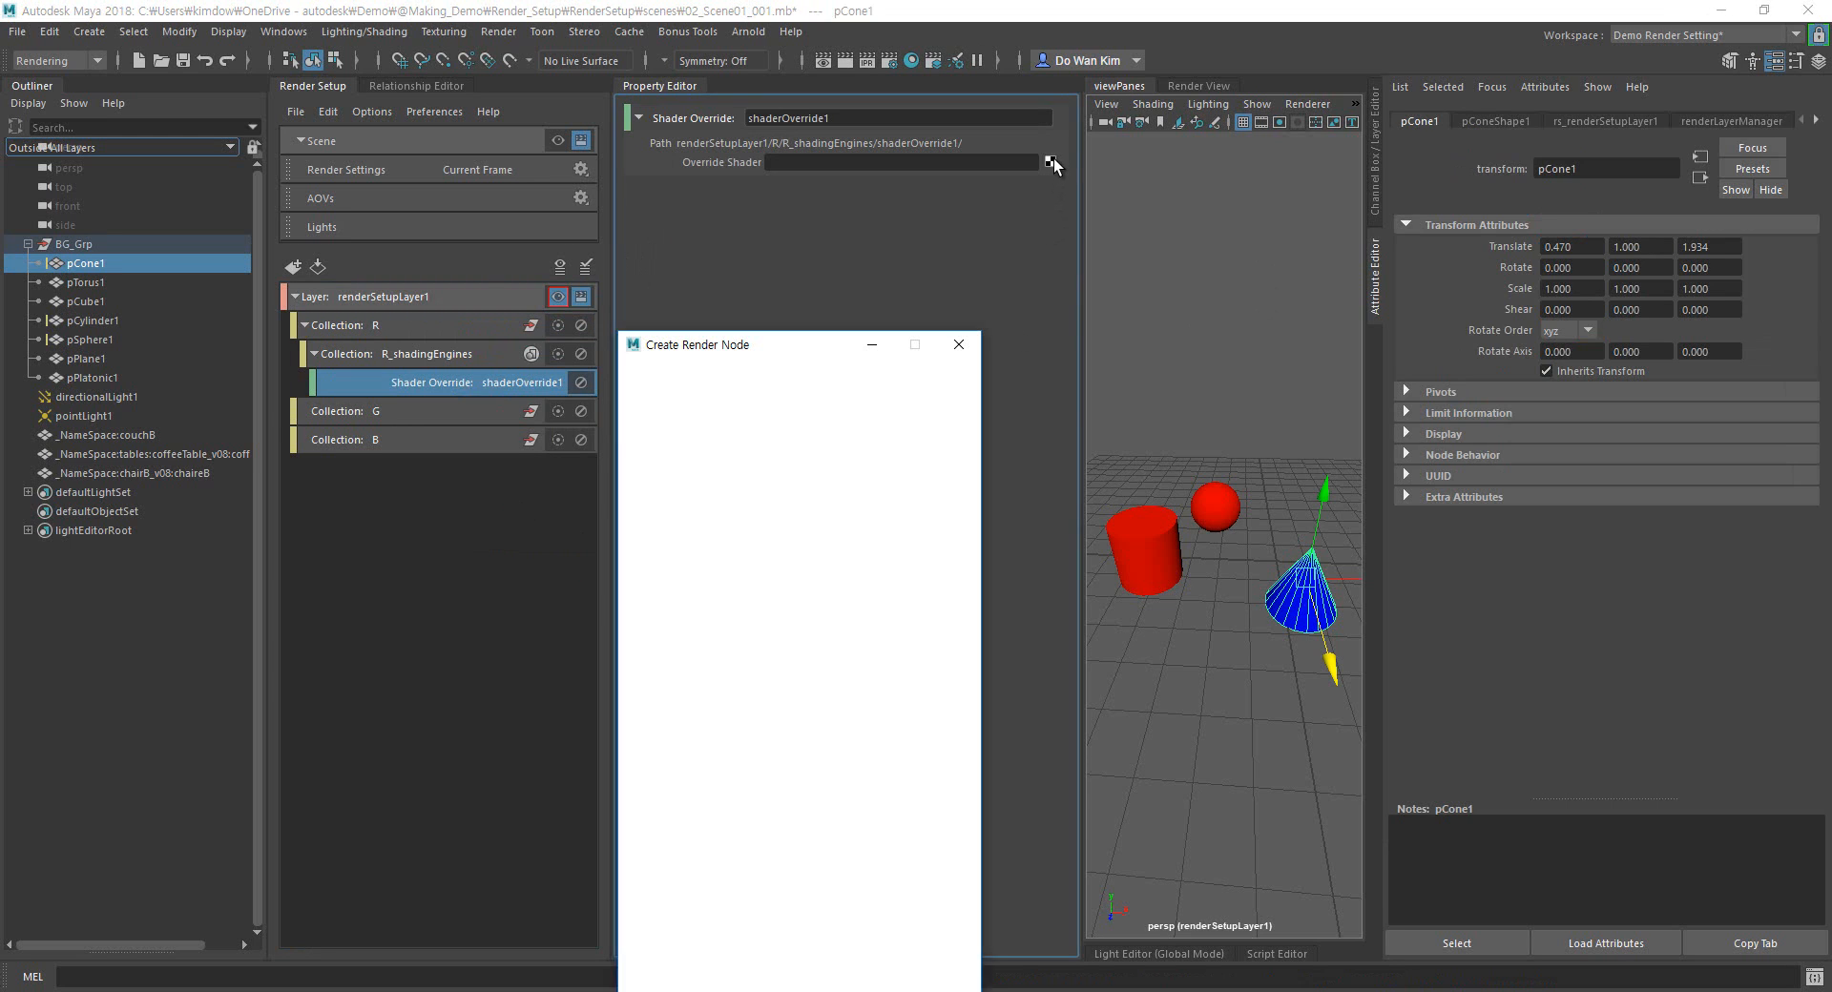
{"action": "scroll", "coordinate": [886, 649], "scroll_direction": "up", "scroll_amount": 7}
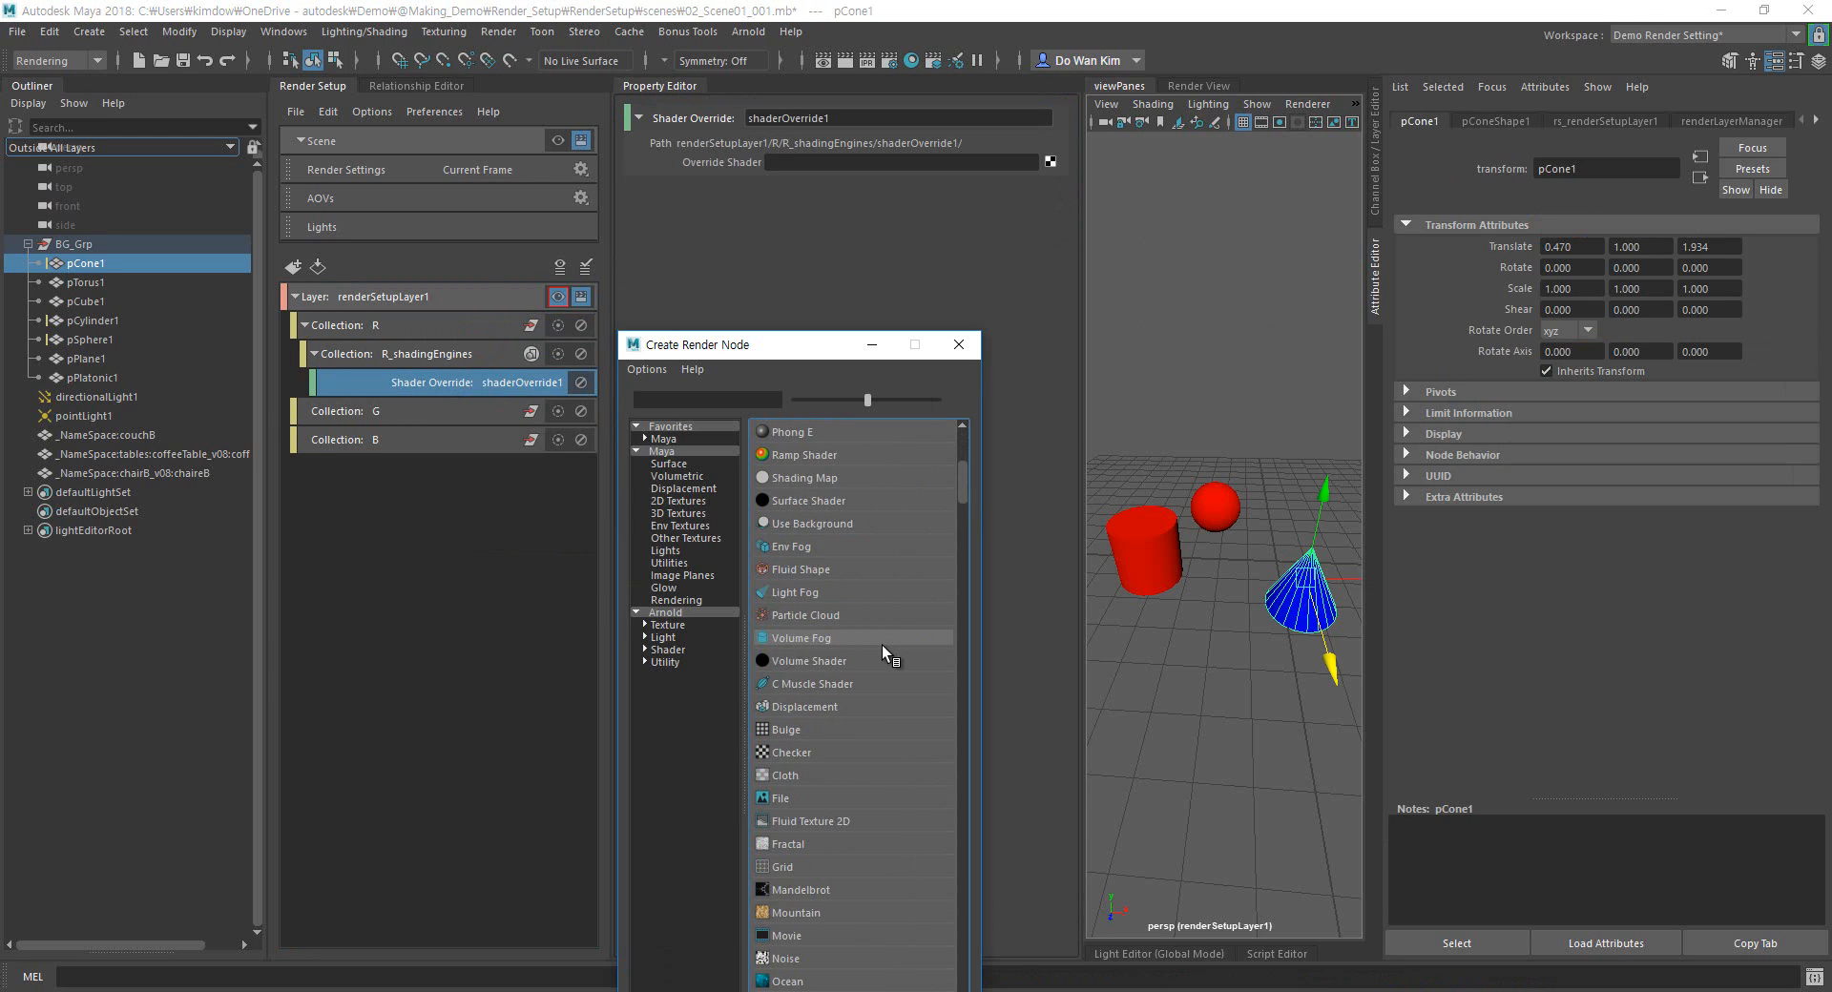
{"action": "left_click", "coordinate": [807, 821]}
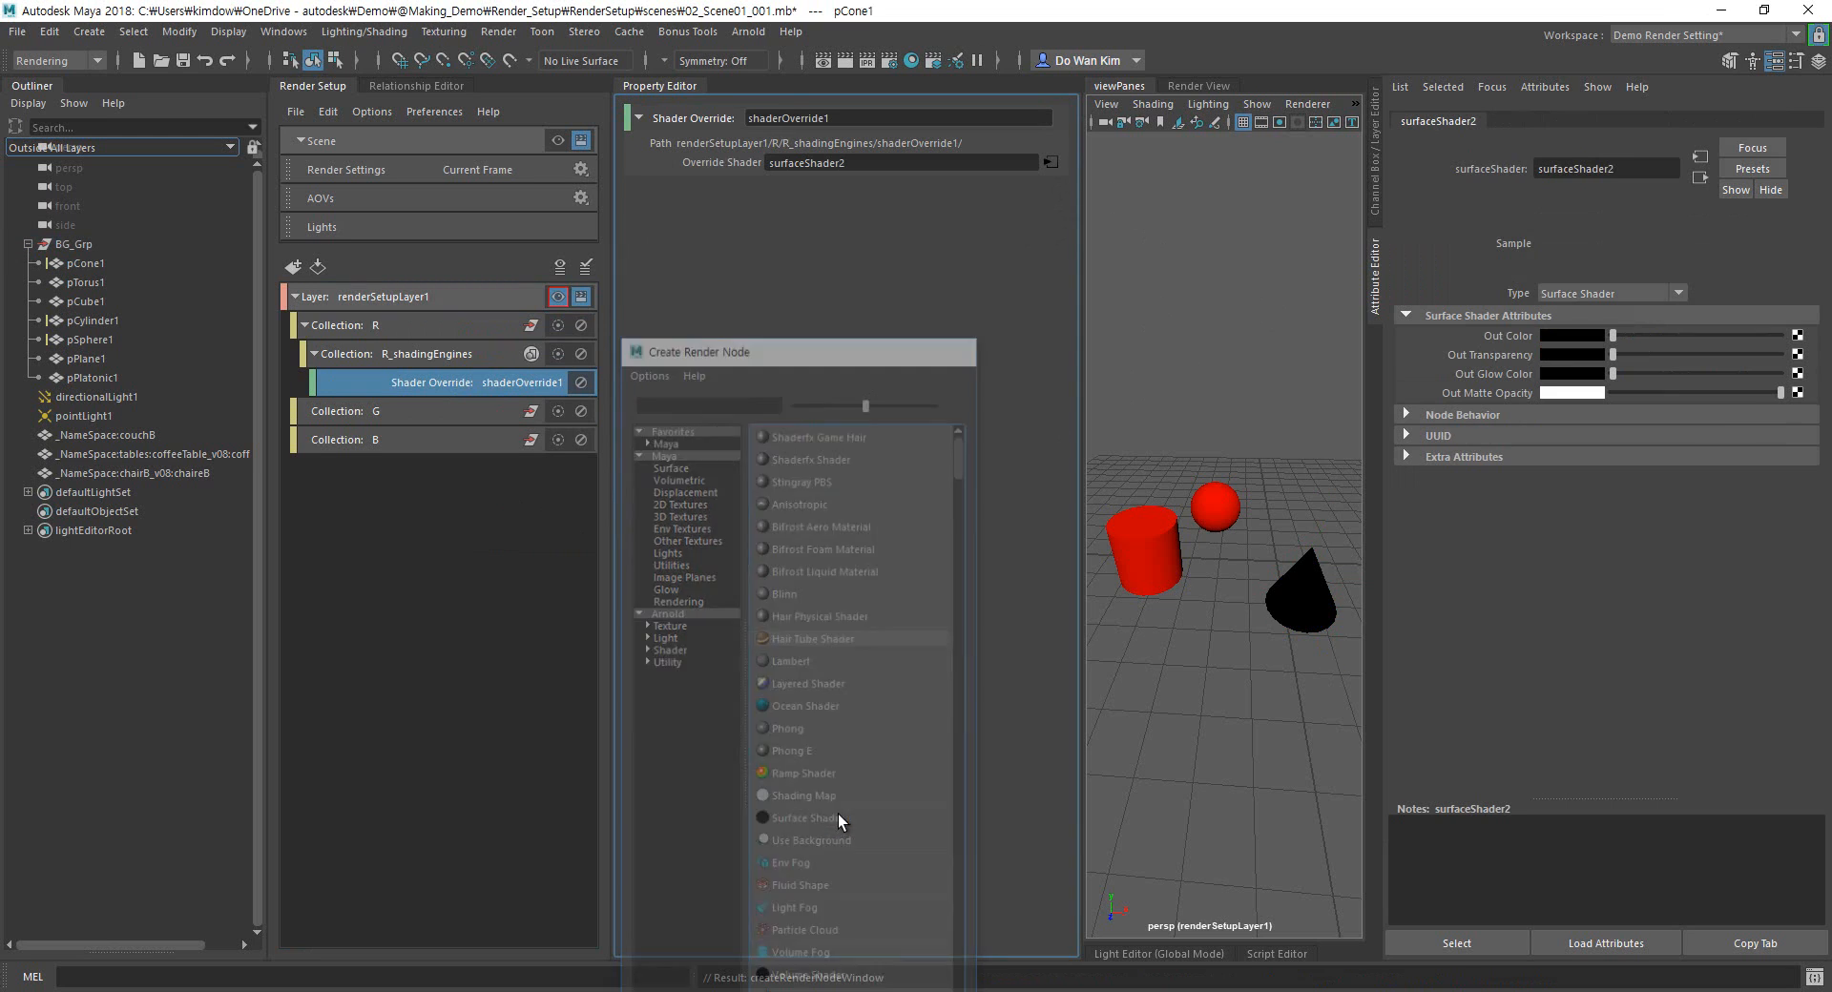
Set the Out Color of surfaceShader2 to pure red and clear the selection.
{"action": "left_click", "coordinate": [1571, 338]}
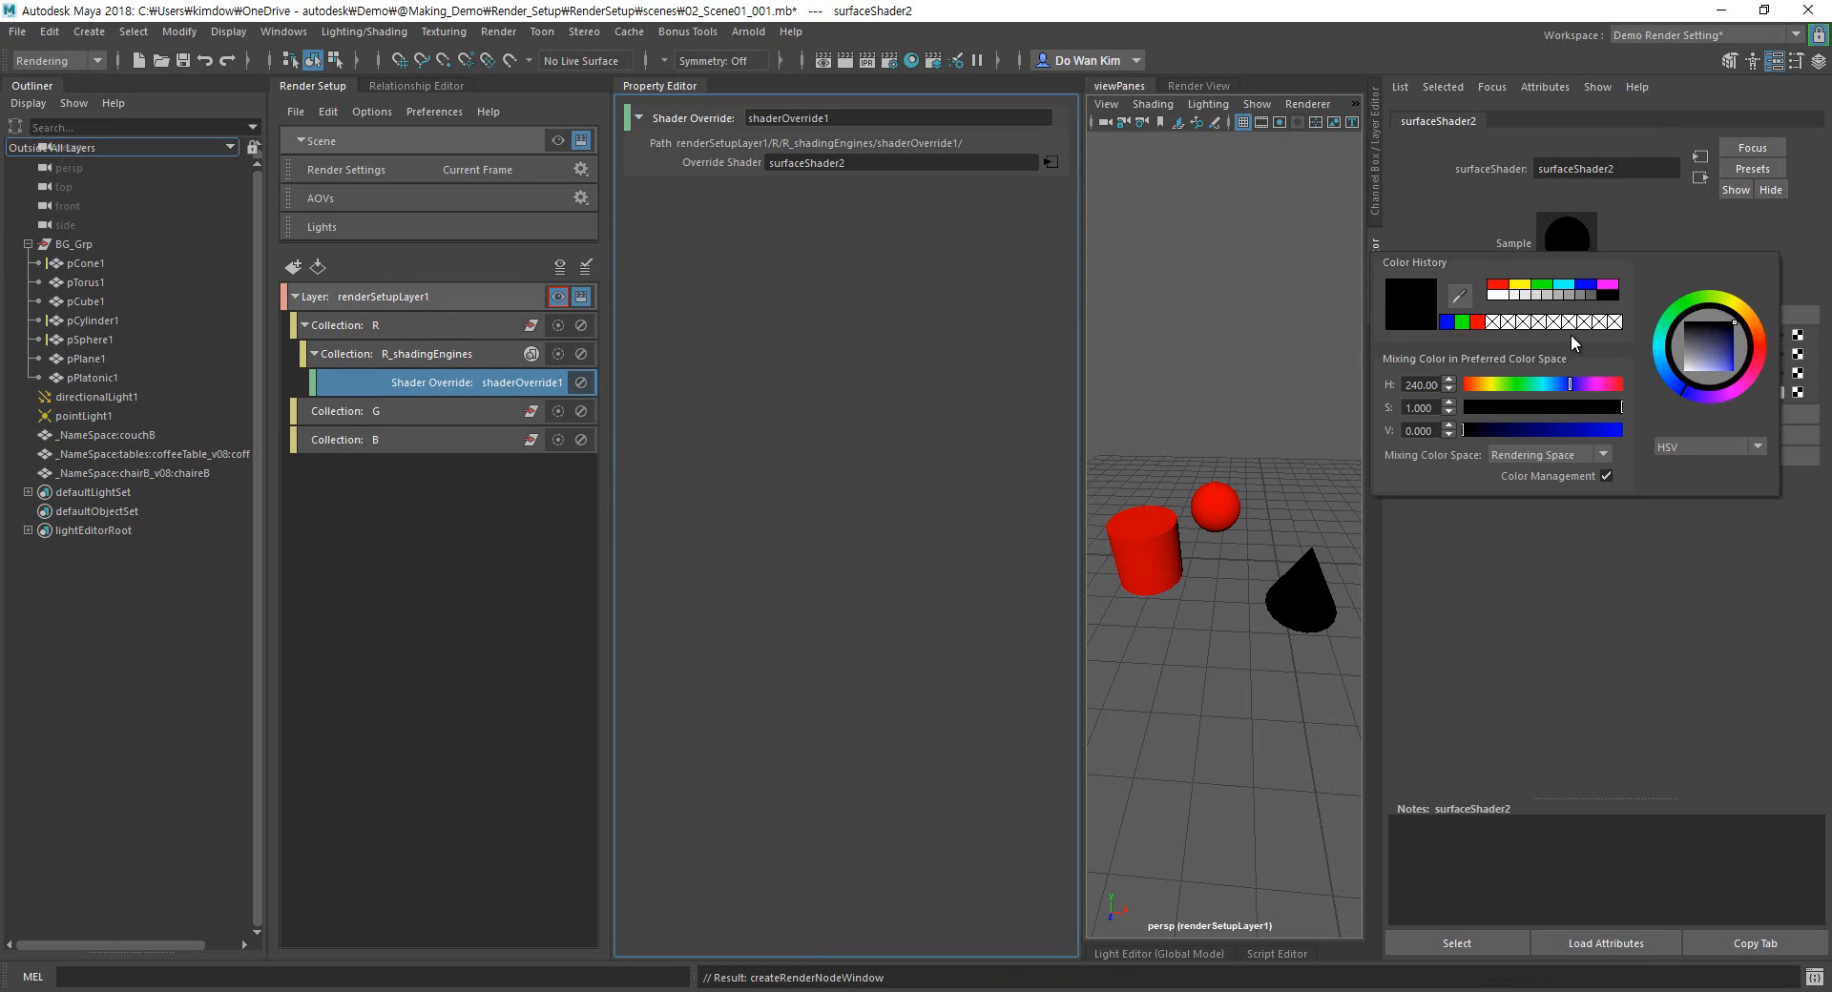
{"action": "left_click", "coordinate": [1495, 291]}
{"action": "left_click", "coordinate": [1234, 233]}
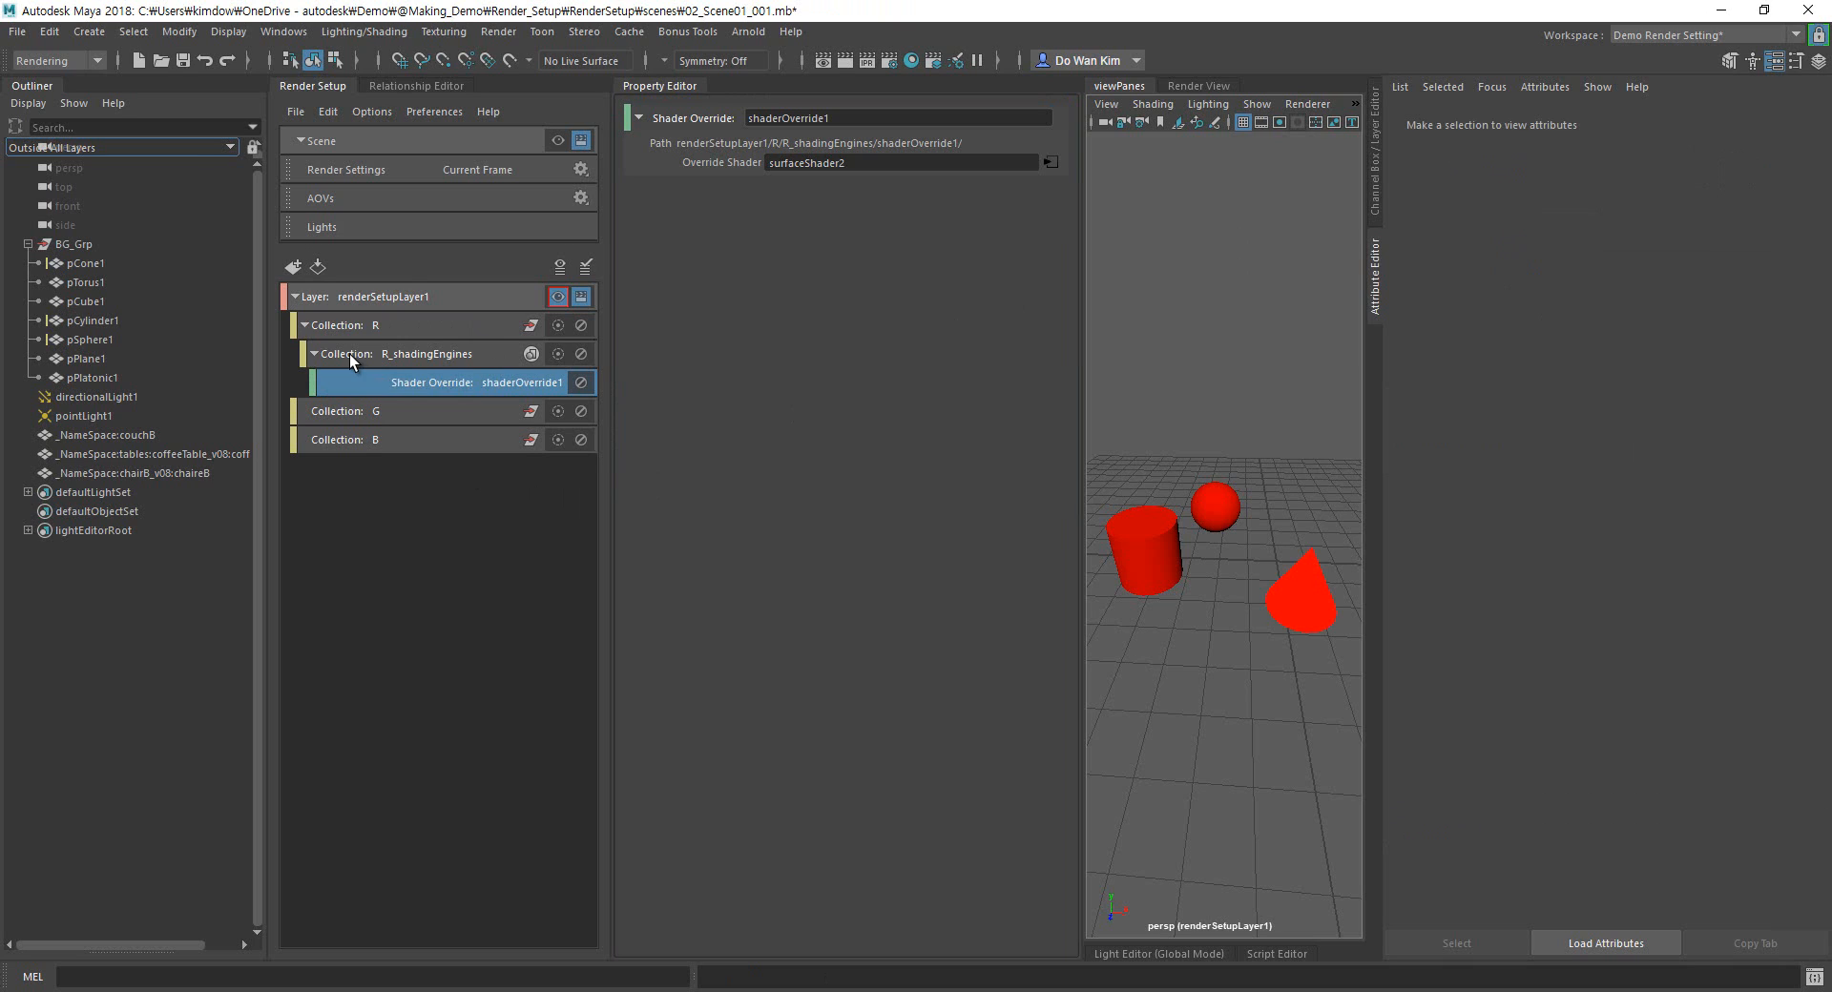
Examine the R_shadingEngines sub-collection and its filter and include settings.
{"action": "left_click", "coordinate": [316, 354]}
{"action": "left_click", "coordinate": [316, 354]}
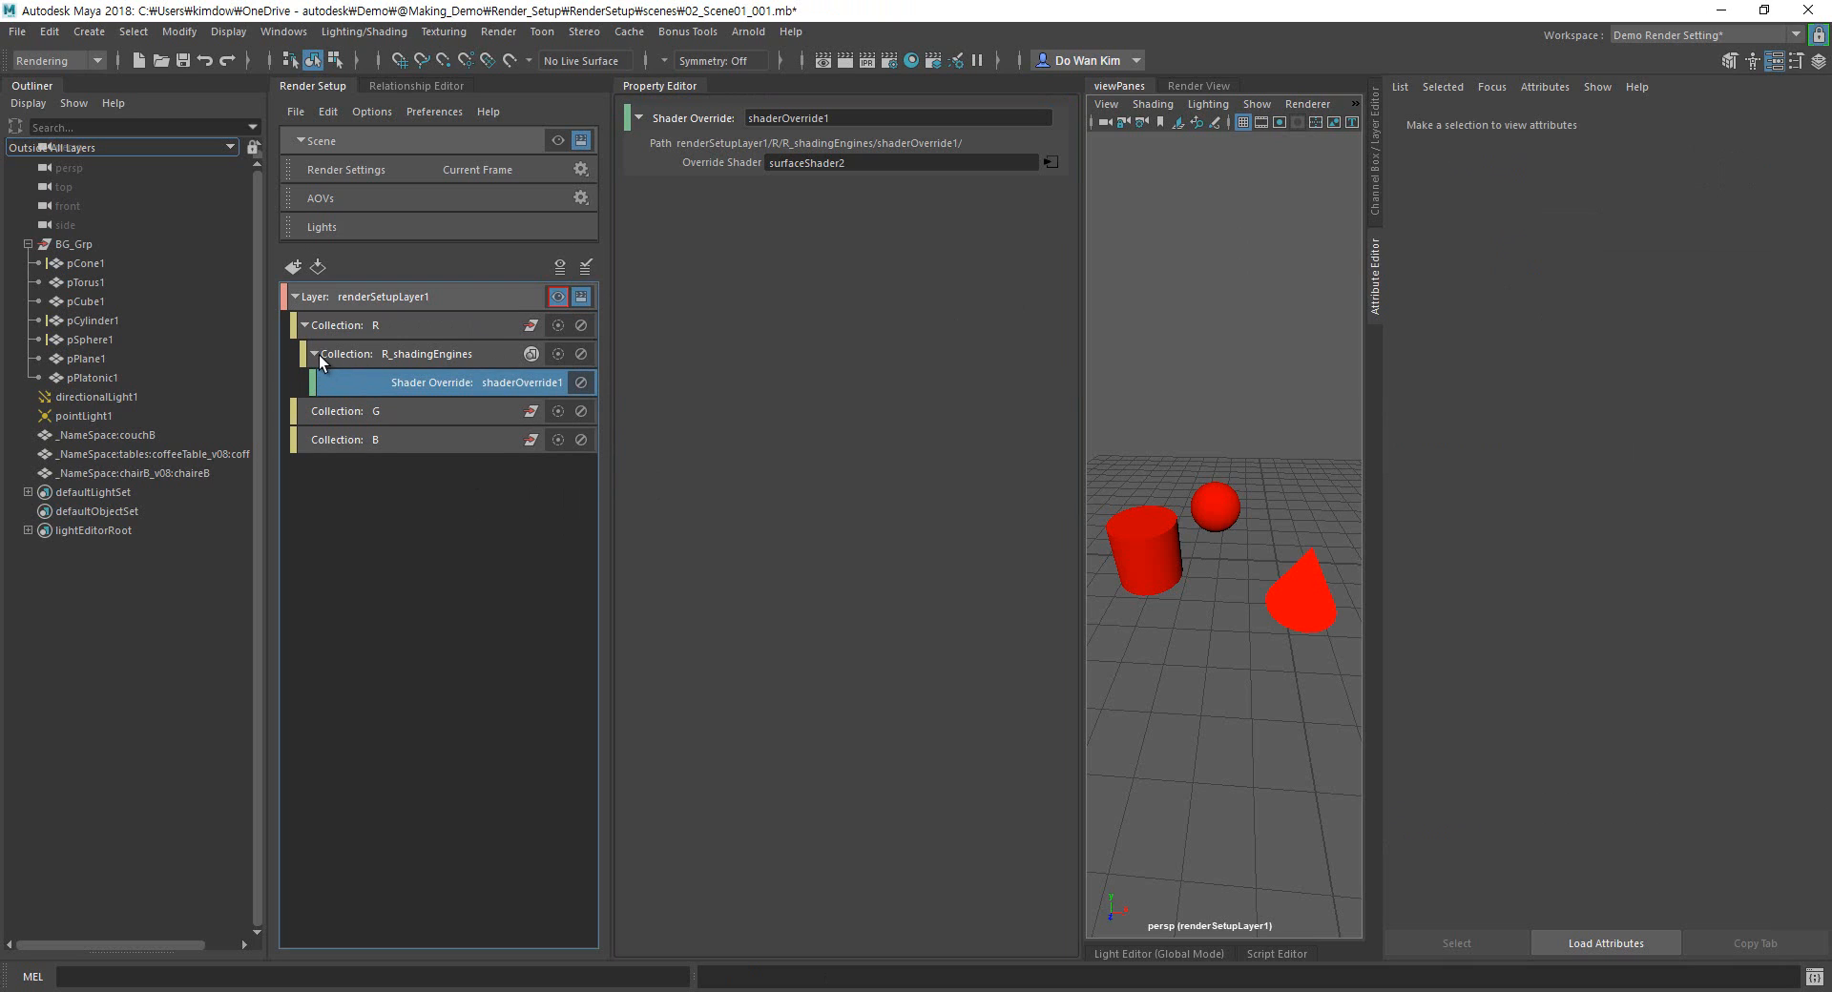
{"action": "left_click", "coordinate": [431, 359]}
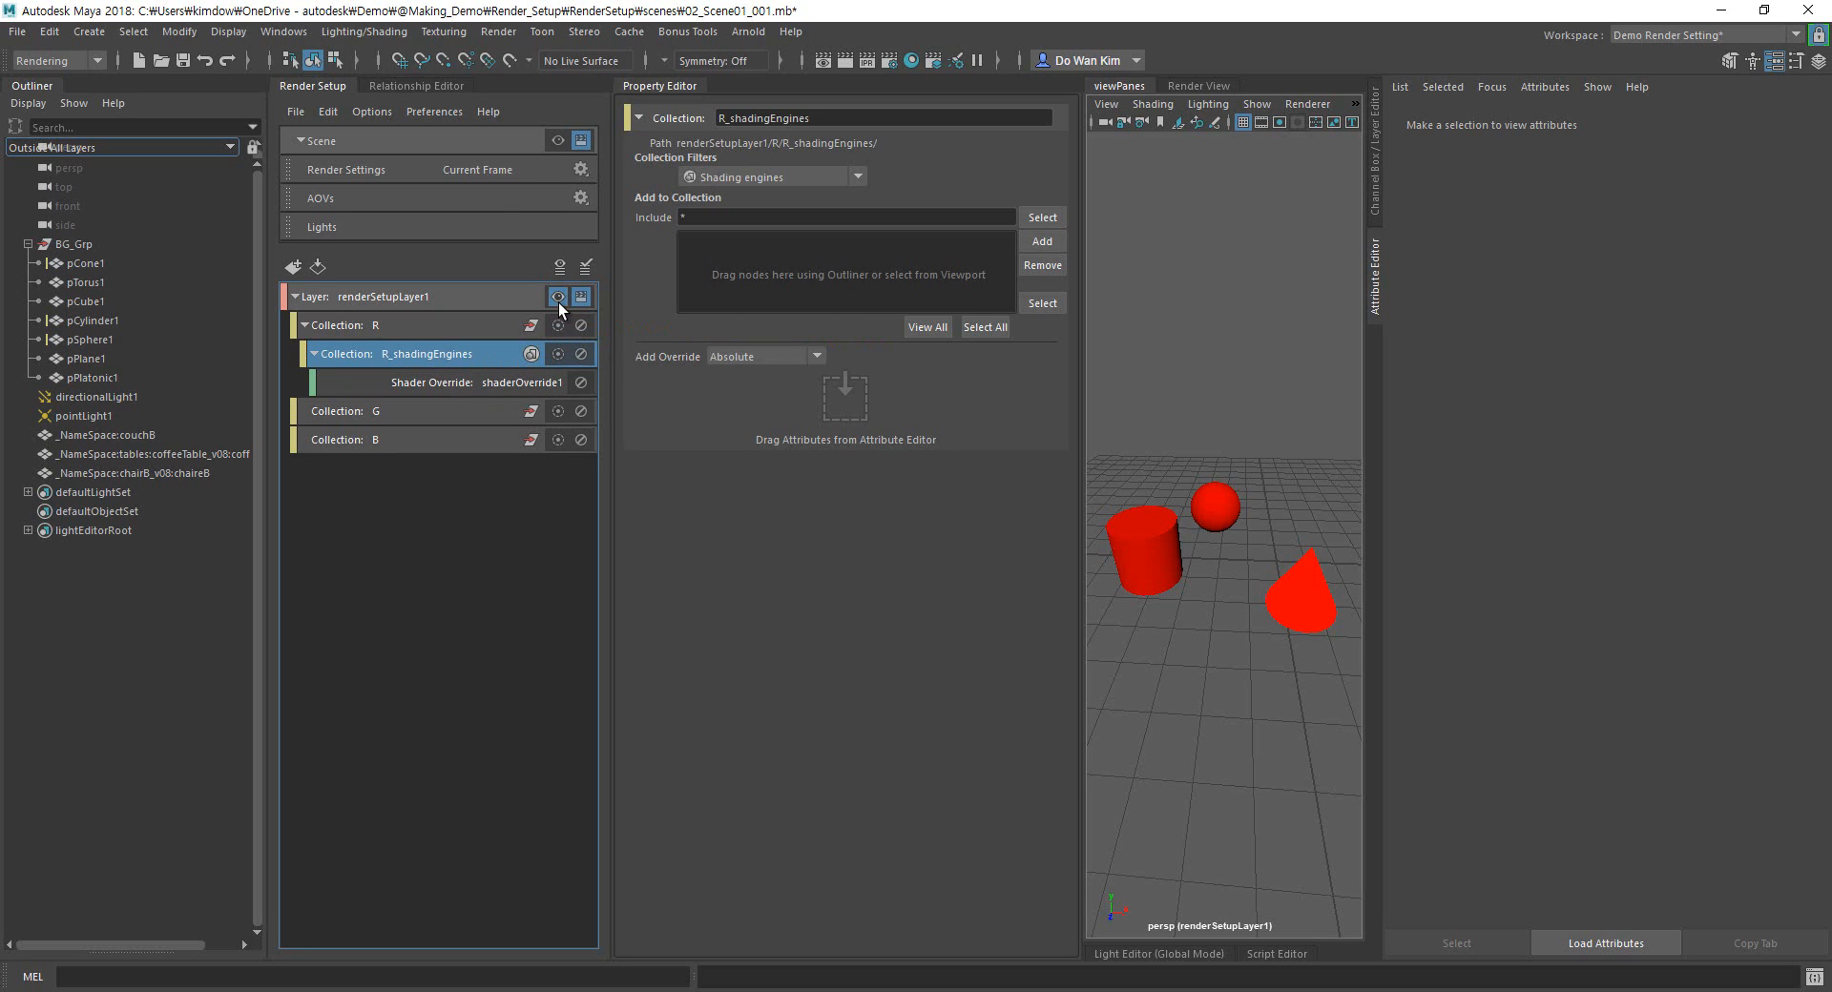
Create a shader override on collection G, assign a new Surface Shader to it and set its Out Color to pure green.
{"action": "left_click", "coordinate": [420, 412]}
{"action": "left_click", "coordinate": [985, 326]}
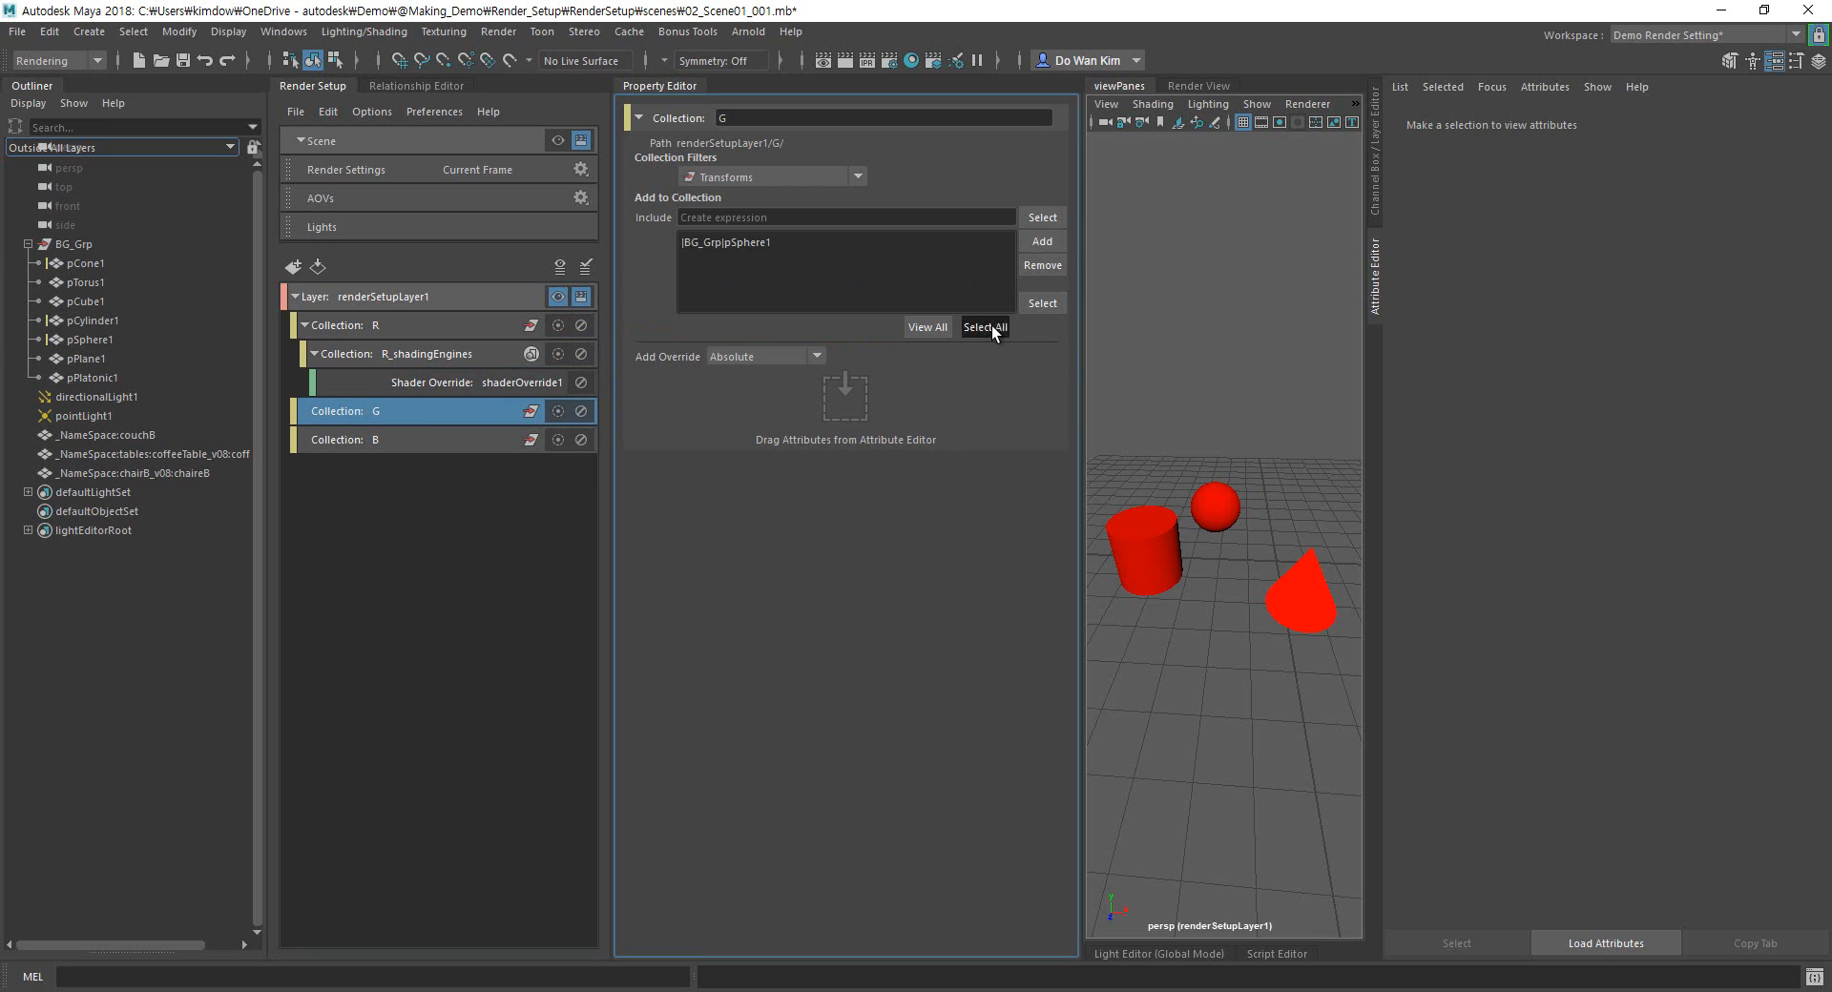
{"action": "right_click", "coordinate": [467, 412]}
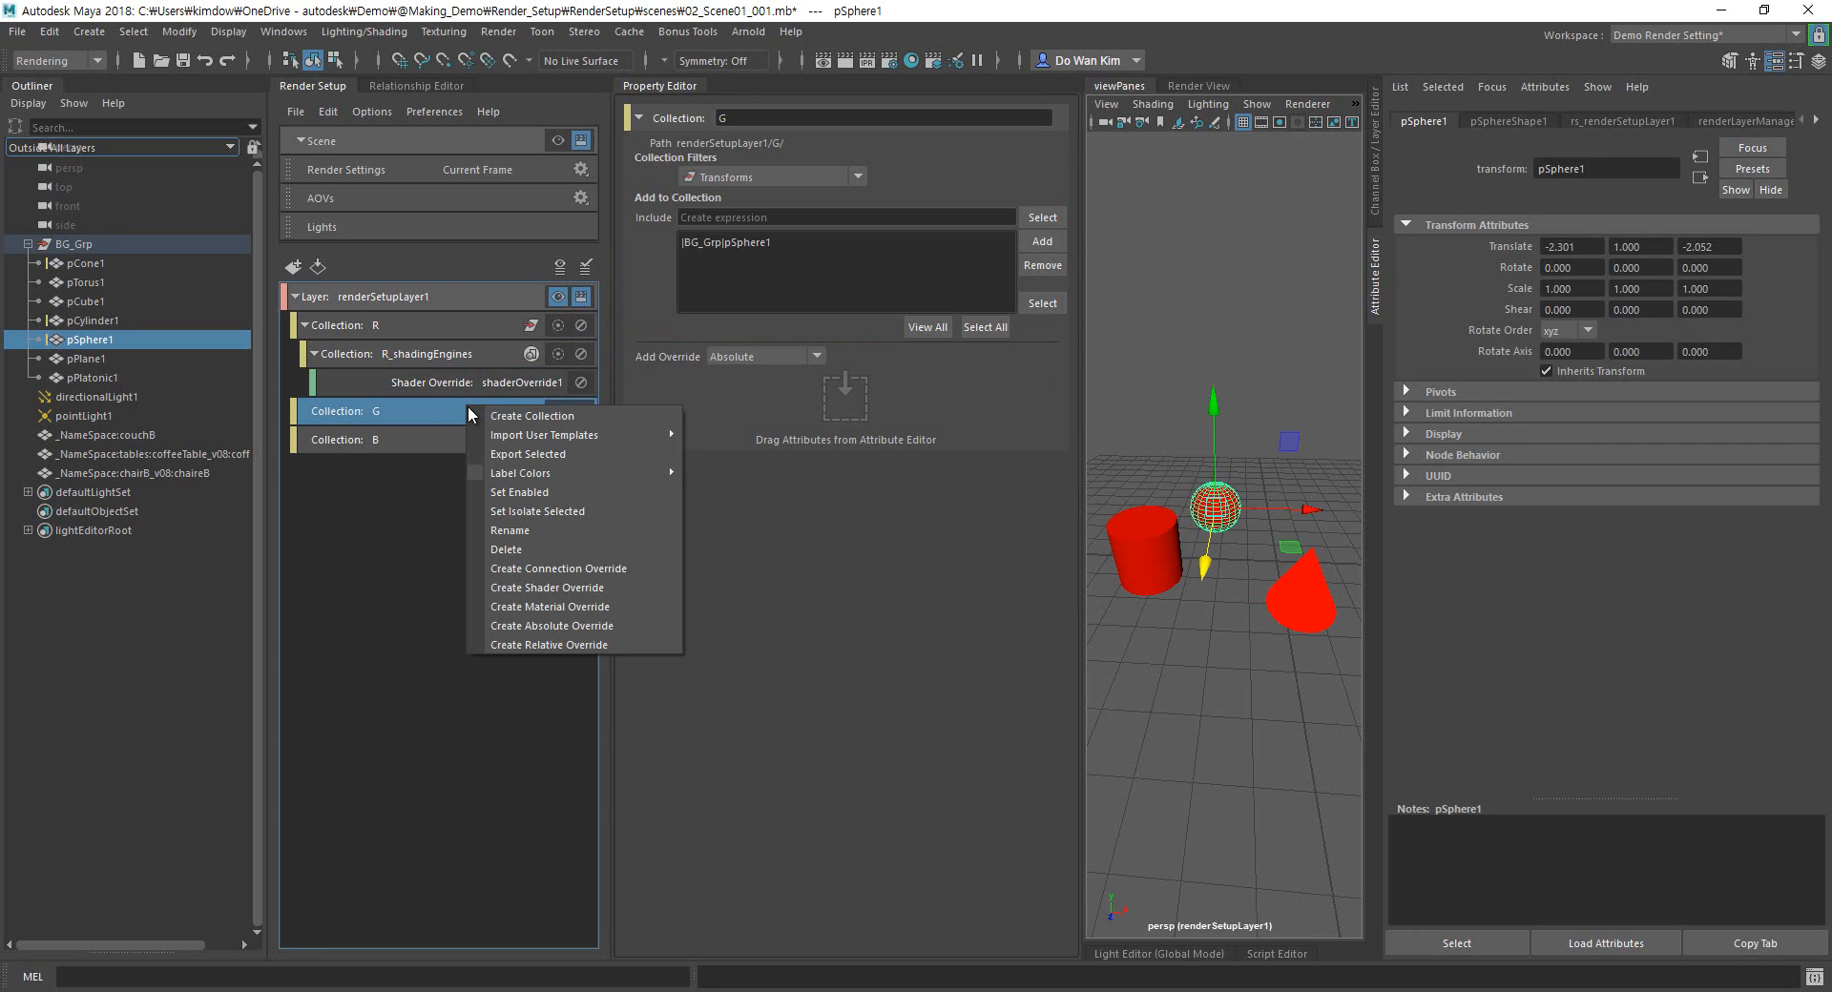
{"action": "left_click", "coordinate": [604, 593]}
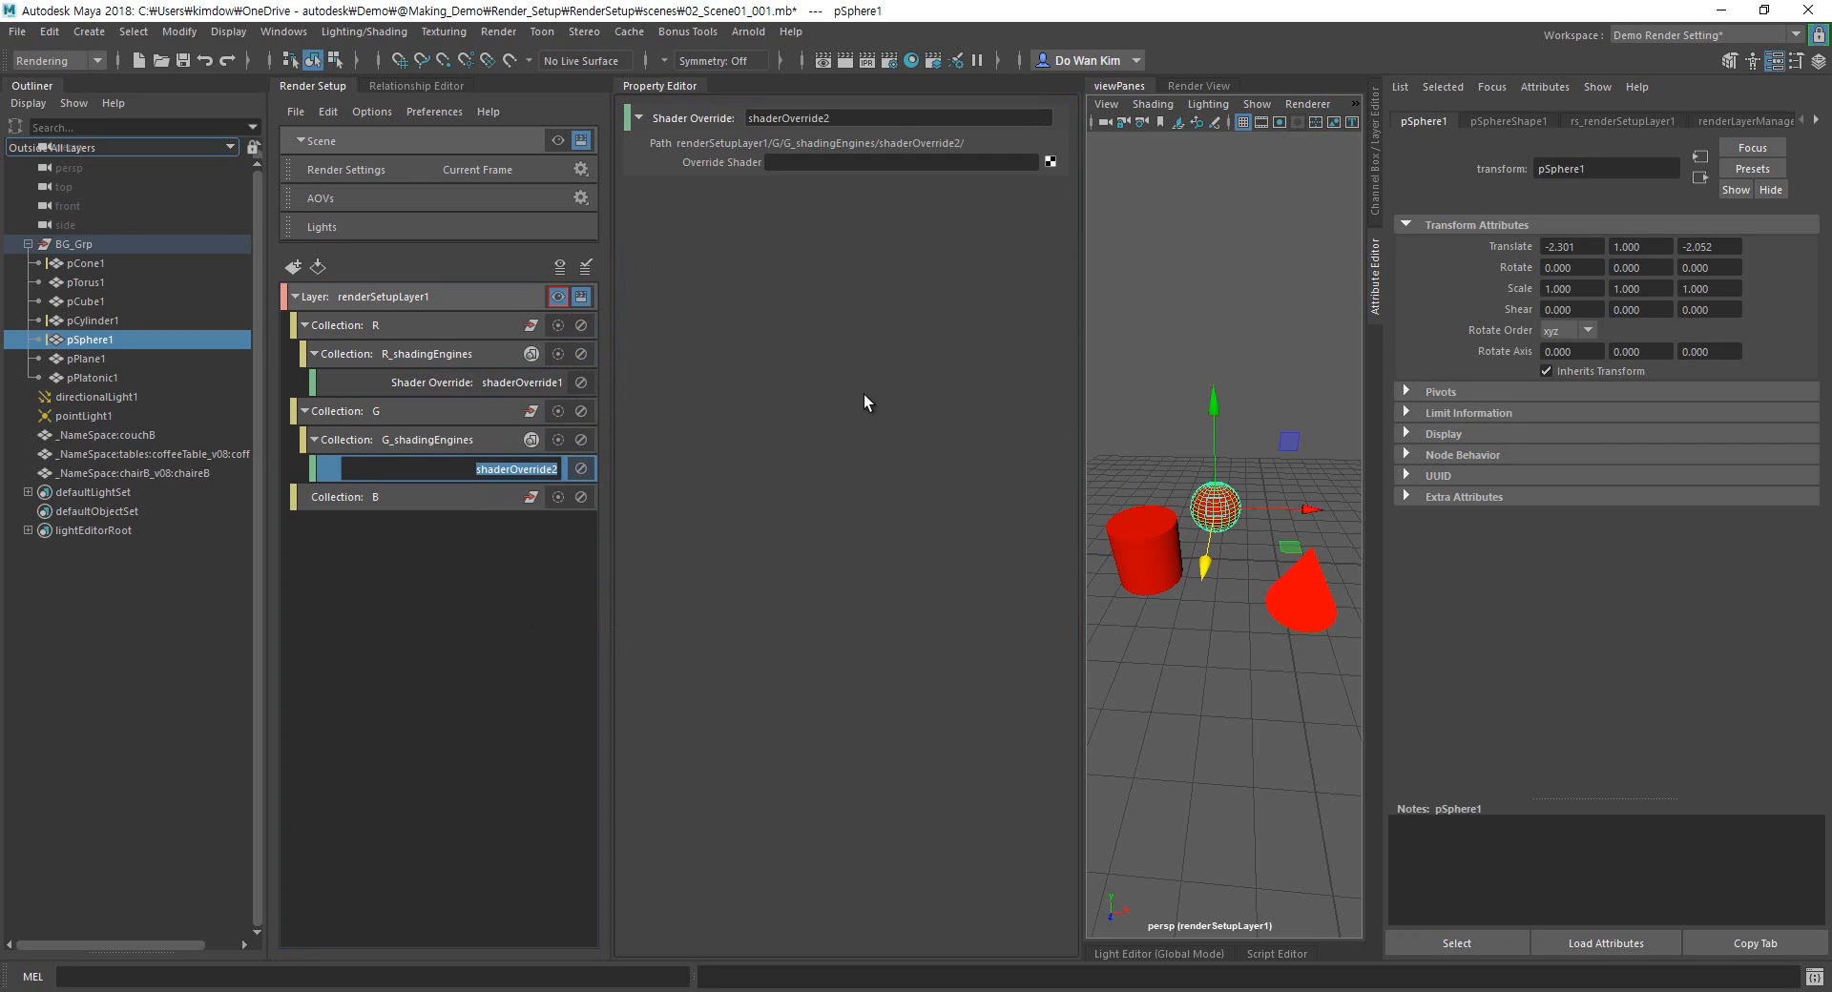
{"action": "left_click", "coordinate": [1051, 161]}
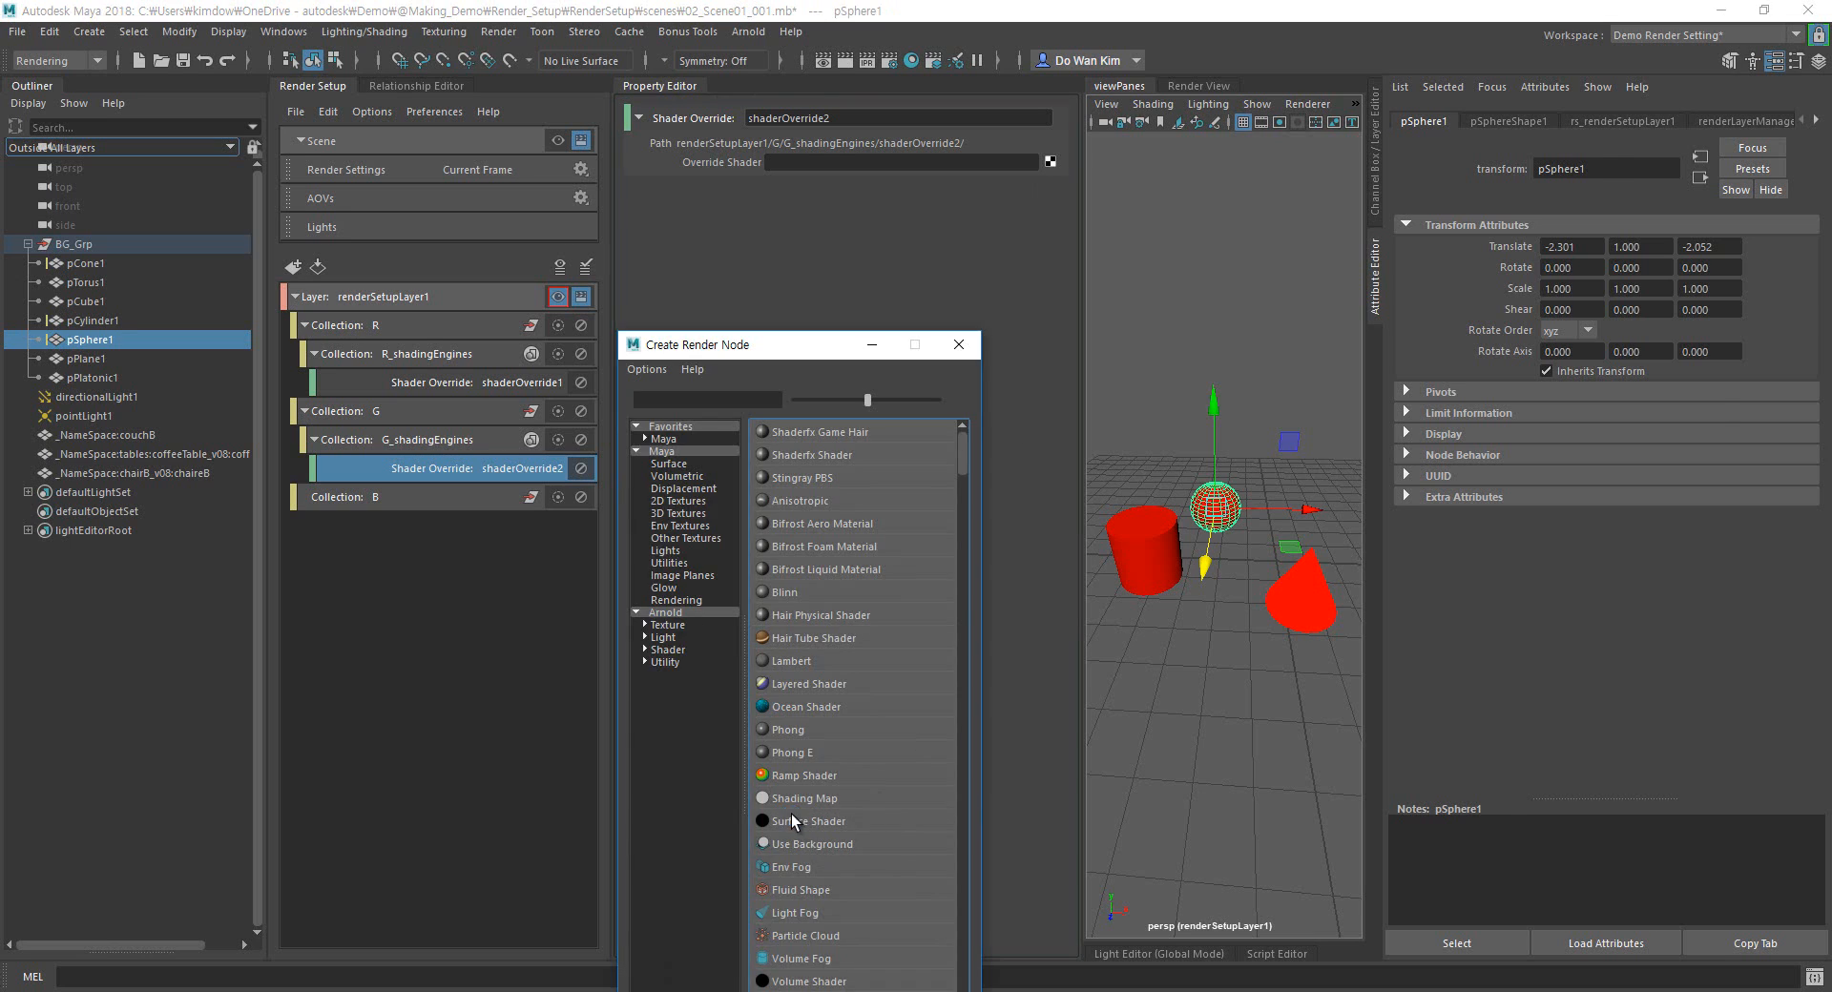
{"action": "left_click", "coordinate": [797, 821]}
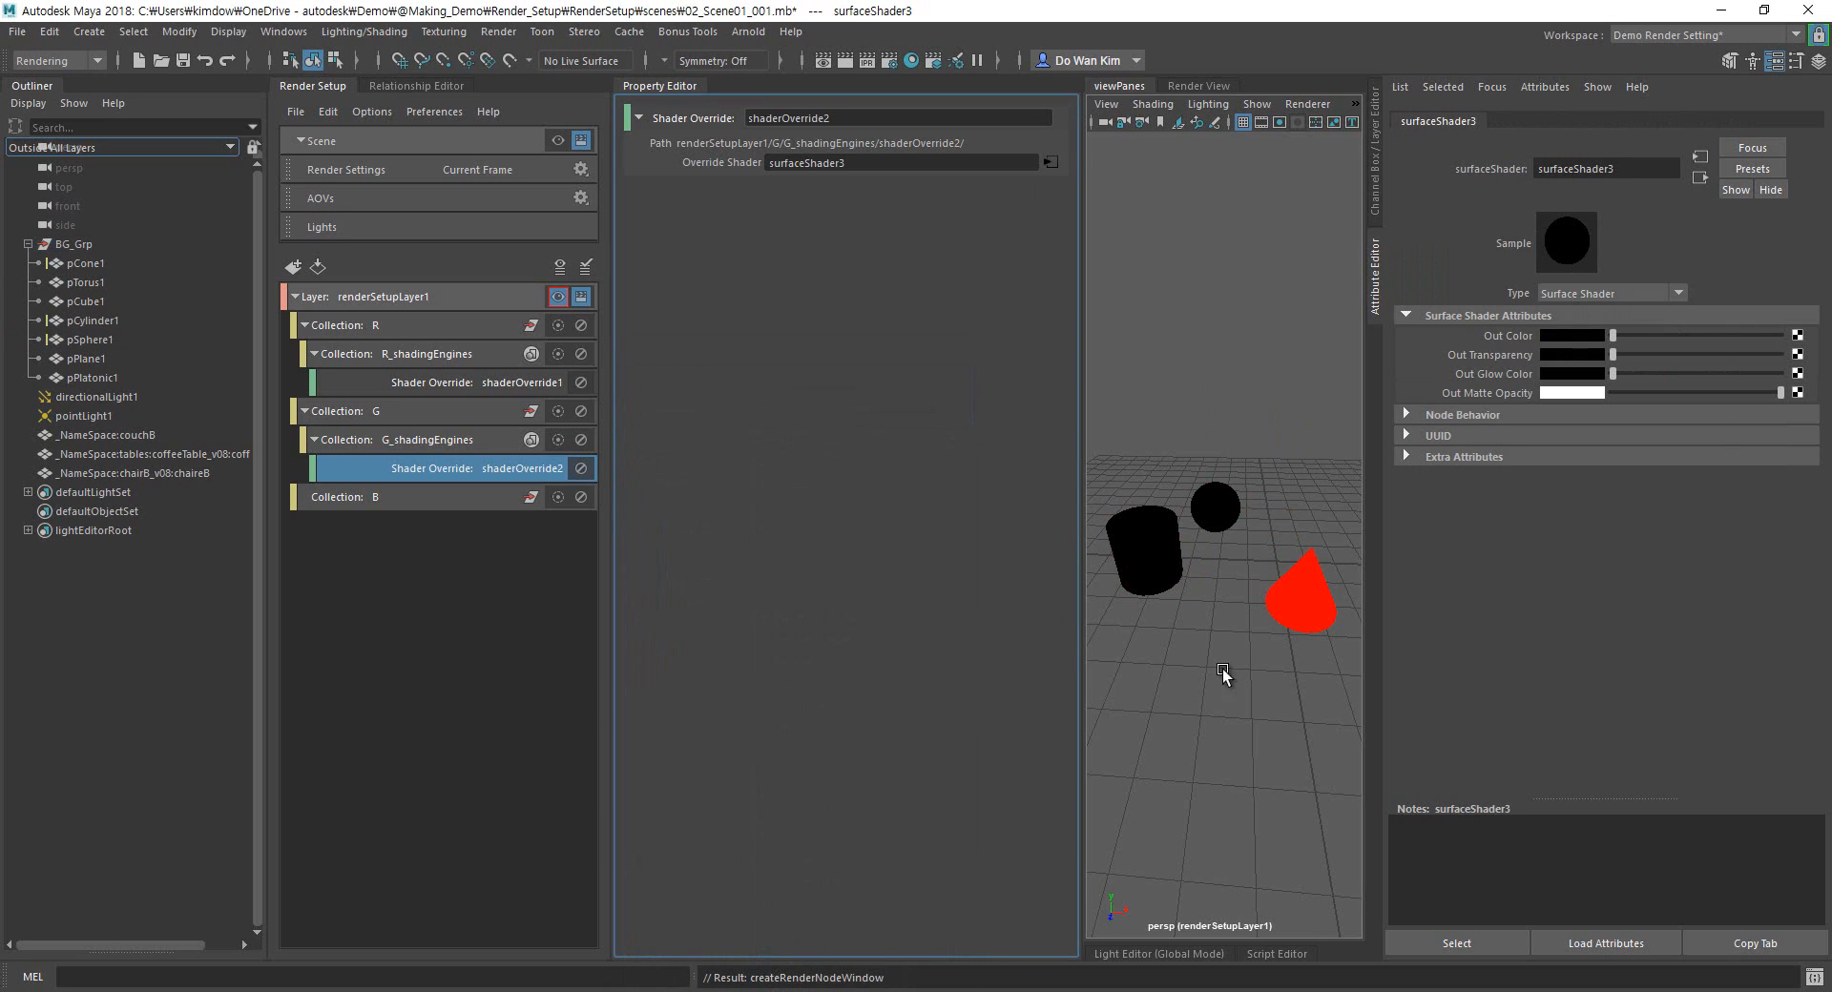
{"action": "left_click", "coordinate": [1557, 343]}
{"action": "left_click", "coordinate": [1527, 294]}
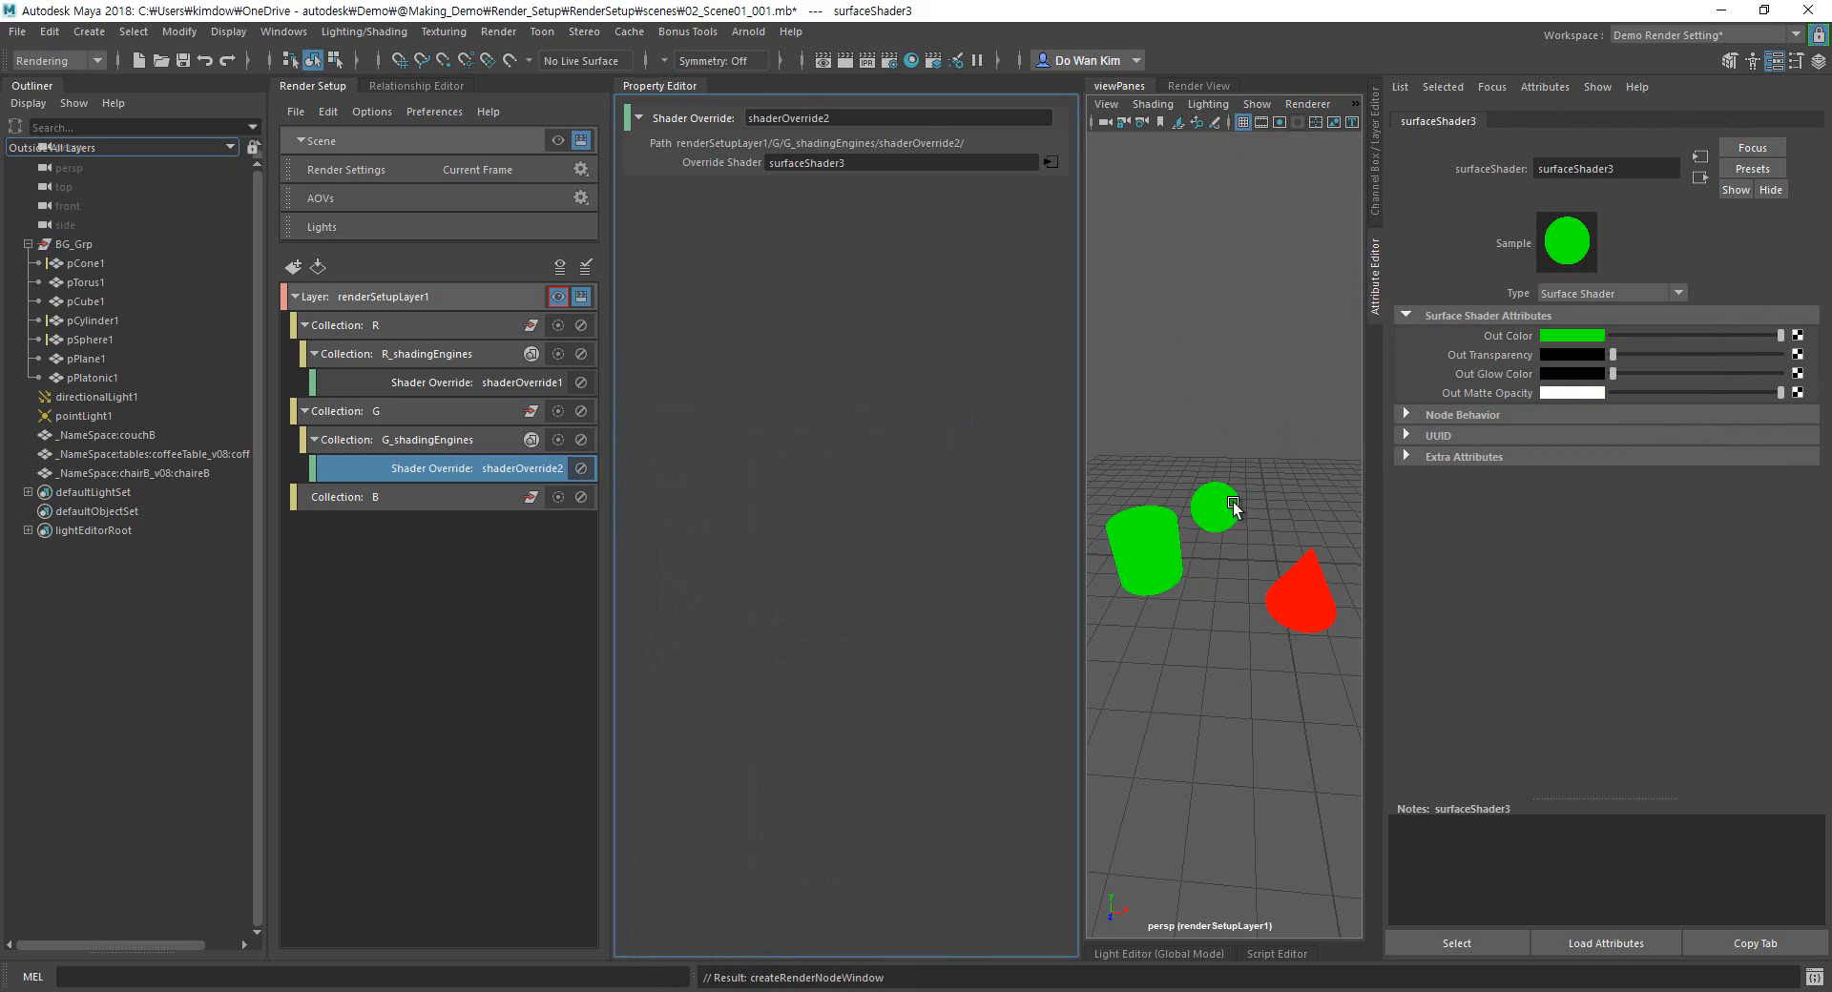
Create a shader override on collection B, assign a new Surface Shader to it and set its Out Color to pure blue.
{"action": "right_click", "coordinate": [448, 508]}
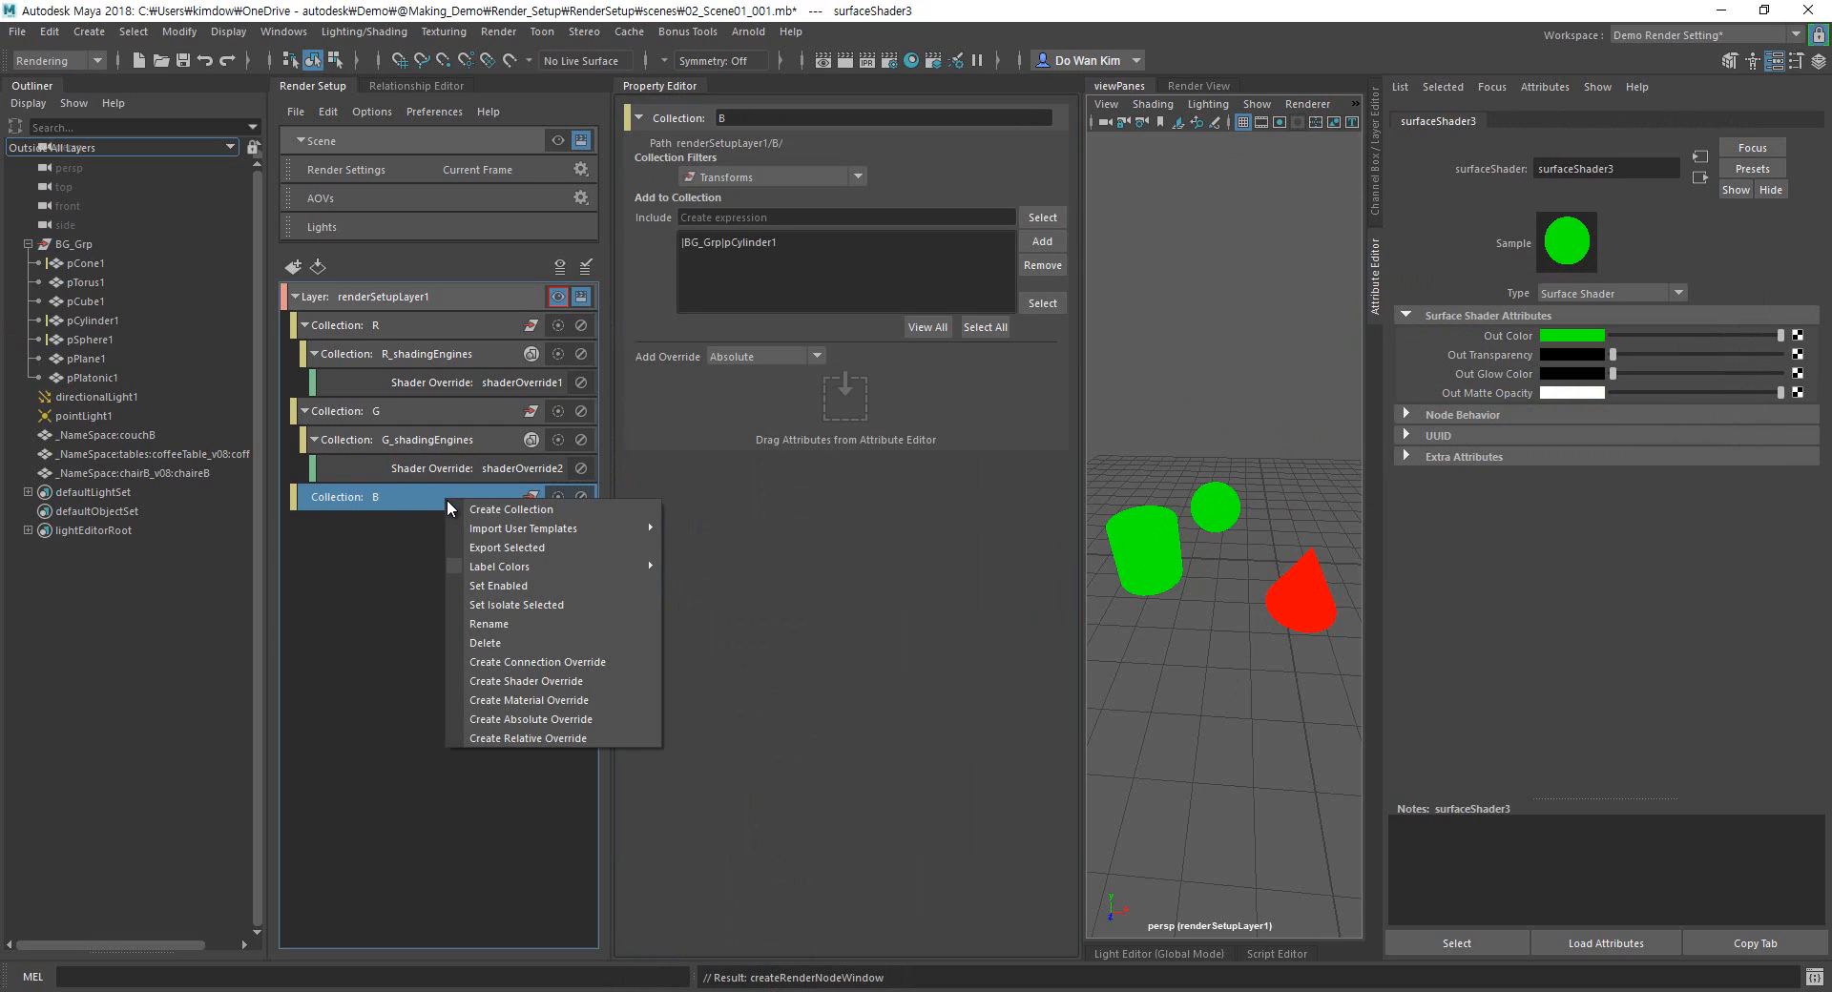
{"action": "left_click", "coordinate": [548, 689]}
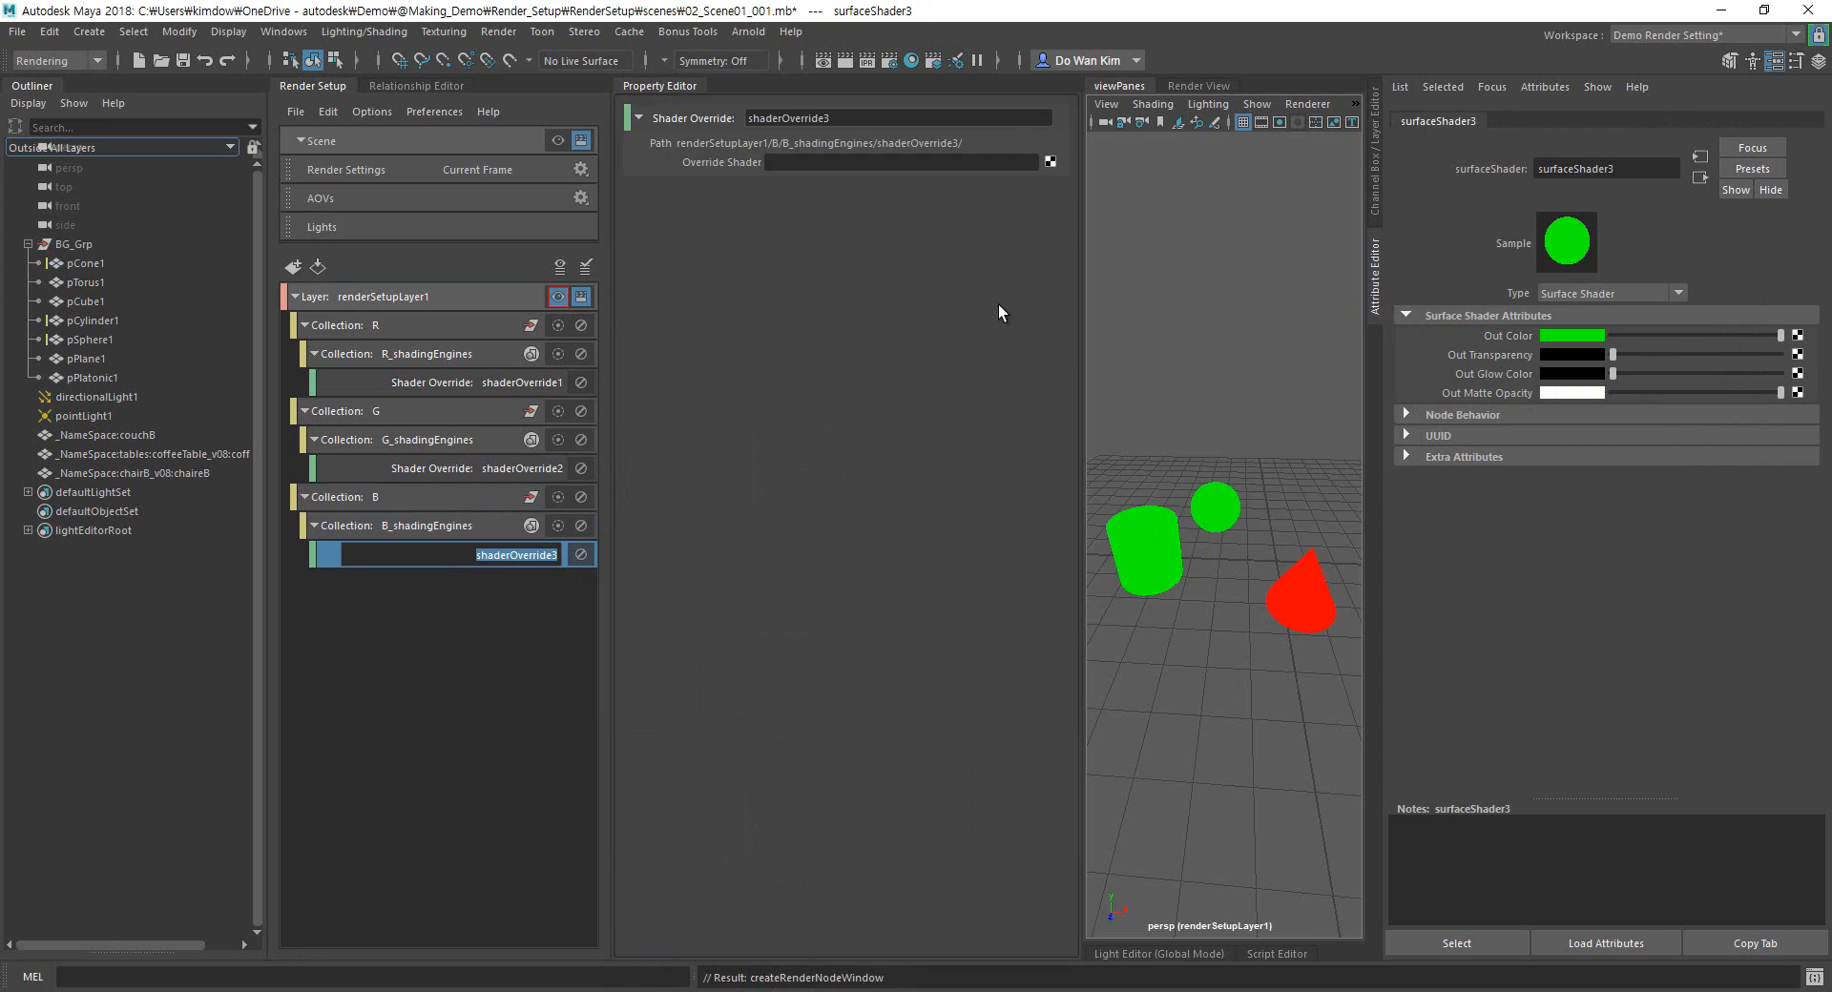
{"action": "left_click", "coordinate": [1050, 161]}
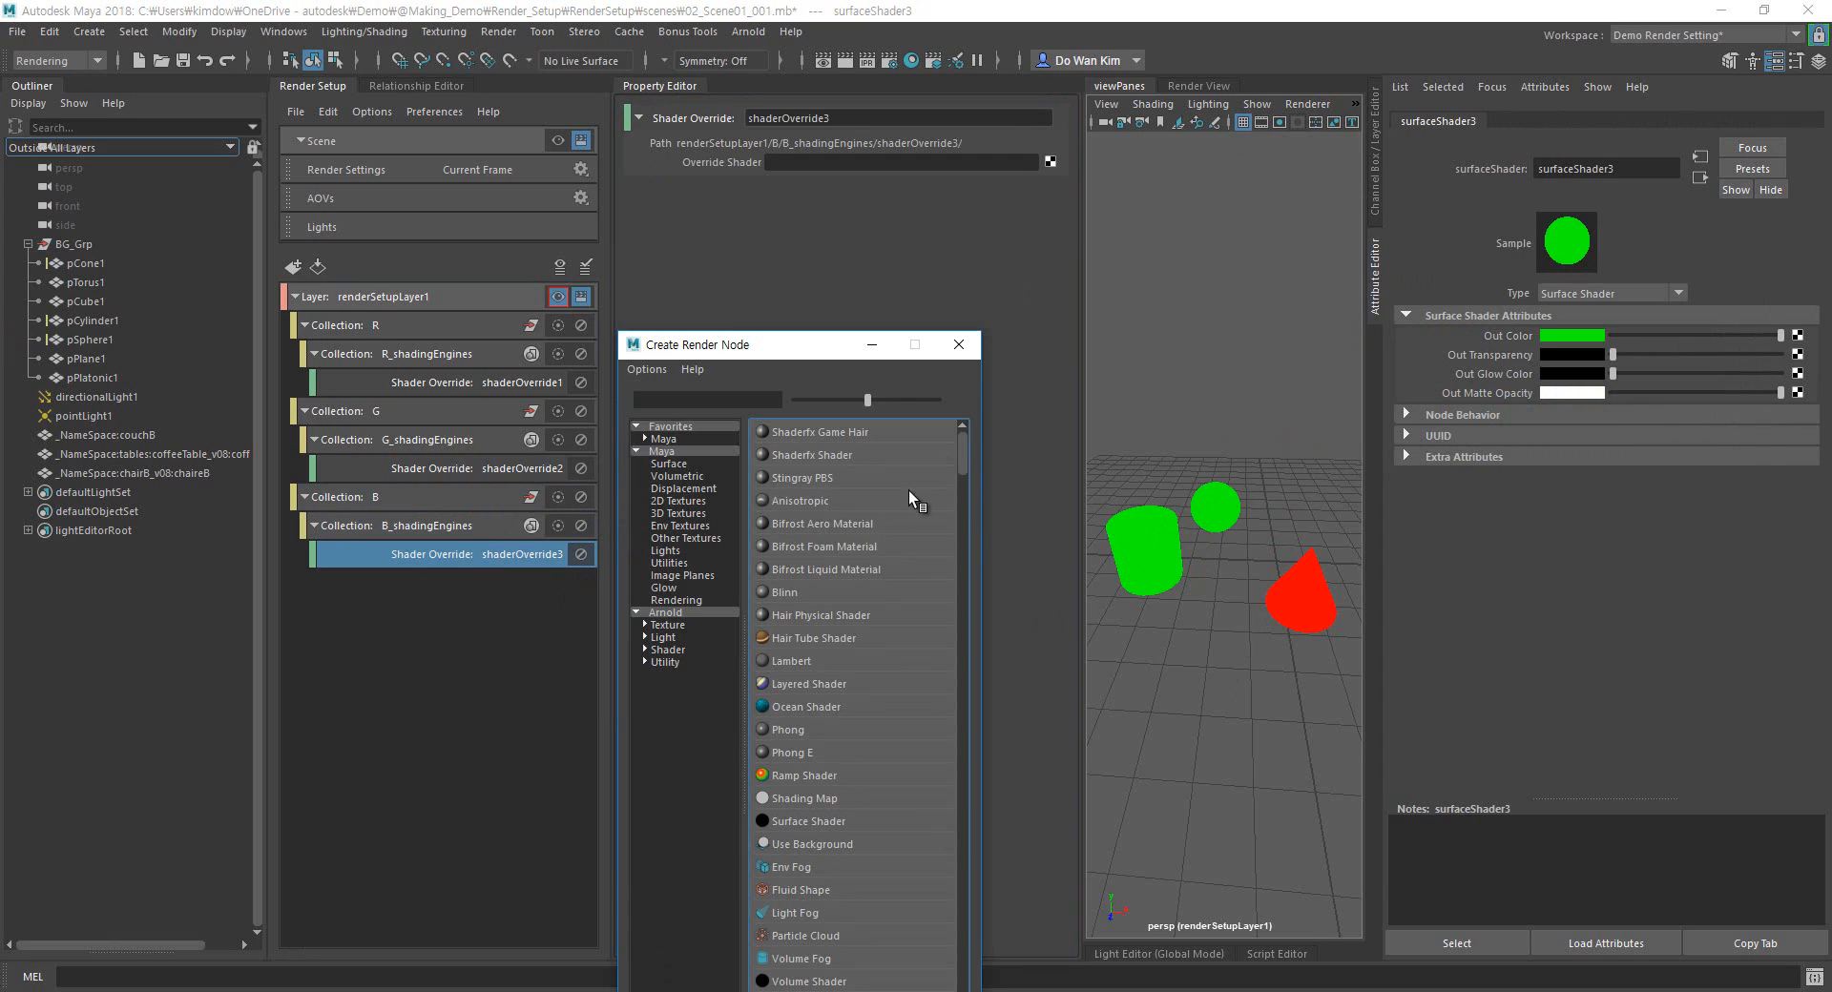
{"action": "left_click", "coordinate": [796, 822]}
{"action": "left_click", "coordinate": [1566, 338]}
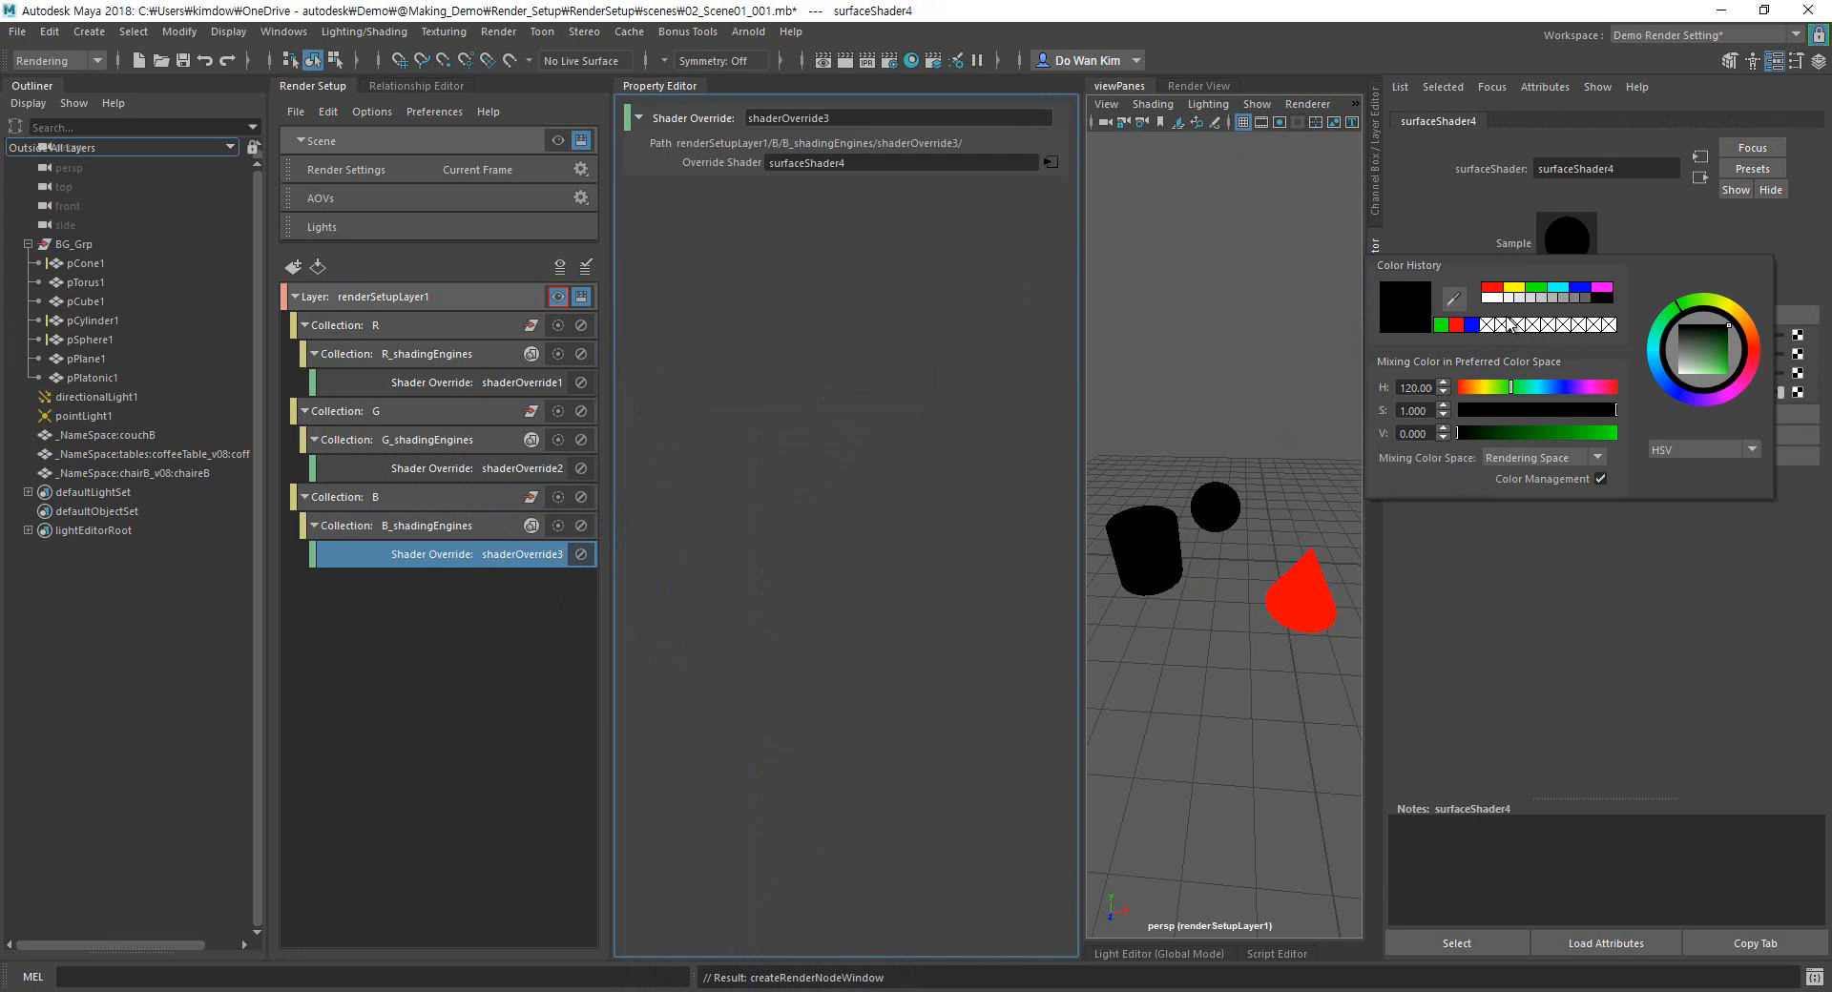
{"action": "left_click", "coordinate": [1579, 291]}
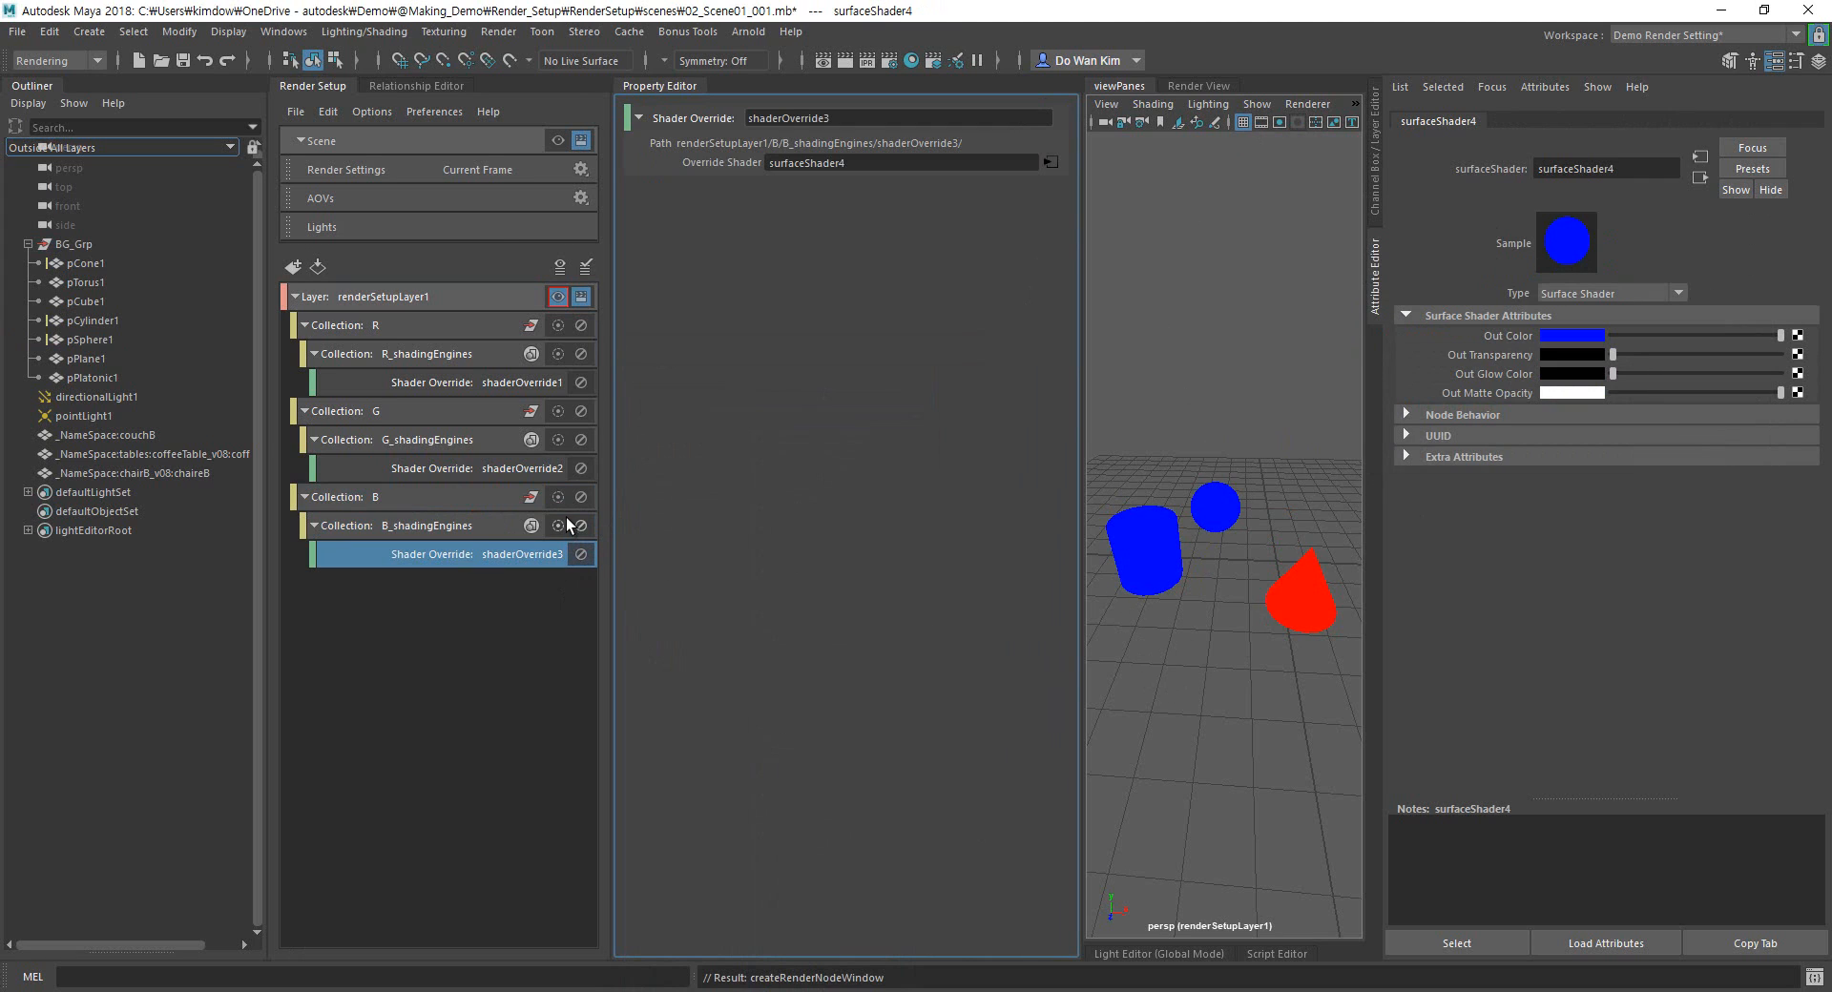
Toggle collection B and its shader override off and on to compare the shading of the cylinder and sphere.
{"action": "left_click", "coordinate": [581, 497]}
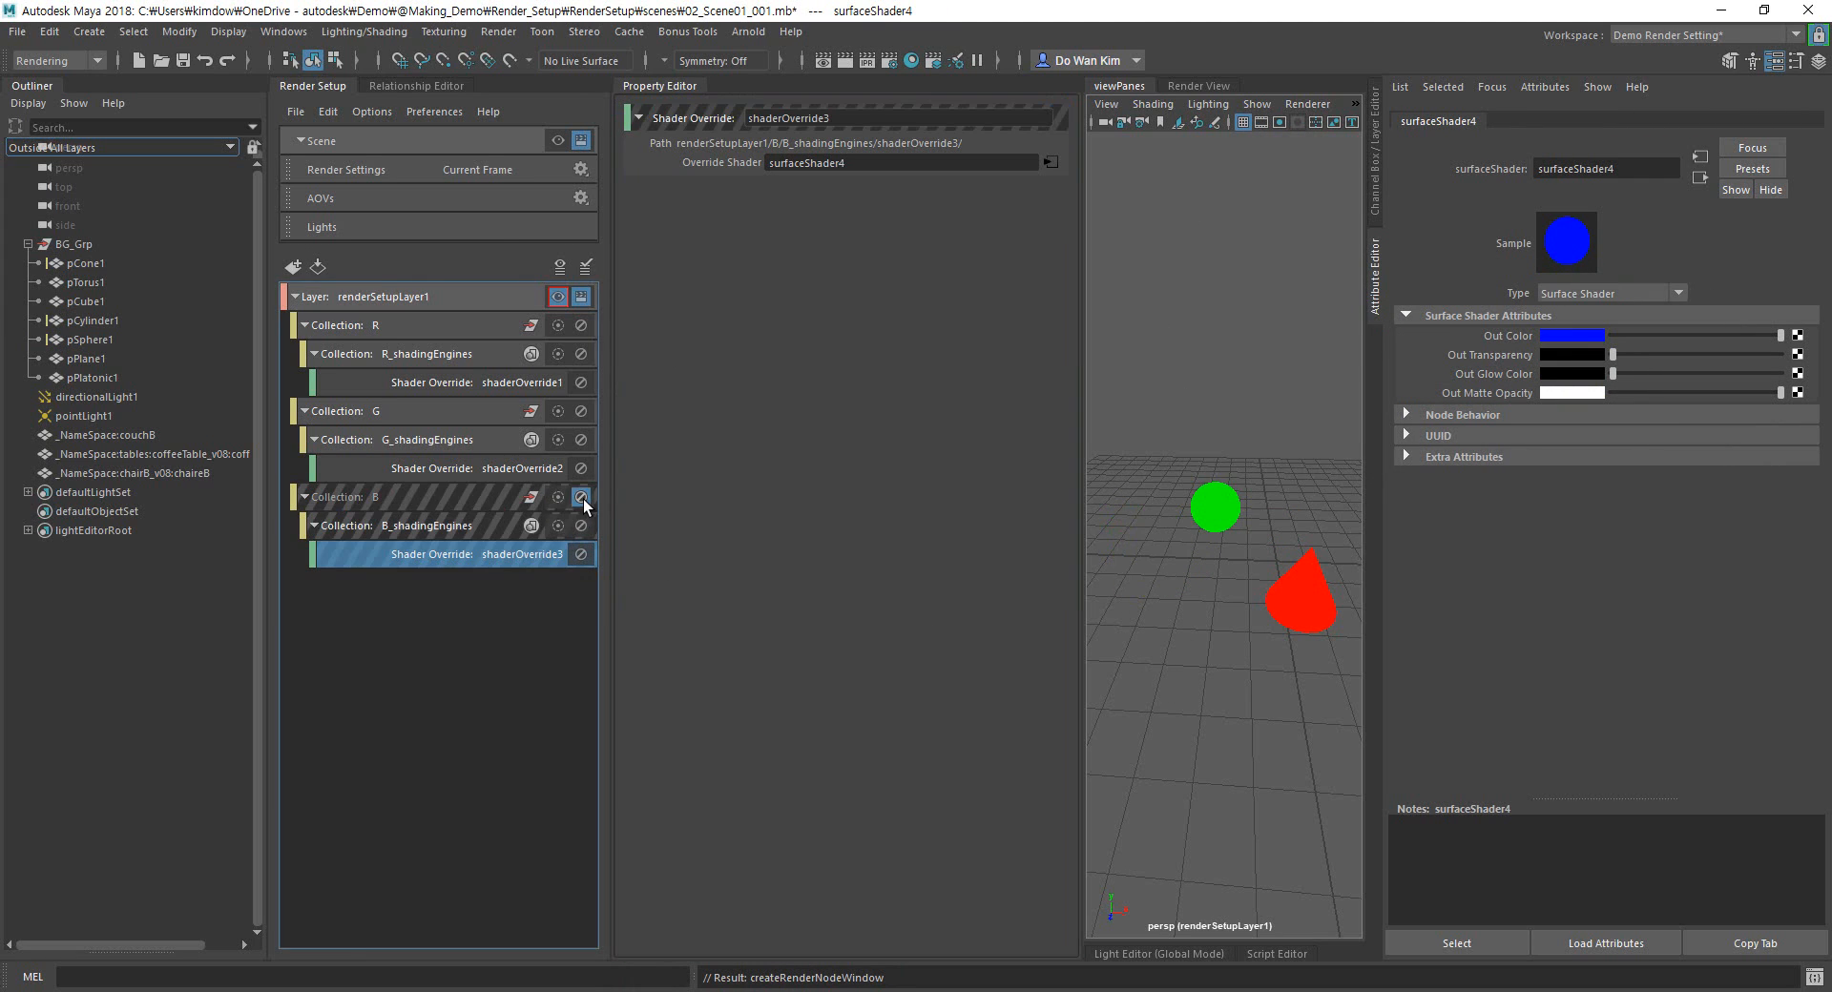
{"action": "left_click", "coordinate": [581, 497]}
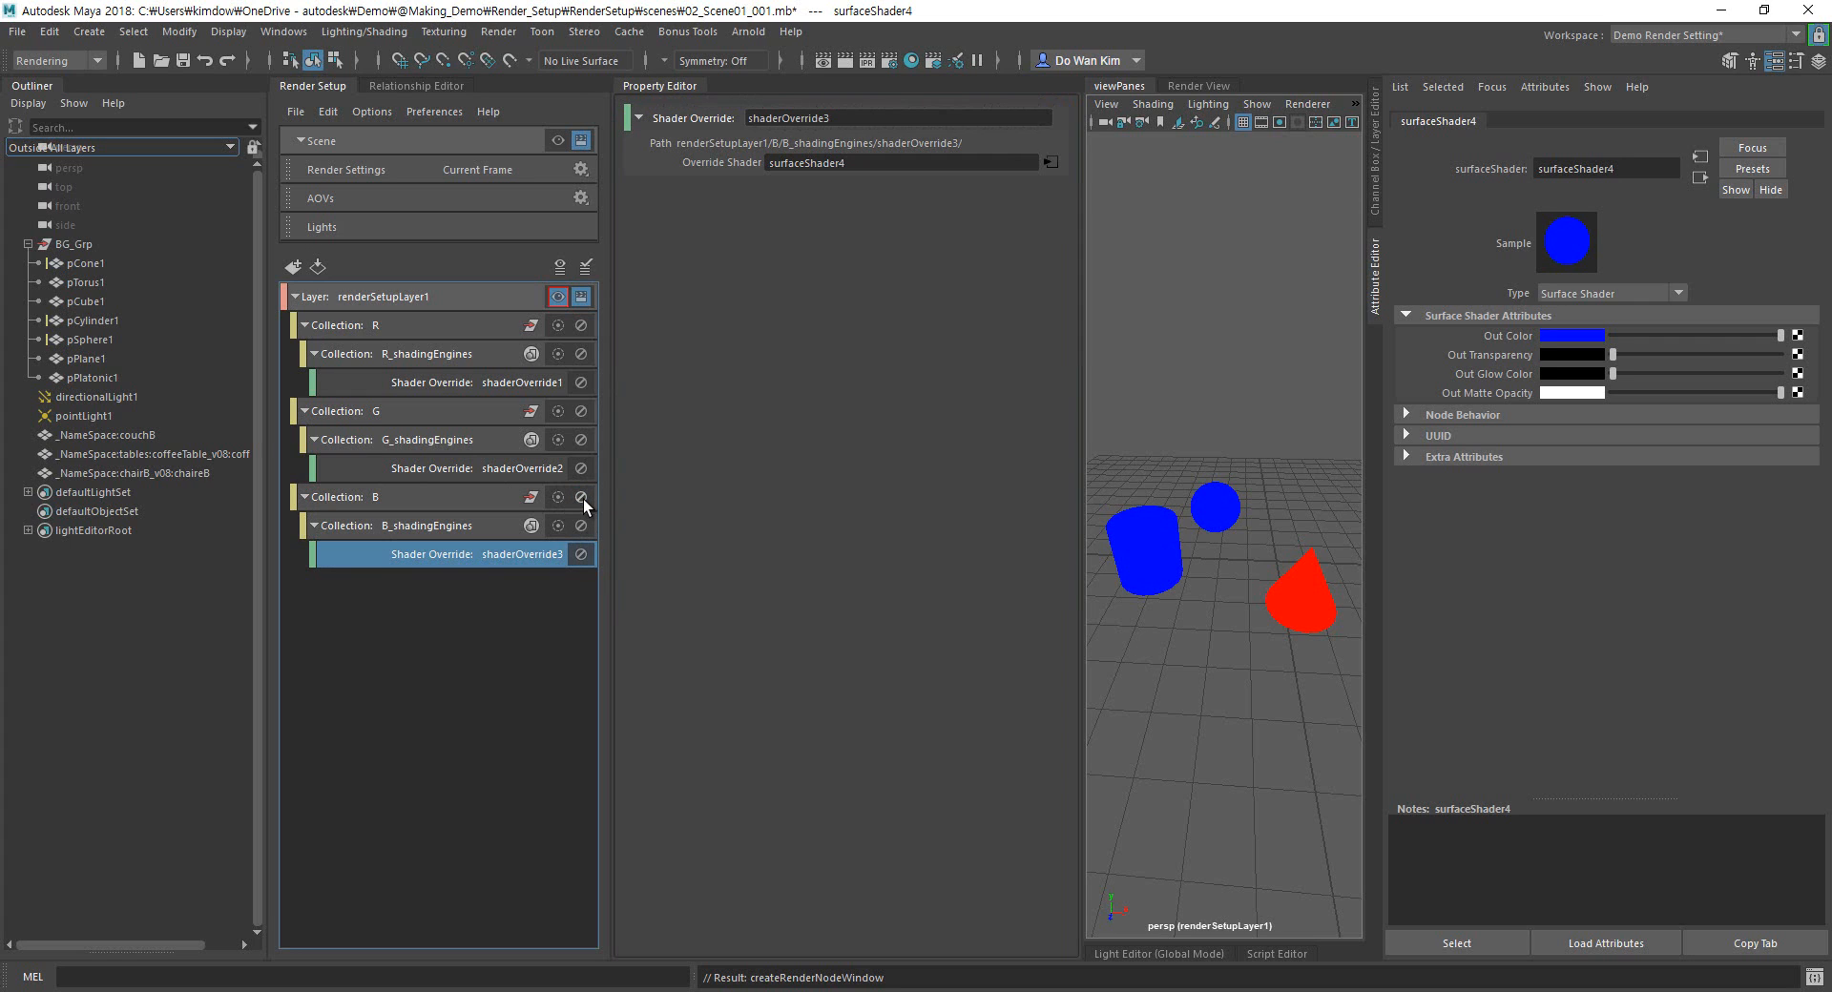
{"action": "left_click", "coordinate": [581, 554]}
{"action": "left_click", "coordinate": [581, 554]}
{"action": "left_click", "coordinate": [581, 554]}
{"action": "left_click", "coordinate": [581, 555]}
{"action": "left_click", "coordinate": [582, 555]}
{"action": "left_click", "coordinate": [581, 554]}
{"action": "left_click", "coordinate": [581, 554]}
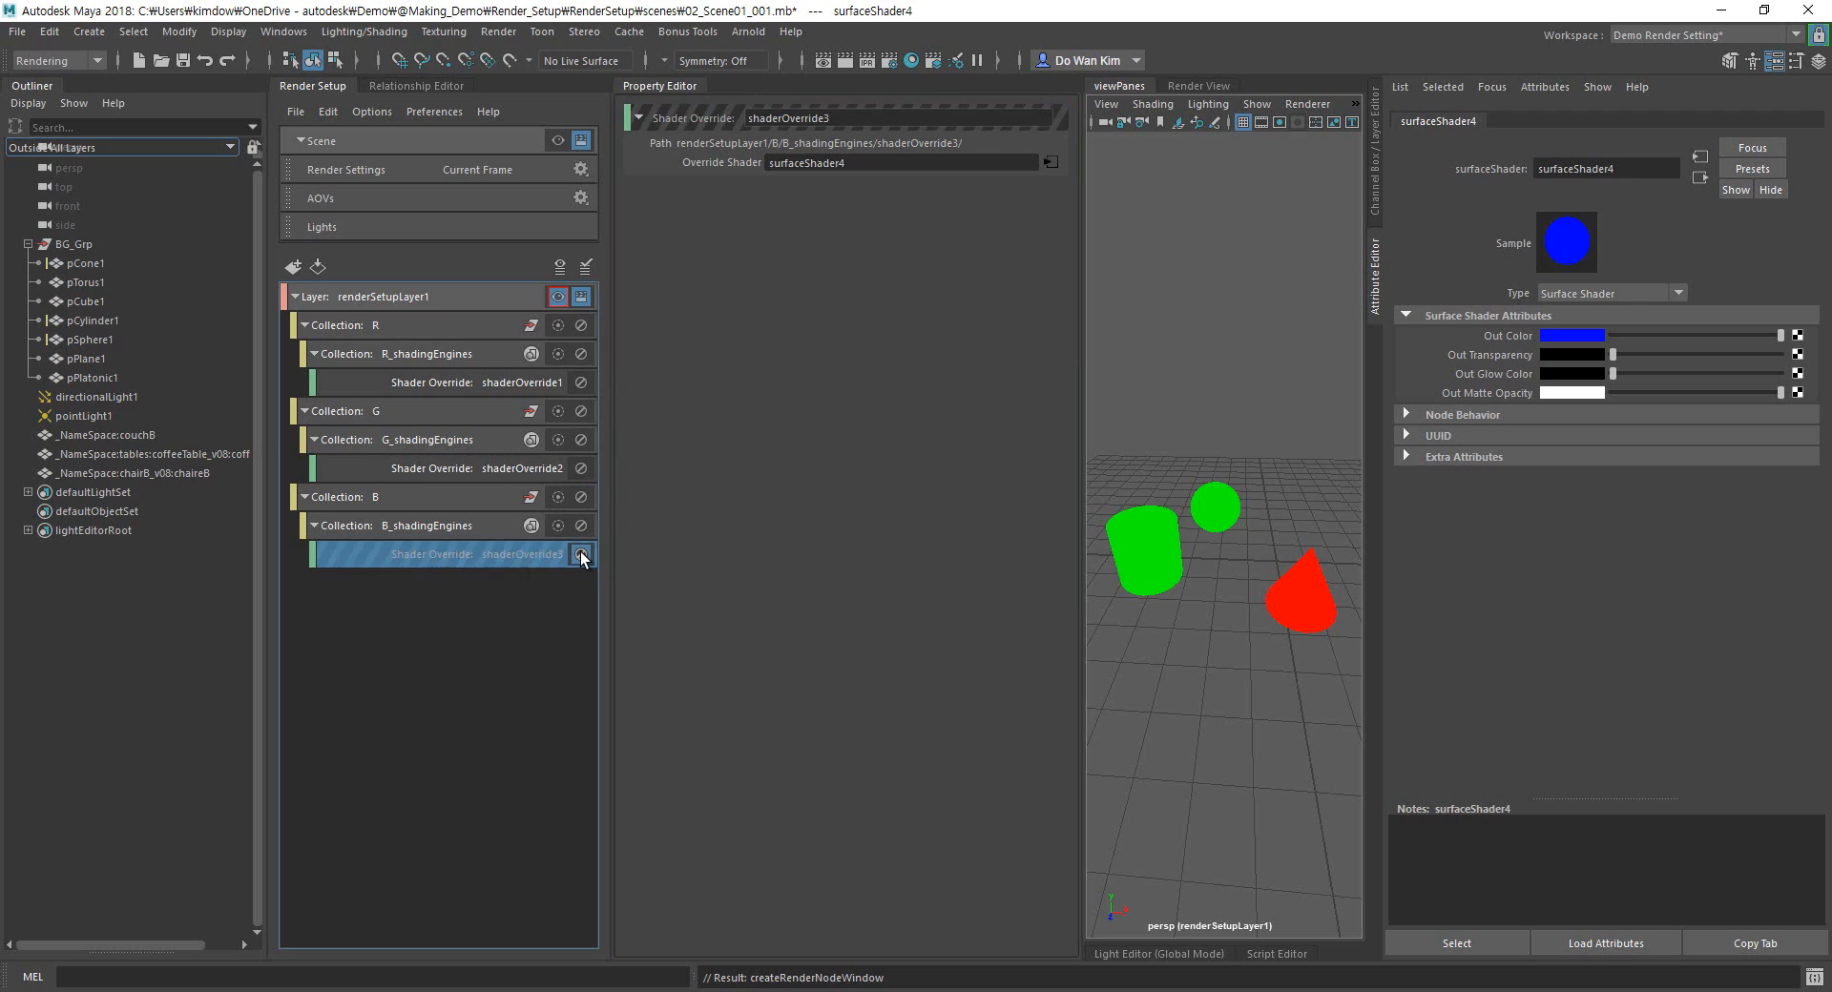
{"action": "left_click", "coordinate": [581, 555]}
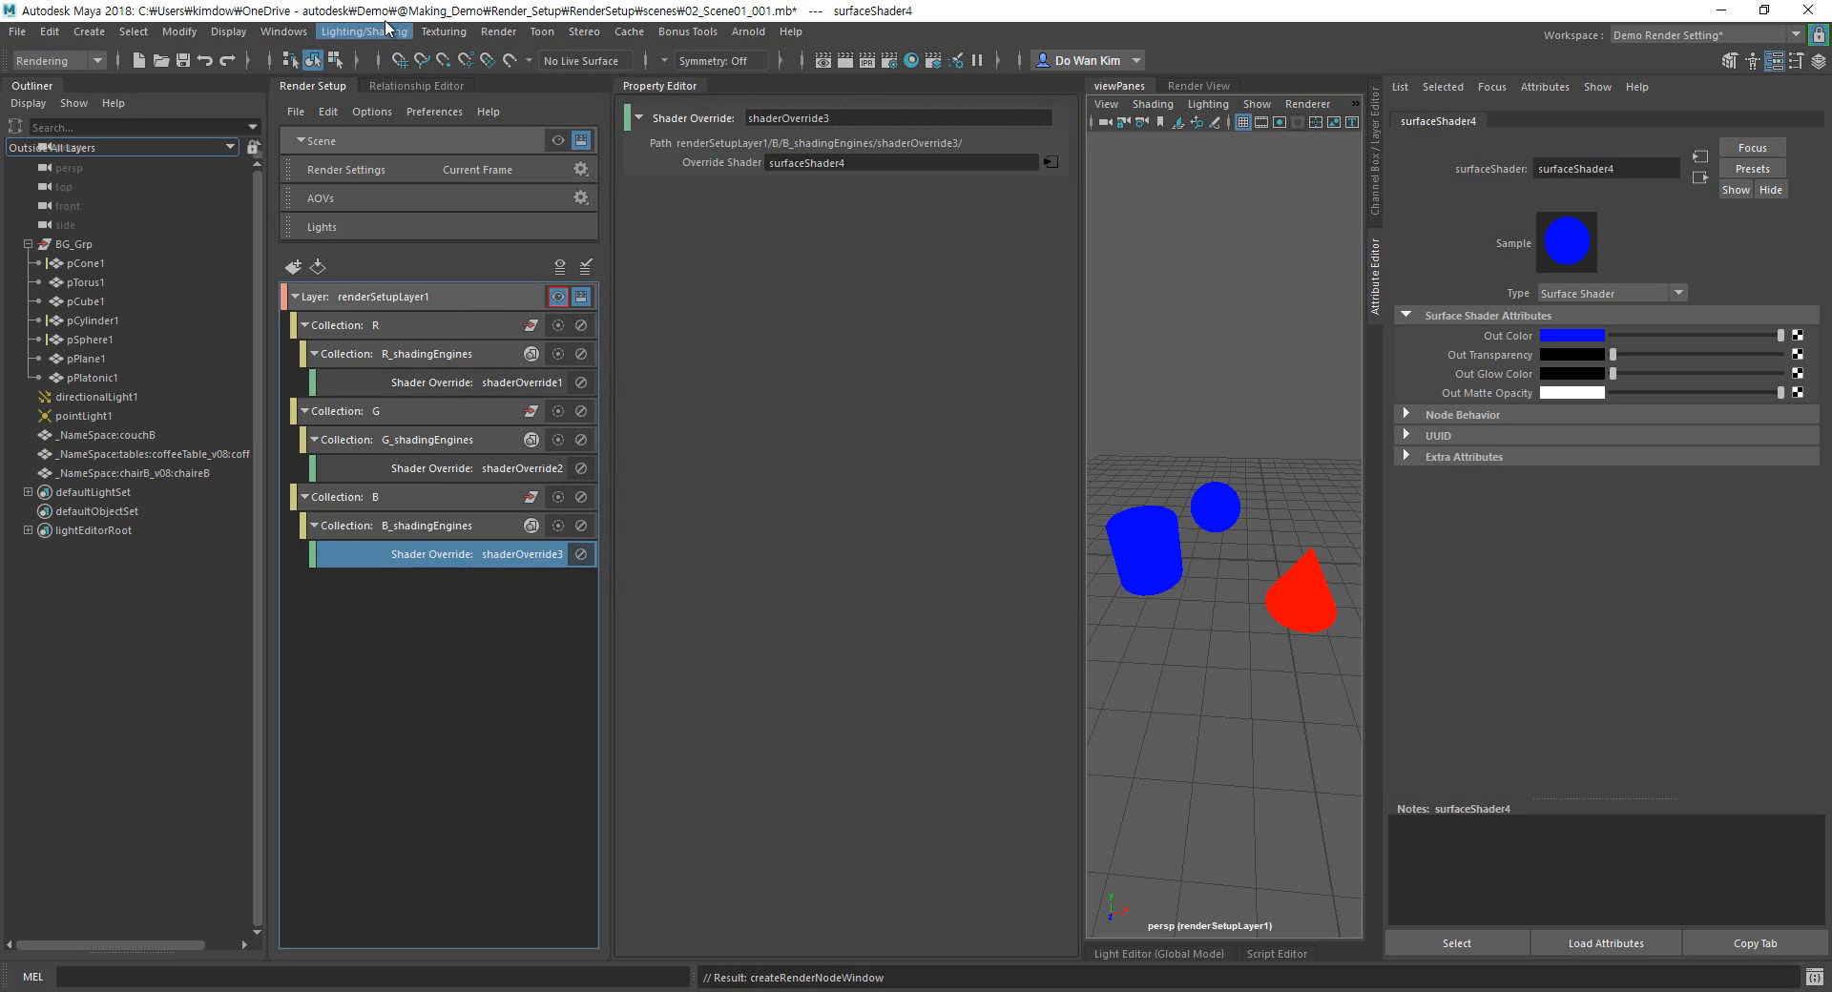
Open the Hypershade with renderSetupLayer1 selected and close the Node Editor window.
{"action": "left_click", "coordinate": [280, 32]}
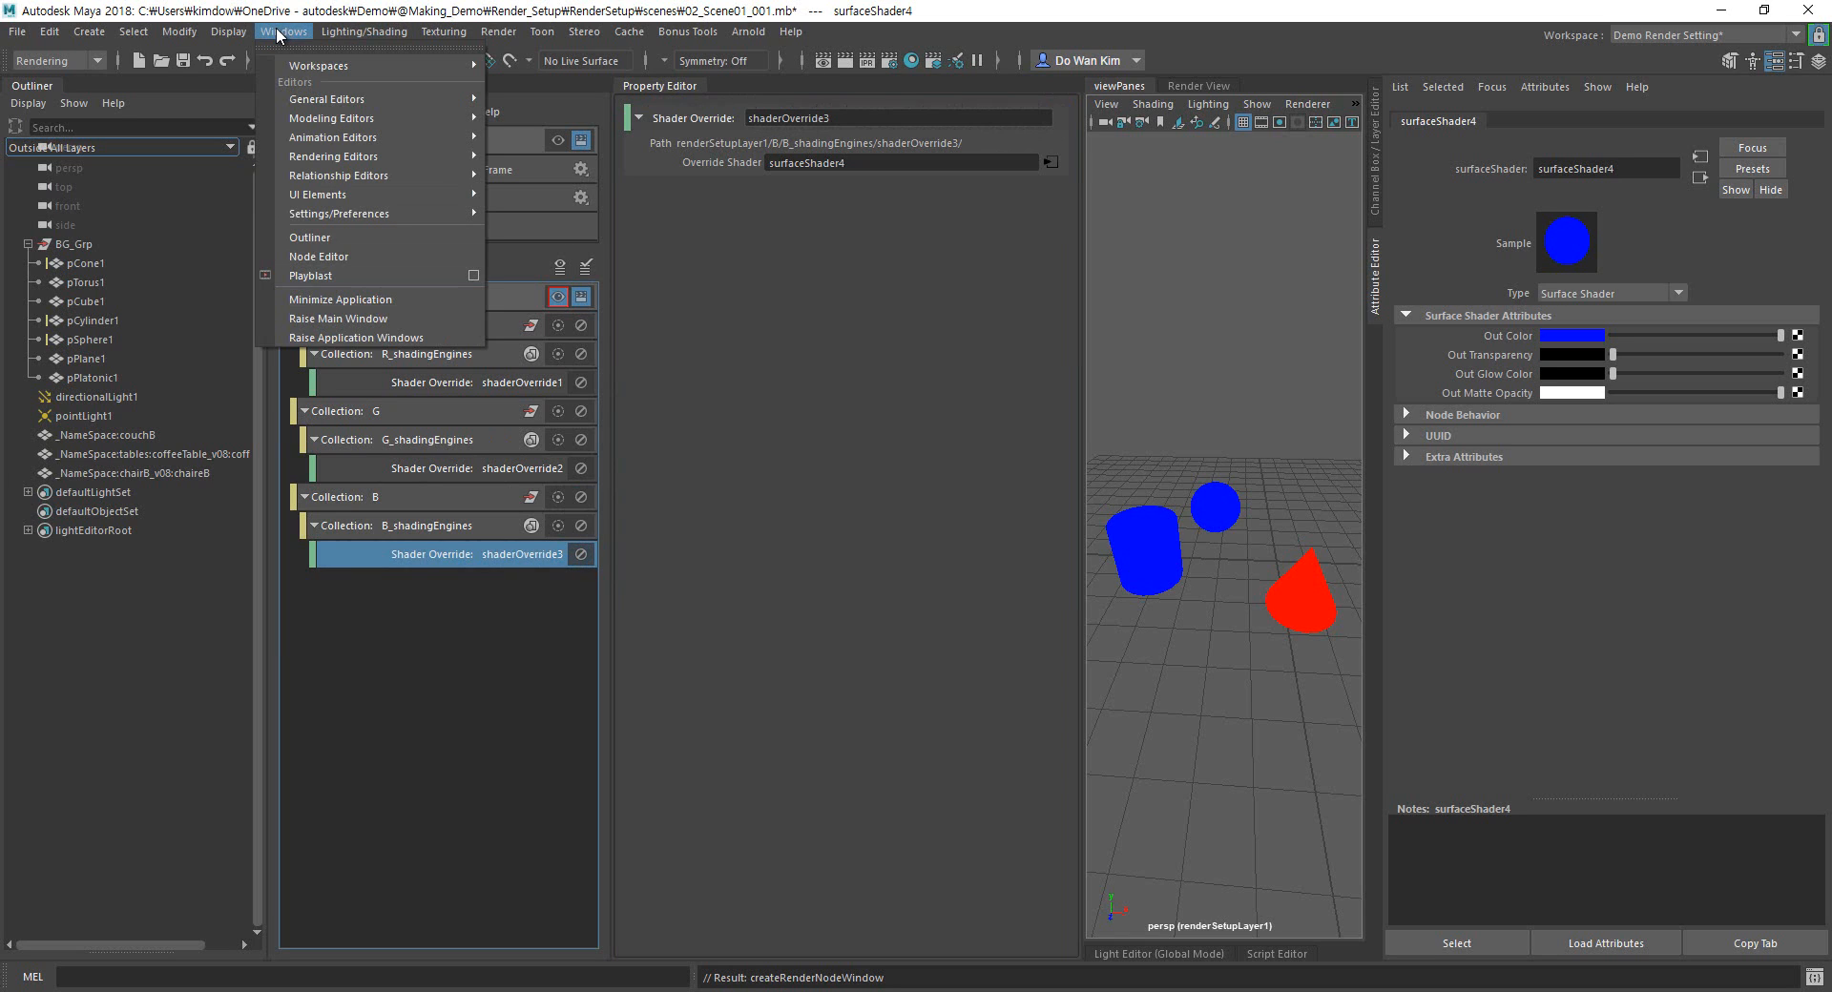
{"action": "left_click", "coordinate": [364, 257]}
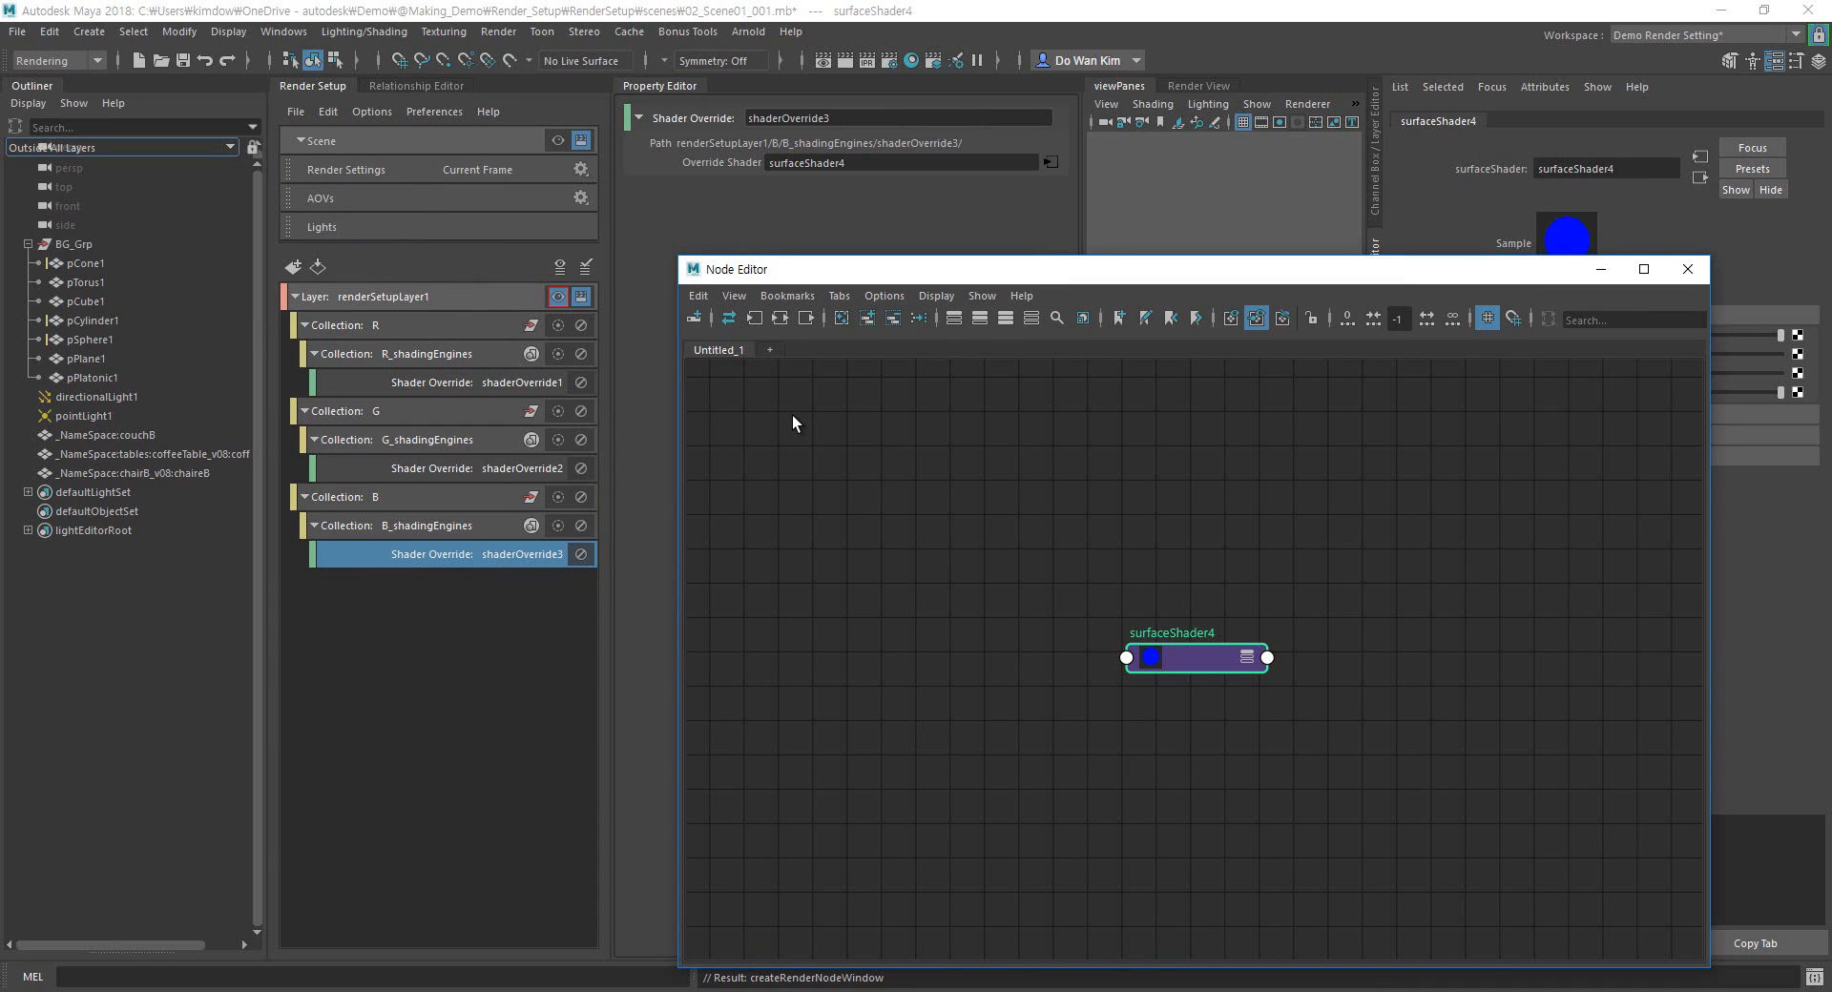
{"action": "left_click", "coordinate": [495, 300]}
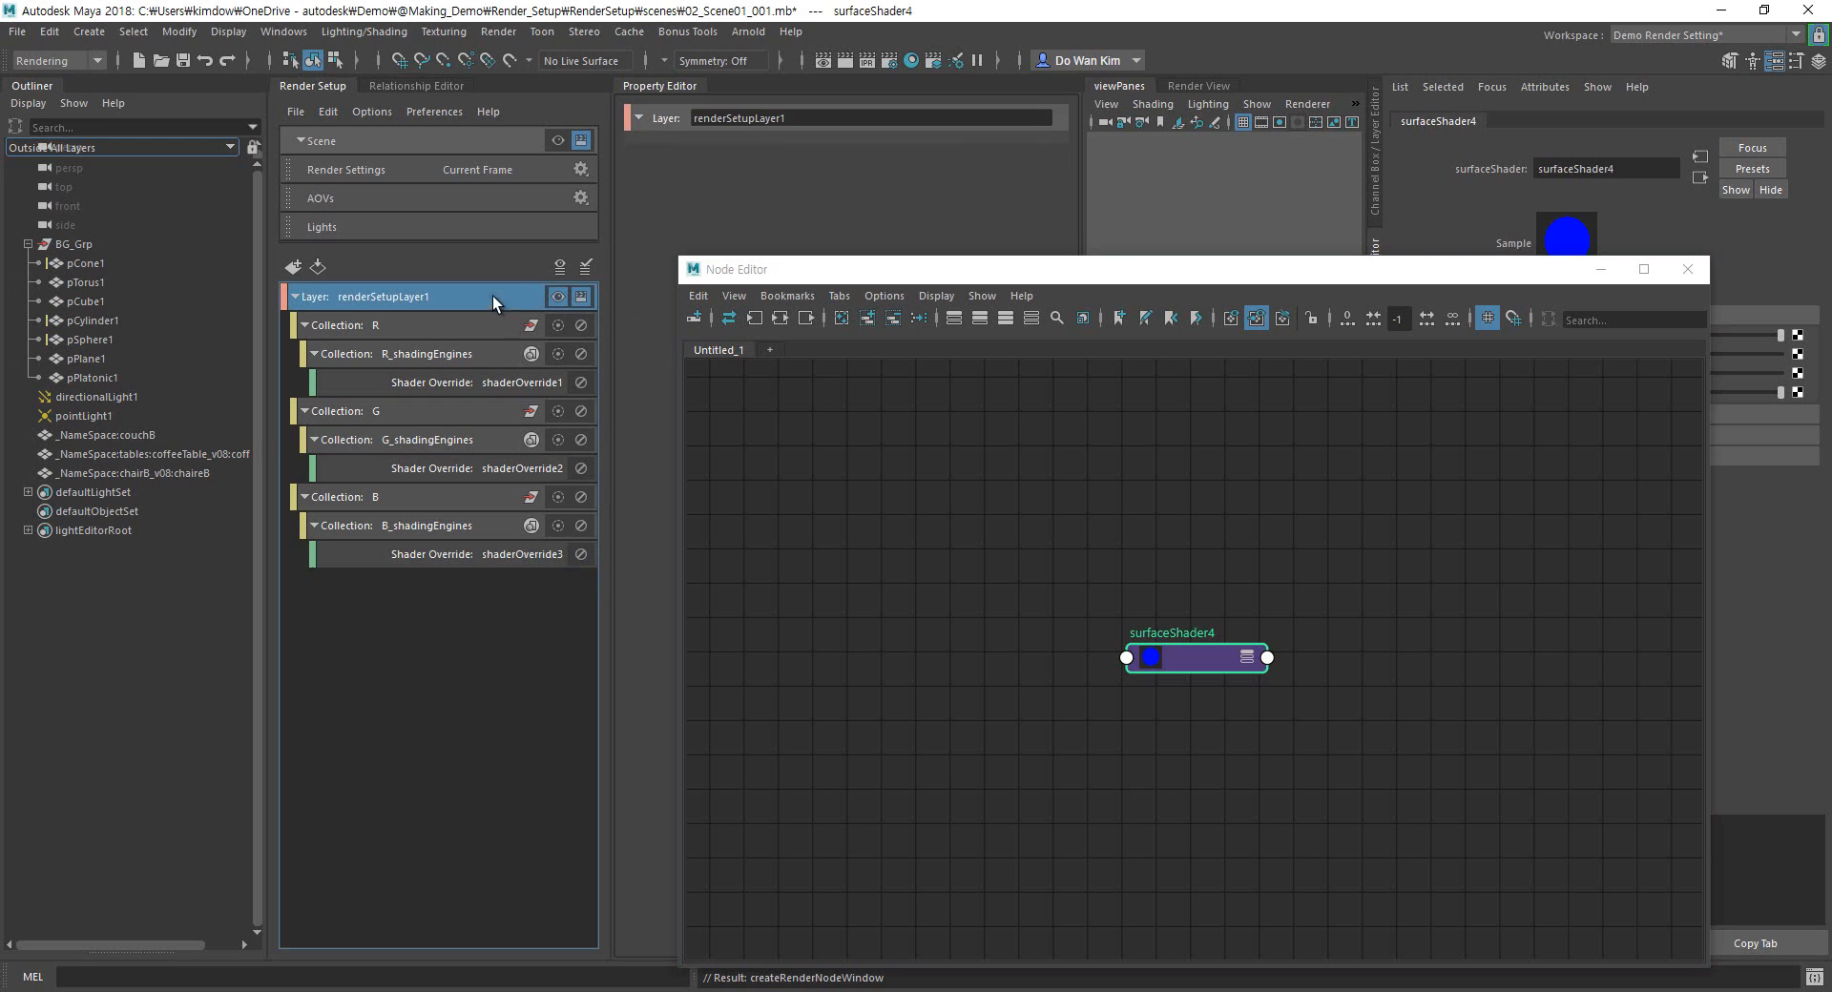
{"action": "left_click", "coordinate": [912, 60]}
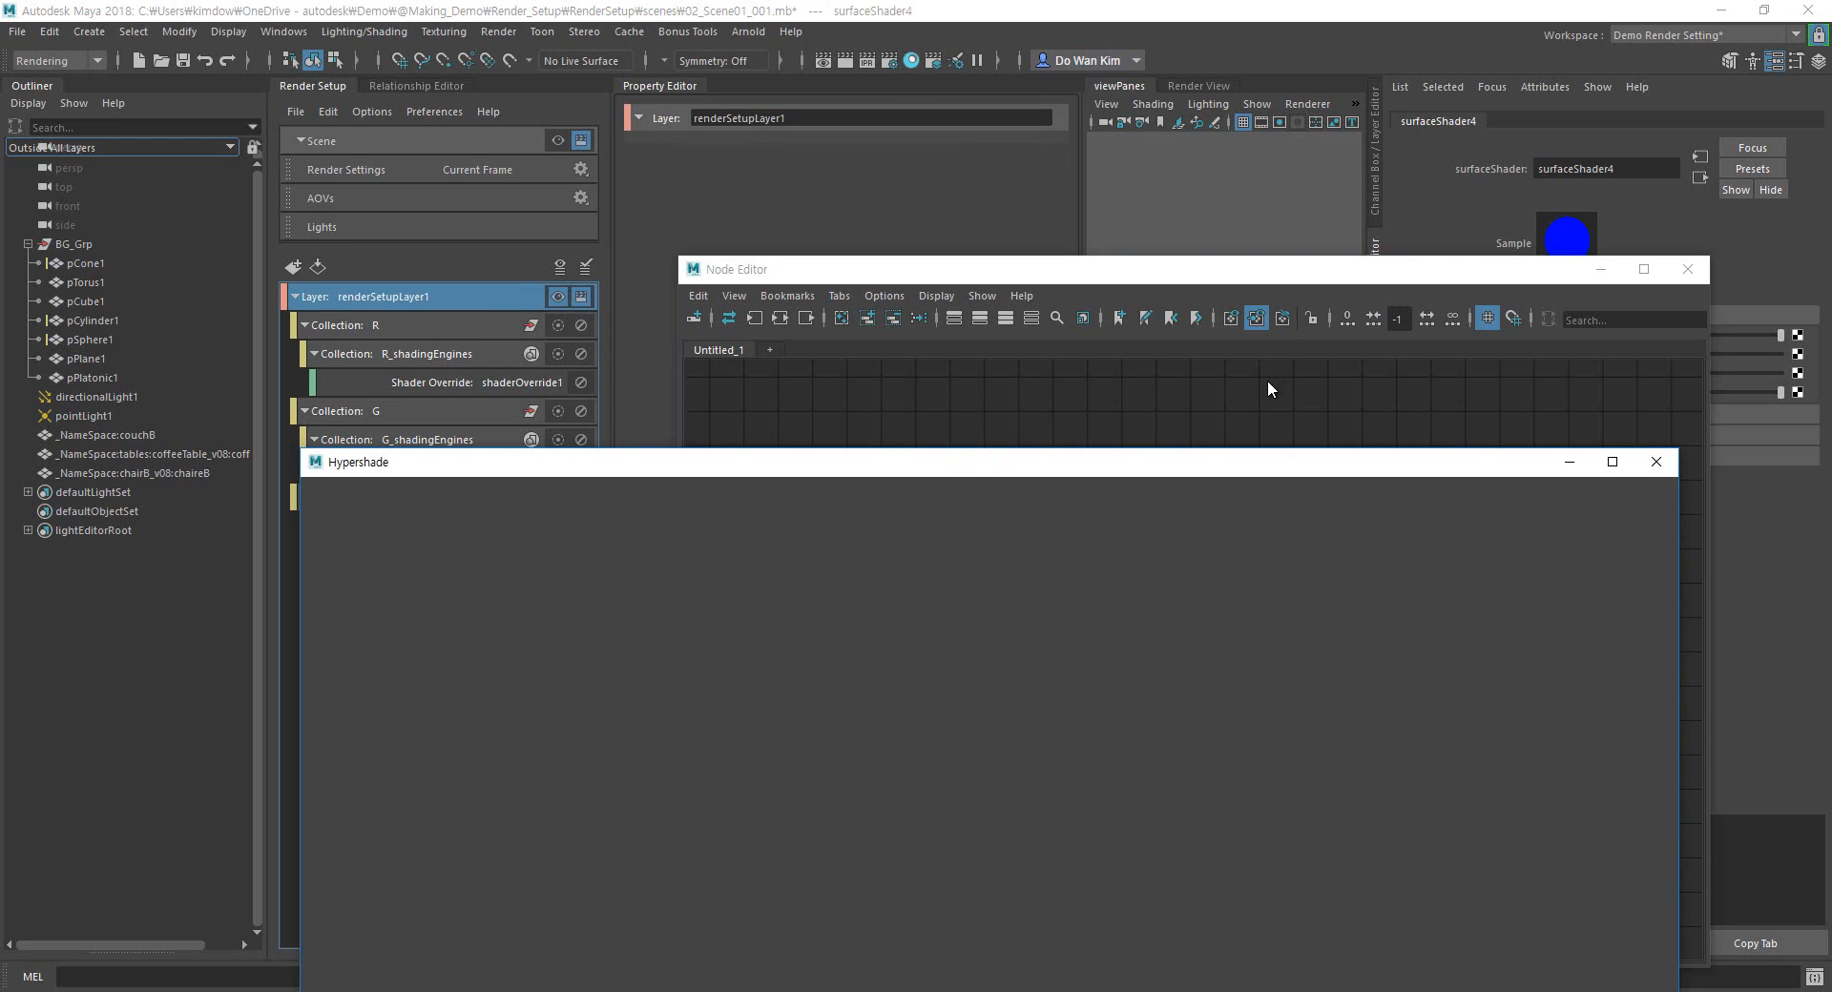
{"action": "left_click_drag", "start_coordinate": [1268, 382], "coordinate": [867, 325]}
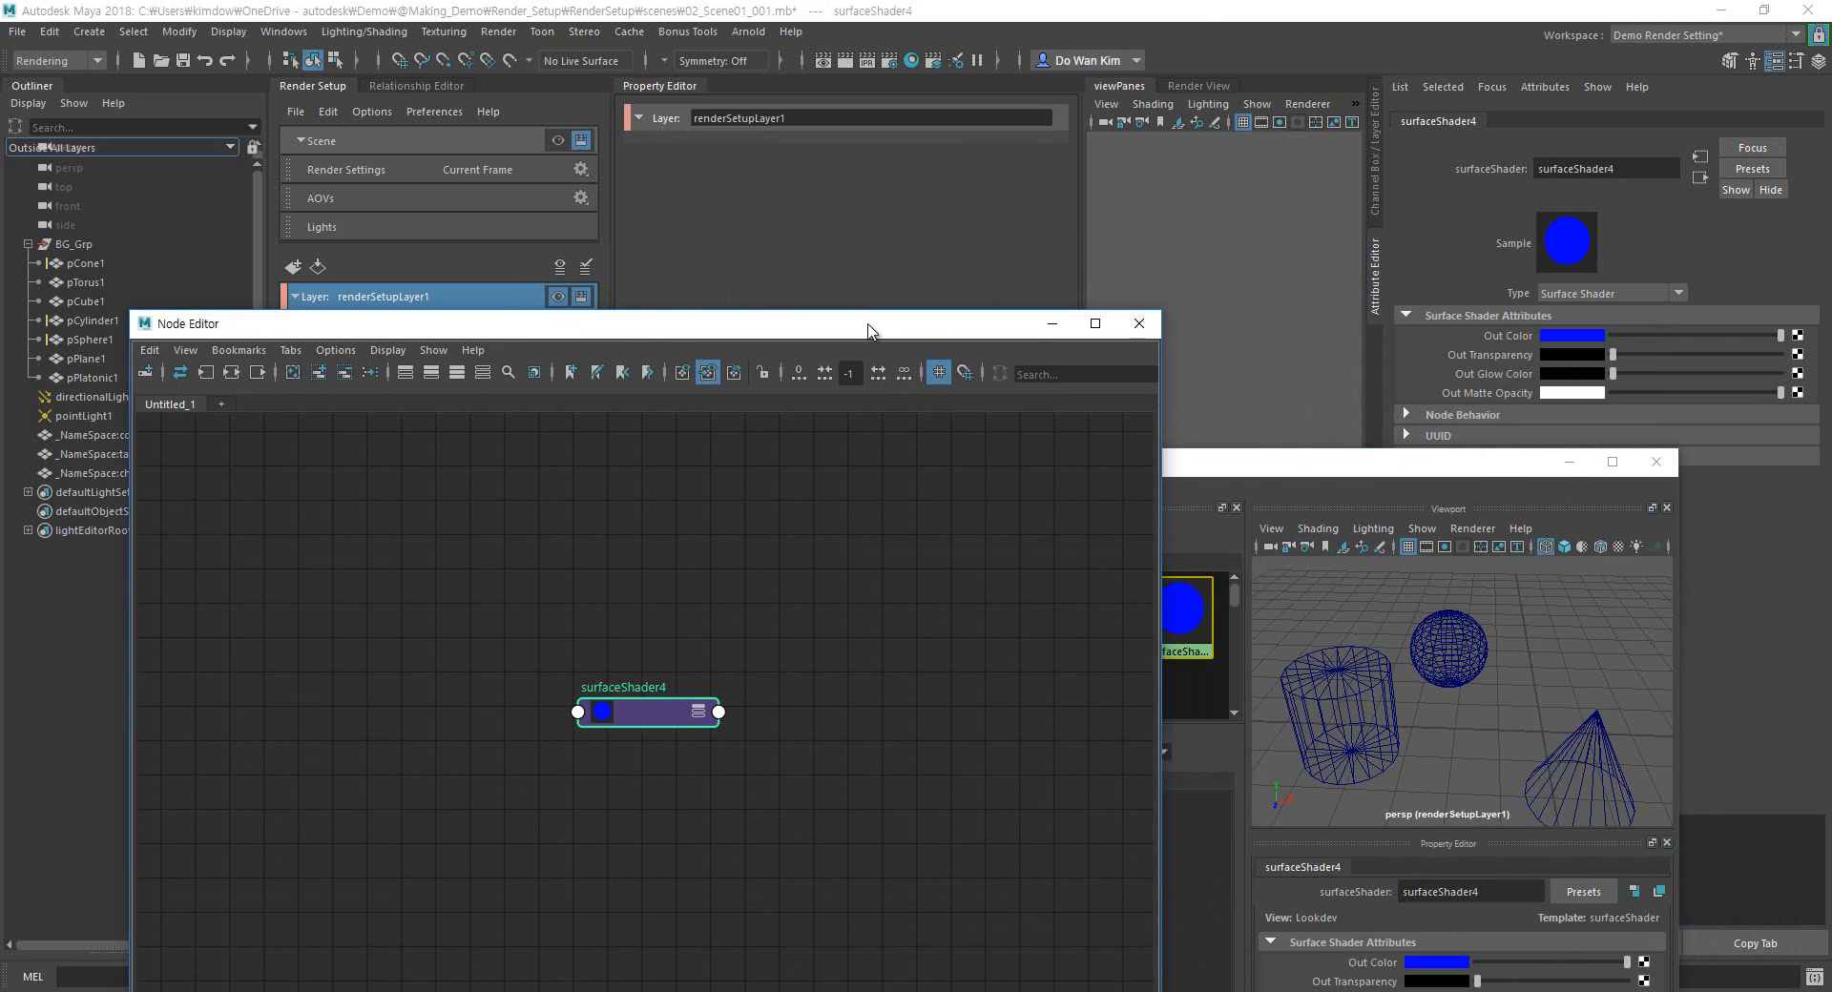
{"action": "left_click", "coordinate": [1138, 323]}
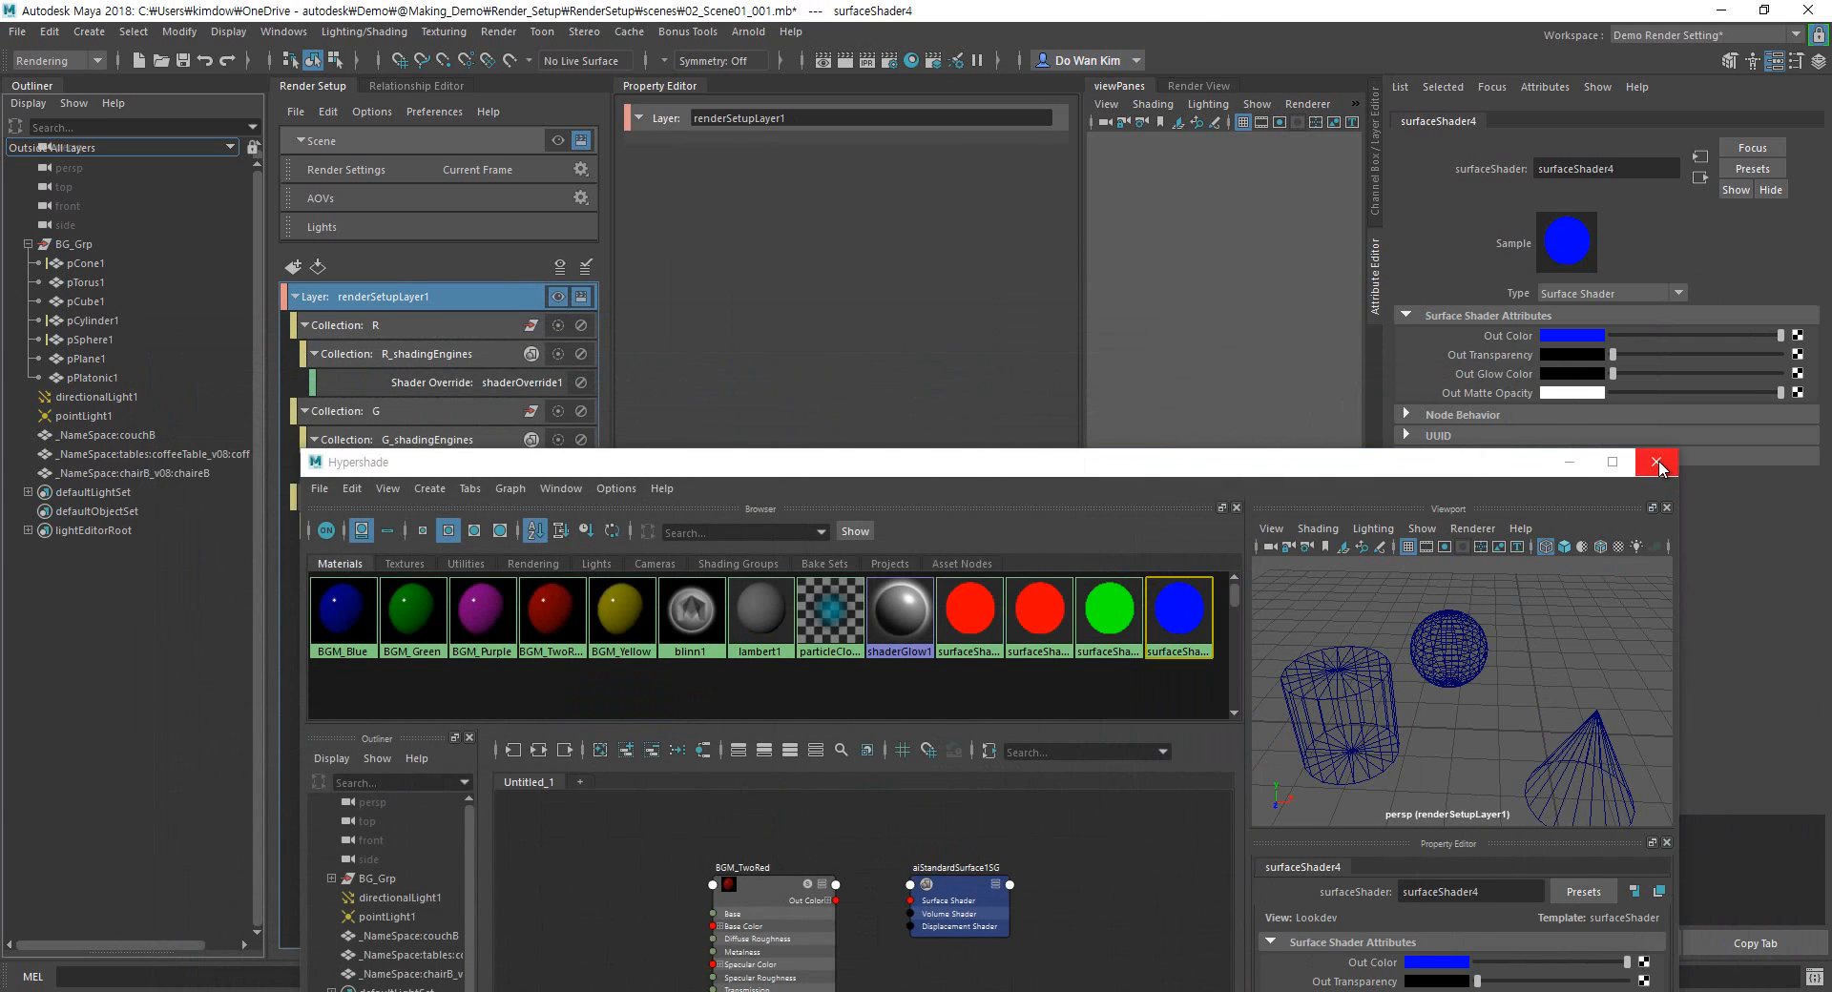
Move the Hypershade window fully into view and switch its viewport to shaded display.
{"action": "left_click_drag", "start_coordinate": [1324, 468], "coordinate": [1184, 164]}
{"action": "scroll", "coordinate": [1307, 372], "scroll_direction": "down", "scroll_amount": 3}
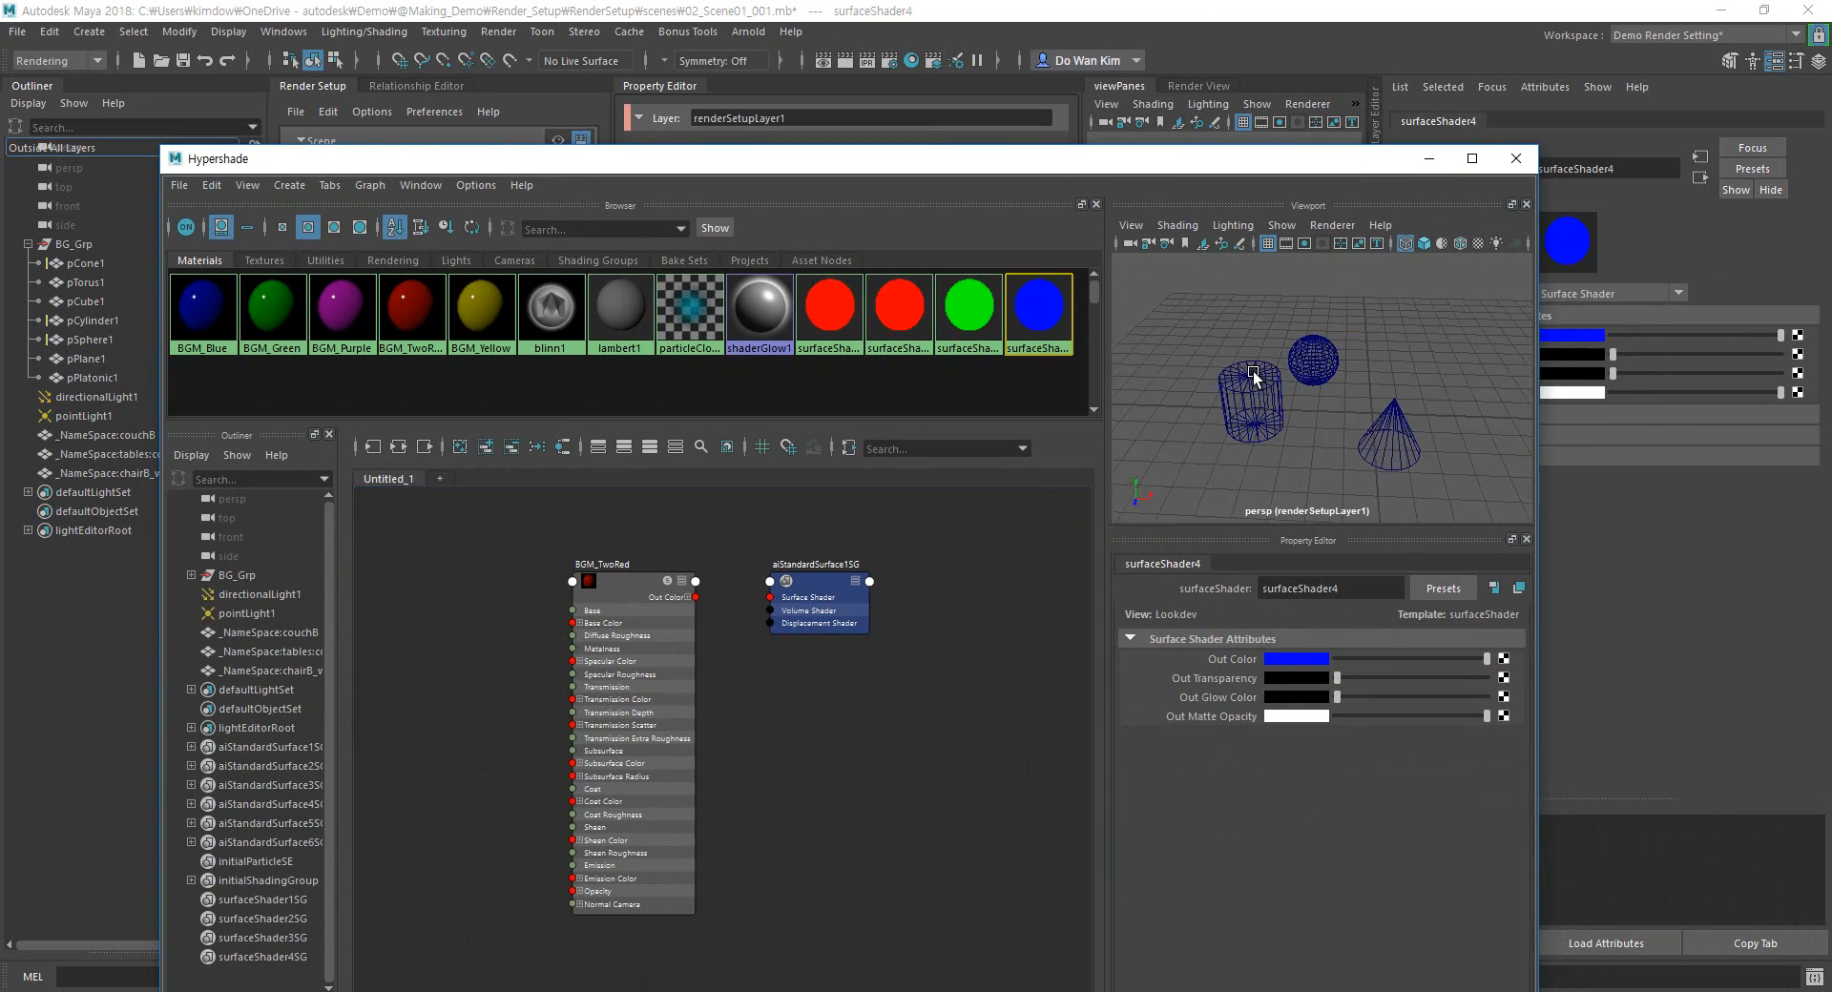
{"action": "key", "text": "5"}
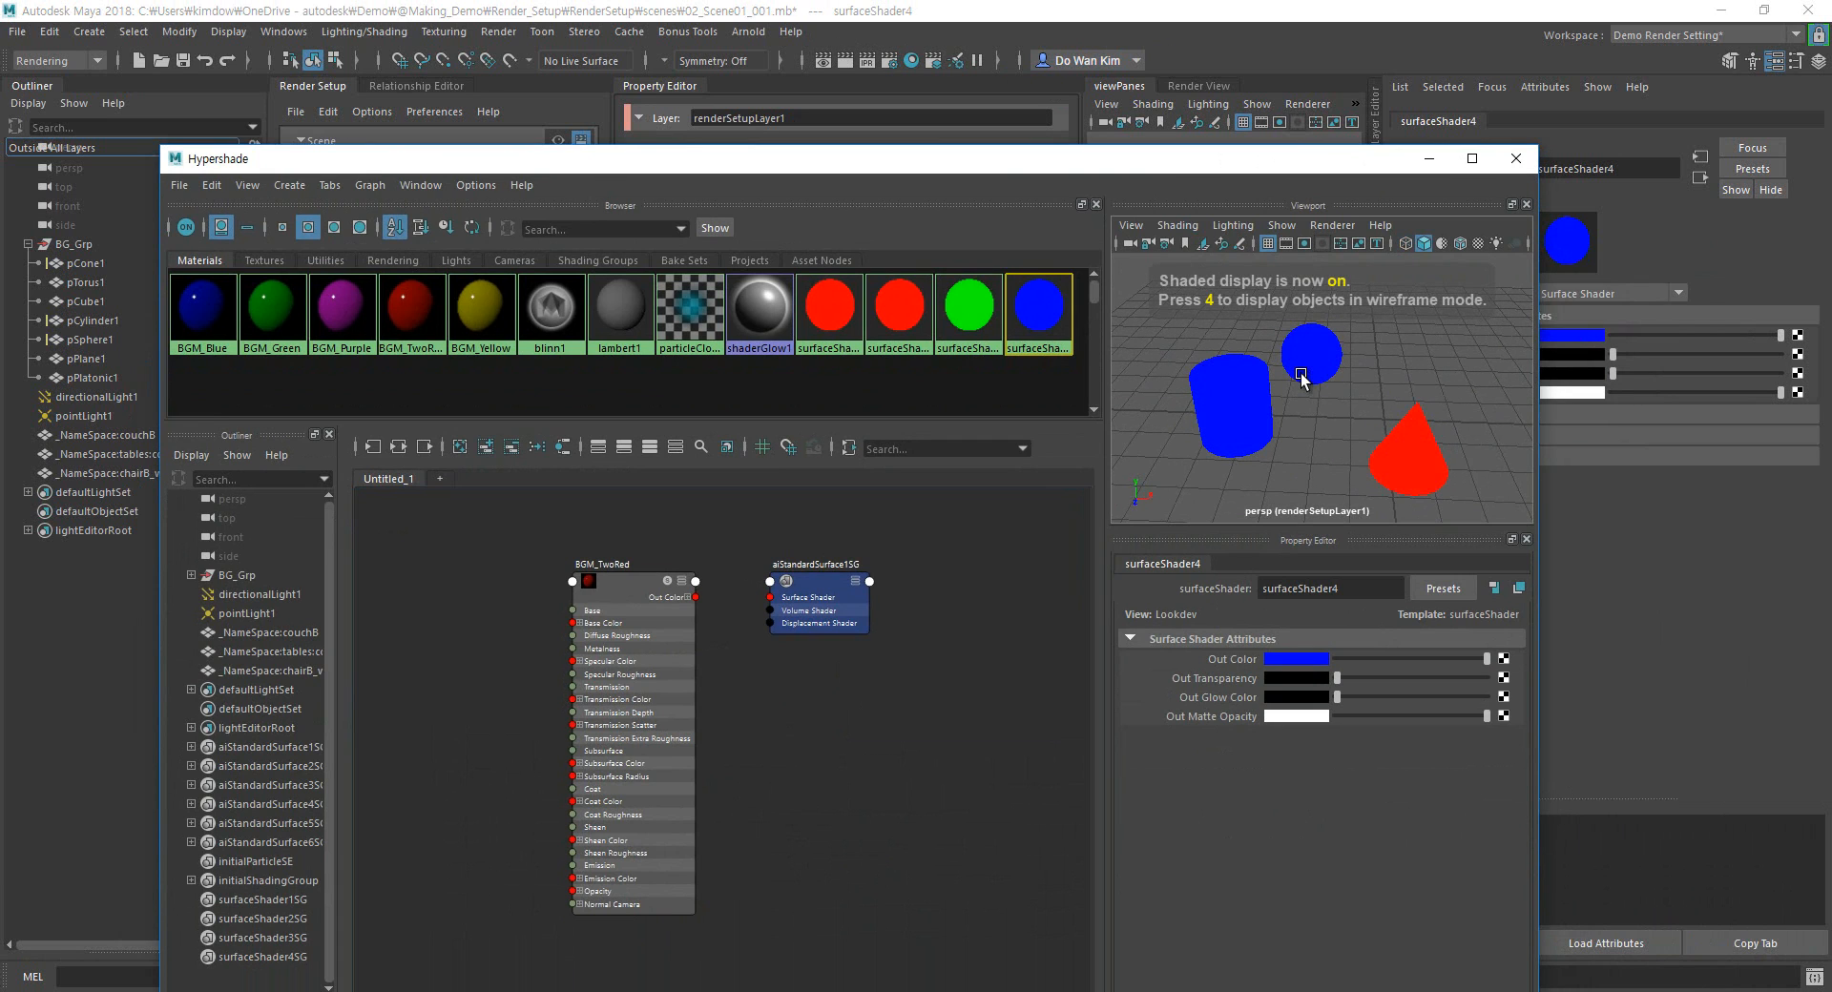
Compare the override layer with the scene by switching renderSetupLayer1 visibility, finishing with the master layer visible.
{"action": "left_click_drag", "start_coordinate": [578, 160], "coordinate": [671, 524]}
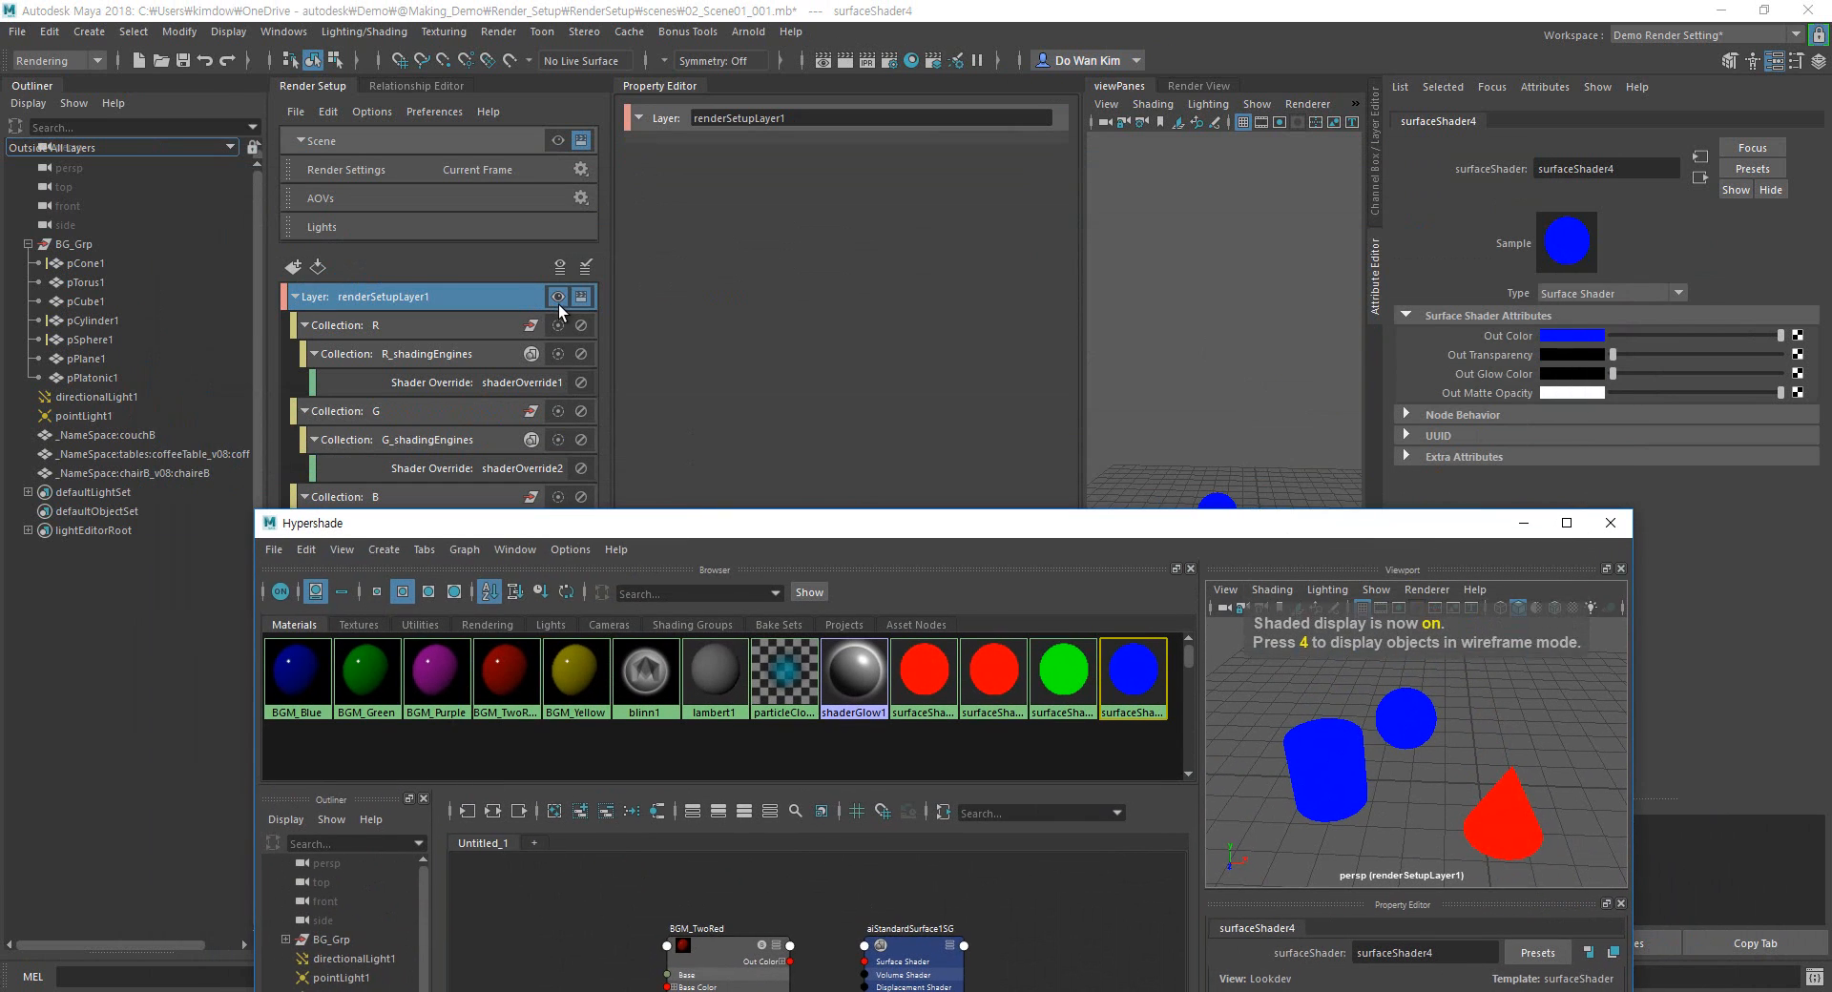
{"action": "left_click", "coordinate": [557, 296]}
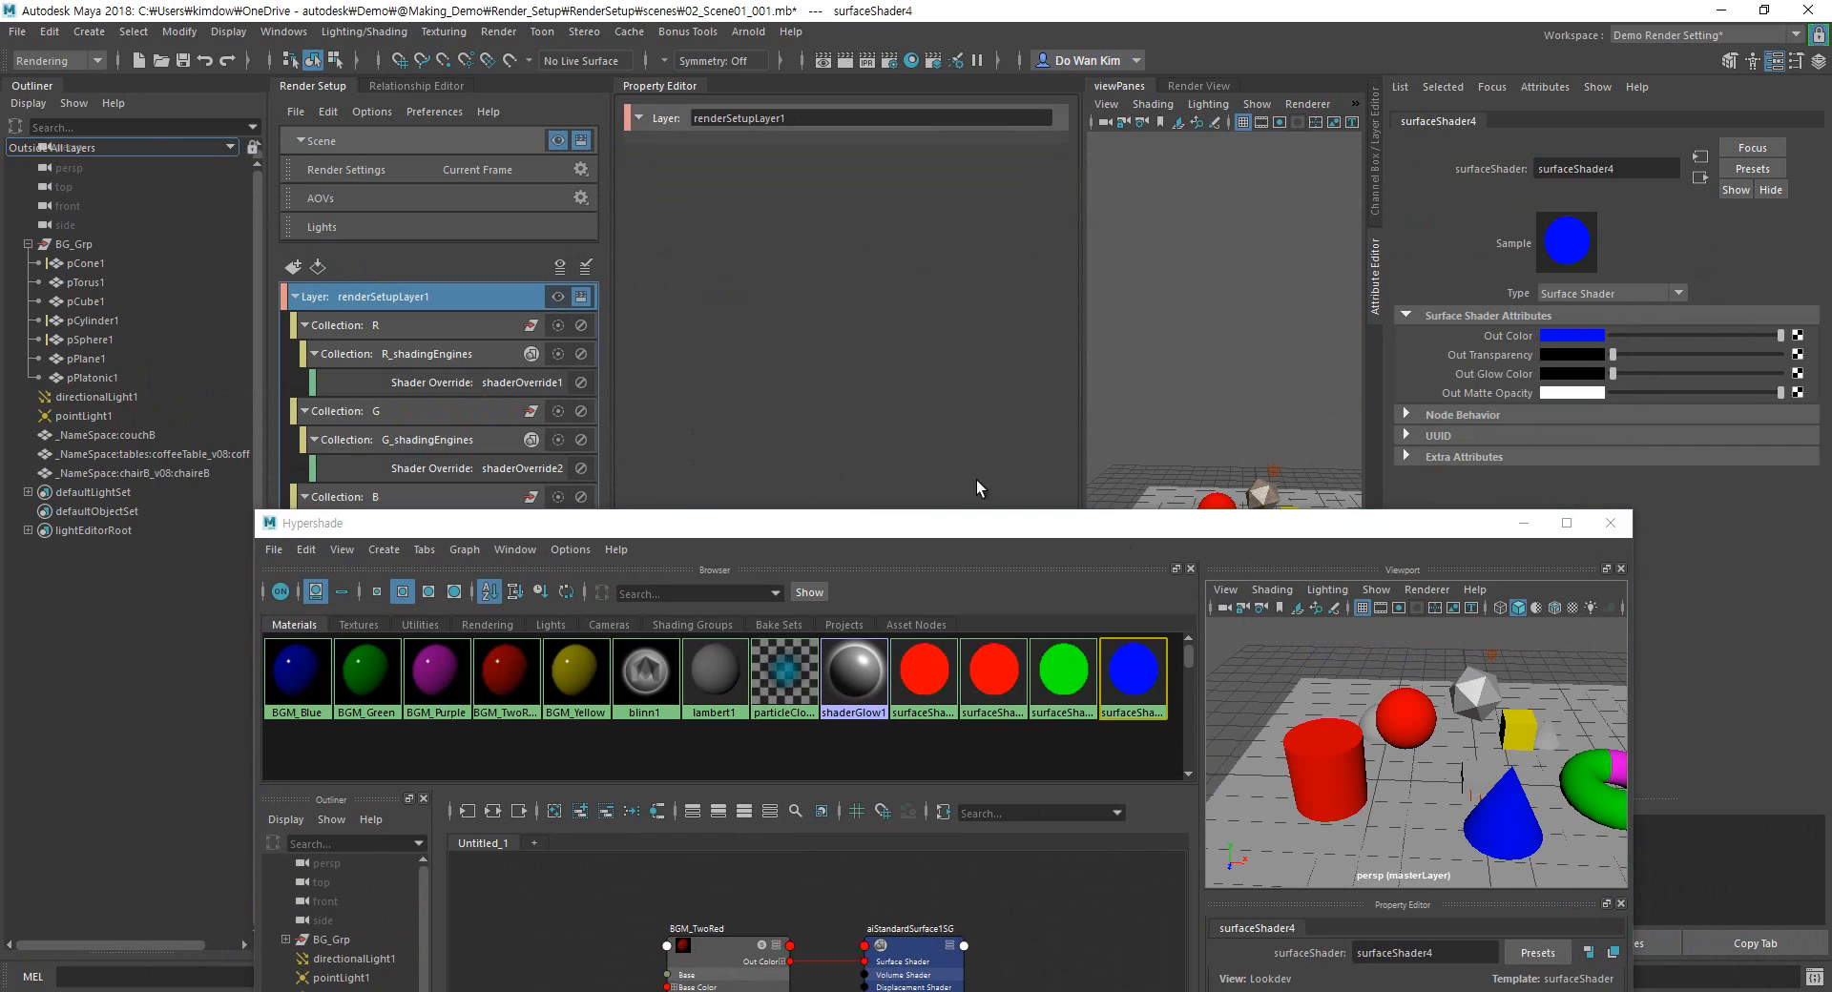
{"action": "left_click", "coordinate": [558, 296]}
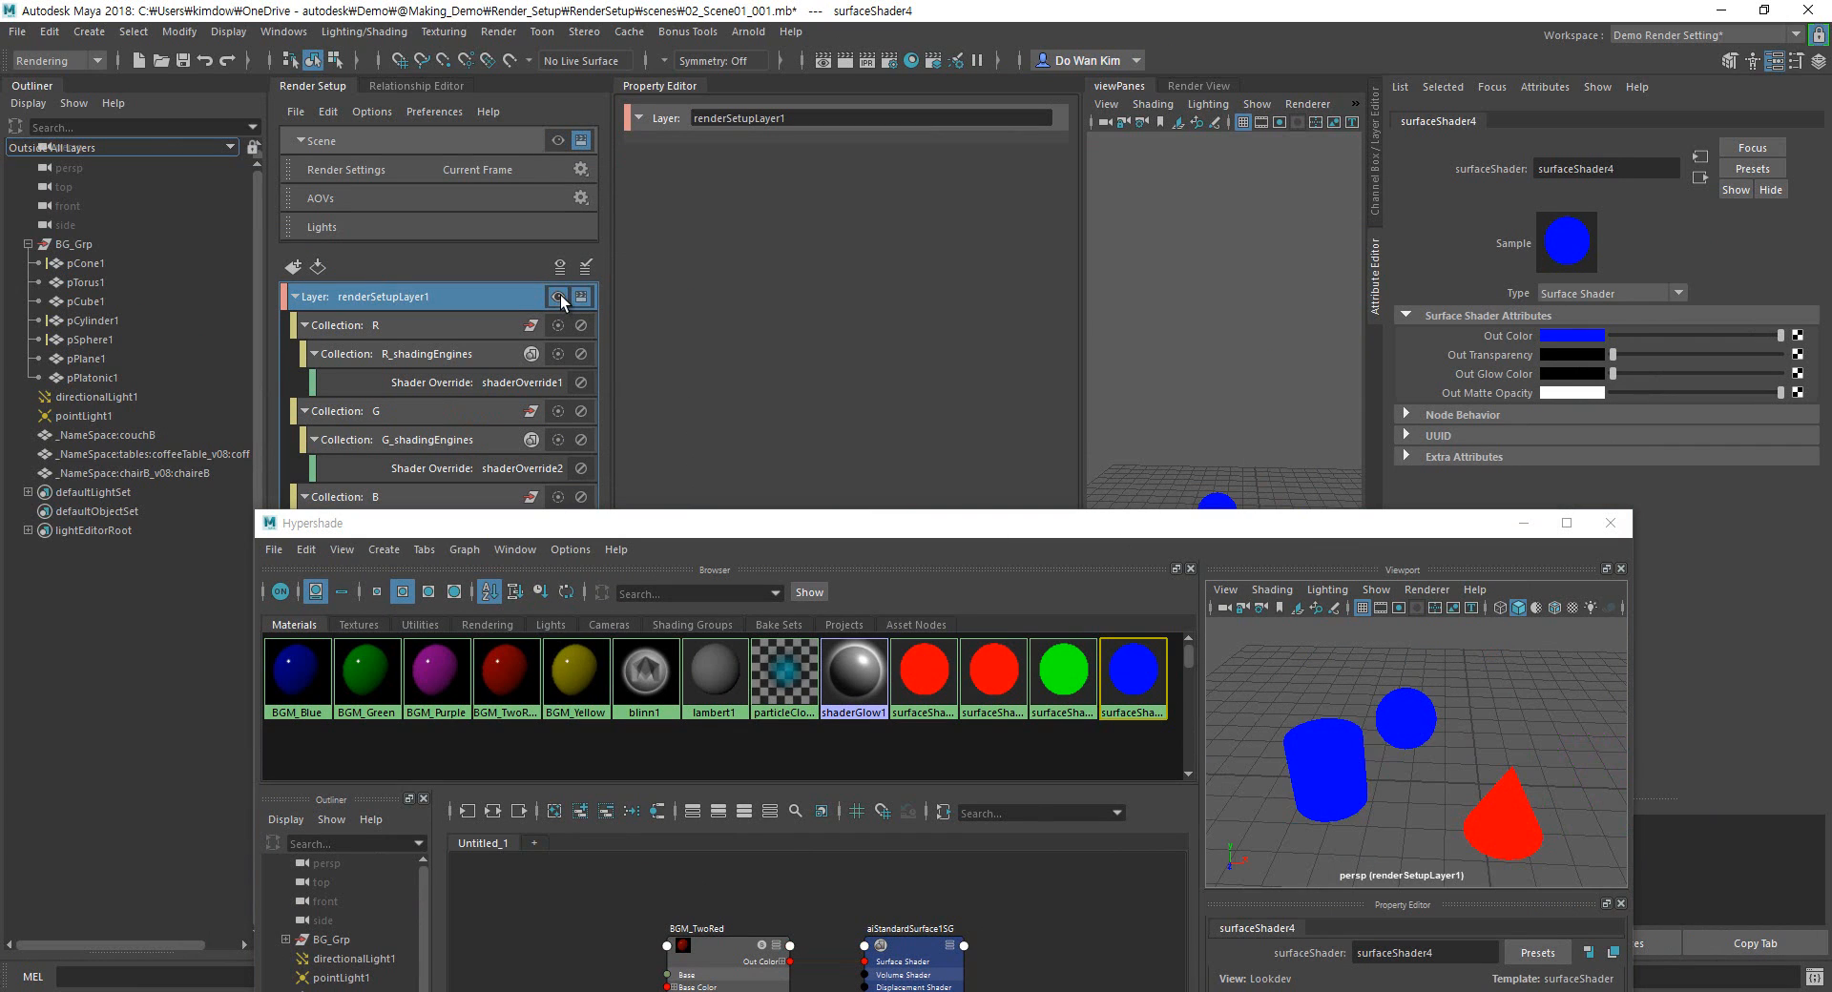
{"action": "left_click", "coordinate": [557, 297]}
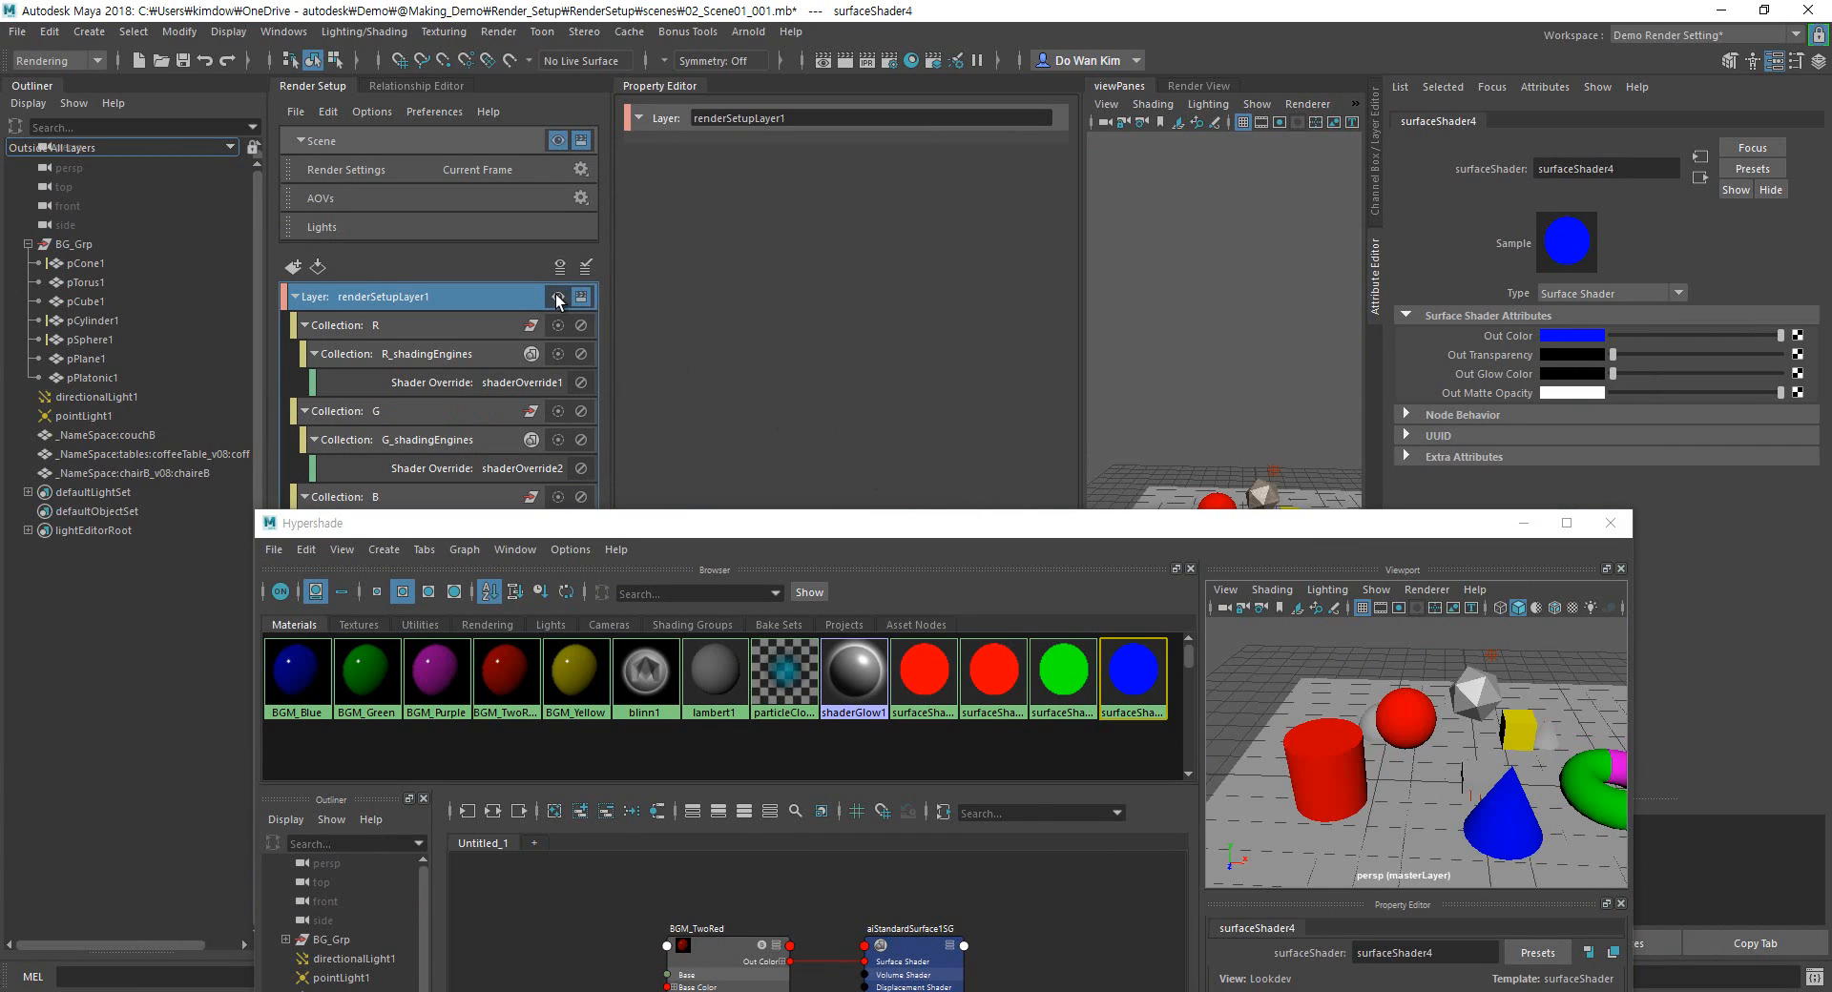
Select pCylinder1 in the Hypershade viewport and graph the material network assigned to it.
{"action": "left_click_drag", "start_coordinate": [1071, 528], "coordinate": [1030, 212]}
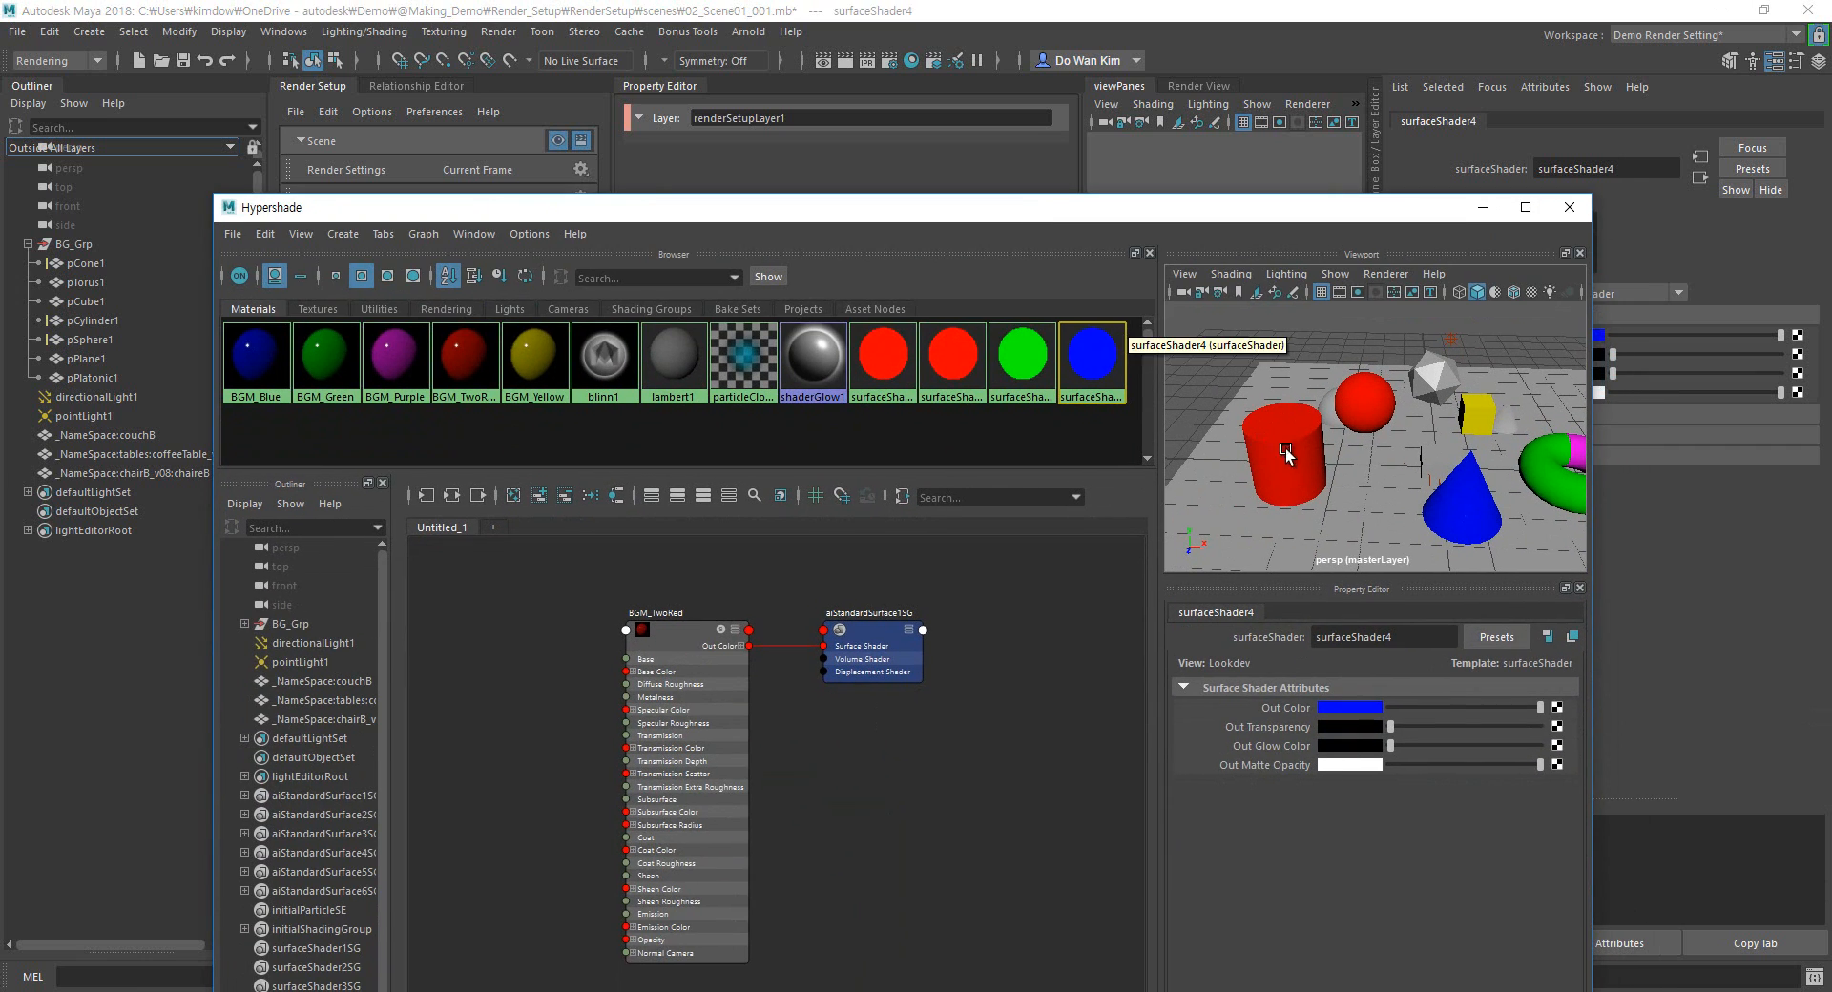
{"action": "left_click", "coordinate": [1285, 449]}
{"action": "left_click", "coordinate": [1375, 408]}
{"action": "left_click", "coordinate": [1263, 448]}
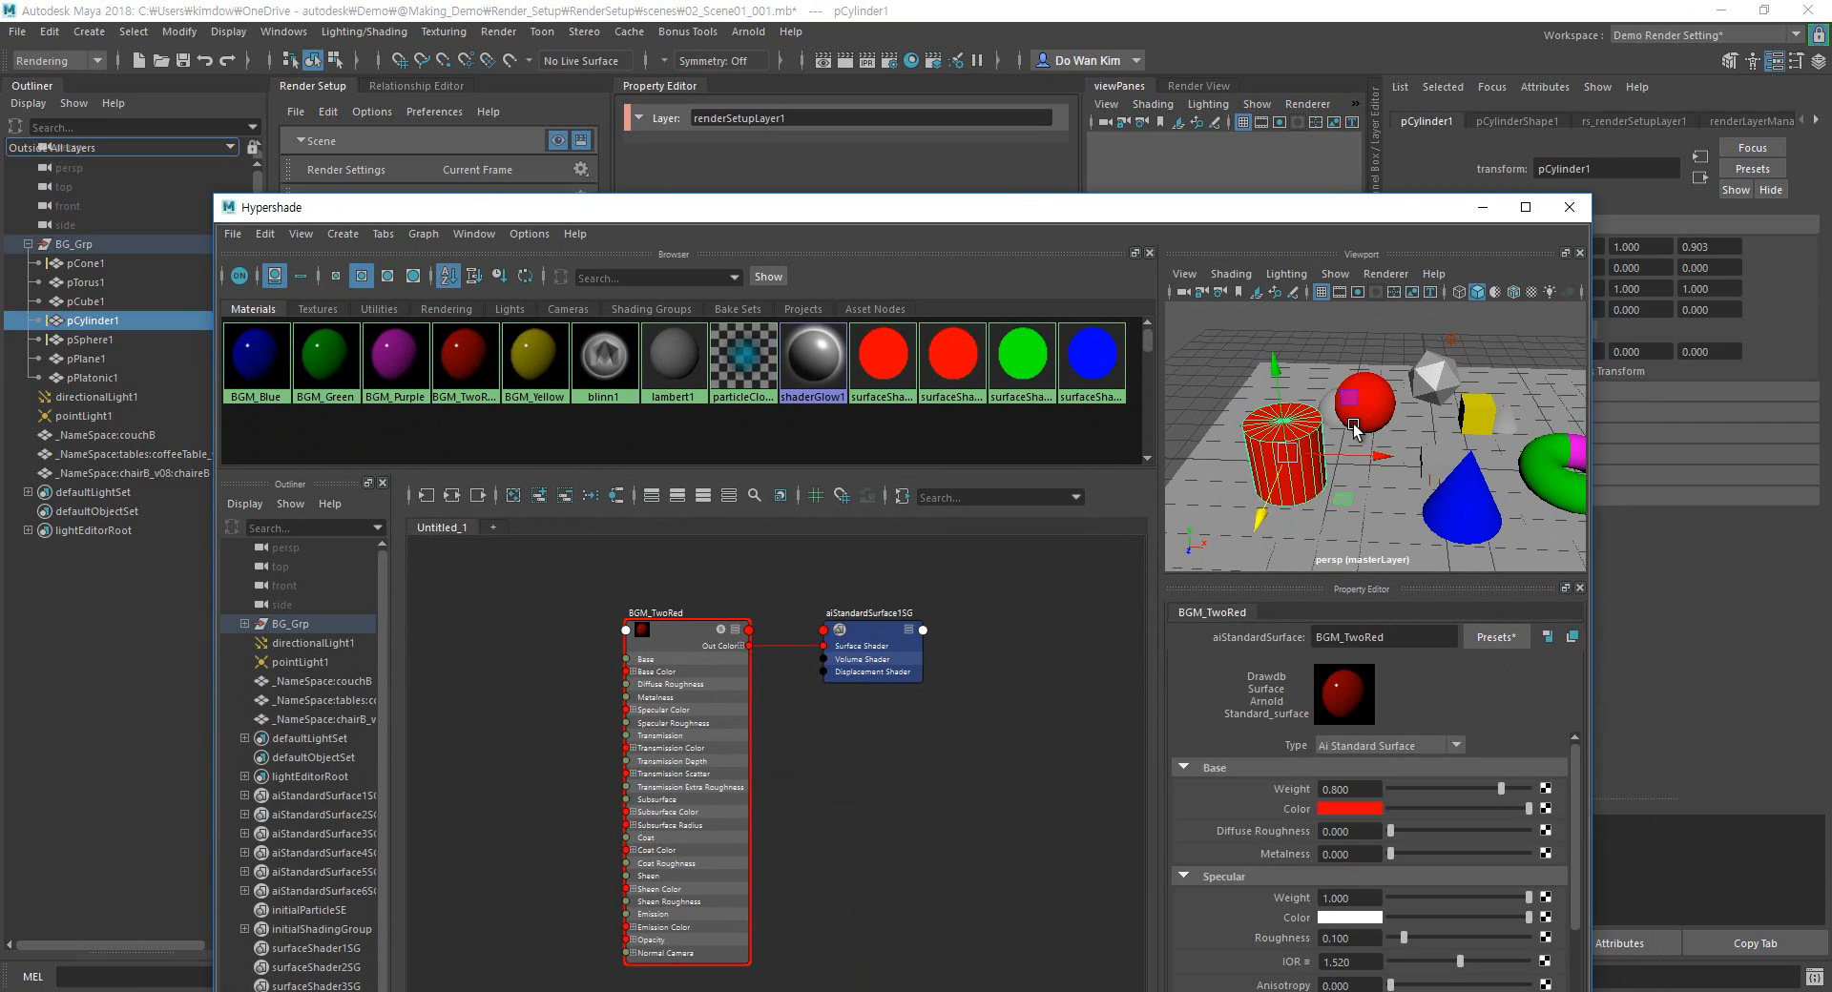
{"action": "left_click", "coordinate": [458, 496]}
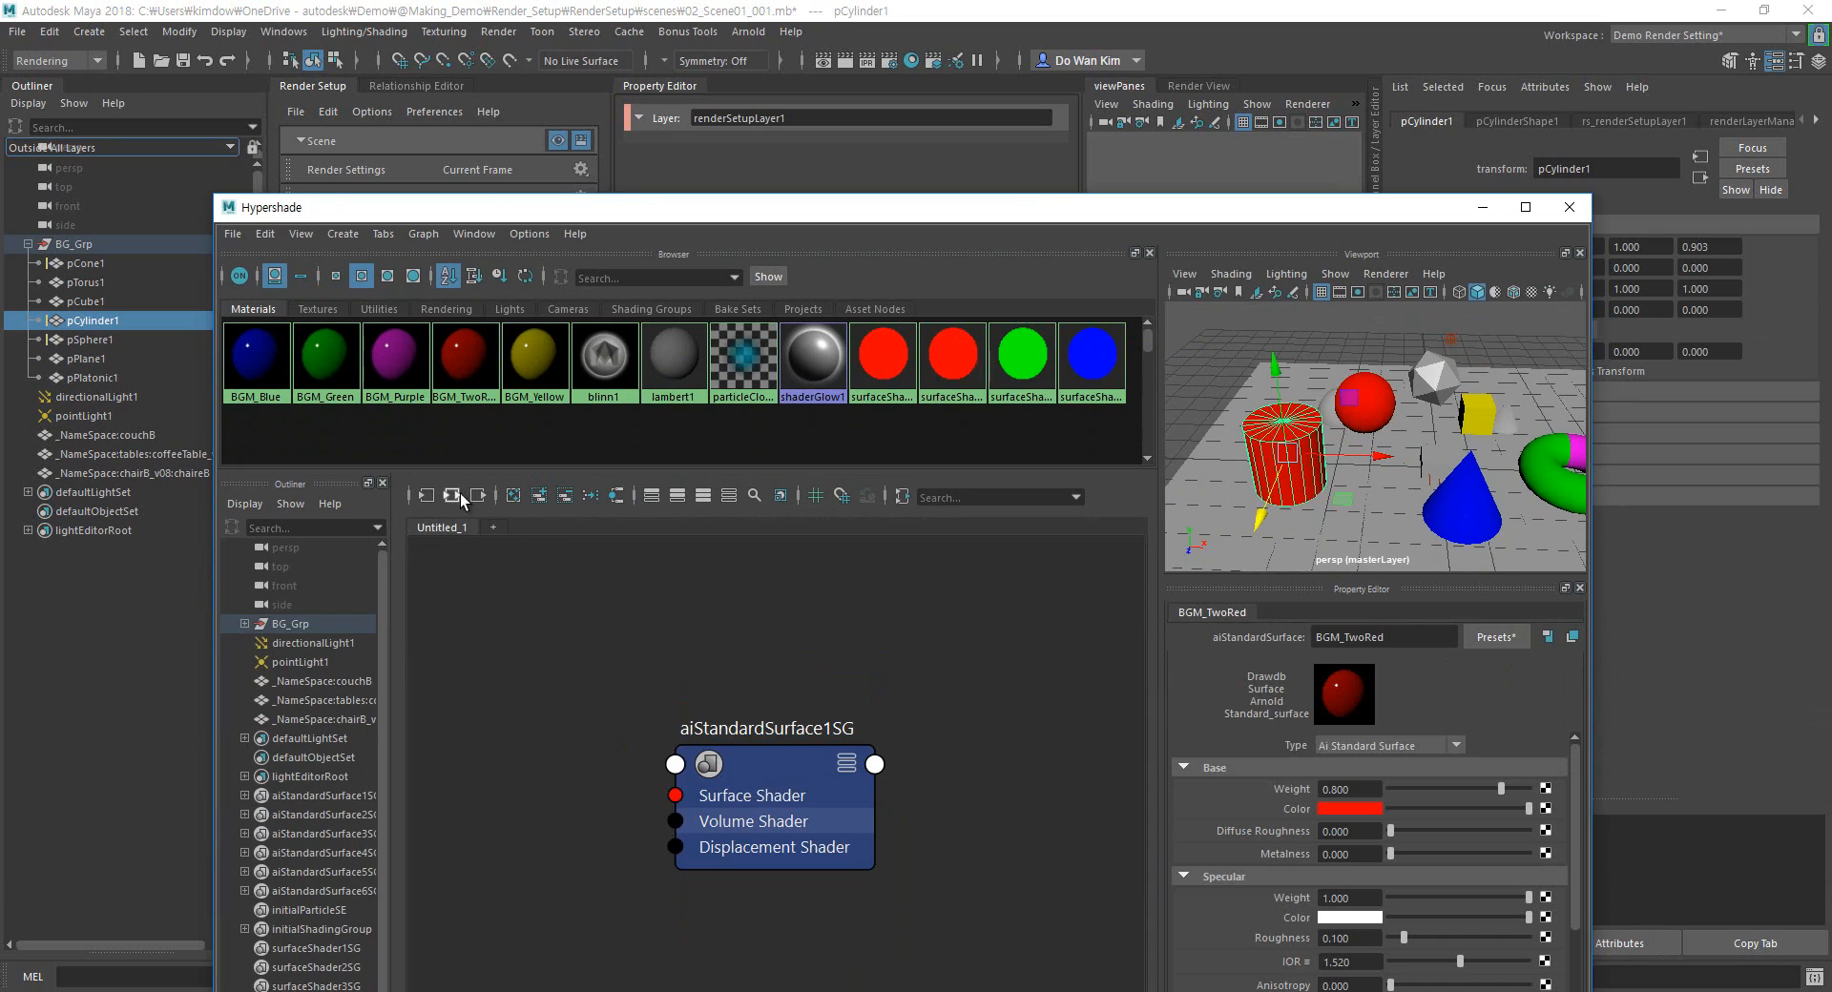
{"action": "left_click", "coordinate": [617, 496]}
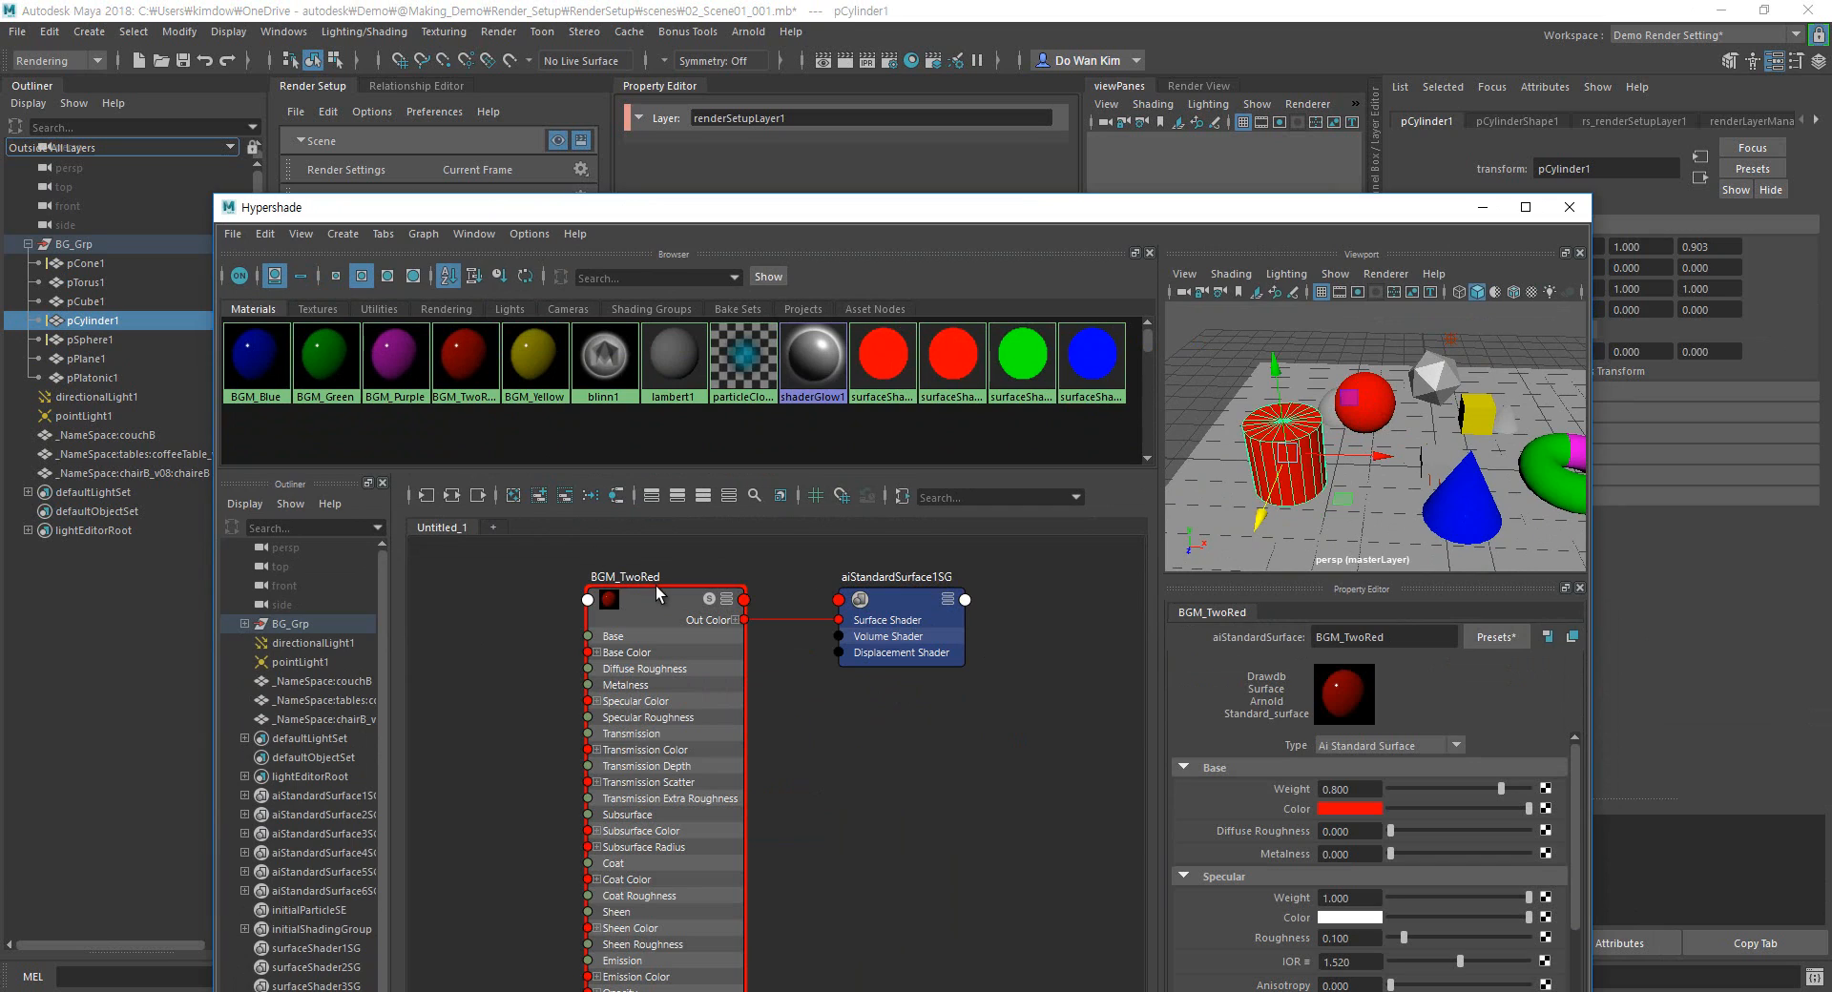
Examine the BGM_TwoRed material and its aiStandardSurface1SG shading group, moving both nodes to expose their connection.
{"action": "left_click_drag", "start_coordinate": [653, 606], "coordinate": [643, 599]}
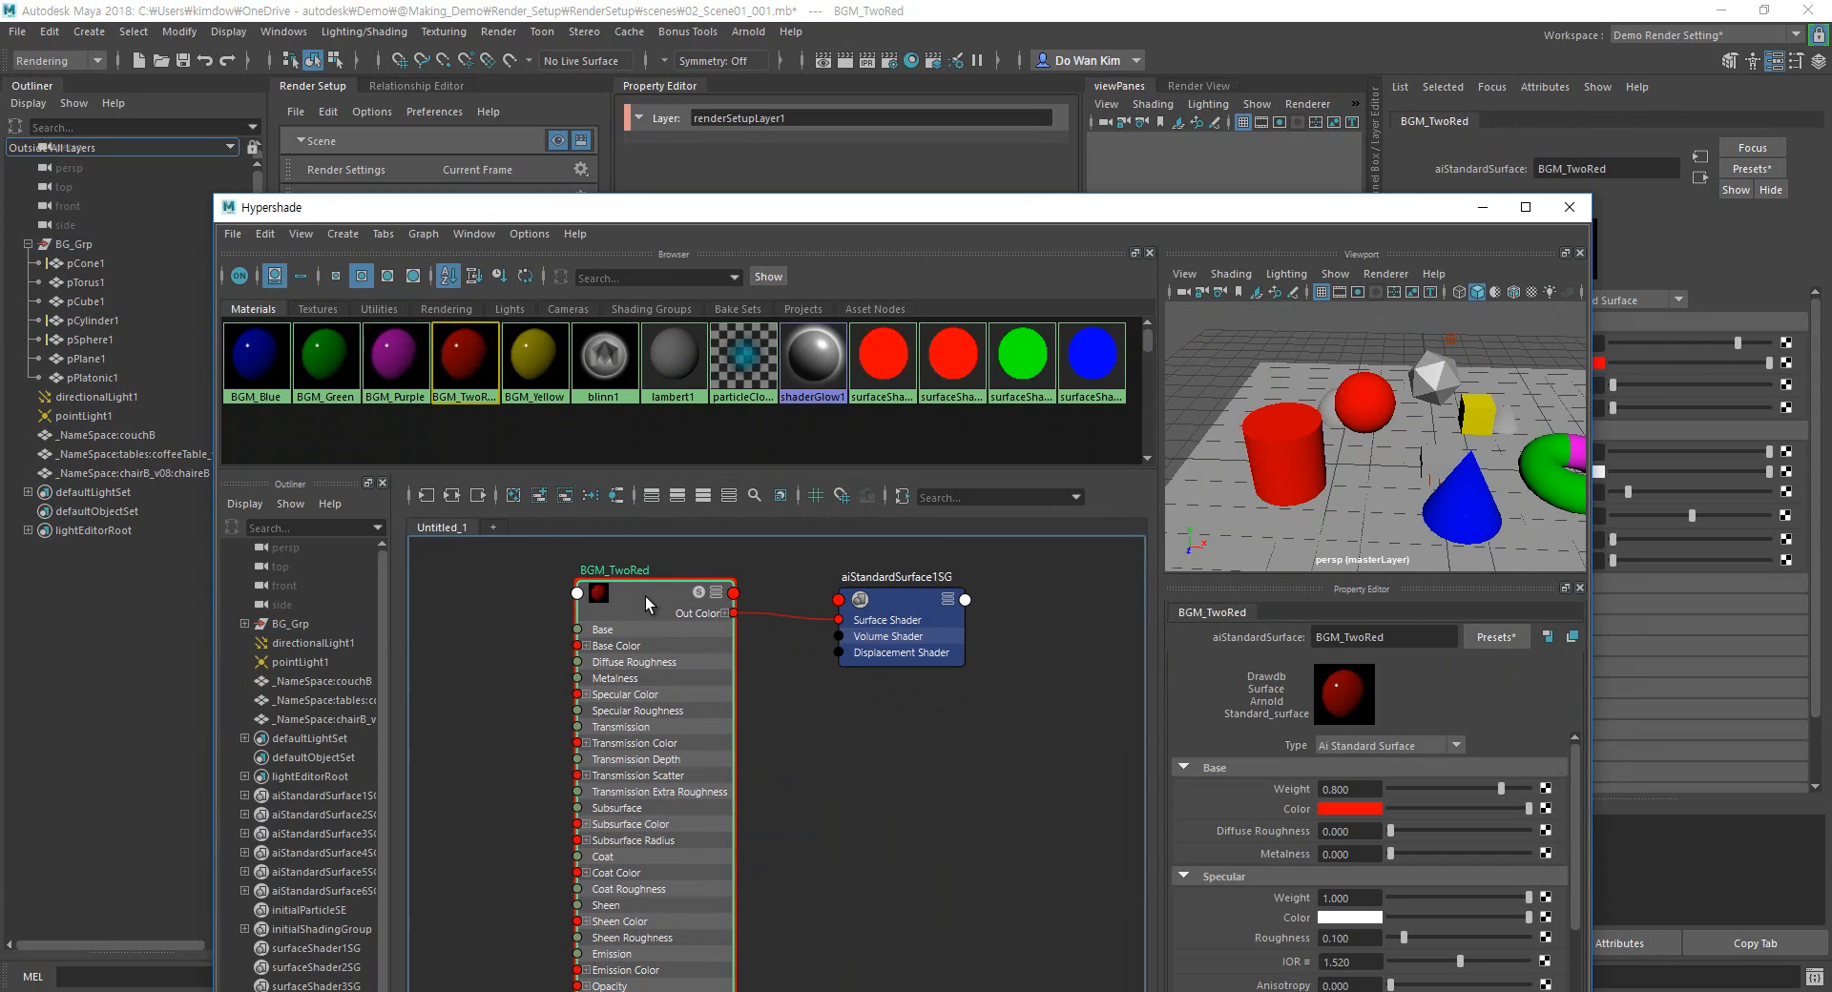
{"action": "left_click", "coordinate": [895, 613]}
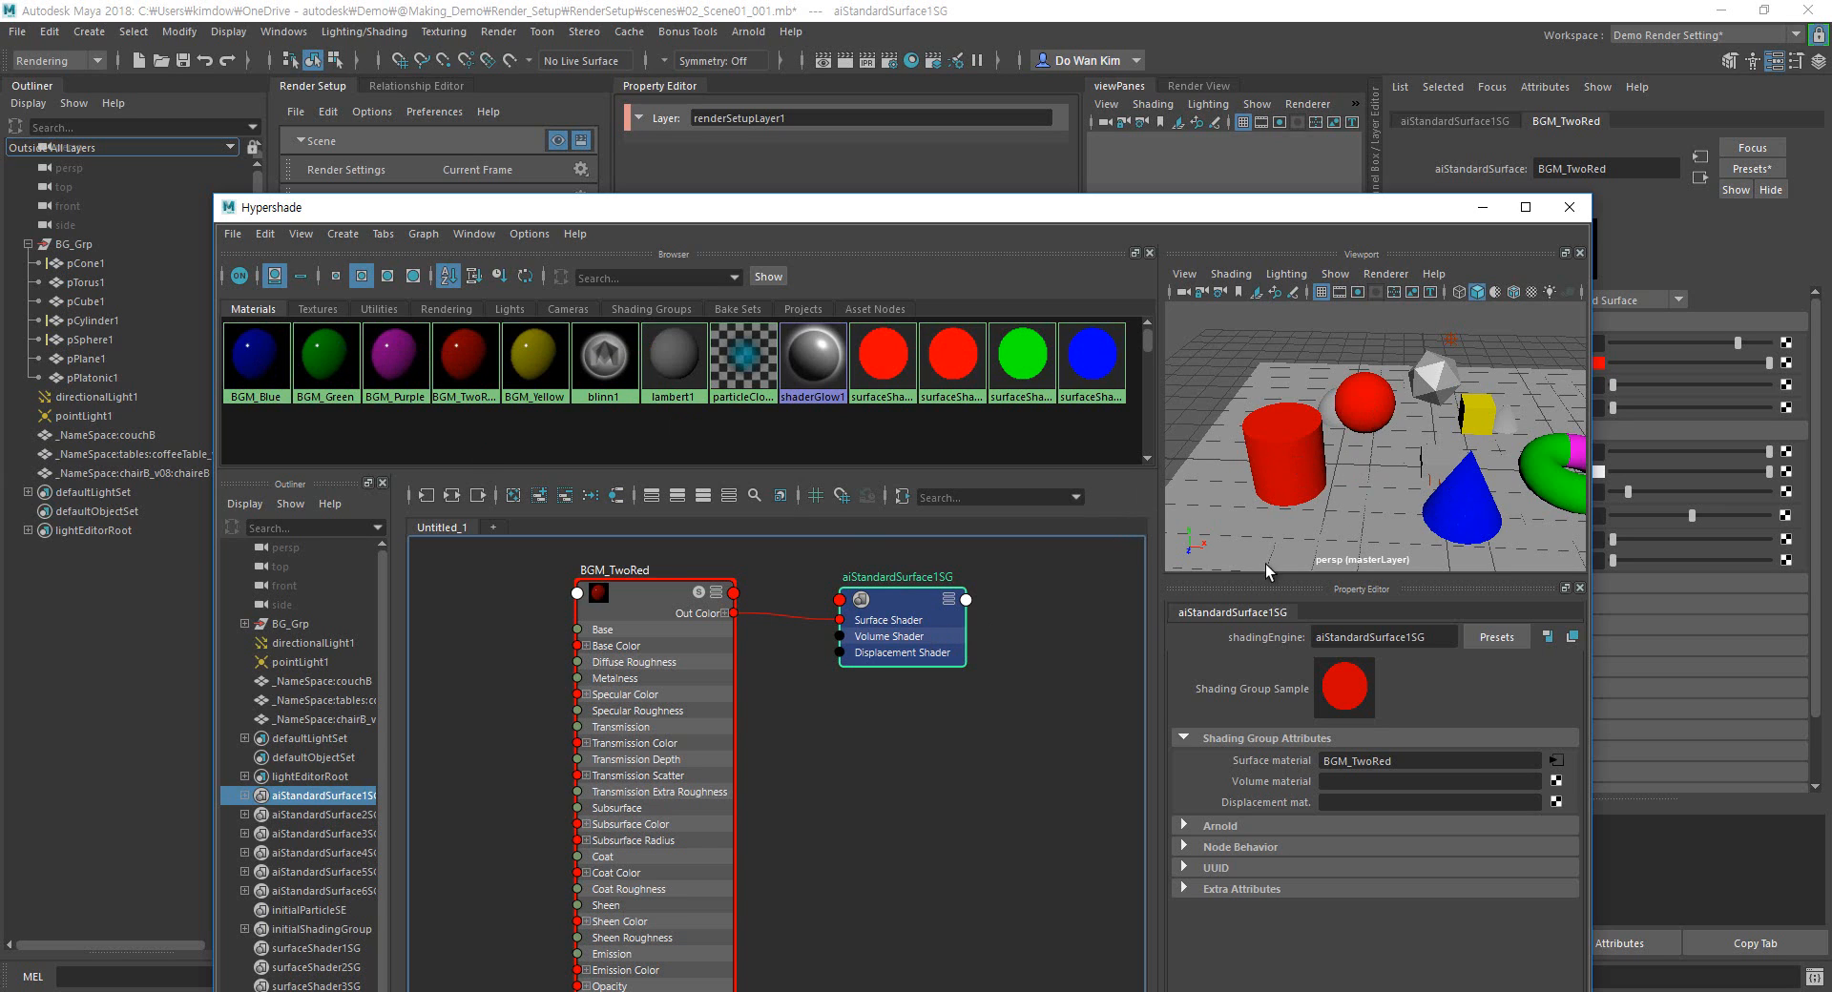
{"action": "left_click_drag", "start_coordinate": [919, 606], "coordinate": [932, 556]}
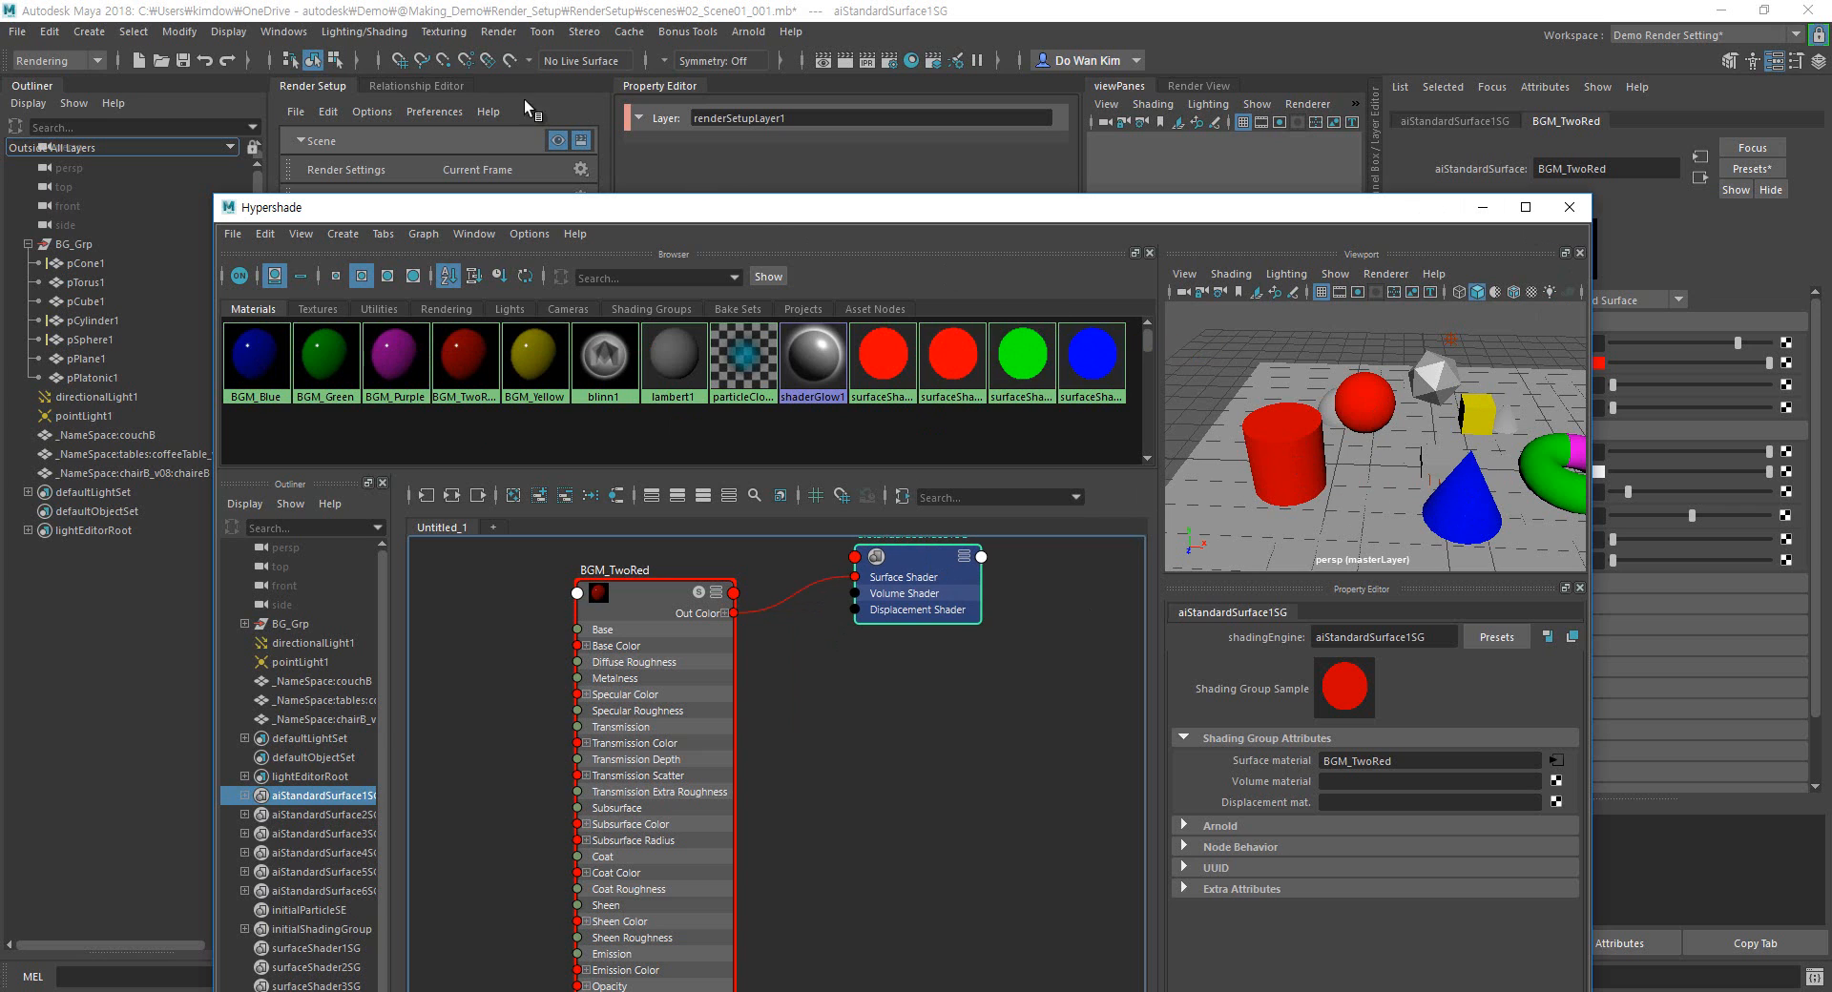
Reopen the Node Editor and place its window over the right part of the Hypershade.
{"action": "left_click", "coordinate": [286, 31]}
{"action": "mouse_move", "coordinate": [369, 196]}
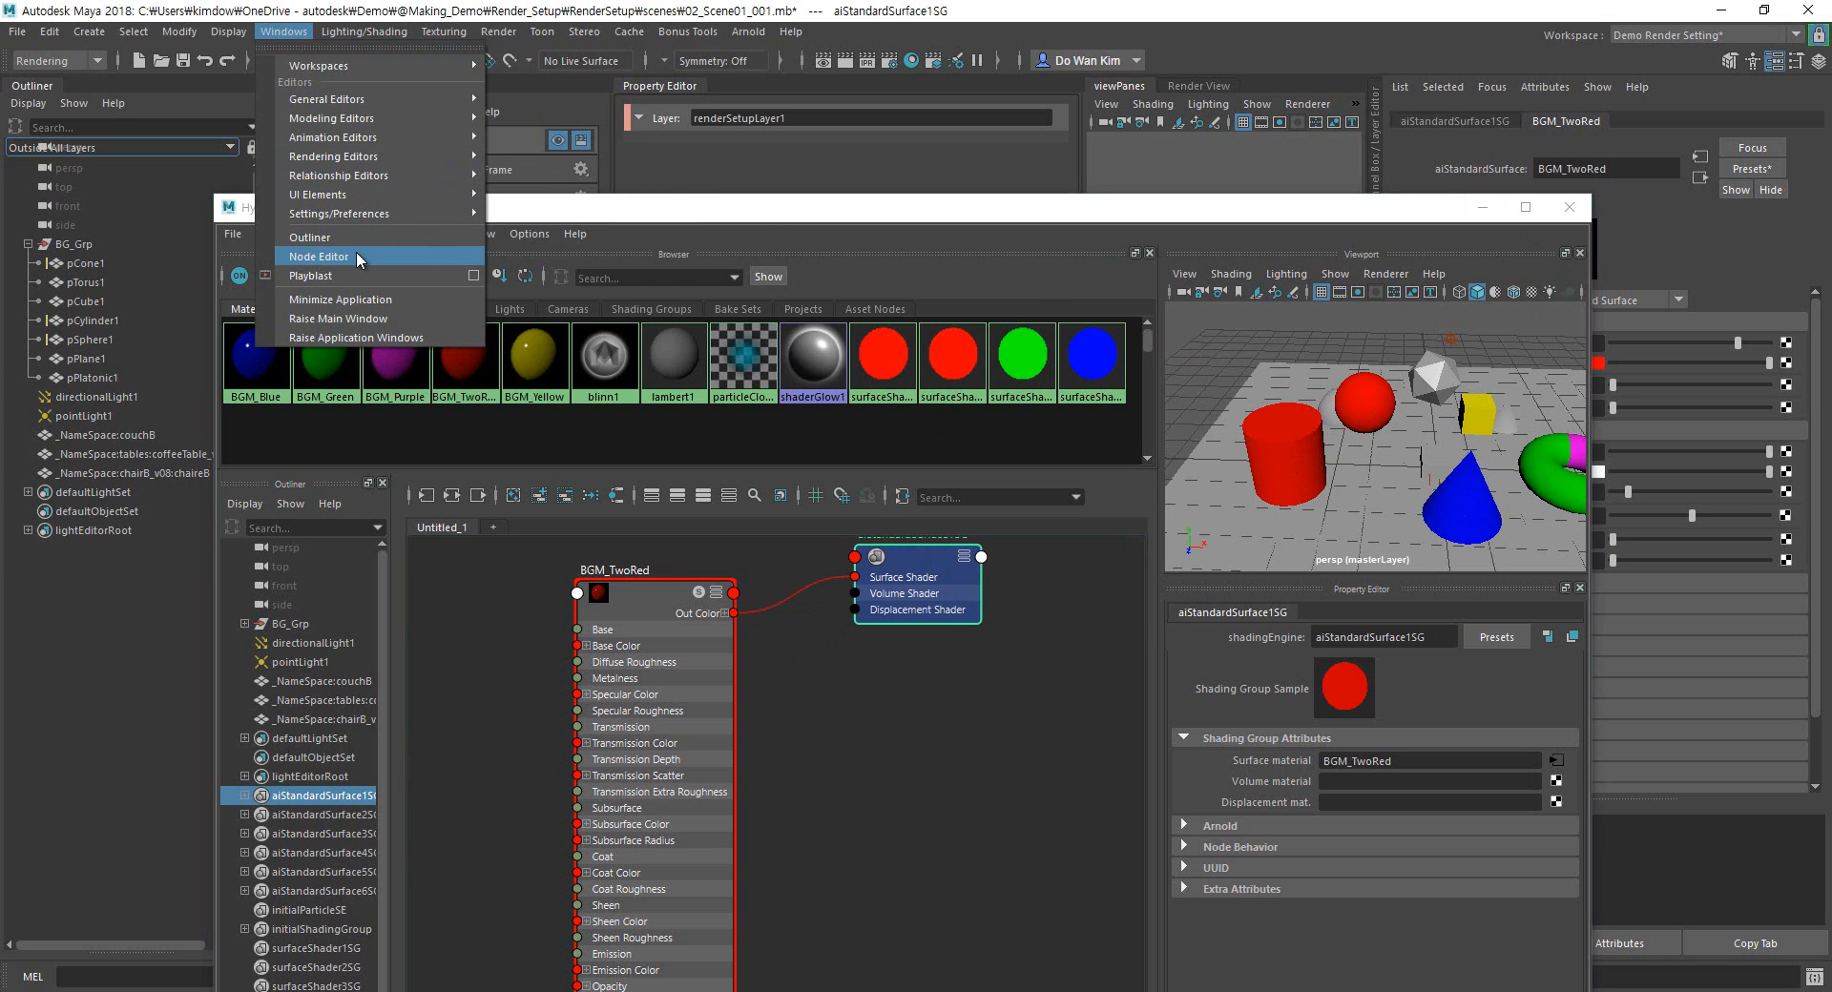
{"action": "left_click", "coordinate": [357, 253]}
{"action": "left_click_drag", "start_coordinate": [489, 330], "coordinate": [1066, 250]}
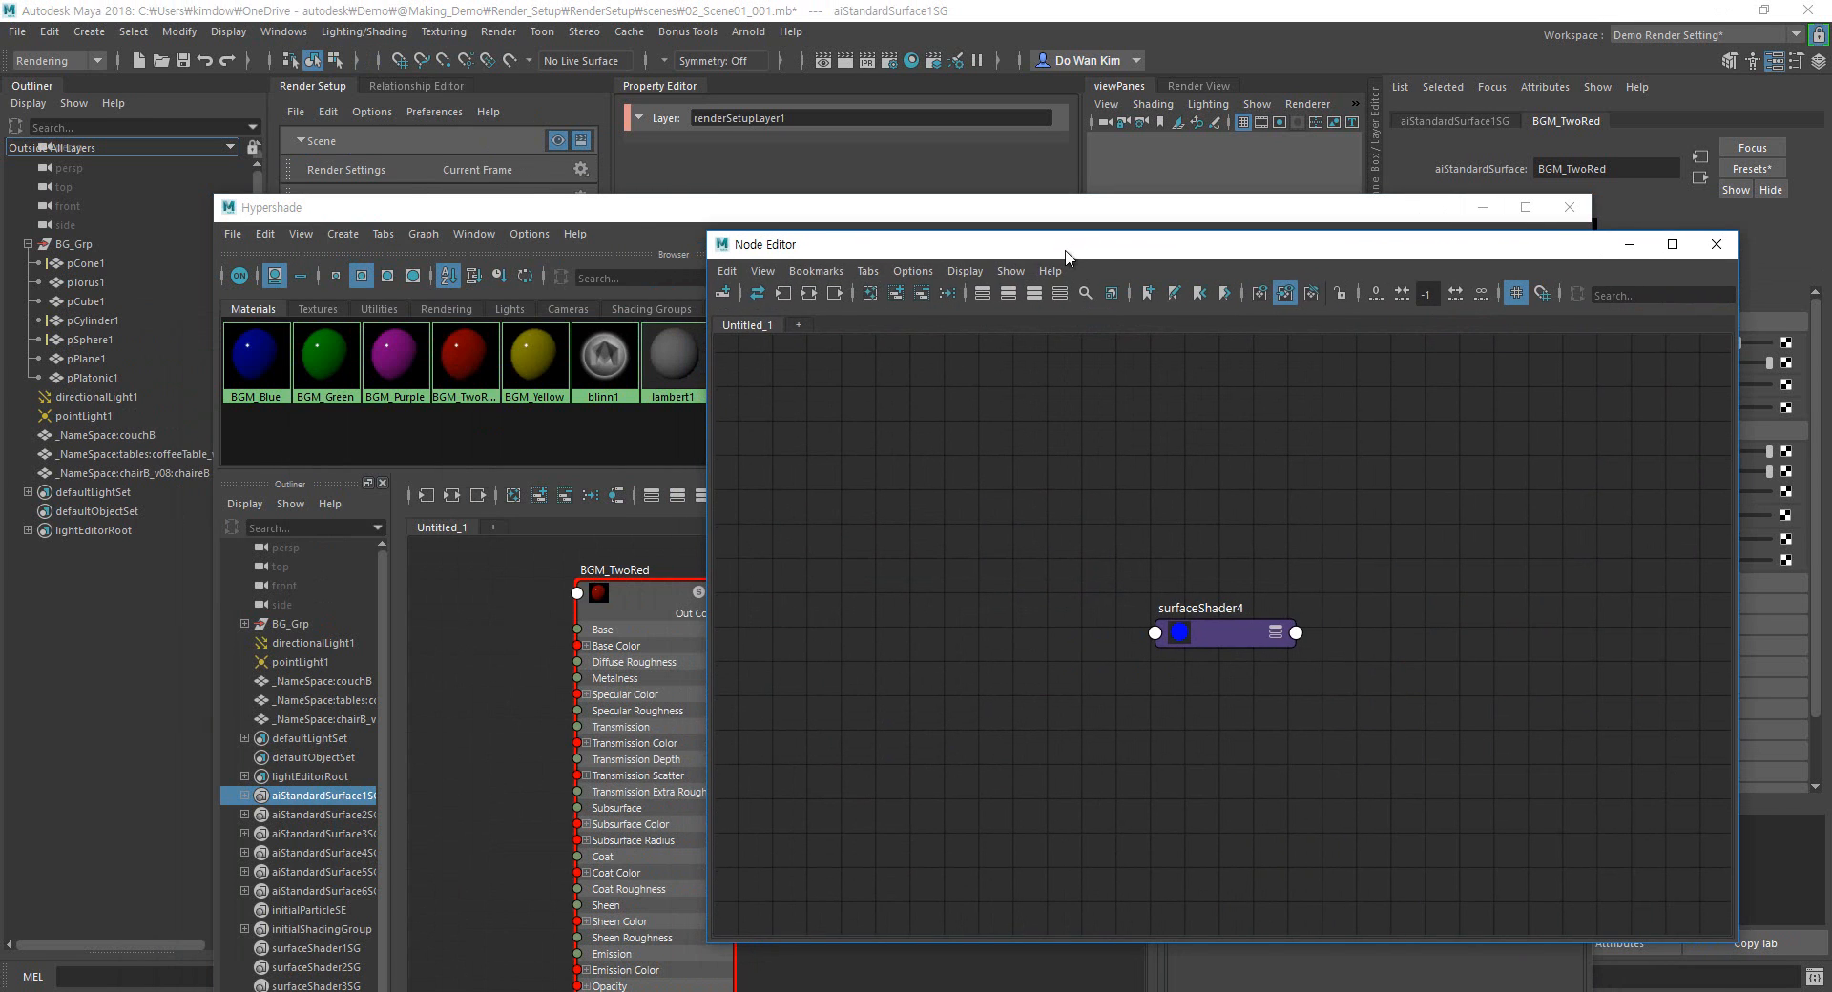
Select the BGM_TwoRed material with pCylinder1 and pSphere1, and graph their input and output connections in the Node Editor.
{"action": "left_click", "coordinate": [437, 441]}
{"action": "left_click", "coordinate": [464, 355]}
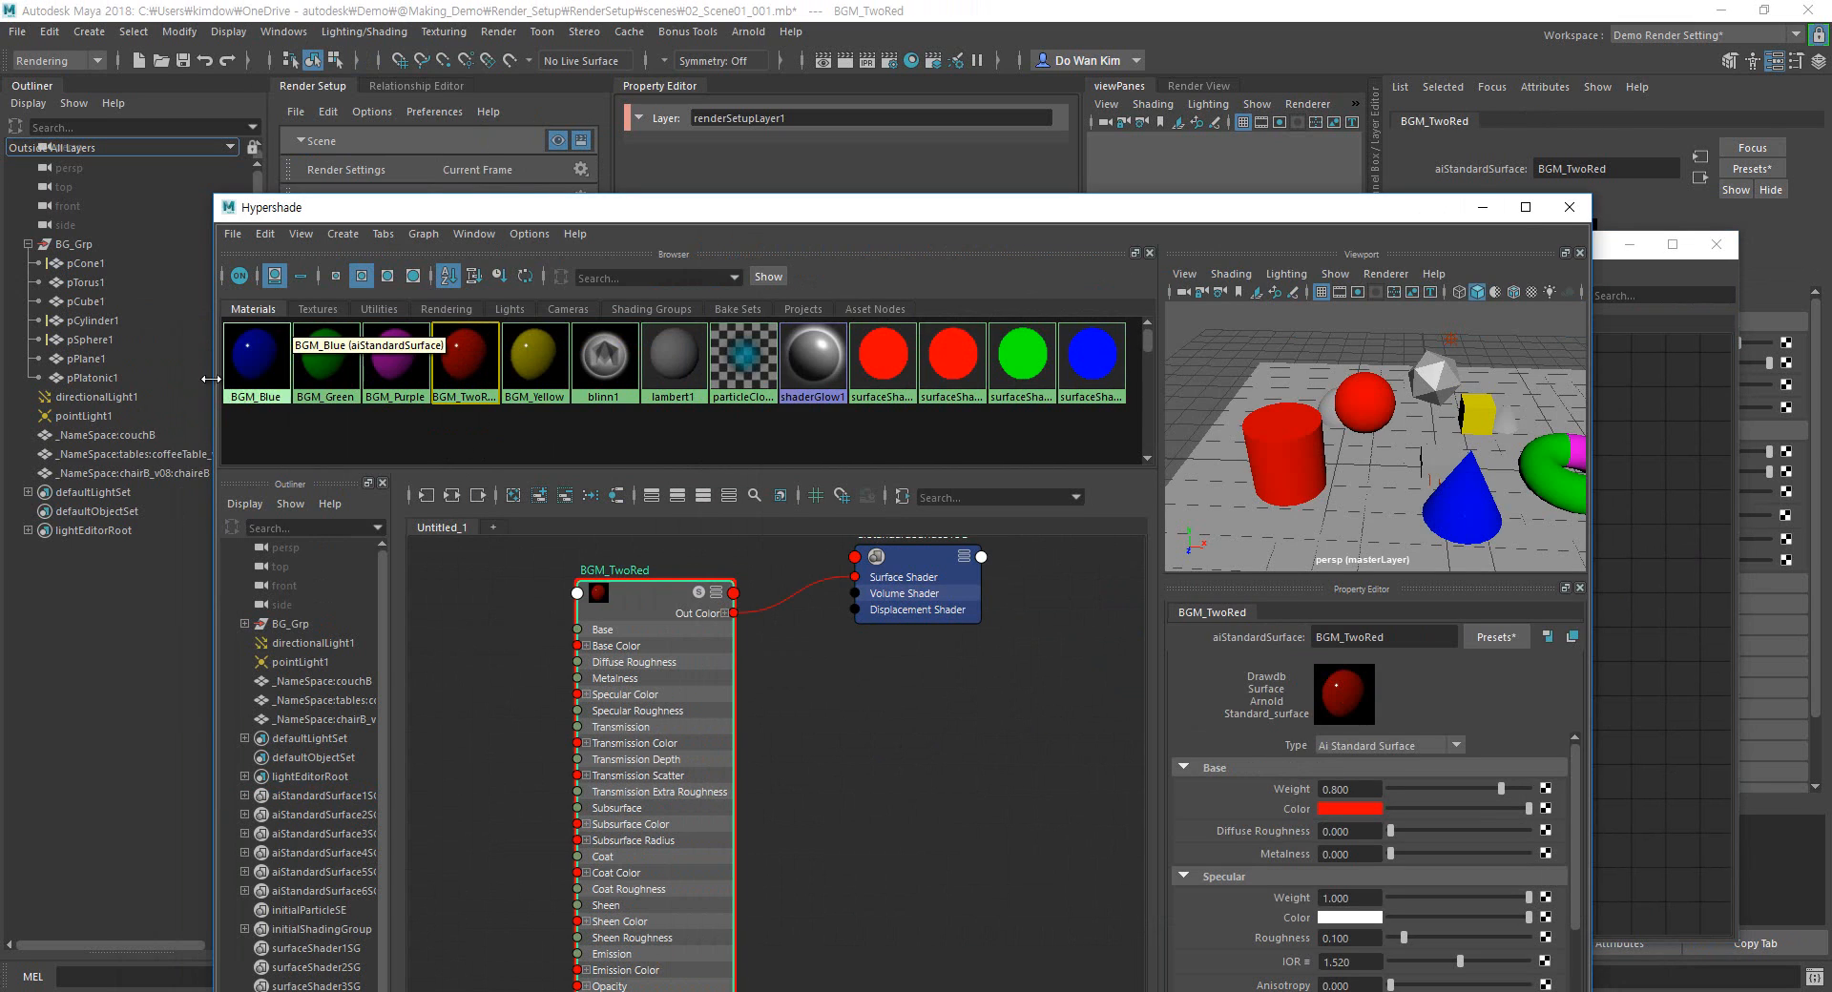
{"action": "left_click", "coordinate": [1306, 476]}
{"action": "left_click", "coordinate": [1374, 420], "text": "shift"}
{"action": "left_click", "coordinate": [1655, 436]}
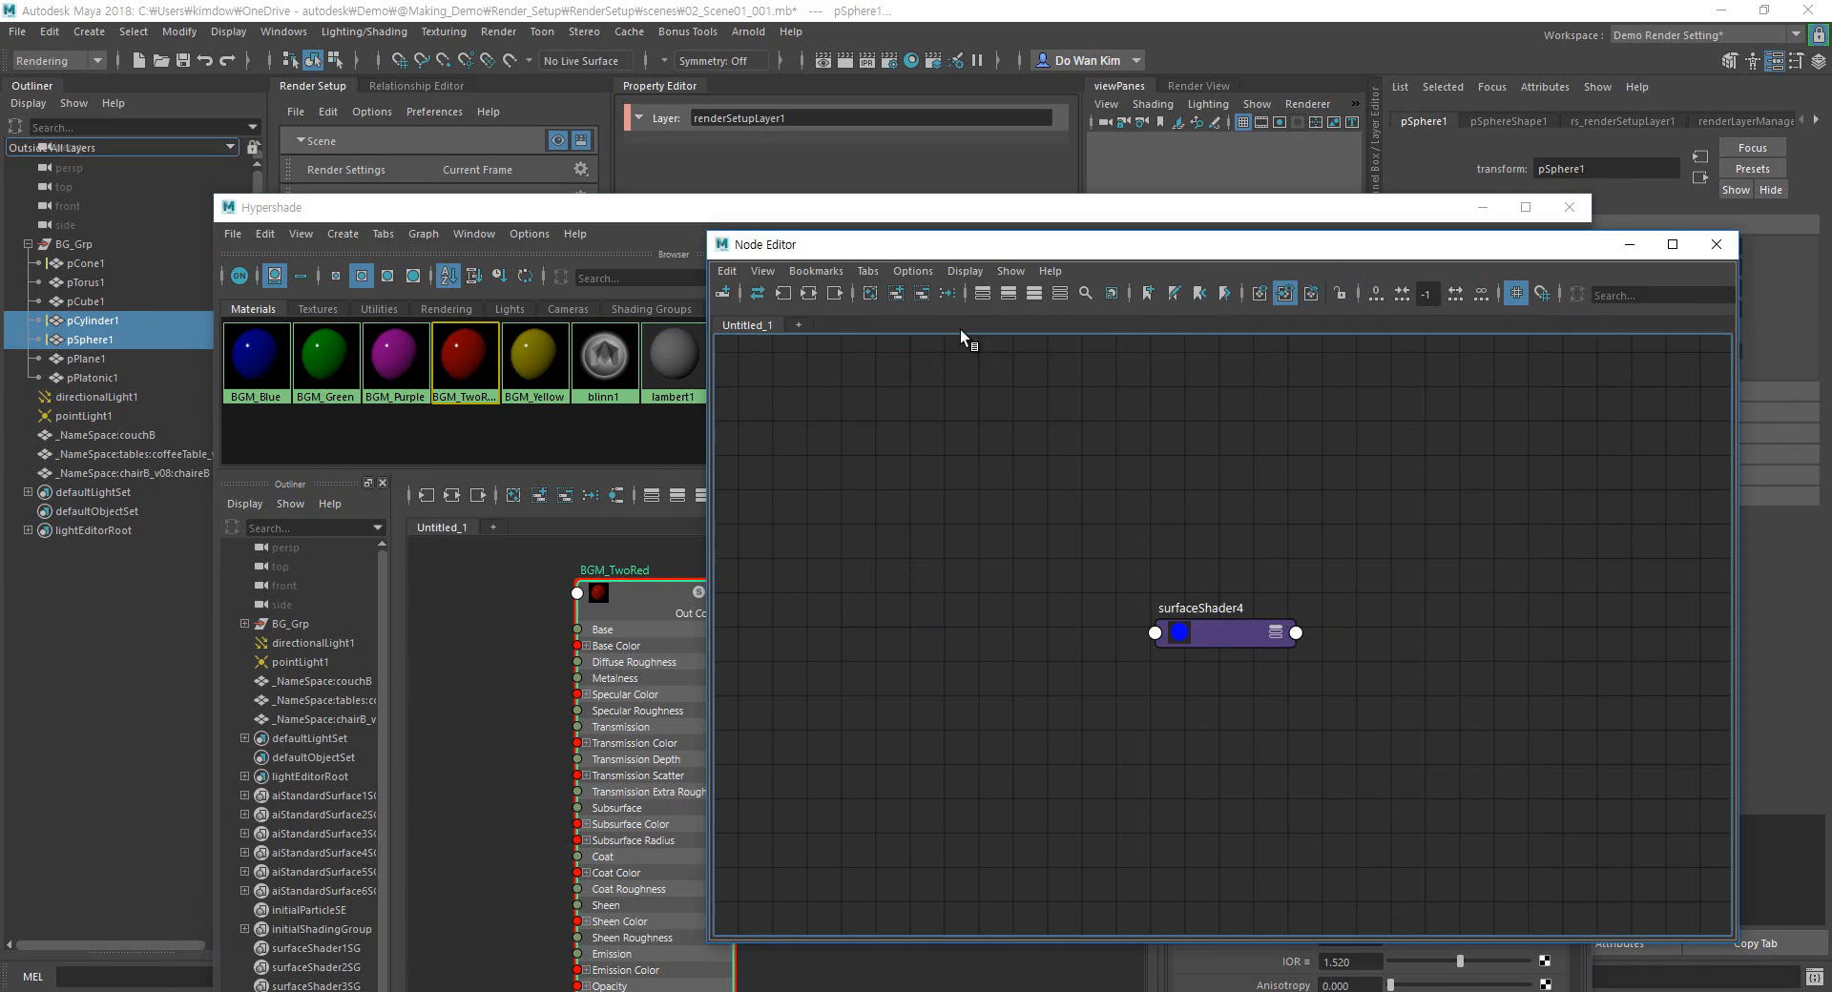
{"action": "left_click", "coordinate": [813, 295]}
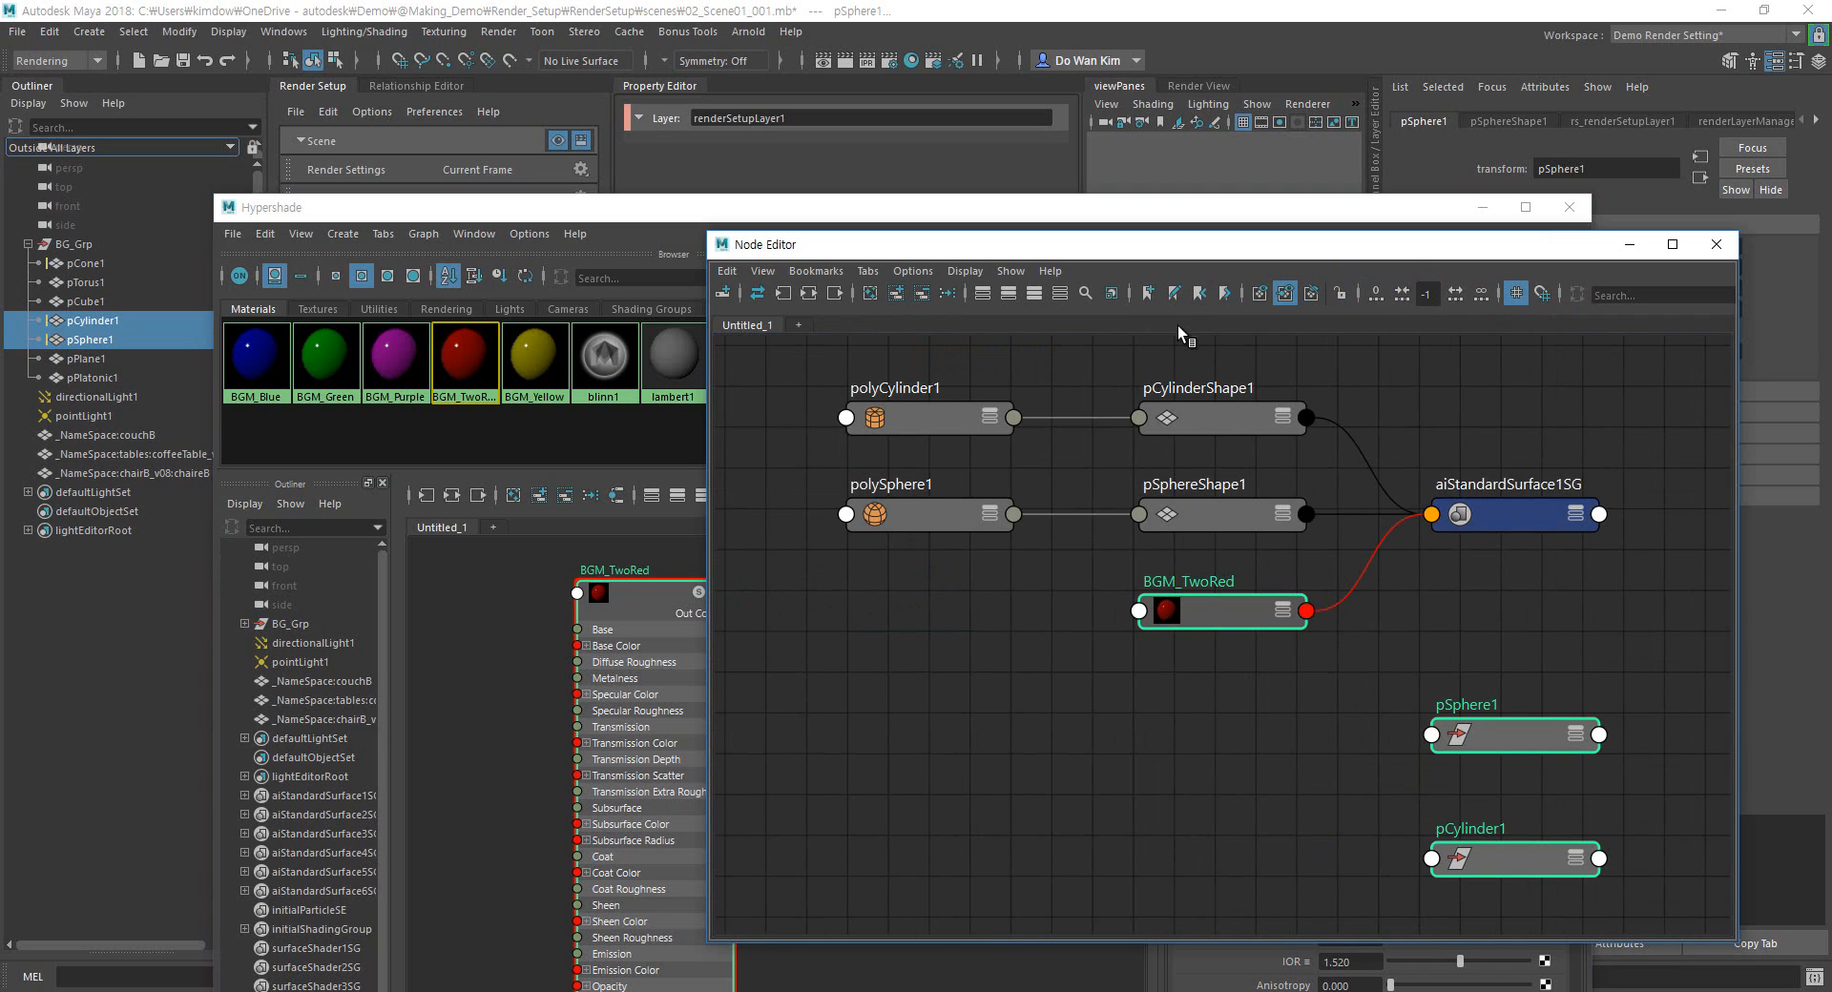
Rearrange the BGM_TwoRed and aiStandardSurface1SG nodes in the Node Editor to separate their connection from the shape nodes.
{"action": "left_click_drag", "start_coordinate": [1231, 610], "coordinate": [1227, 662]}
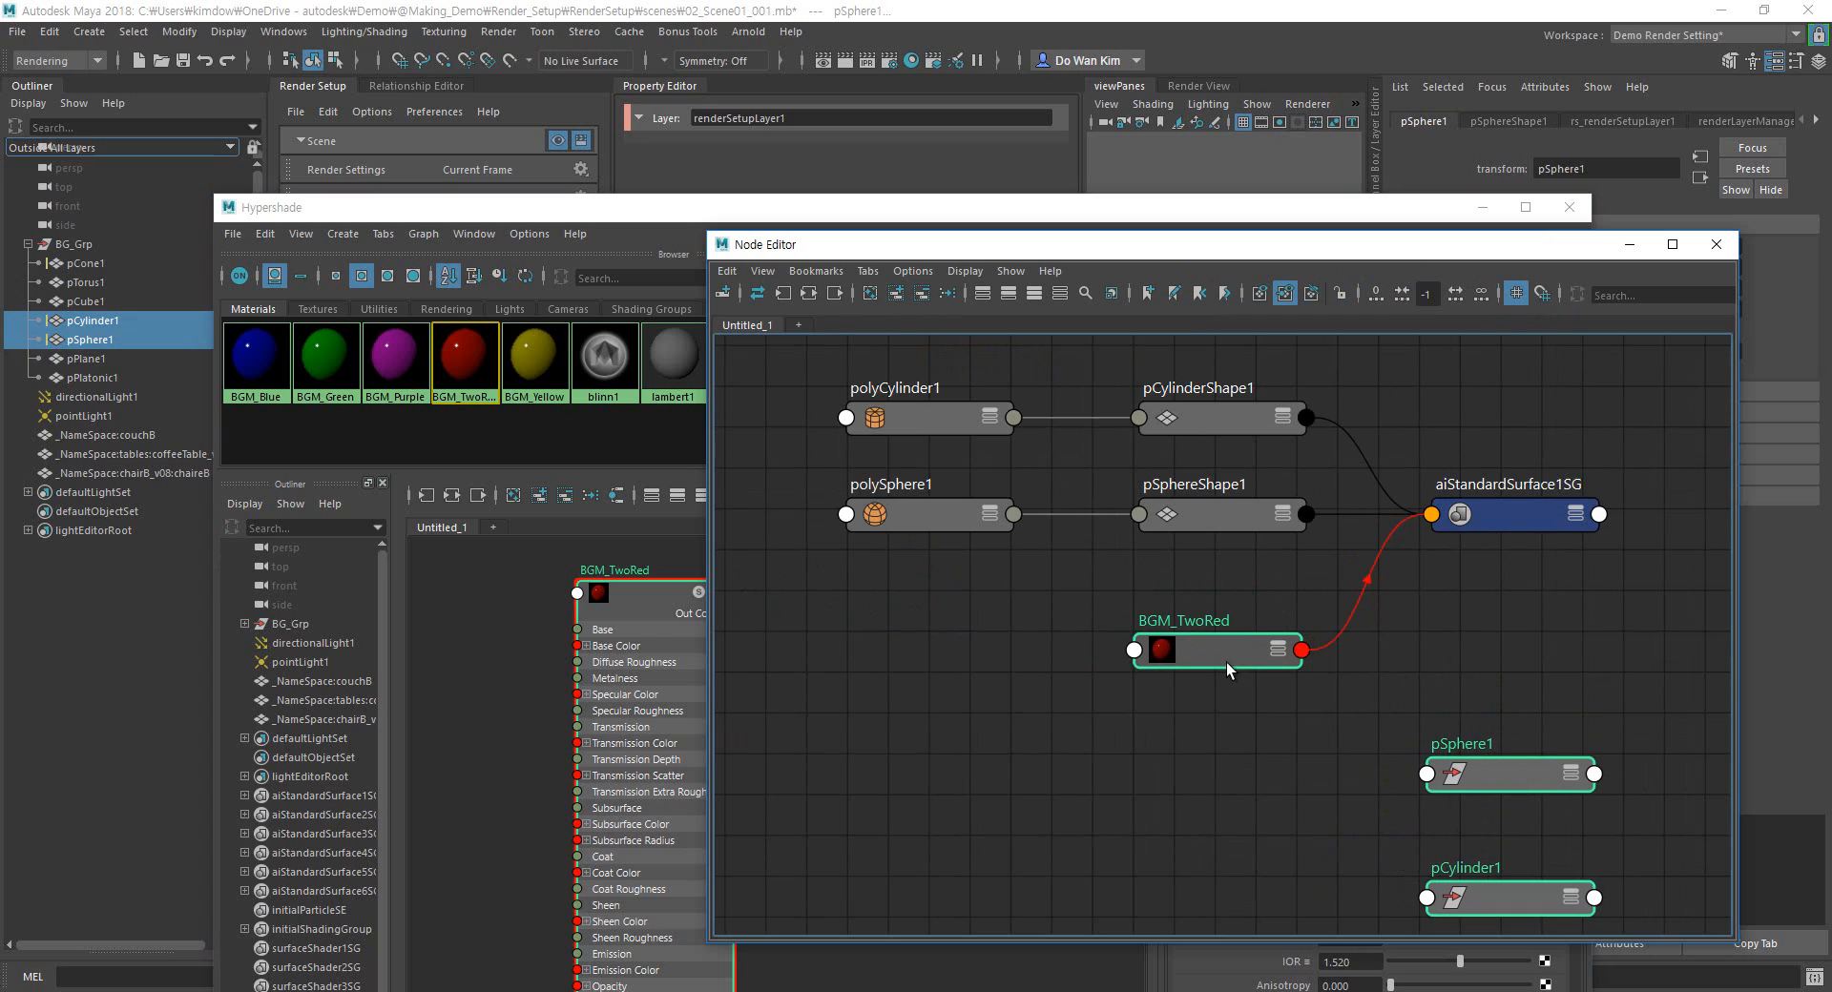
{"action": "left_click_drag", "start_coordinate": [1064, 686], "coordinate": [1364, 603]}
{"action": "mouse_move", "coordinate": [1503, 521]}
{"action": "left_mouse_down"}
{"action": "mouse_move", "coordinate": [1486, 449]}
{"action": "mouse_move", "coordinate": [1513, 550]}
{"action": "mouse_move", "coordinate": [1513, 505]}
{"action": "left_mouse_up"}
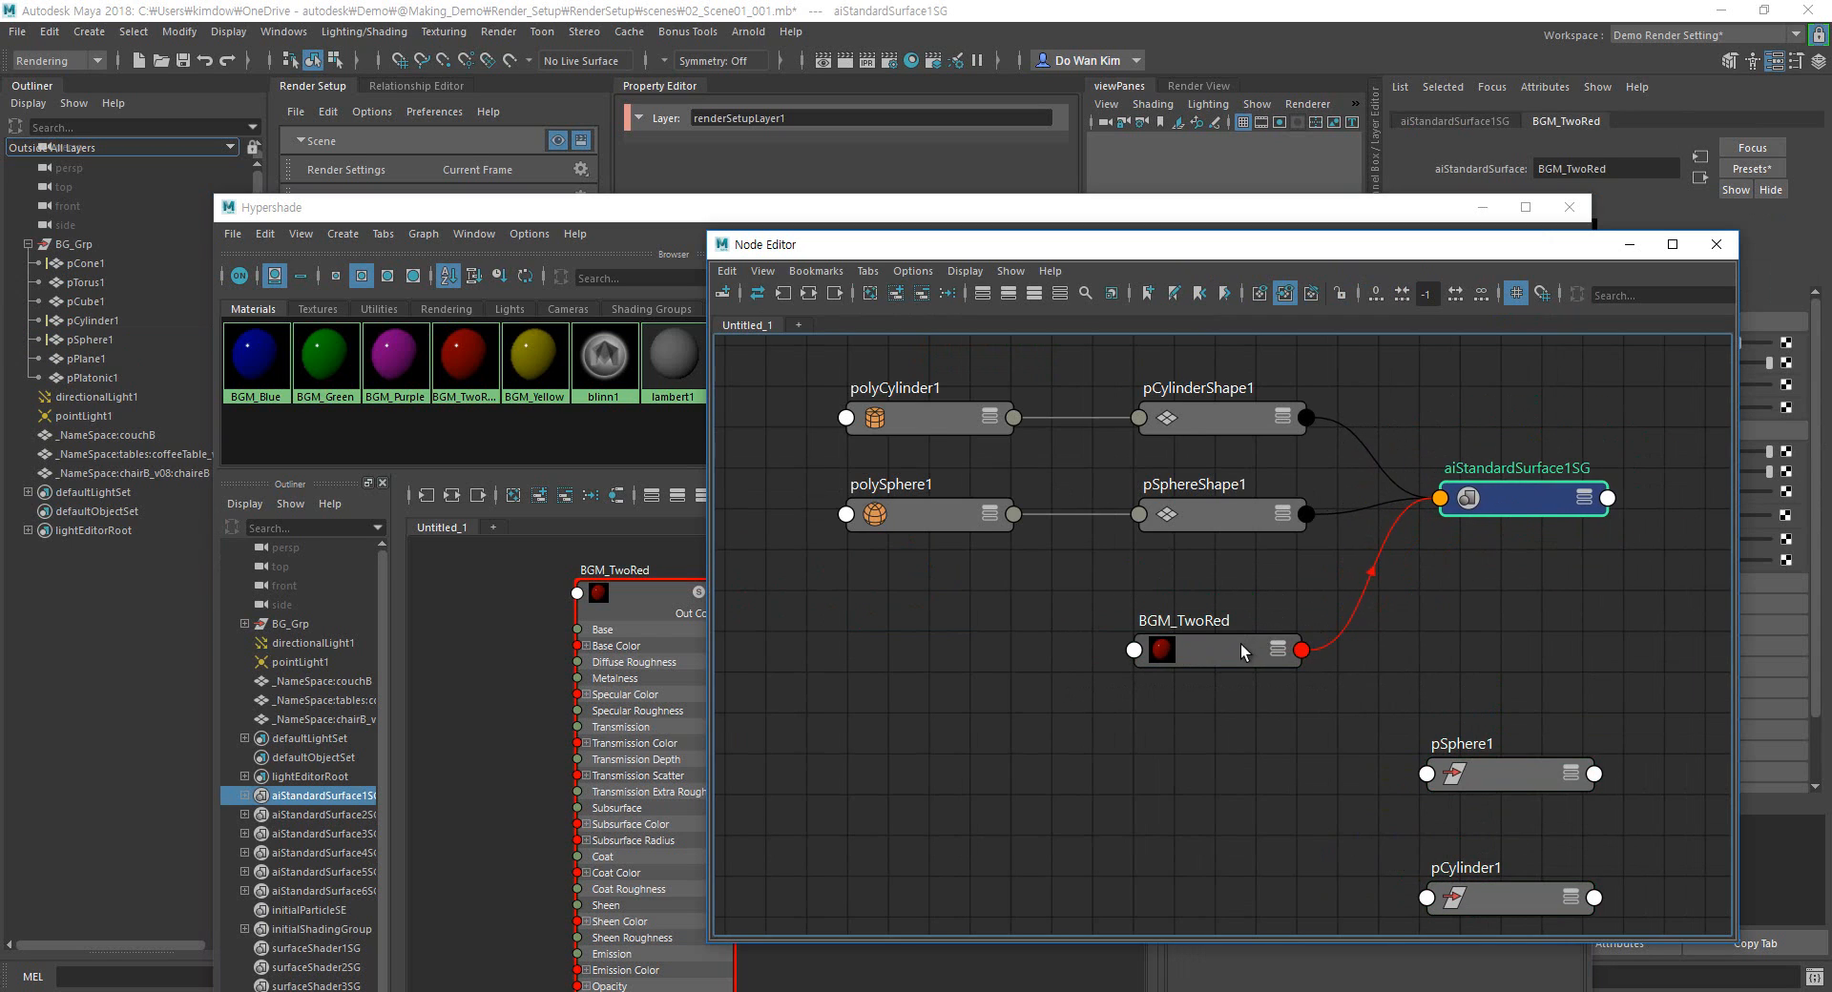
Reposition the BGM_TwoRed node below pSphereShape1 and shift the aiStandardSurface1SG node slightly farther from the shape nodes.
{"action": "left_click_drag", "start_coordinate": [1240, 644], "coordinate": [1230, 661]}
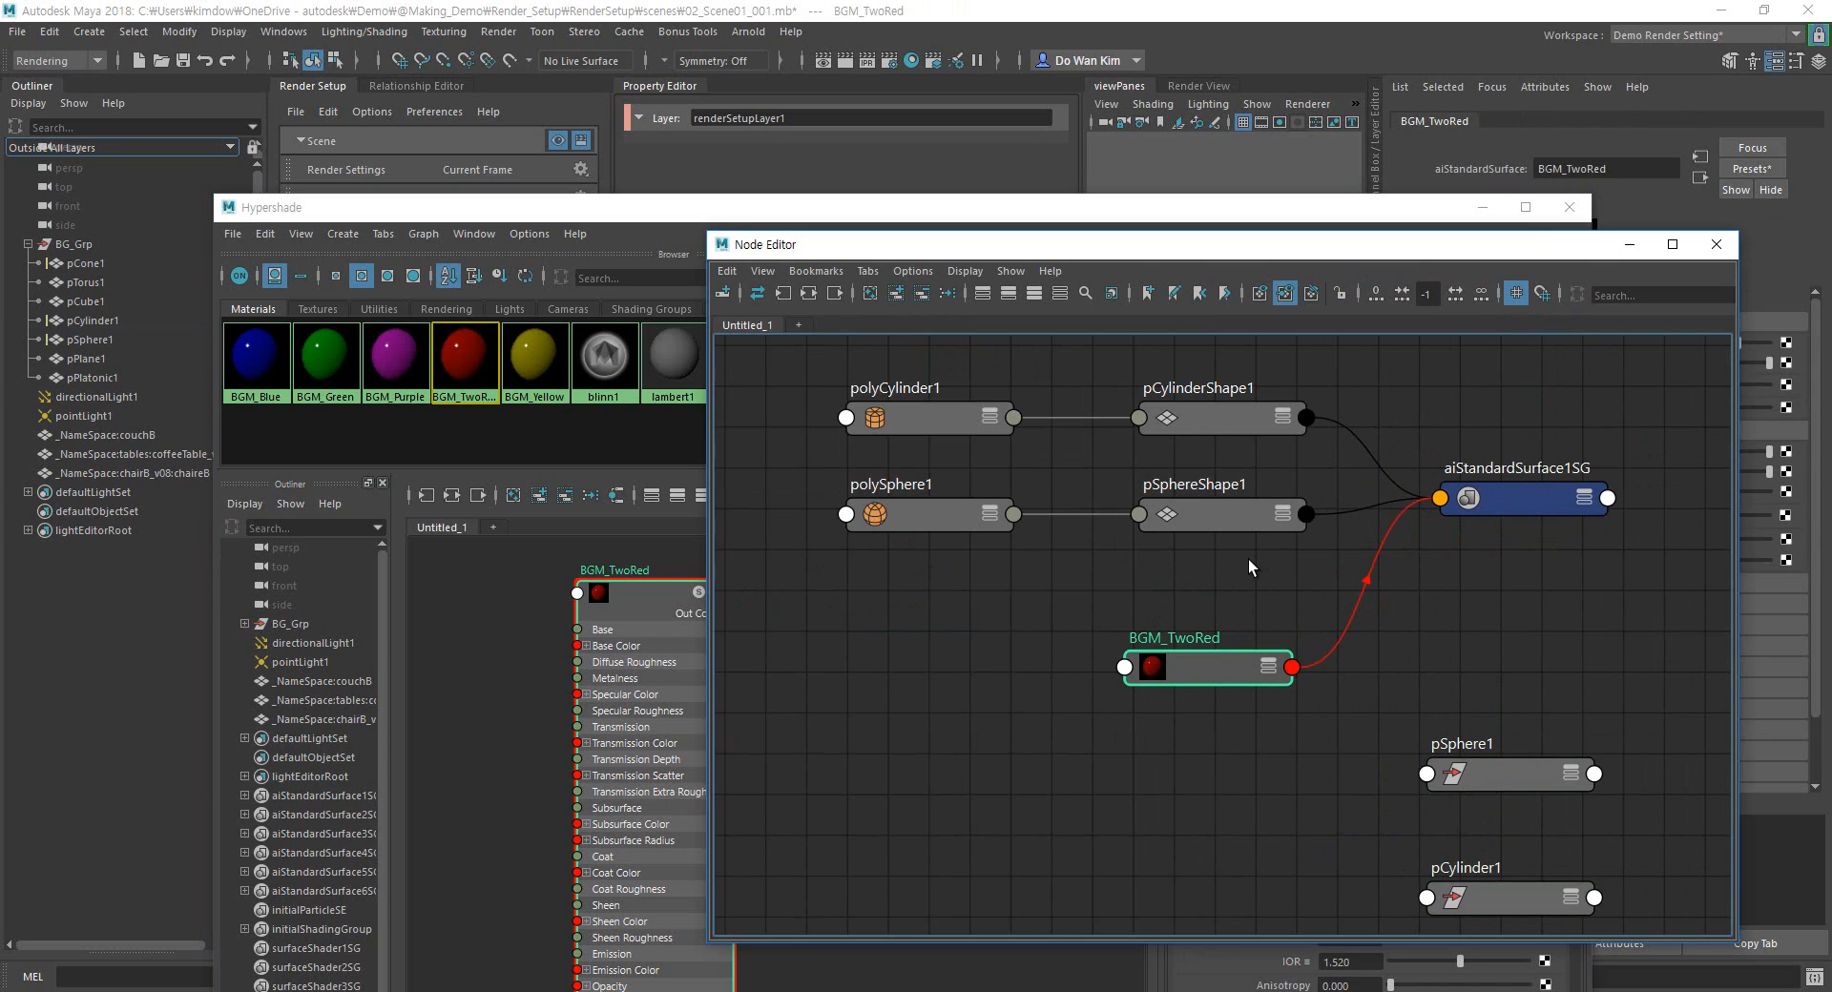
{"action": "left_click_drag", "start_coordinate": [1214, 670], "coordinate": [1256, 643]}
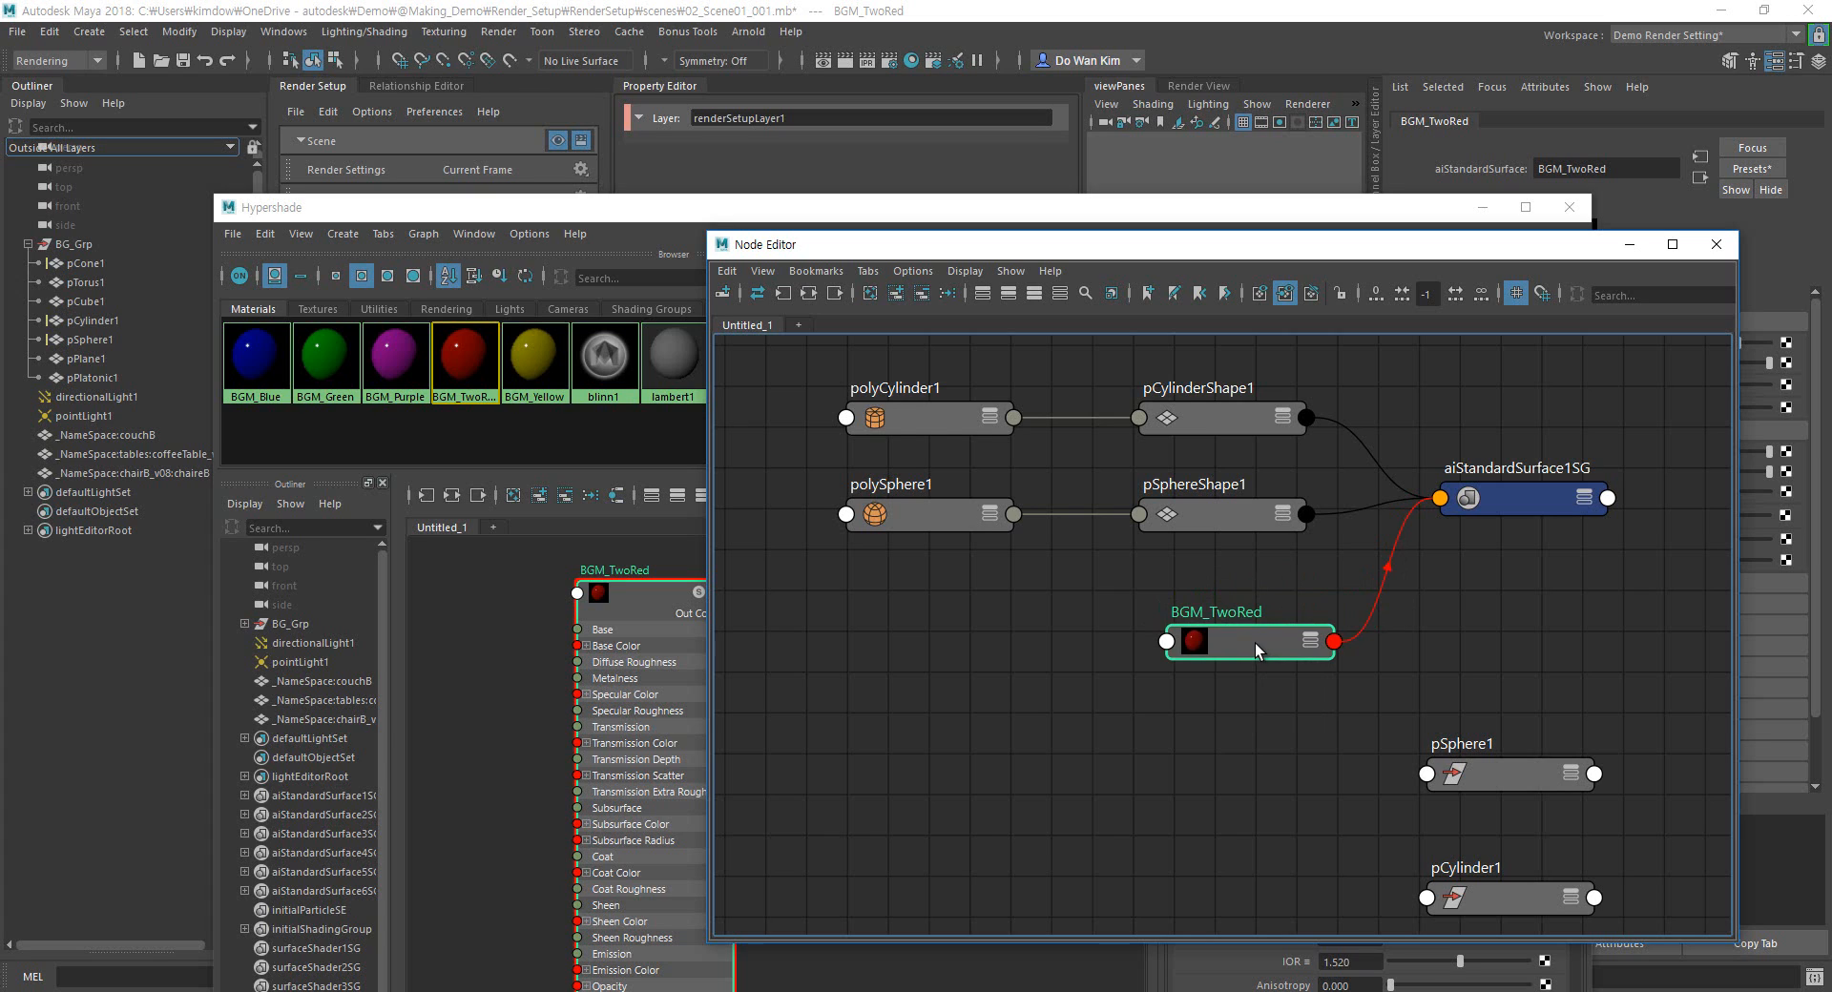
{"action": "mouse_move", "coordinate": [1256, 643]}
{"action": "left_mouse_down"}
{"action": "mouse_move", "coordinate": [1239, 644]}
{"action": "mouse_move", "coordinate": [1257, 603]}
{"action": "mouse_move", "coordinate": [1240, 628]}
{"action": "left_mouse_up"}
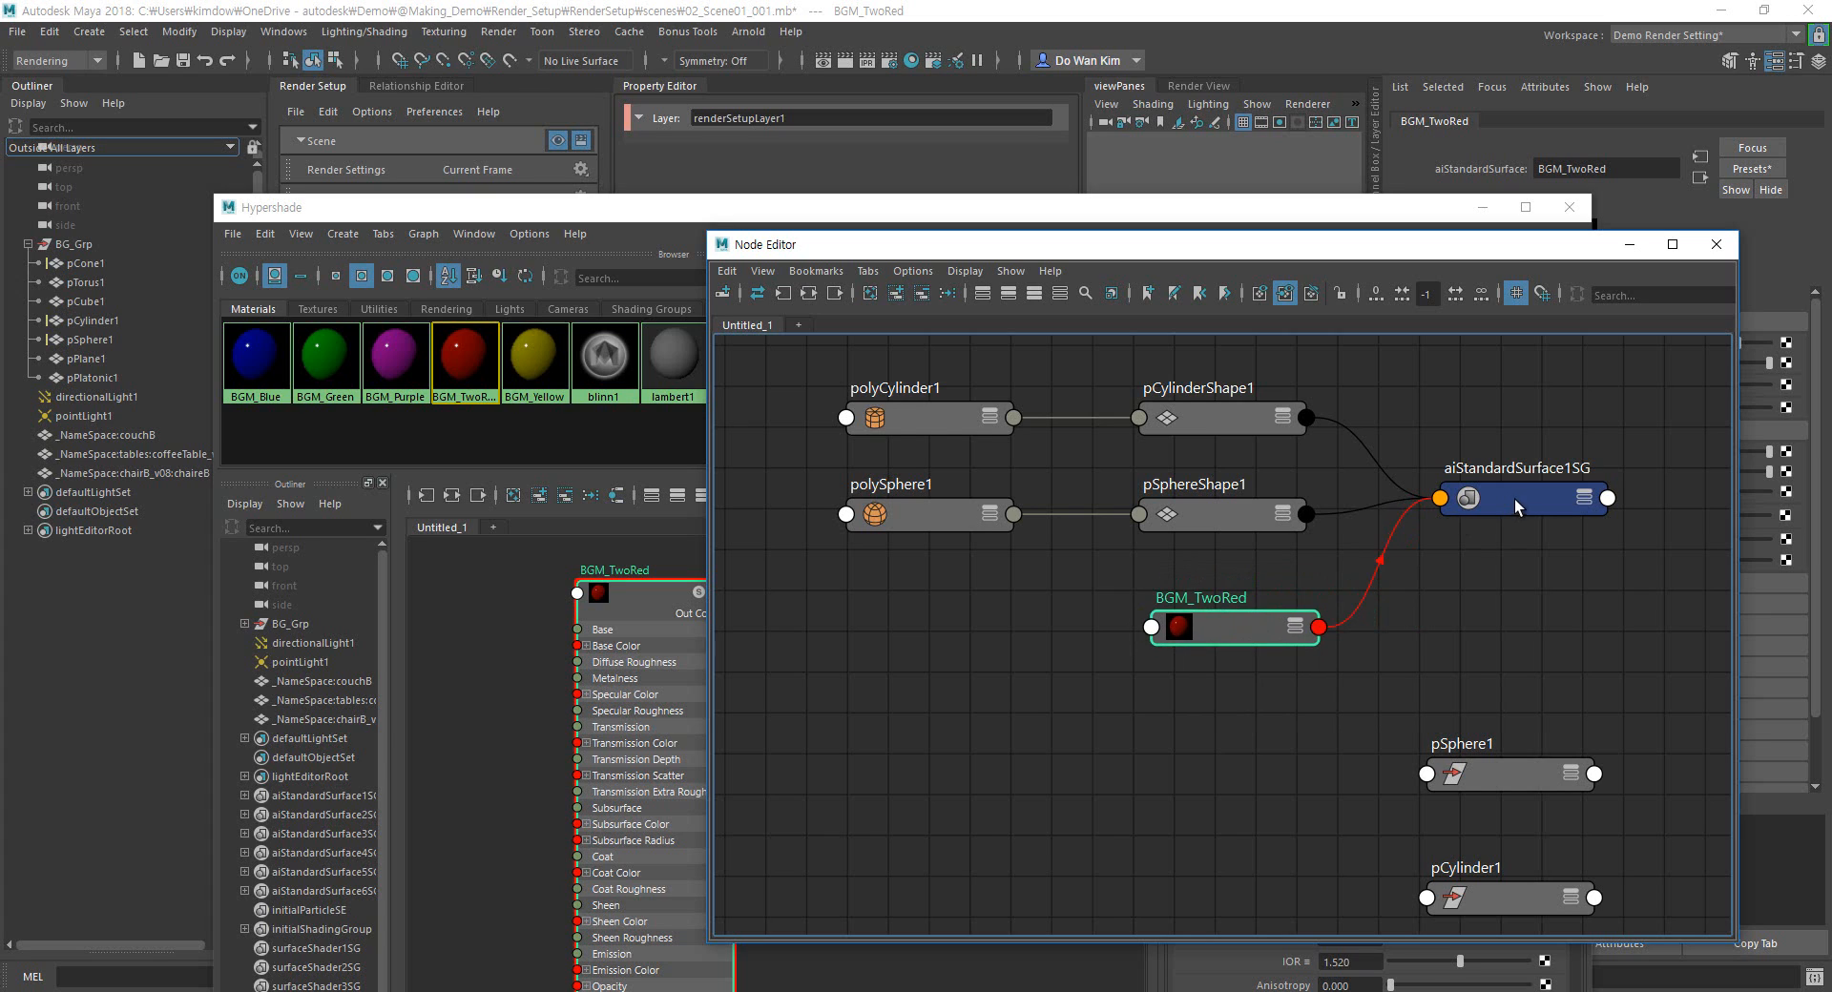
{"action": "mouse_move", "coordinate": [1515, 500]}
{"action": "left_mouse_down"}
{"action": "mouse_move", "coordinate": [1553, 462]}
{"action": "mouse_move", "coordinate": [1529, 497]}
{"action": "left_mouse_up"}
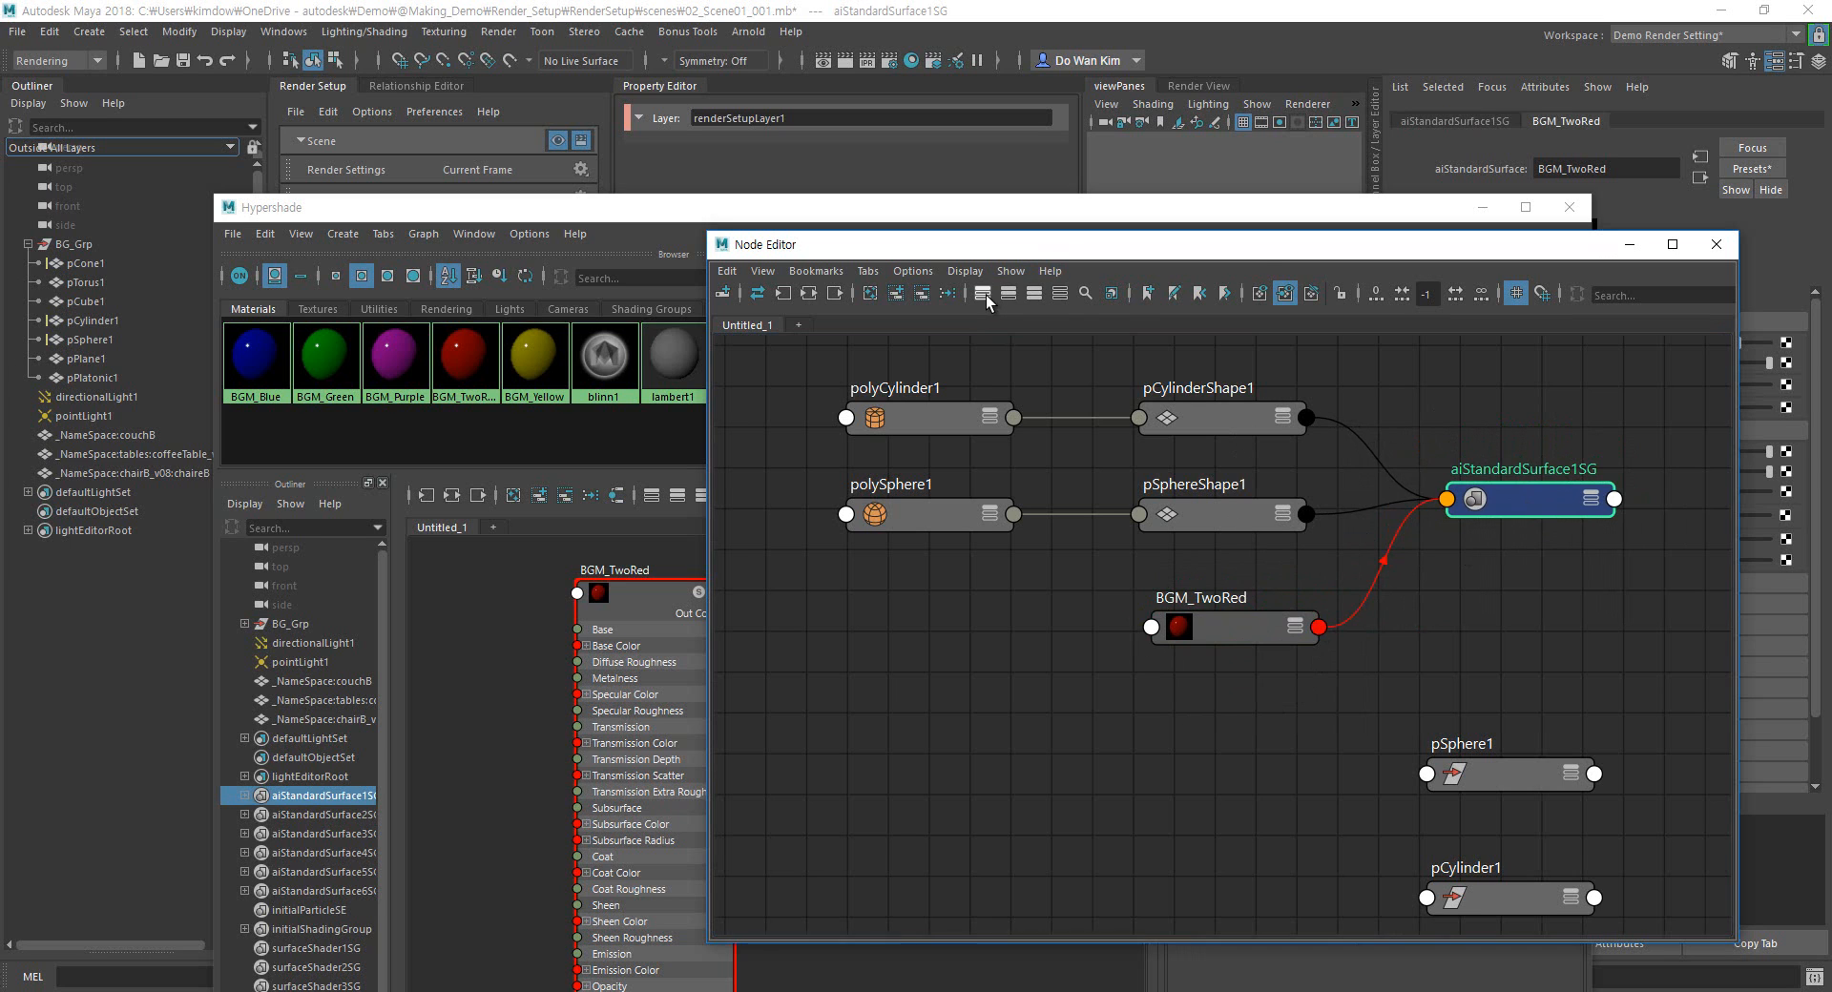
Move the Node Editor and Hypershade windows off the Attribute Editor, and display the attributes of the aiStandardSurface1SG shading group.
{"action": "left_click_drag", "start_coordinate": [1259, 246], "coordinate": [796, 225]}
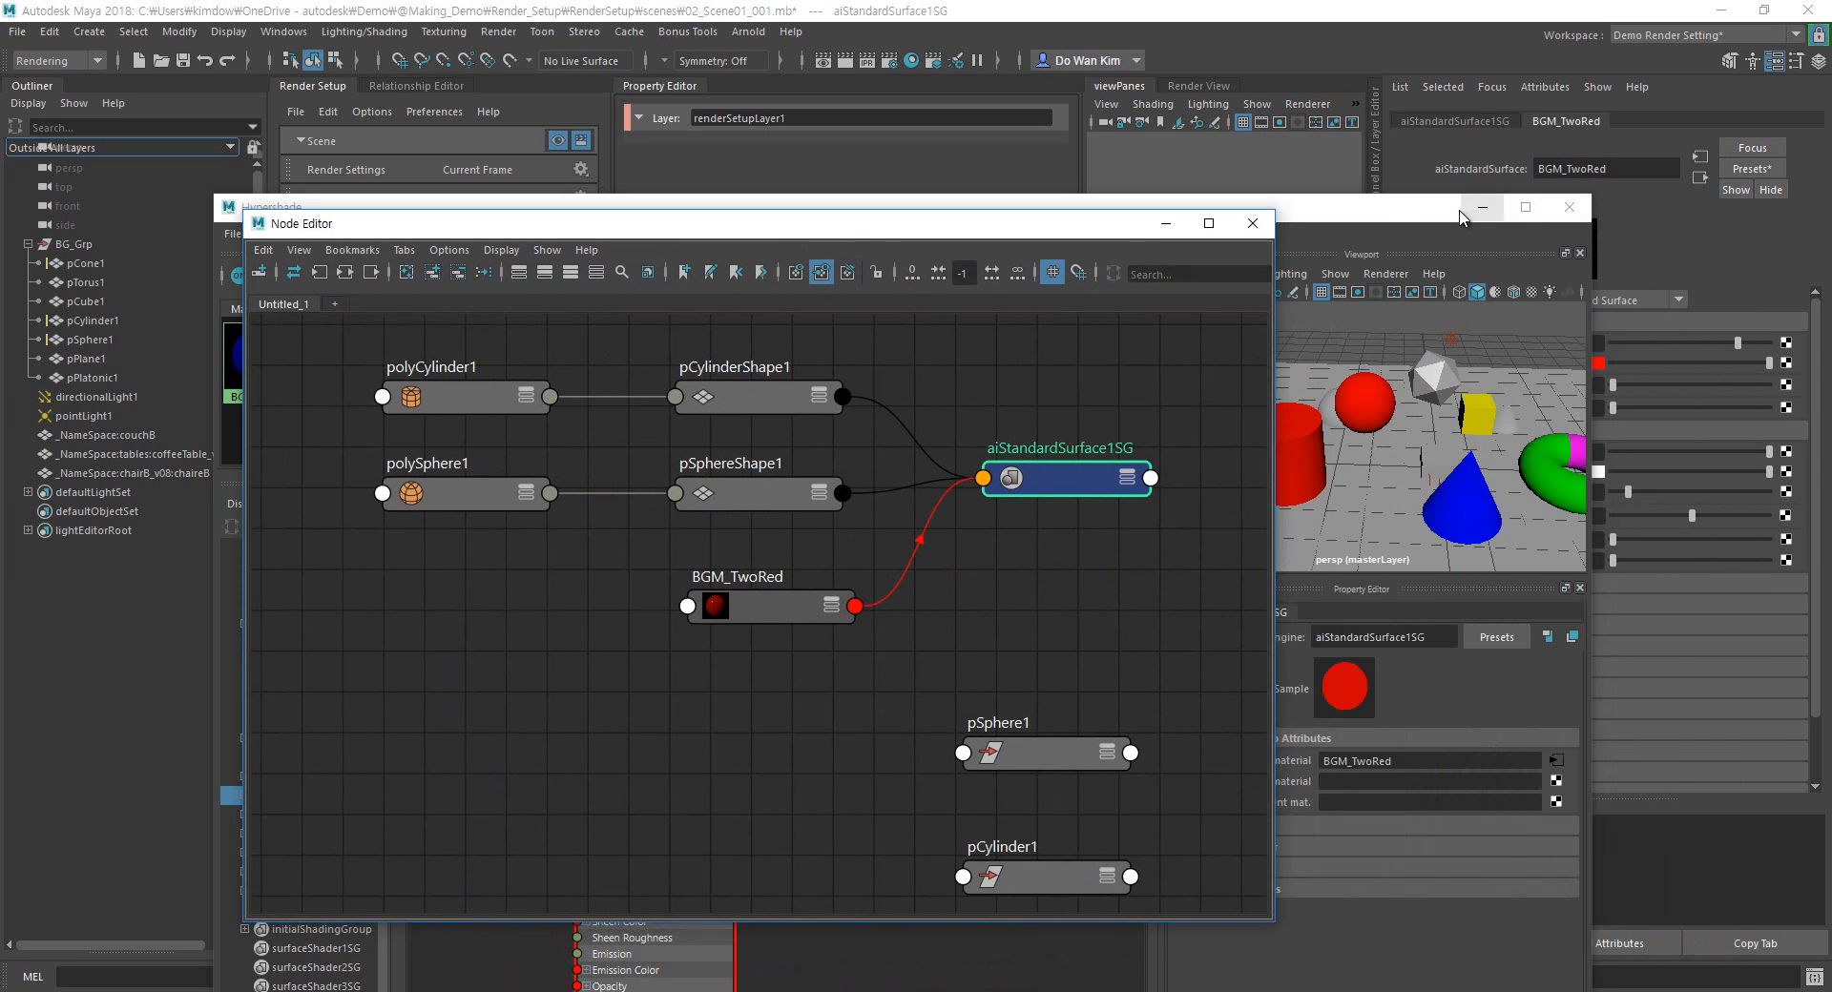
{"action": "left_click", "coordinate": [1427, 212]}
{"action": "left_click_drag", "start_coordinate": [1092, 212], "coordinate": [758, 499]}
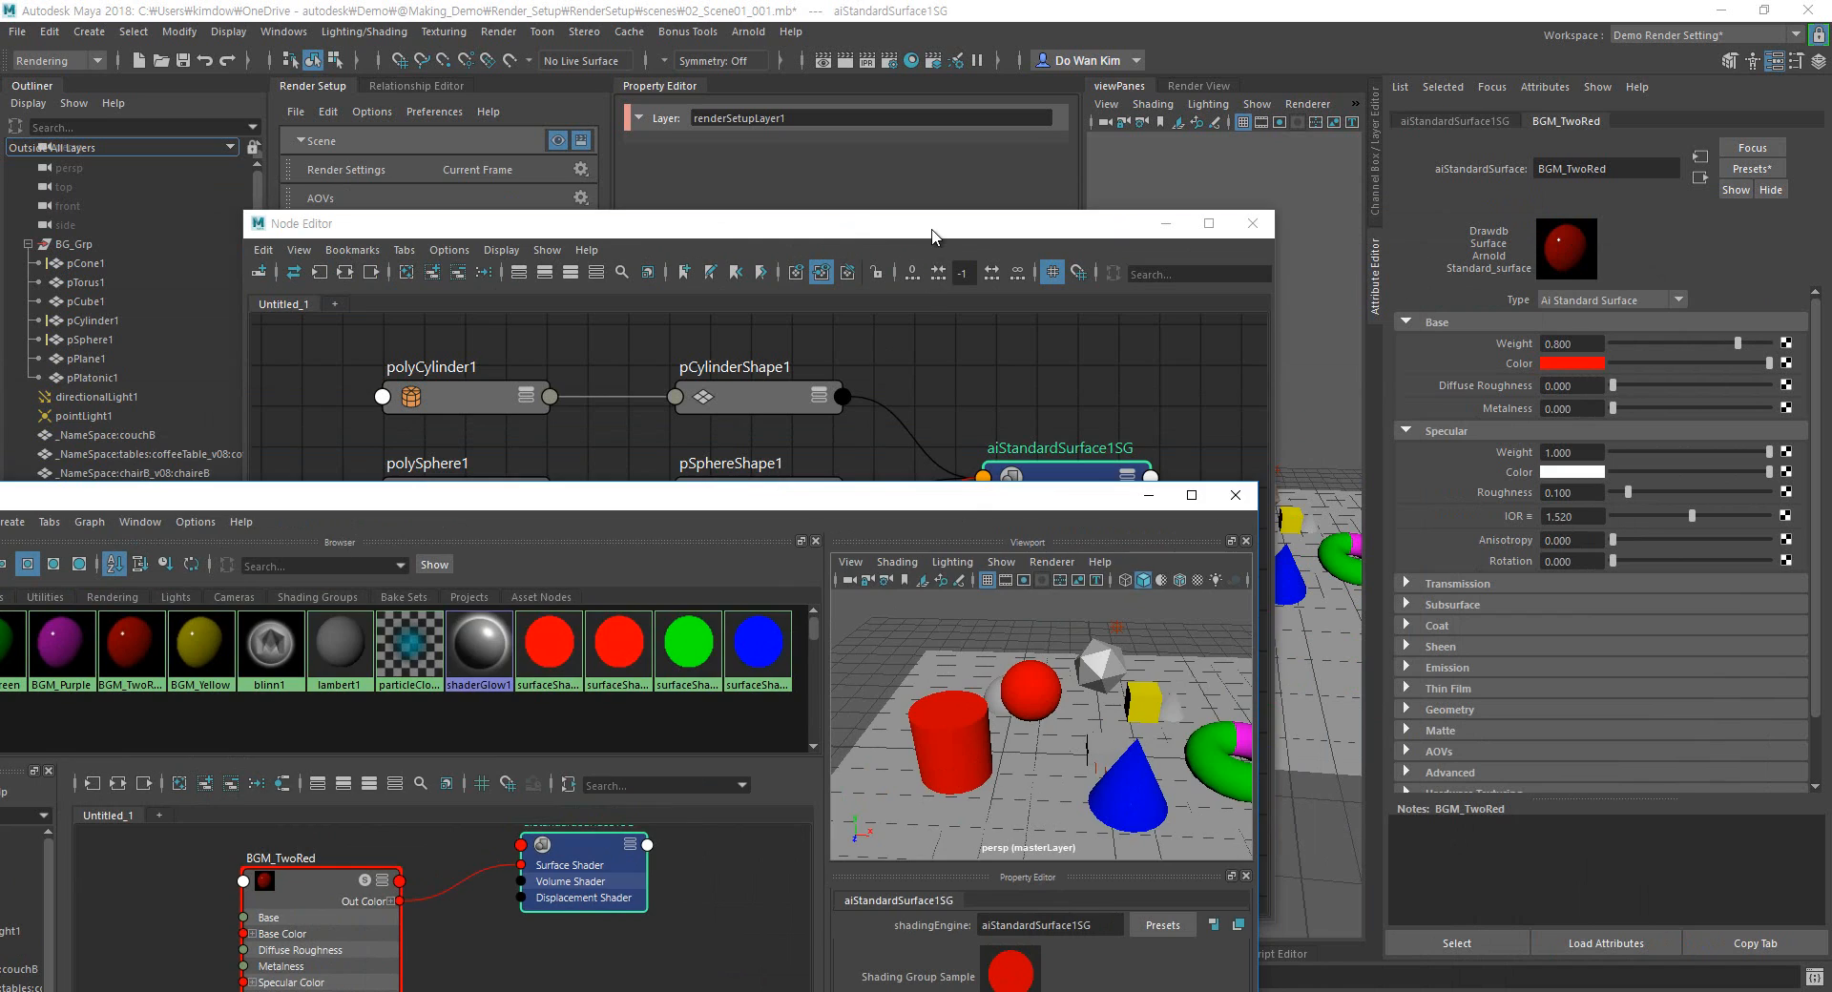
{"action": "left_click_drag", "start_coordinate": [932, 235], "coordinate": [881, 158]}
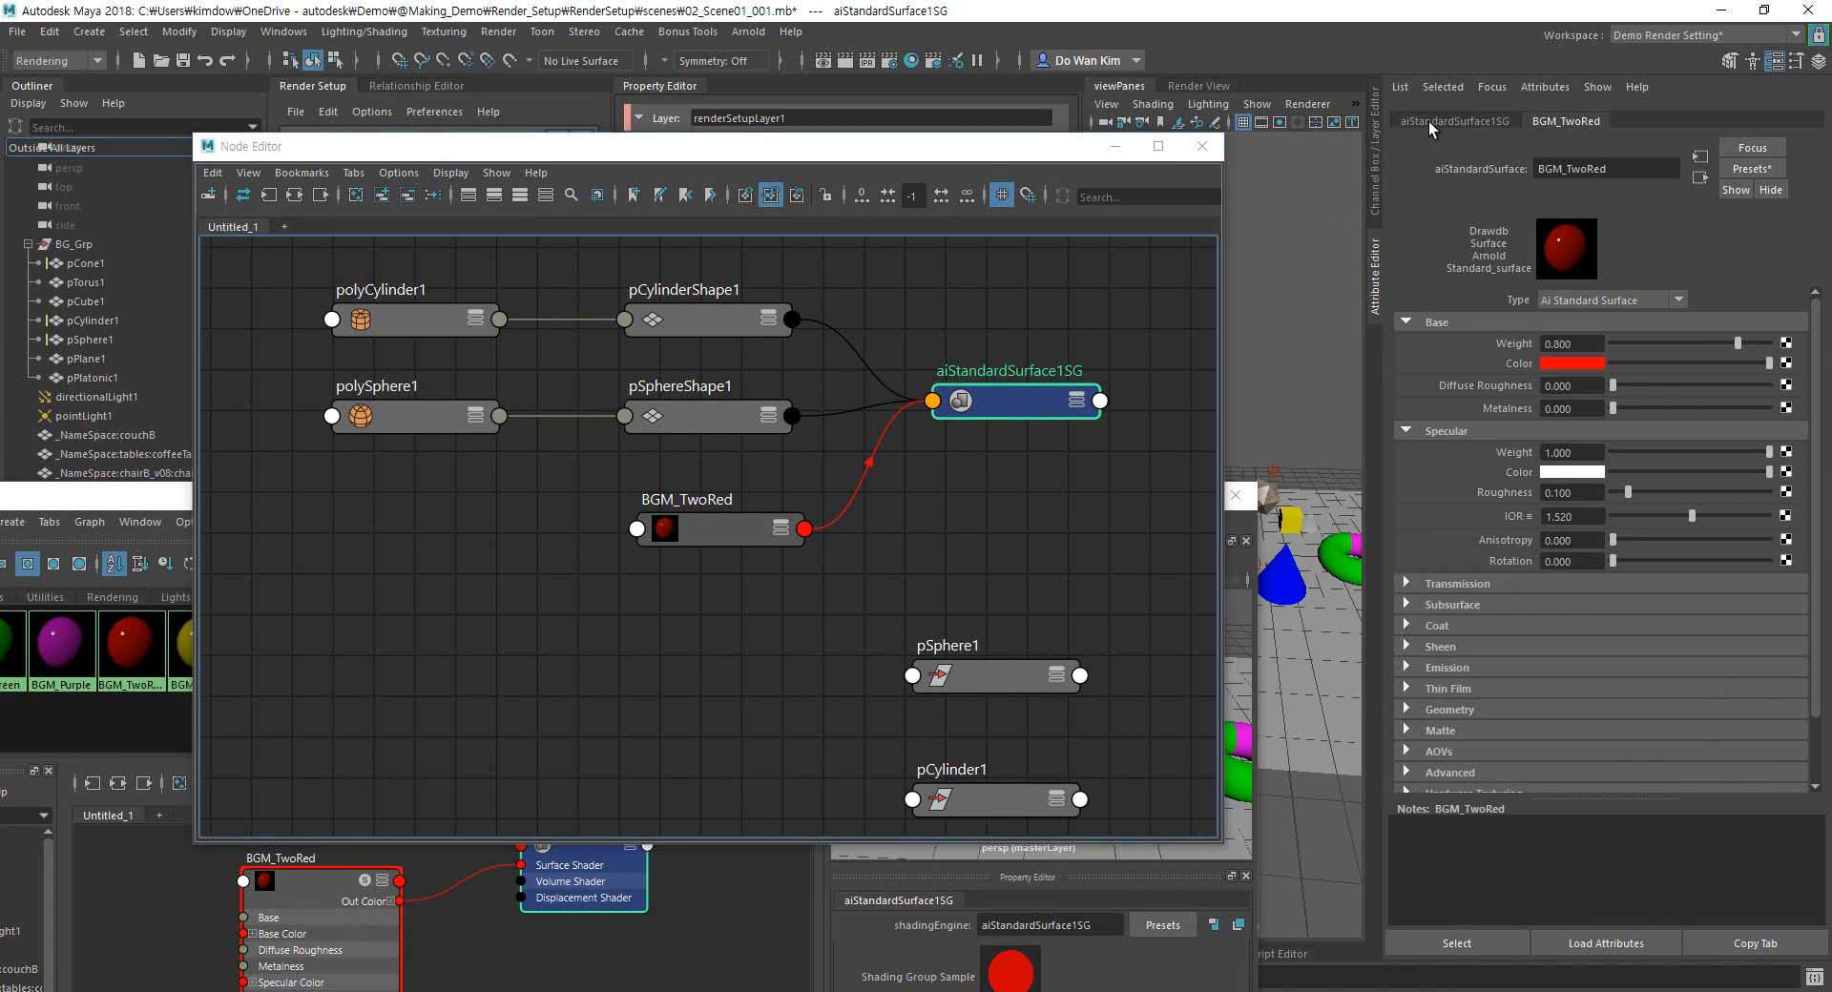
{"action": "left_click", "coordinate": [1429, 122]}
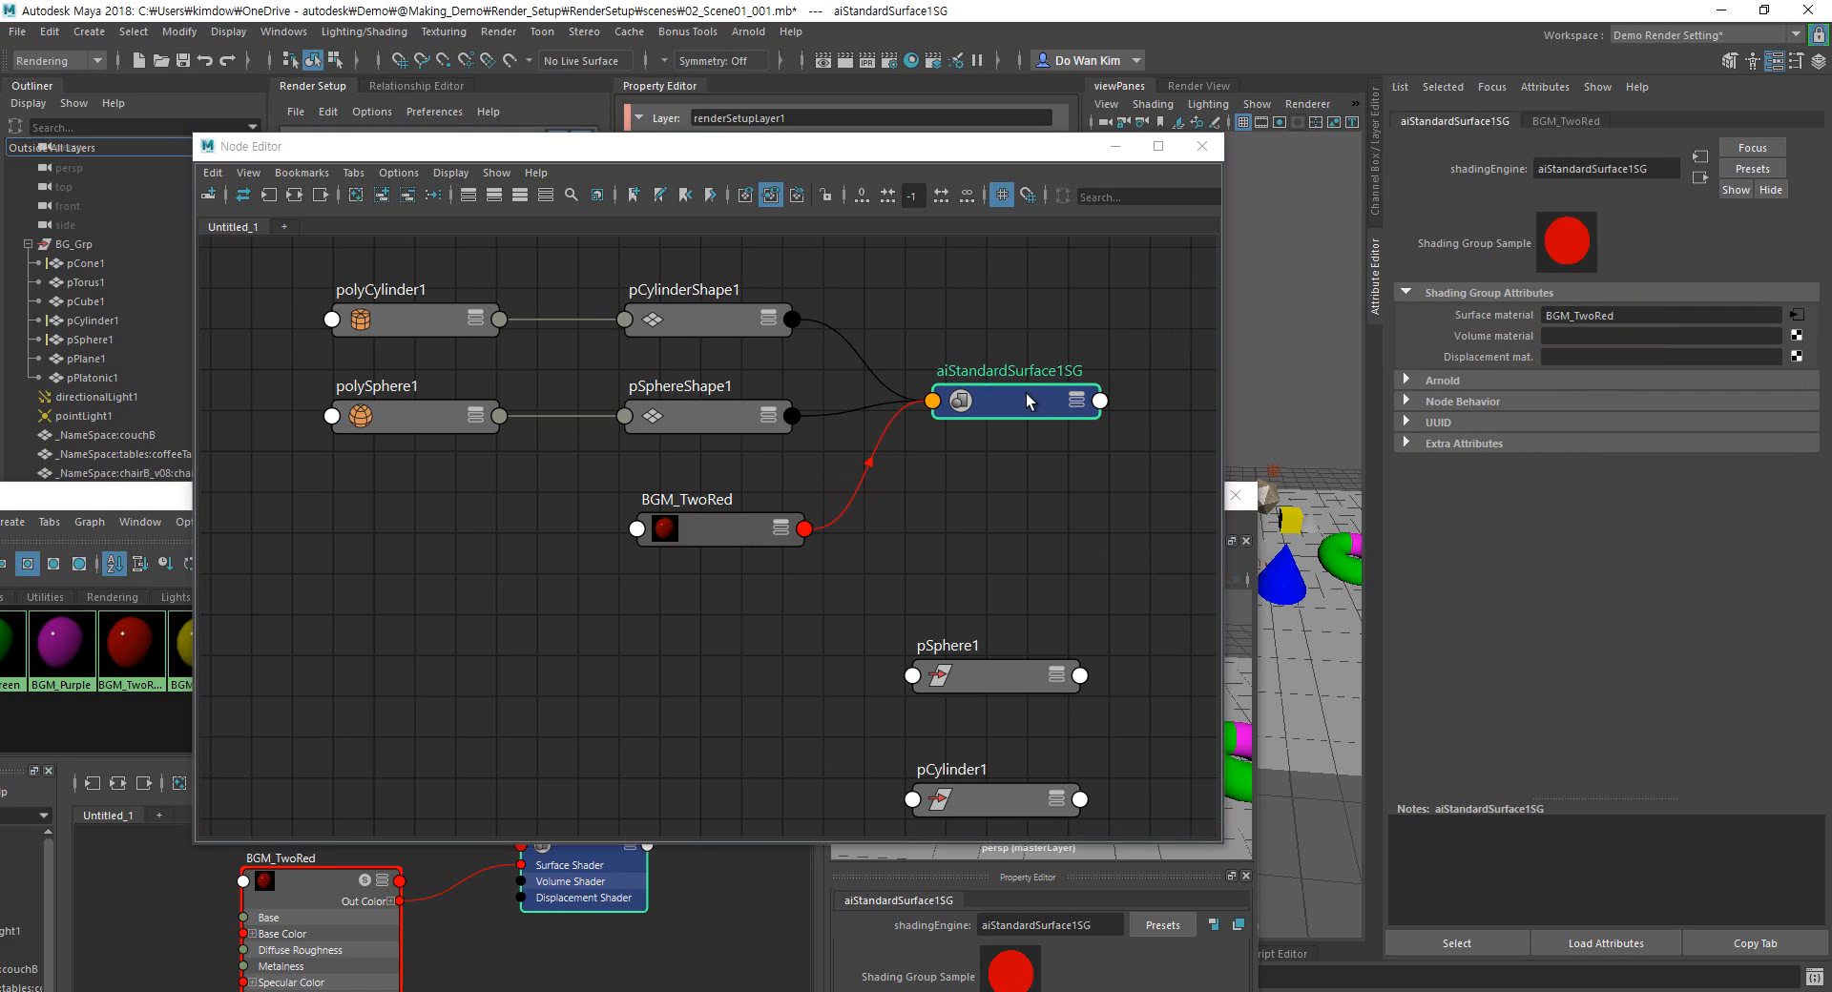
Show the connected attributes on the aiStandardSurface1SG node, raise it beside the shape nodes, and uncover the Render Setup layer list.
{"action": "key", "text": "2"}
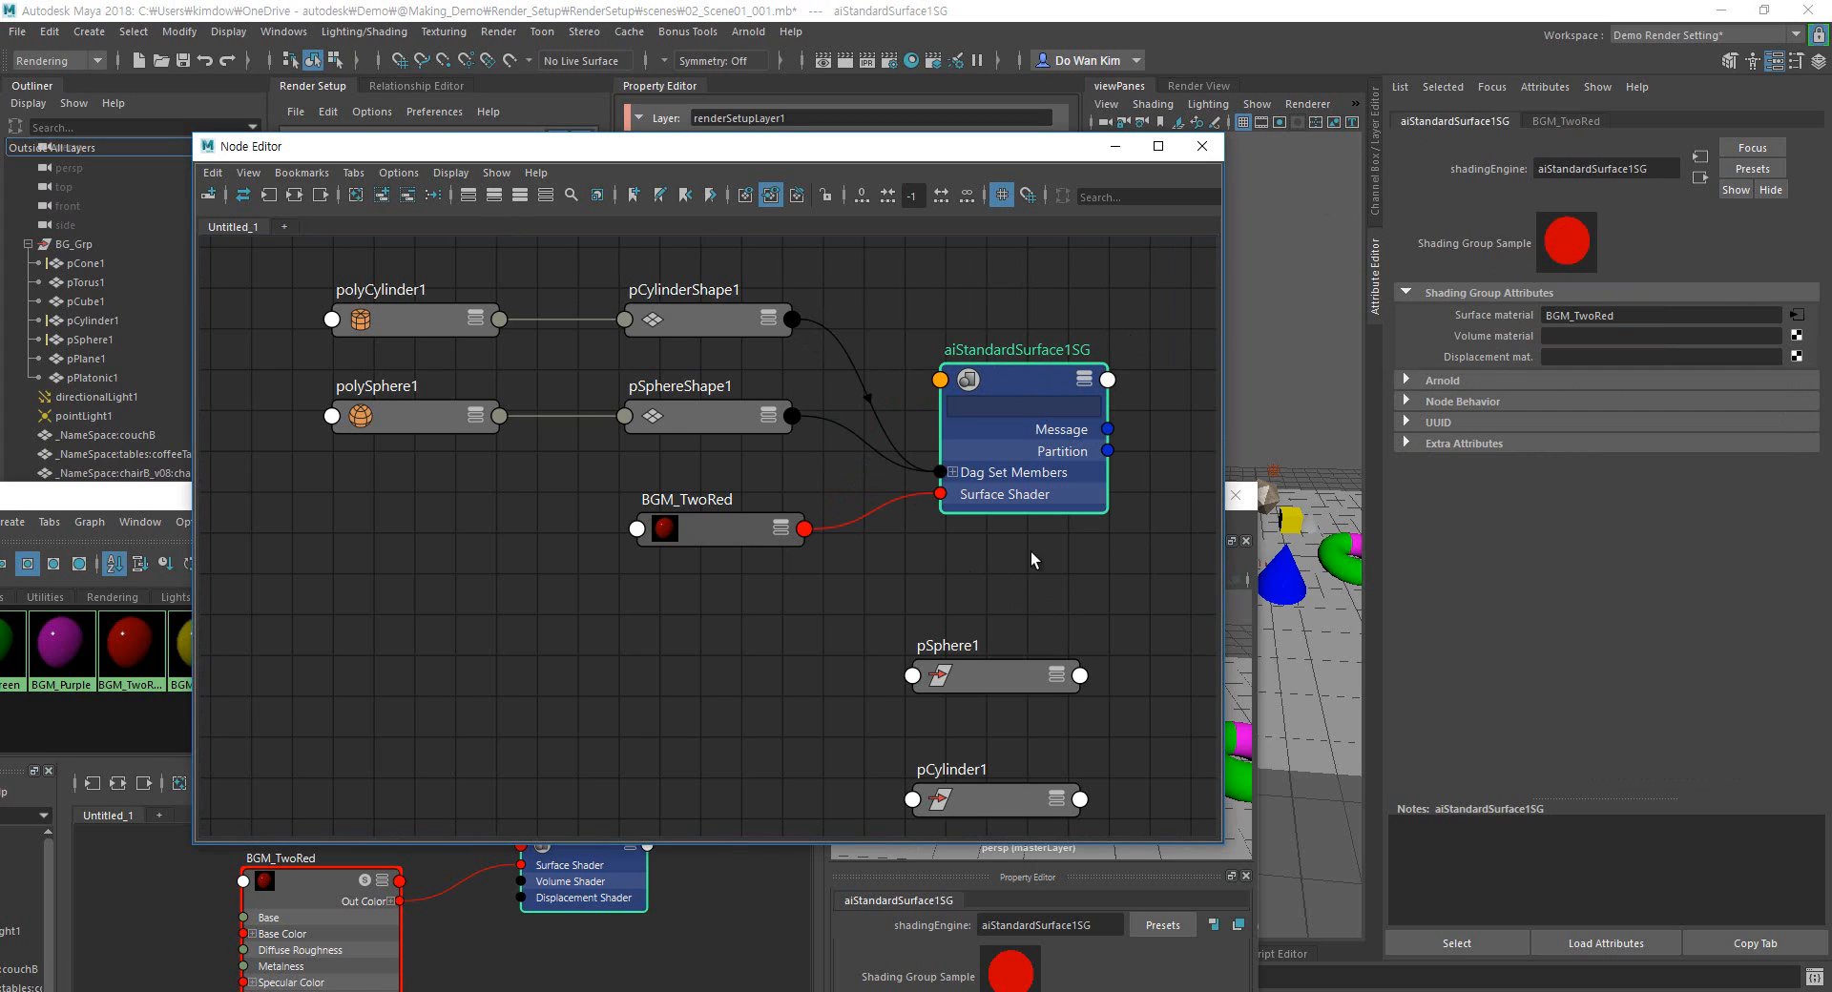
{"action": "left_click_drag", "start_coordinate": [1006, 383], "coordinate": [1027, 311]}
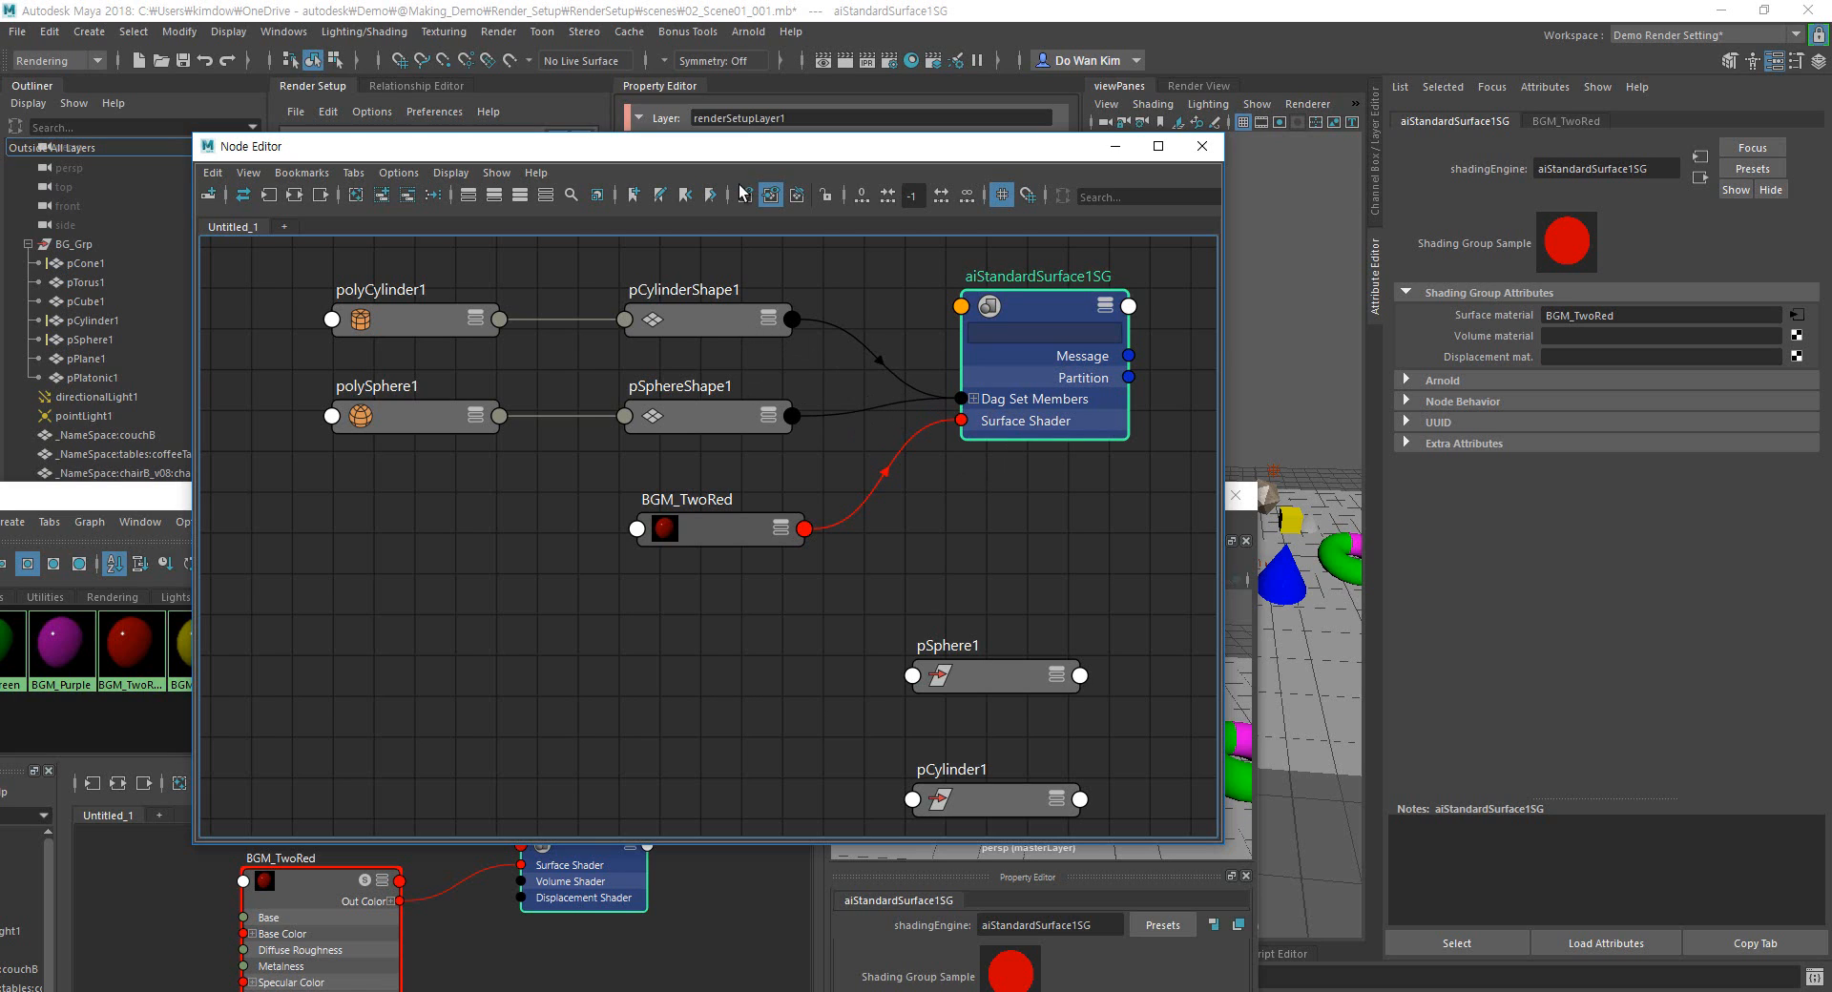
{"action": "left_click_drag", "start_coordinate": [718, 149], "coordinate": [1269, 265]}
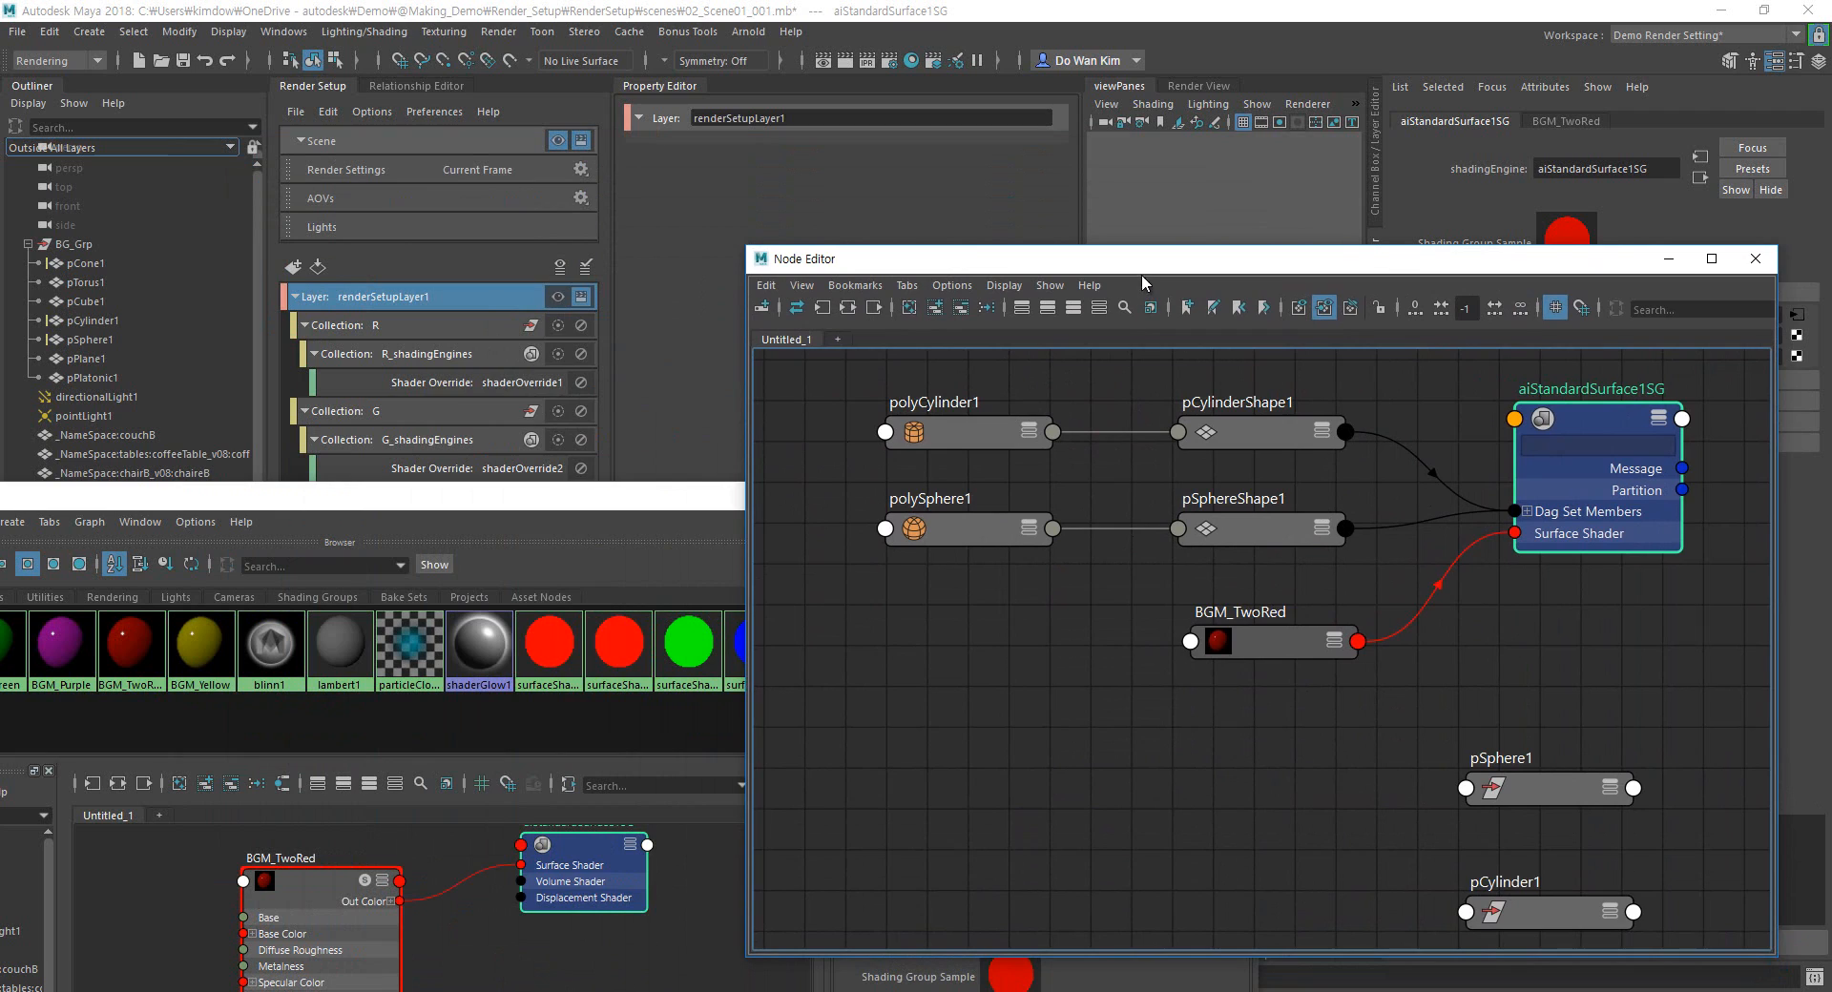
Close the Hypershade and place the Node Editor beside the Render Setup collections with aiStandardSurface1SG spaced away from its inputs.
{"action": "left_click_drag", "start_coordinate": [1141, 268], "coordinate": [817, 225]}
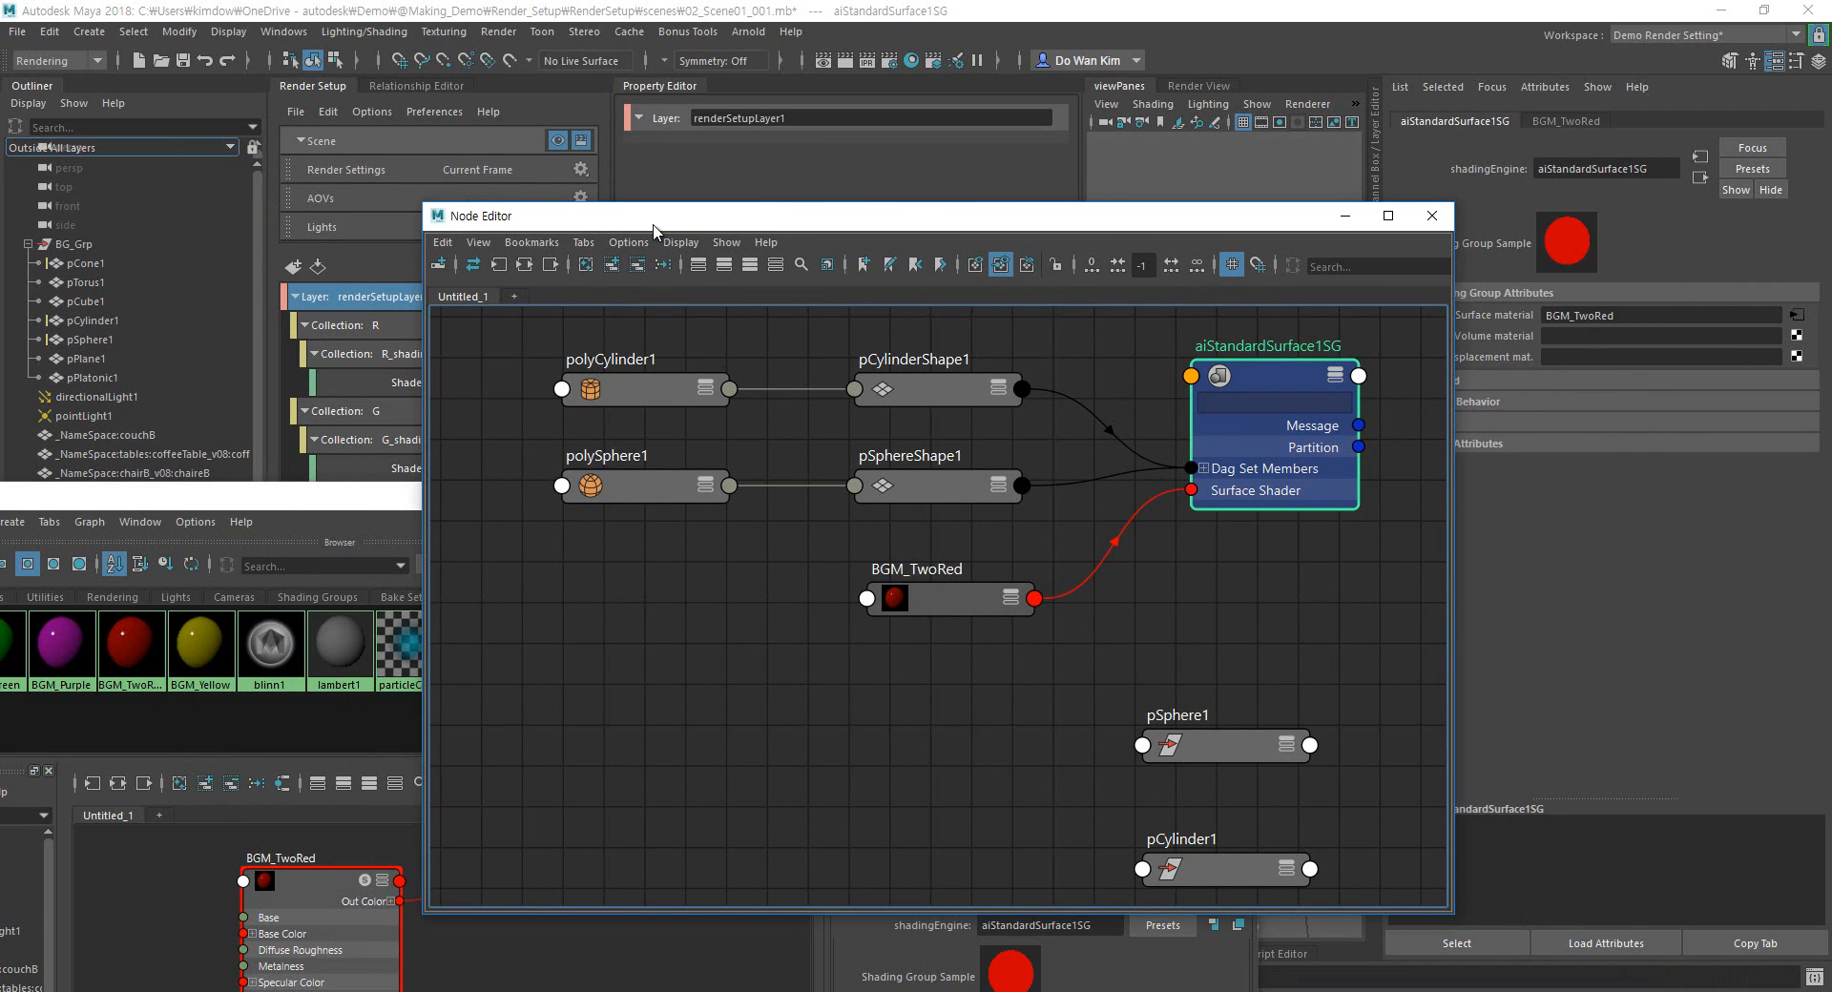
{"action": "left_click_drag", "start_coordinate": [657, 229], "coordinate": [952, 188]}
{"action": "left_click", "coordinate": [532, 499]}
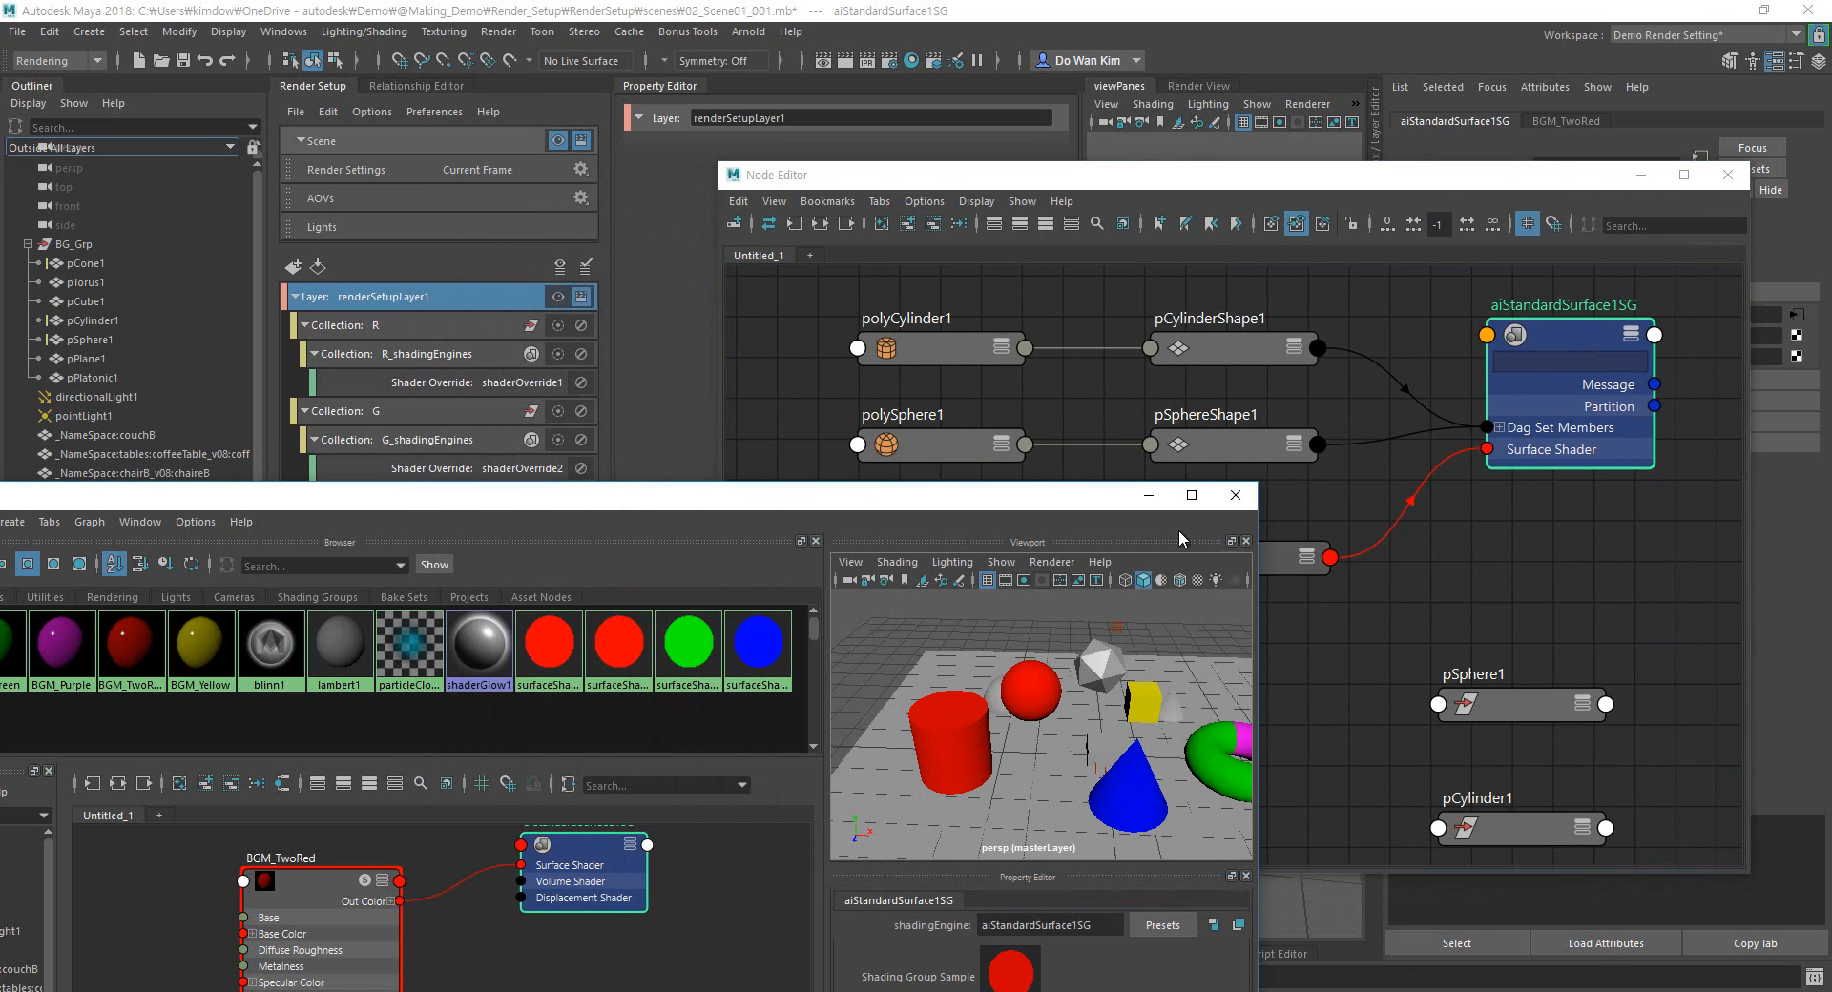
{"action": "left_click", "coordinate": [1235, 495]}
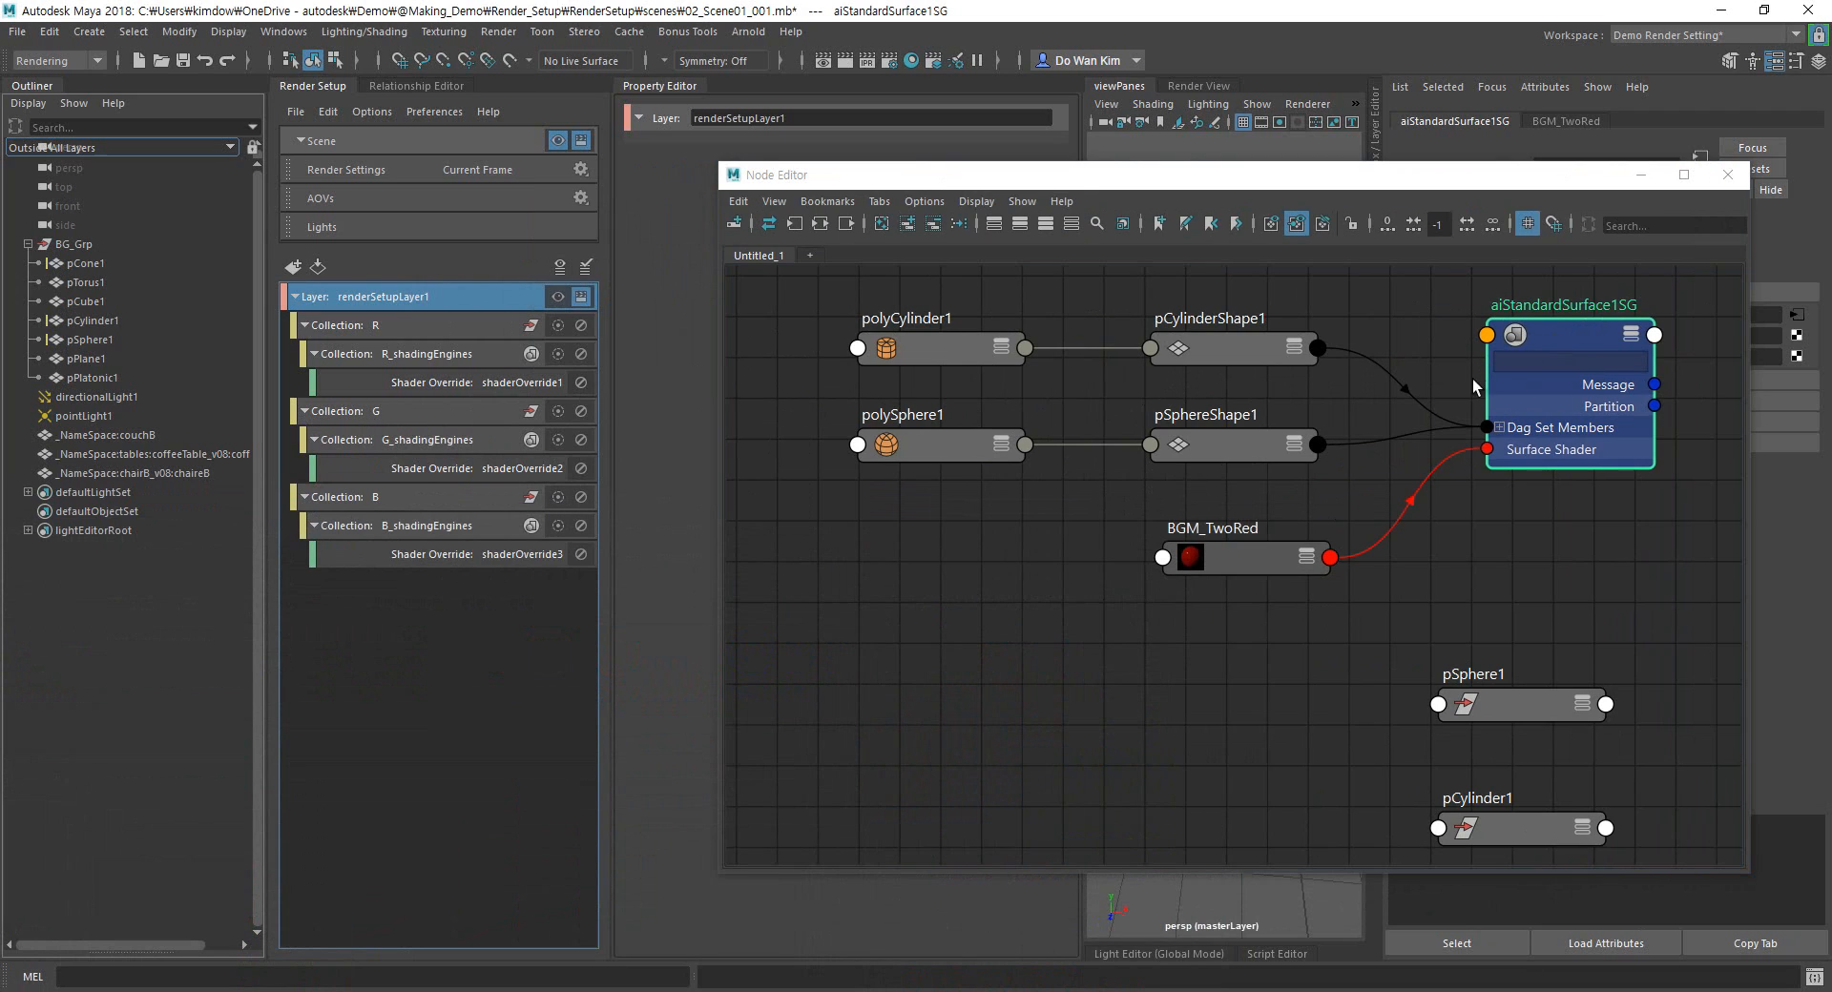
{"action": "left_click_drag", "start_coordinate": [1565, 330], "coordinate": [1582, 324]}
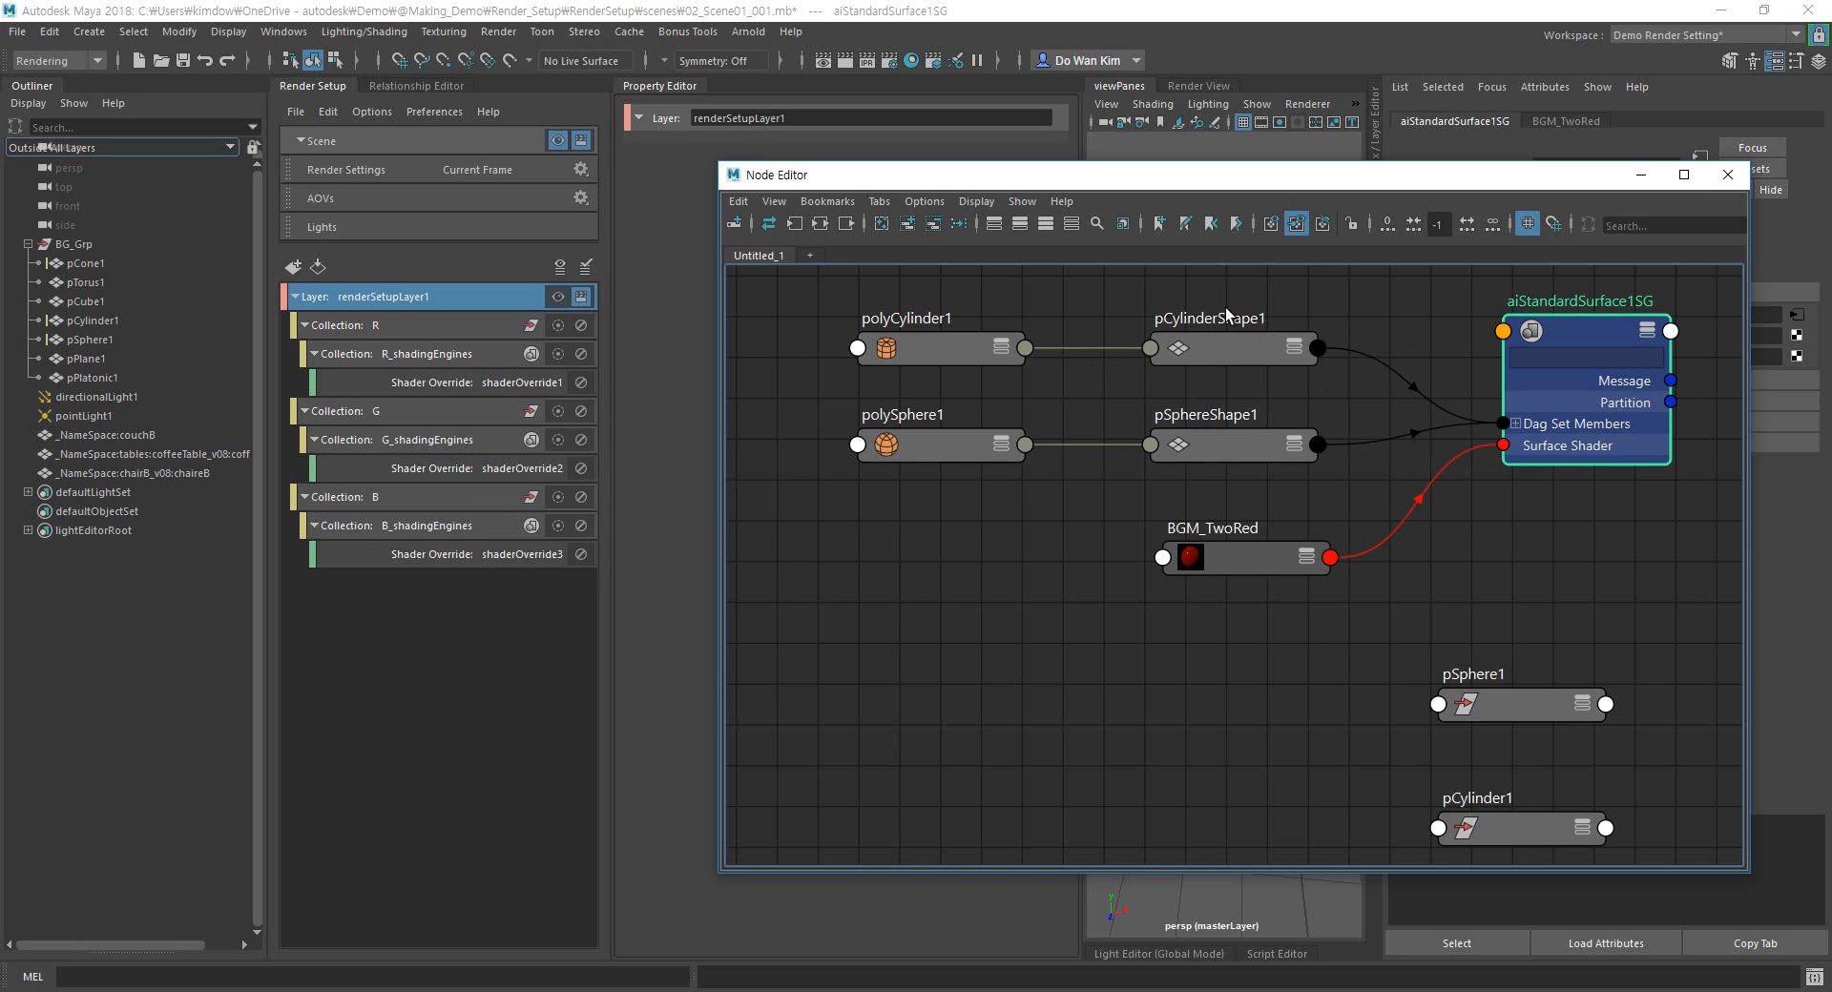
Make renderSetupLayer1 the visible layer, and reposition the Node Editor to examine the BGM_TwoRed and aiStandardSurface1SG nodes.
{"action": "left_click_drag", "start_coordinate": [1072, 183], "coordinate": [645, 647]}
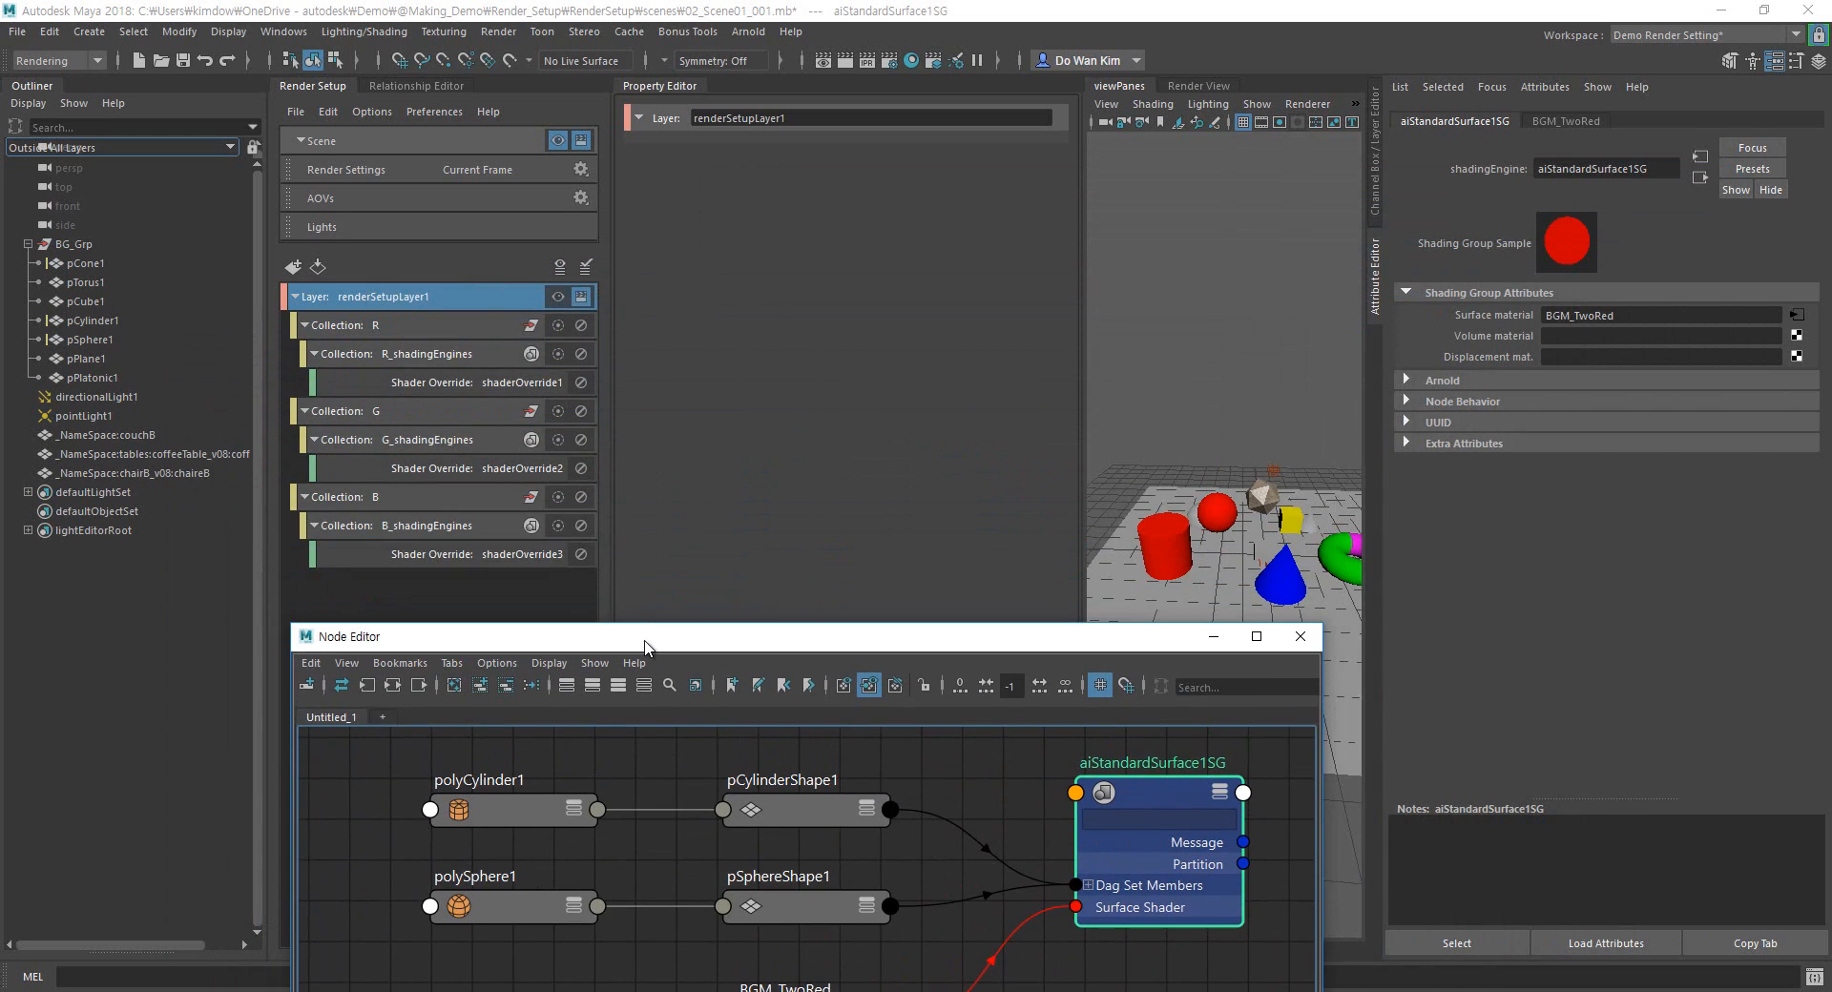
{"action": "left_click", "coordinate": [558, 297]}
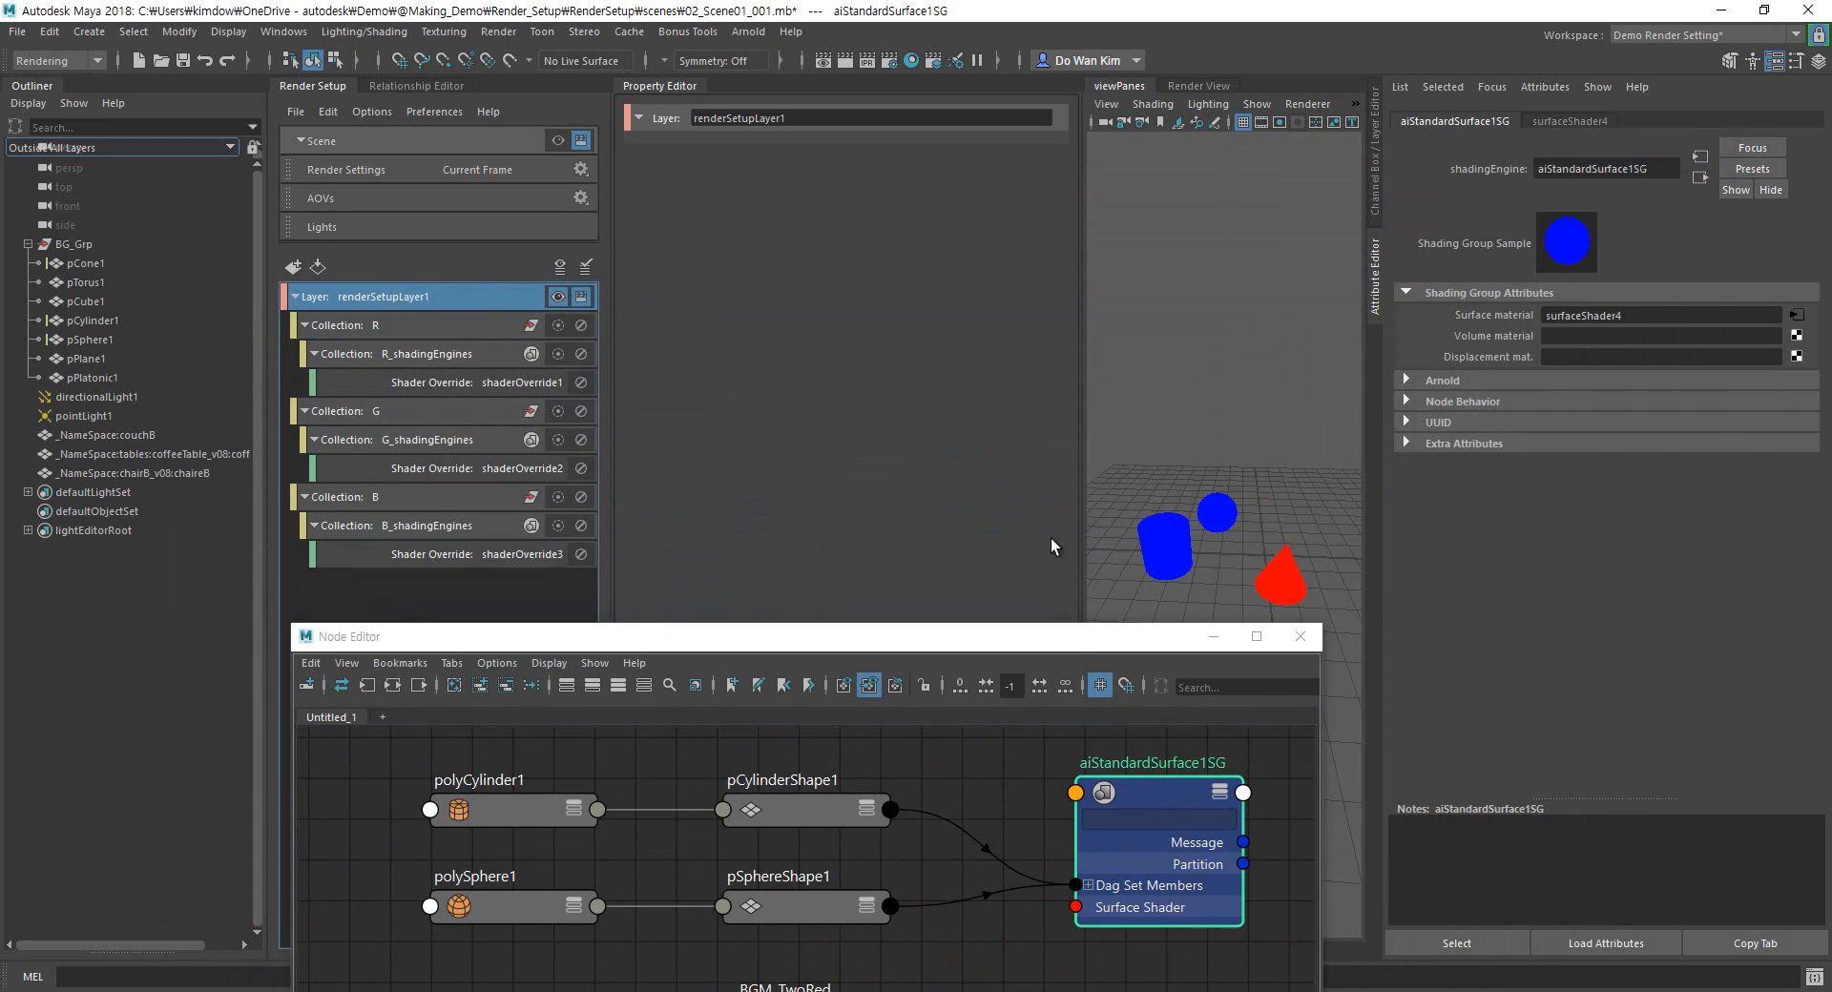
{"action": "left_click_drag", "start_coordinate": [1018, 639], "coordinate": [1283, 58]}
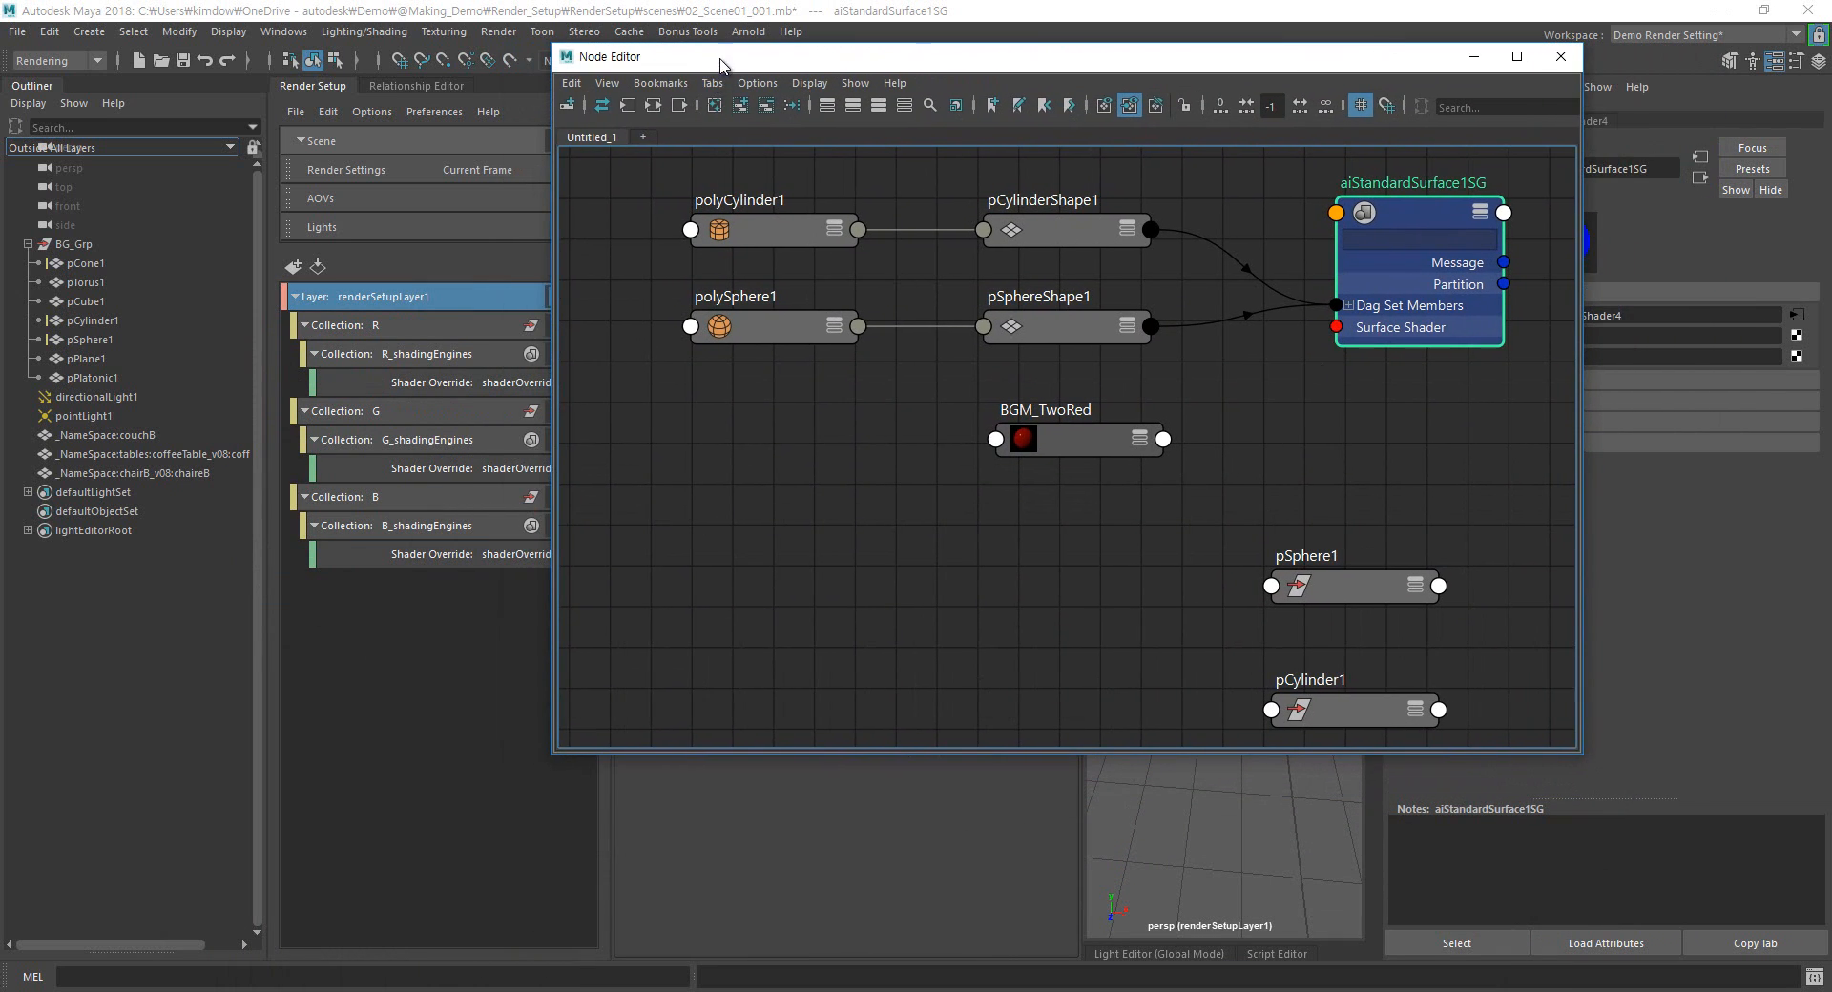
{"action": "left_click_drag", "start_coordinate": [732, 66], "coordinate": [859, 256]}
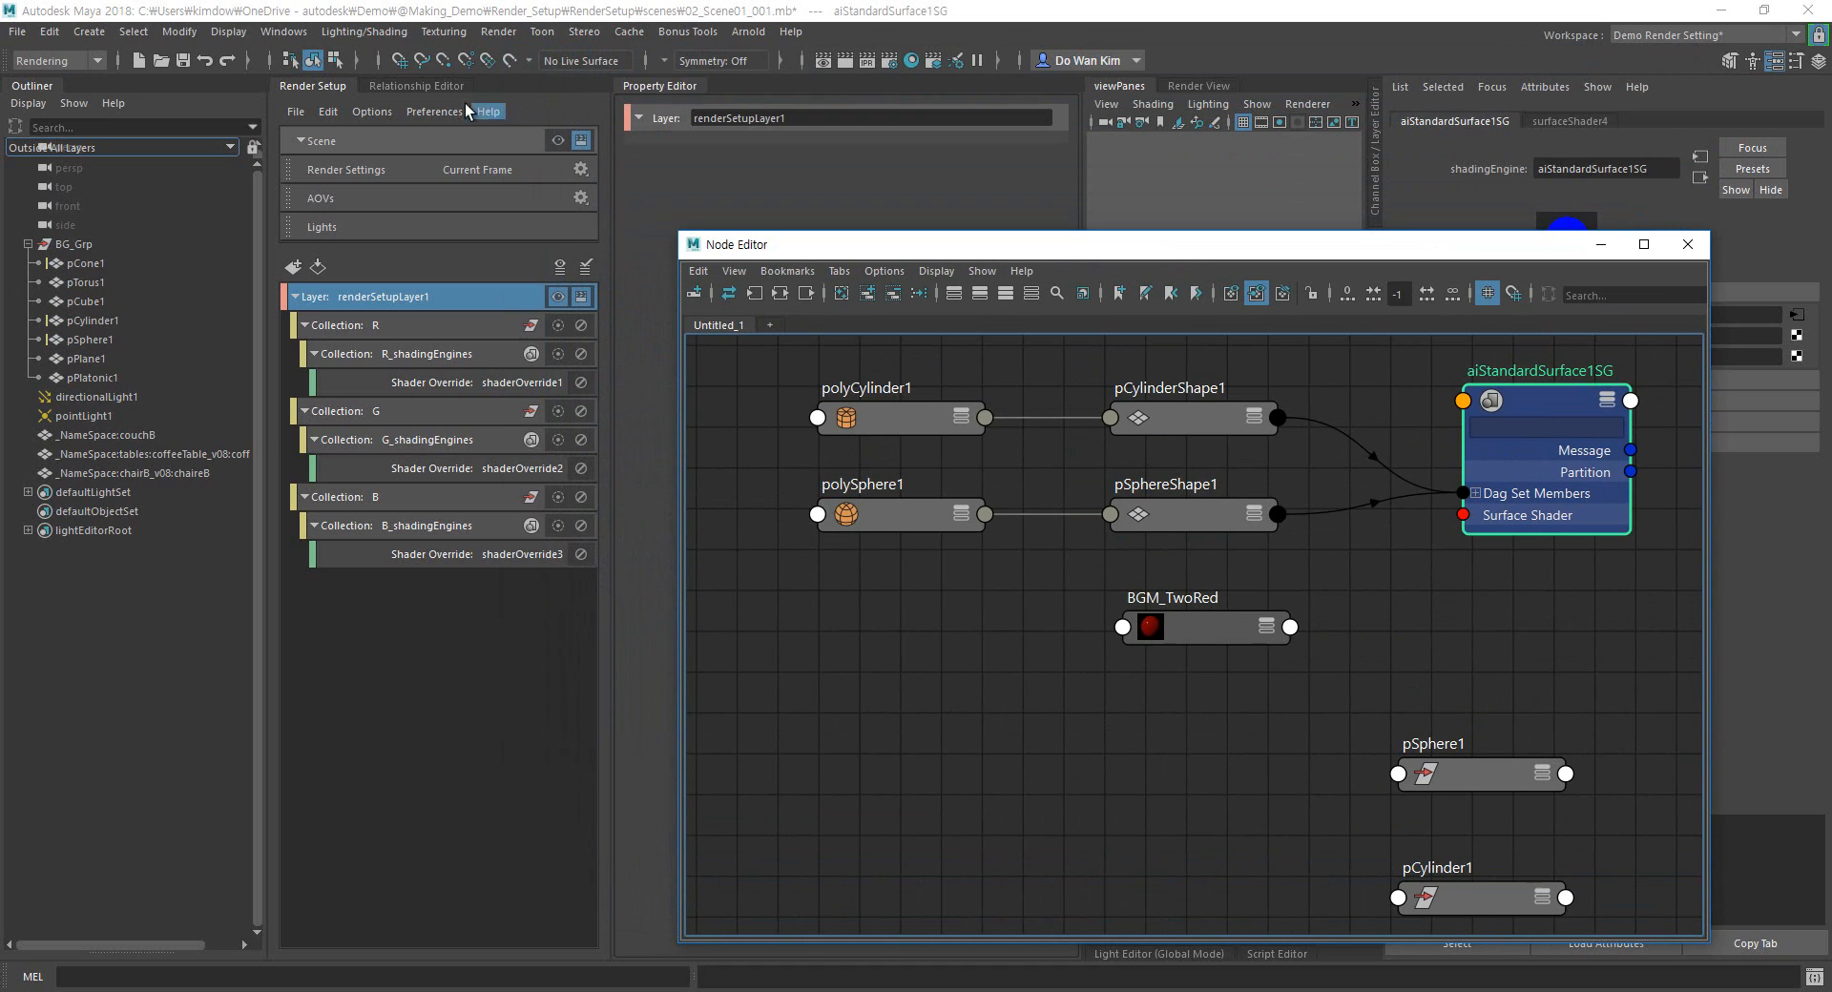
Reopen the Hypershade and delete the unused nodes.
{"action": "left_click", "coordinate": [911, 60]}
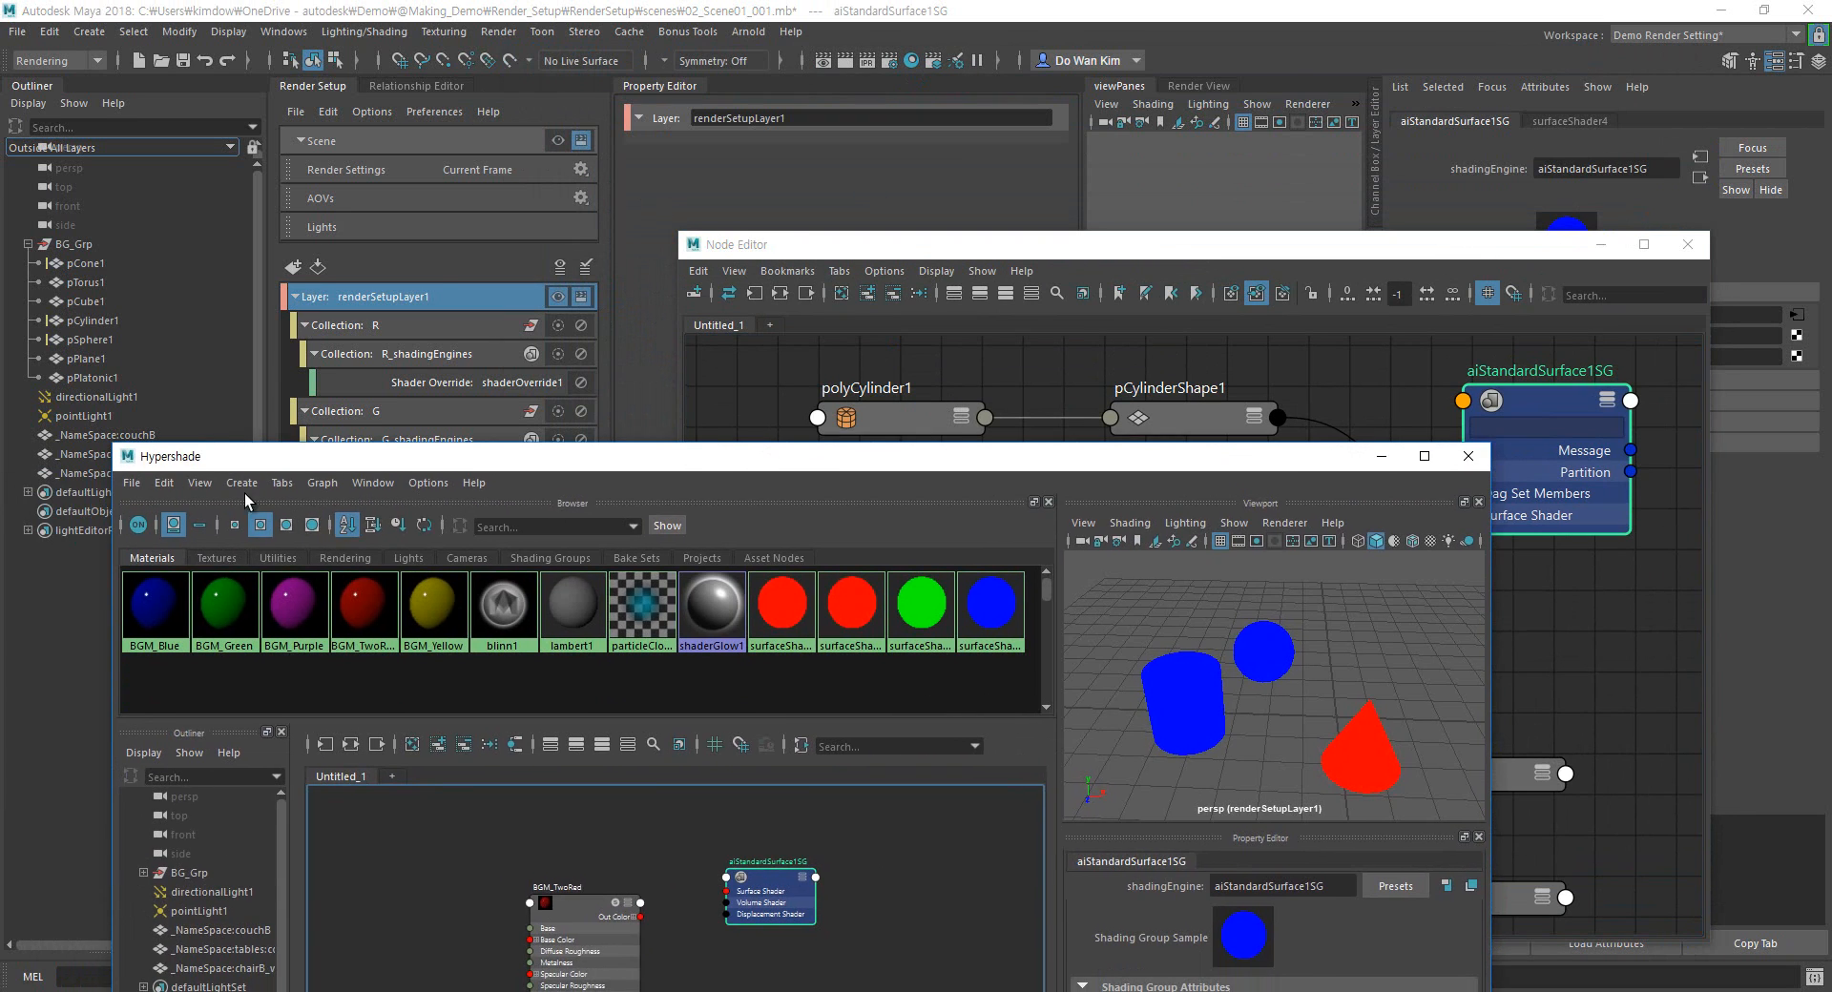
{"action": "left_click", "coordinate": [169, 484]}
{"action": "left_click", "coordinate": [193, 529]}
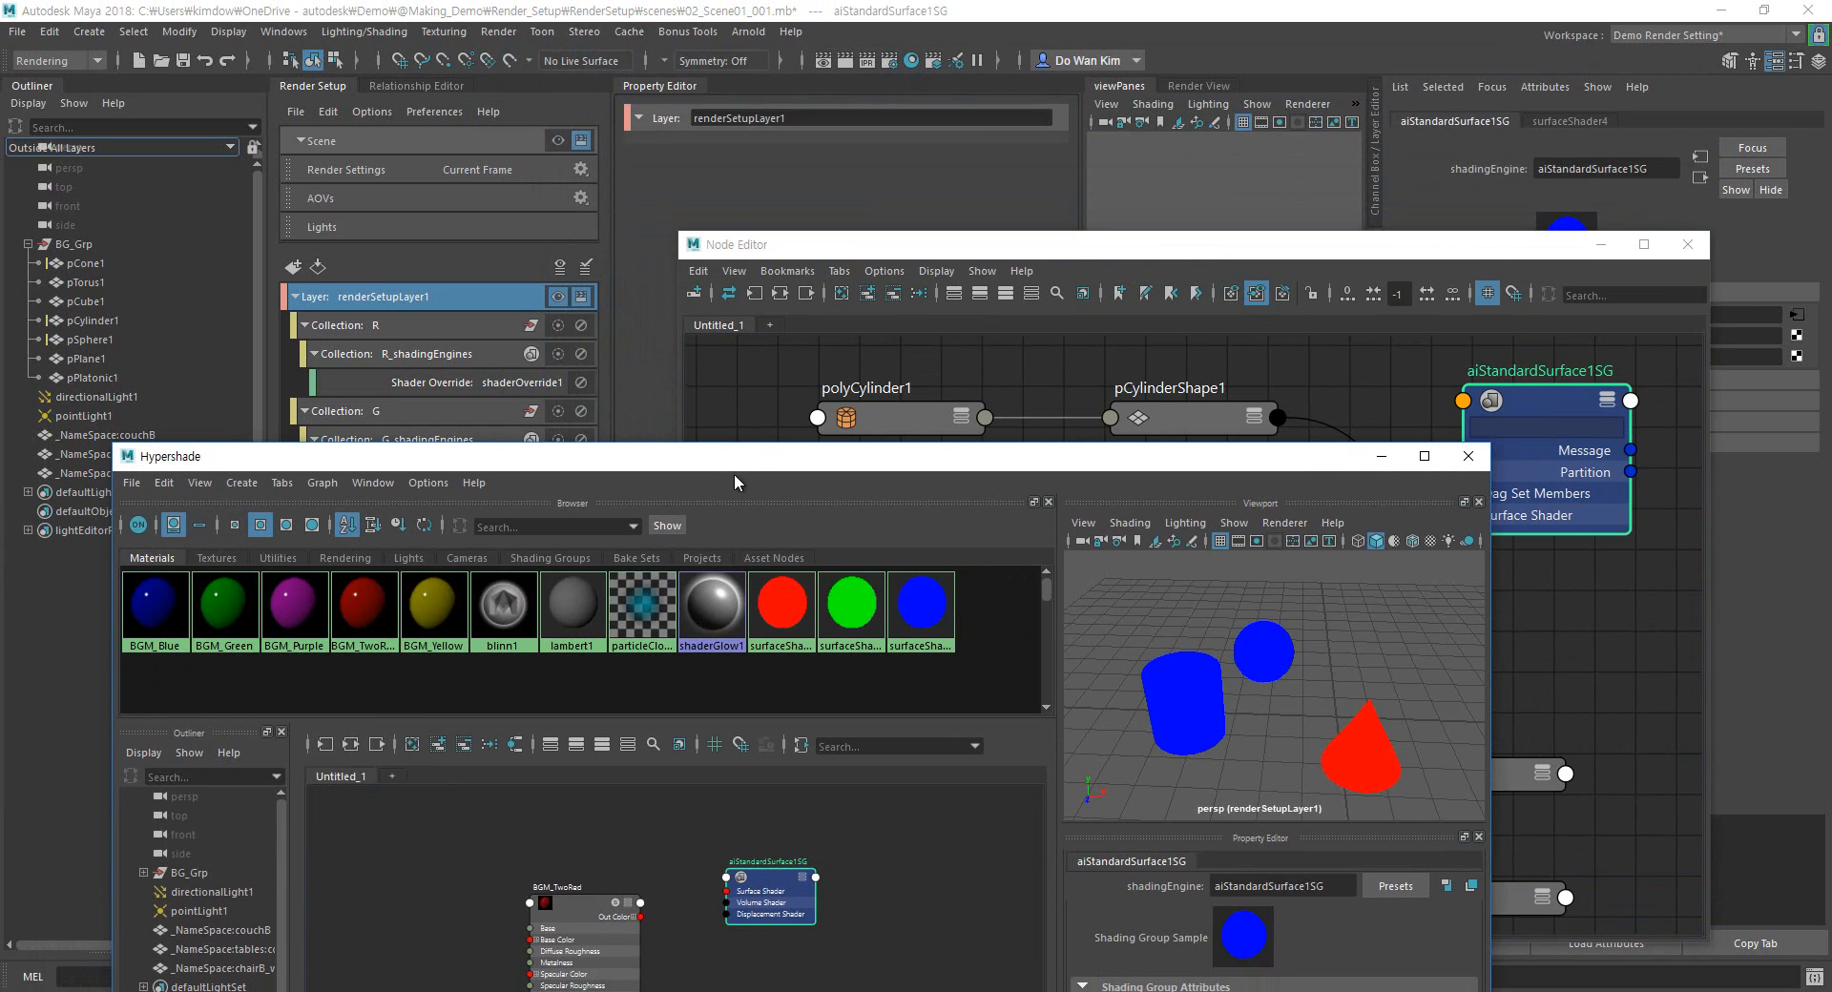
Select surfaceShader2 and surfaceShader3 with both shape nodes and aiStandardSurface1SG, and graph their input and output connections in the Node Editor.
{"action": "left_click_drag", "start_coordinate": [732, 468], "coordinate": [700, 486]}
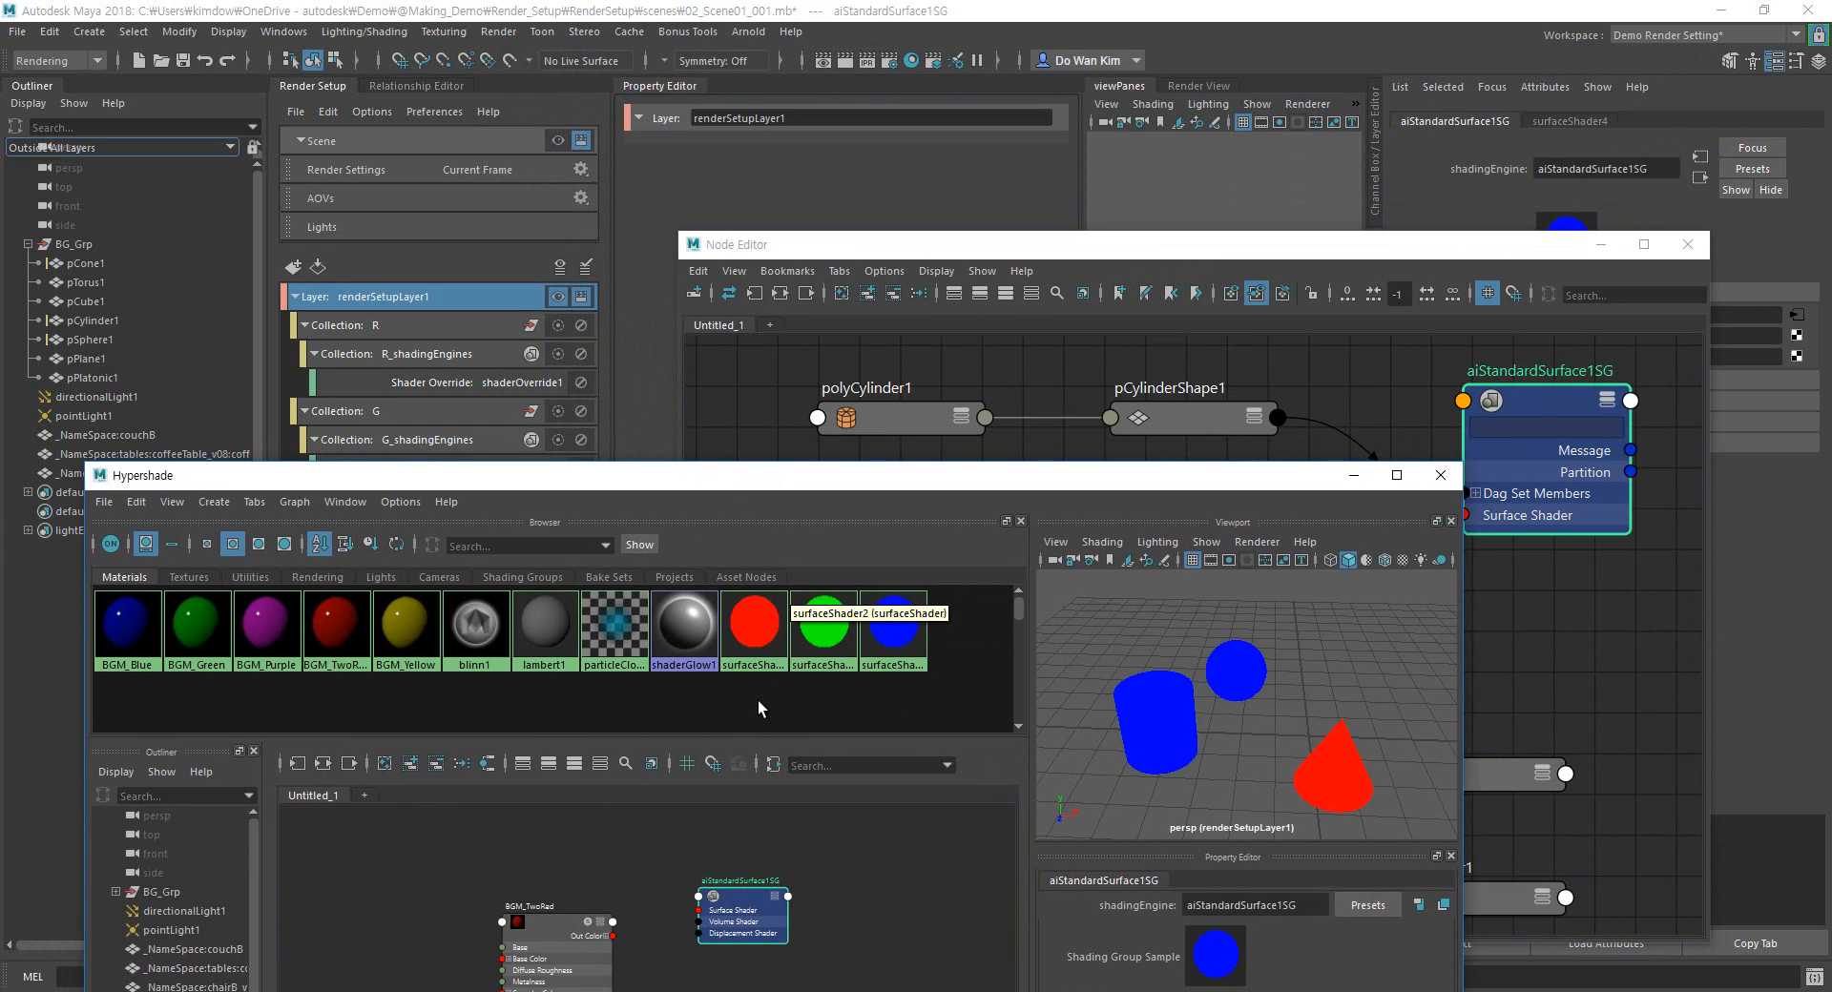
{"action": "left_click_drag", "start_coordinate": [757, 701], "coordinate": [837, 617]}
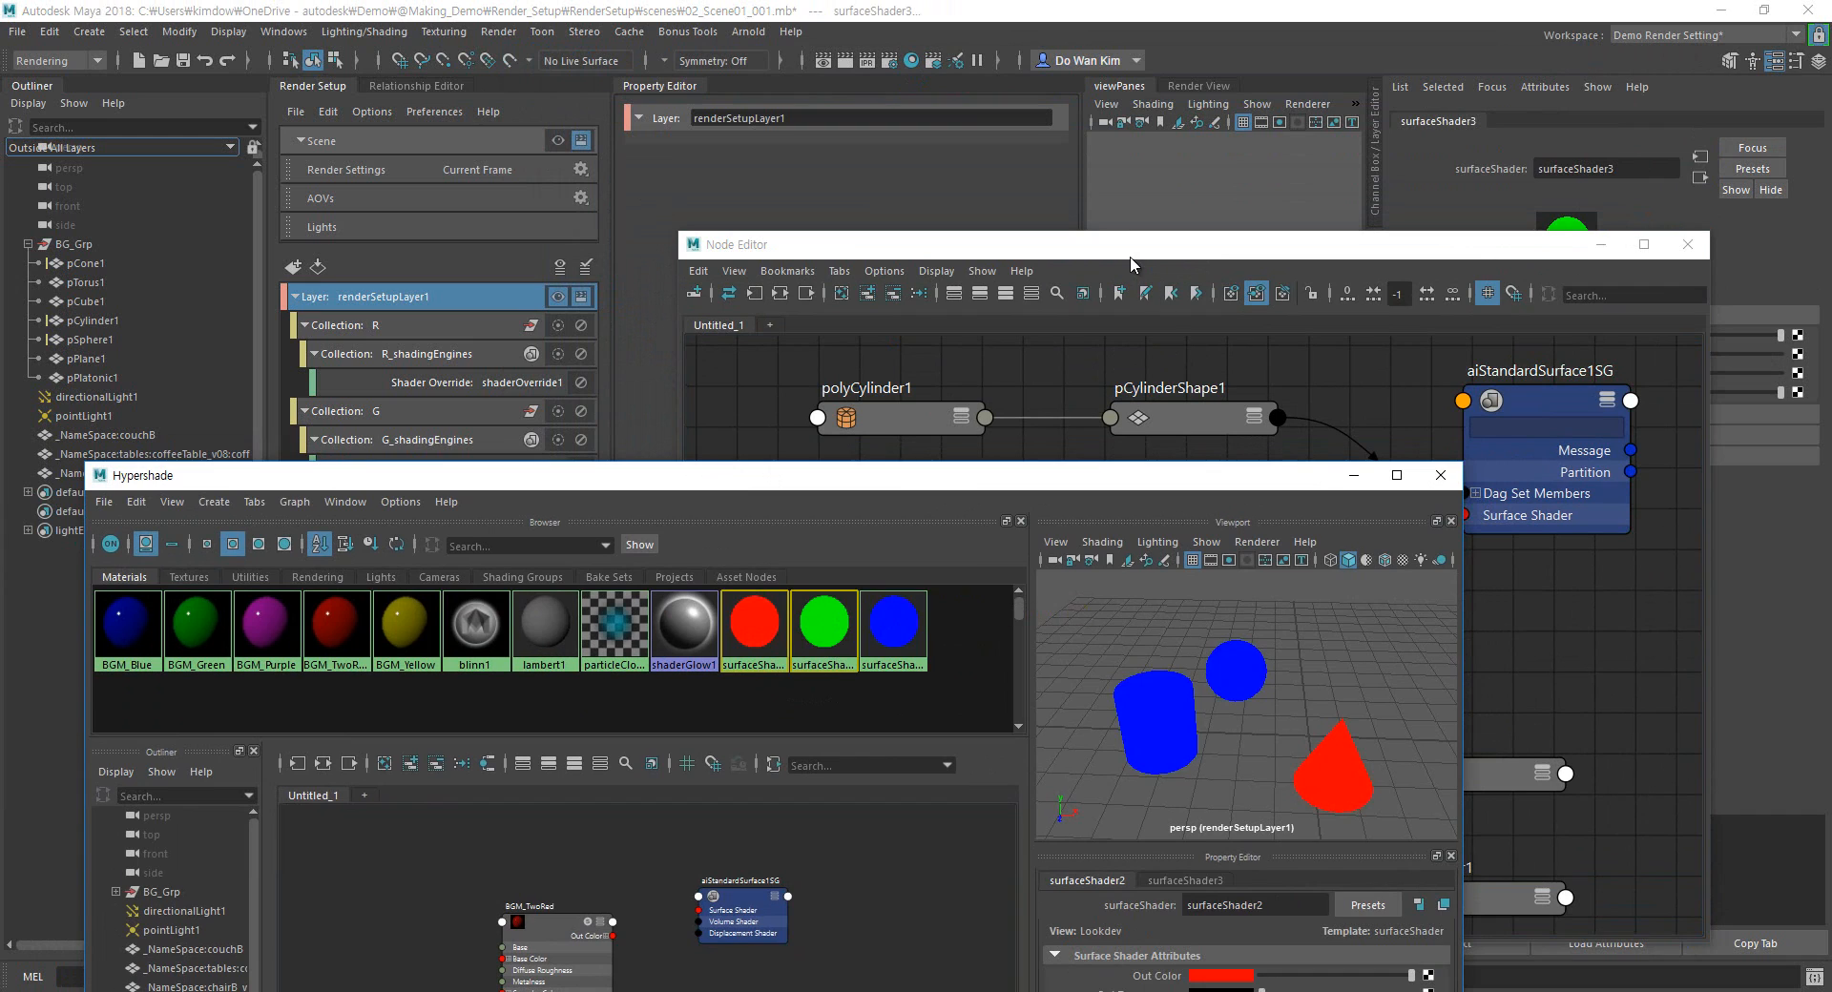
{"action": "left_click_drag", "start_coordinate": [1130, 249], "coordinate": [1302, 54]}
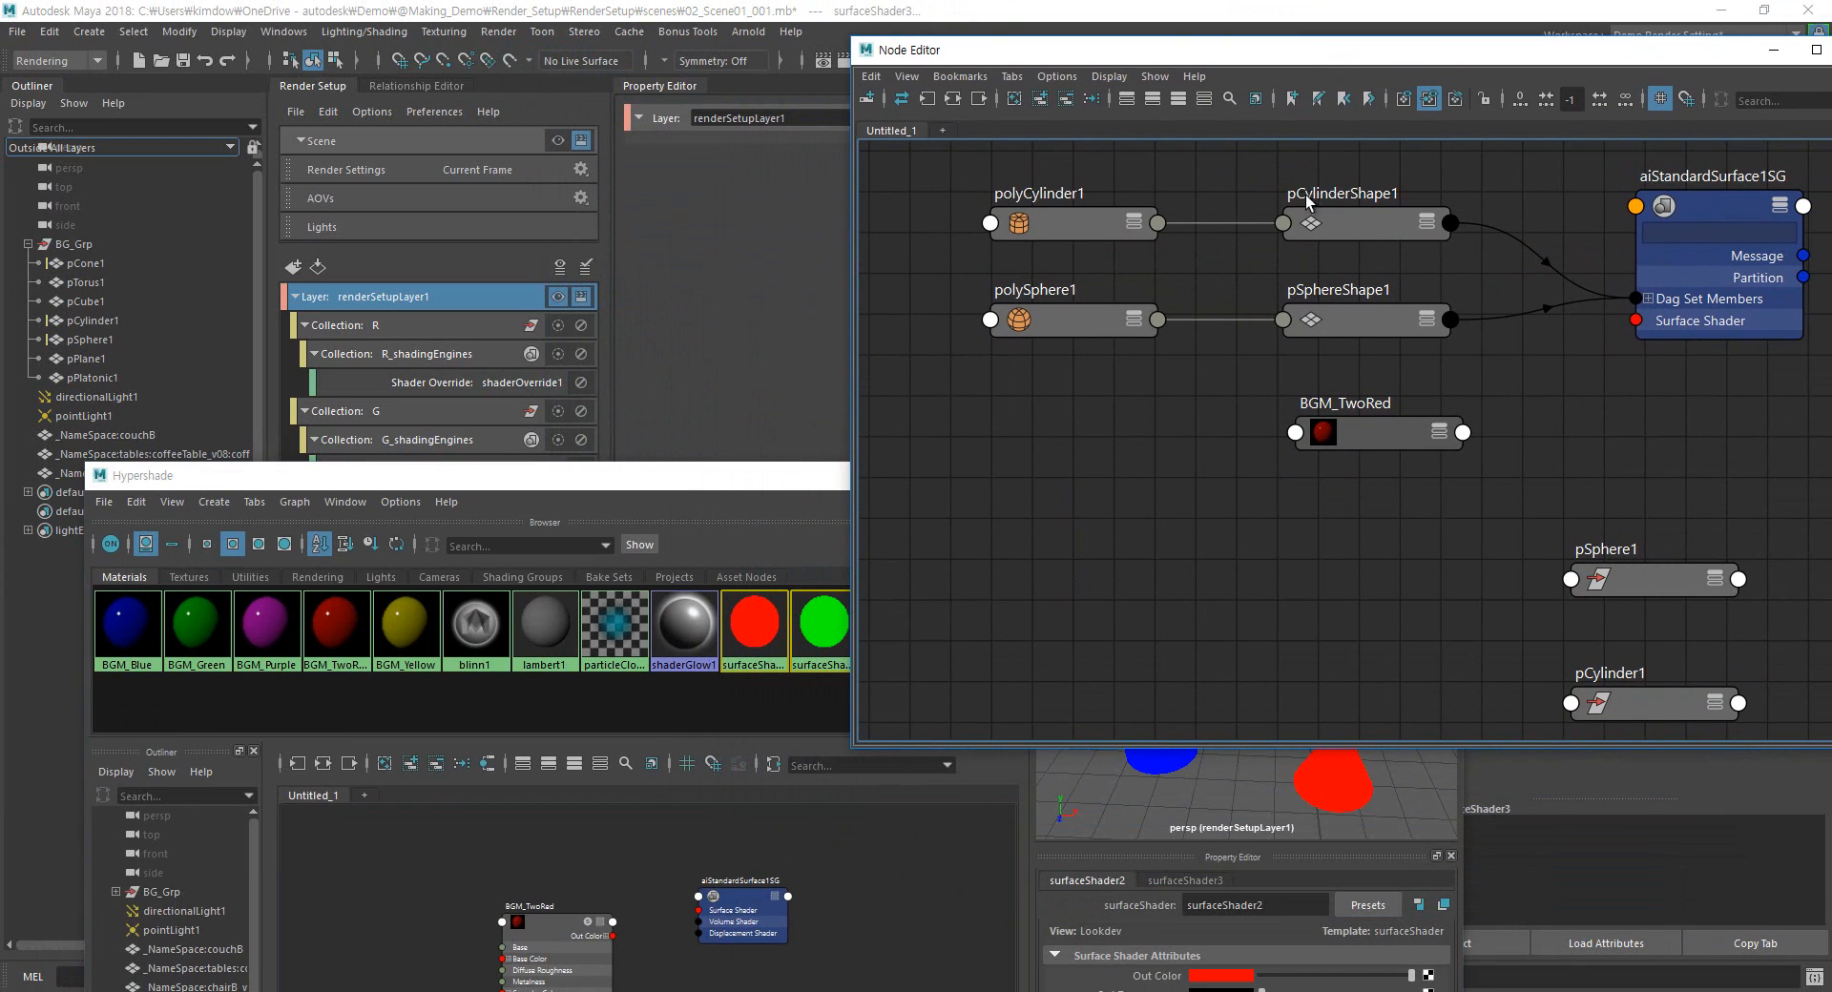
{"action": "left_click", "coordinate": [1370, 229]}
{"action": "left_click", "coordinate": [1353, 314], "text": "shift"}
{"action": "left_click", "coordinate": [1702, 220], "text": "shift"}
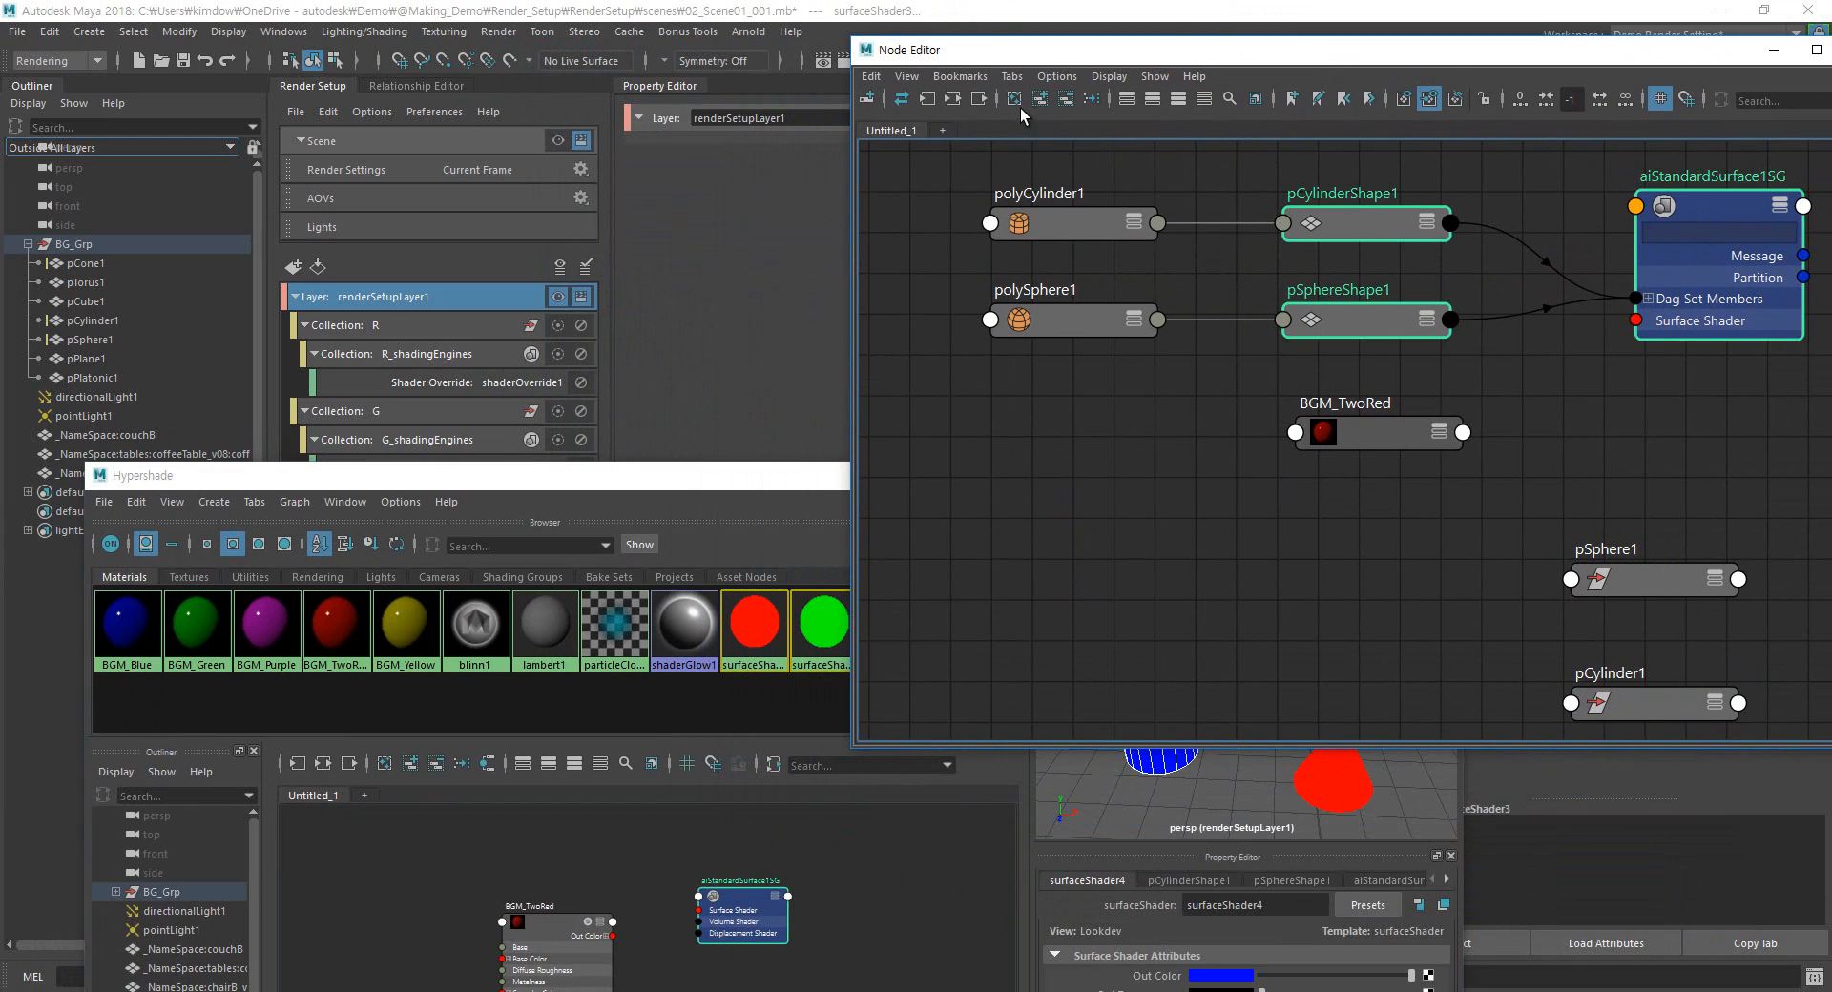
{"action": "left_click", "coordinate": [953, 98]}
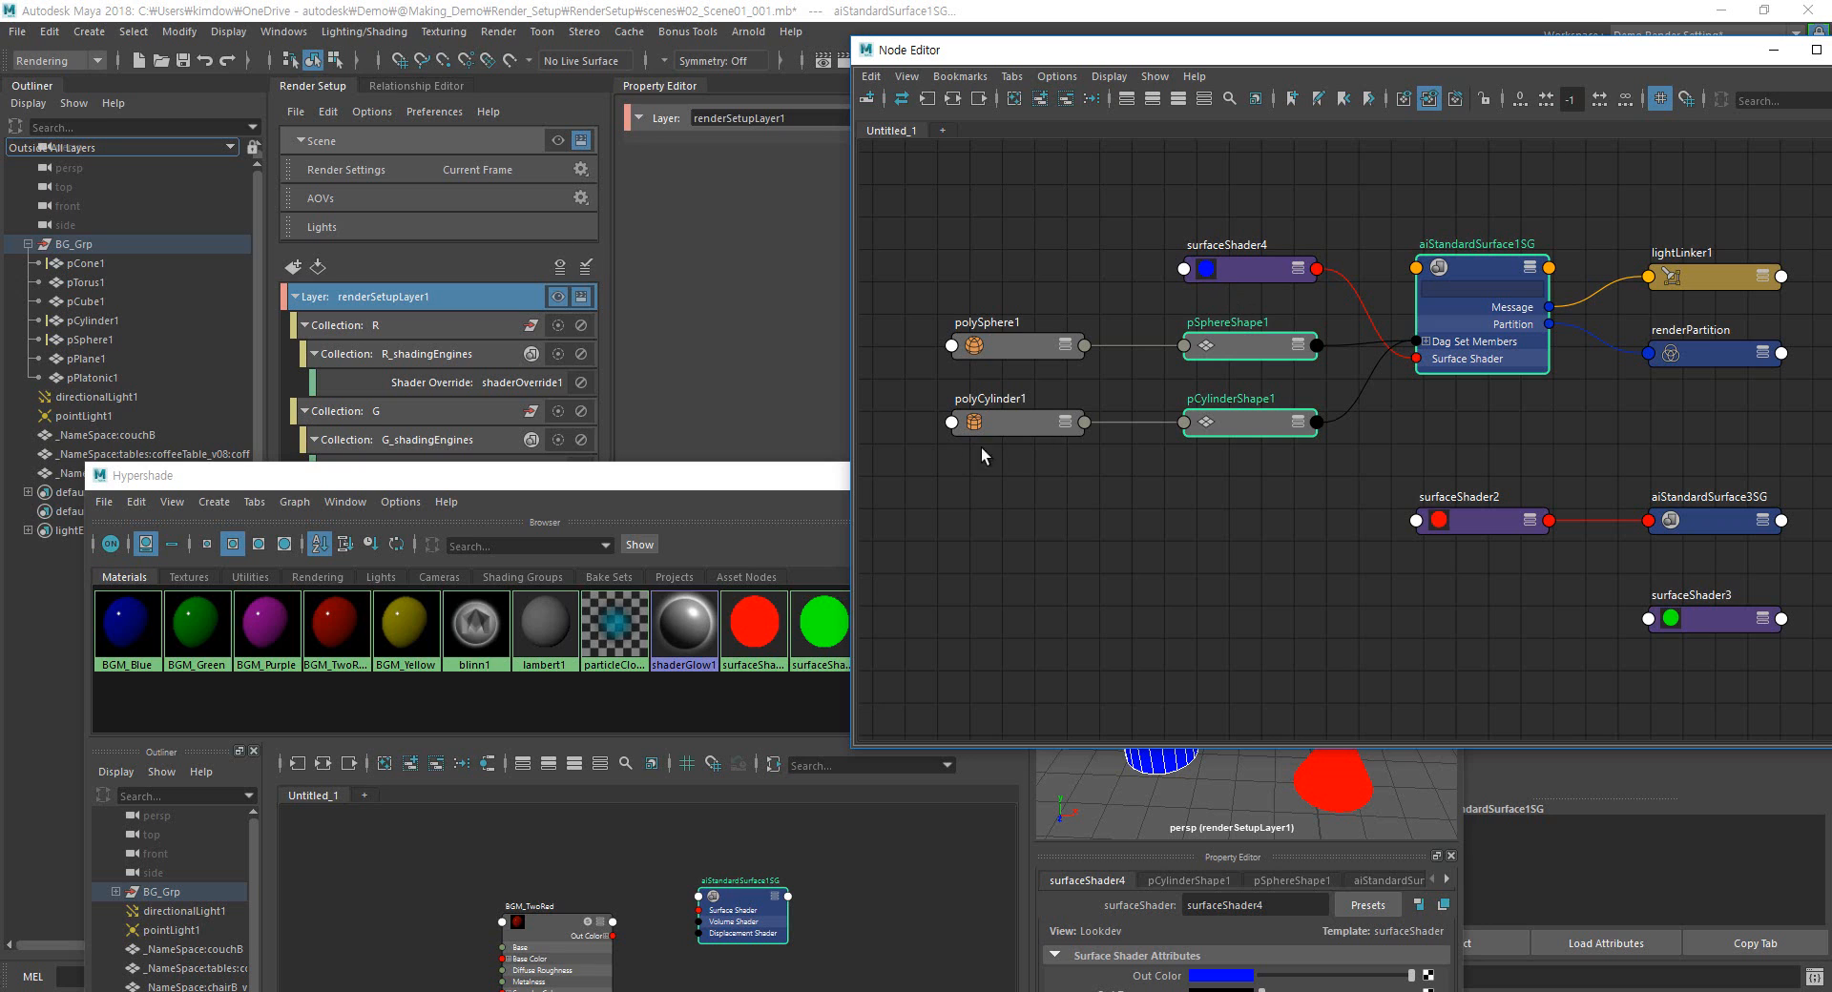
Add the BGM_TwoRed material from the Hypershade to the Node Editor graph, placing its node below pCylinderShape1.
{"action": "left_click", "coordinate": [814, 476]}
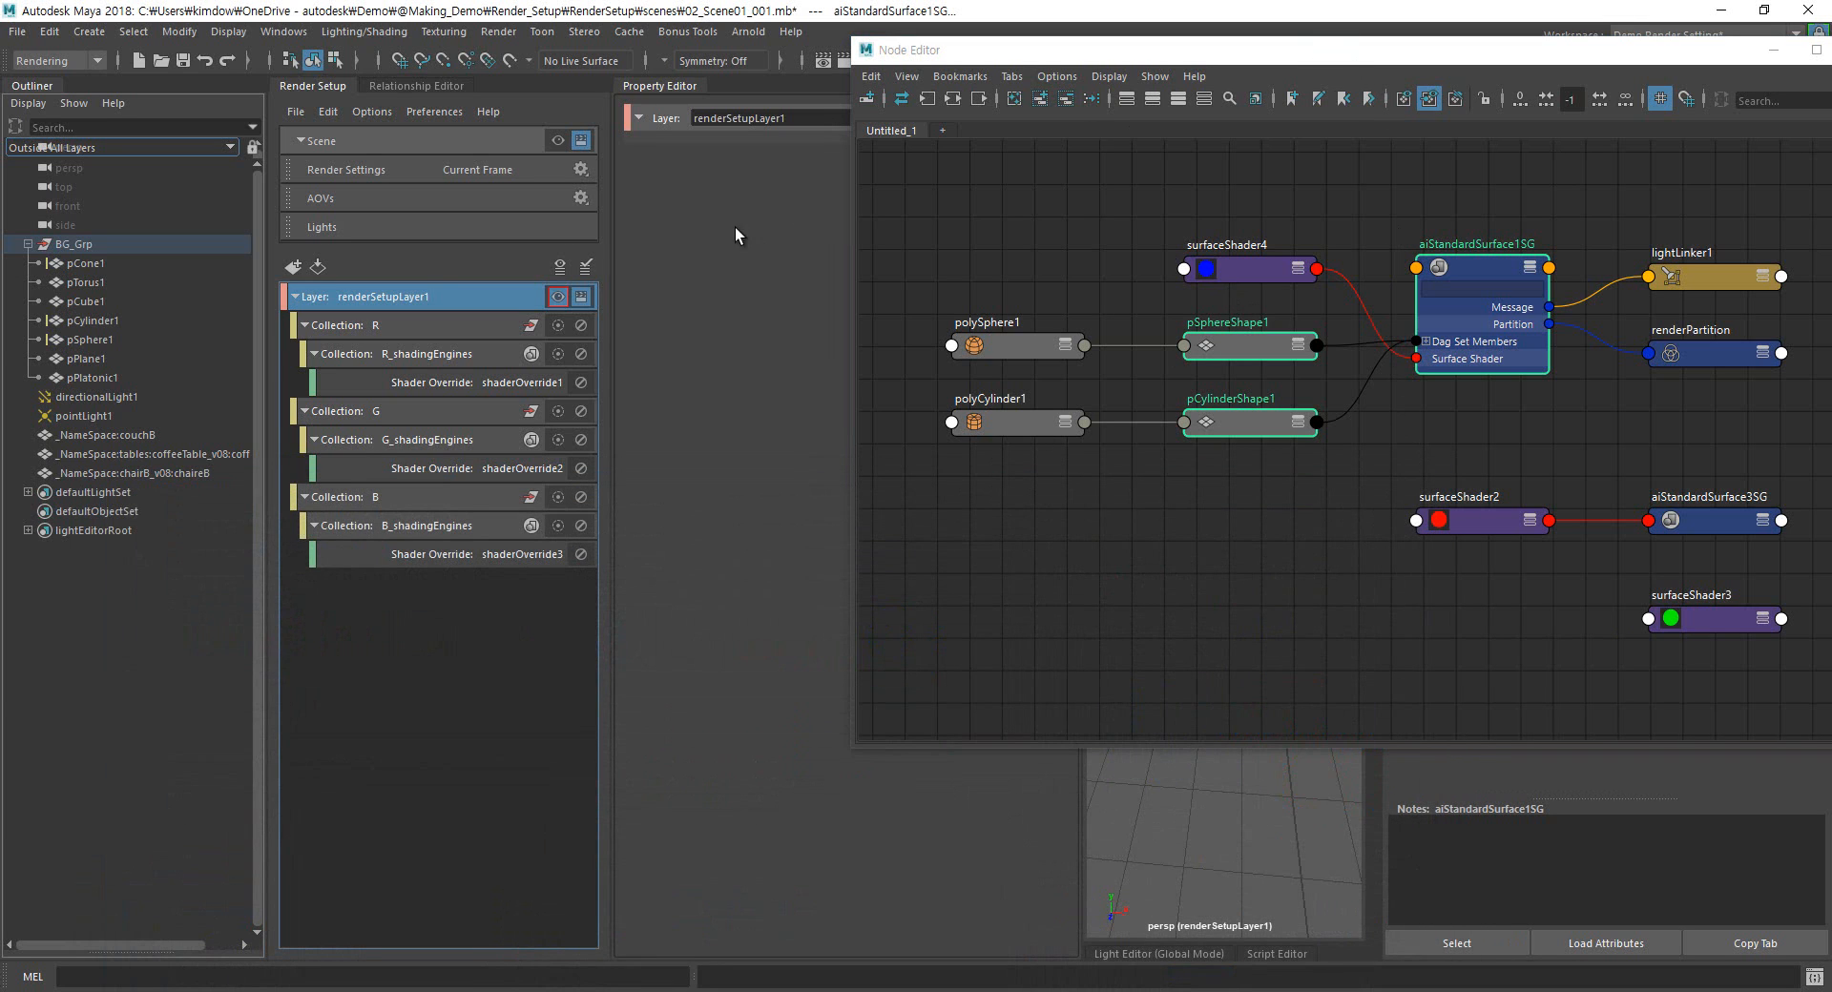
{"action": "left_click_drag", "start_coordinate": [961, 53], "coordinate": [831, 213]}
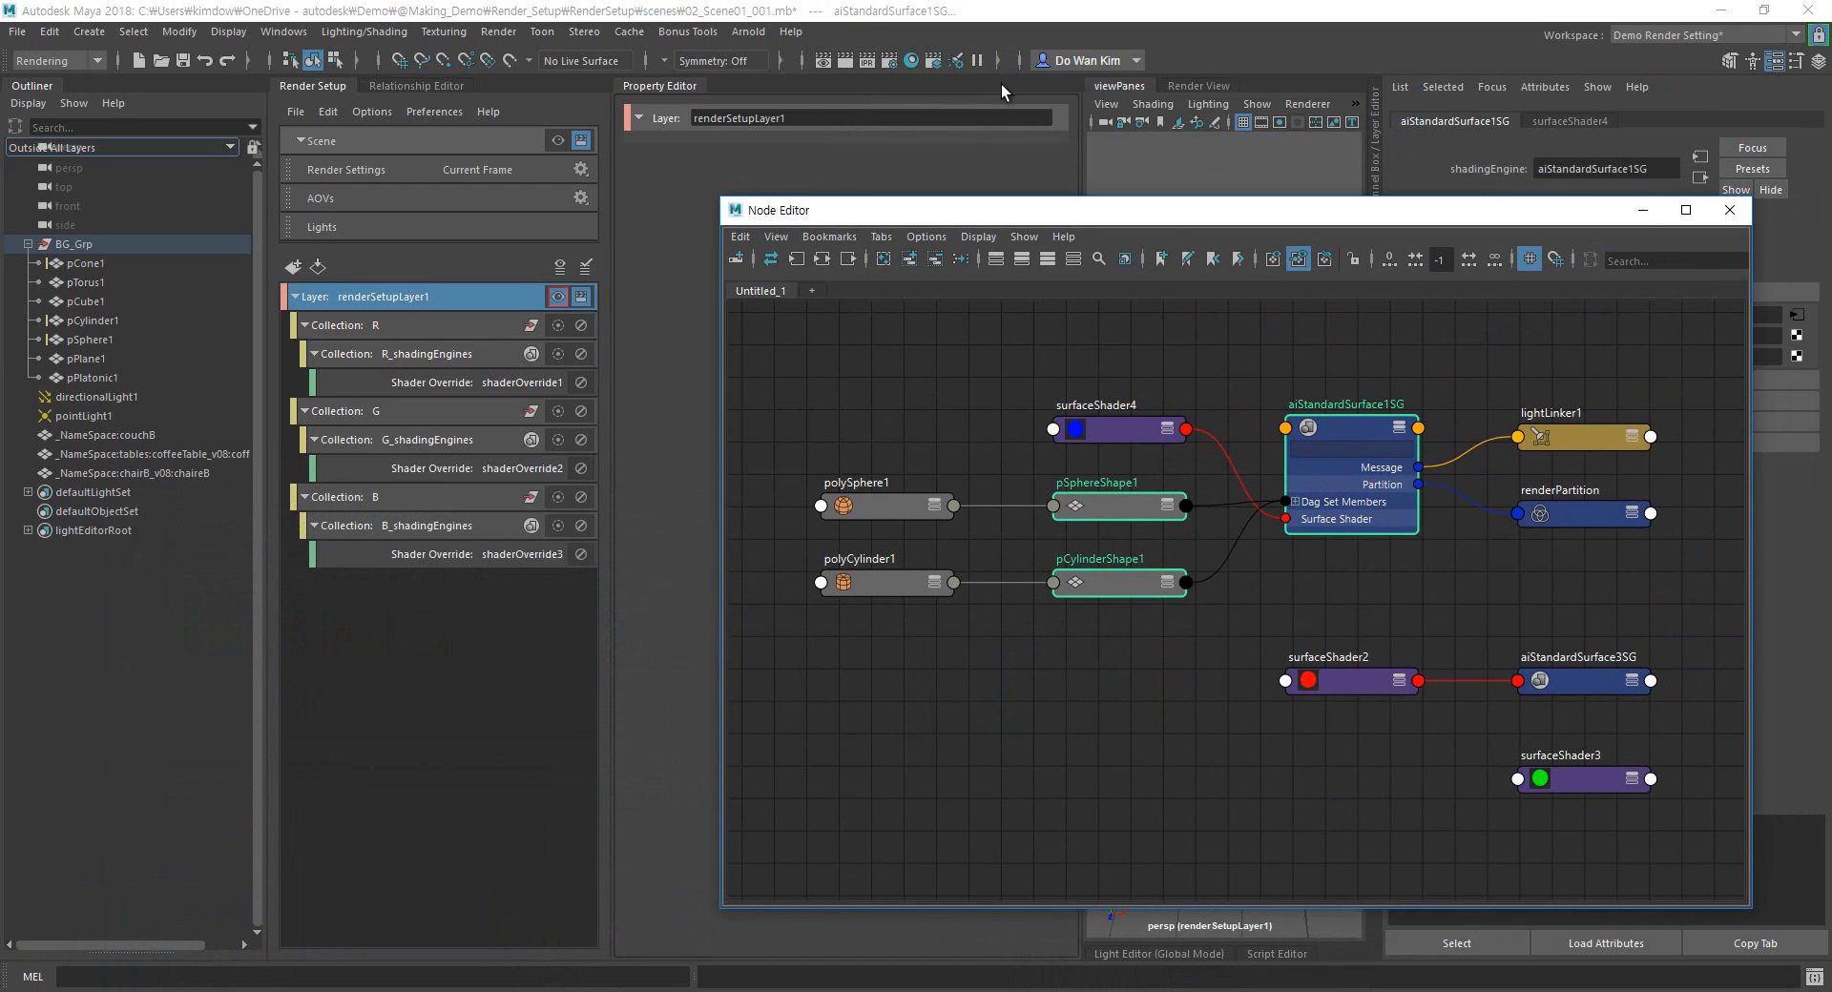
{"action": "left_click", "coordinate": [909, 60]}
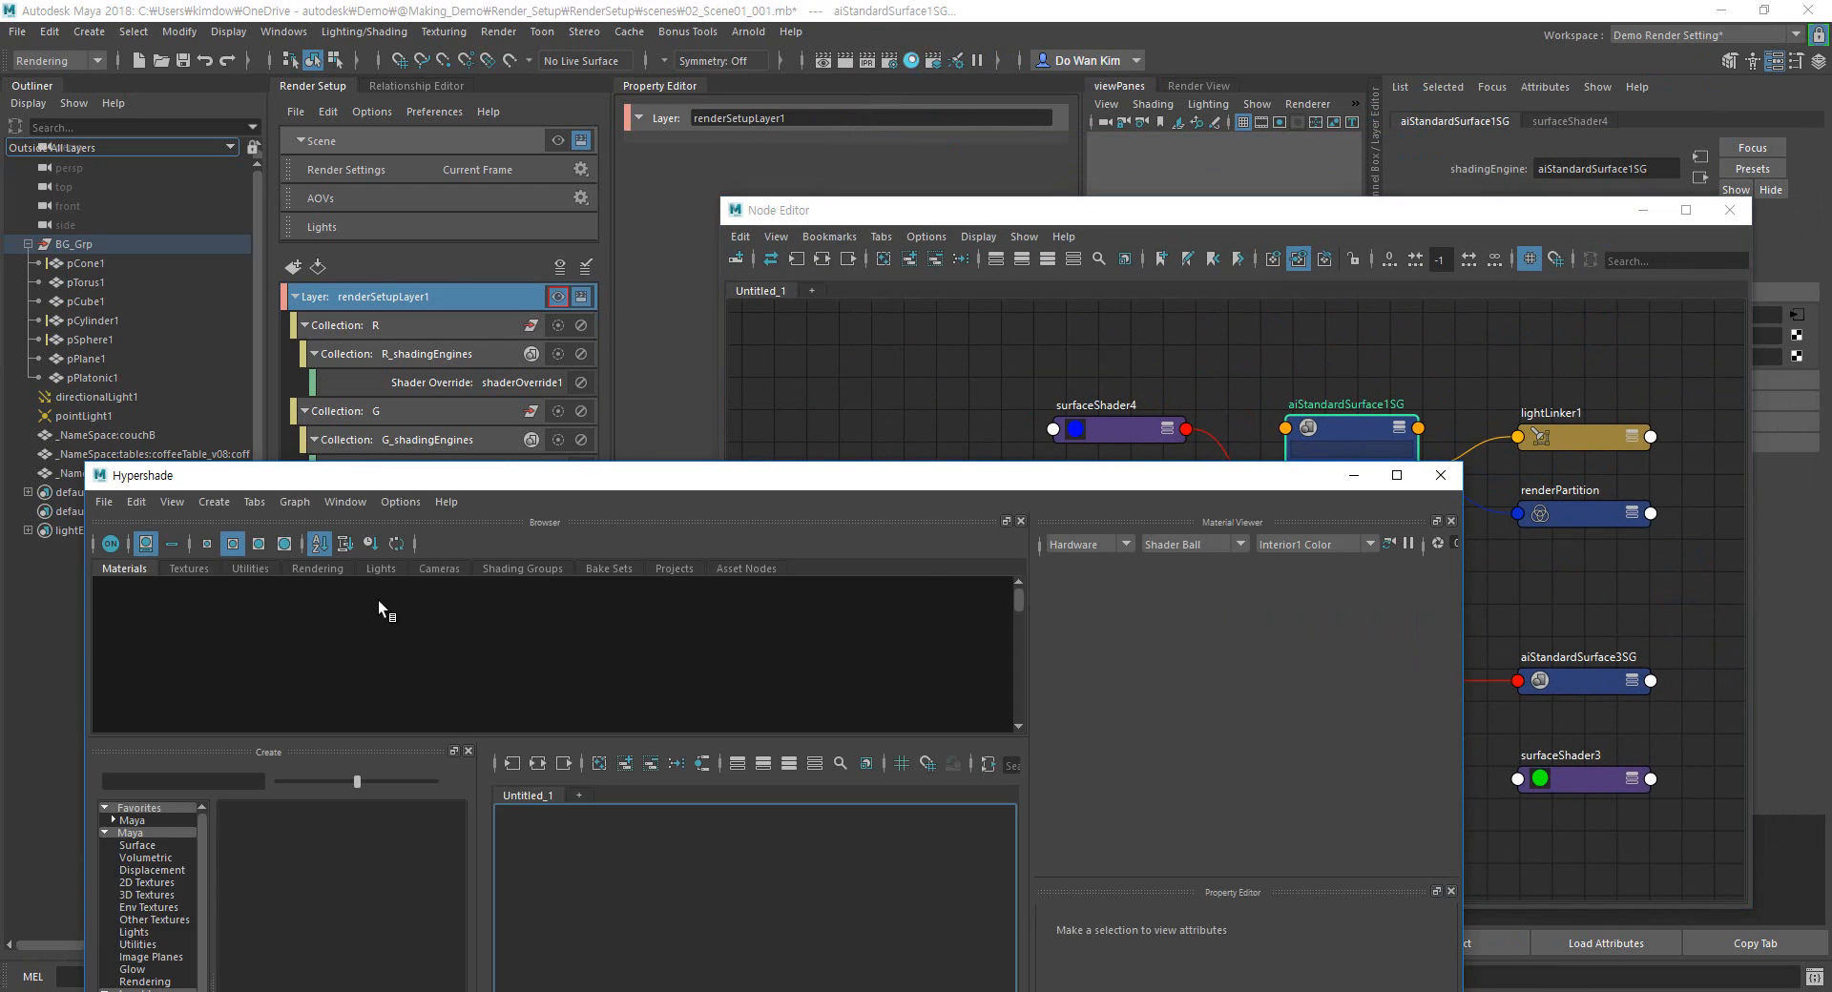
{"action": "left_click", "coordinate": [339, 638]}
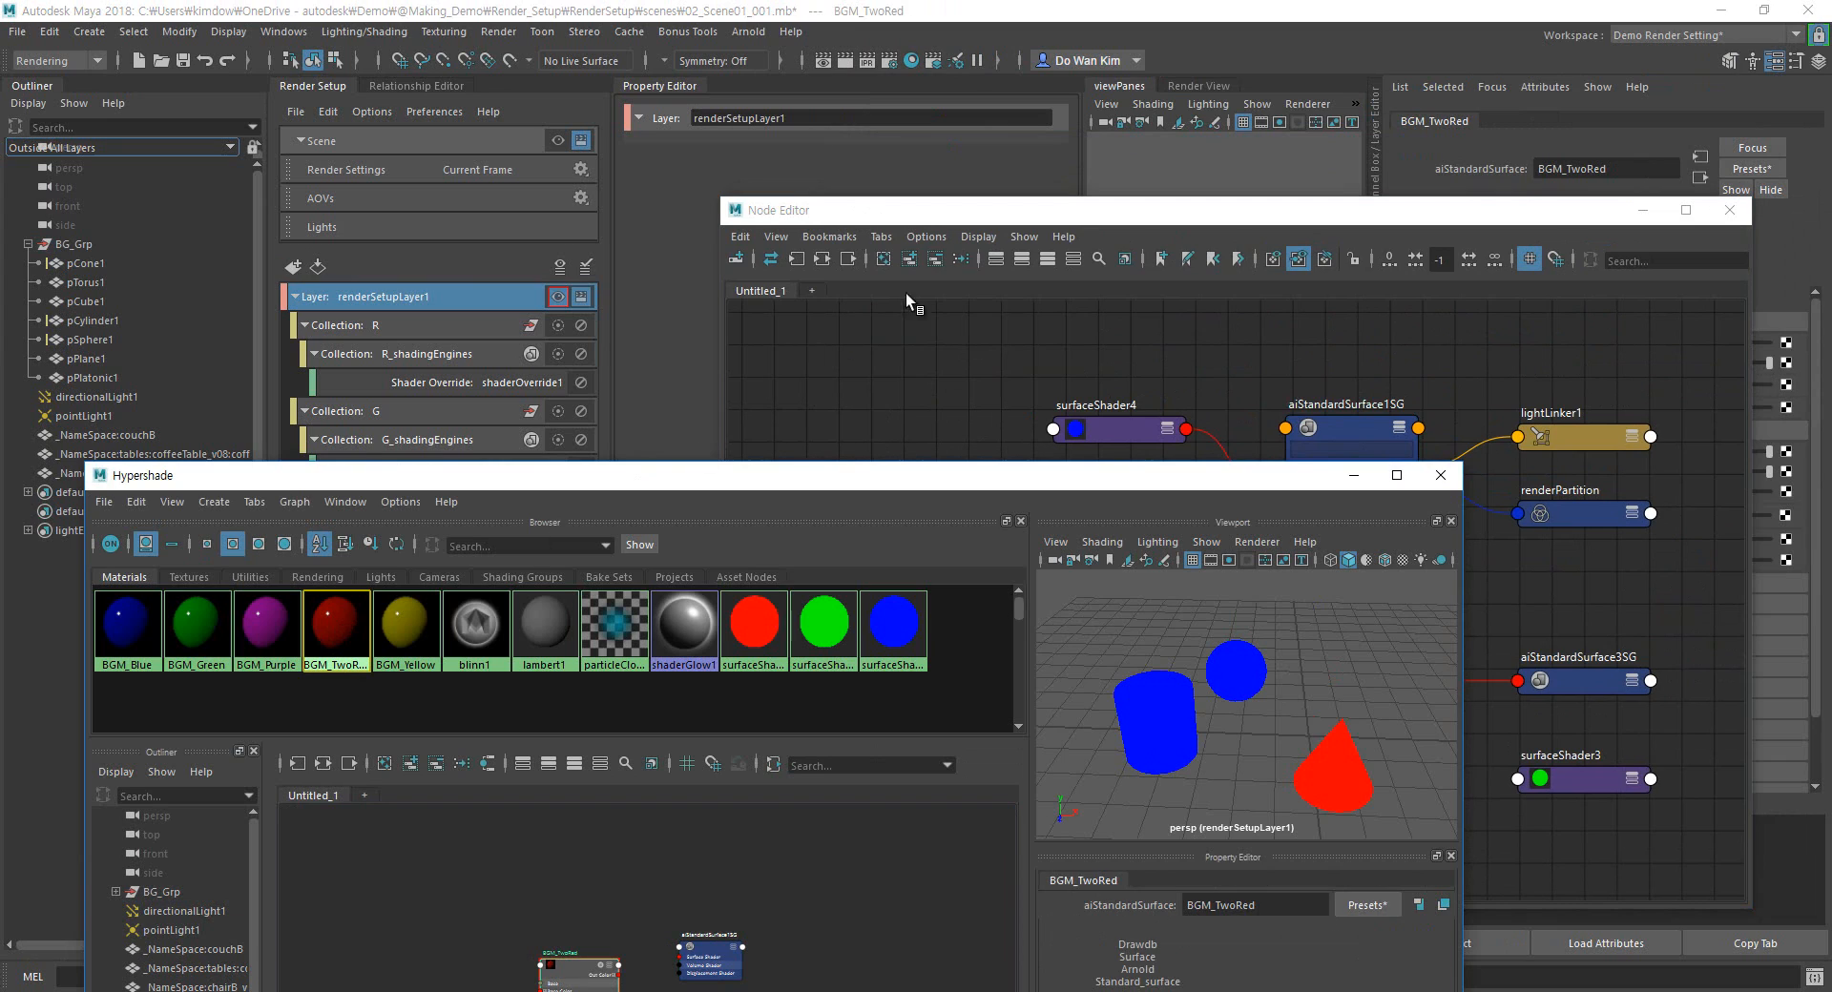
{"action": "left_click", "coordinate": [909, 258]}
{"action": "left_click_drag", "start_coordinate": [1021, 756], "coordinate": [1177, 675]}
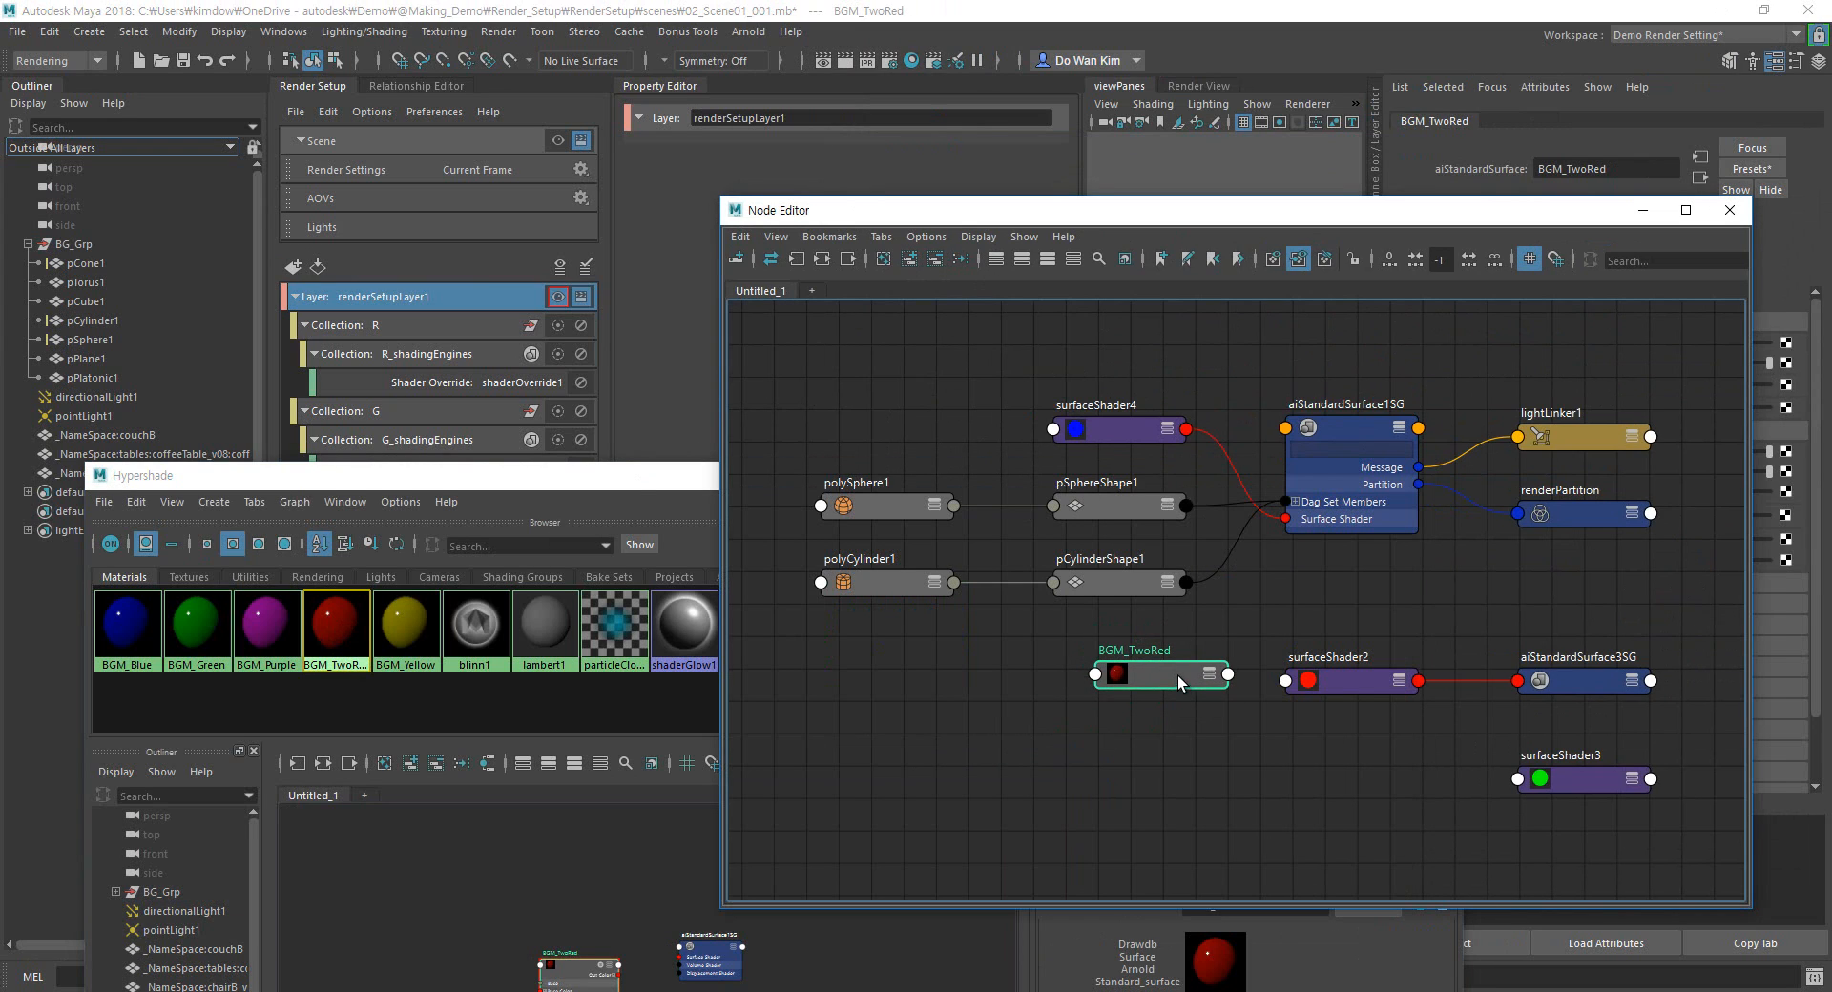
Switch renderSetupLayer1's visibility off, close the Hypershade, and make the layer visible again to compare the connections into aiStandardSurface1SG.
{"action": "left_click", "coordinate": [557, 297]}
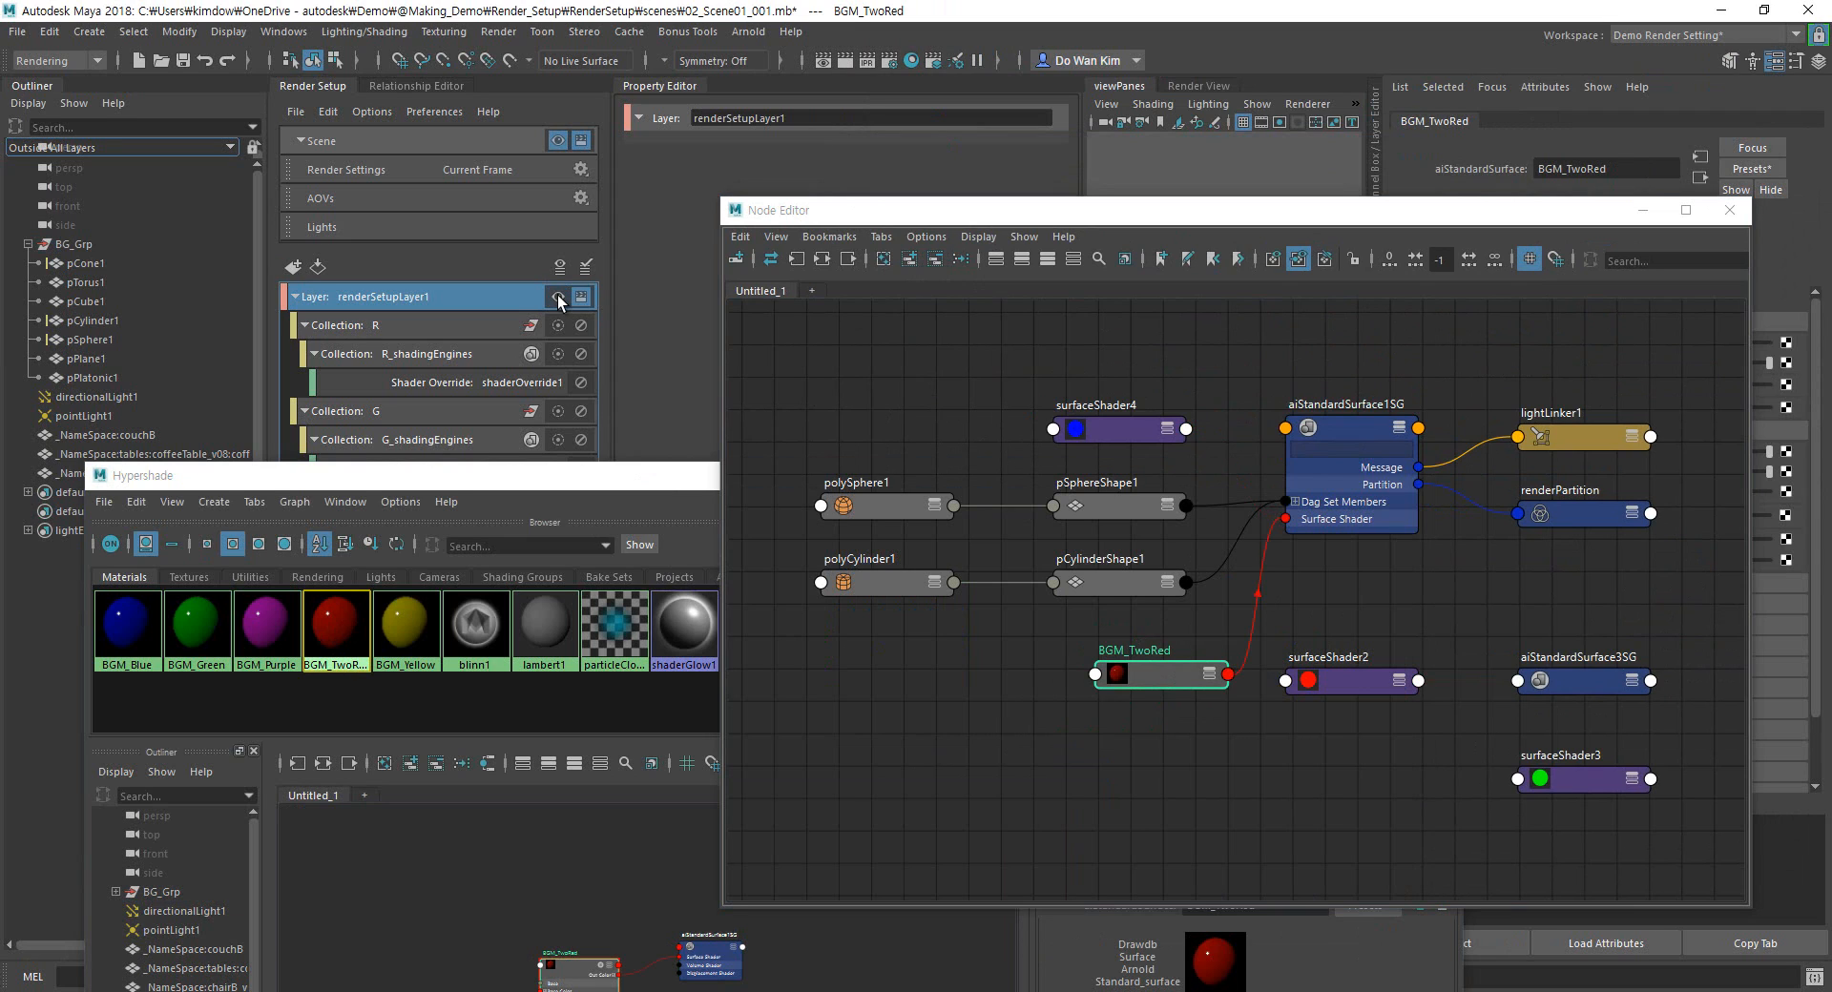
{"action": "left_click_drag", "start_coordinate": [1044, 217], "coordinate": [979, 126]}
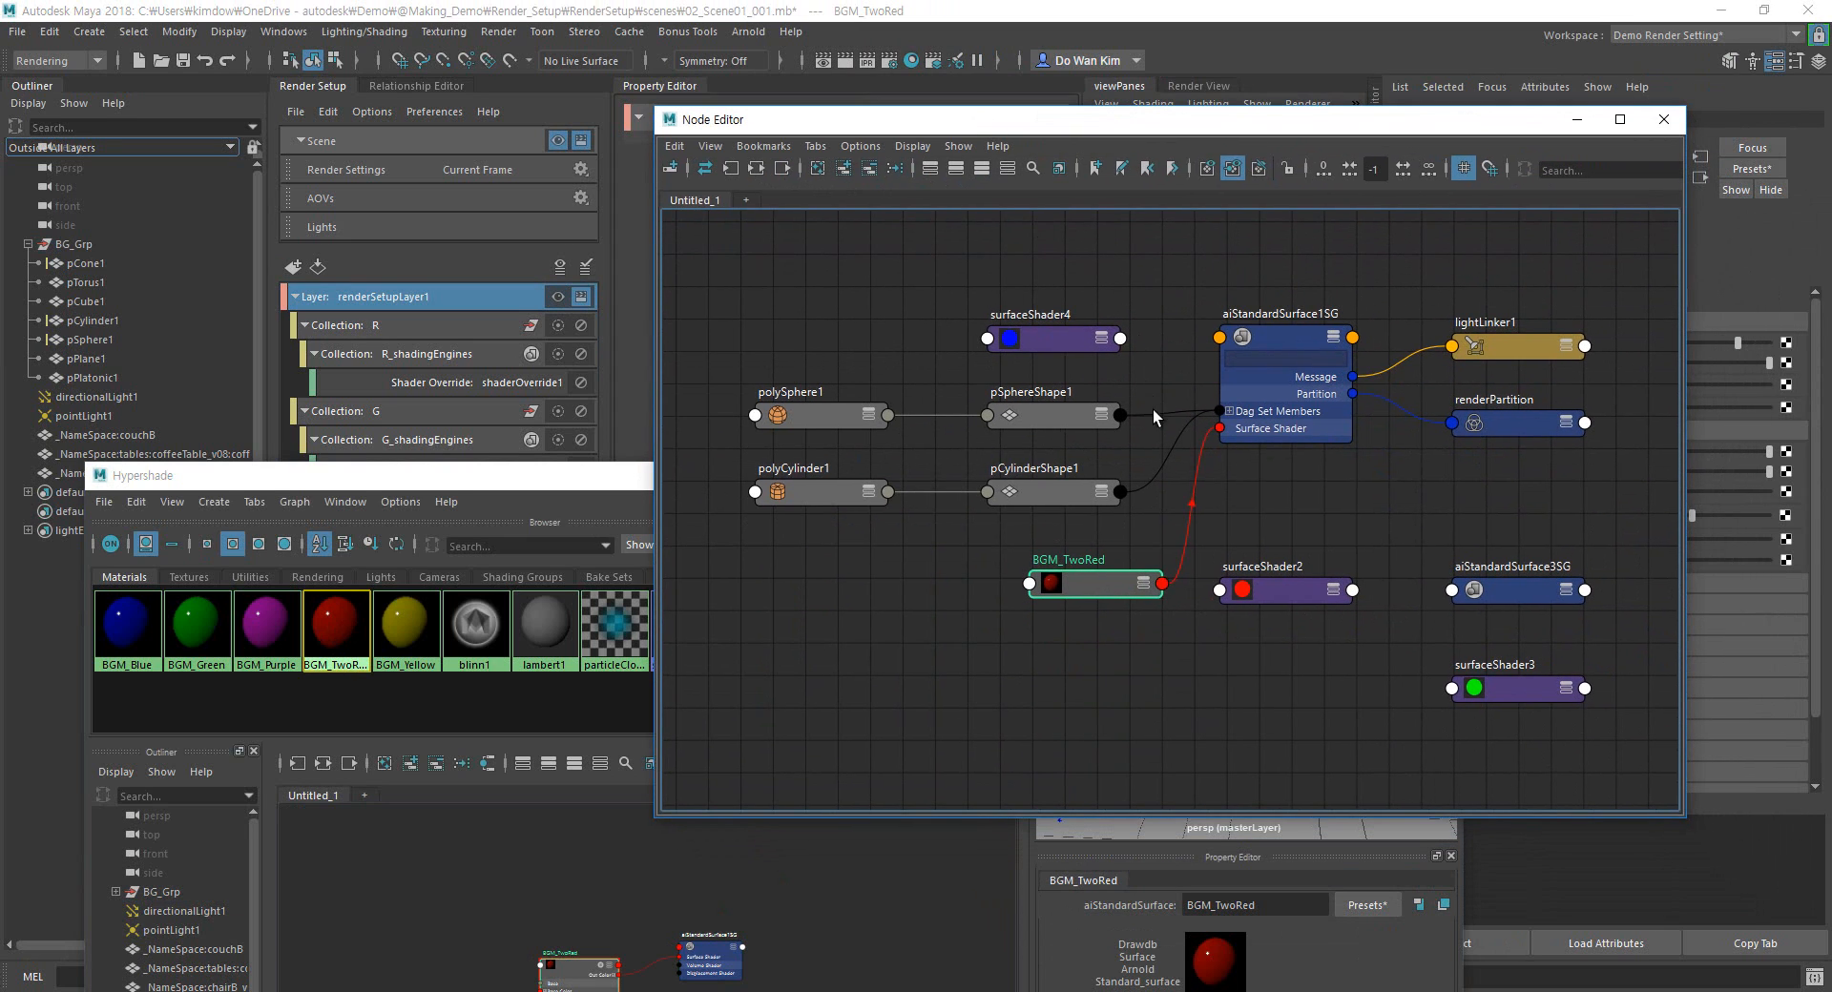
{"action": "left_click", "coordinate": [593, 479]}
{"action": "left_click", "coordinate": [1441, 475]}
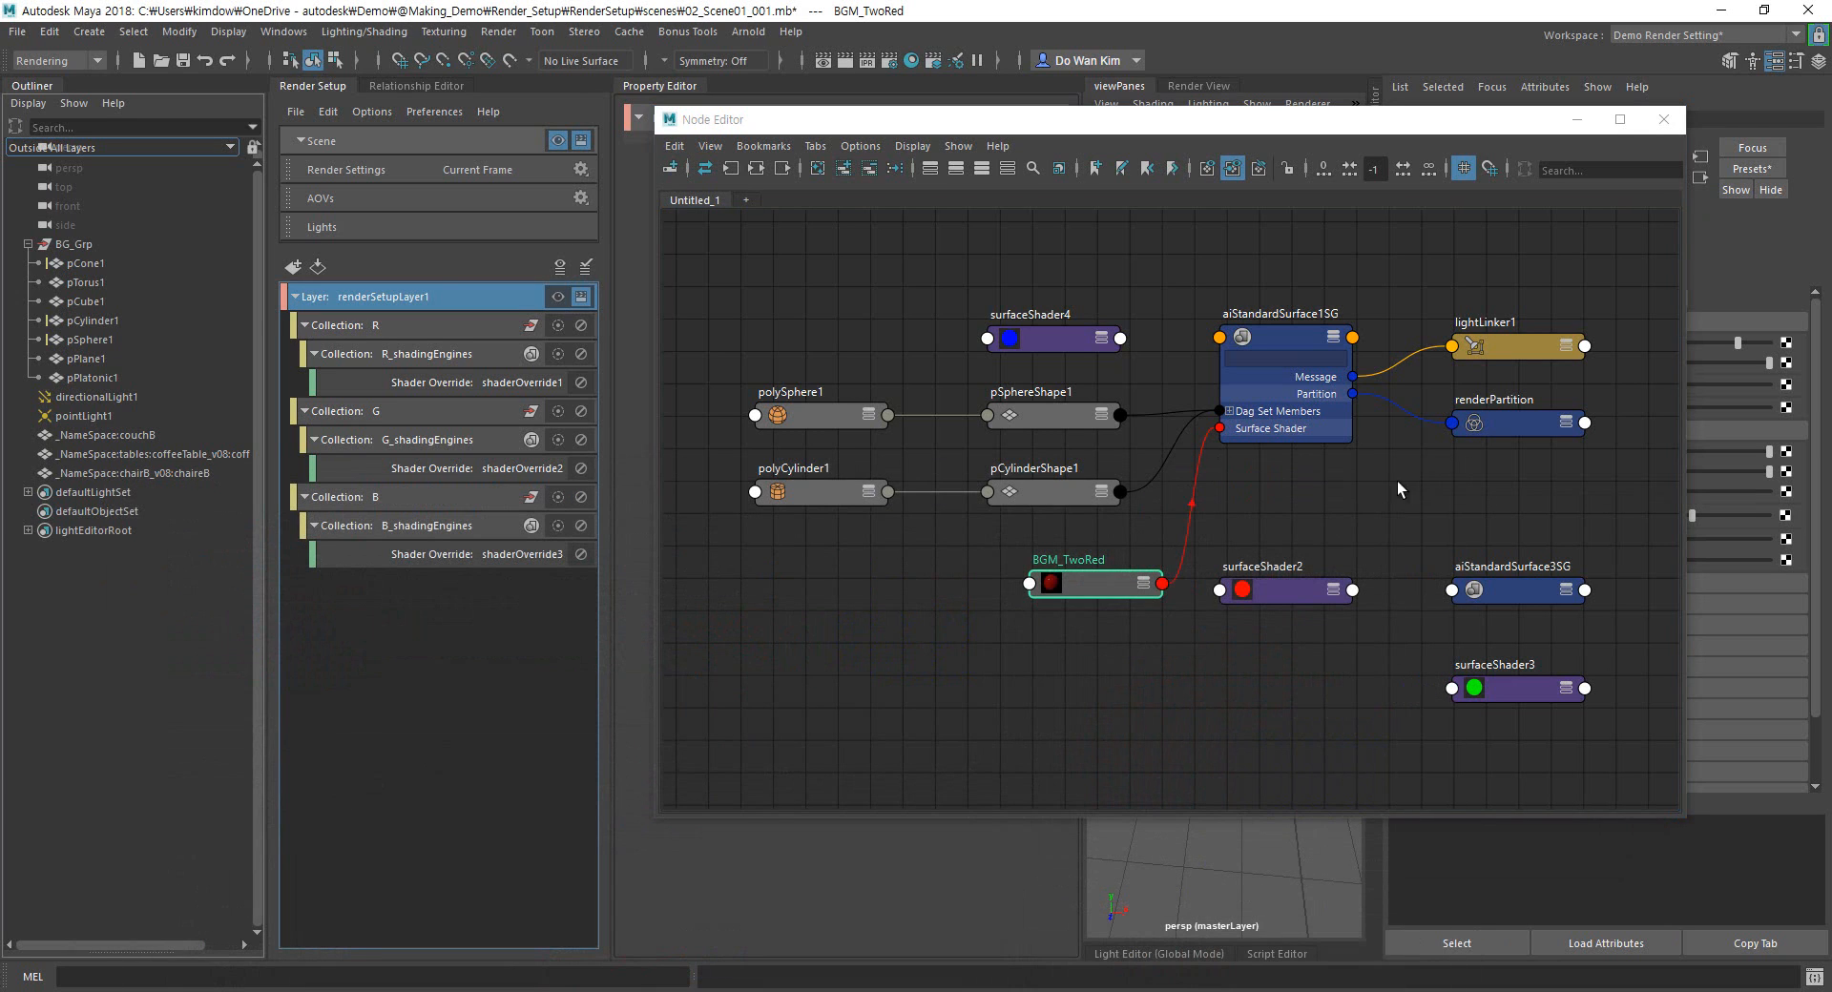
{"action": "left_click", "coordinate": [558, 297]}
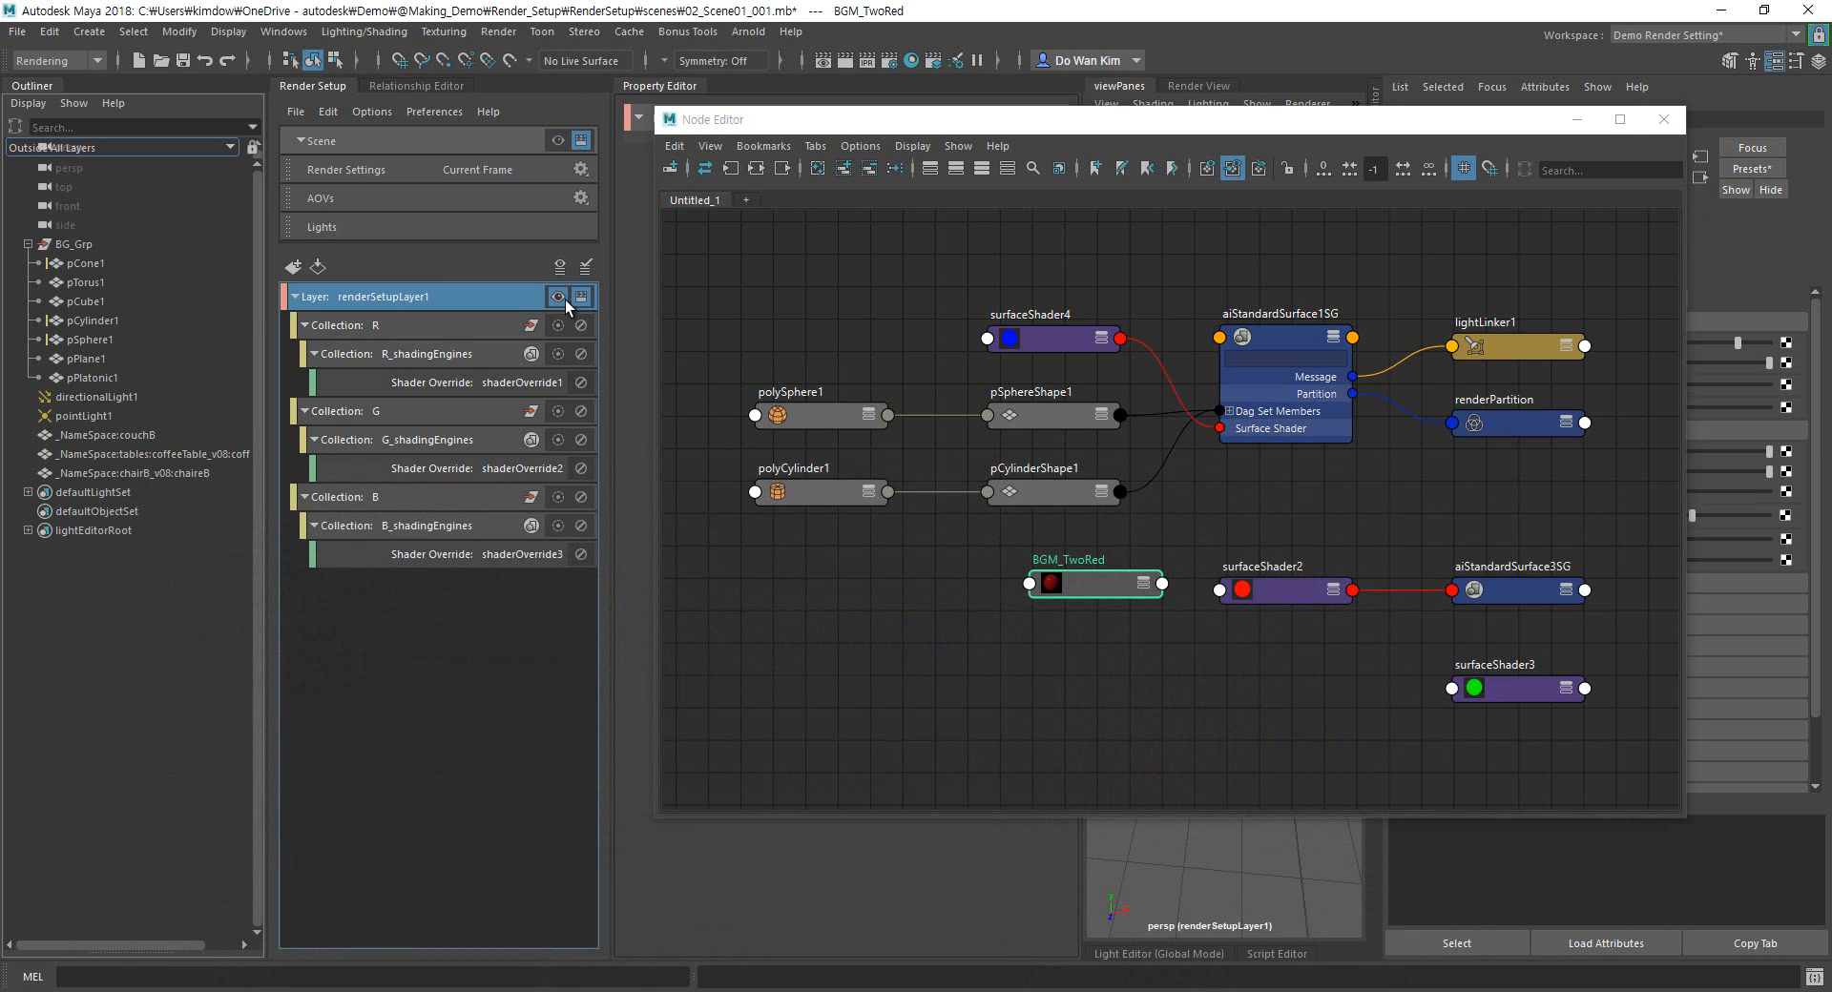
Disable shaderOverride3, move the surfaceShader3 node above surfaceShader4 in the graph, and re-enable the override to compare connections.
{"action": "left_click", "coordinate": [580, 555]}
{"action": "left_click_drag", "start_coordinate": [1515, 691], "coordinate": [1044, 271]}
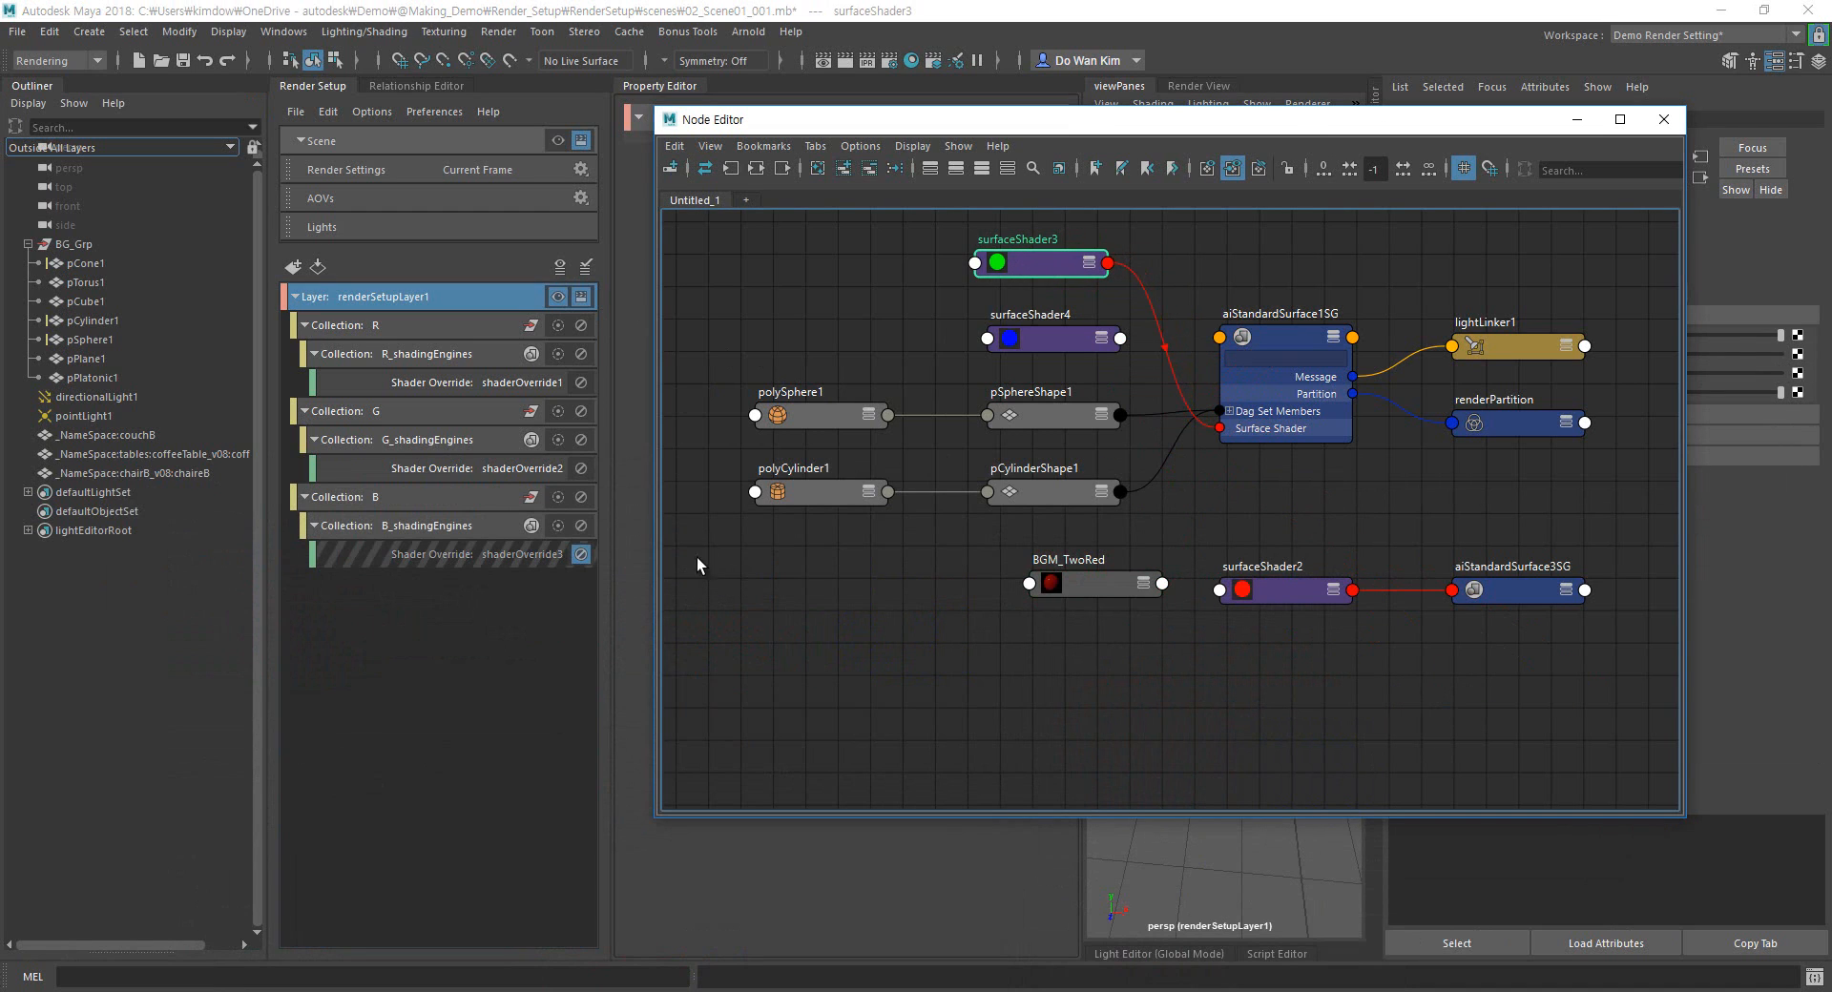
{"action": "left_click", "coordinate": [580, 555]}
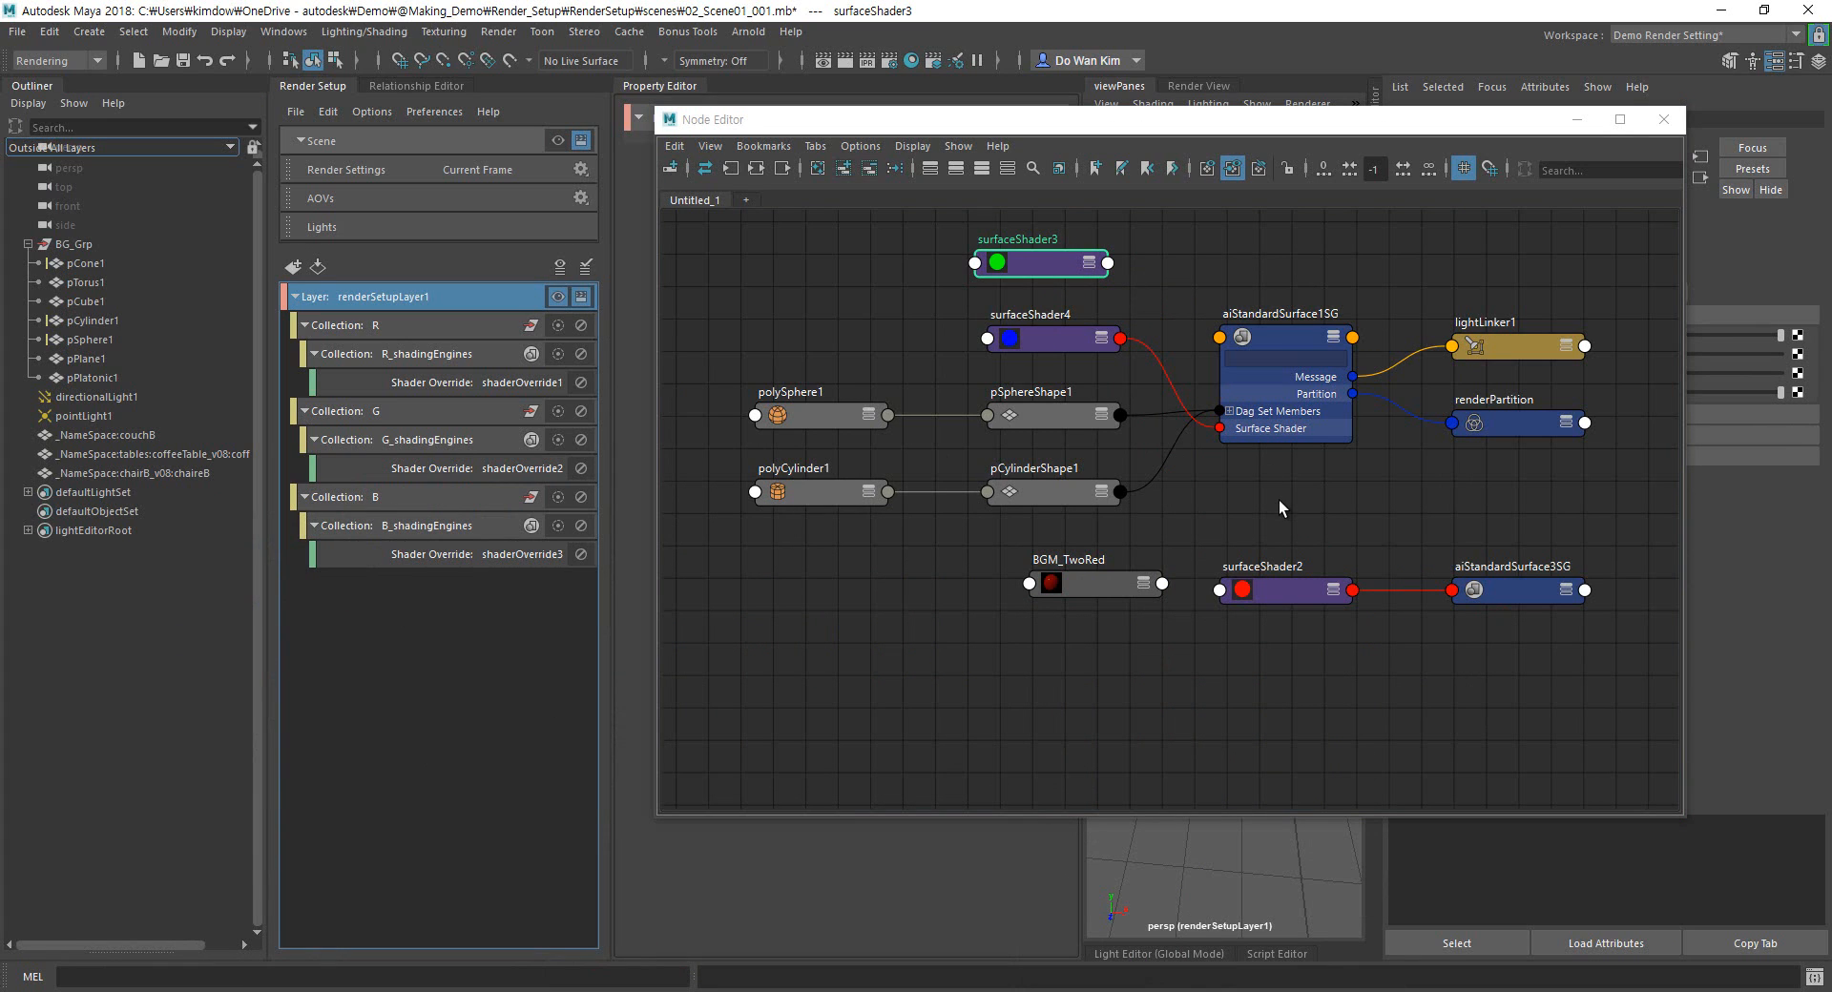
Move the Node Editor aside to uncover the Property Editor, and inspect the G_shadingEngines and B_shadingEngines collections.
{"action": "double_click", "coordinate": [380, 444]}
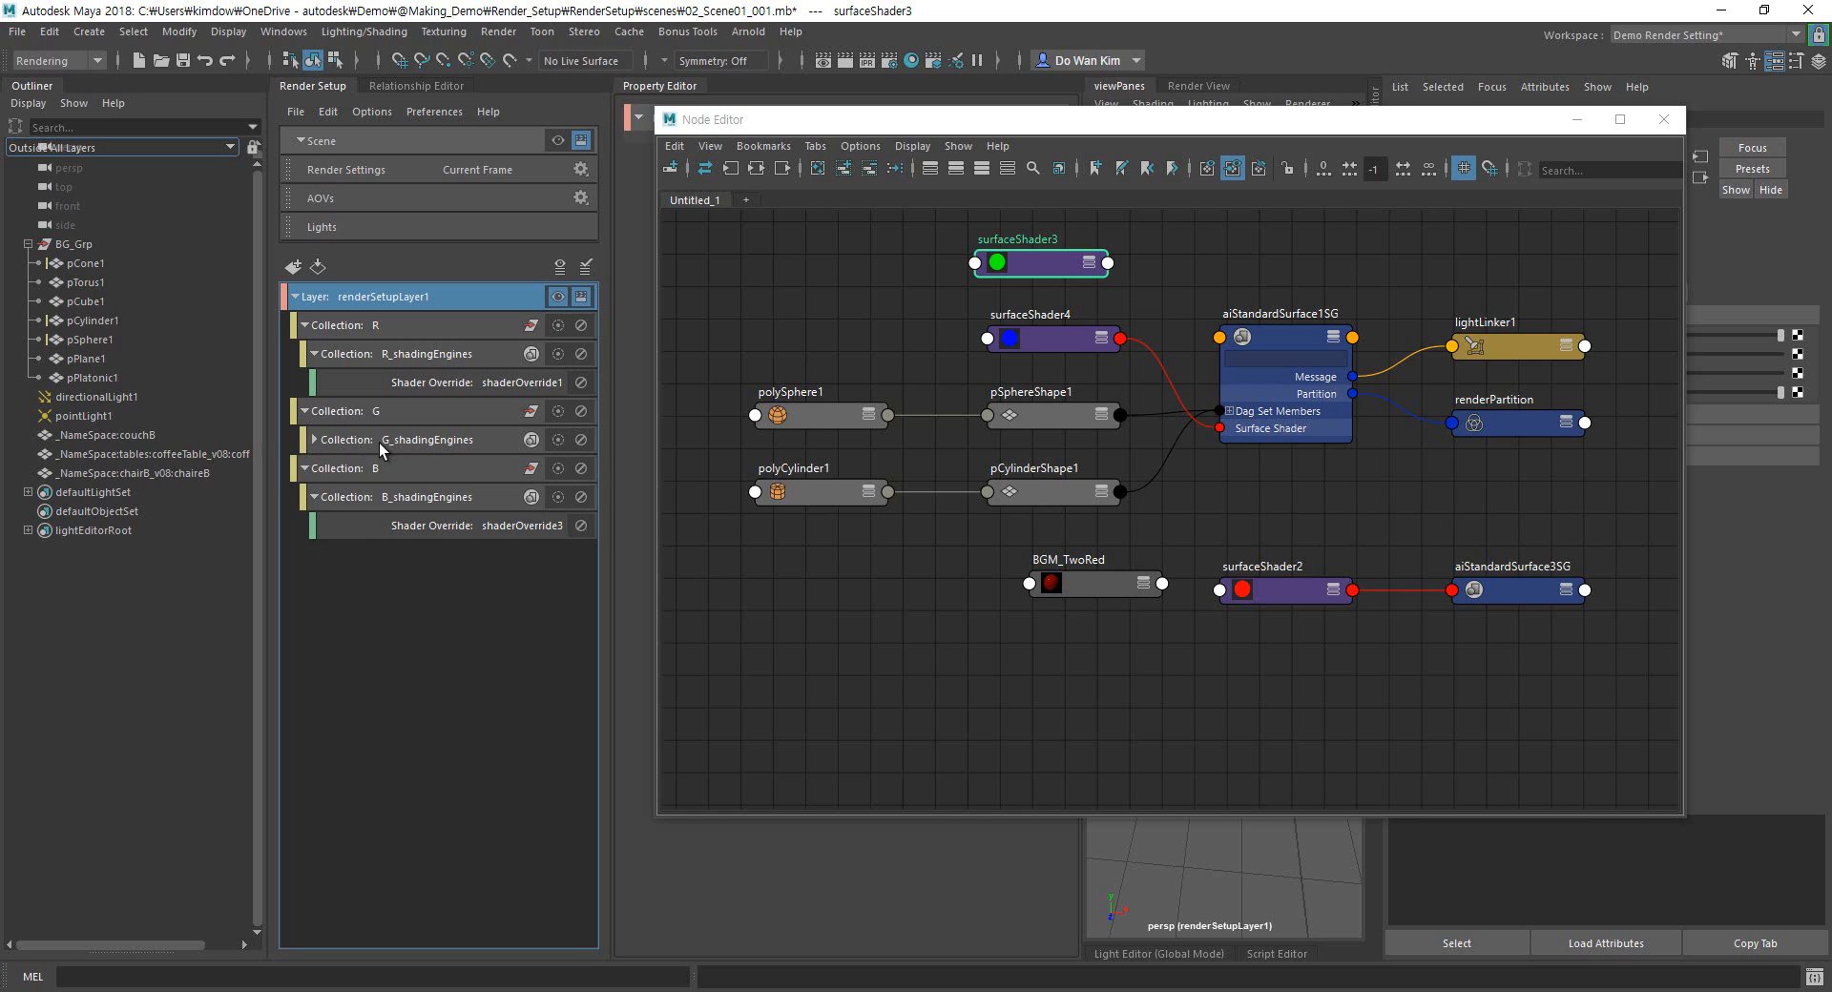
{"action": "double_click", "coordinate": [380, 447]}
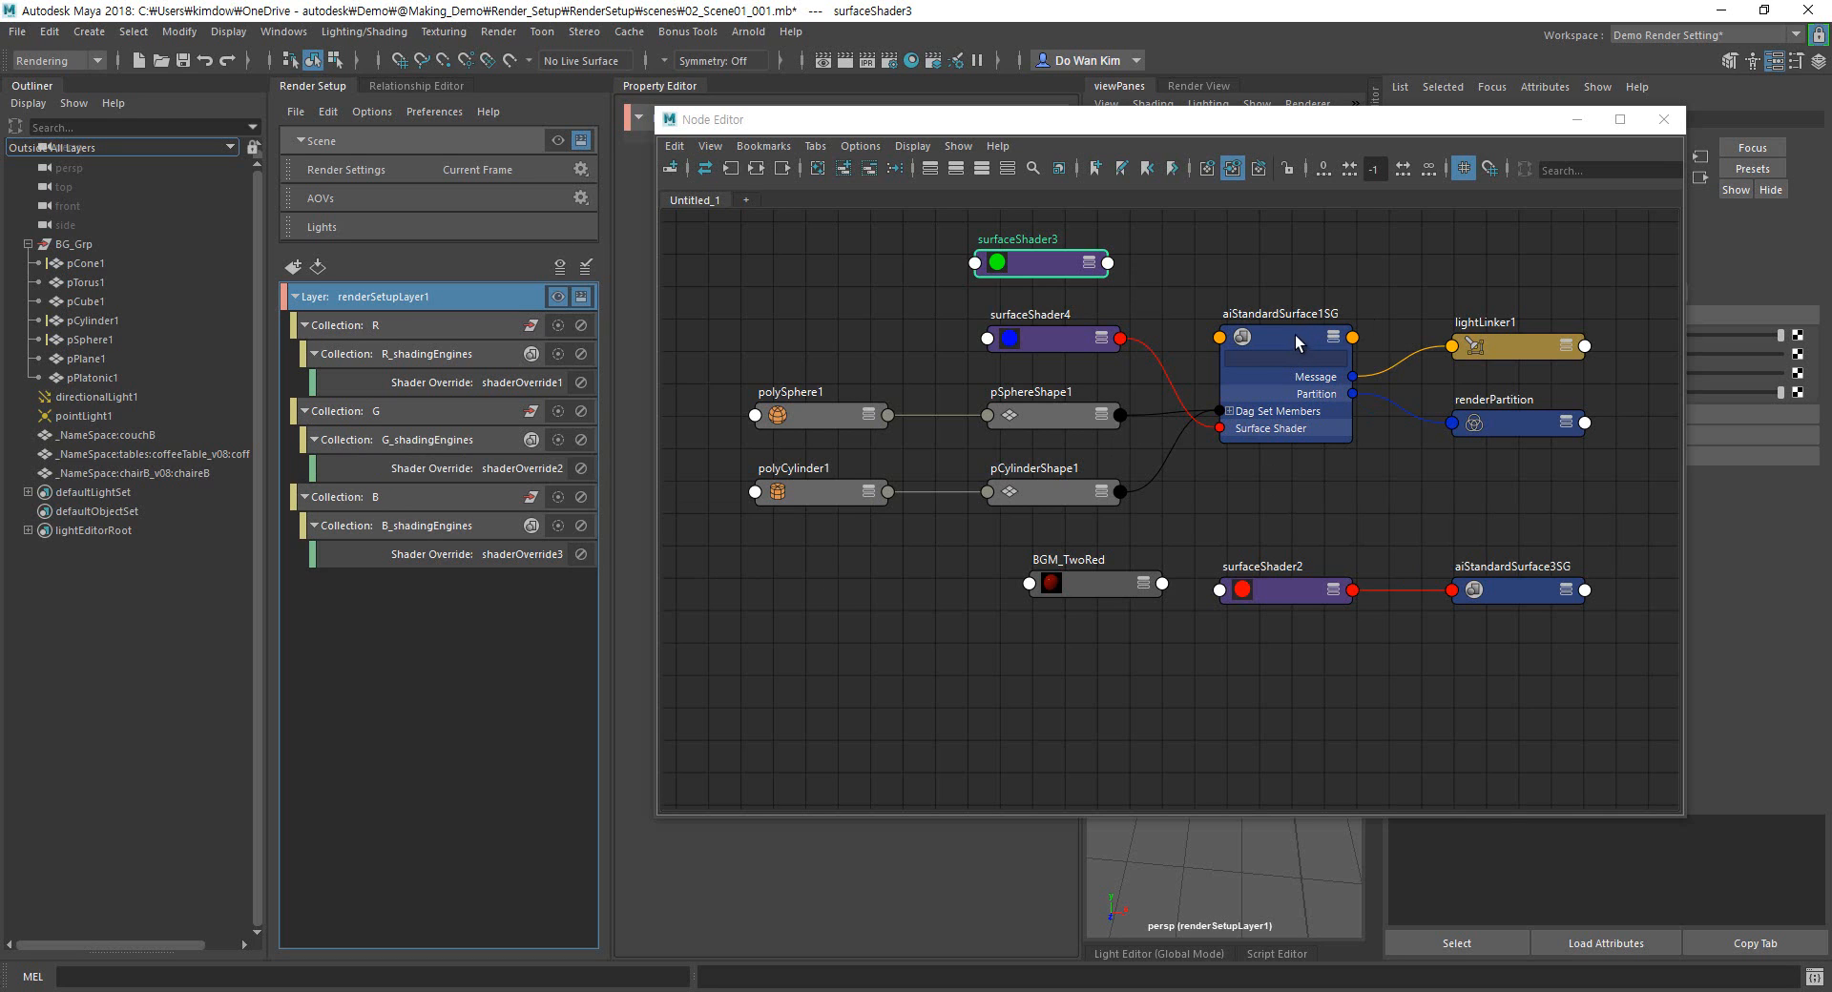
{"action": "left_click", "coordinate": [486, 449]}
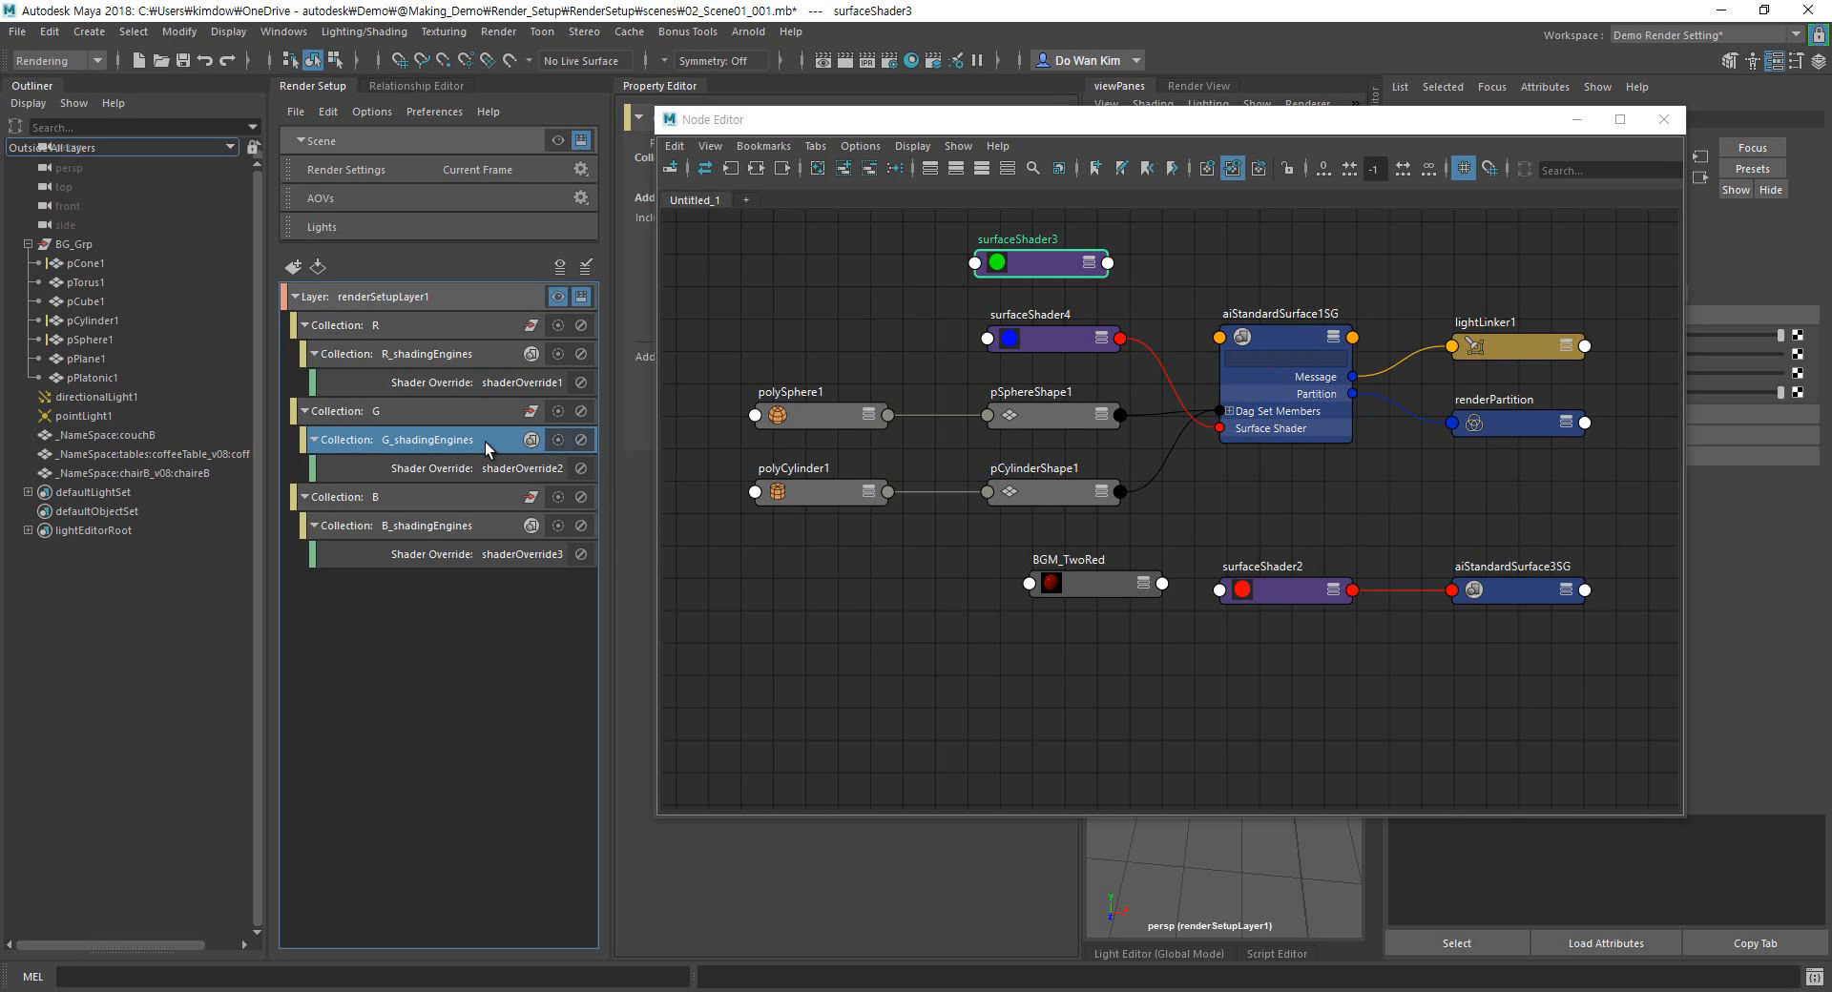
{"action": "left_click_drag", "start_coordinate": [800, 134], "coordinate": [891, 189]}
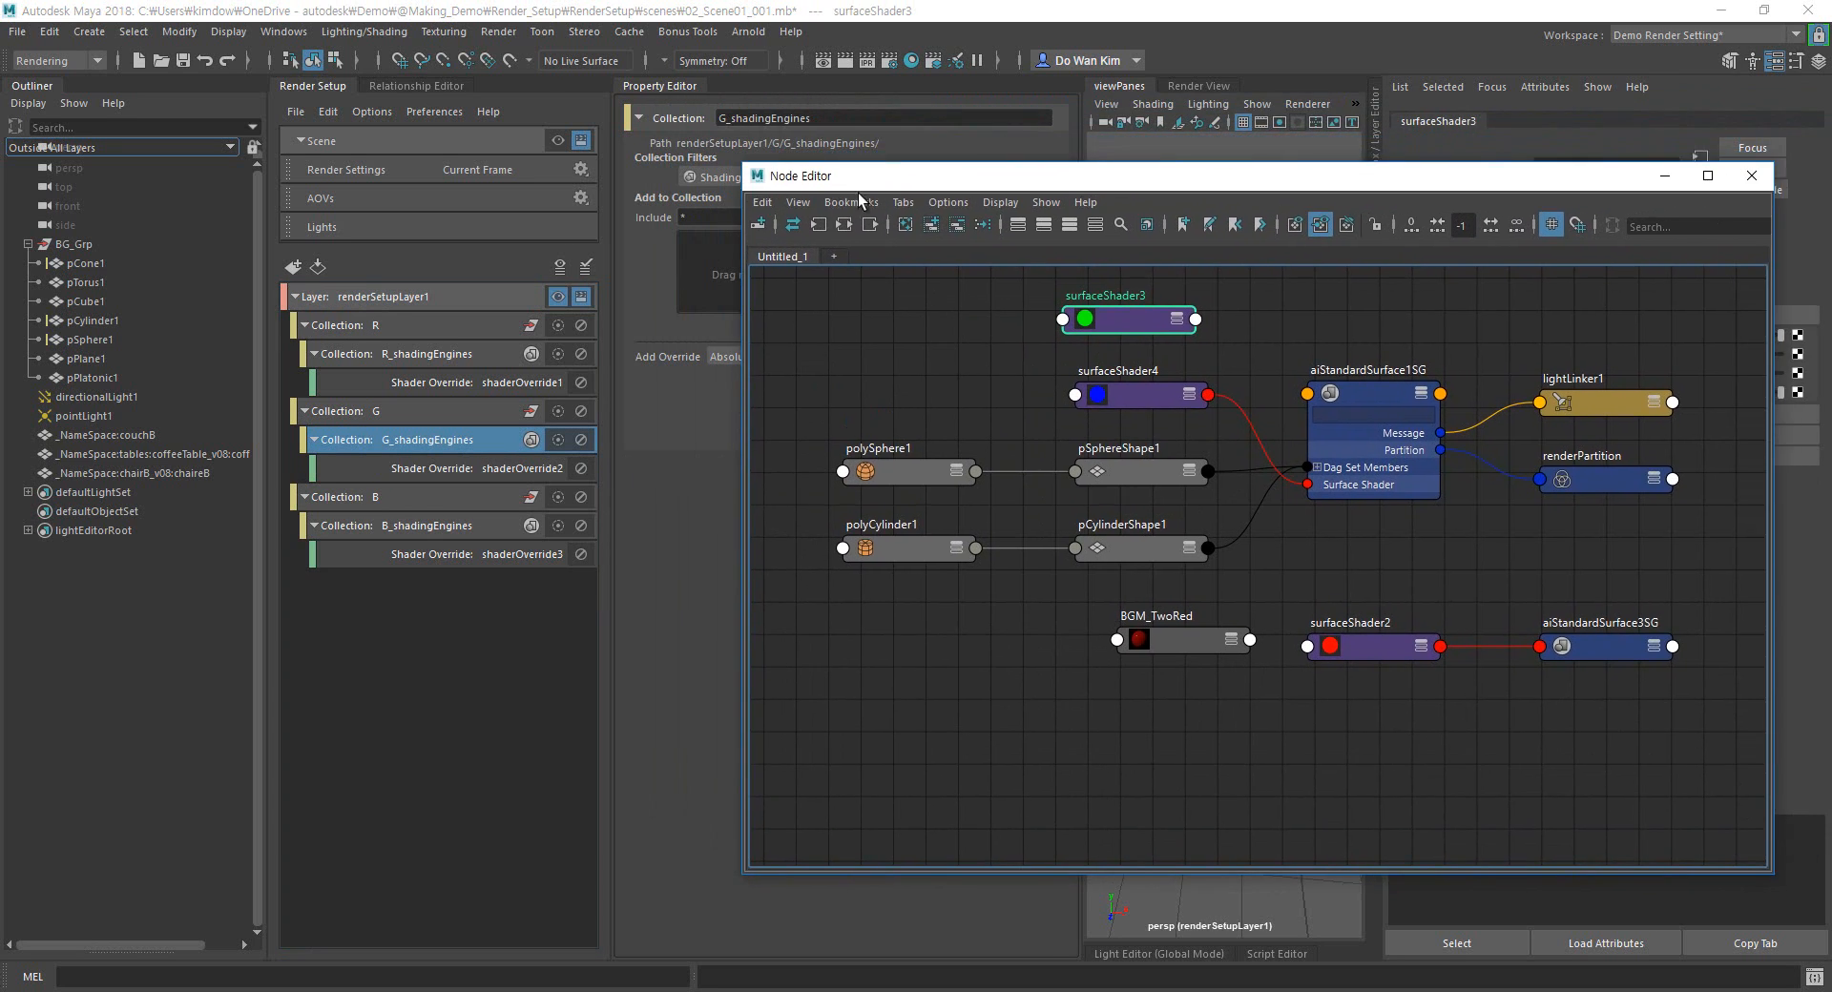
{"action": "left_click", "coordinate": [458, 530]}
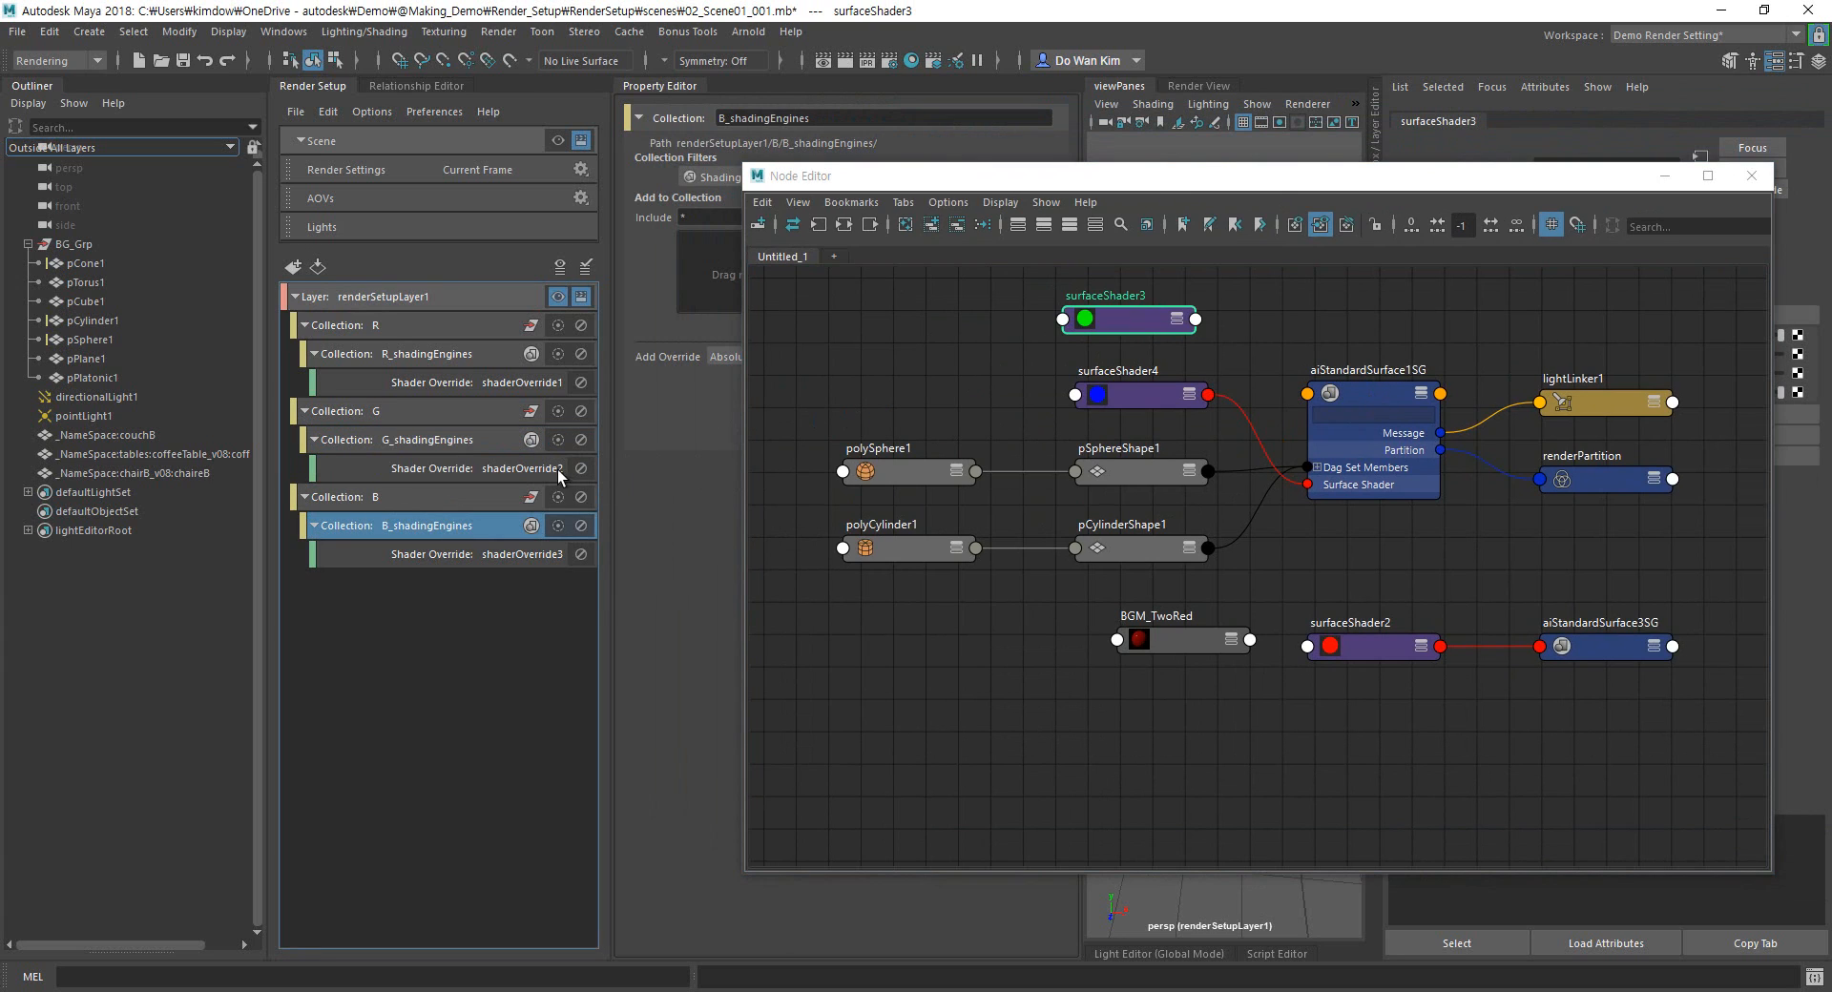
{"action": "left_click", "coordinate": [469, 445]}
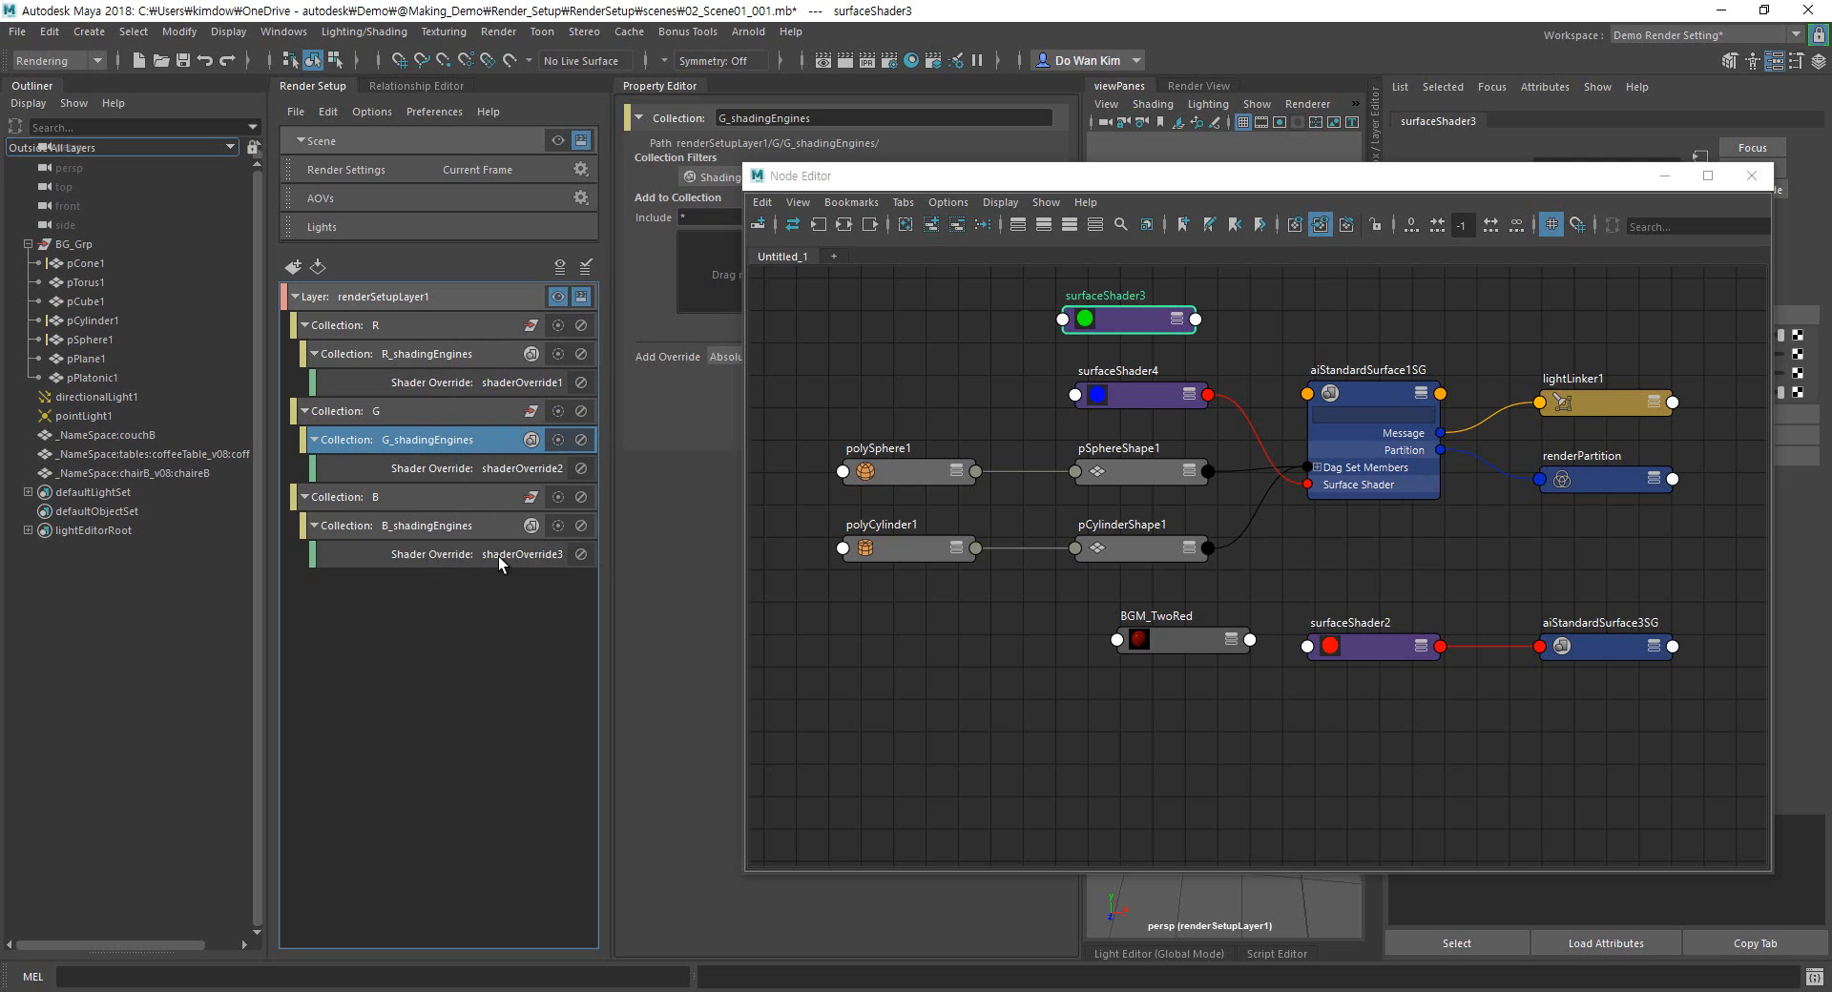
Compare shaderOverride2 with shaderOverride3, alternating with their parent shading engine collections, against the connections into aiStandardSurface1SG.
{"action": "left_click", "coordinate": [536, 471]}
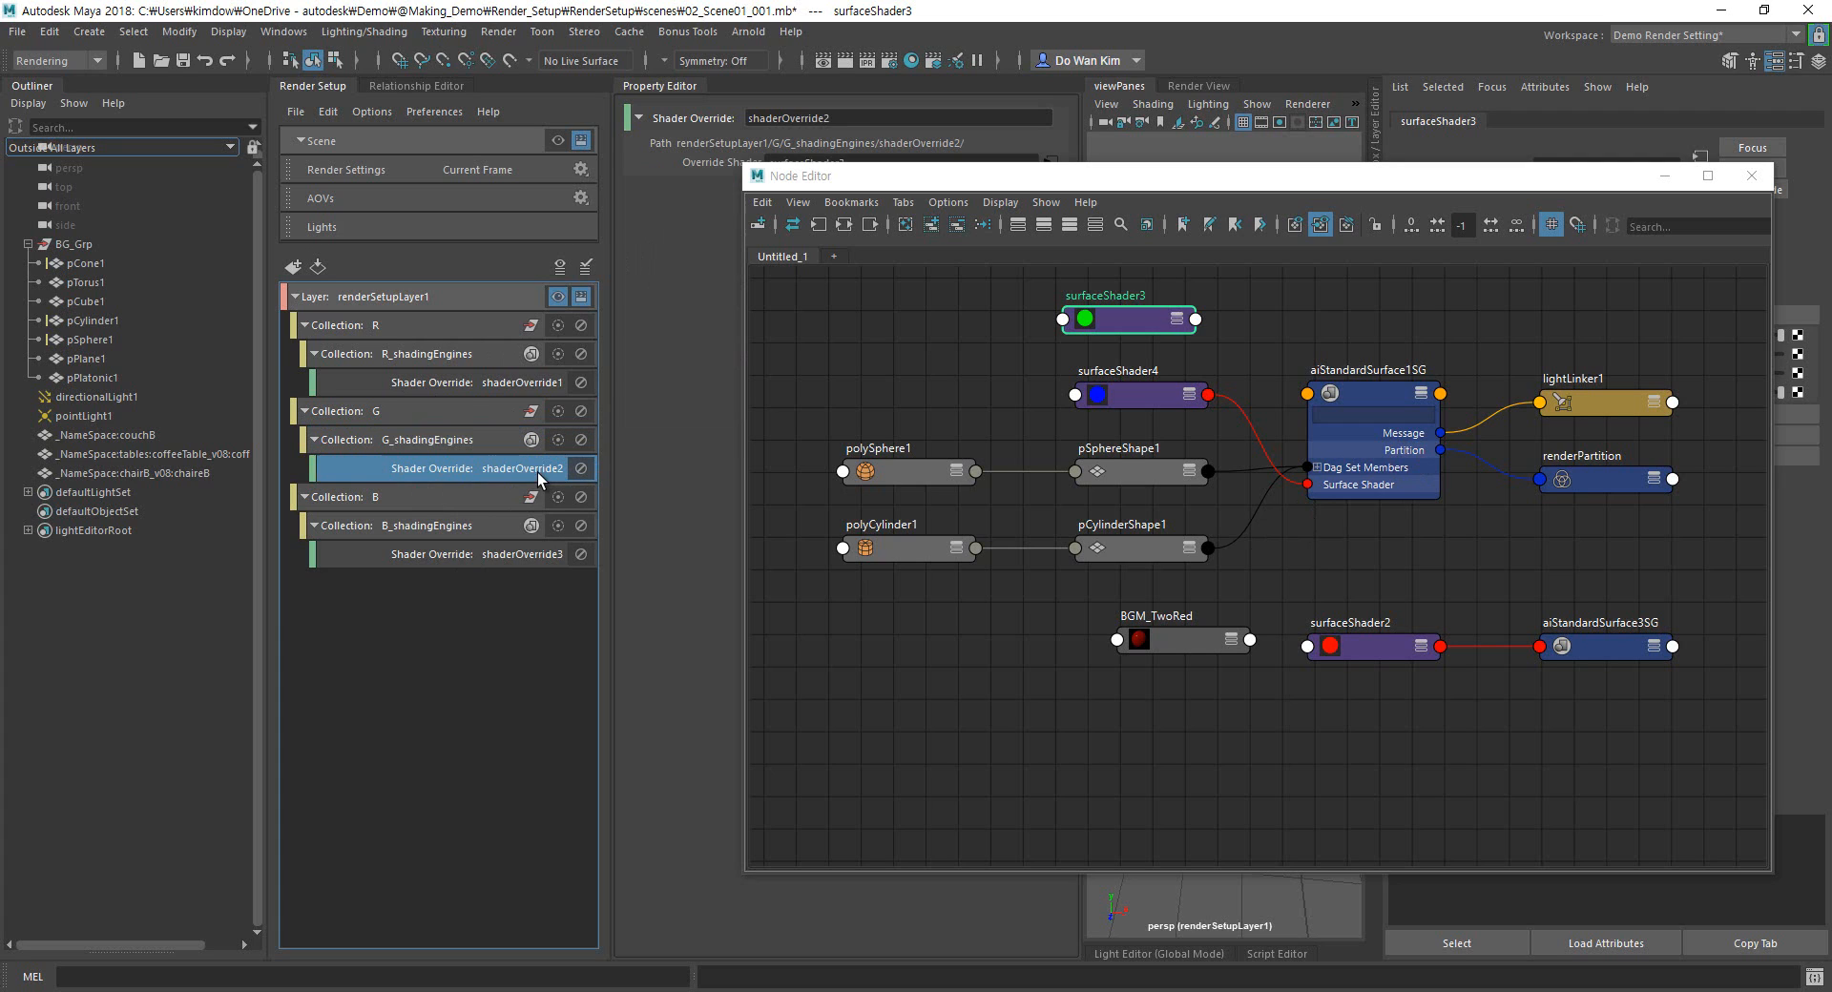
{"action": "left_click", "coordinate": [515, 555]}
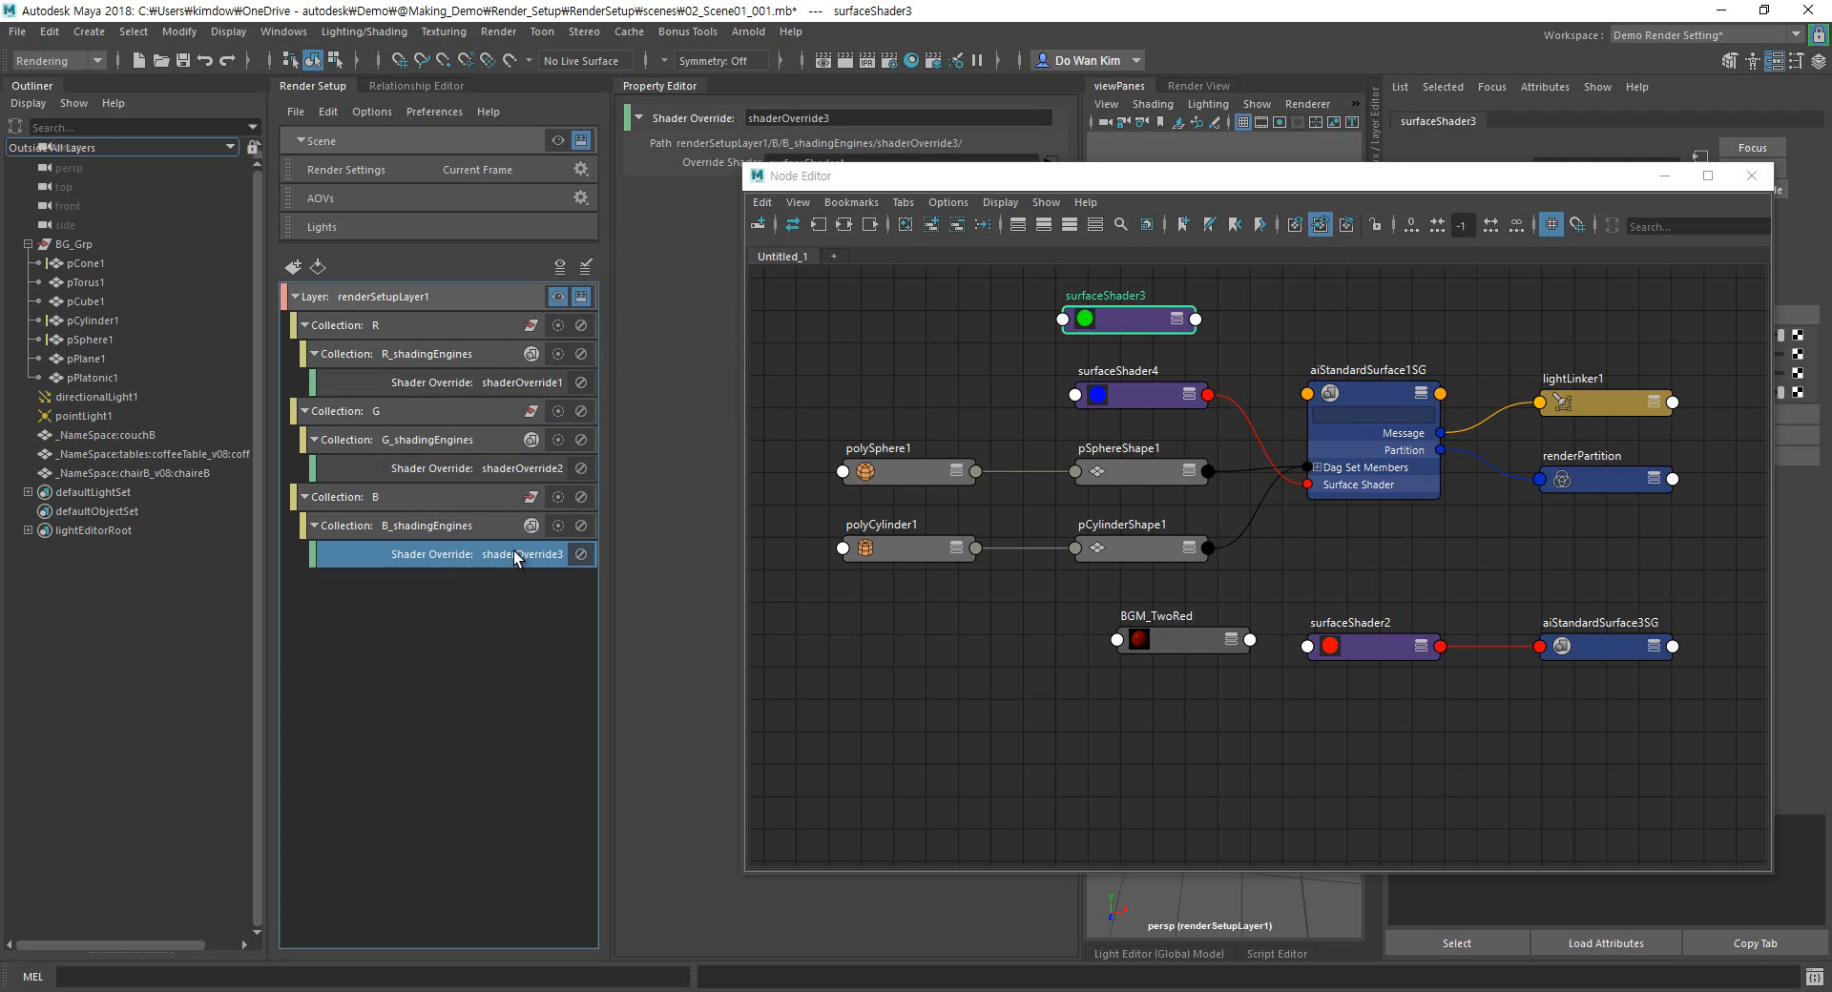
{"action": "left_click", "coordinate": [465, 445]}
{"action": "left_click", "coordinate": [466, 528]}
{"action": "left_click", "coordinate": [474, 445]}
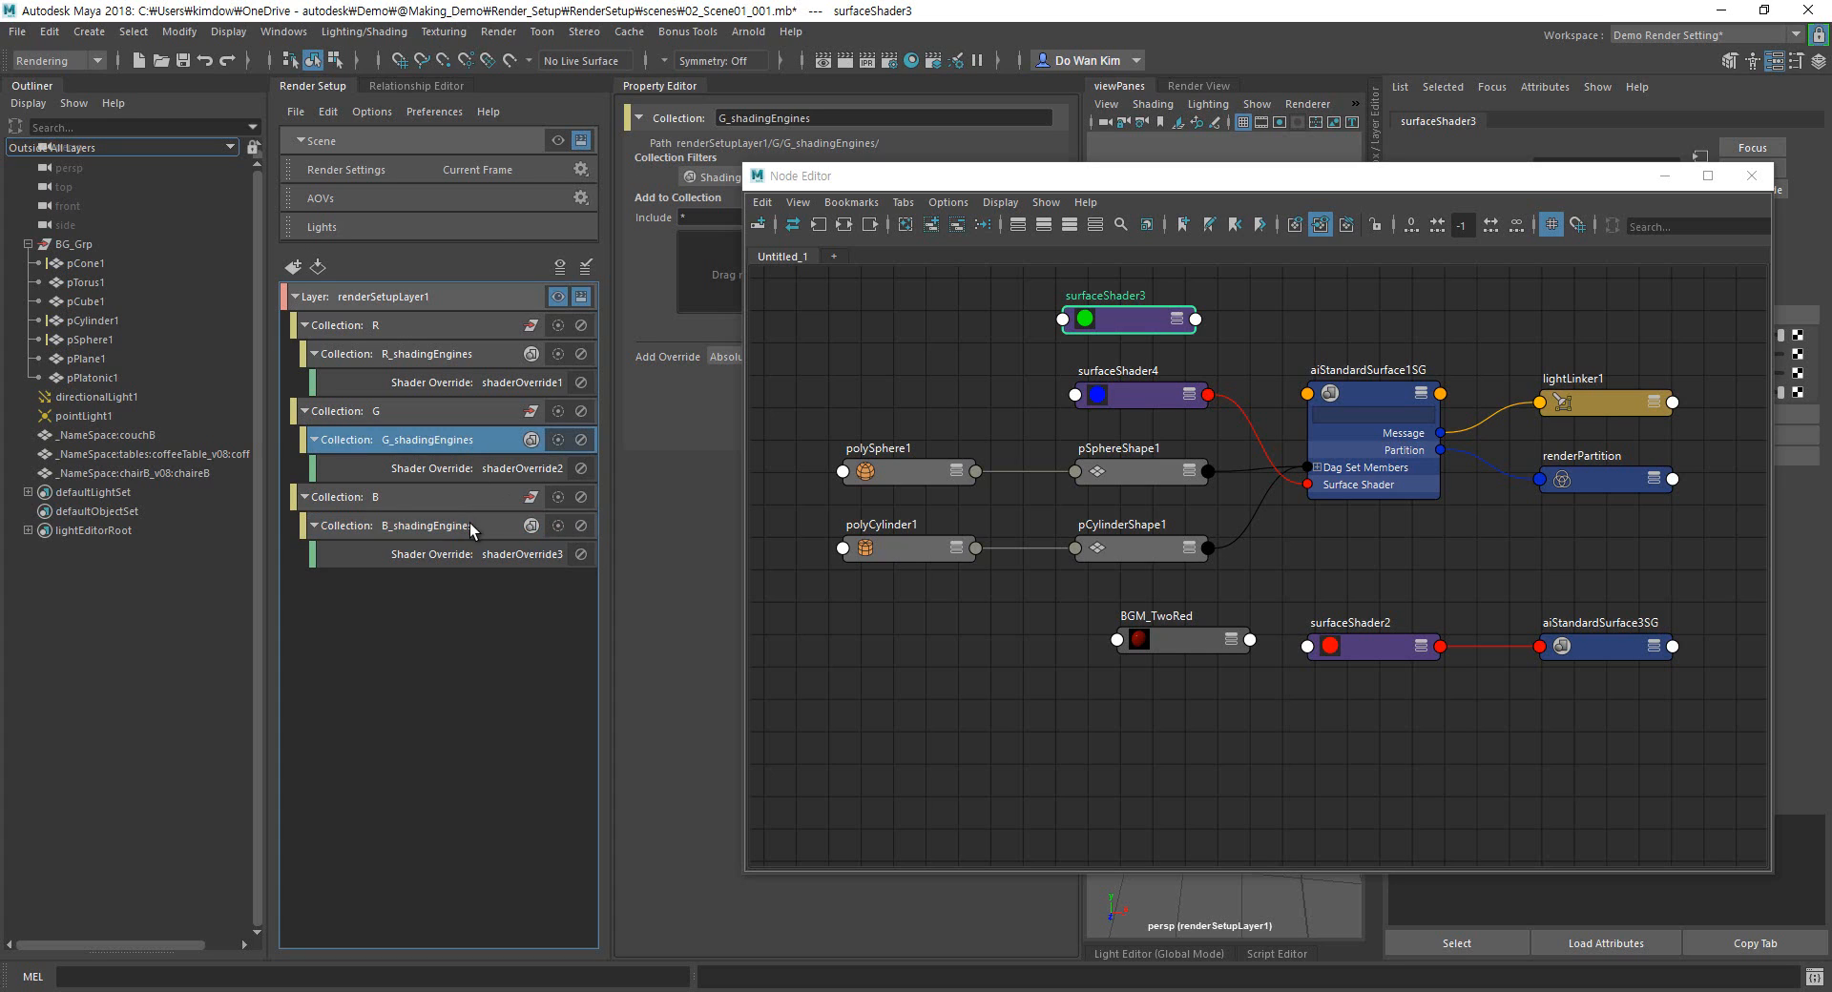
{"action": "left_click", "coordinate": [470, 525]}
{"action": "left_click", "coordinate": [483, 445]}
{"action": "left_click", "coordinate": [496, 473]}
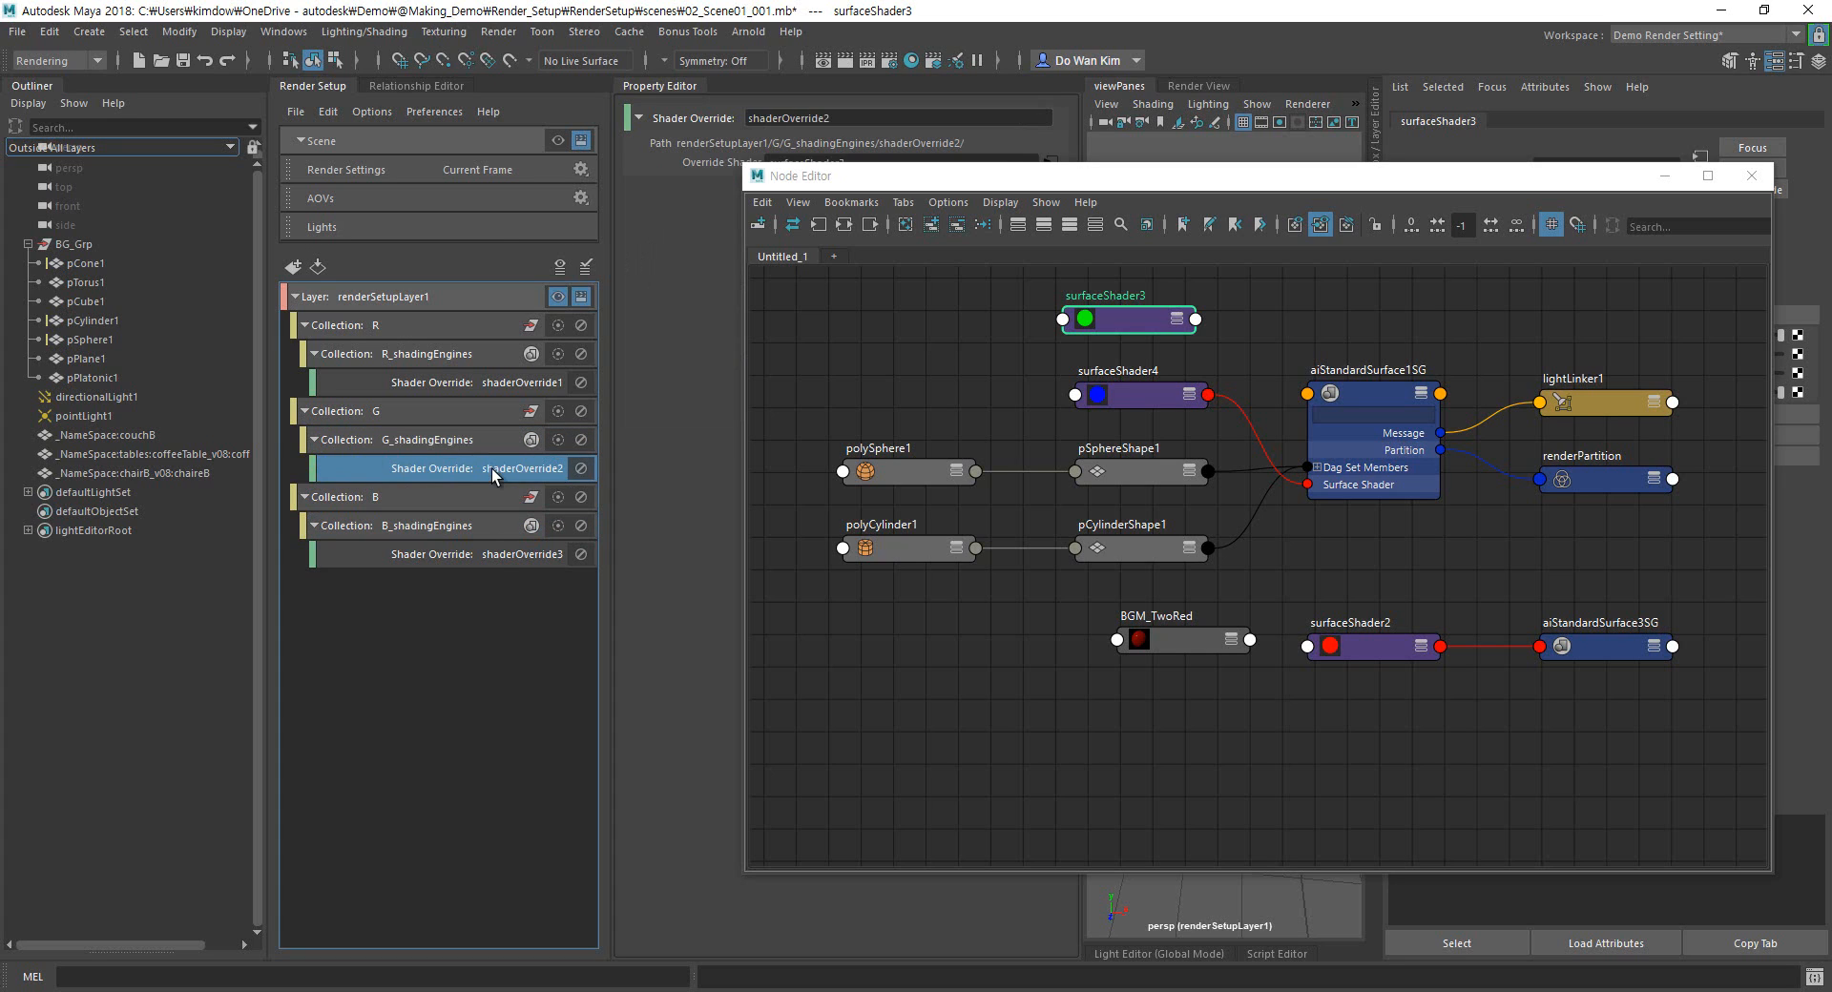
{"action": "left_click", "coordinate": [499, 556]}
{"action": "left_click", "coordinate": [500, 470]}
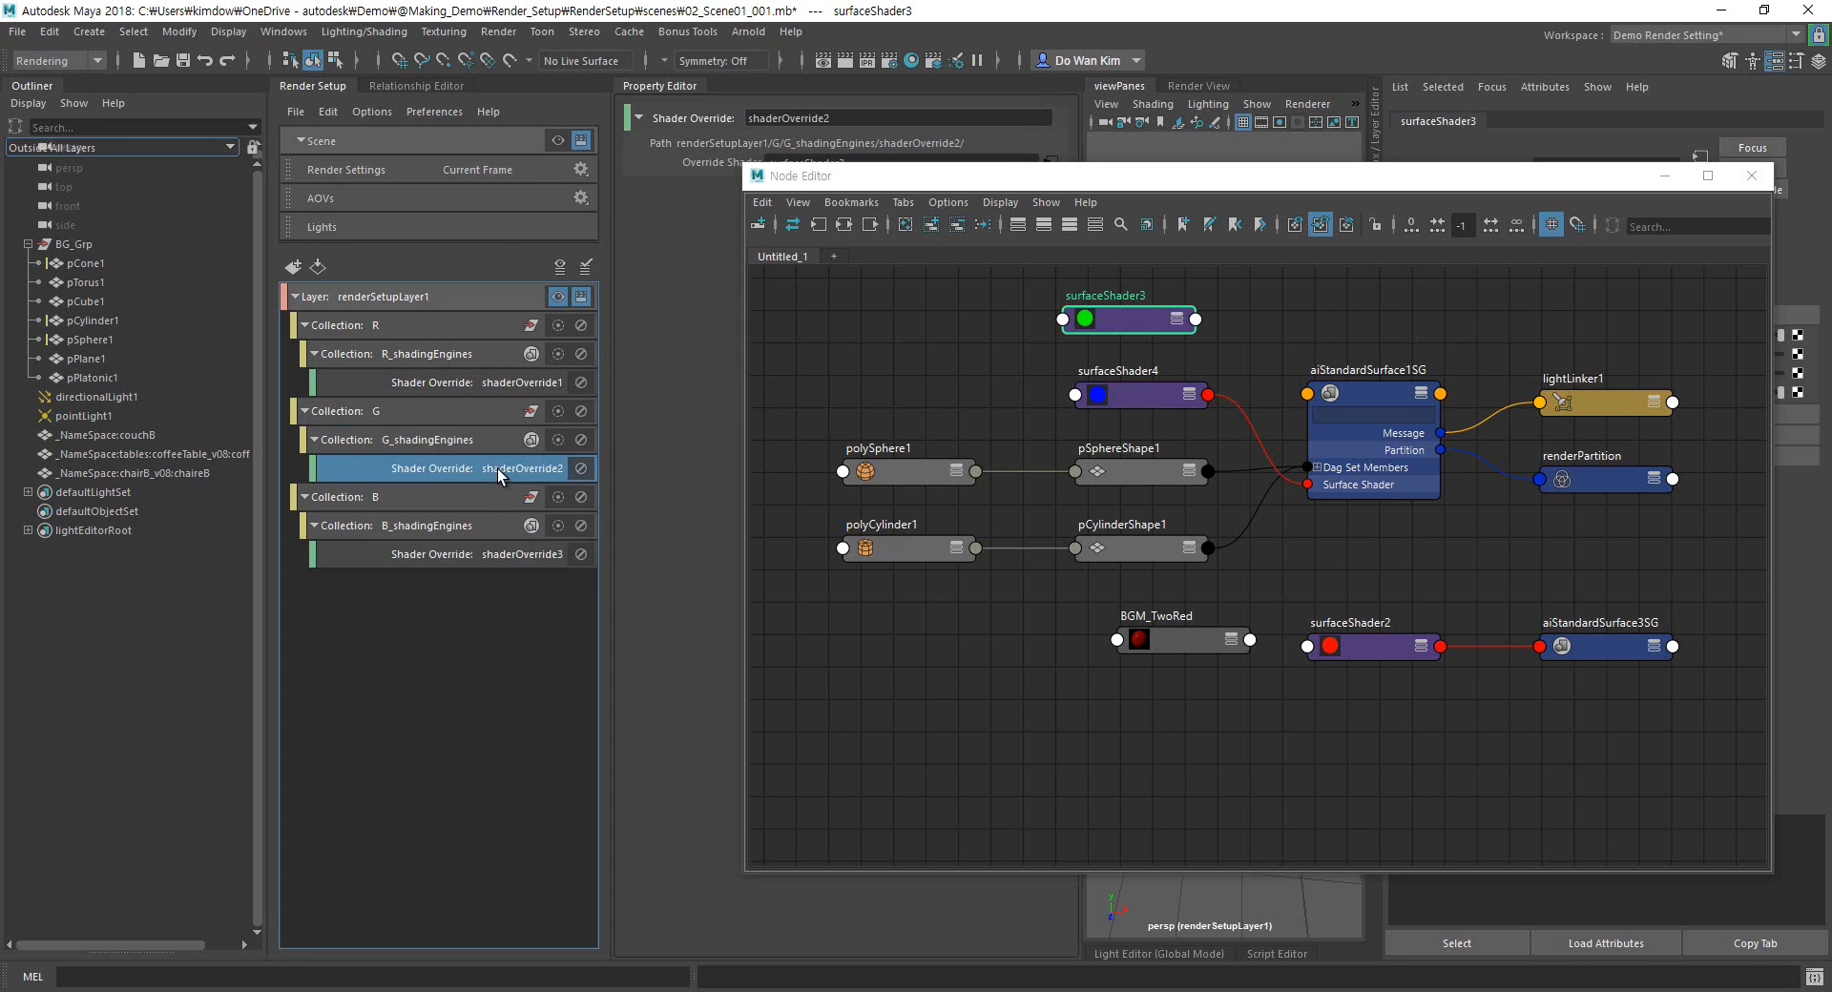
{"action": "left_click", "coordinate": [505, 555]}
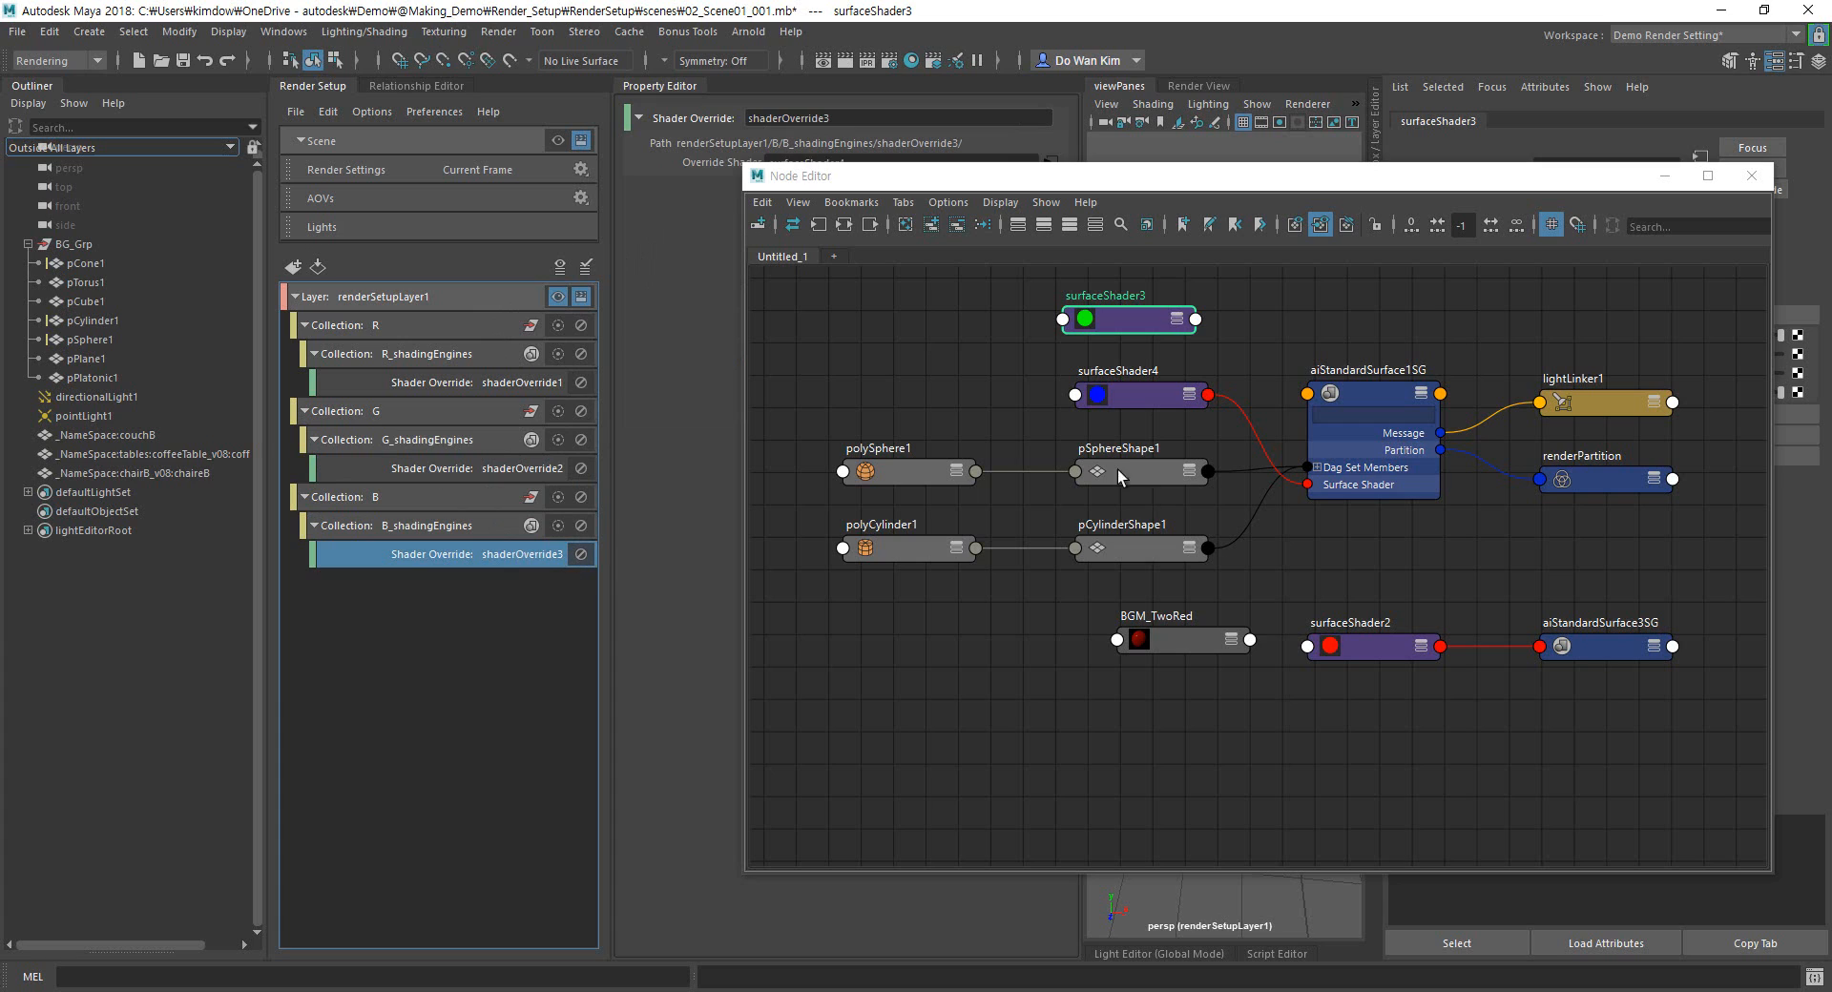
Disable shaderOverride3 and switch off renderSetupLayer1's visibility to compare the shading group's connections, and replace the Node Editor view with the Channel Box.
{"action": "left_click", "coordinate": [580, 555]}
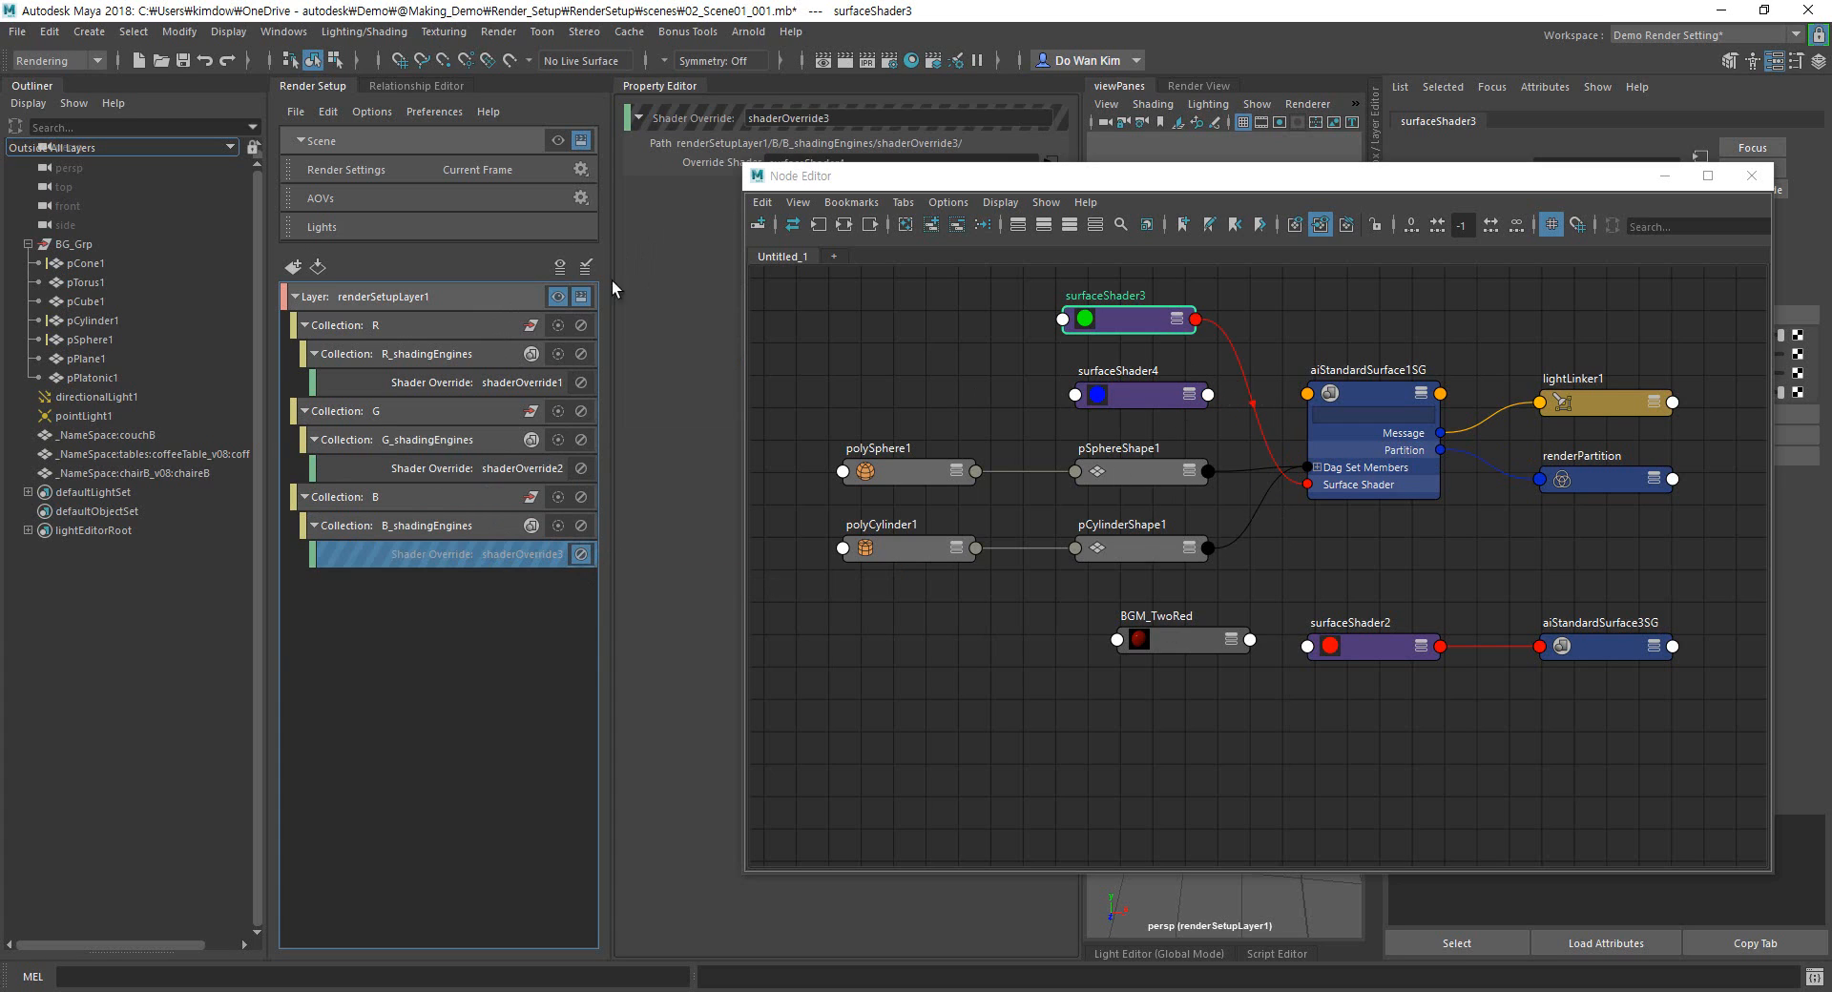
{"action": "left_click", "coordinate": [558, 296]}
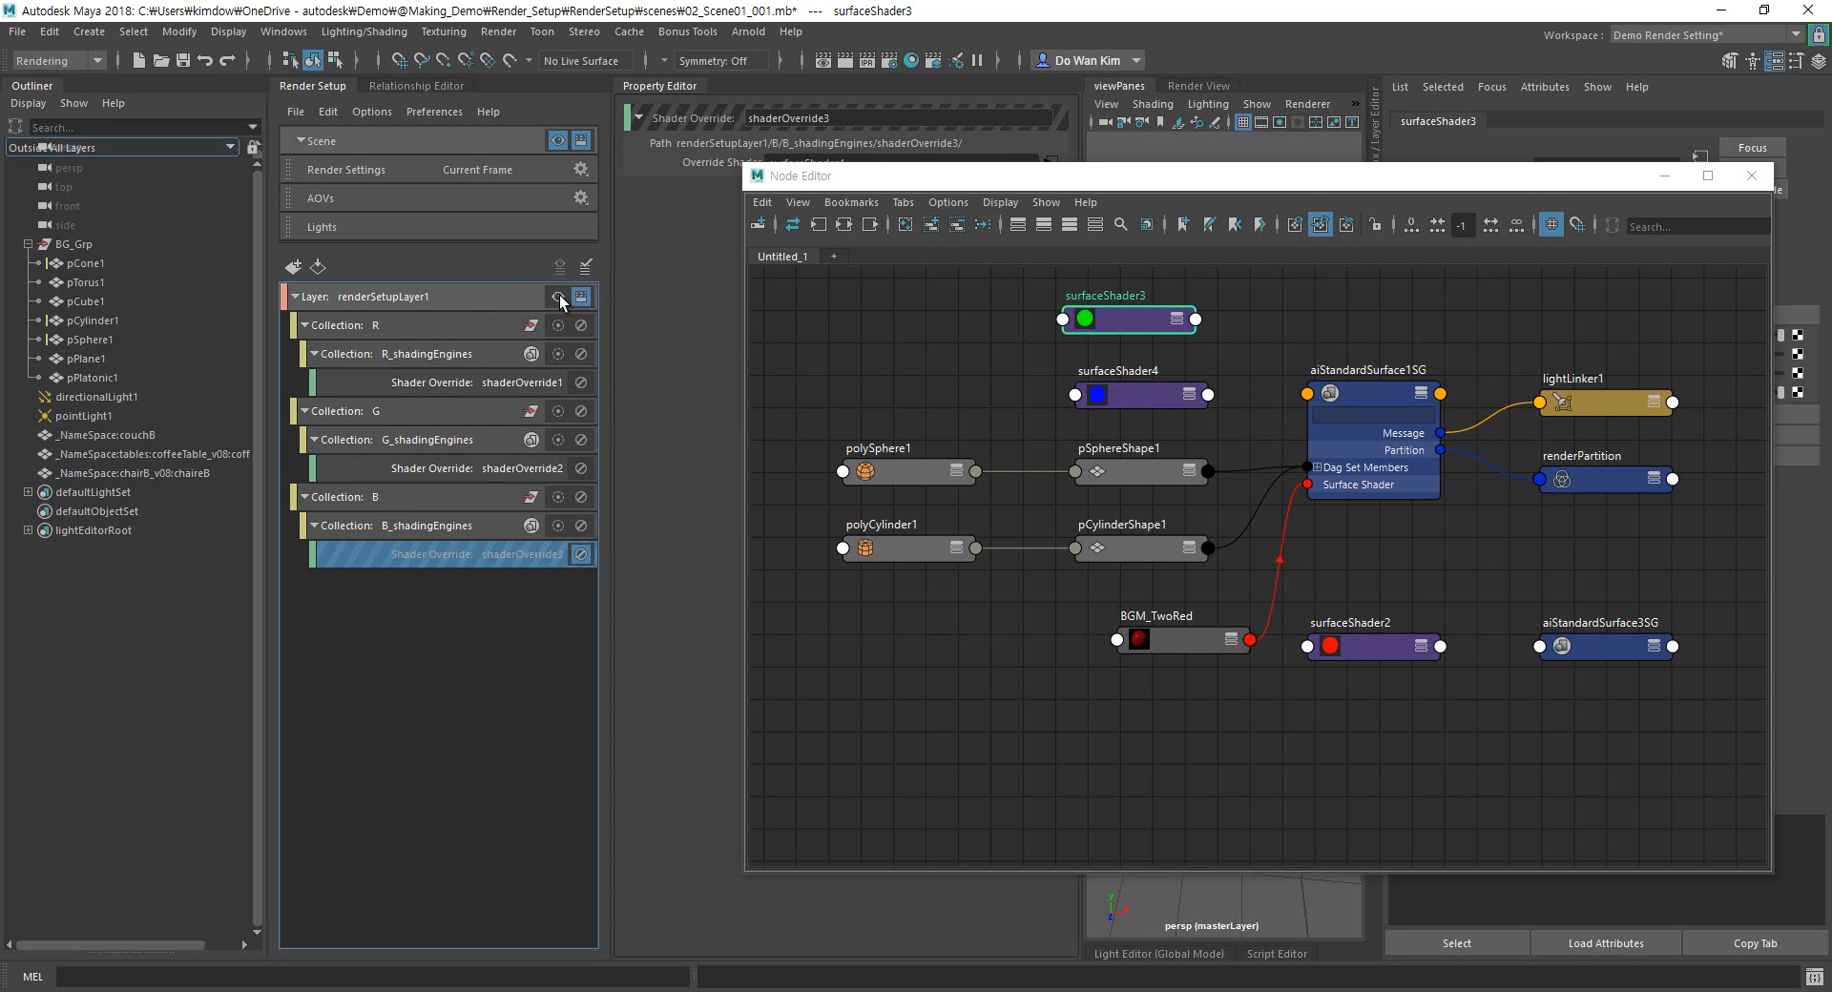
{"action": "left_click", "coordinate": [1751, 175]}
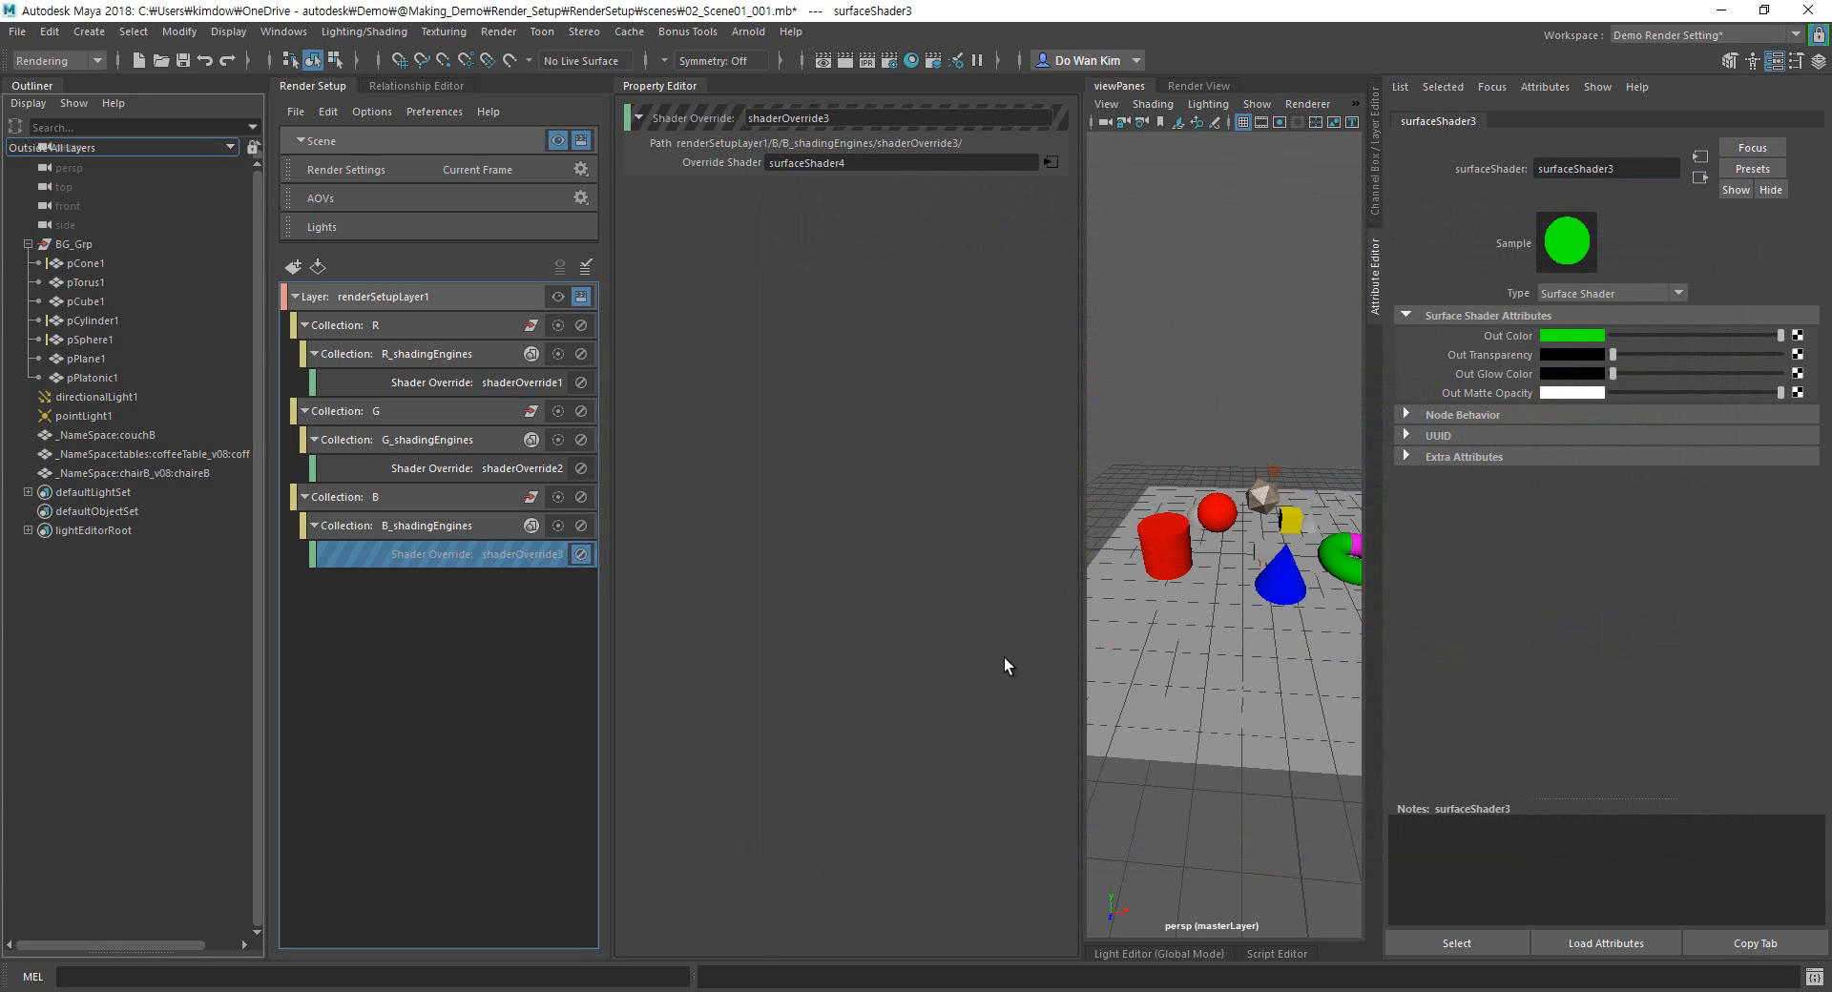
{"action": "left_click", "coordinate": [1377, 192]}
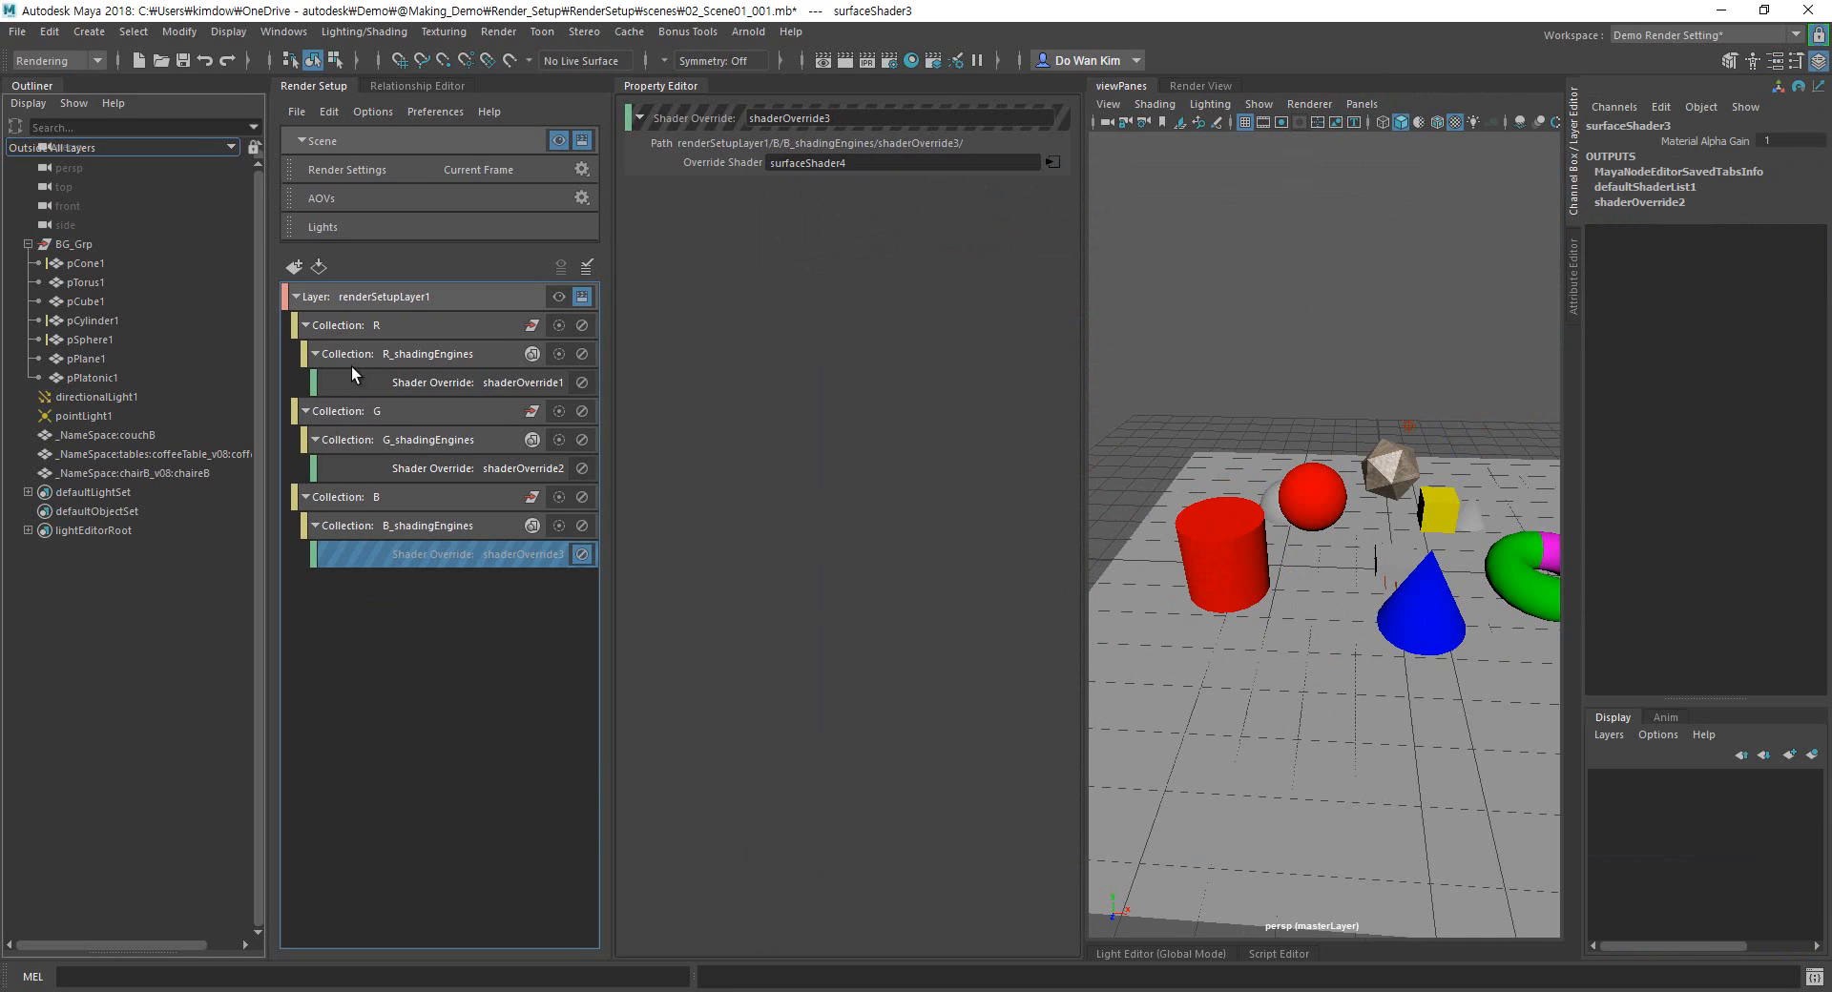
Delete collections G and B and the nested R_shadingEngines collection with all their shader overrides, keeping only collection R.
{"action": "left_click", "coordinate": [387, 348]}
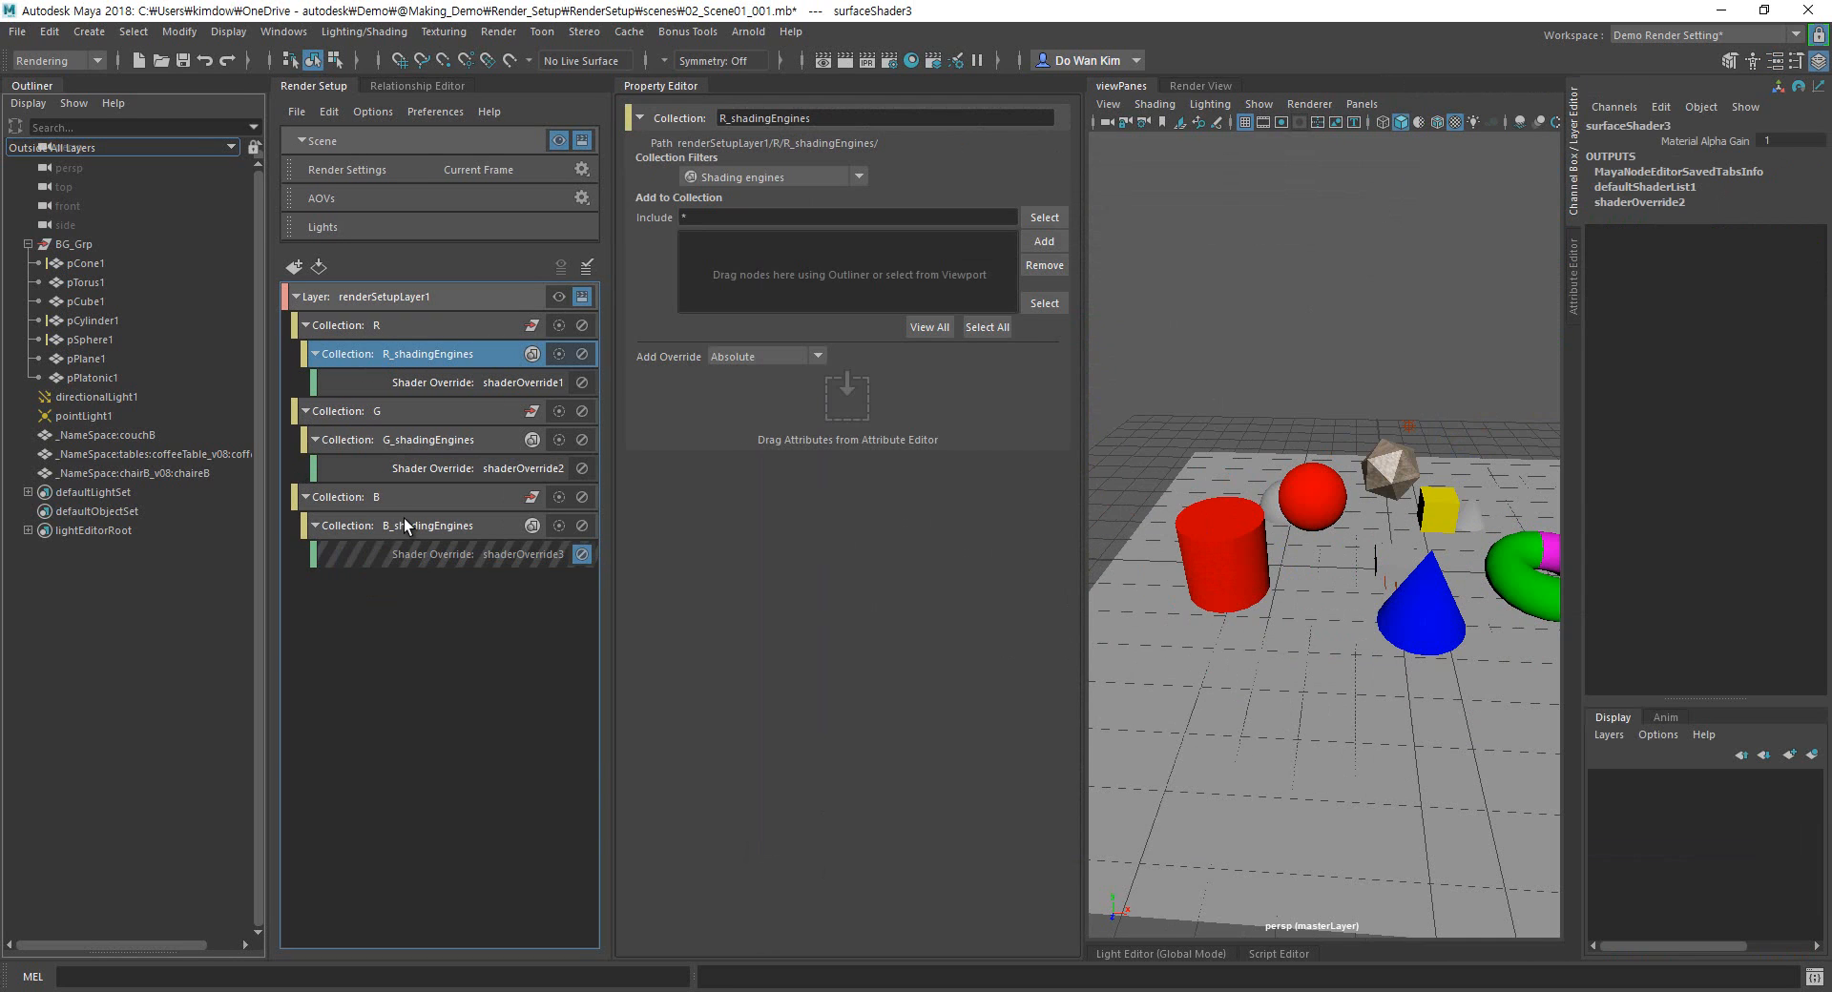
{"action": "left_click", "coordinate": [404, 518], "text": "shift"}
{"action": "right_click", "coordinate": [420, 520]}
{"action": "left_click", "coordinate": [443, 566]}
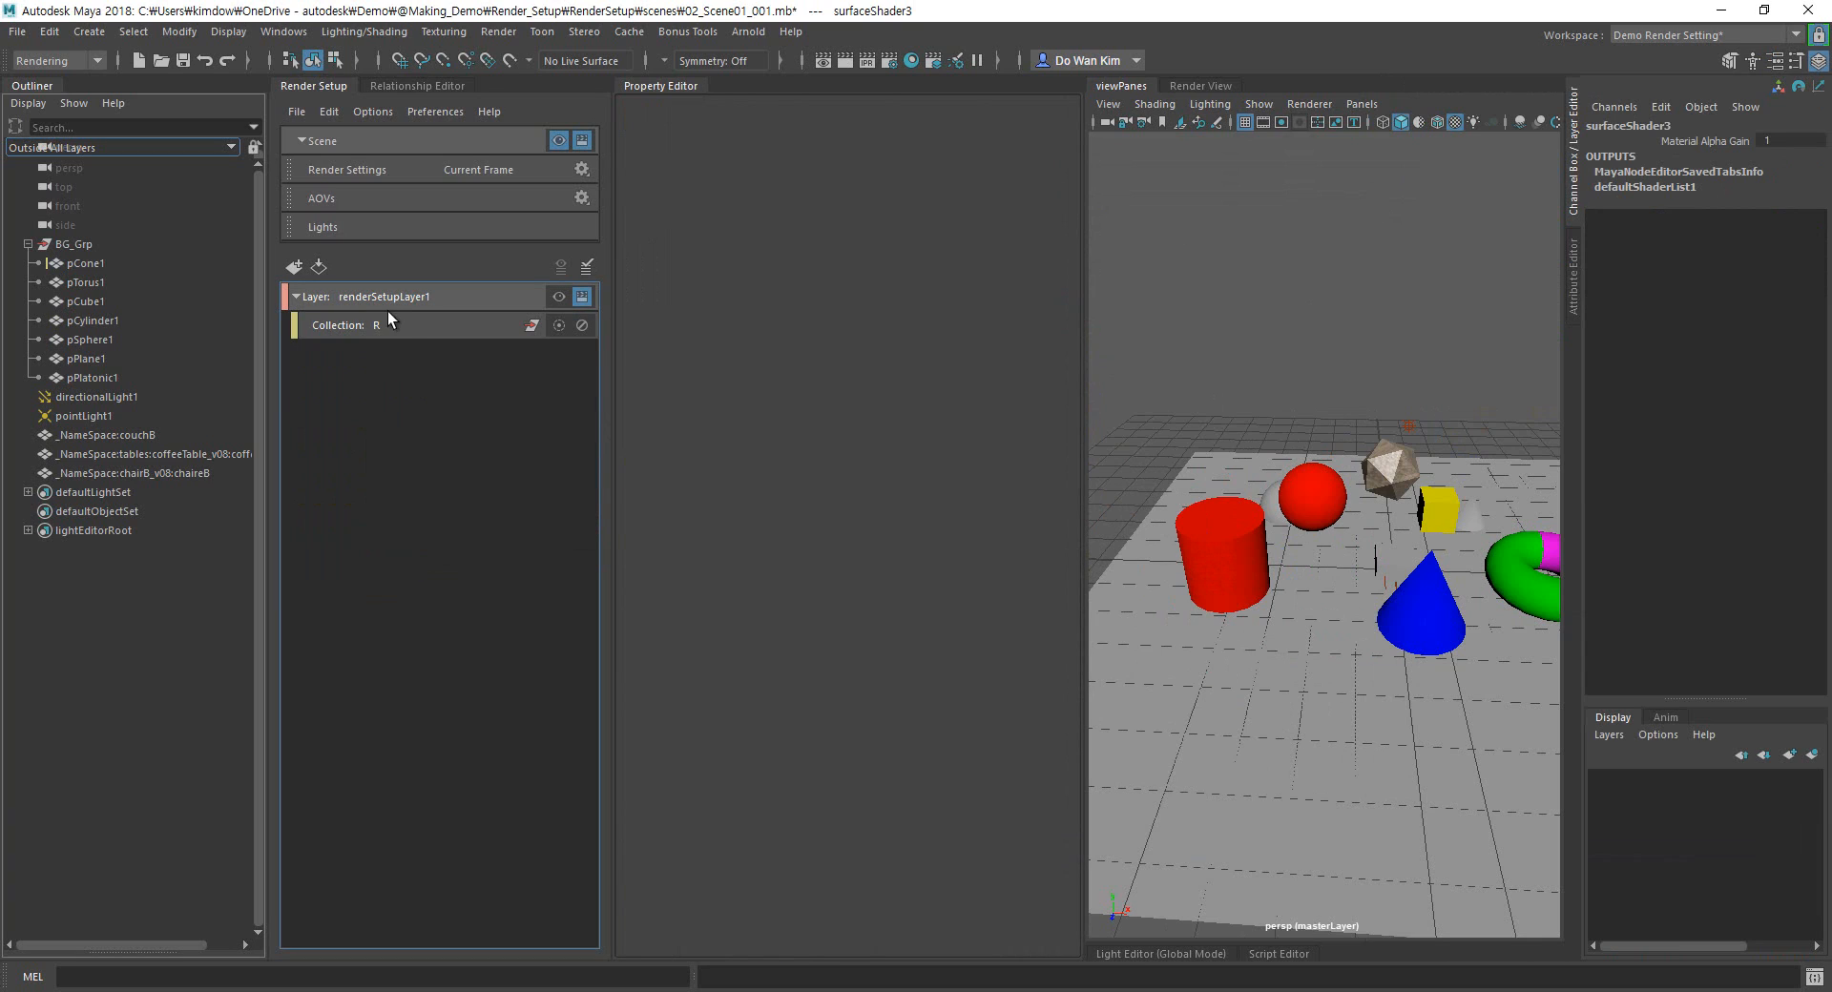
Select all BG_Grp objects from pCone1 to pPlatonic1 and add them to collection R.
{"action": "left_click", "coordinate": [402, 330]}
{"action": "left_click", "coordinate": [558, 299]}
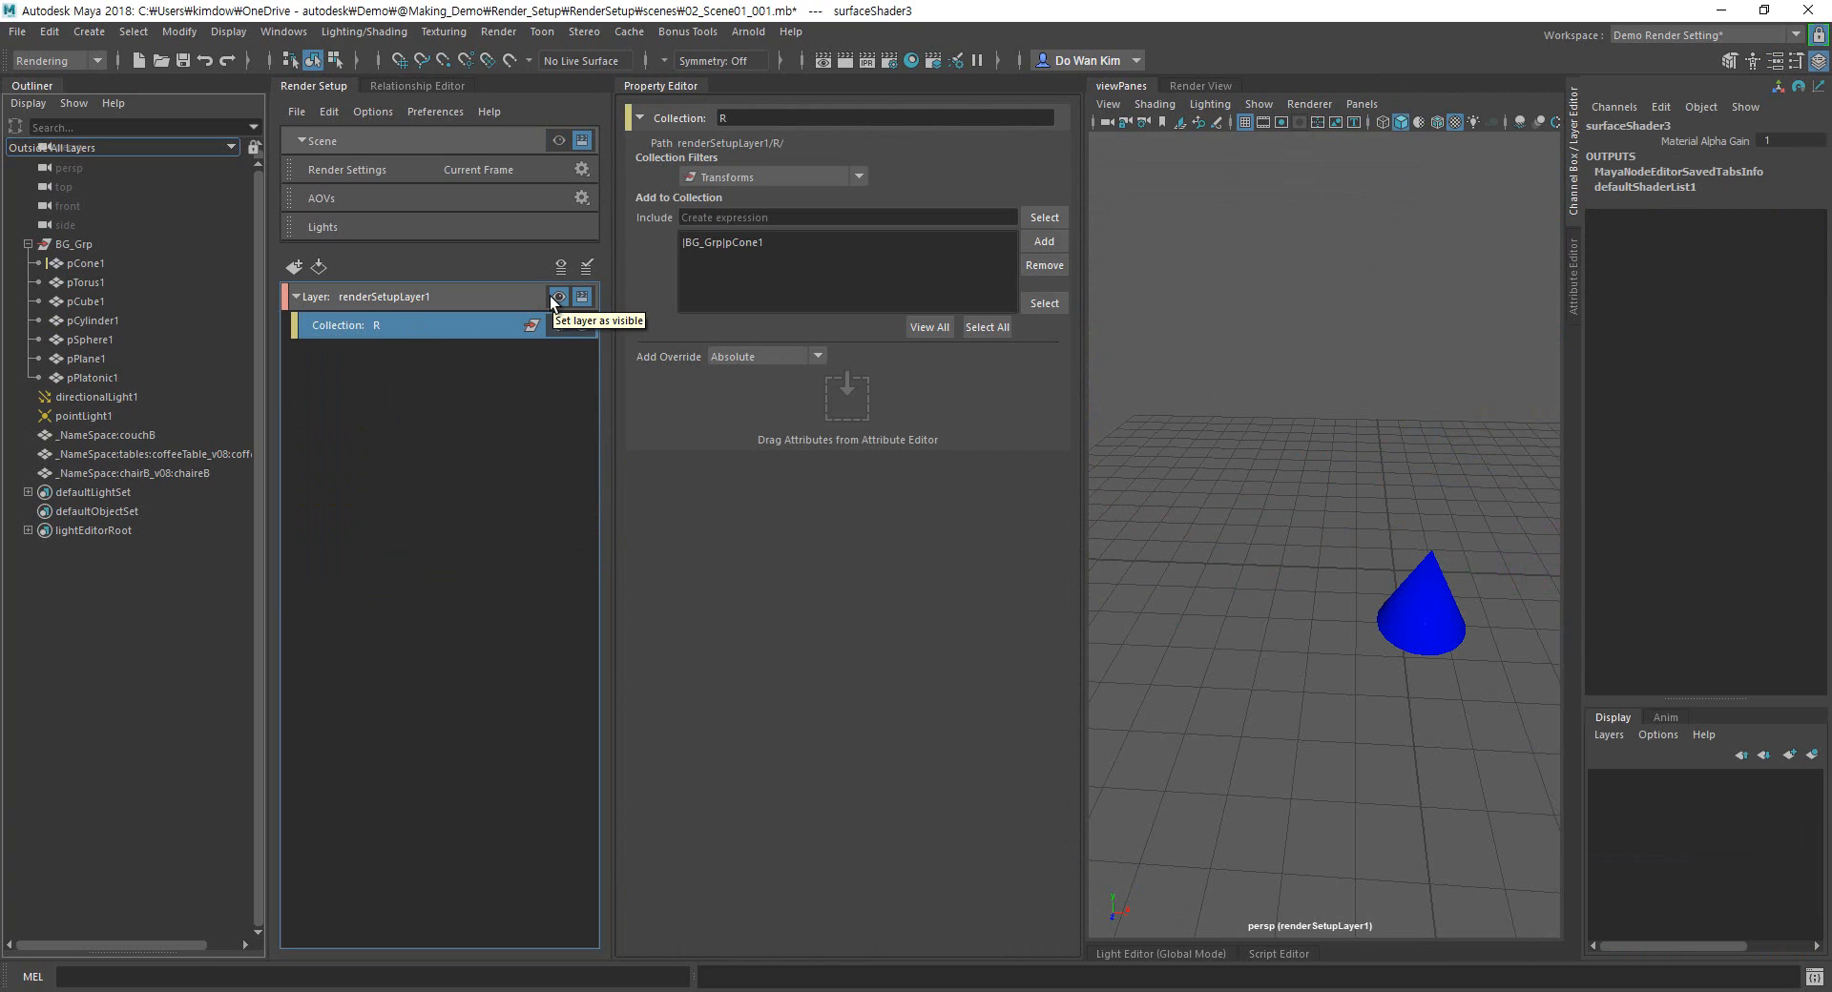
{"action": "left_click", "coordinate": [552, 297]}
{"action": "left_click", "coordinate": [1212, 557]}
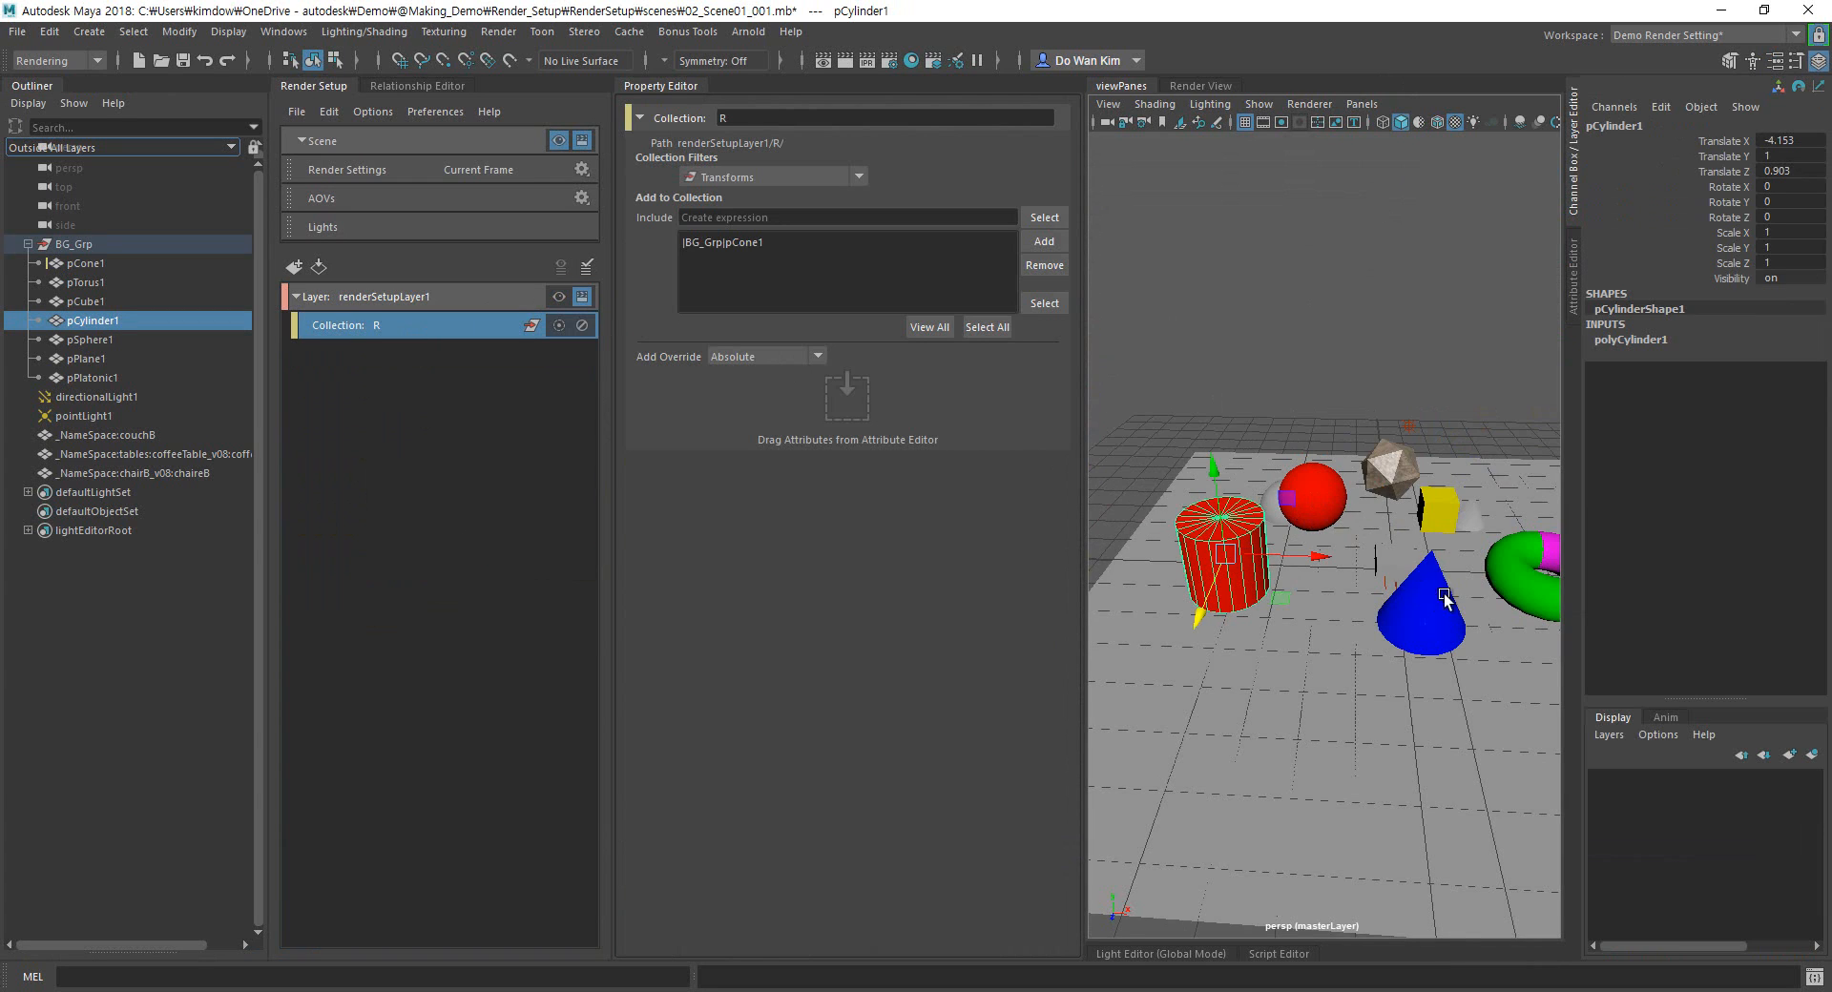
{"action": "scroll", "coordinate": [1281, 615], "scroll_direction": "down", "scroll_amount": 3}
{"action": "left_click_drag", "start_coordinate": [111, 263], "coordinate": [156, 374]}
{"action": "left_click", "coordinate": [1040, 250]}
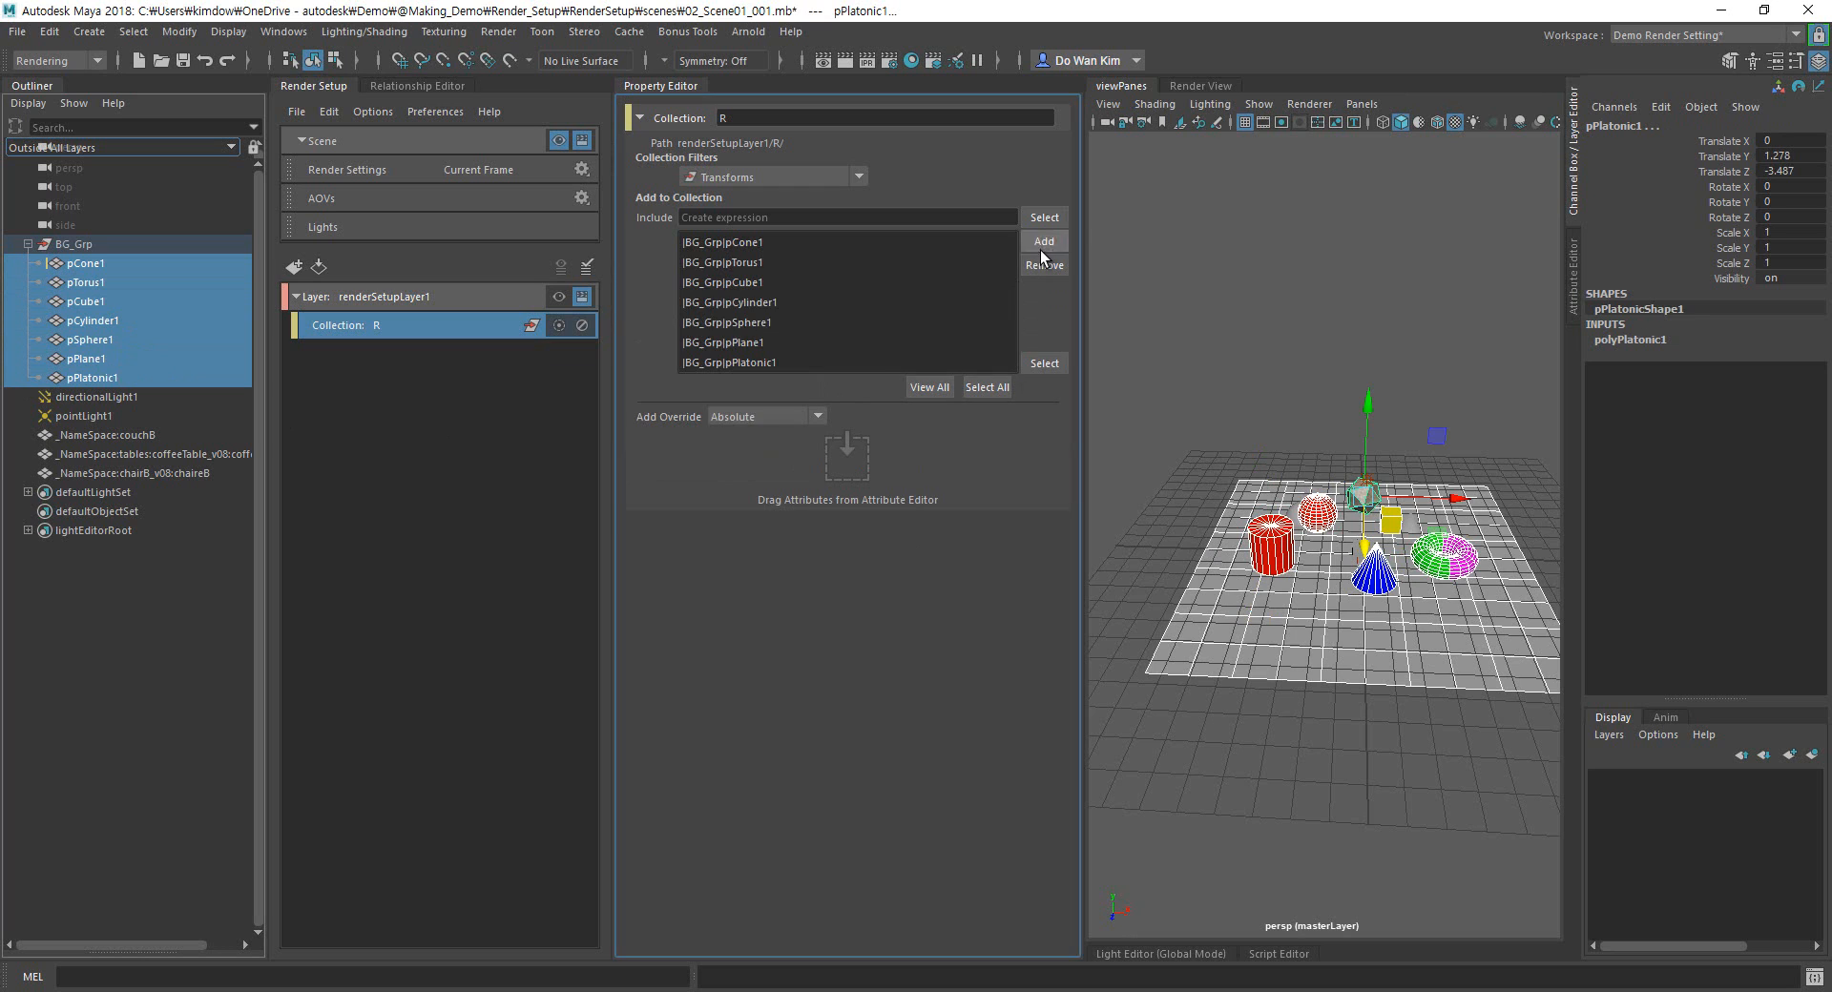
Deselect everything, frame the objects in the perspective view, and make renderSetupLayer1 visible.
{"action": "scroll", "coordinate": [1355, 553], "scroll_direction": "up", "scroll_amount": 5}
{"action": "left_click", "coordinate": [1235, 399]}
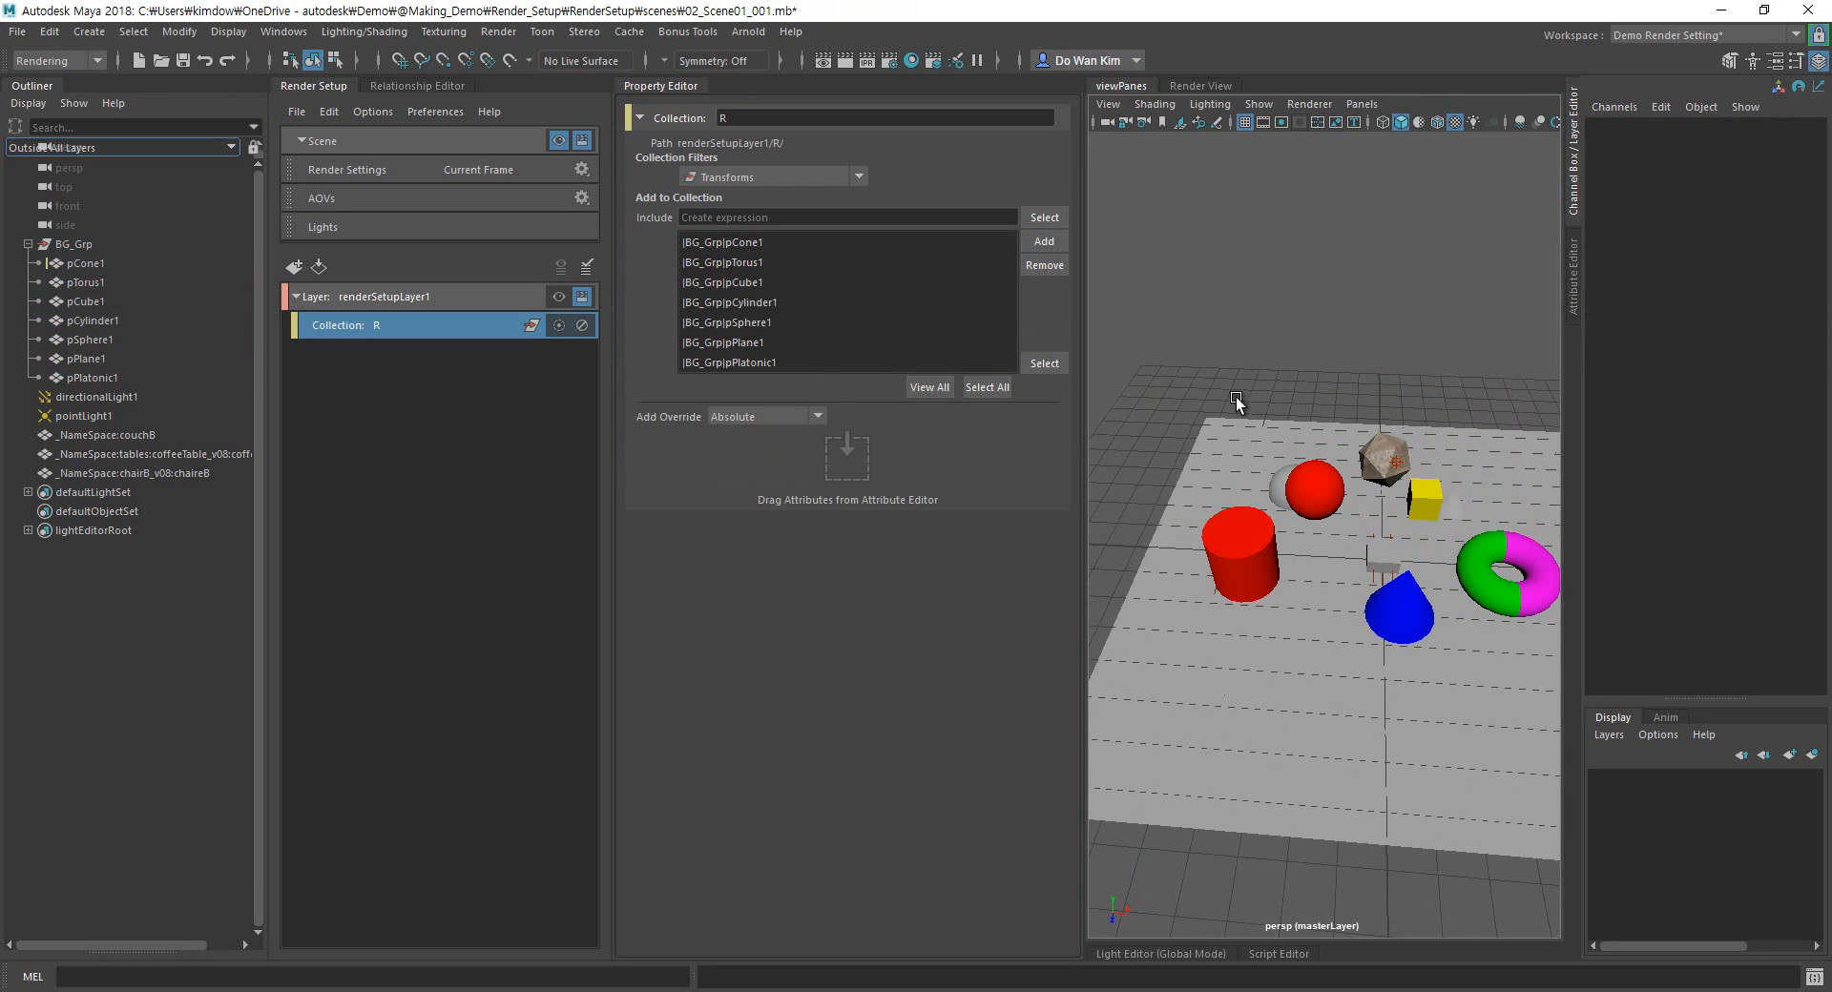
{"action": "middle_click_drag", "start_coordinate": [1336, 547], "coordinate": [1292, 532], "text": "alt"}
{"action": "left_click_drag", "start_coordinate": [1292, 530], "coordinate": [1239, 525], "text": "alt"}
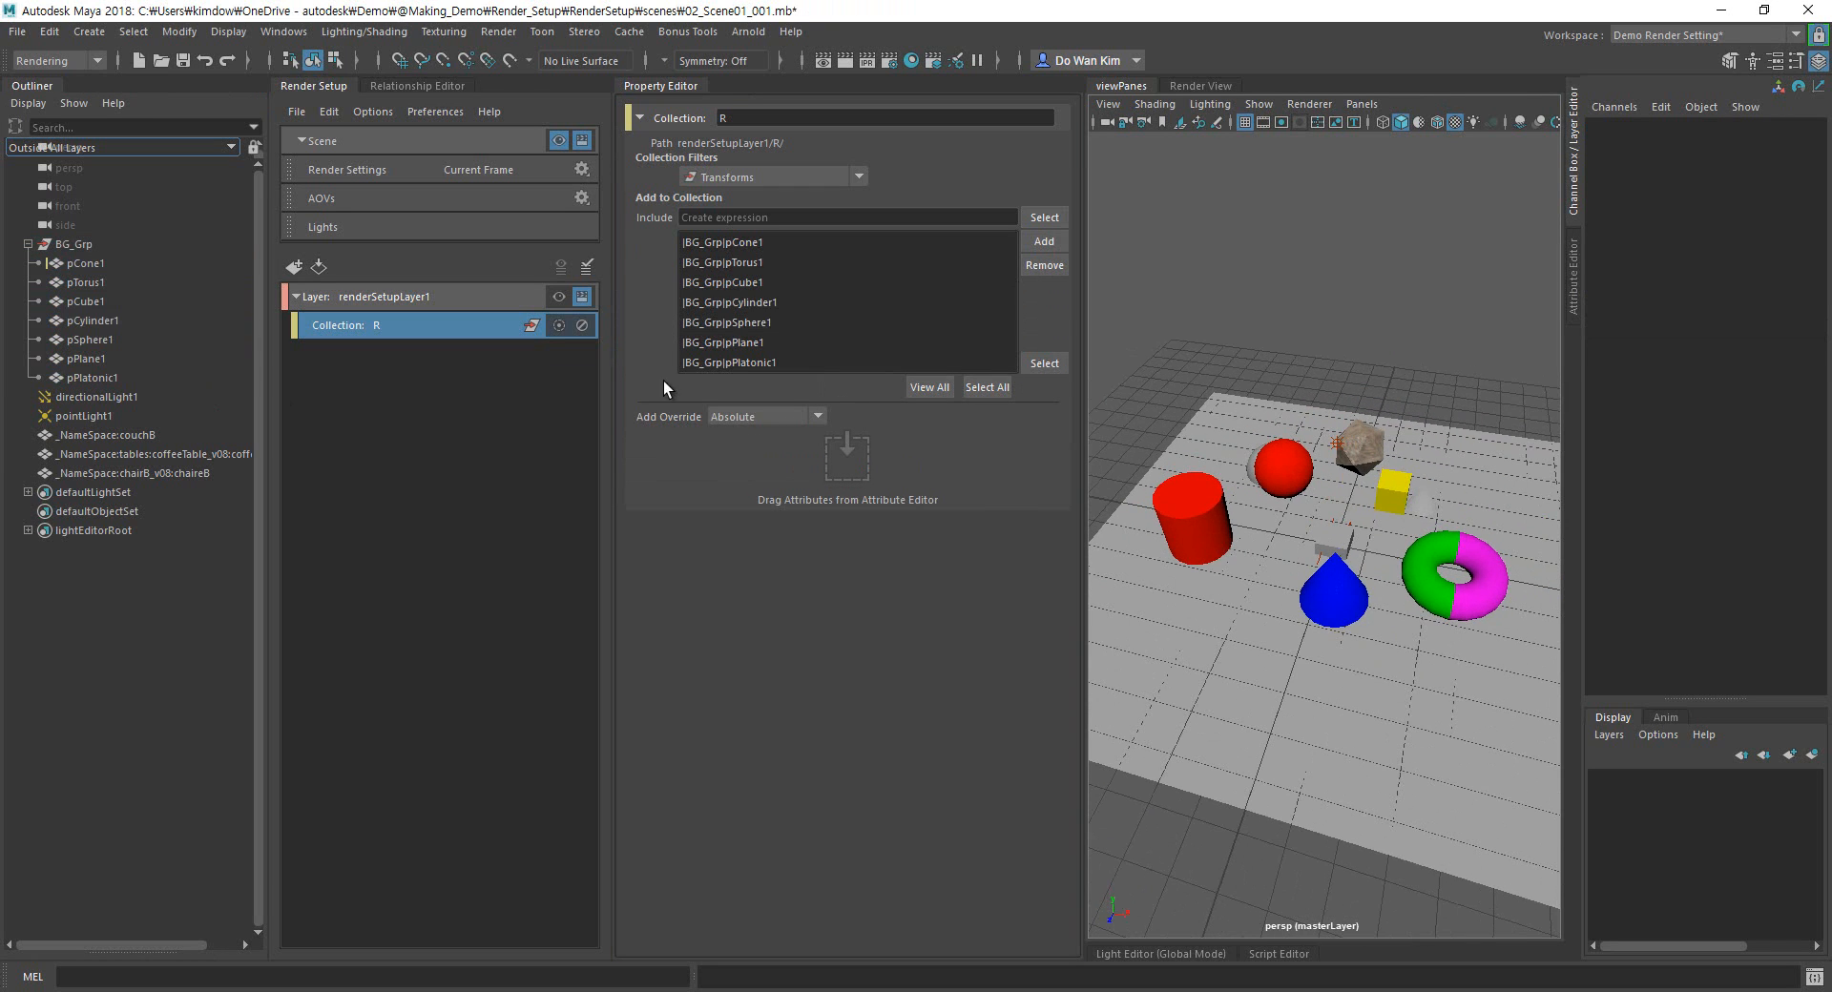
{"action": "left_click", "coordinate": [558, 297]}
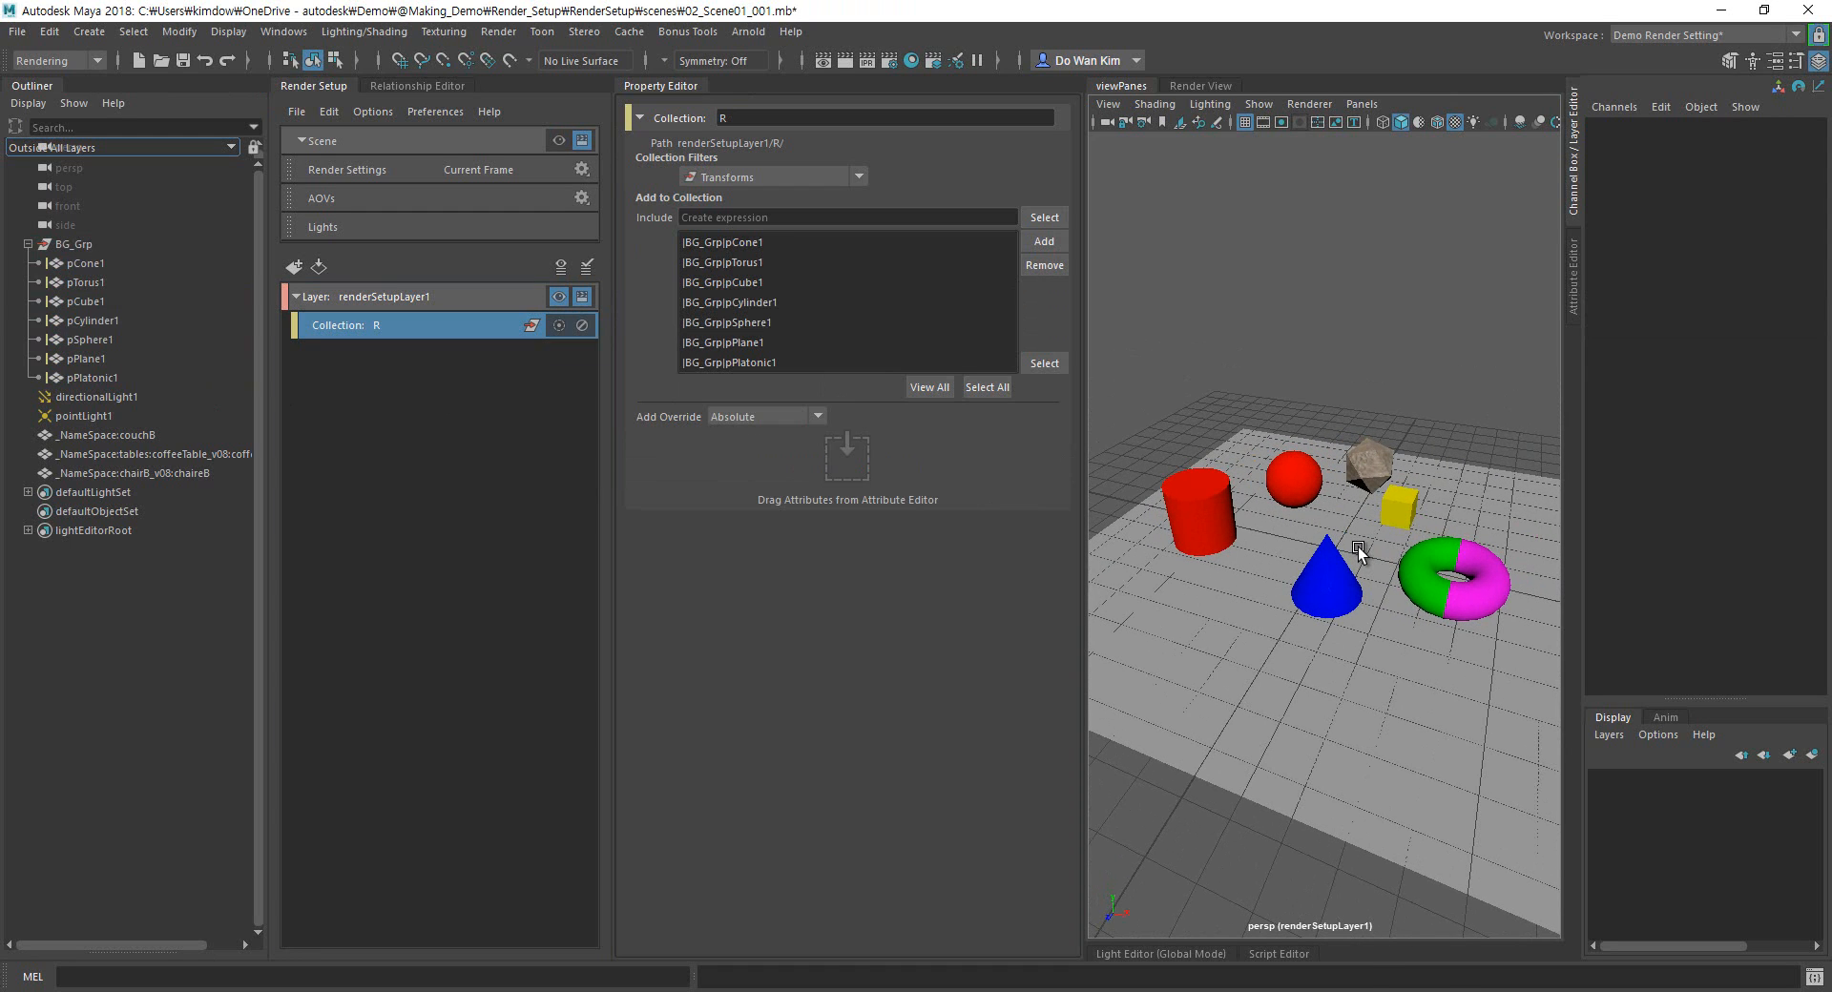
Create a material override on collection R and assign it a new Arnold aiAmbientOcclusion shader.
{"action": "right_click", "coordinate": [463, 334]}
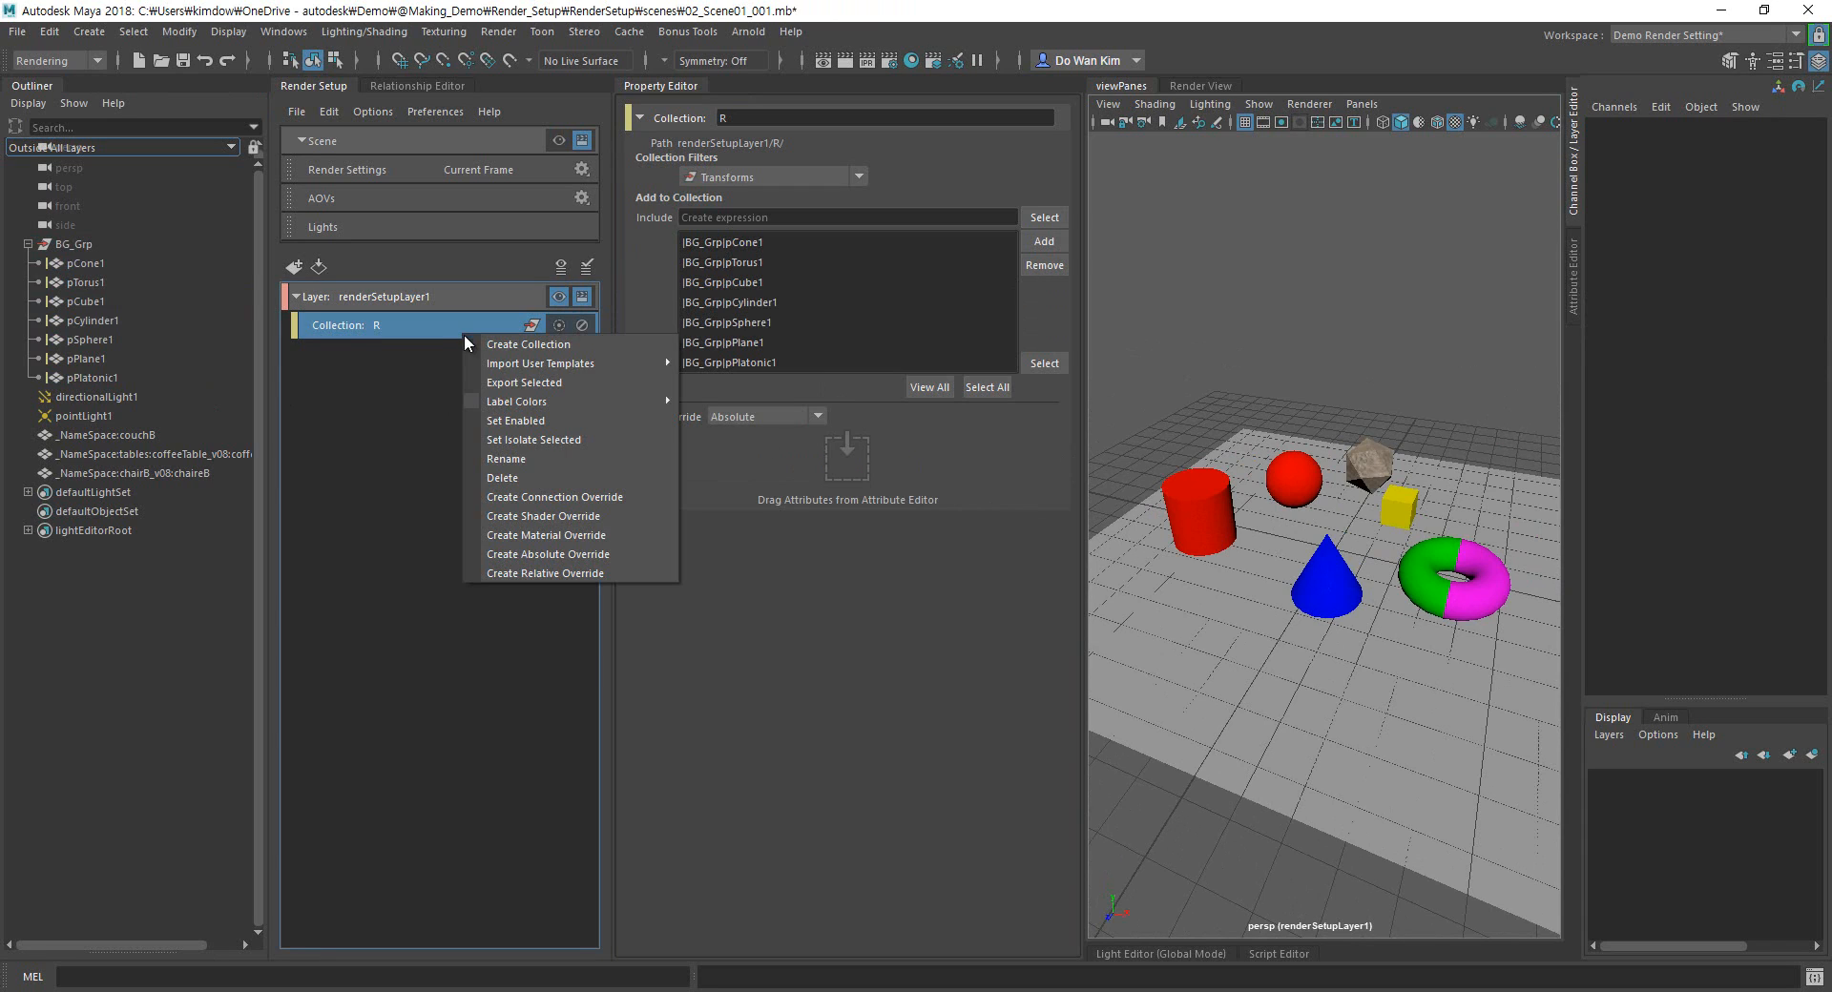
{"action": "left_click", "coordinate": [491, 533]}
{"action": "left_click", "coordinate": [1052, 163]}
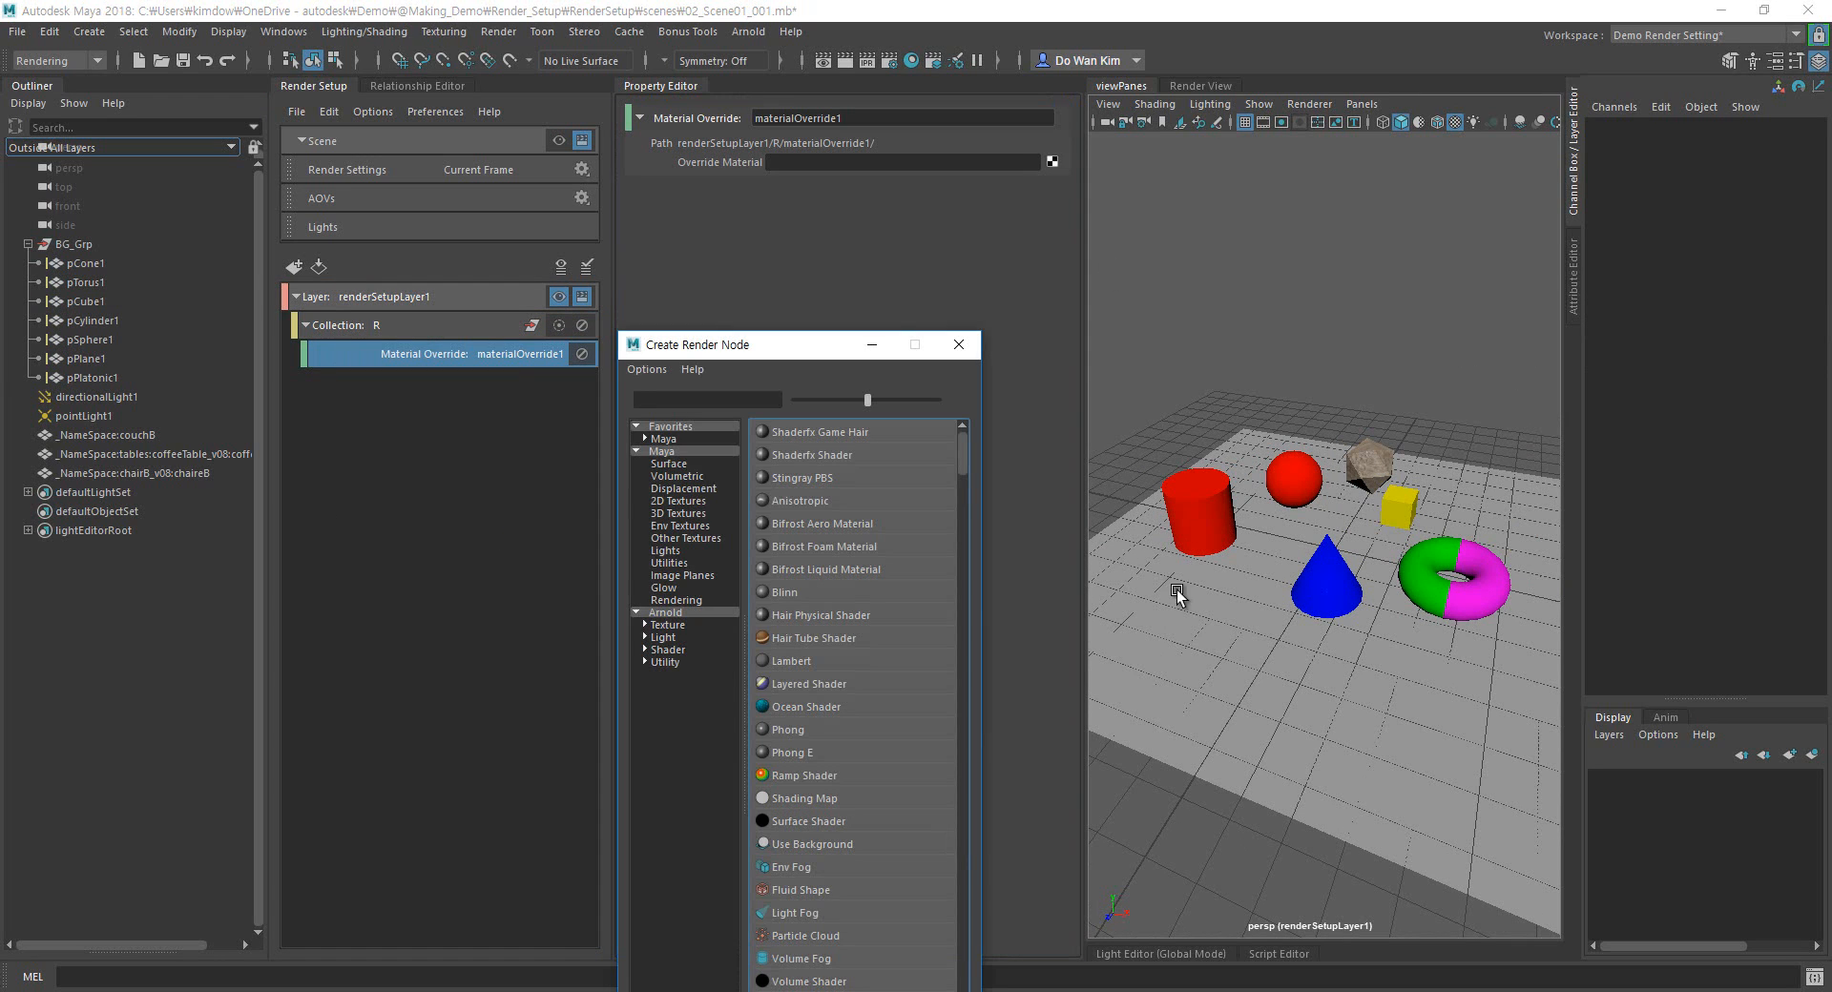
{"action": "left_click", "coordinate": [673, 650]}
{"action": "left_click", "coordinate": [810, 432]}
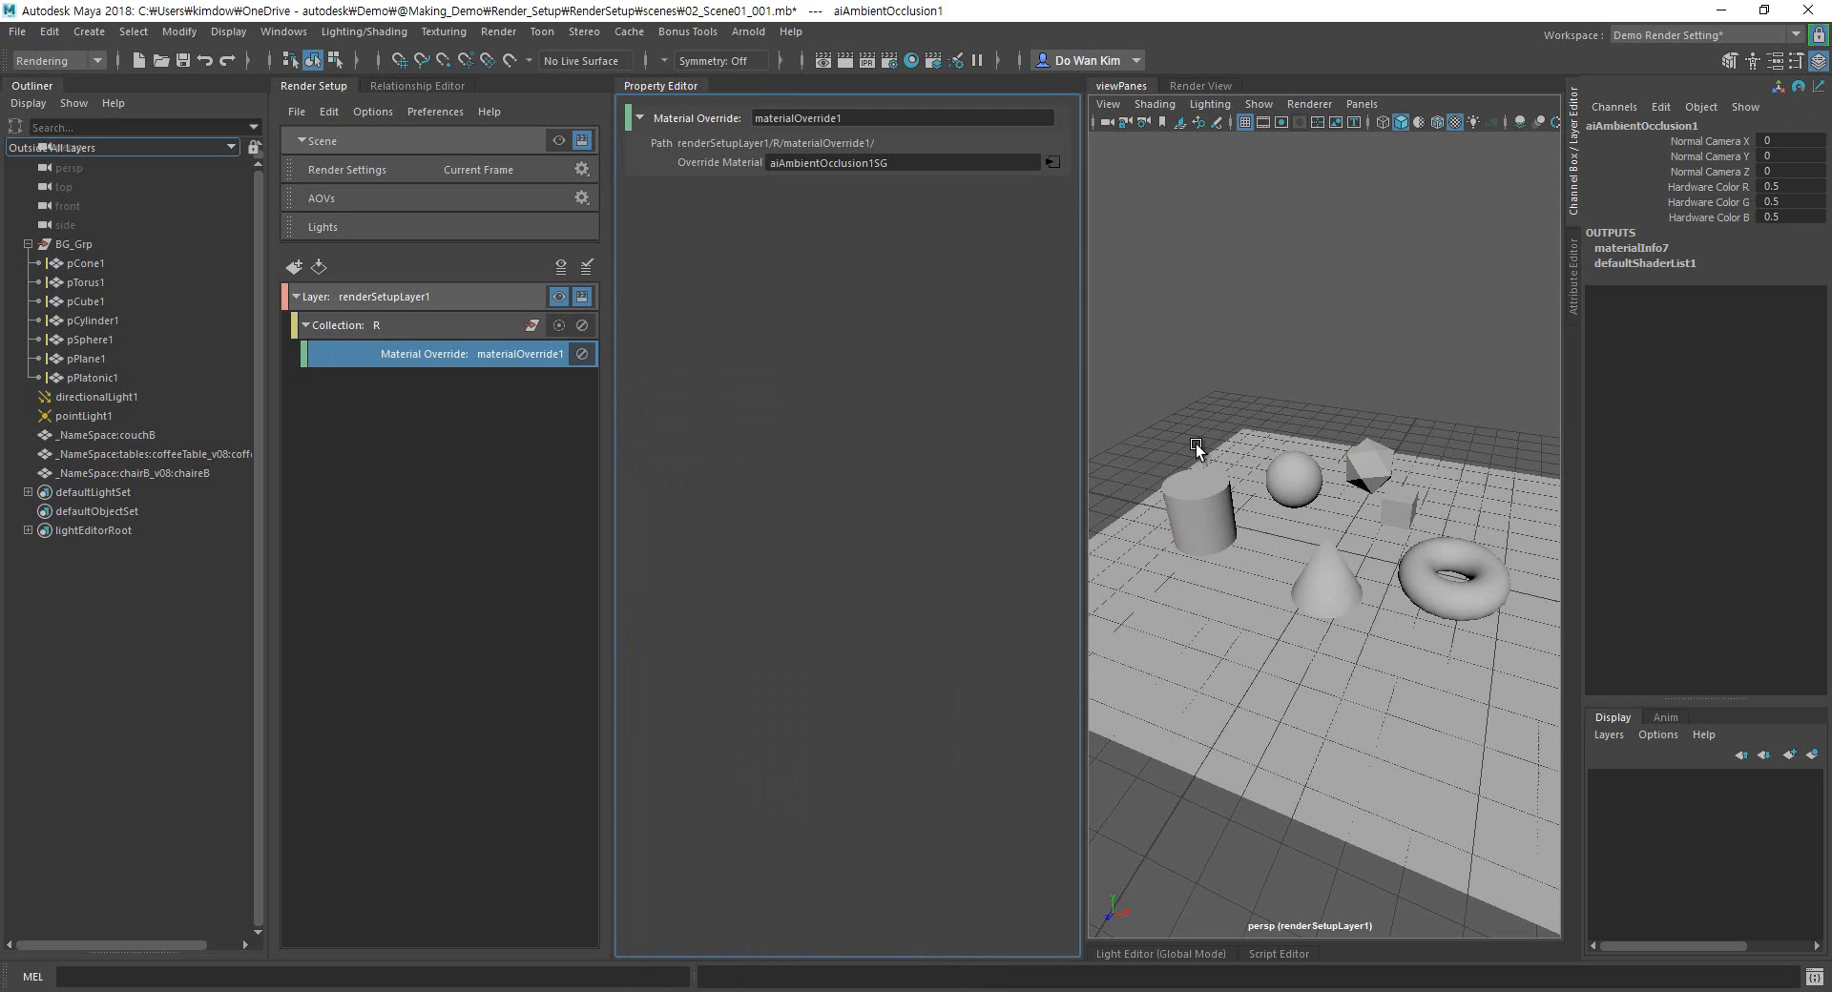
Render the perspective view of renderSetupLayer1 in the Render View to check the ambient occlusion, and return to the viewport.
{"action": "left_click", "coordinate": [1199, 86]}
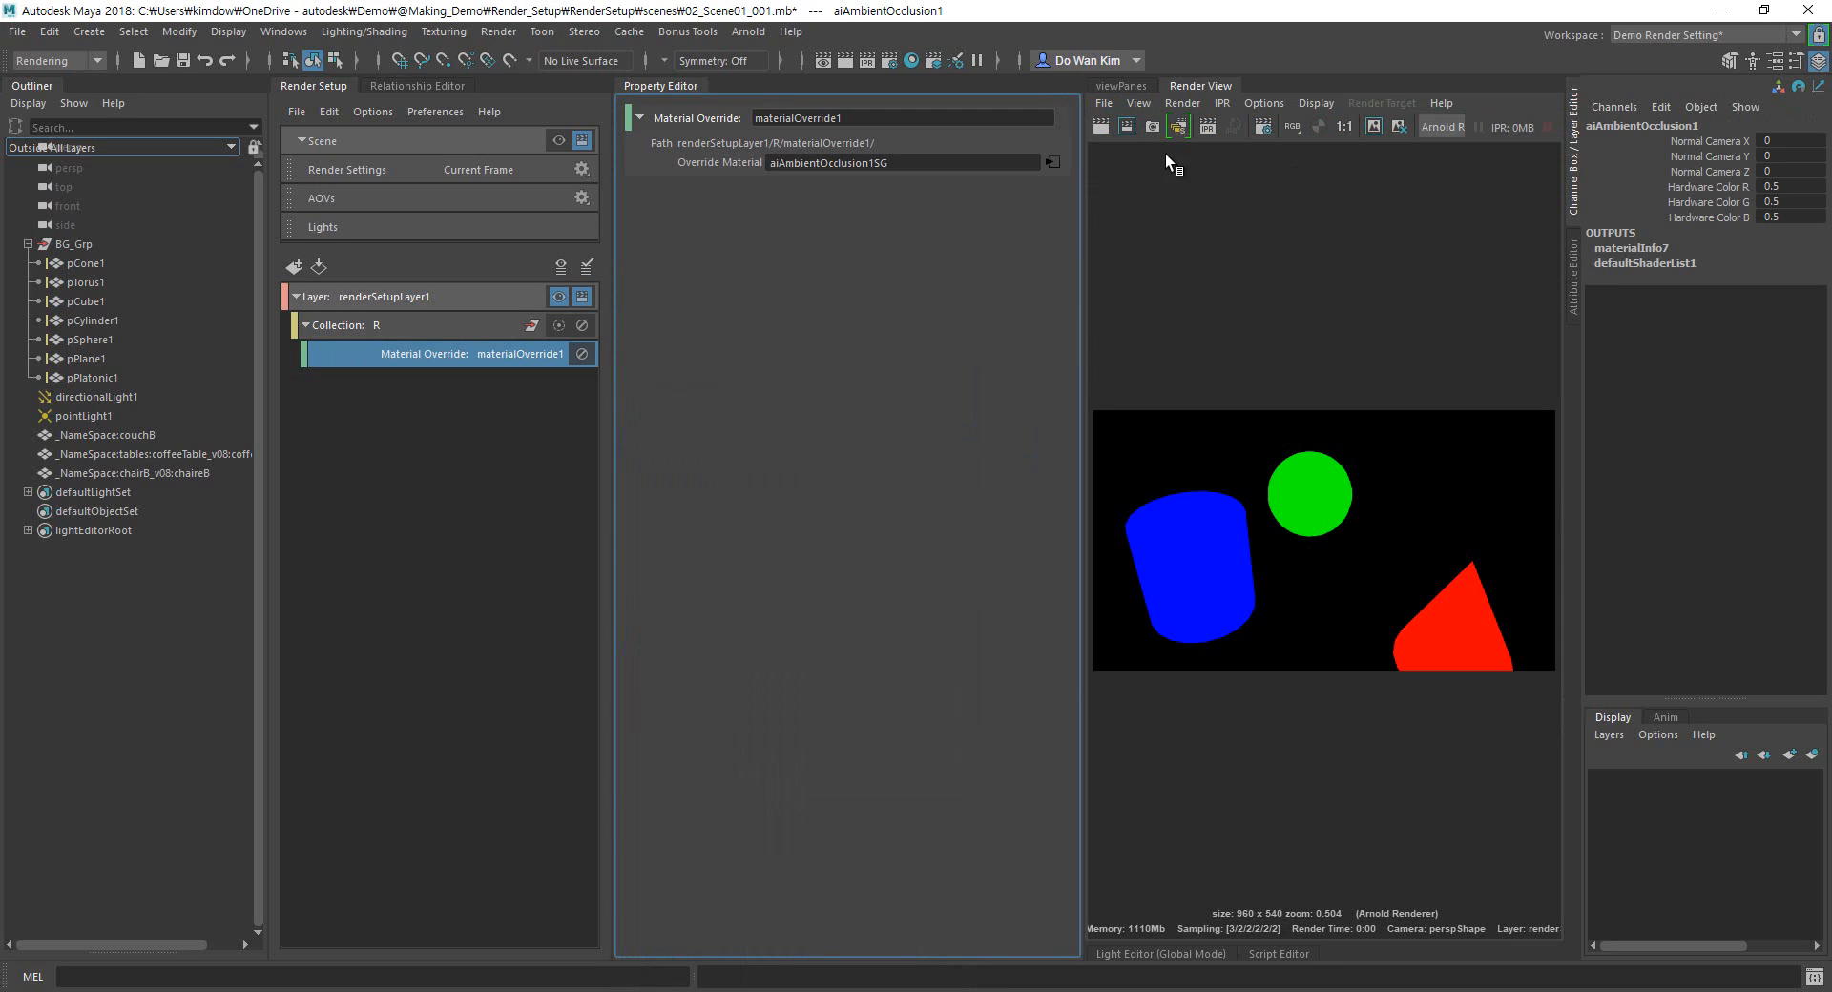
{"action": "left_click", "coordinate": [1103, 128]}
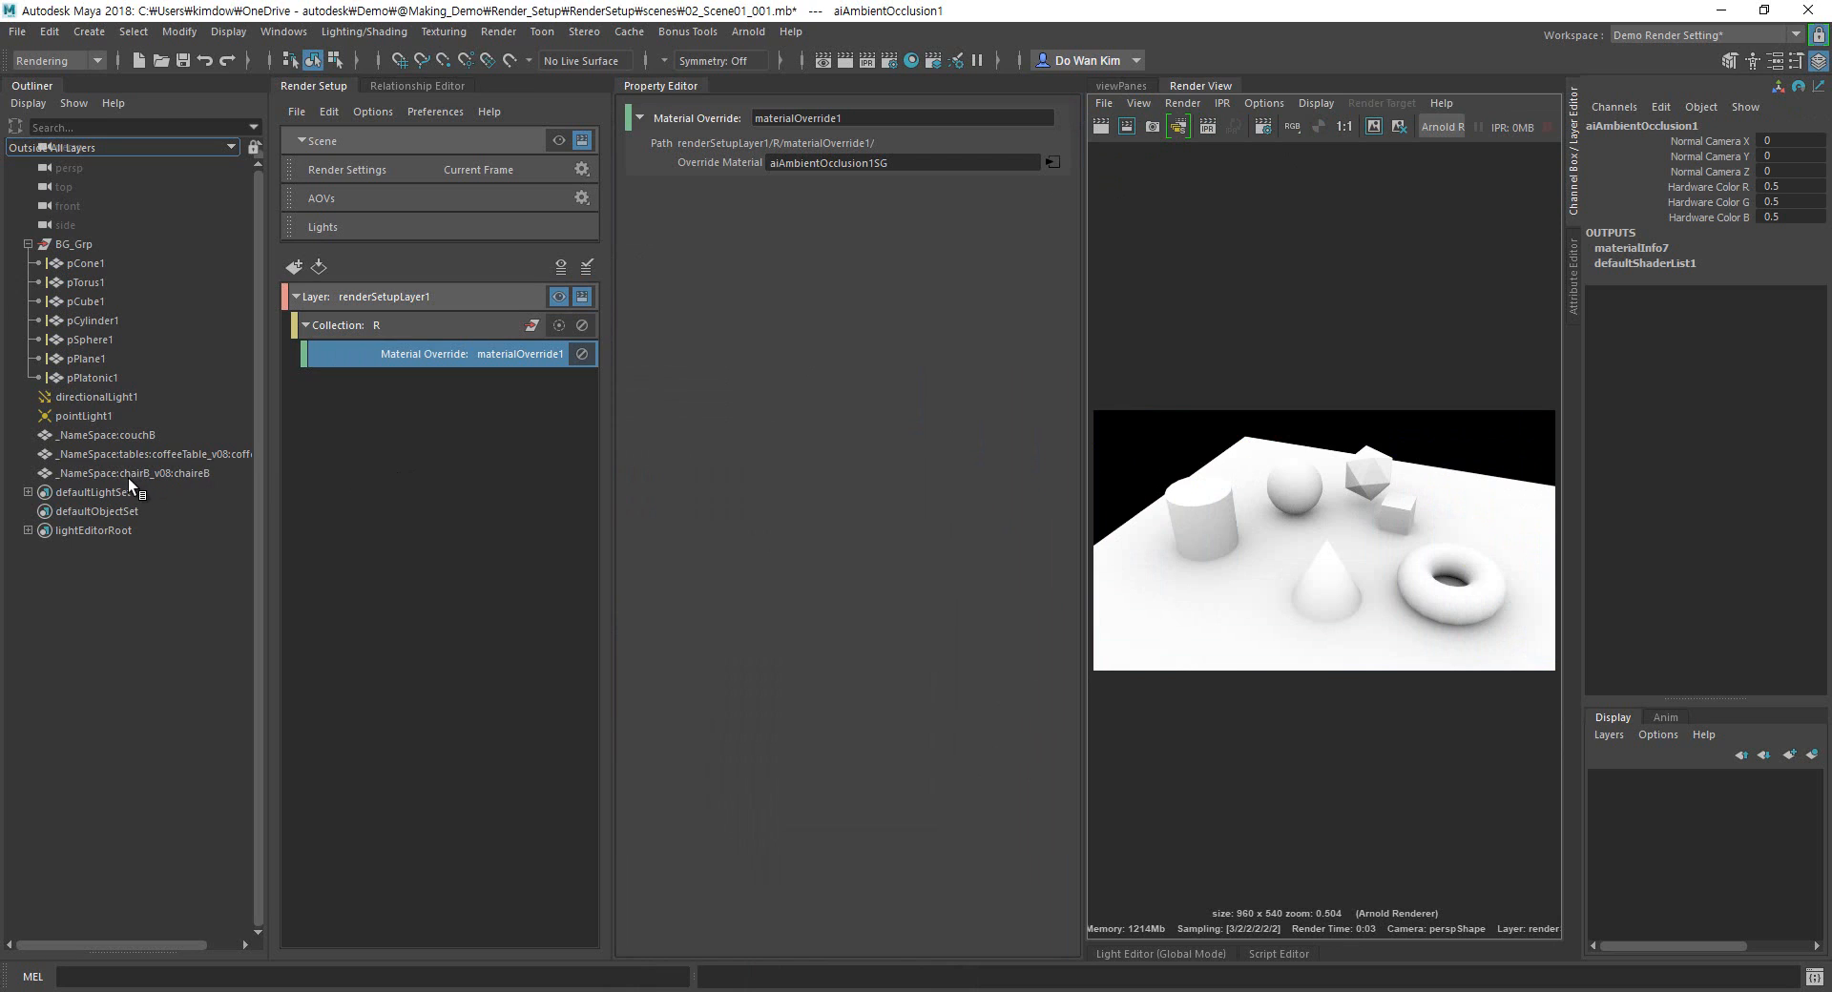
{"action": "left_click", "coordinate": [1141, 88]}
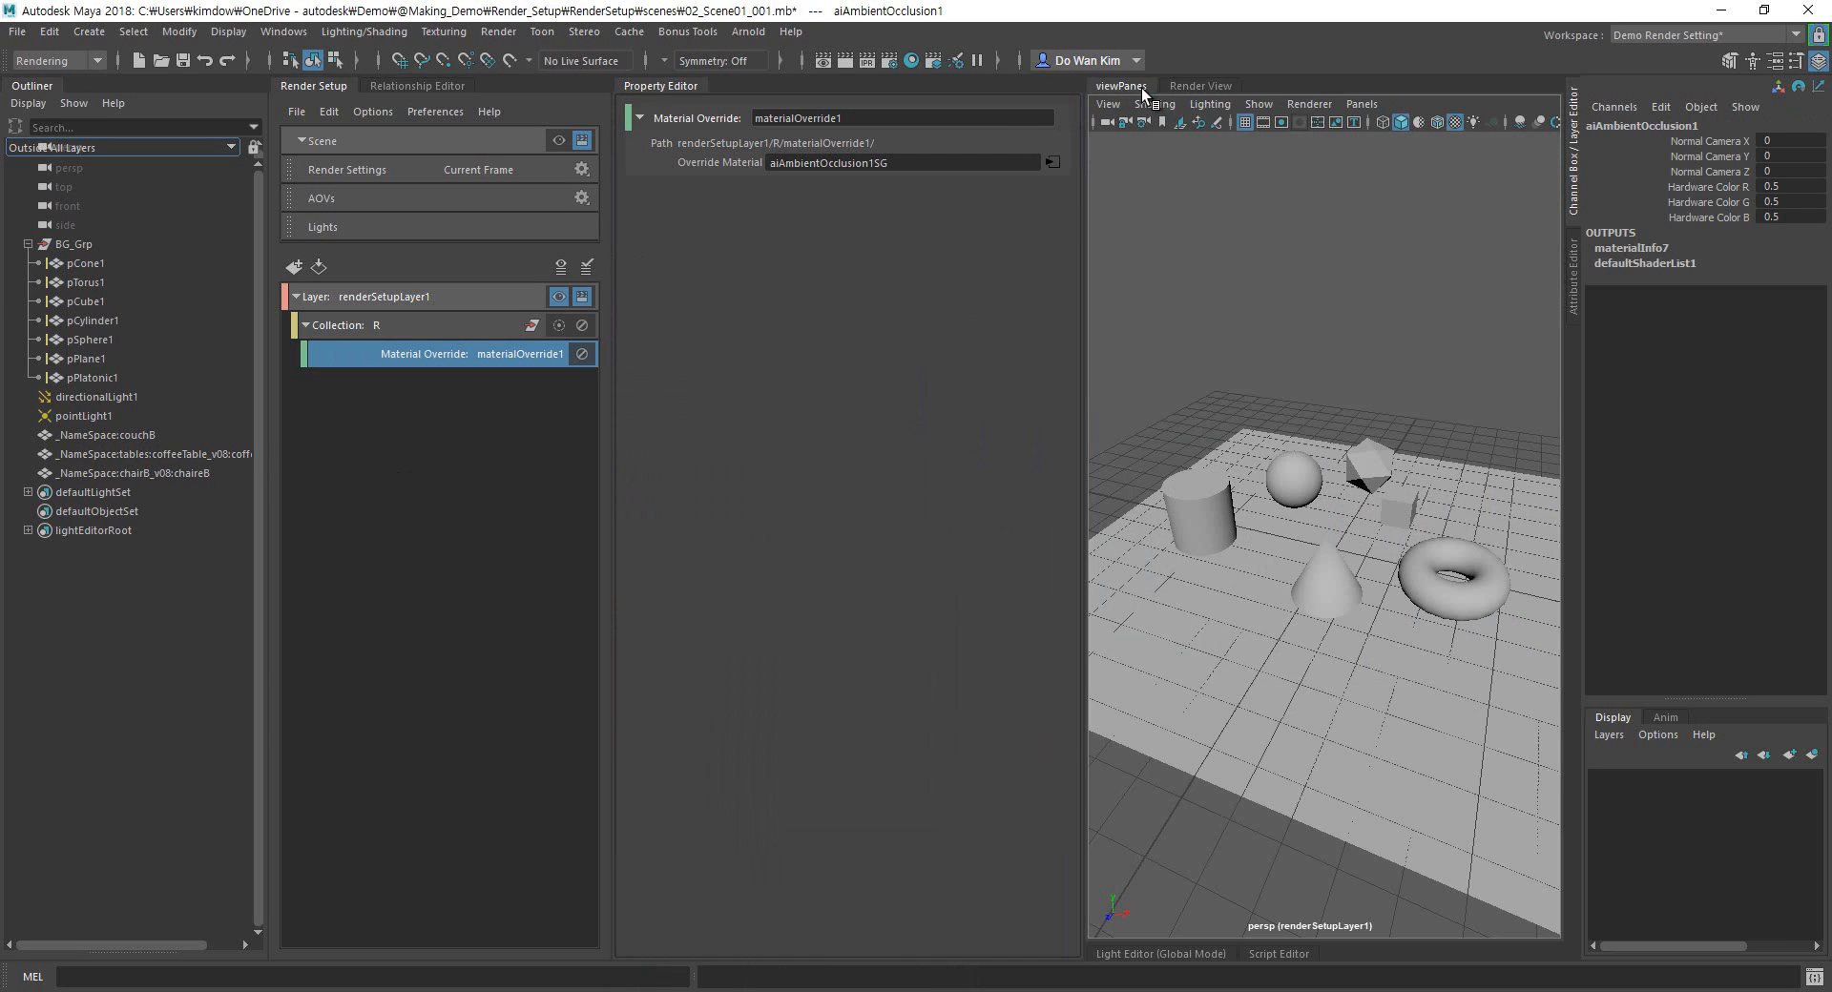
Switch to the master layer, select the chairB and coffeeTable meshes, and add both to collection R.
{"action": "left_click", "coordinate": [558, 296]}
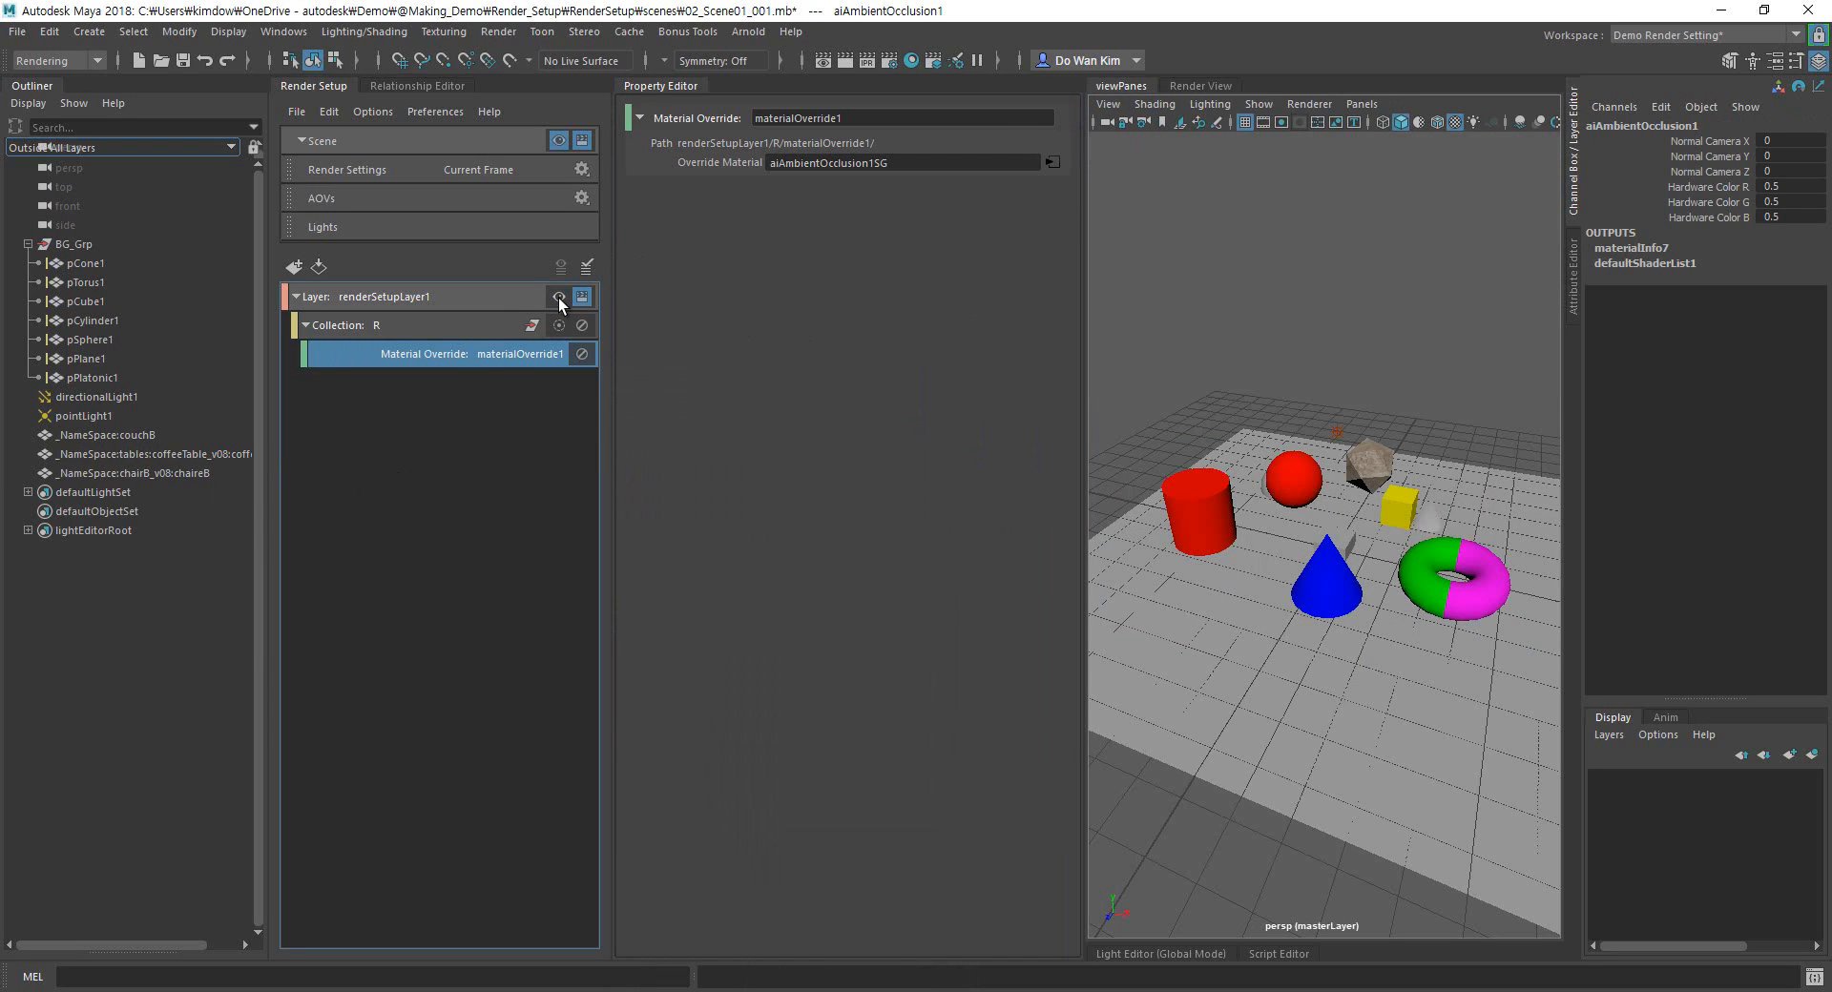
{"action": "left_click", "coordinate": [1429, 516]}
{"action": "left_click", "coordinate": [1431, 521]}
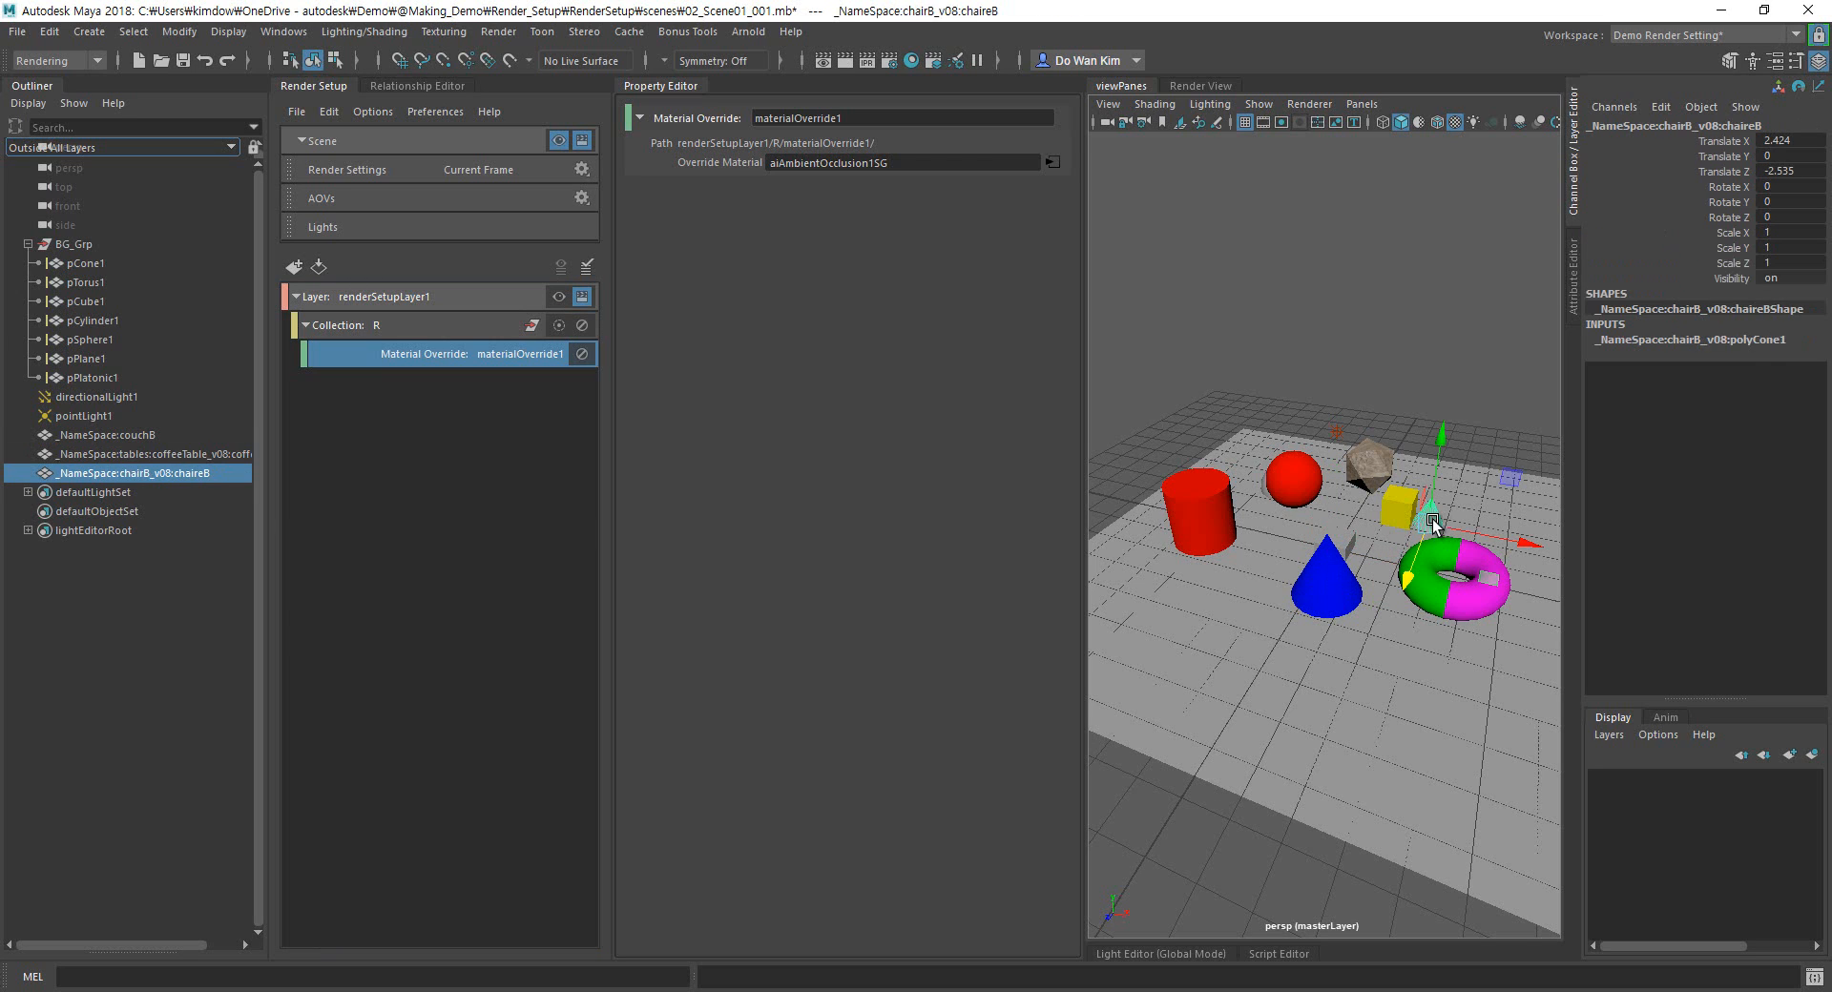
{"action": "left_click", "coordinate": [1352, 540], "text": "shift"}
{"action": "left_click", "coordinate": [501, 328]}
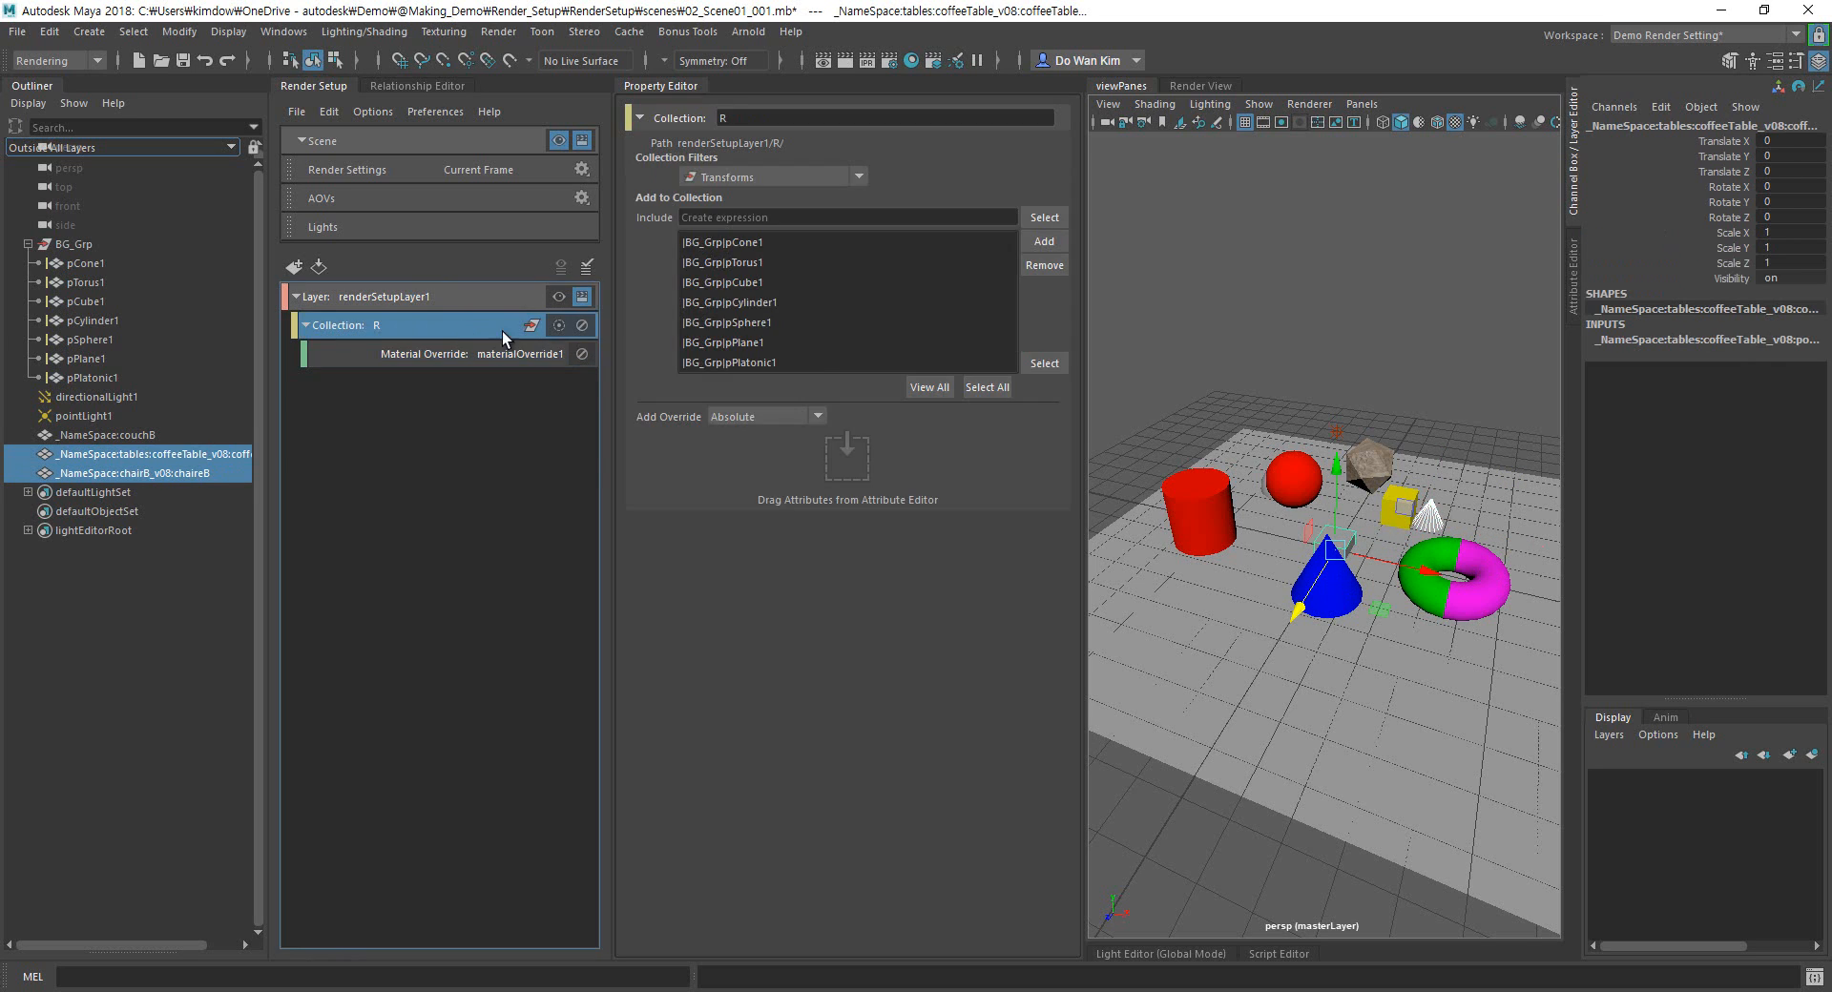
{"action": "left_click", "coordinate": [1038, 242]}
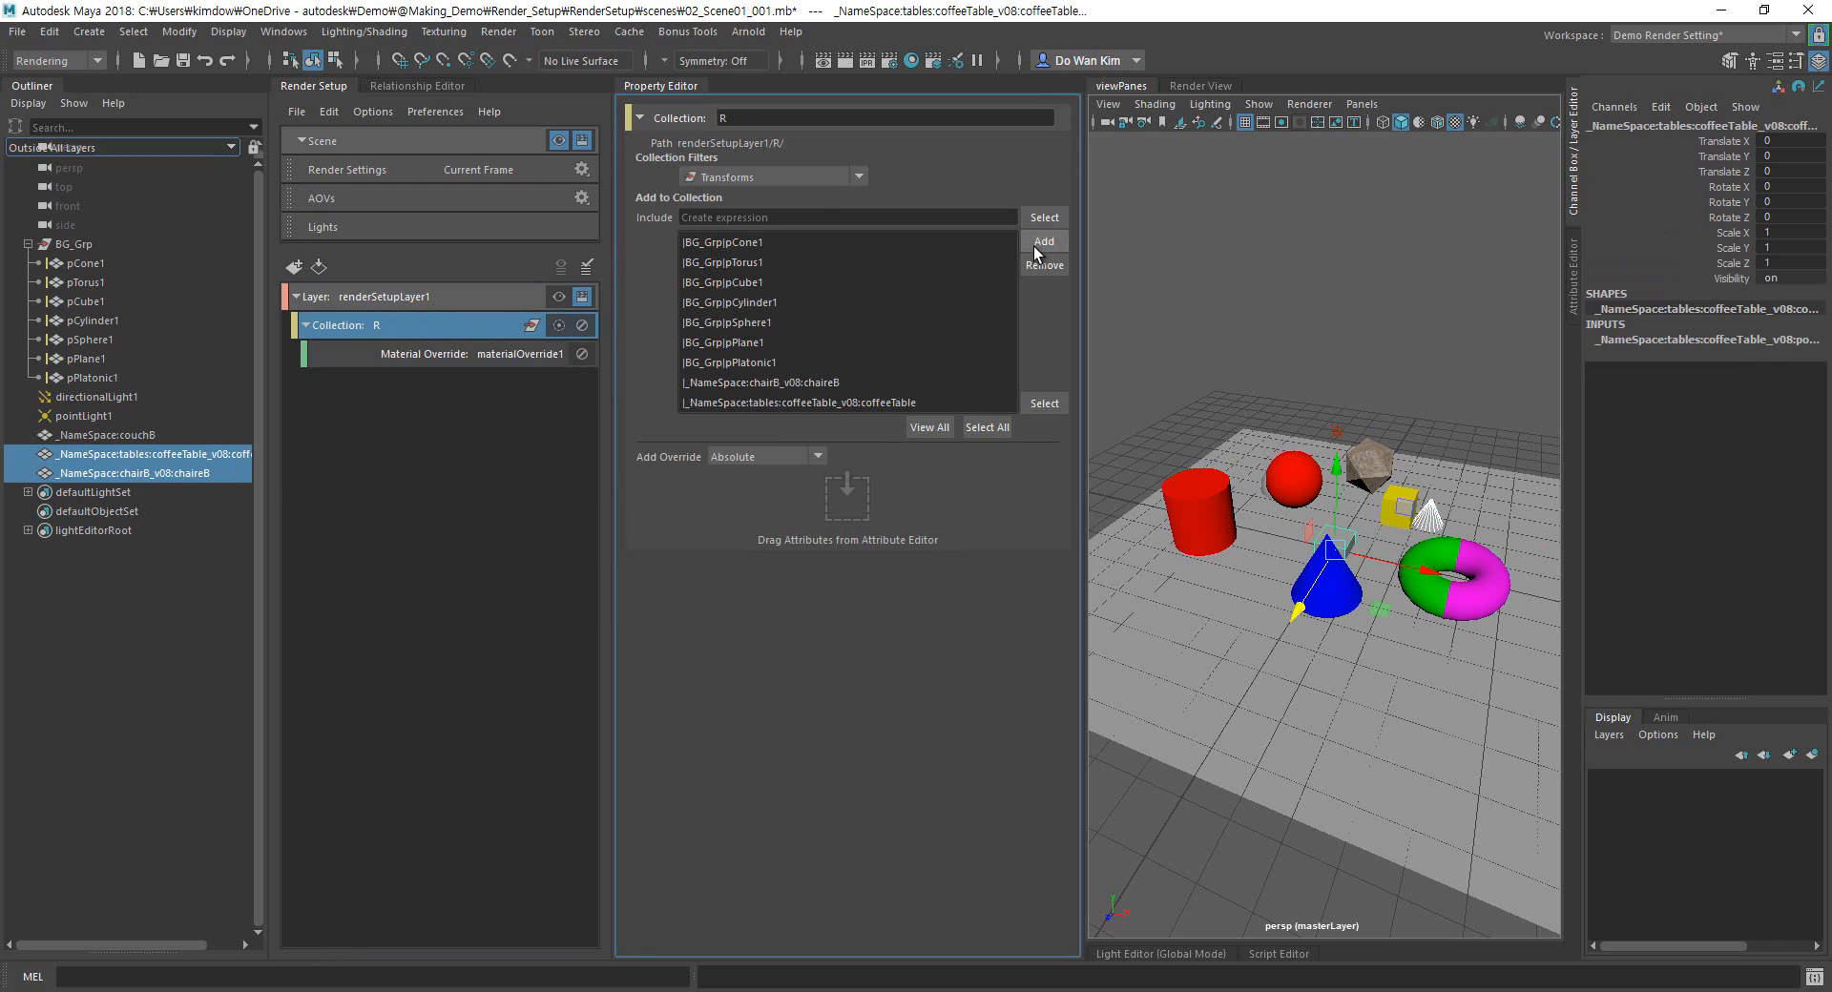
Render renderSetupLayer1 in the Render View to check the ambient occlusion with the chair and coffee table included.
{"action": "left_click", "coordinate": [1180, 86]}
{"action": "left_click", "coordinate": [1341, 127]}
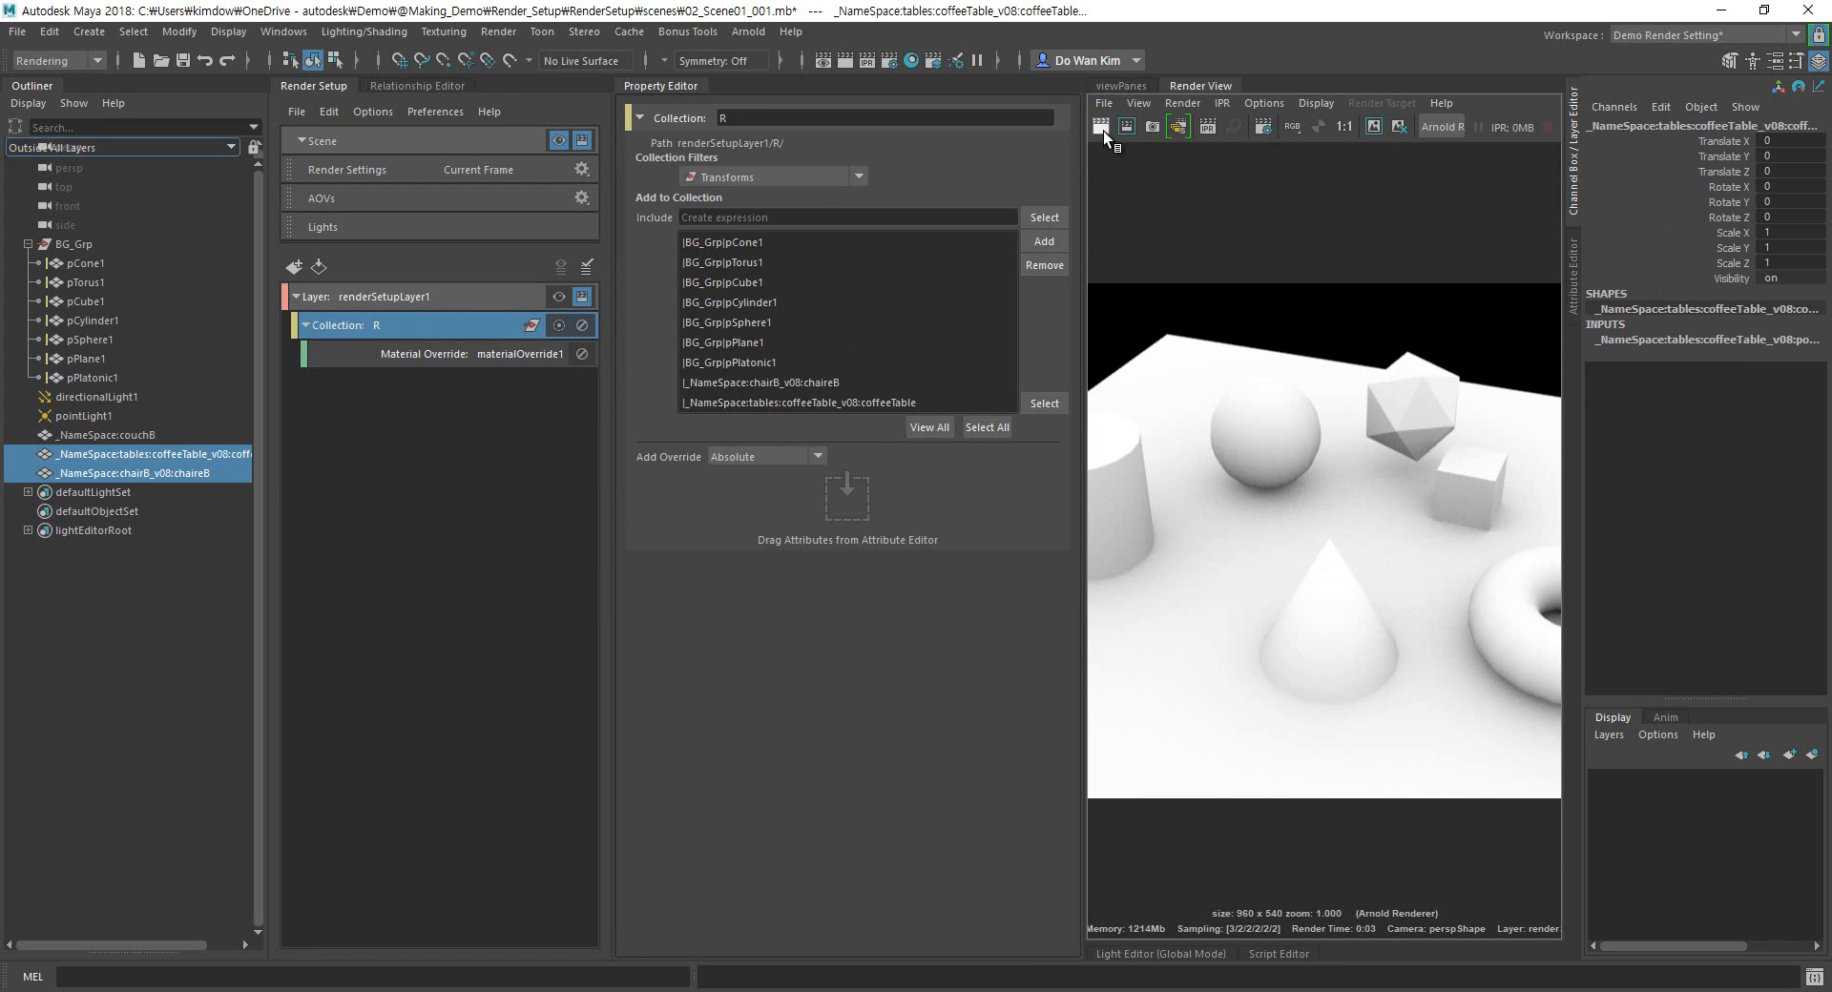
{"action": "left_click", "coordinate": [1373, 125]}
{"action": "left_click", "coordinate": [1103, 126]}
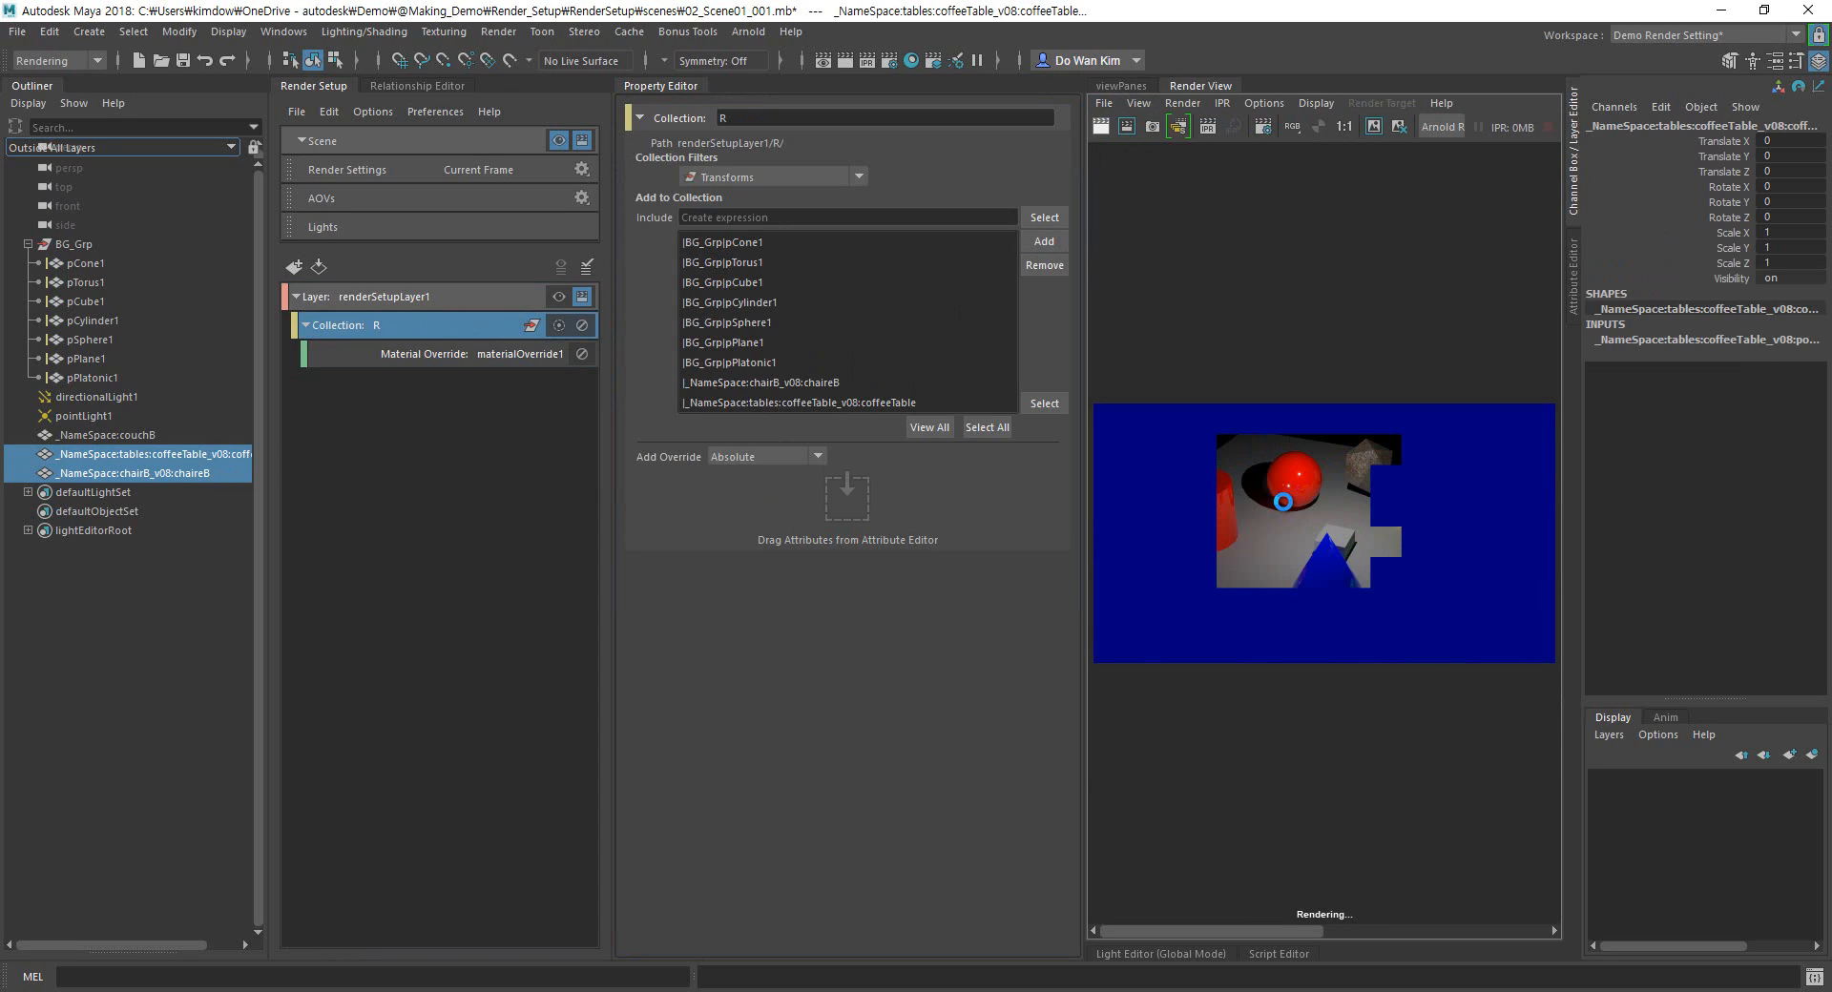
{"action": "left_click", "coordinate": [558, 298]}
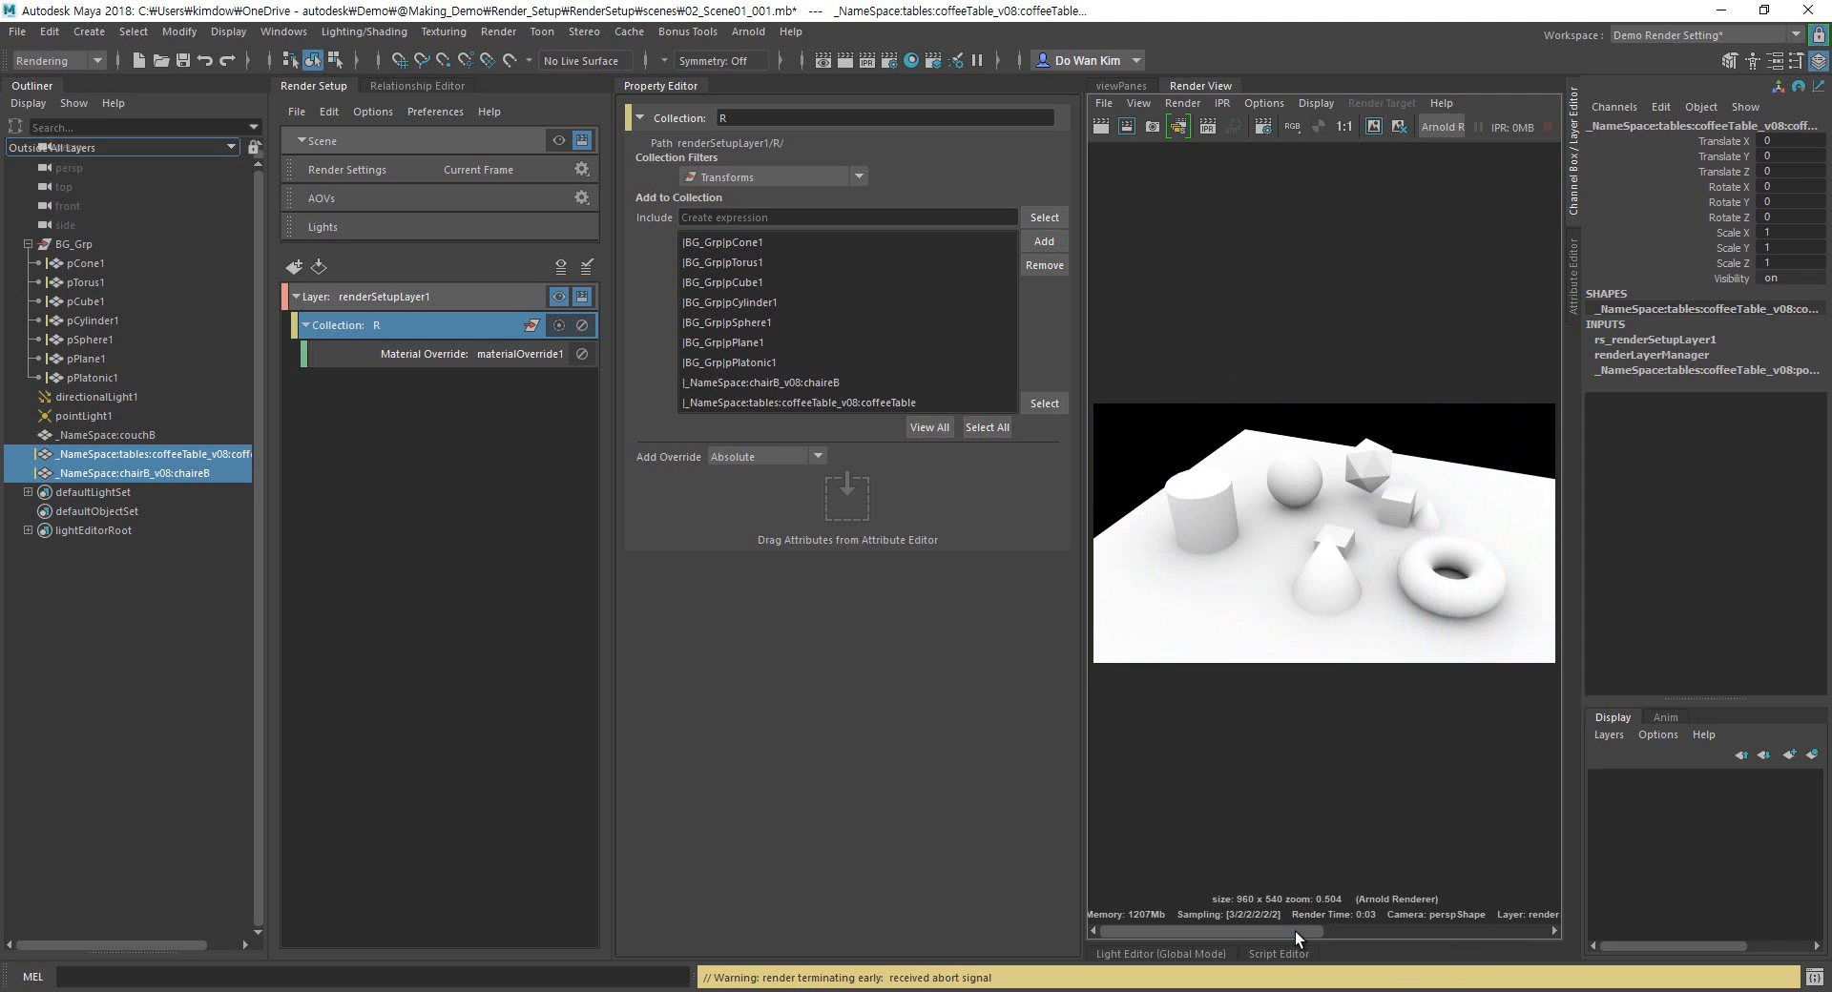
{"action": "left_click_drag", "start_coordinate": [1279, 927], "coordinate": [1117, 913]}
Remove the chair and coffee table from collection R, return to the viewport, and refresh renderSetupLayer1.
{"action": "left_click_drag", "start_coordinate": [801, 386], "coordinate": [803, 393]}
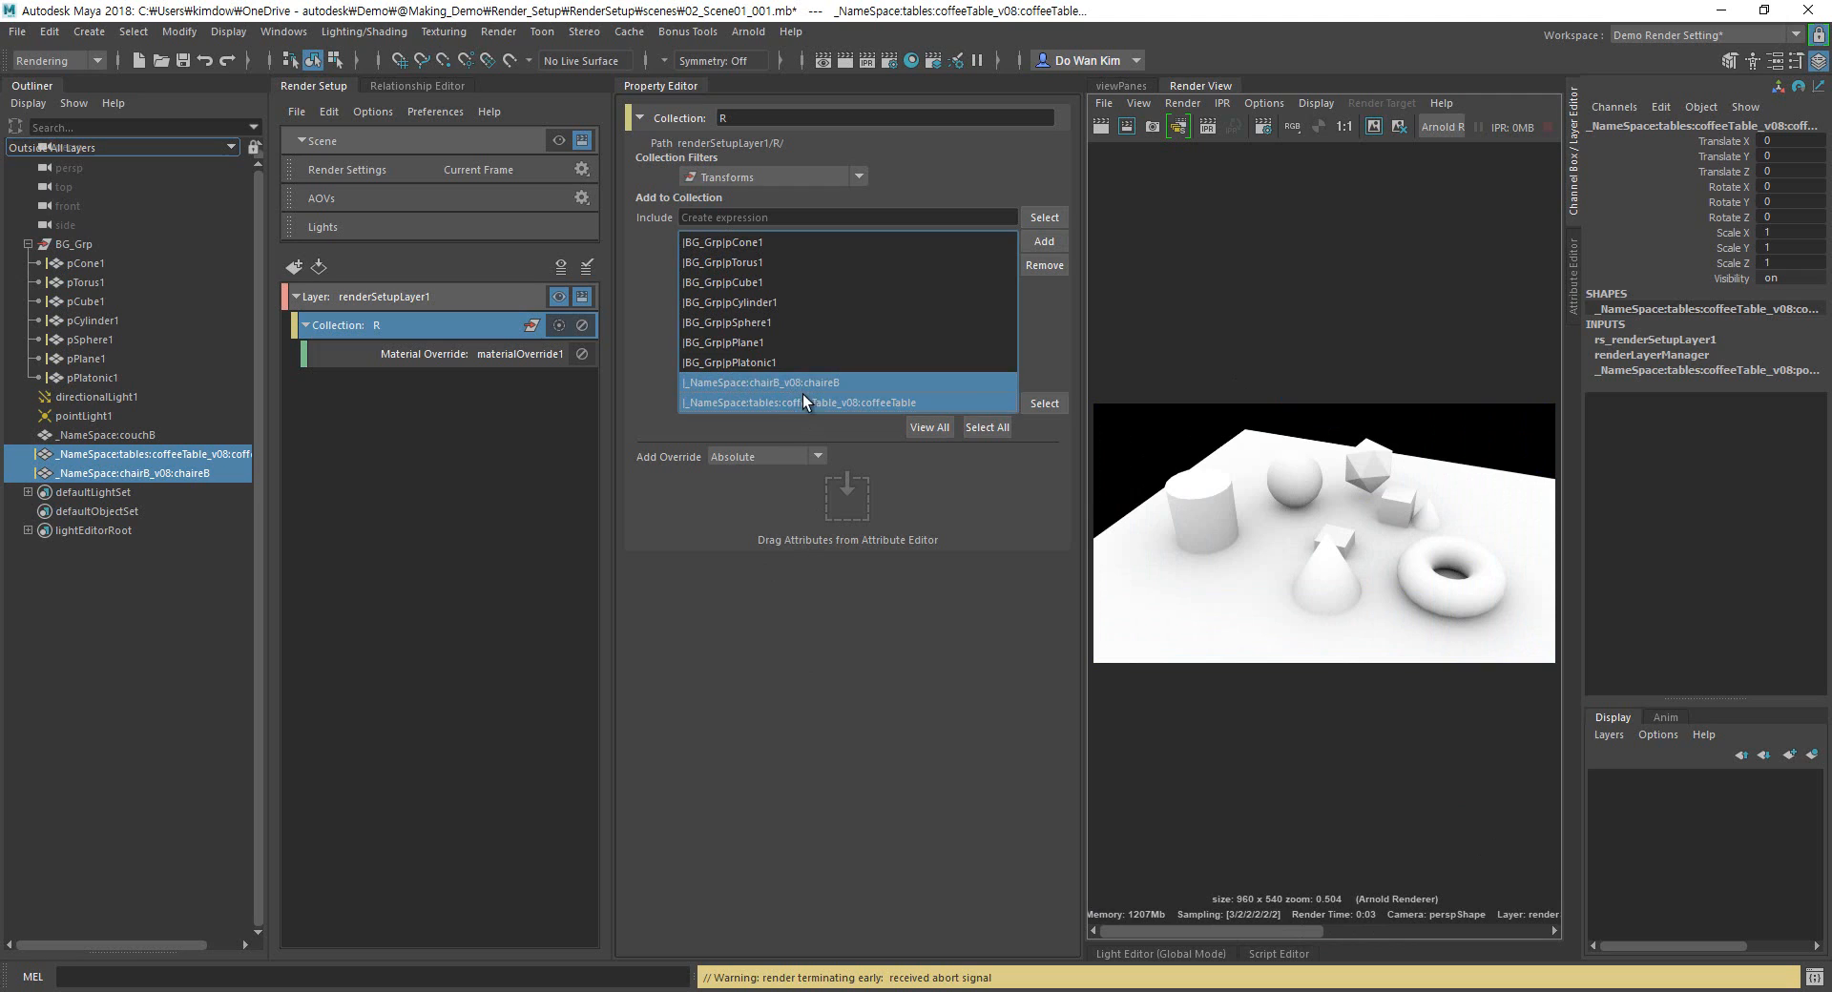
{"action": "left_click", "coordinate": [1033, 265]}
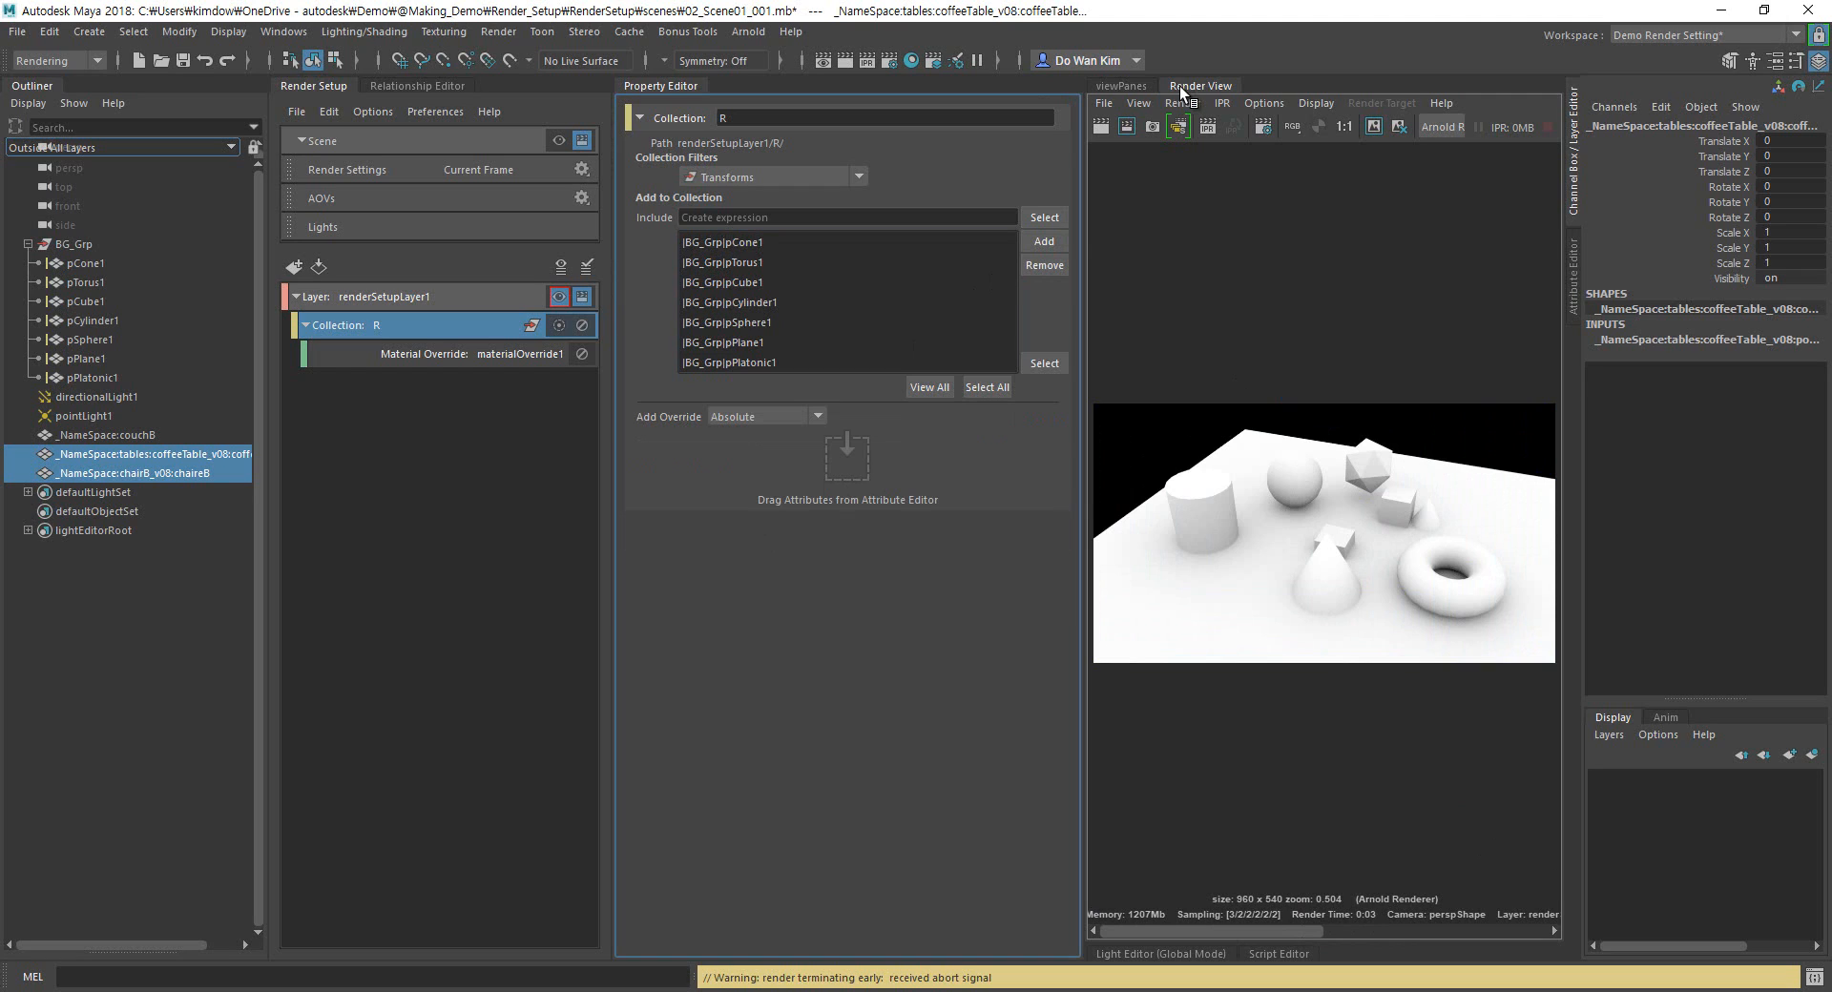
{"action": "left_click", "coordinate": [1124, 86]}
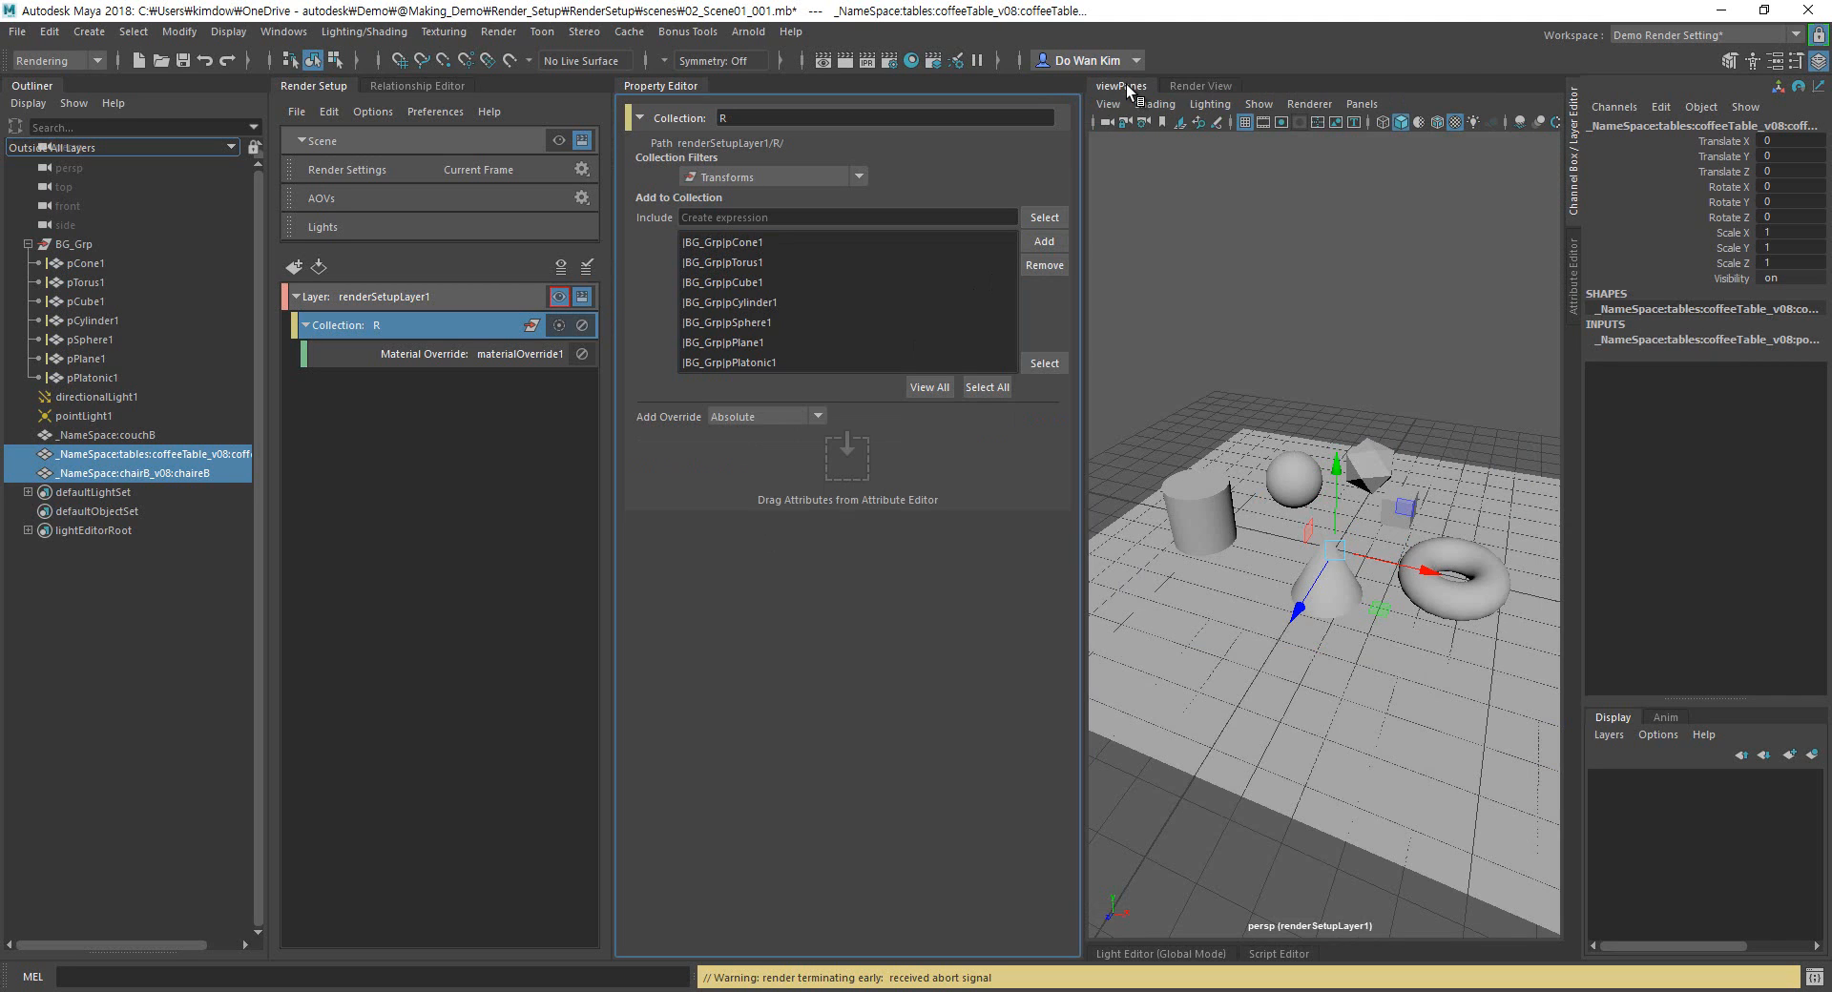
{"action": "left_click", "coordinate": [560, 297]}
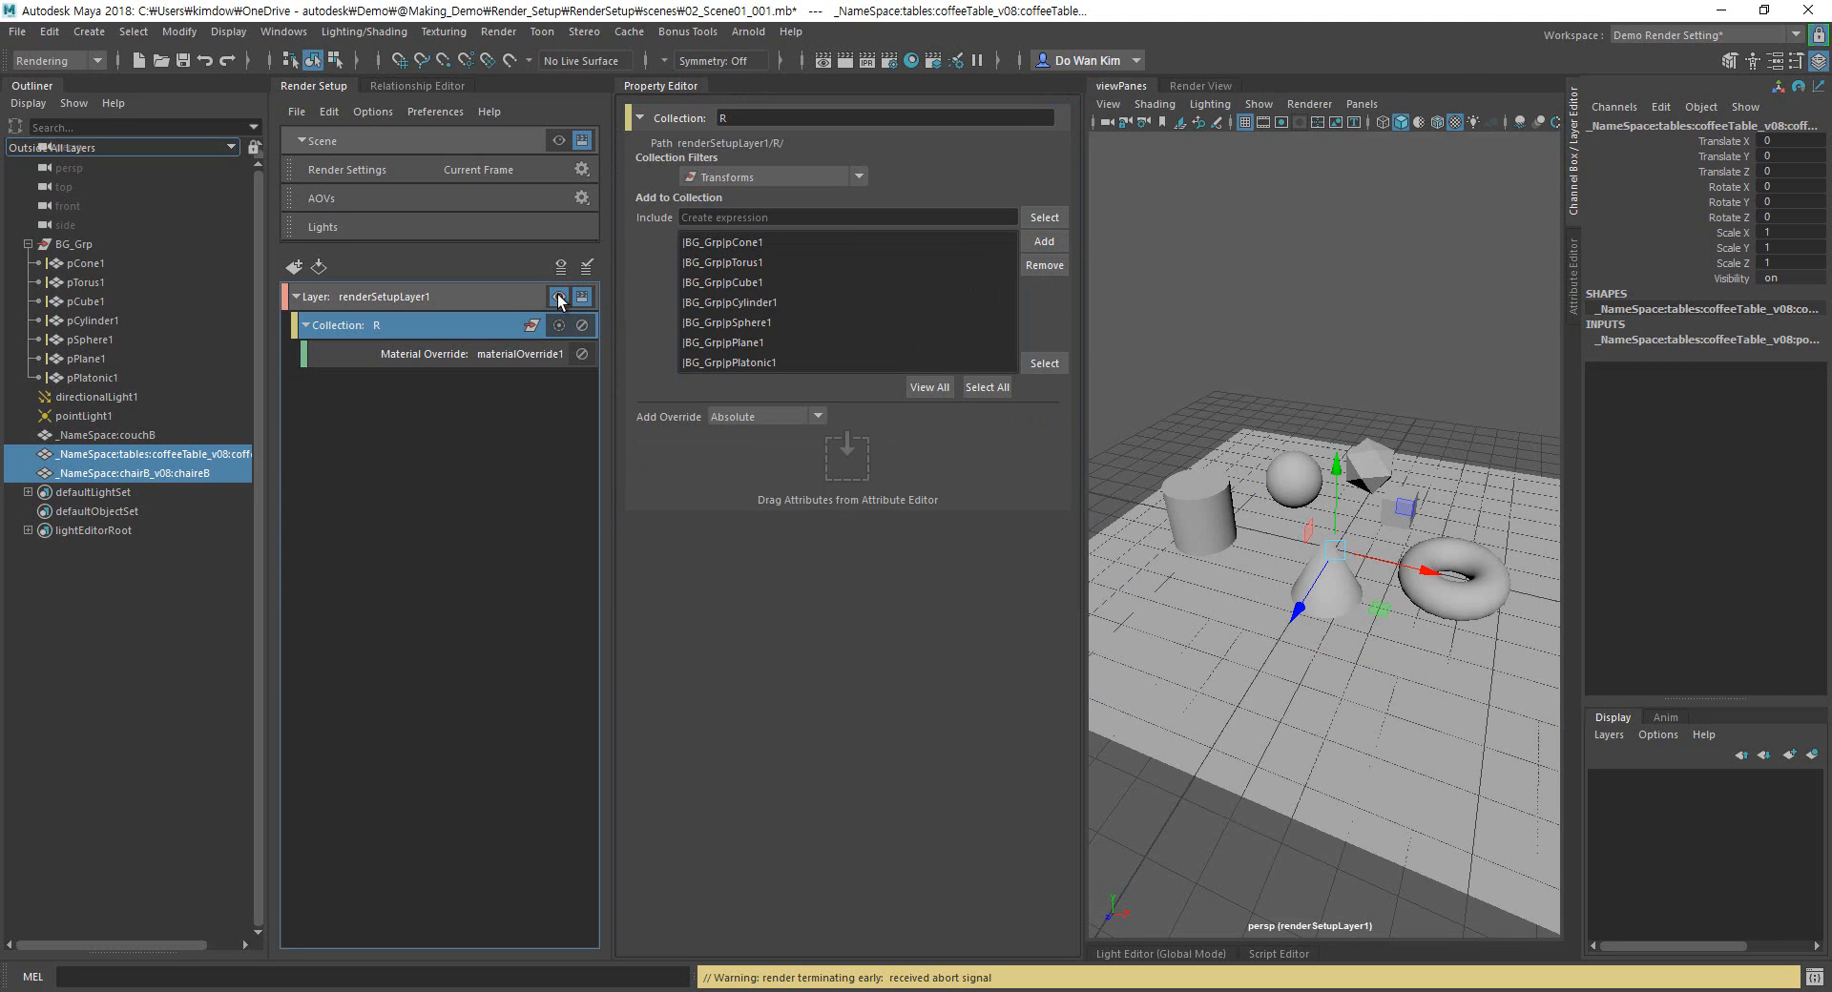
Delete the material override from collection R.
{"action": "left_click", "coordinate": [471, 355]}
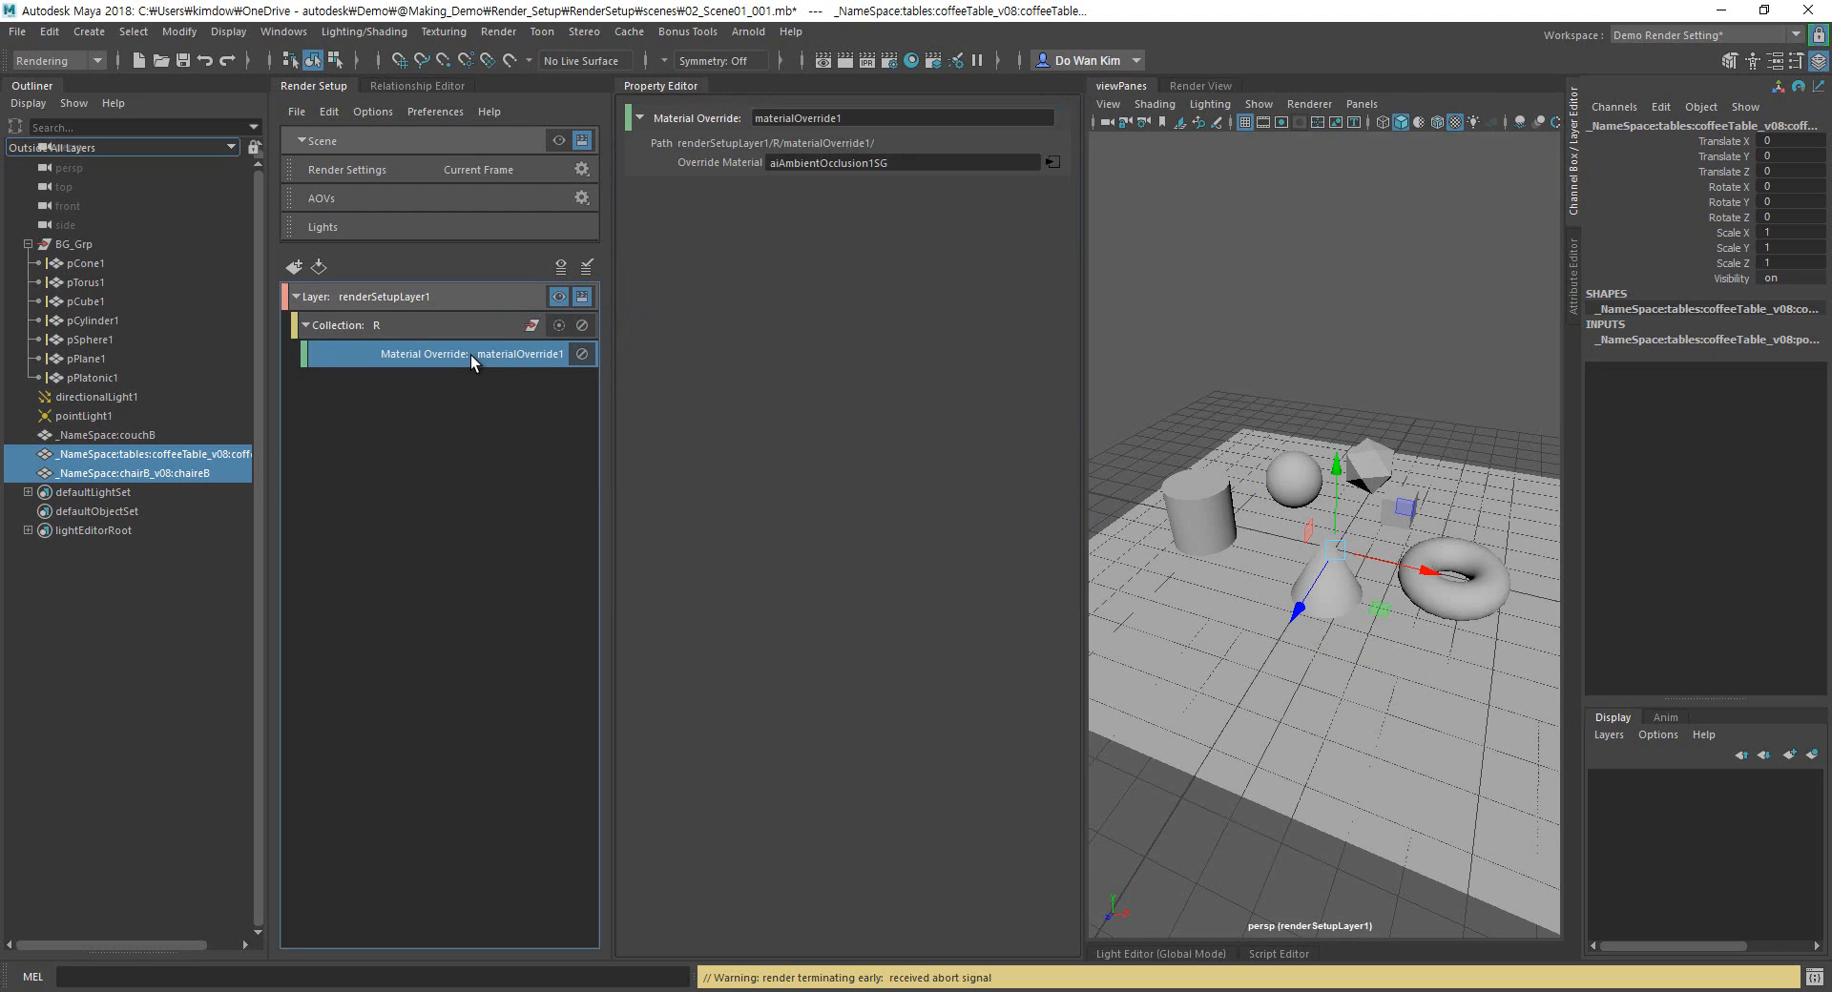
{"action": "right_click", "coordinate": [471, 355]}
{"action": "left_click", "coordinate": [529, 468]}
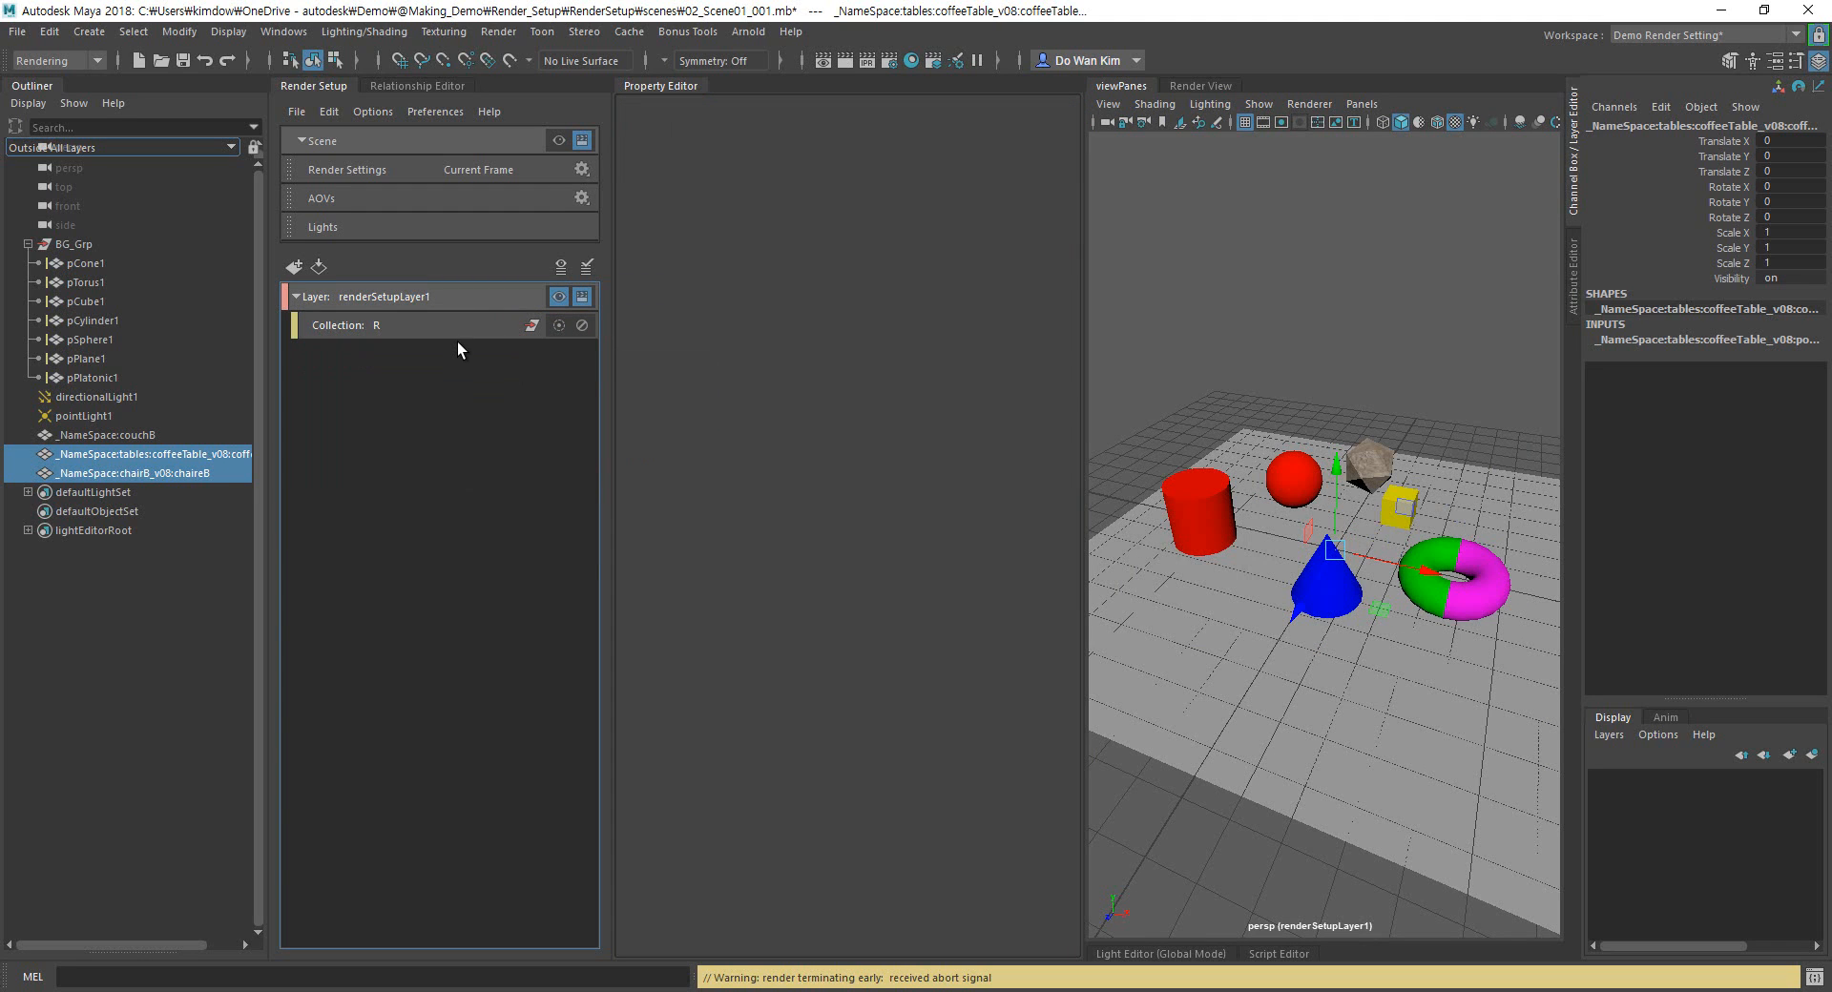
Select all members of collection R and remove them, leaving the collection empty.
{"action": "left_click", "coordinate": [491, 320]}
{"action": "right_click", "coordinate": [491, 321]}
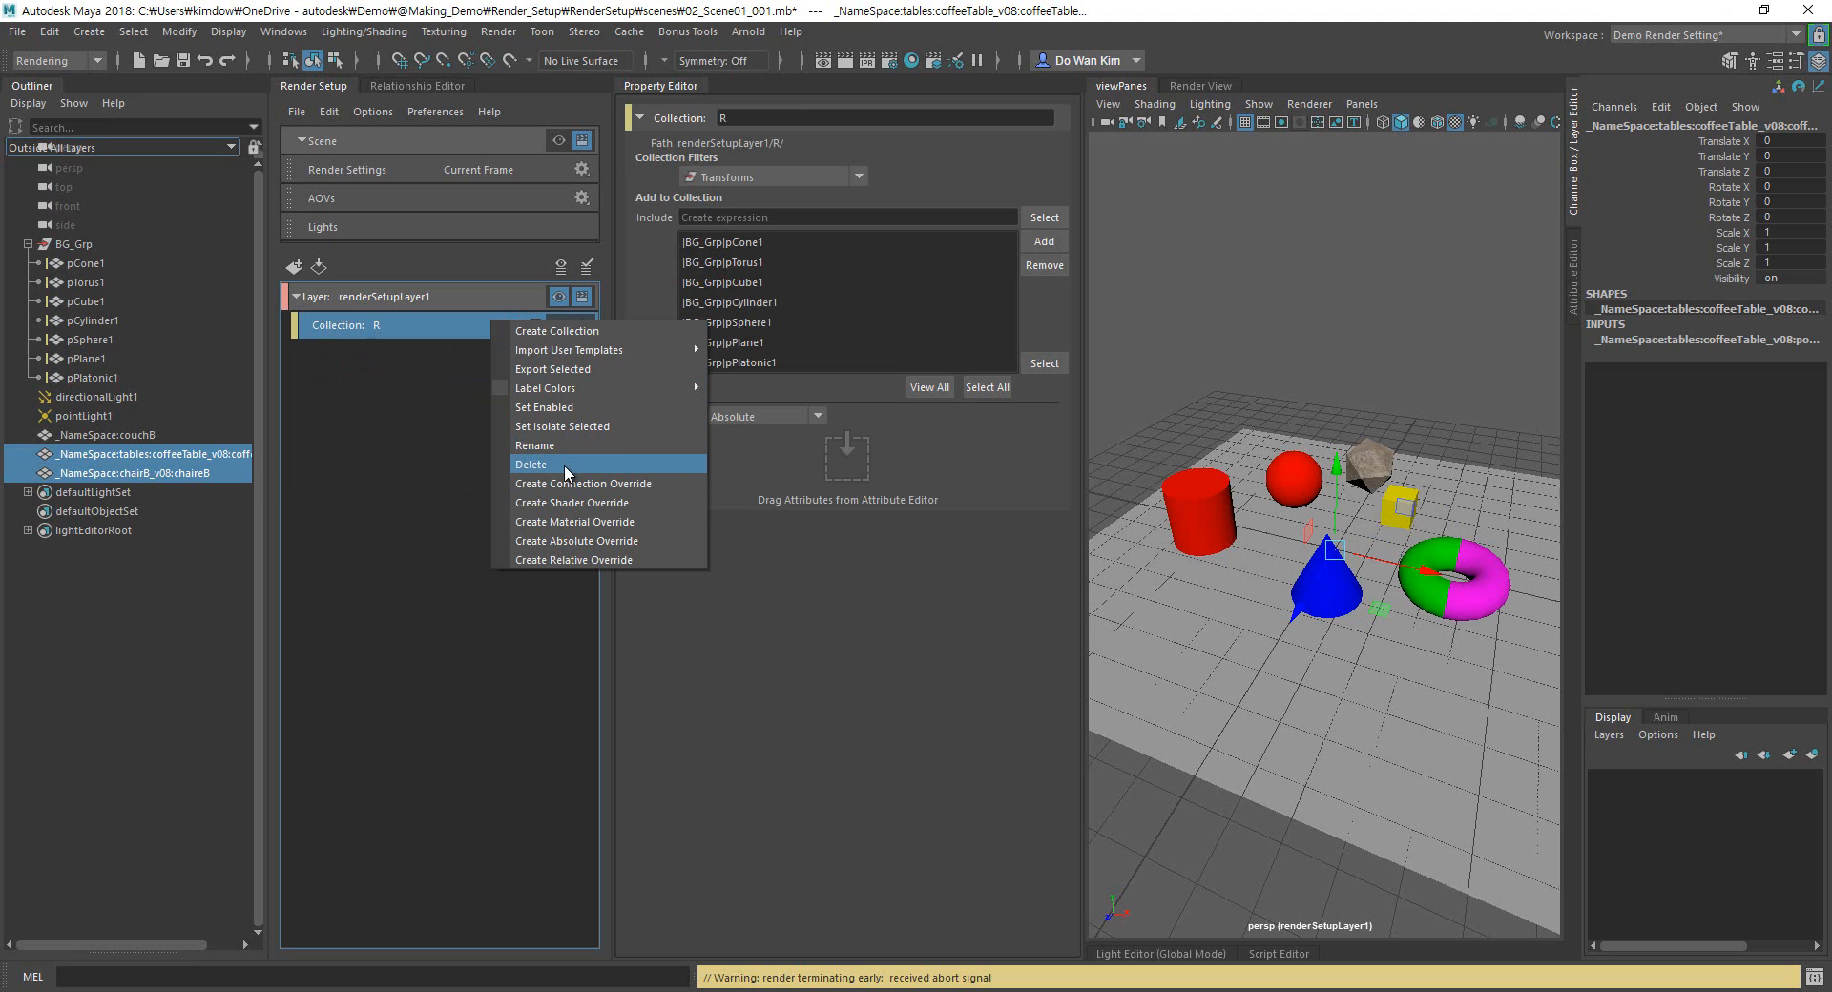
{"action": "left_click", "coordinate": [531, 465]}
{"action": "left_click", "coordinate": [500, 327]}
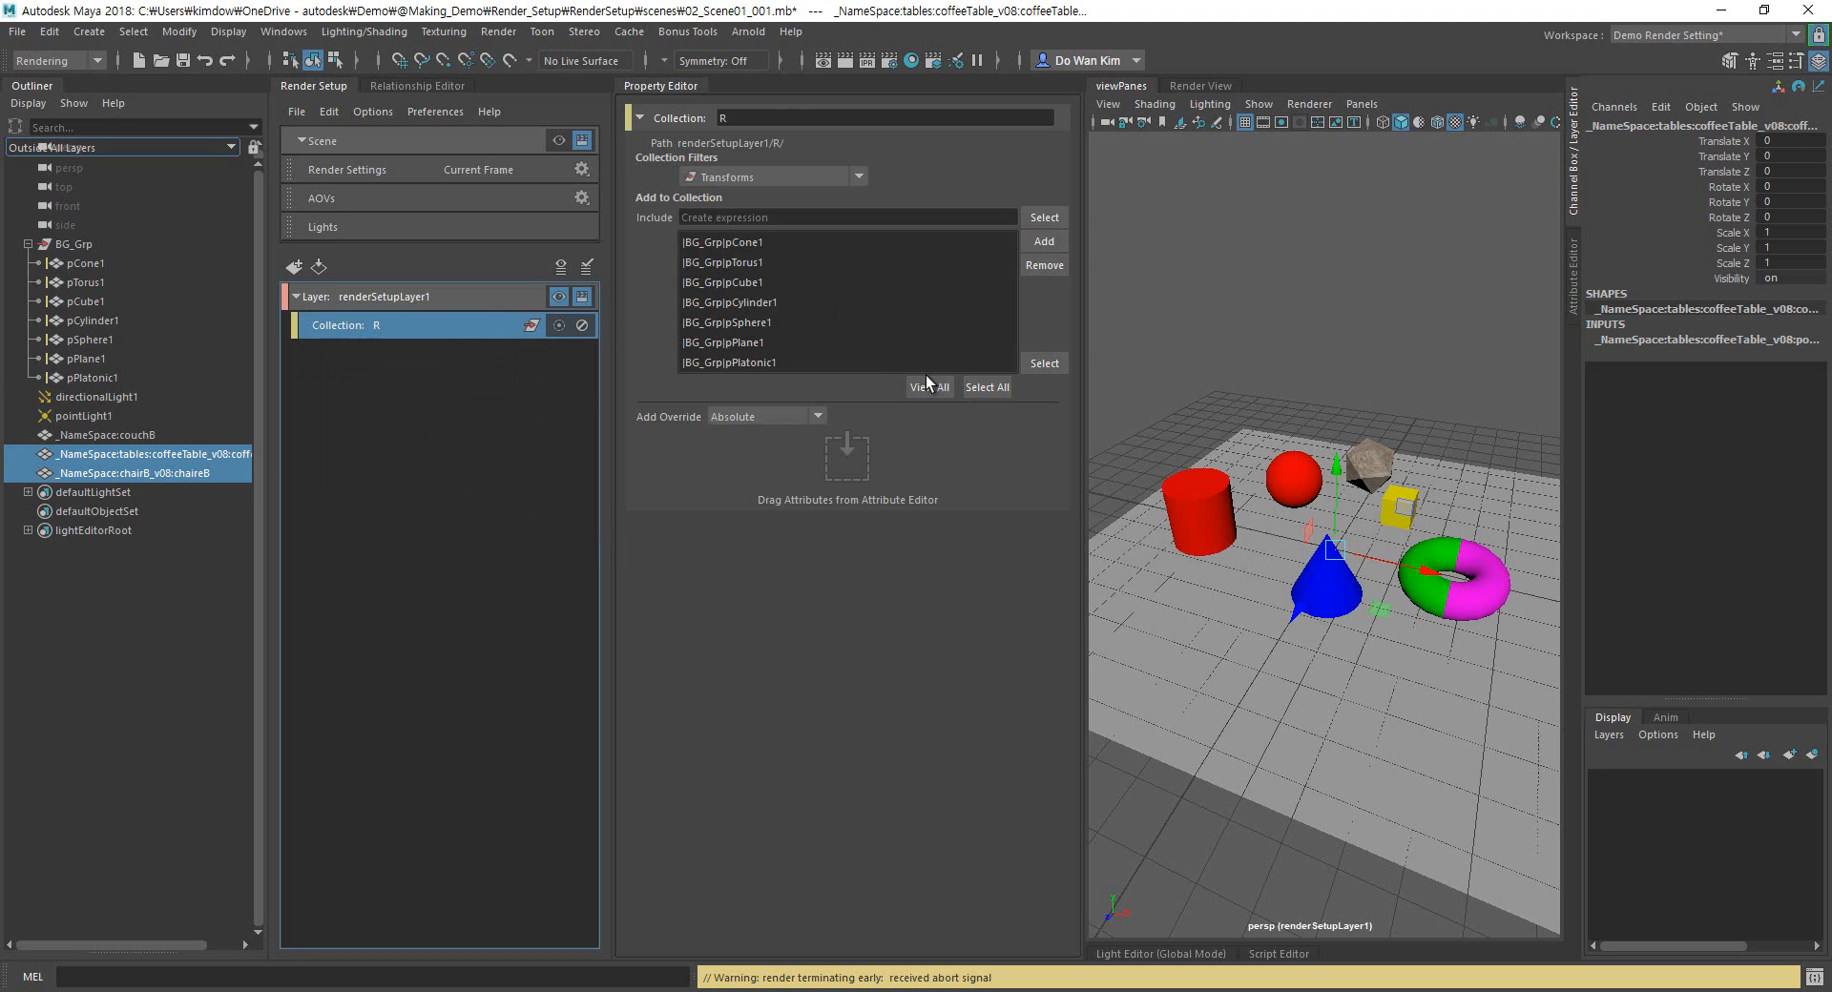
{"action": "left_click", "coordinate": [1044, 362]}
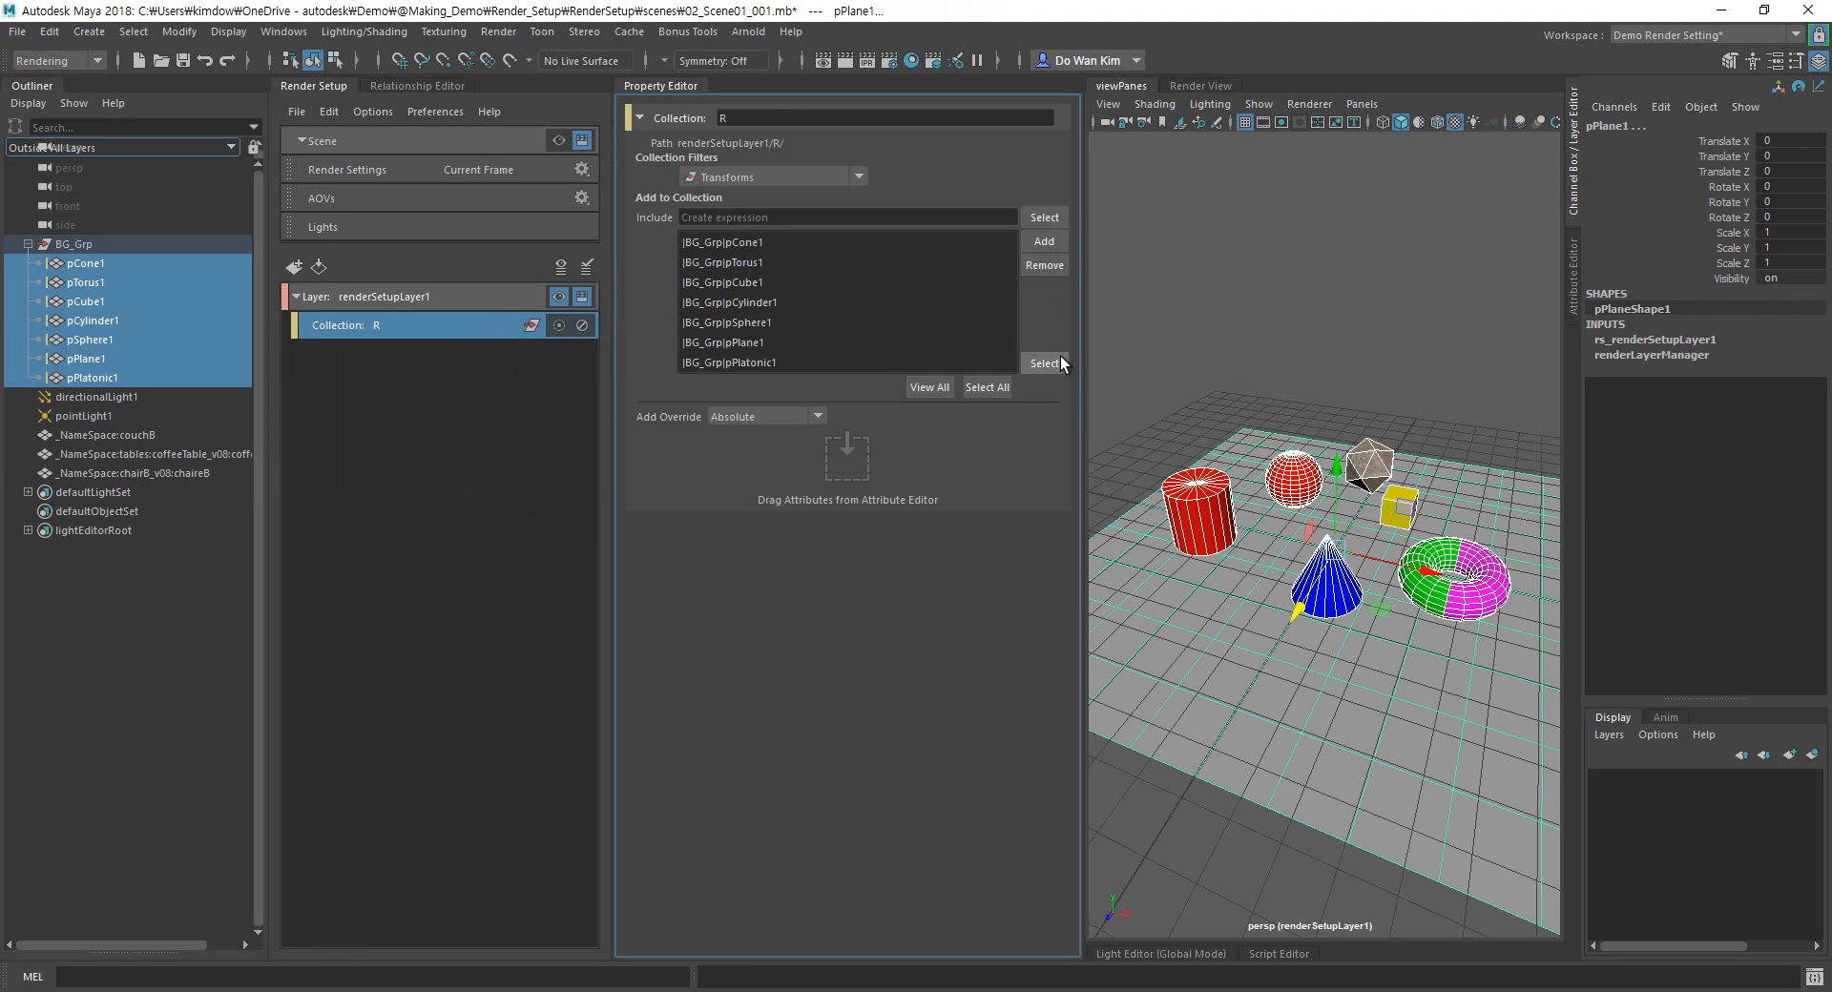
{"action": "left_click", "coordinate": [1044, 265]}
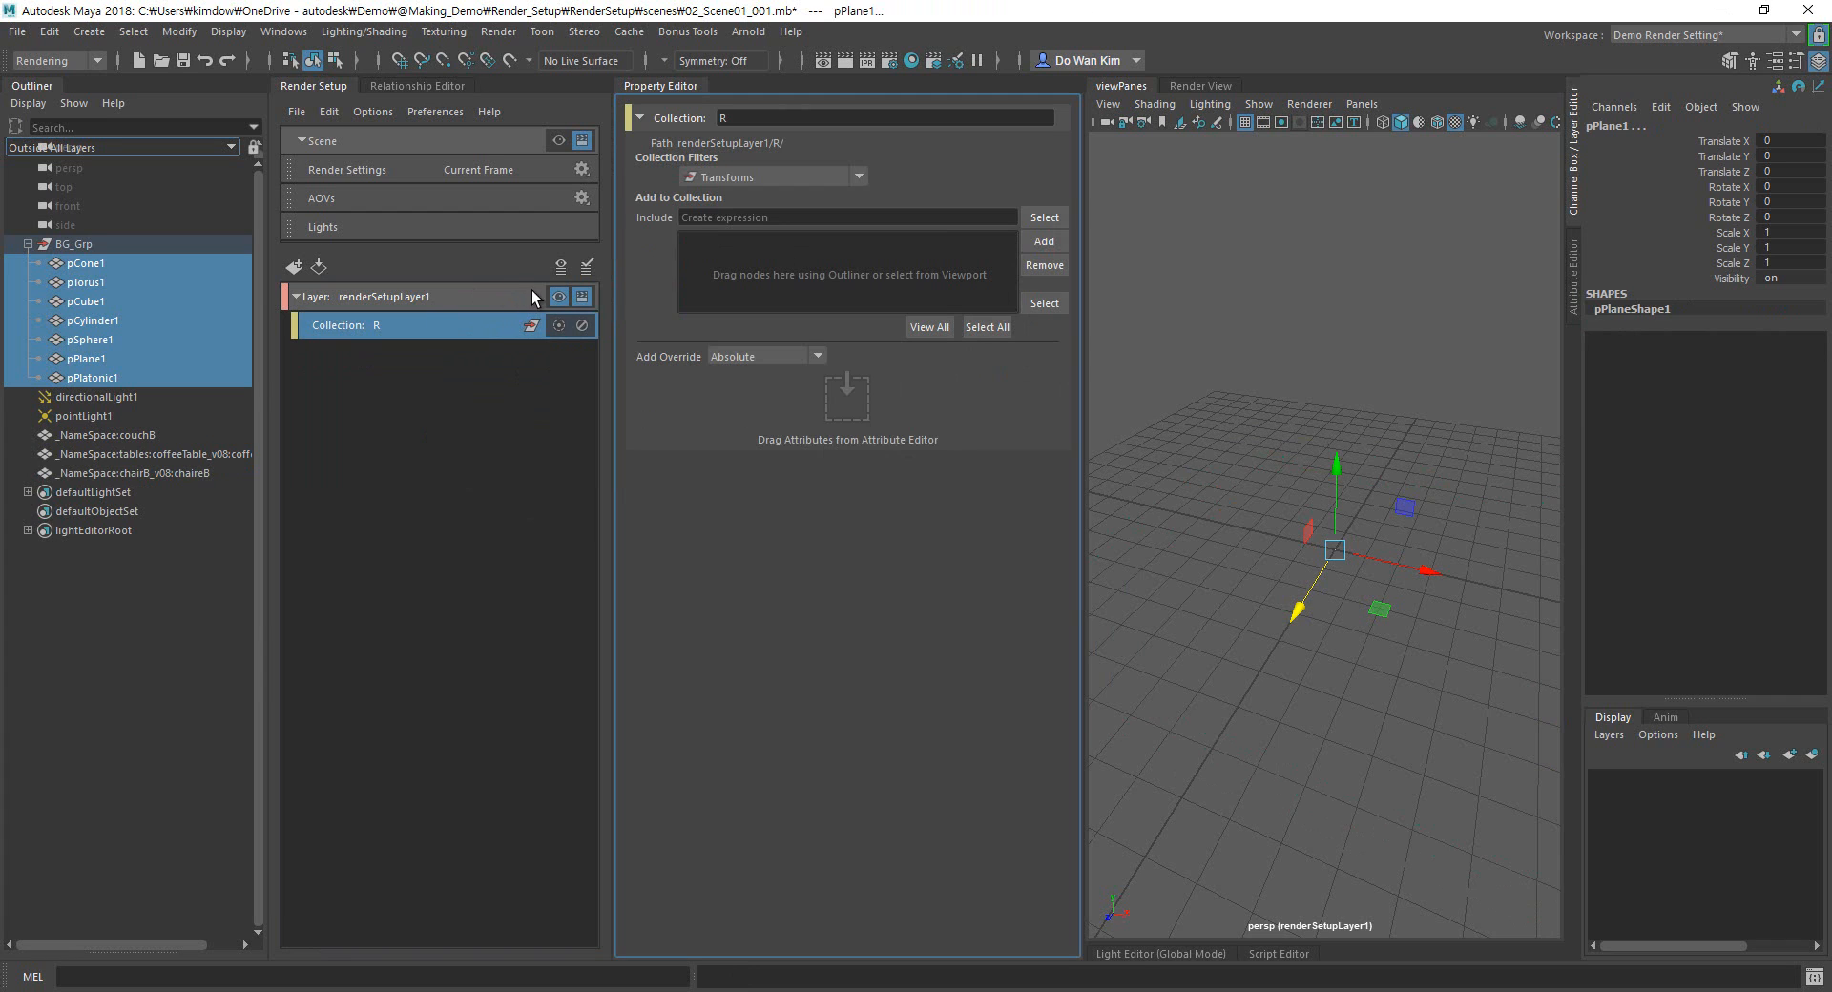
Switch to the master layer, add pTorus1 to collection R, and make renderSetupLayer1 visible again.
{"action": "left_click", "coordinate": [558, 297]}
{"action": "left_click", "coordinate": [1415, 596]}
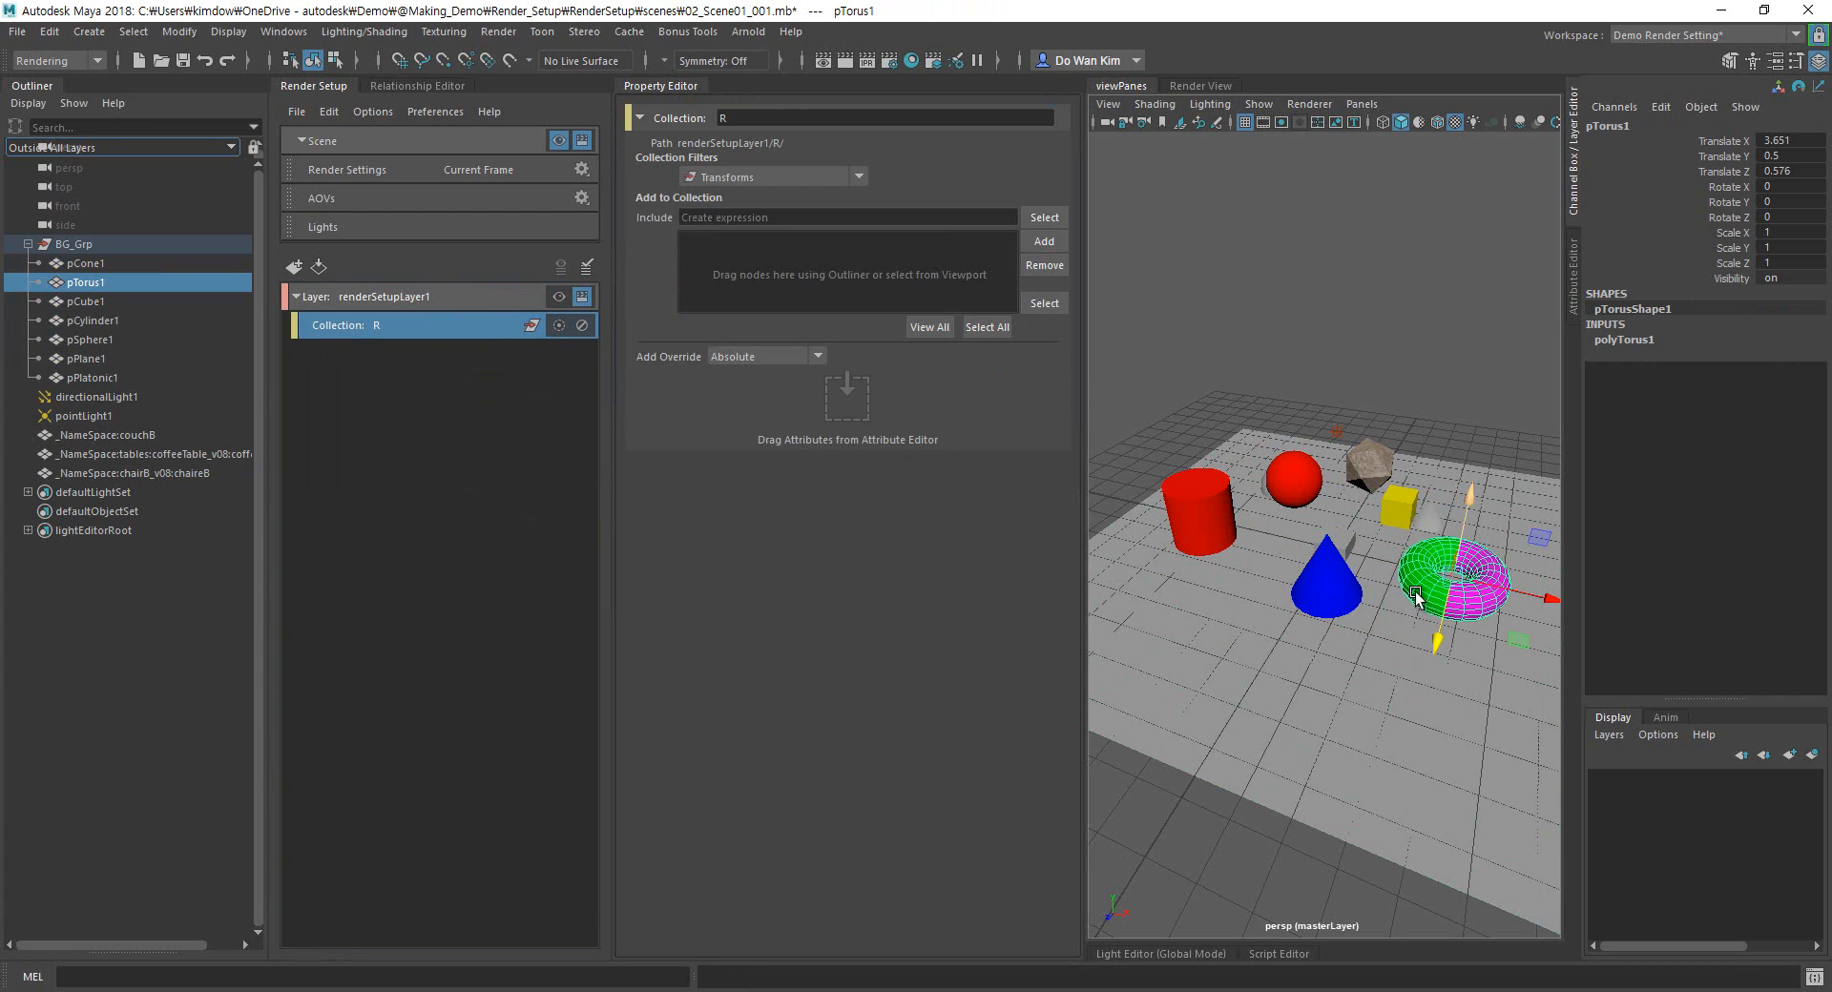
{"action": "left_click", "coordinate": [1039, 244]}
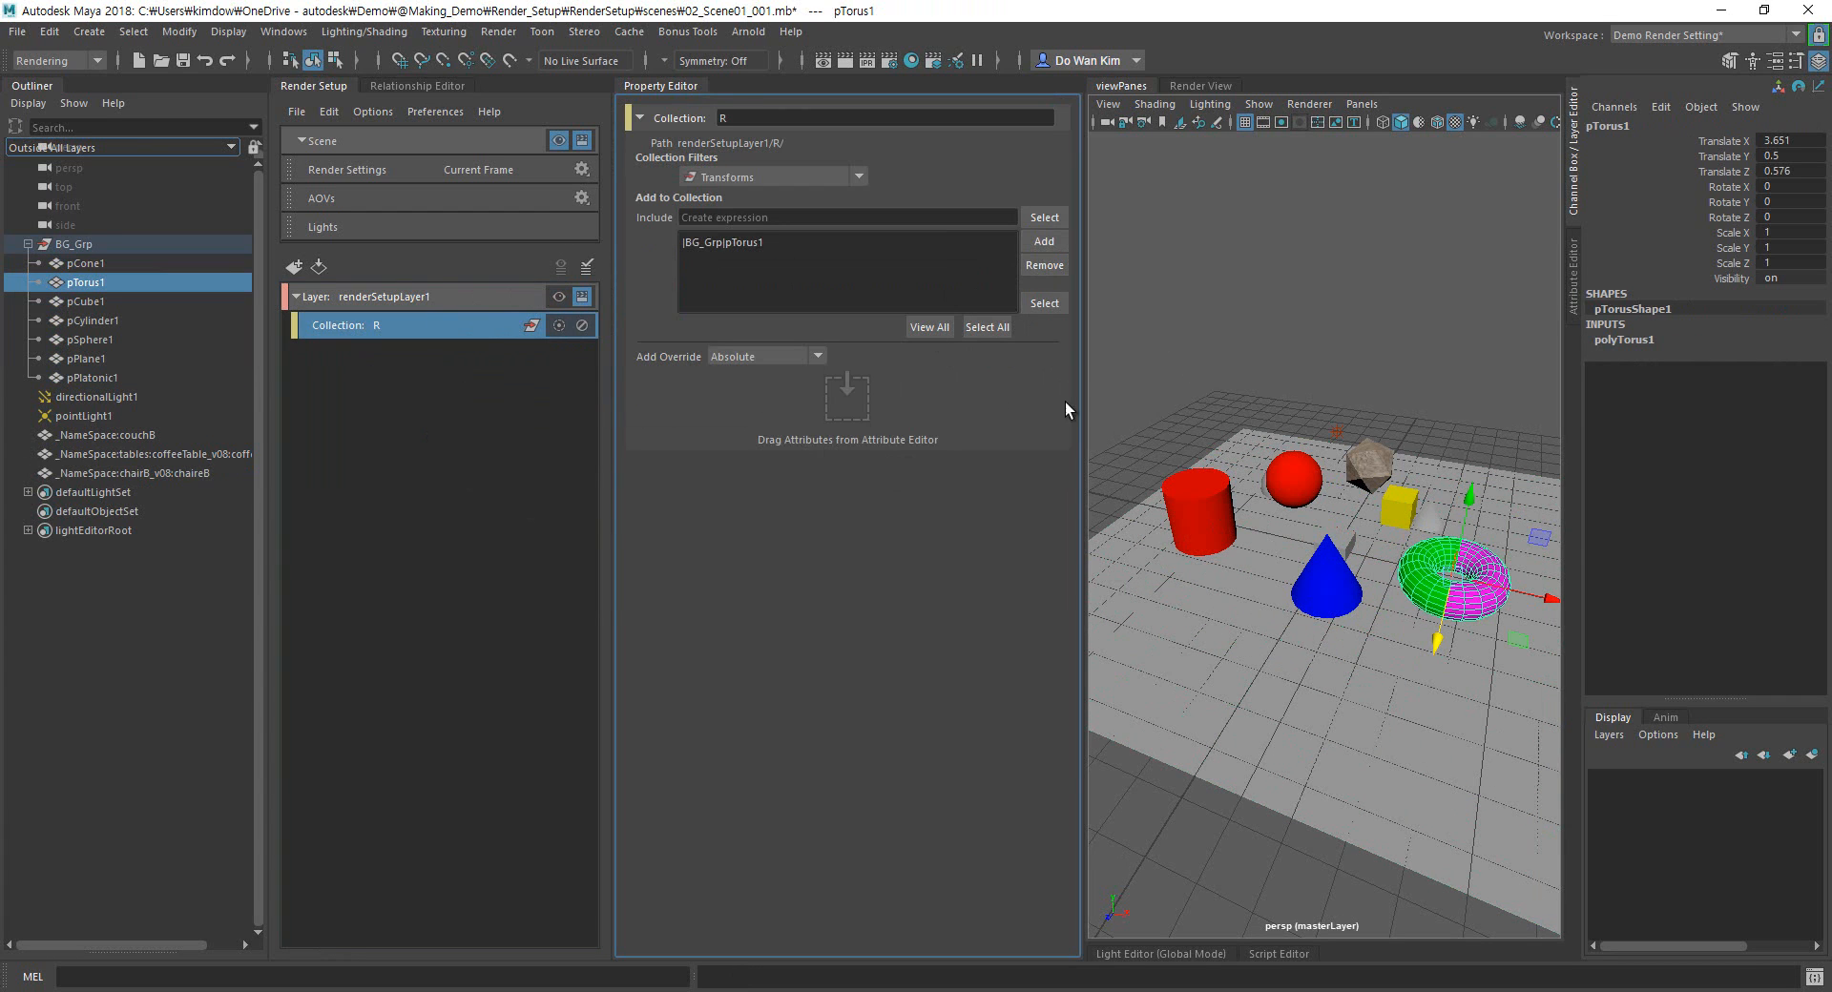
{"action": "left_click", "coordinate": [558, 297]}
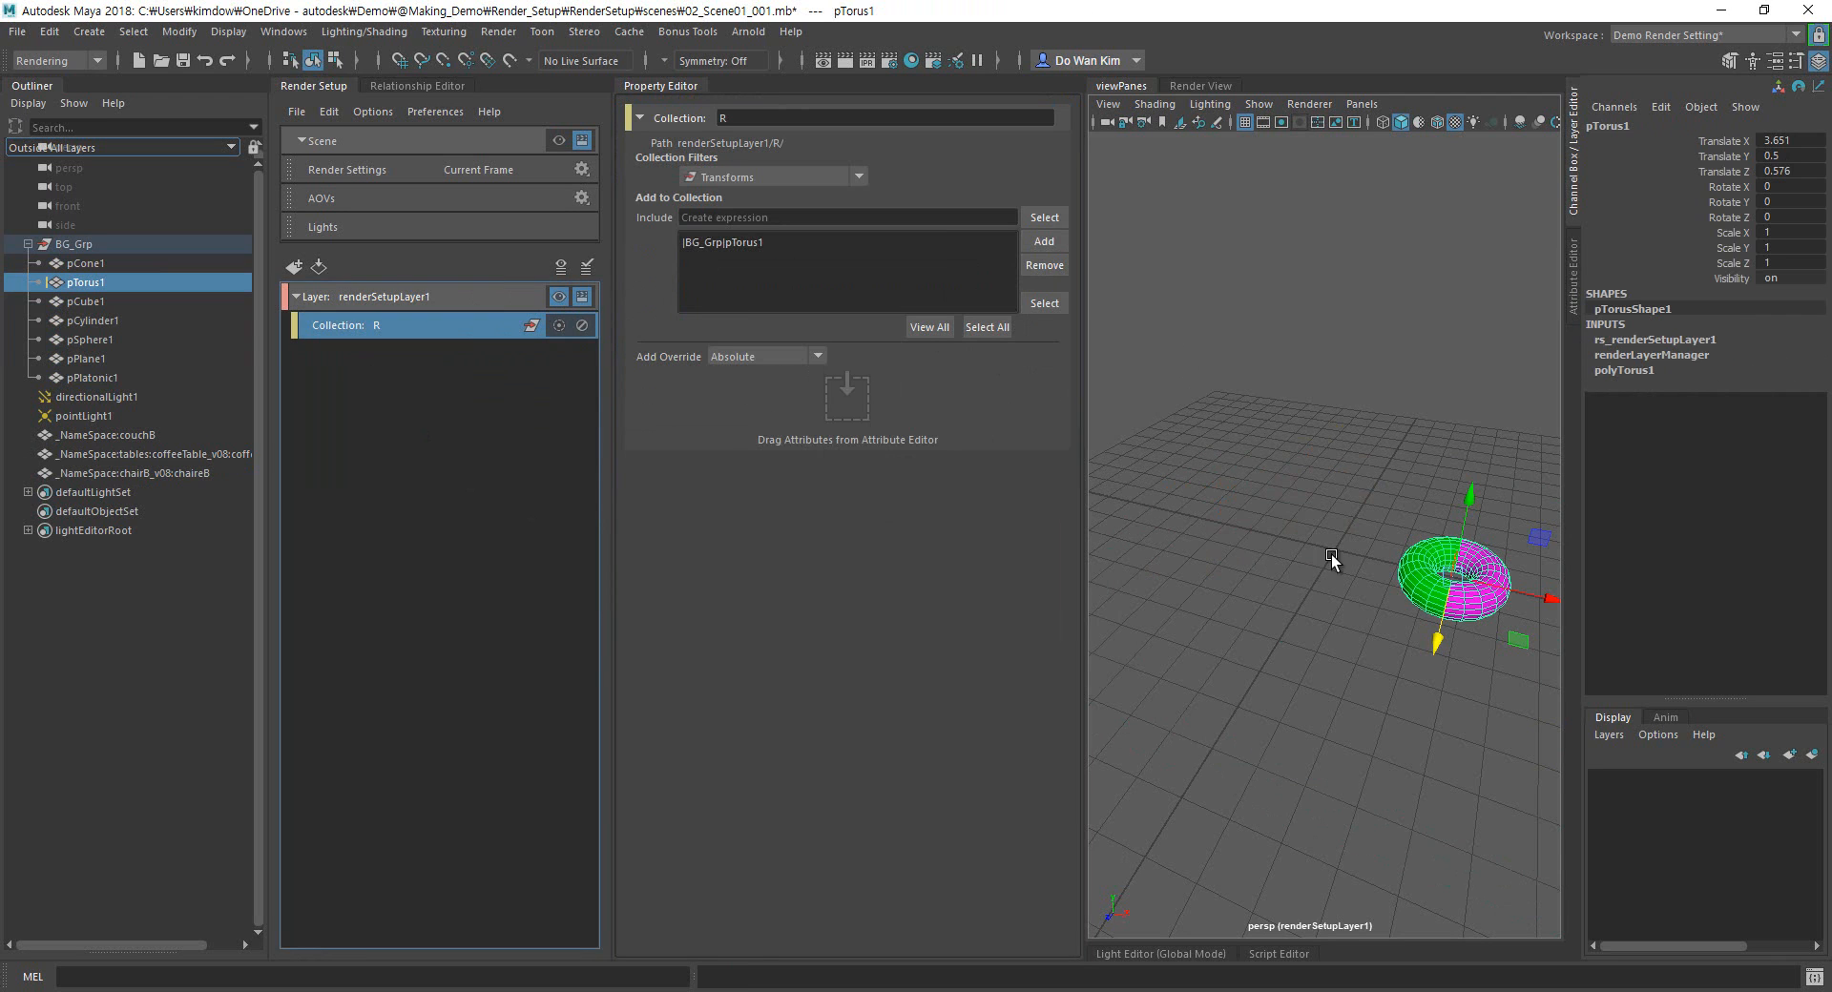
Frame the torus in the perspective view and compare its two-colour surface with the materials in Hypershade.
{"action": "key", "text": "f"}
{"action": "mouse_move", "coordinate": [1276, 655]}
{"action": "left_mouse_down", "text": "alt"}
{"action": "mouse_move", "coordinate": [1199, 658]}
{"action": "mouse_move", "coordinate": [1307, 671]}
{"action": "mouse_move", "coordinate": [1275, 672]}
{"action": "left_mouse_up", "text": "alt"}
{"action": "left_click", "coordinate": [1160, 317]}
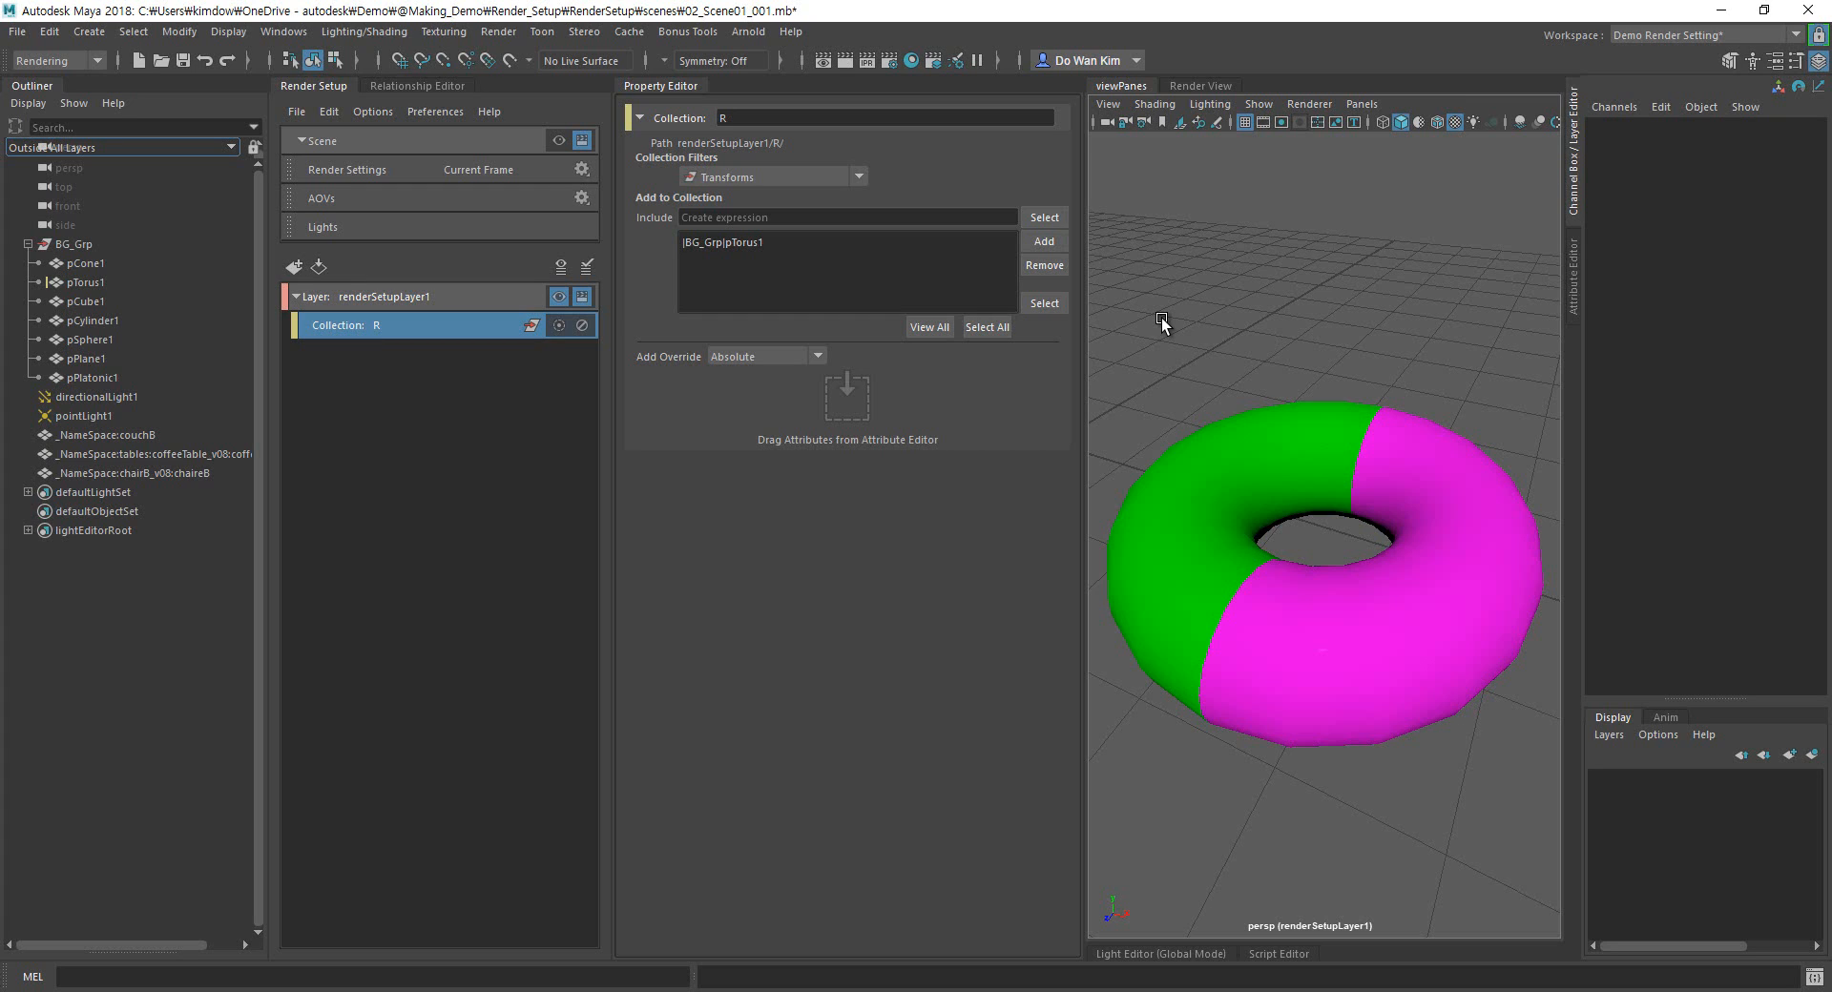
{"action": "left_click", "coordinate": [907, 61]}
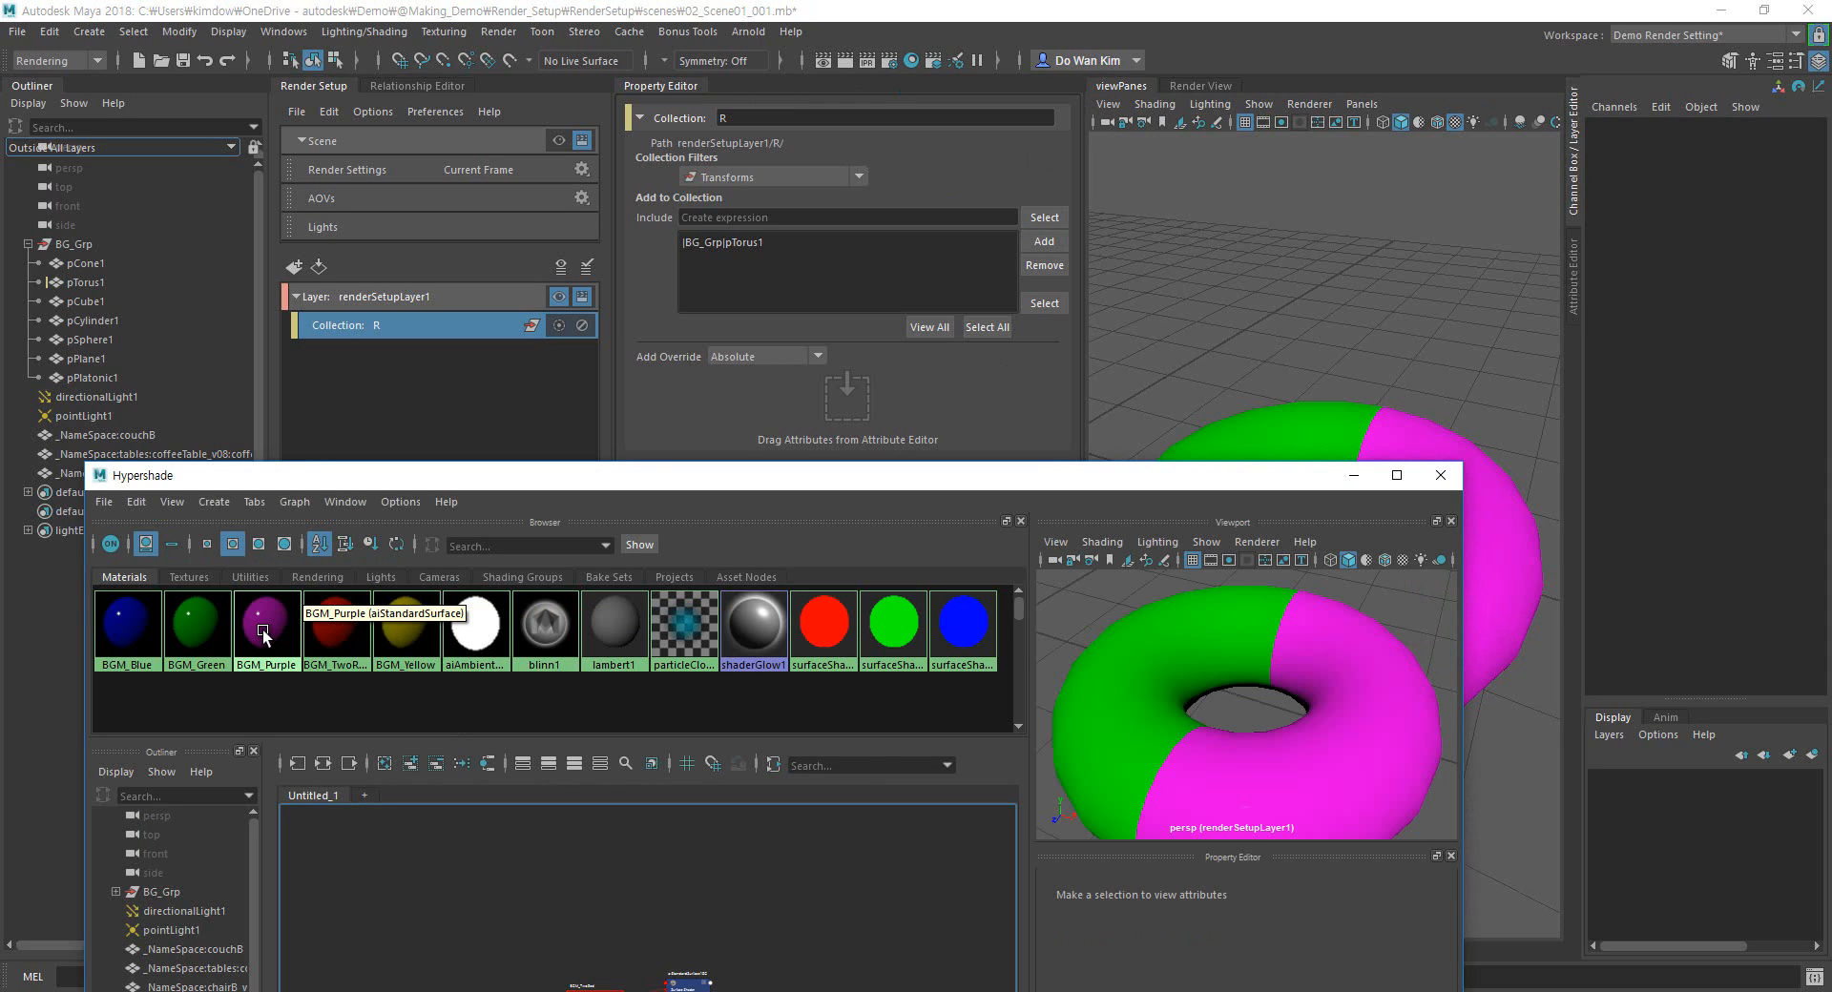
{"action": "left_click", "coordinate": [1441, 483]}
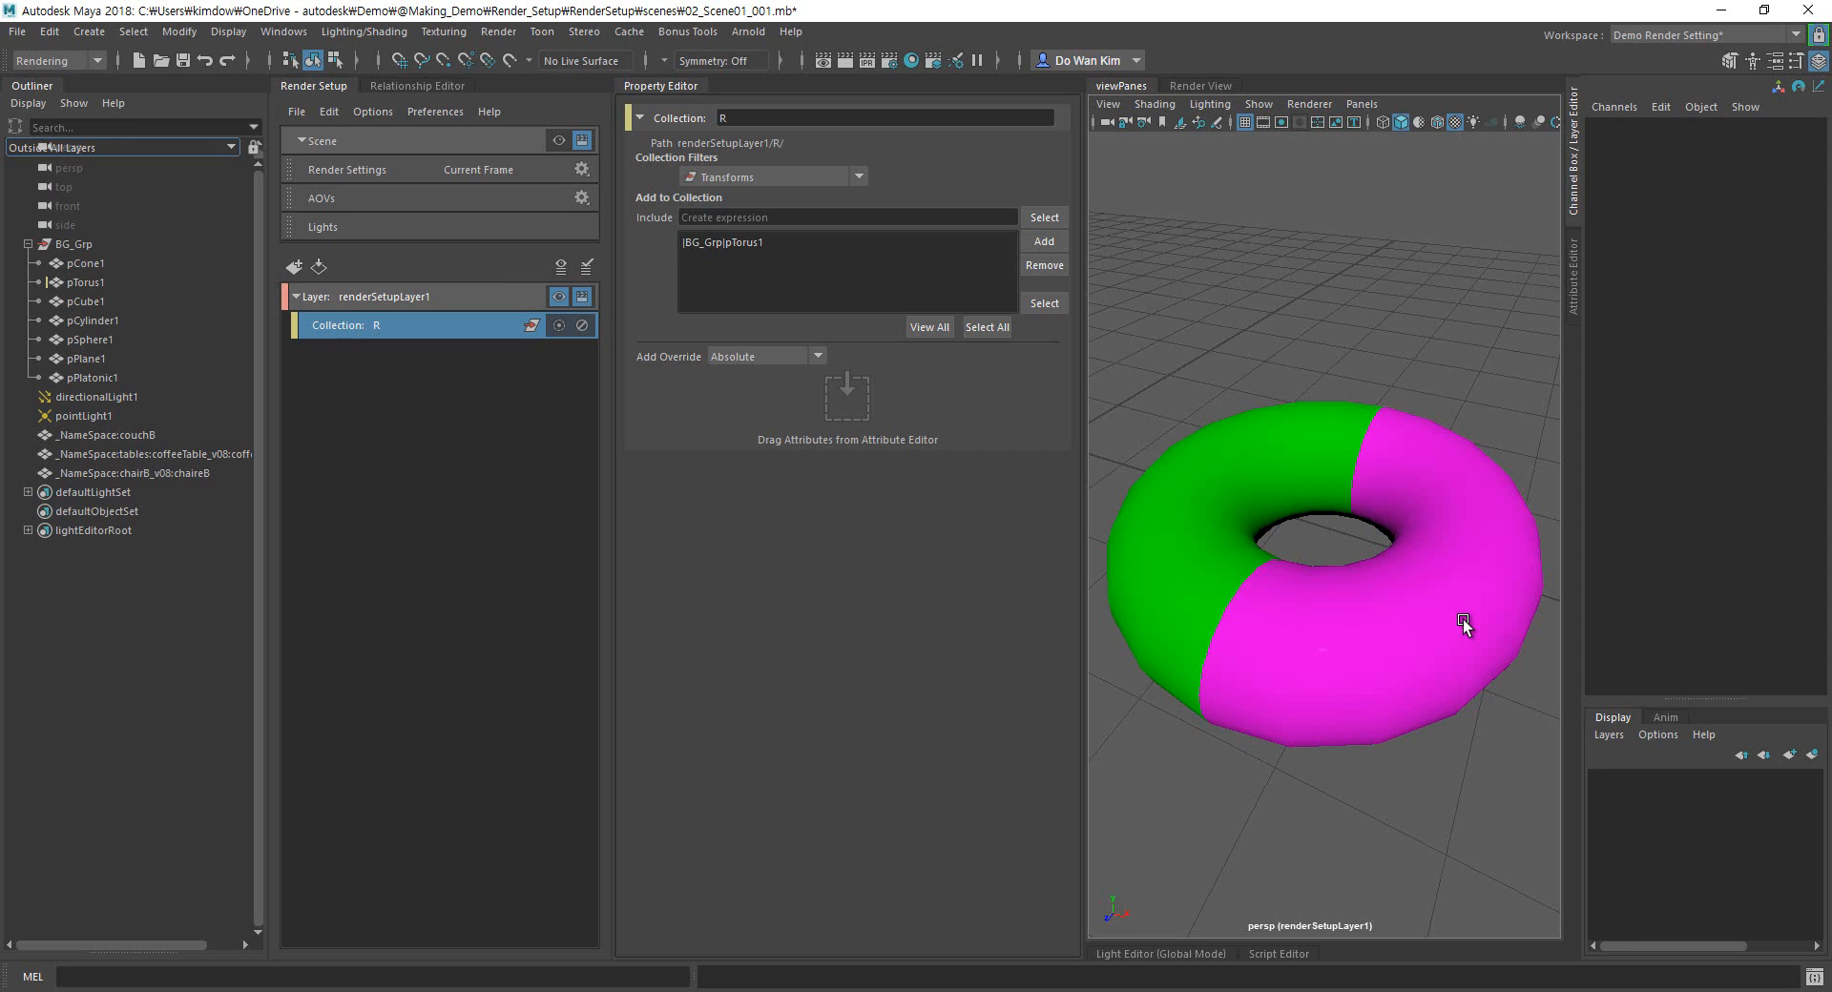
{"action": "mouse_move", "coordinate": [1383, 634]}
{"action": "left_mouse_down", "text": "alt"}
{"action": "mouse_move", "coordinate": [1416, 697]}
{"action": "mouse_move", "coordinate": [1416, 618]}
{"action": "mouse_move", "coordinate": [1417, 654]}
{"action": "mouse_move", "coordinate": [1395, 661]}
{"action": "left_mouse_up", "text": "alt"}
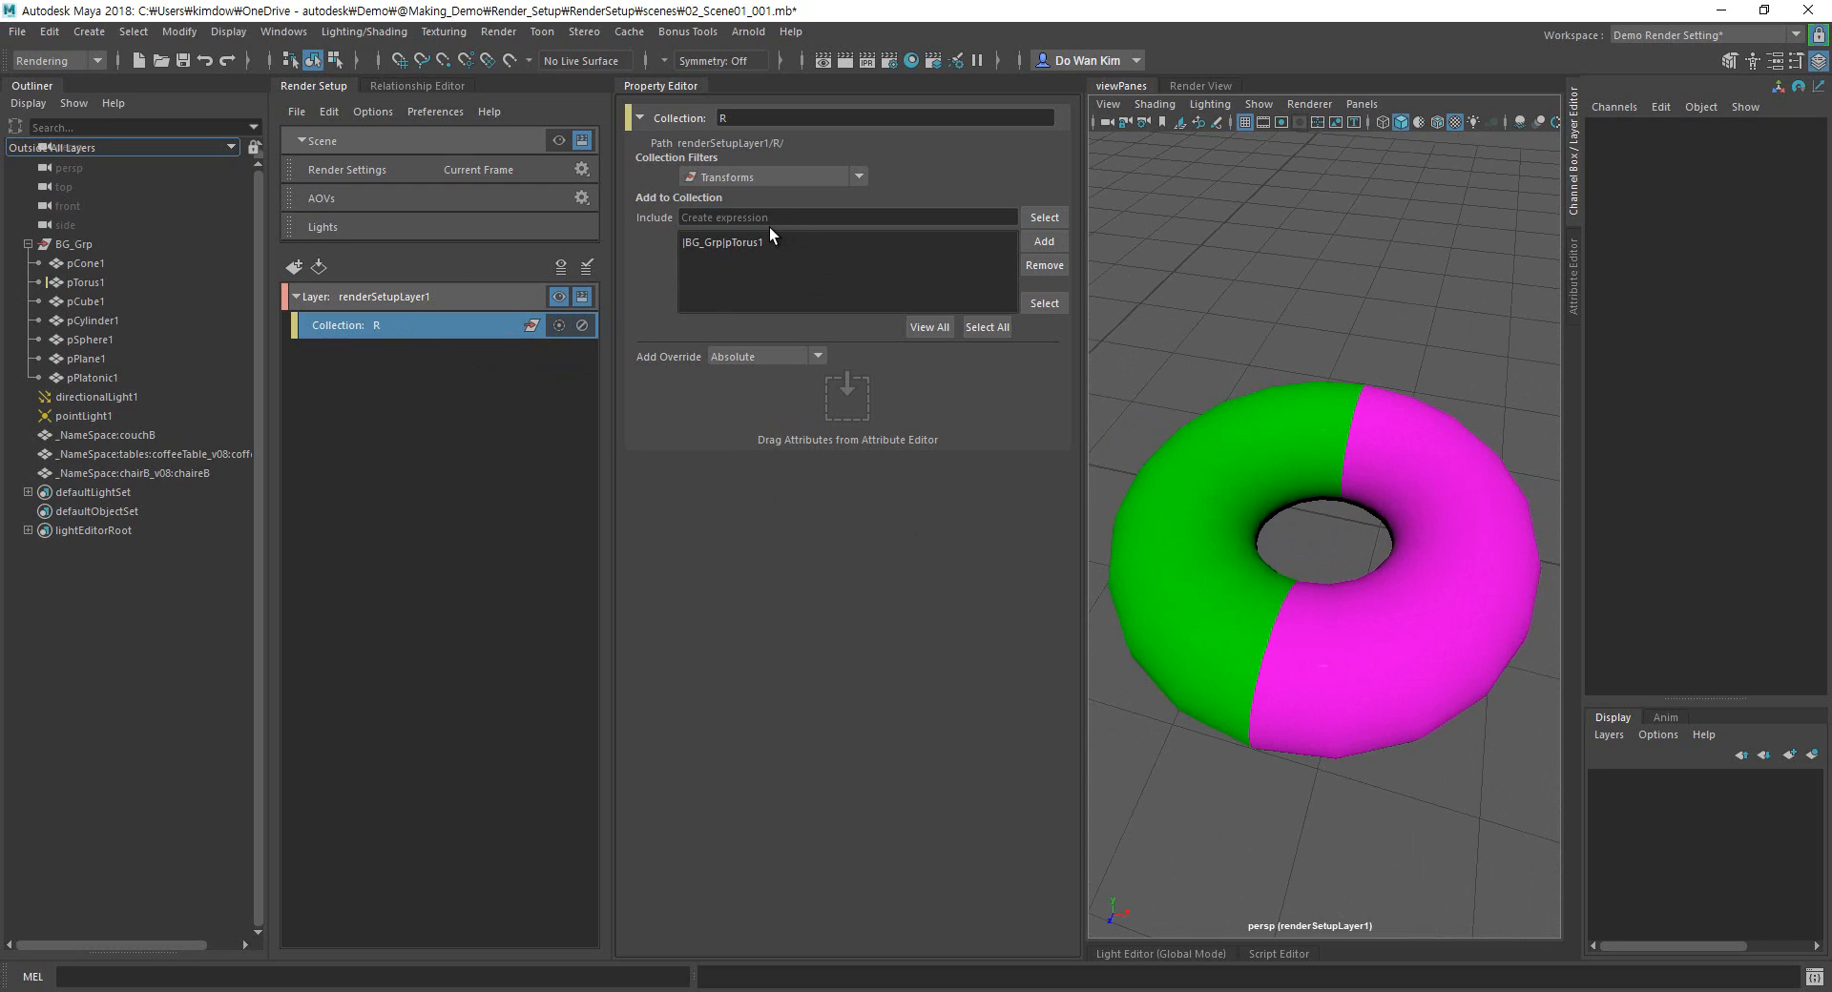
Create a shader override on collection R, inspect its R_shadingEngines collection, and delete that collection.
{"action": "right_click", "coordinate": [438, 330]}
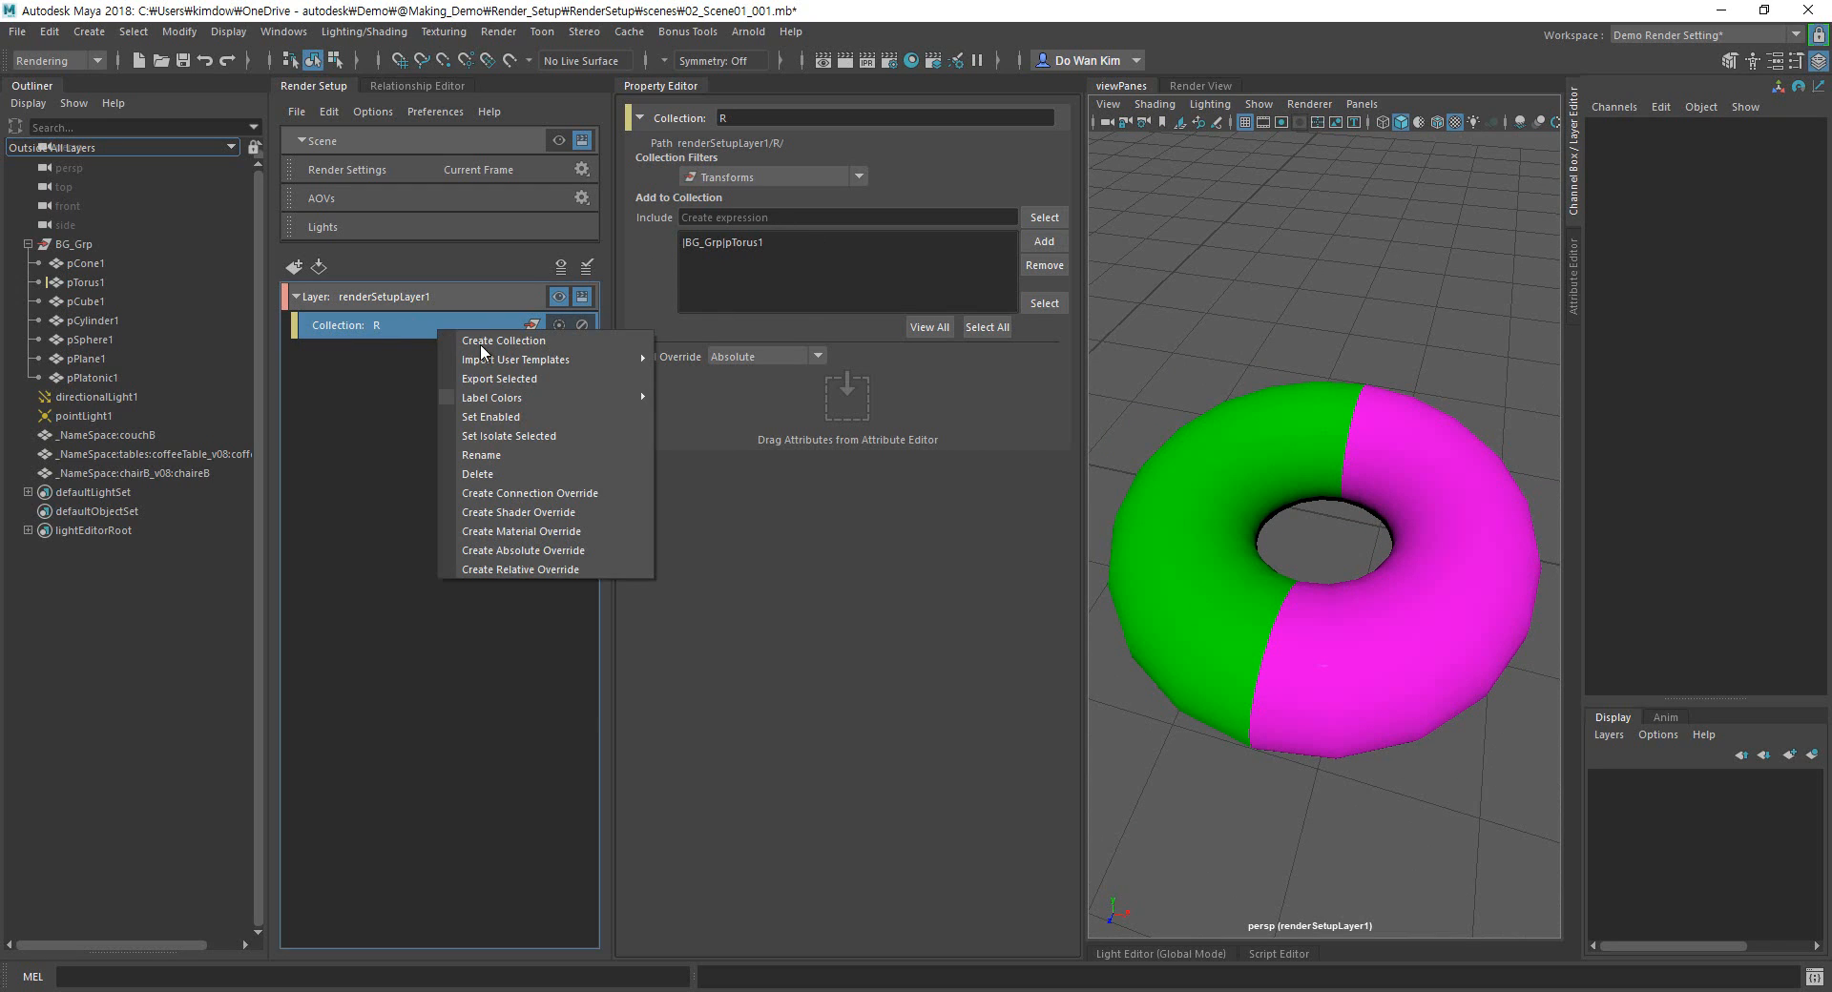
{"action": "left_click", "coordinate": [561, 512]}
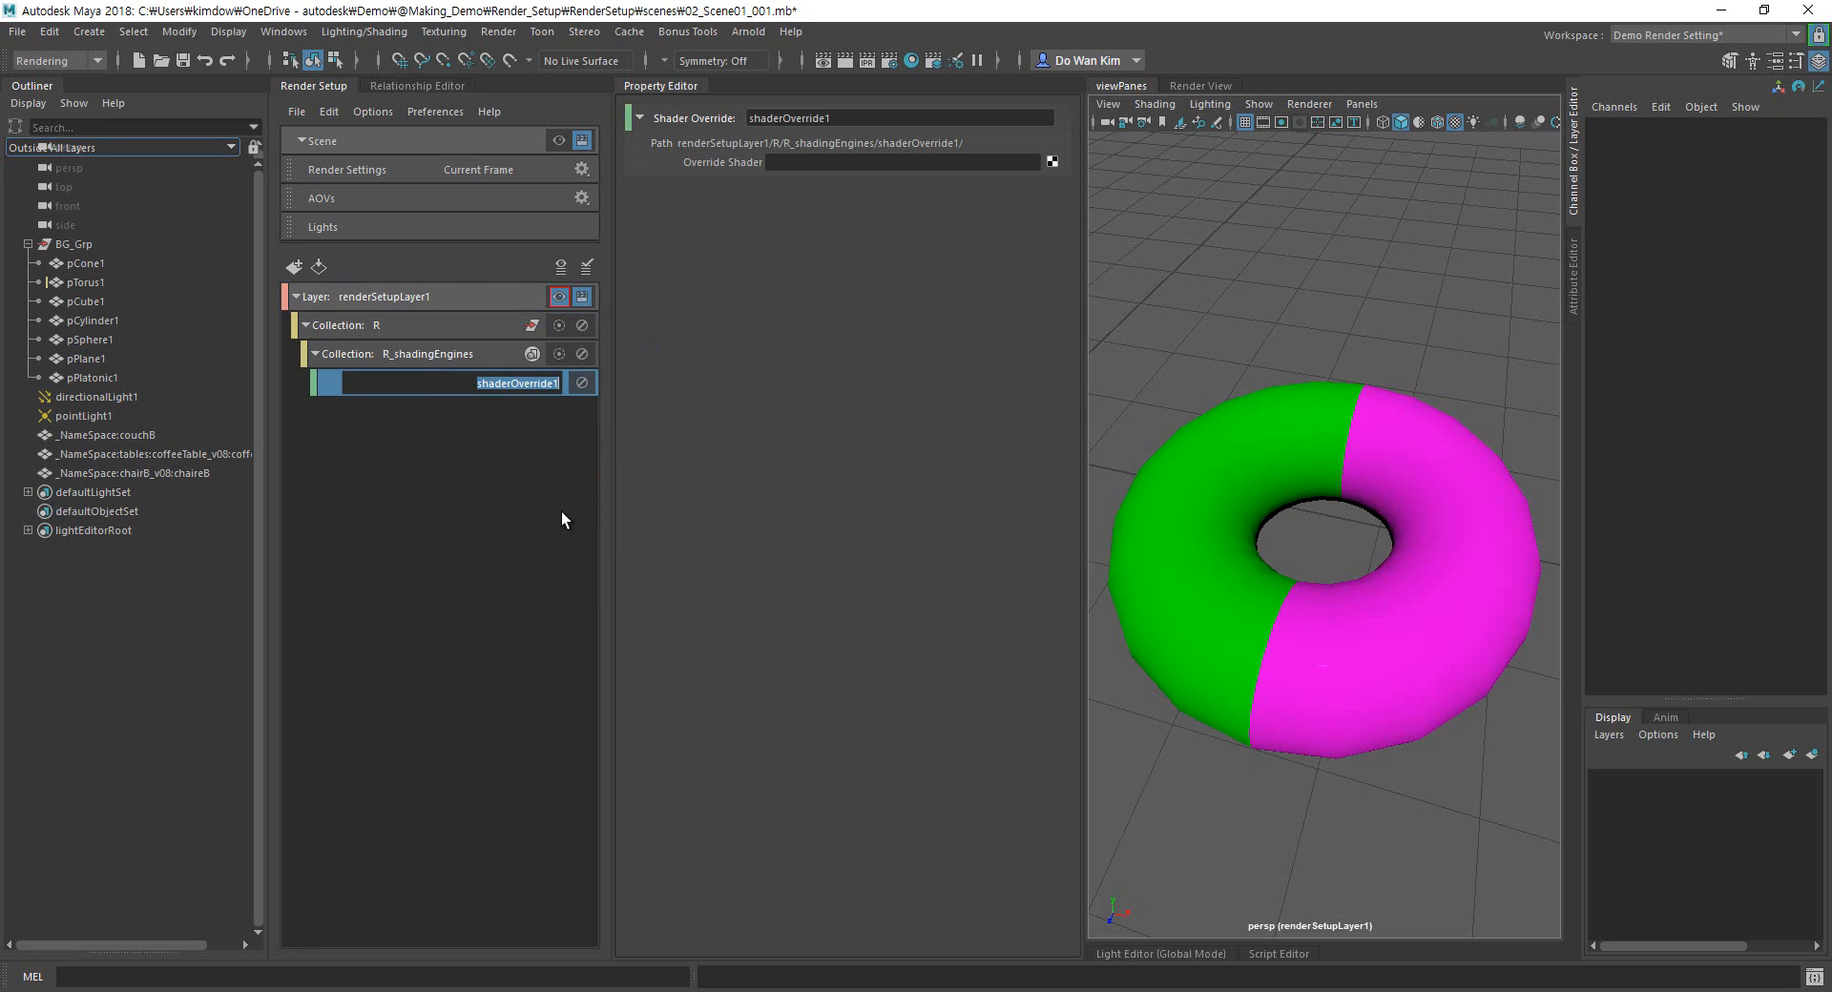
{"action": "left_click", "coordinate": [431, 353]}
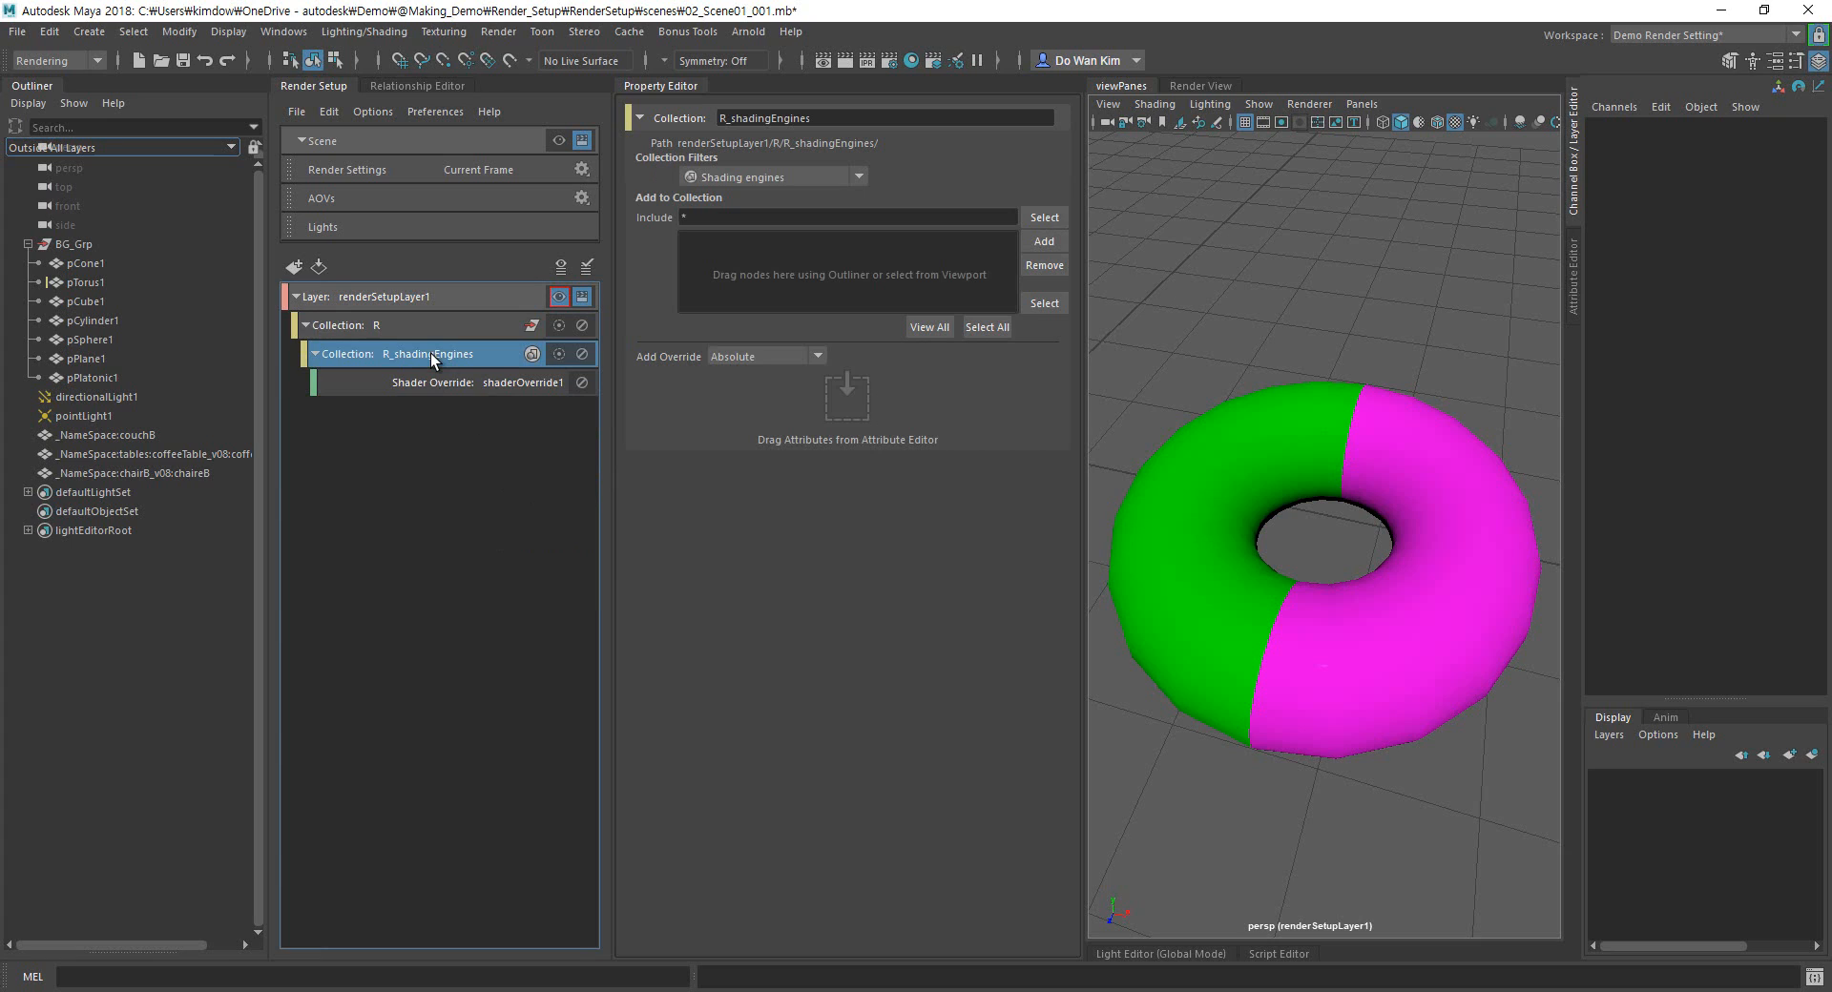
{"action": "right_click", "coordinate": [431, 353]}
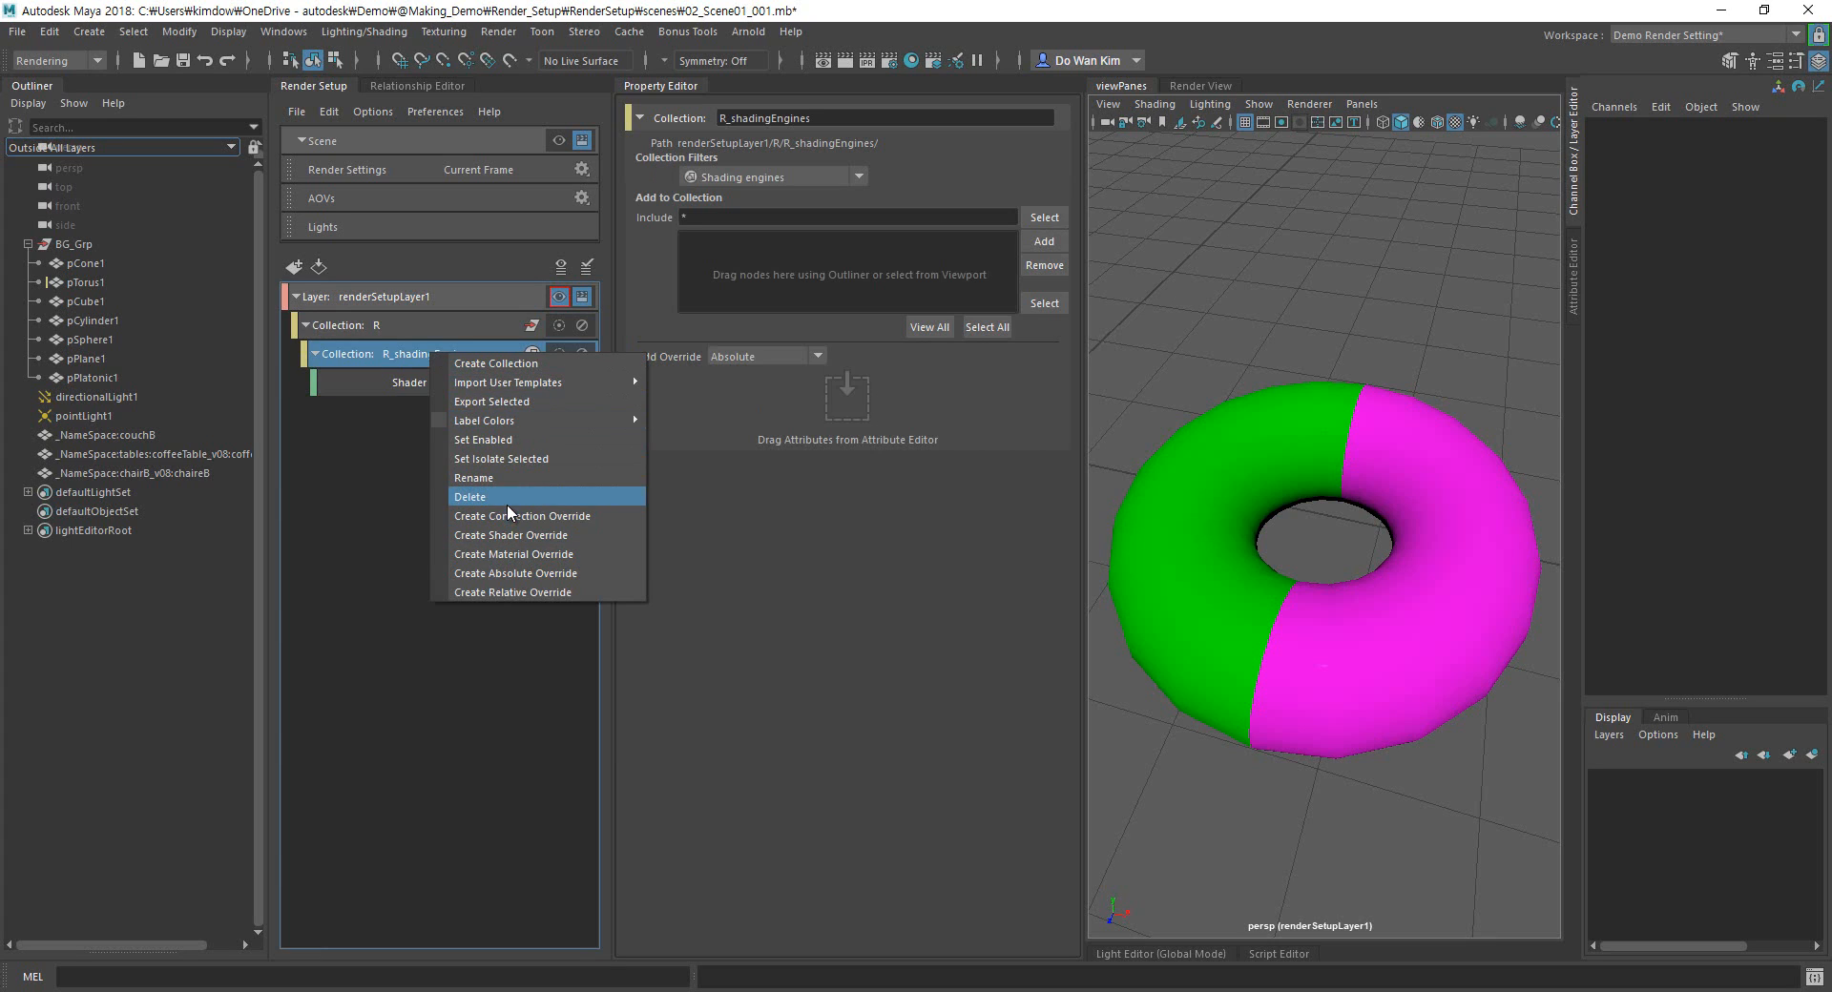
{"action": "left_click", "coordinate": [507, 500]}
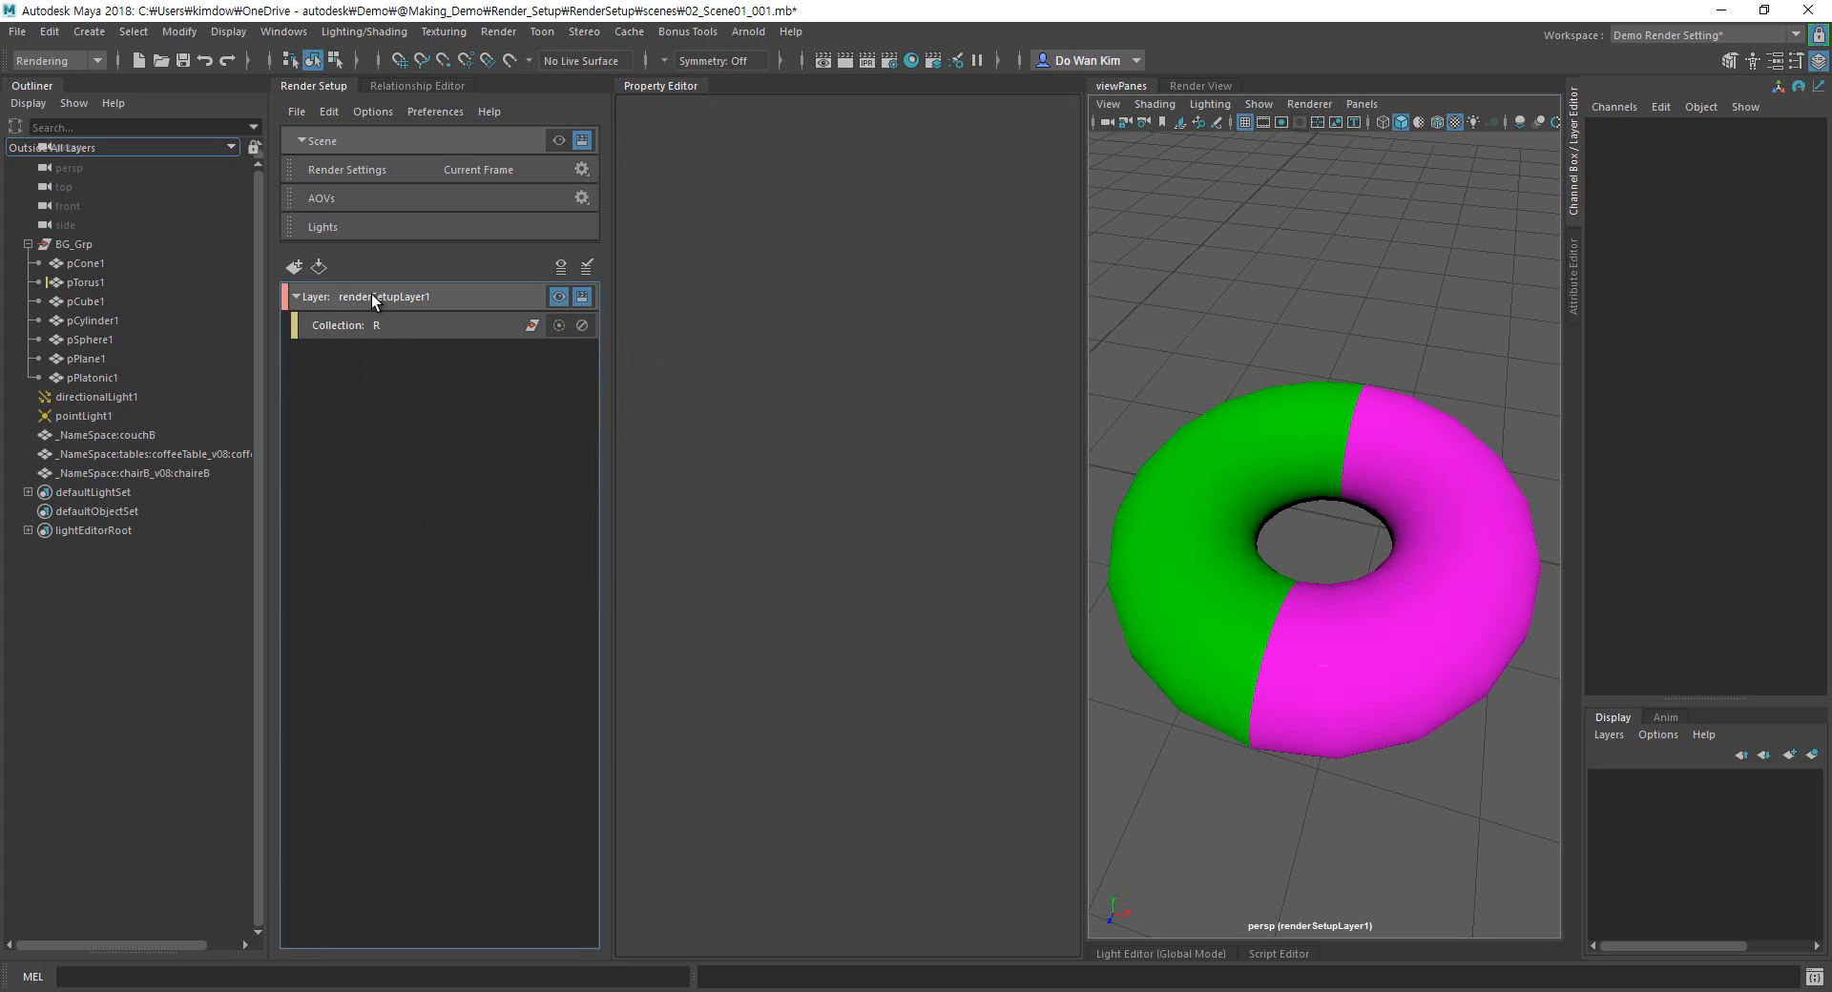
Create a sub-collection inside R, set its filter to Shading engines, and delete it.
{"action": "left_click", "coordinate": [385, 324]}
{"action": "right_click", "coordinate": [386, 325]}
{"action": "left_click", "coordinate": [441, 345]}
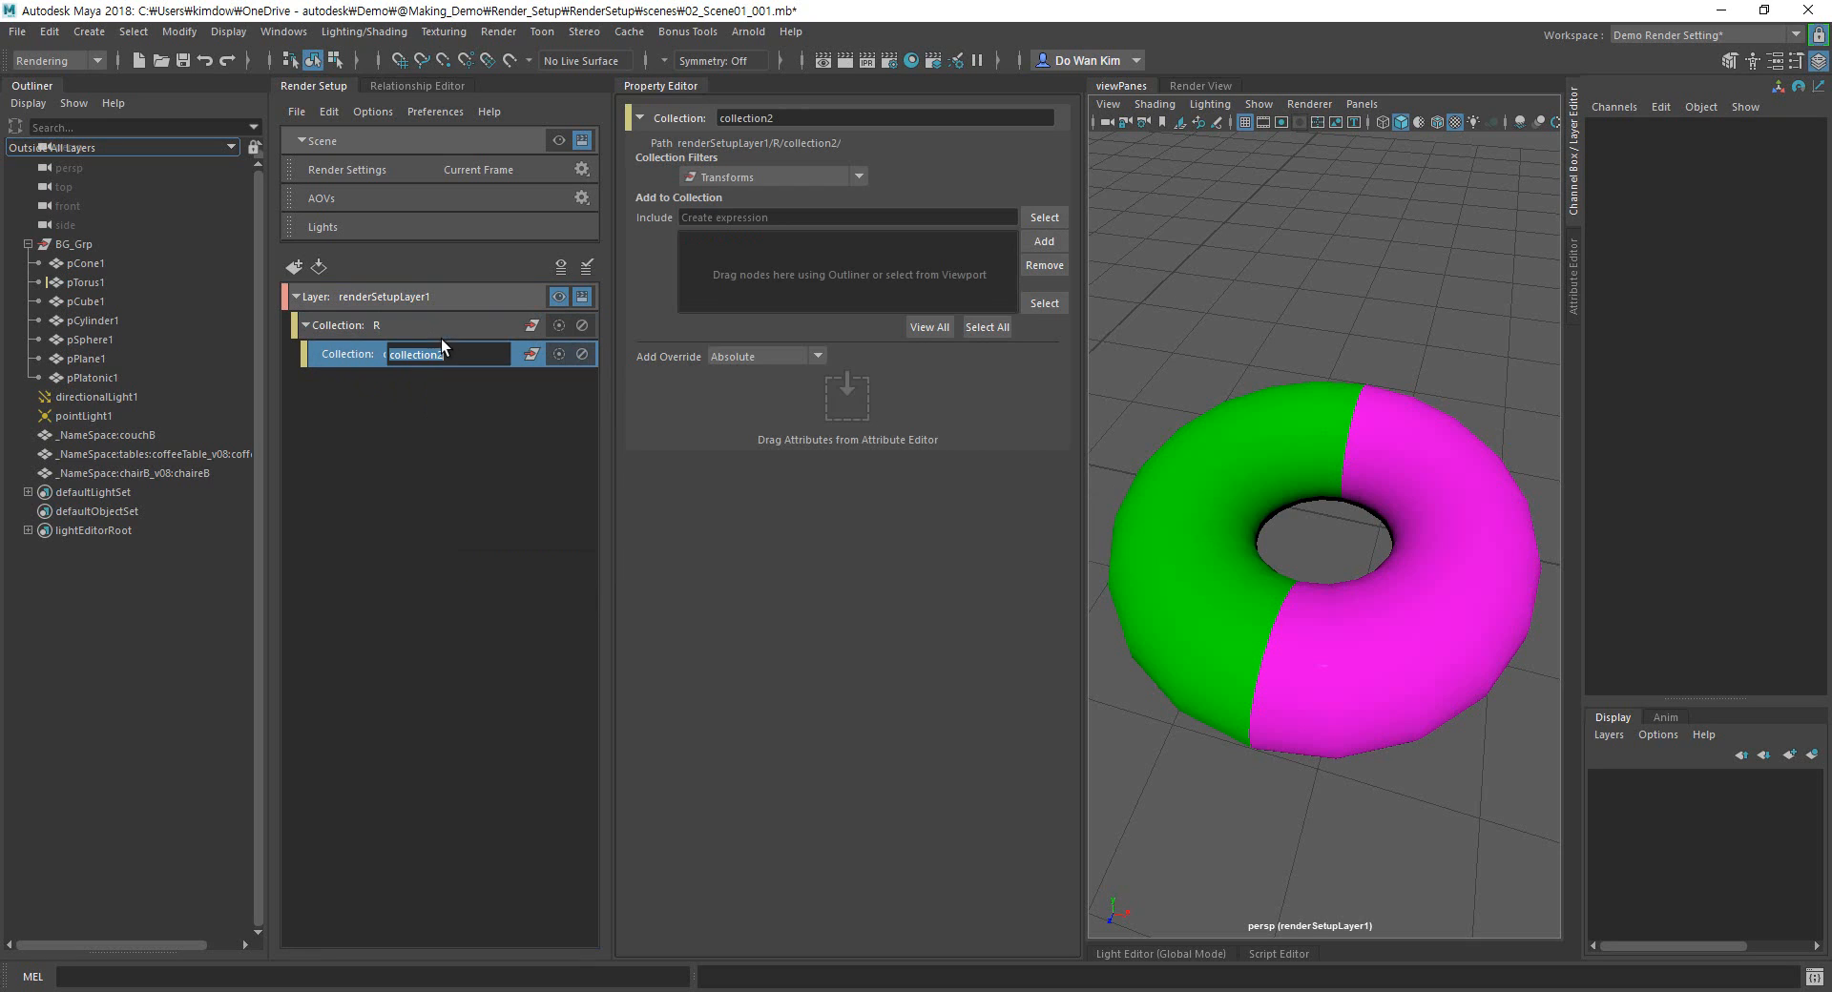
{"action": "key", "text": "Return"}
{"action": "left_click", "coordinate": [773, 177]}
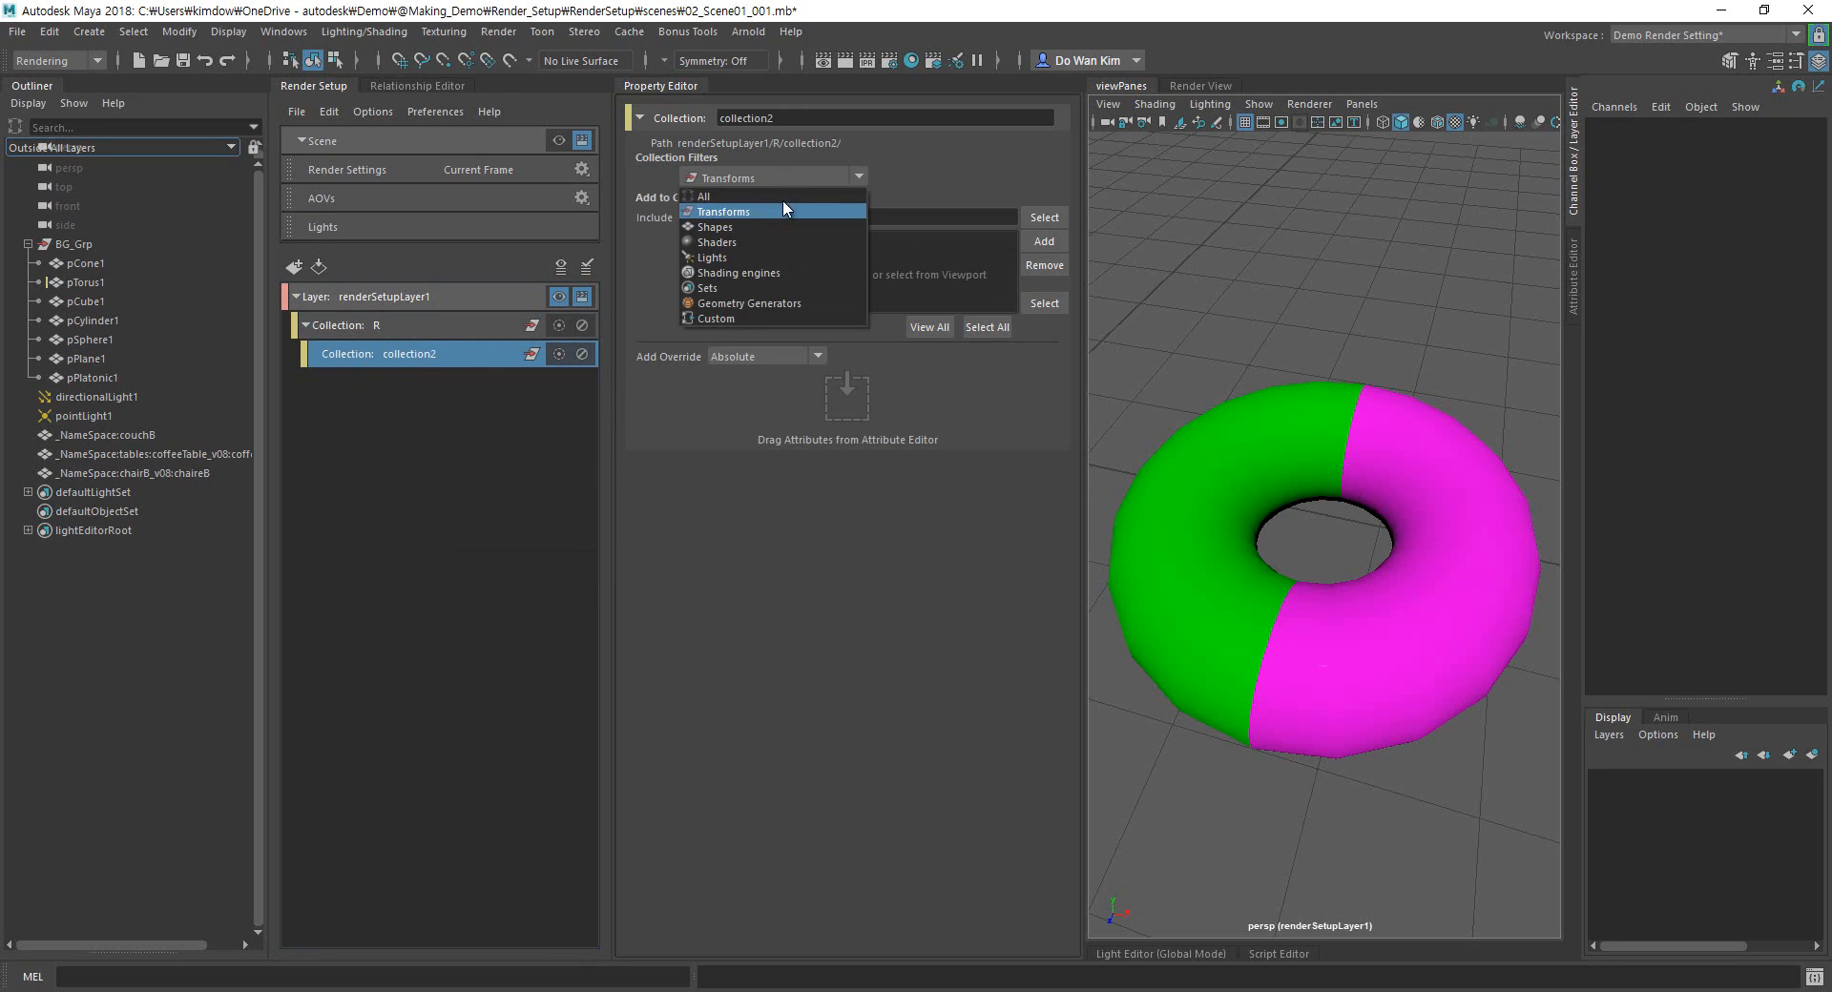
{"action": "left_click", "coordinate": [765, 272]}
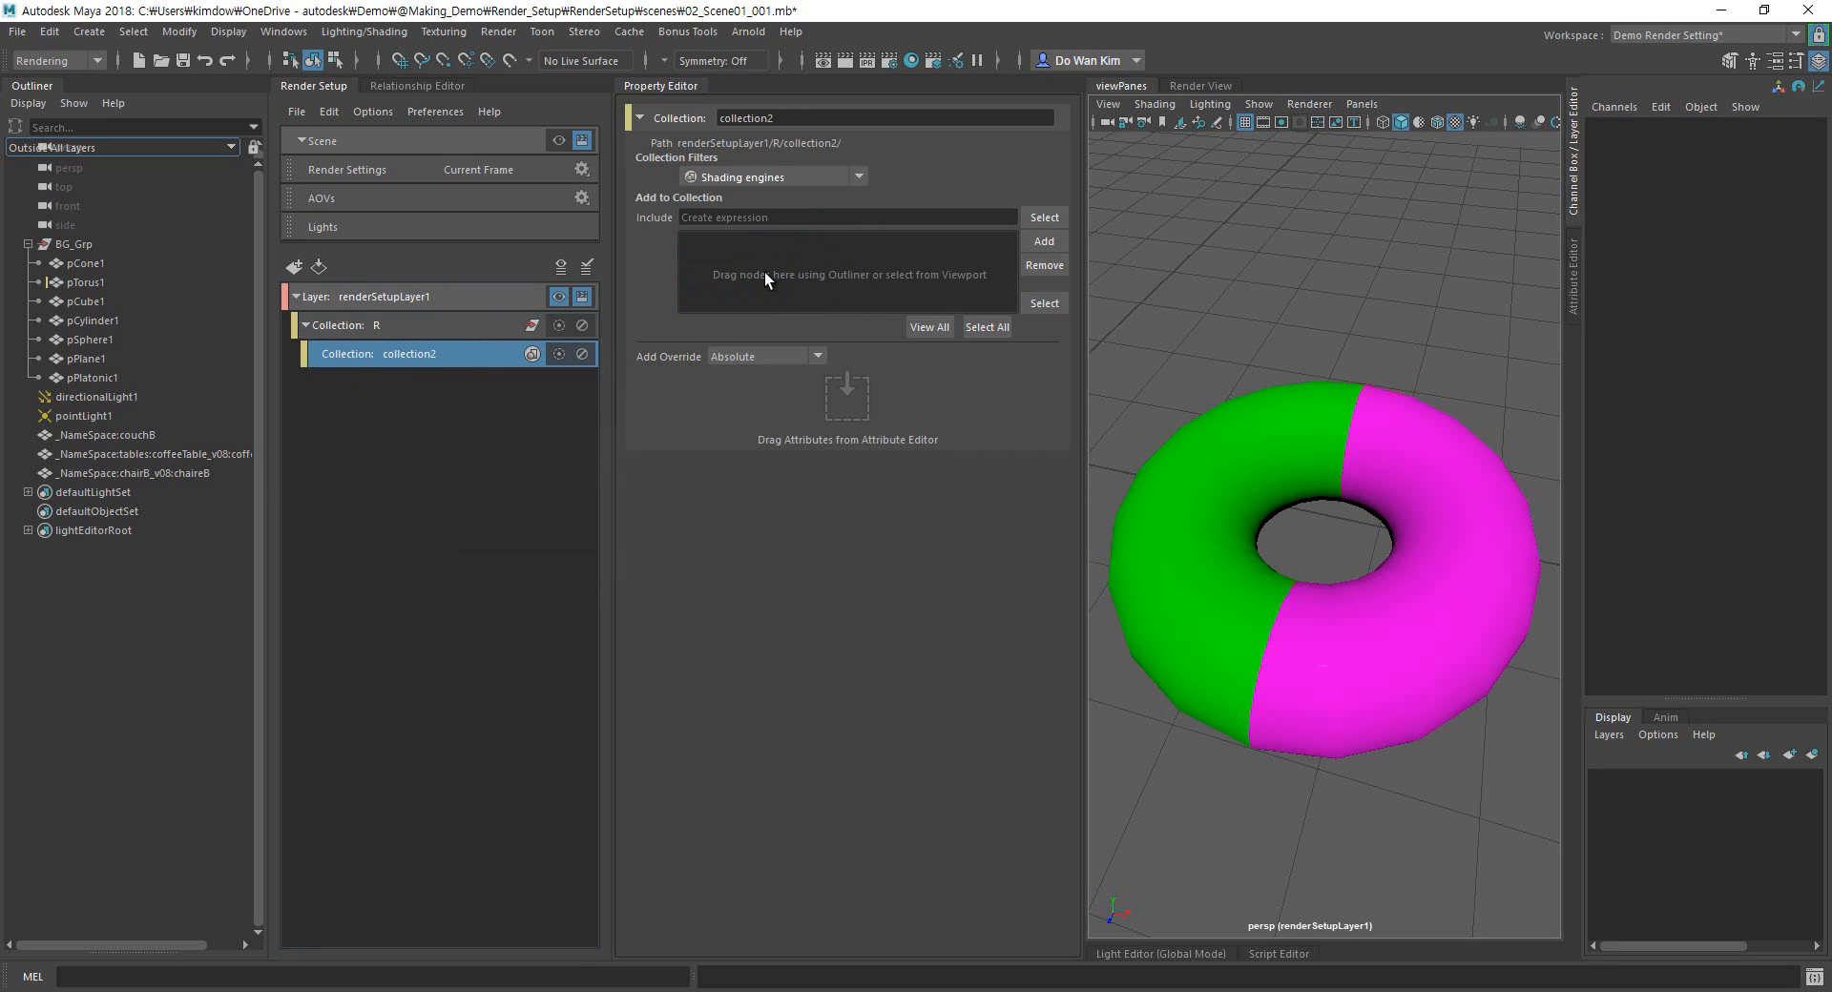
{"action": "right_click", "coordinate": [462, 362]}
{"action": "left_click", "coordinate": [518, 507]}
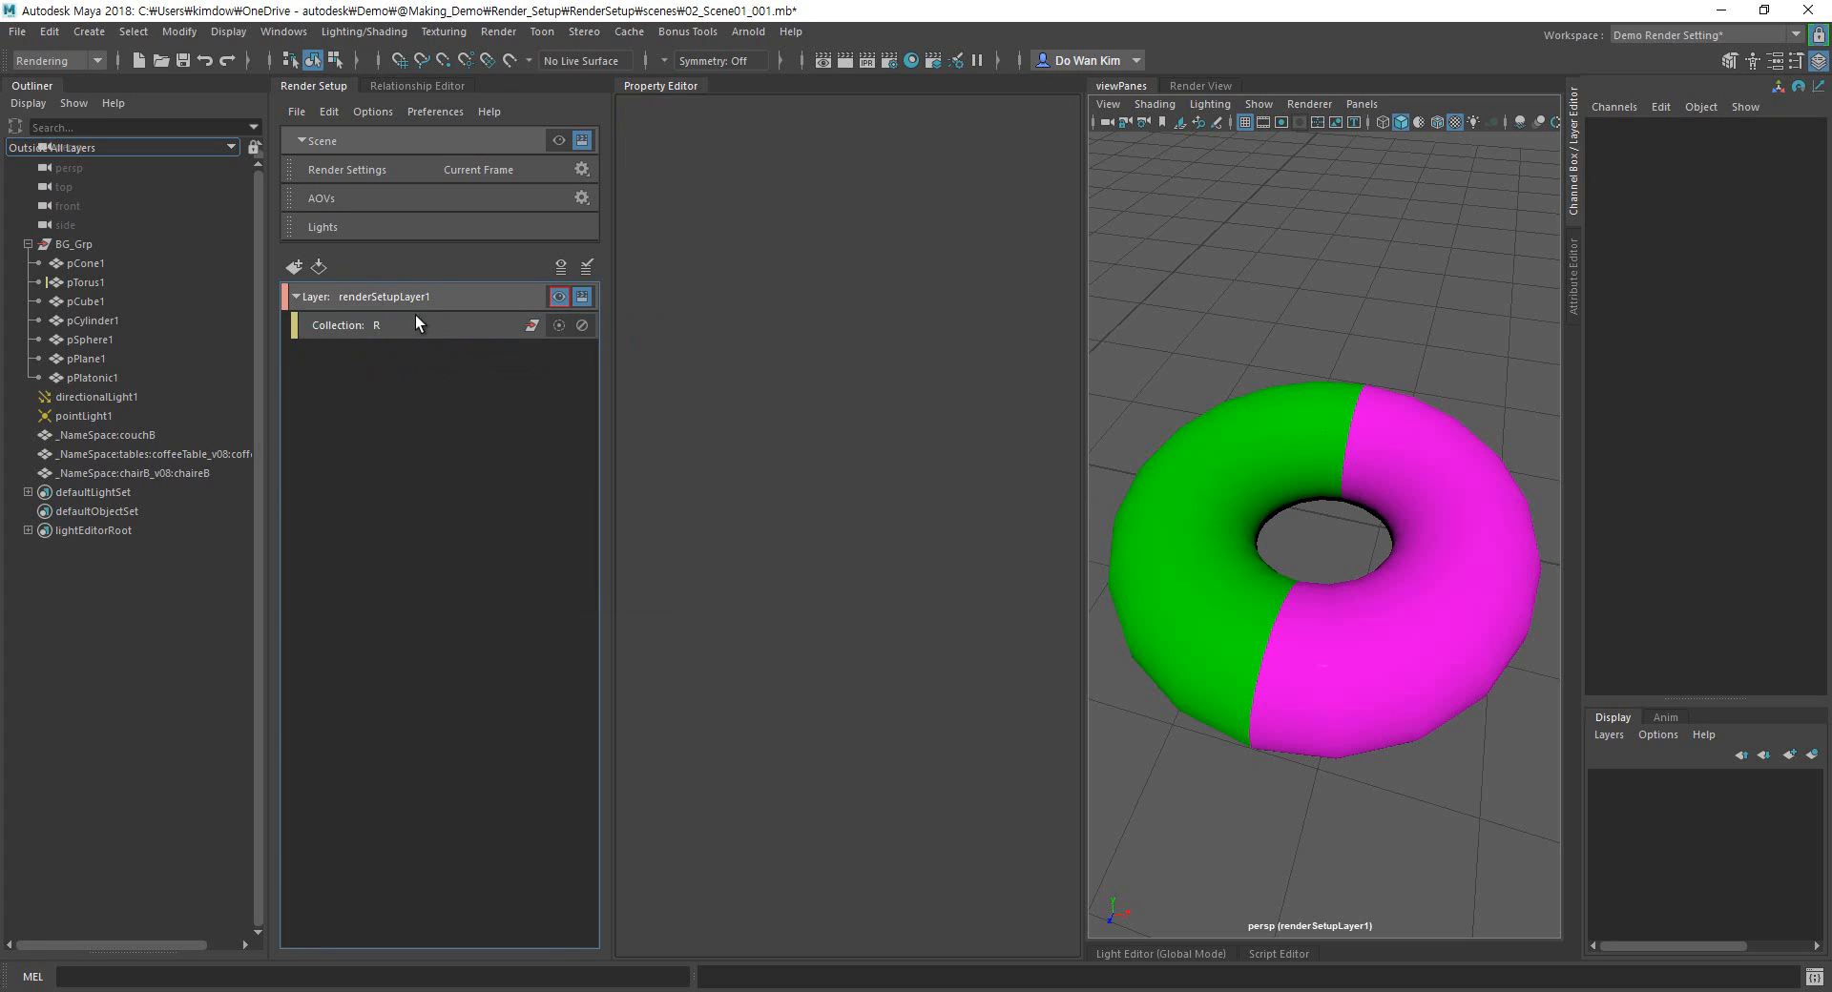
Create a shader override on collection R in renderSetupLayer1 and open the override's properties.
{"action": "left_click", "coordinate": [420, 295]}
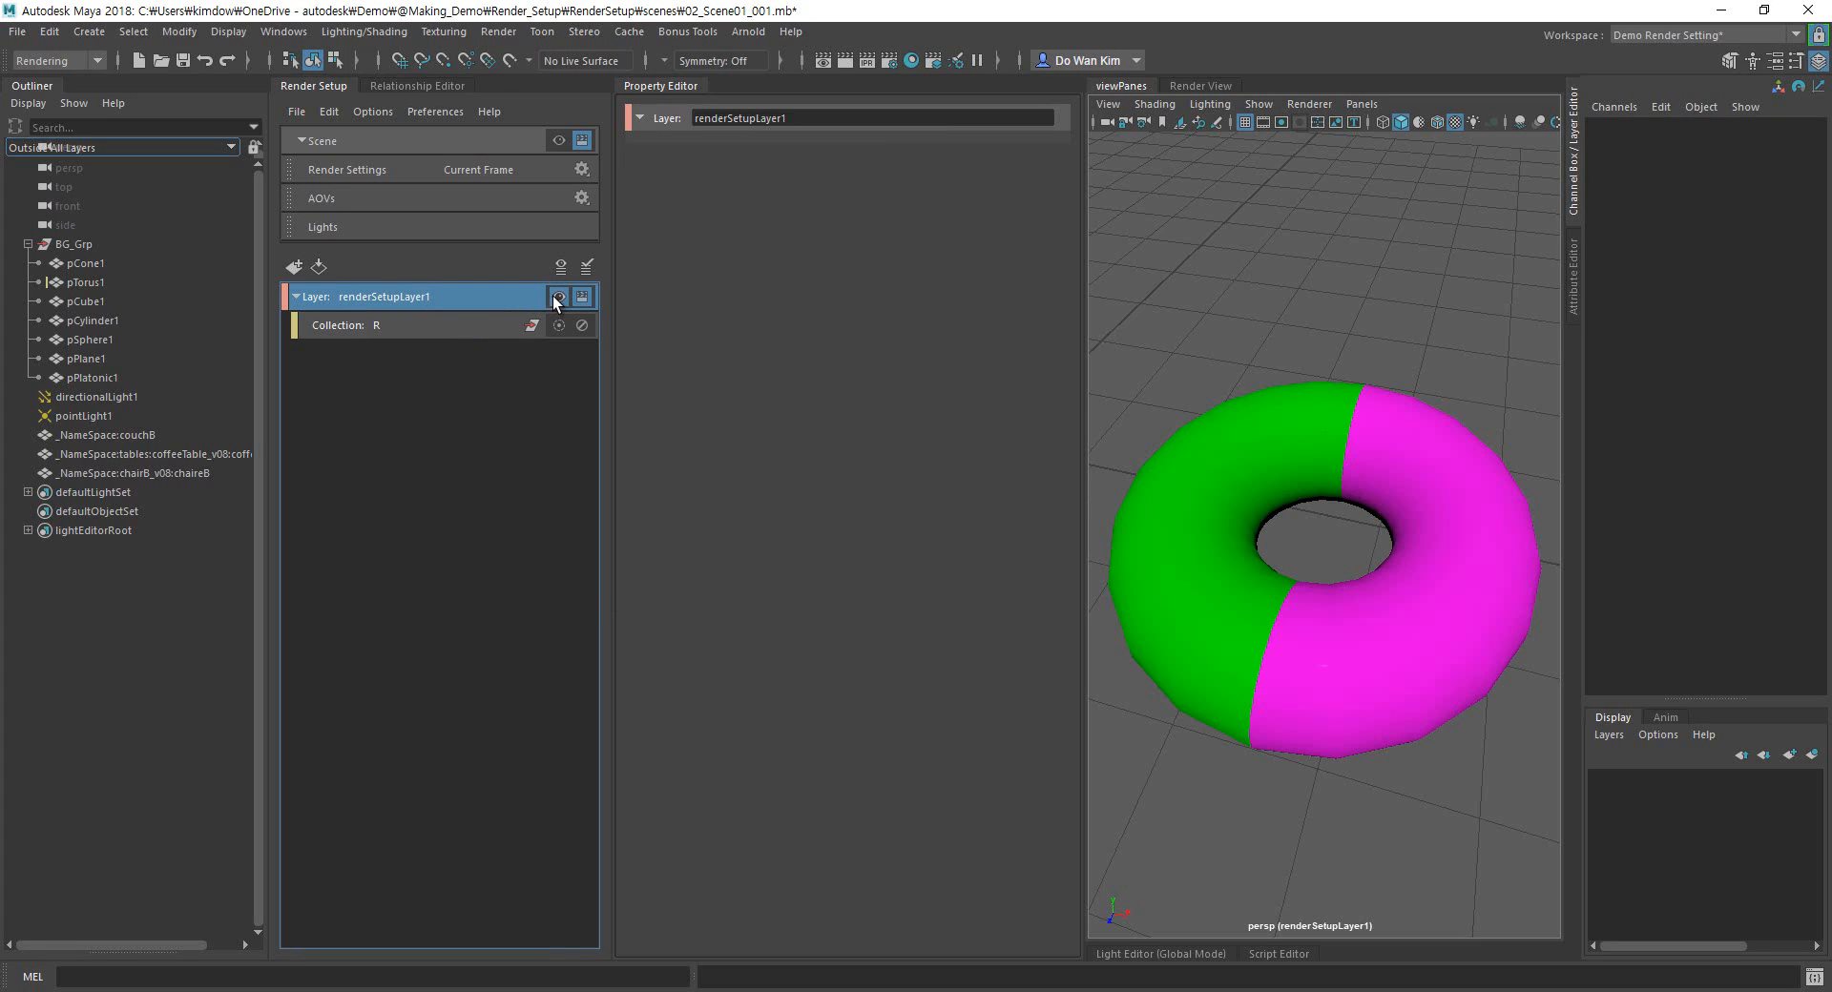
{"action": "right_click", "coordinate": [489, 294]}
{"action": "left_click", "coordinate": [424, 323]}
{"action": "right_click", "coordinate": [423, 324]}
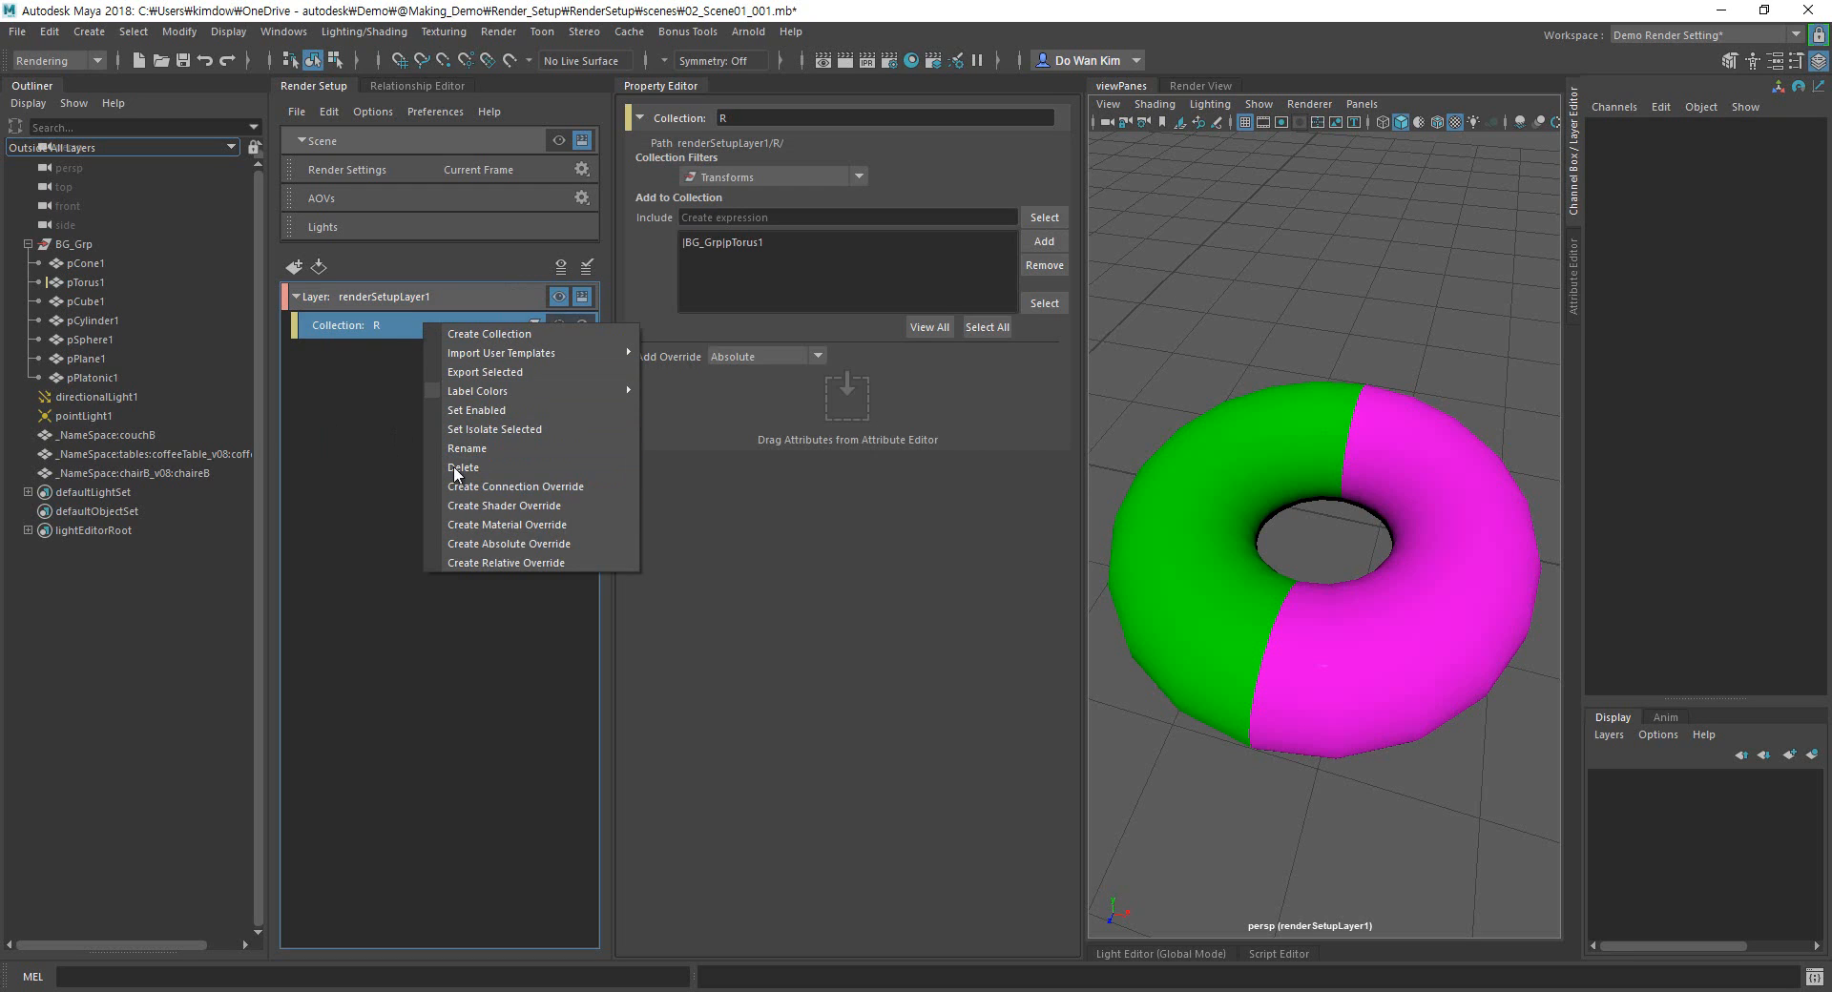
{"action": "left_click", "coordinate": [535, 505]}
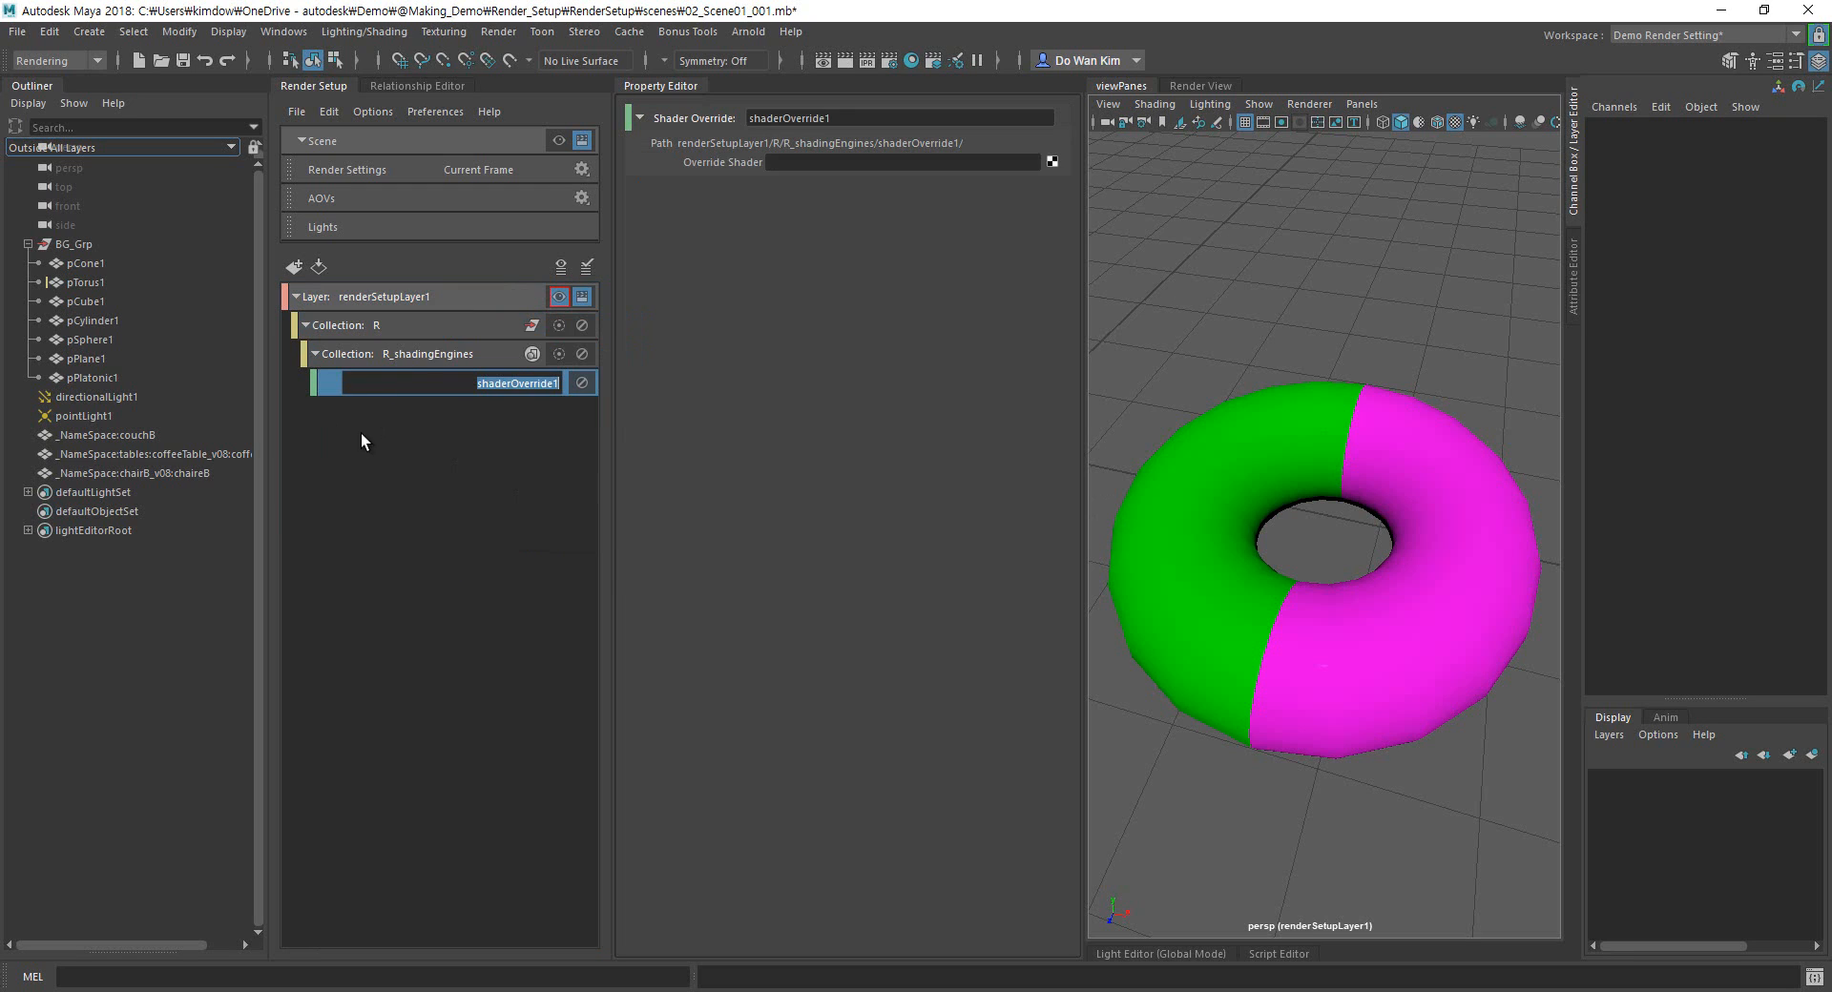
{"action": "left_click", "coordinate": [416, 349]}
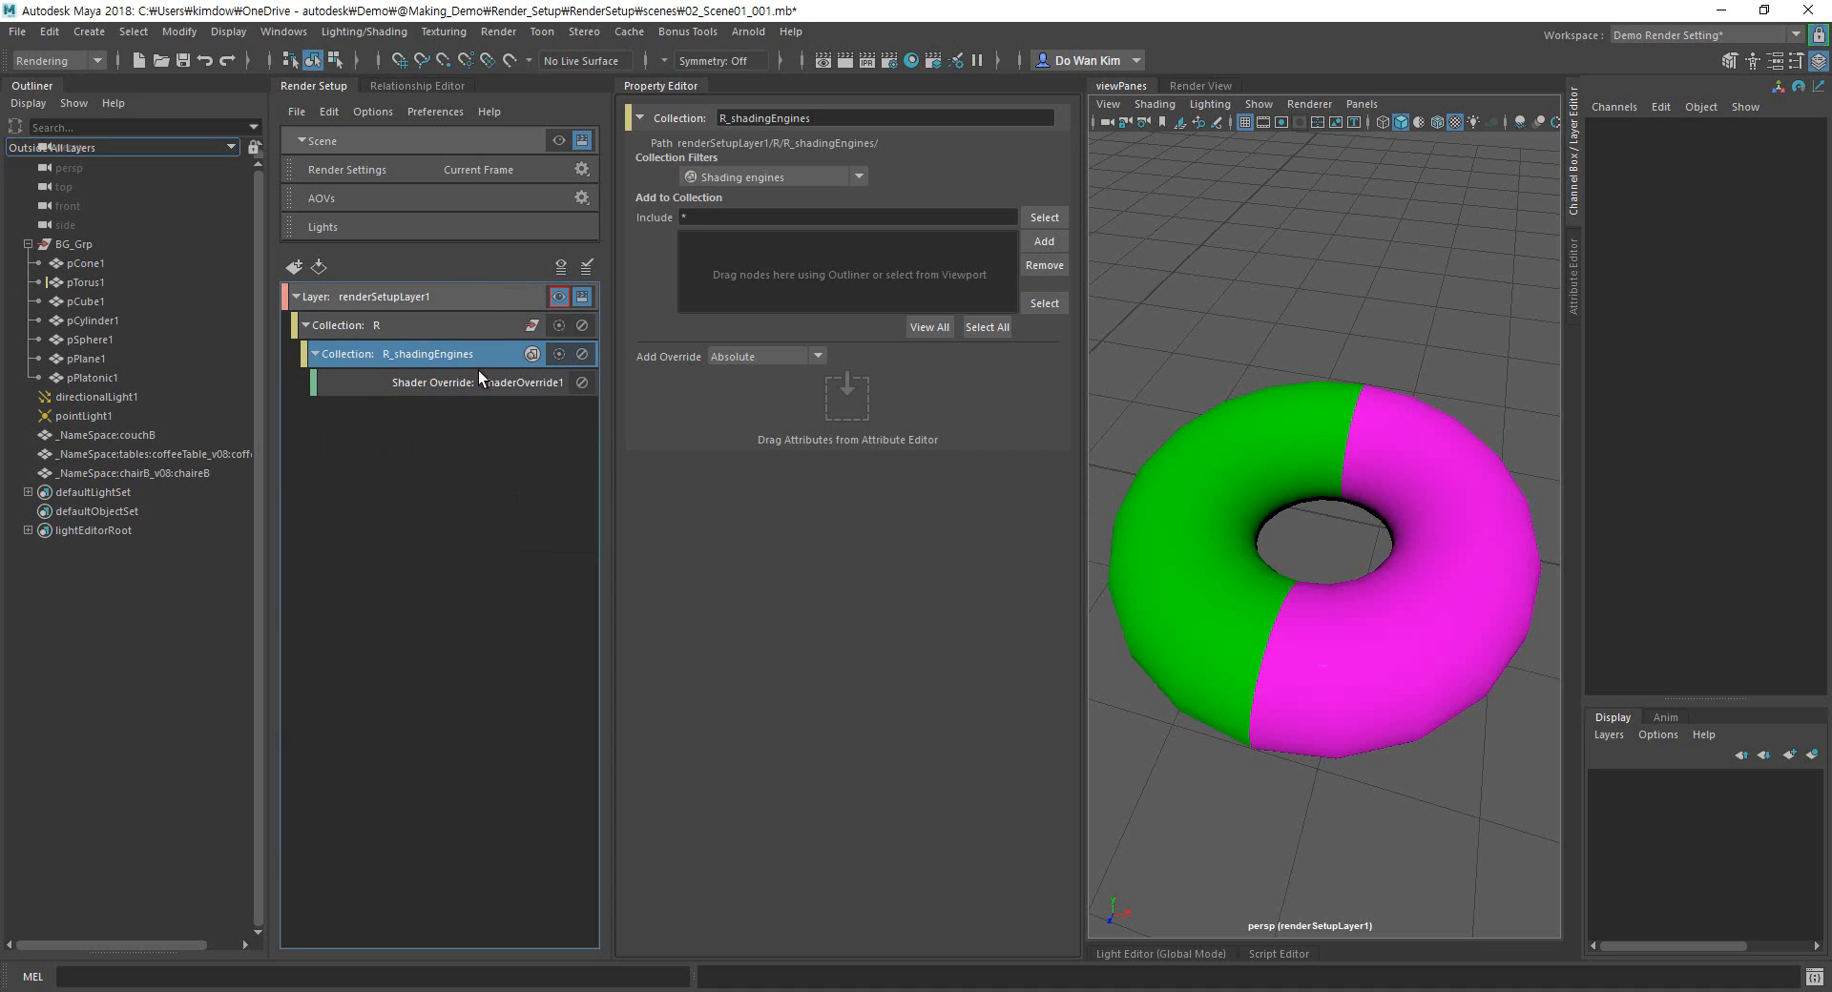
{"action": "left_click", "coordinate": [519, 385]}
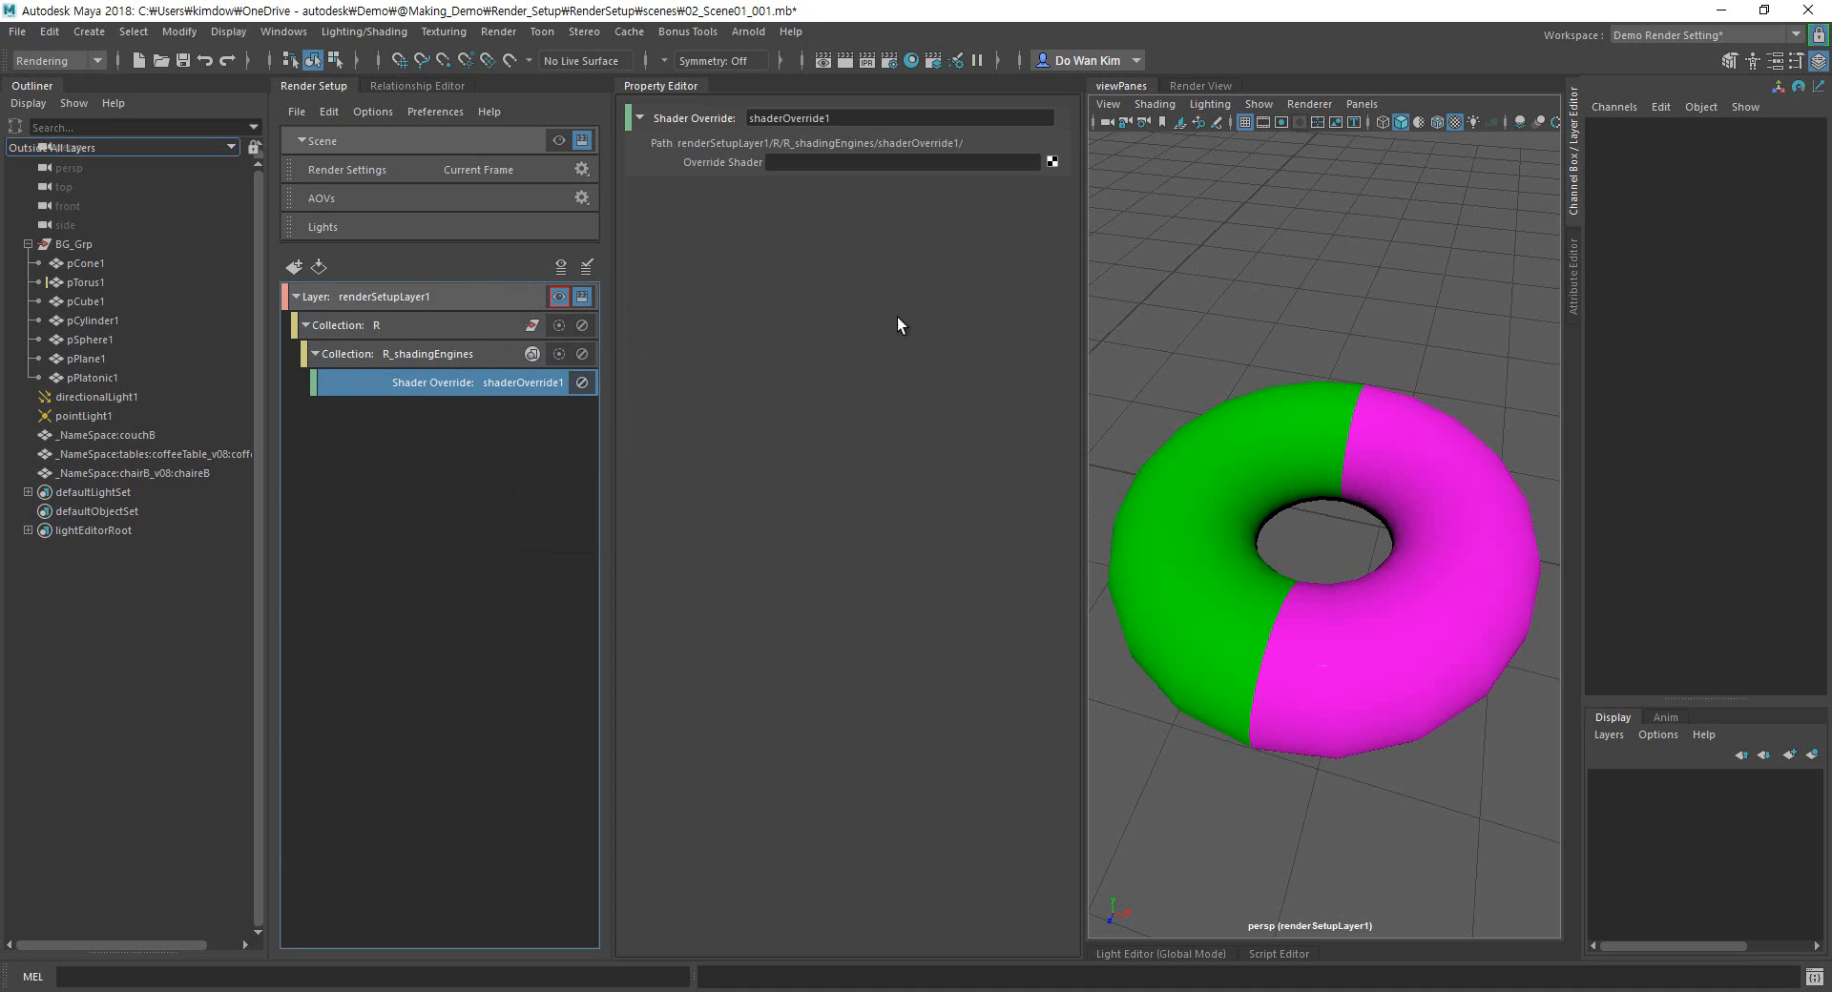
Assign a new Surface Shader to the shader override and set its Out Color to magenta.
{"action": "left_click", "coordinate": [1051, 163]}
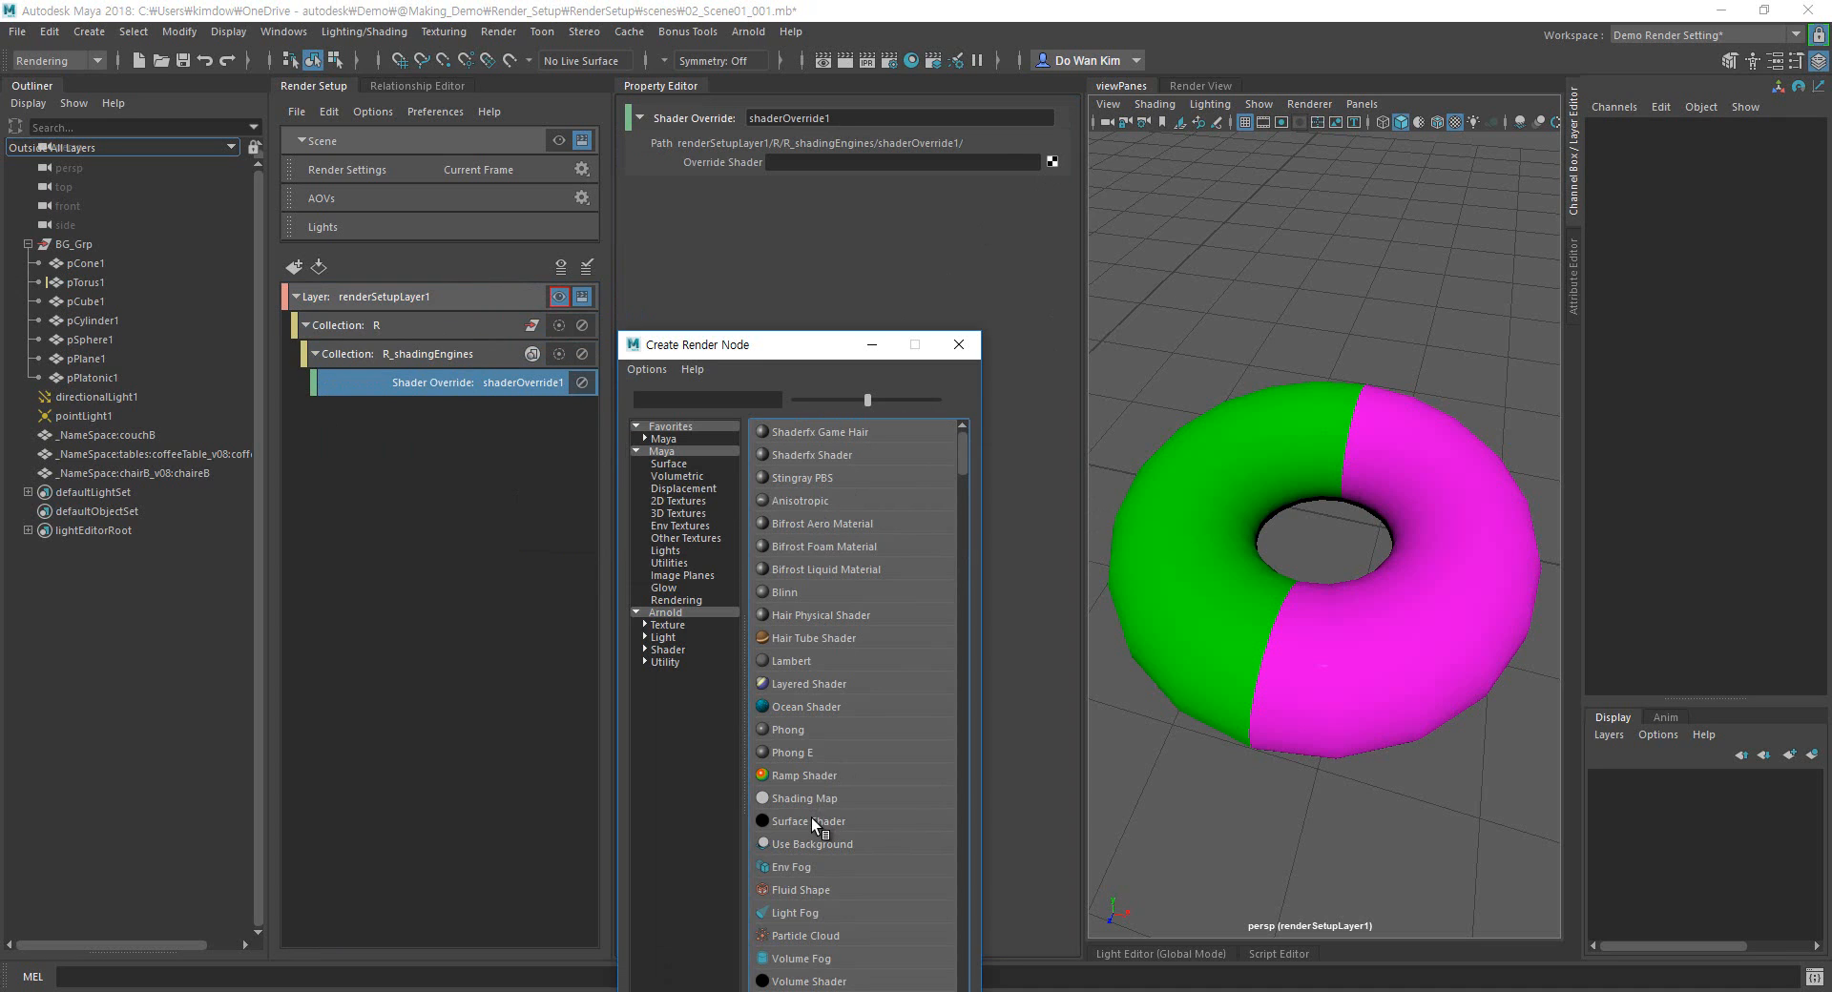
{"action": "left_click", "coordinate": [811, 817]}
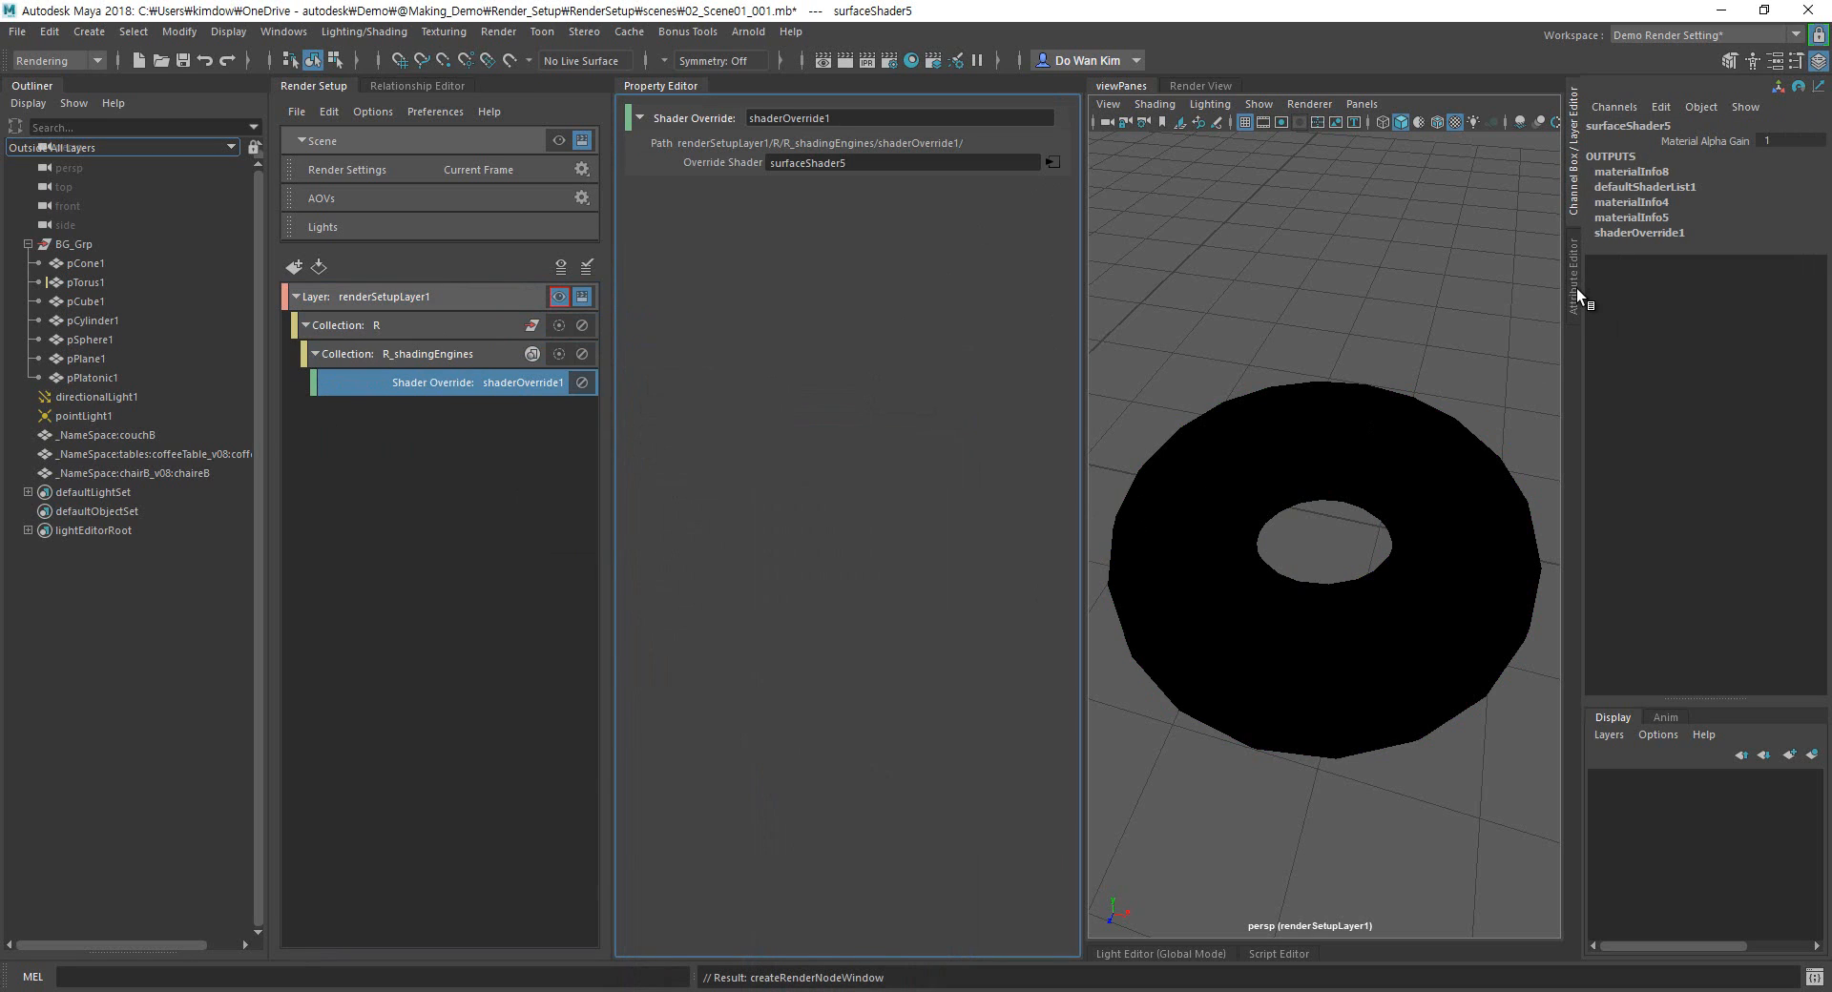
{"action": "left_click", "coordinate": [1575, 286]}
{"action": "left_click", "coordinate": [1577, 335]}
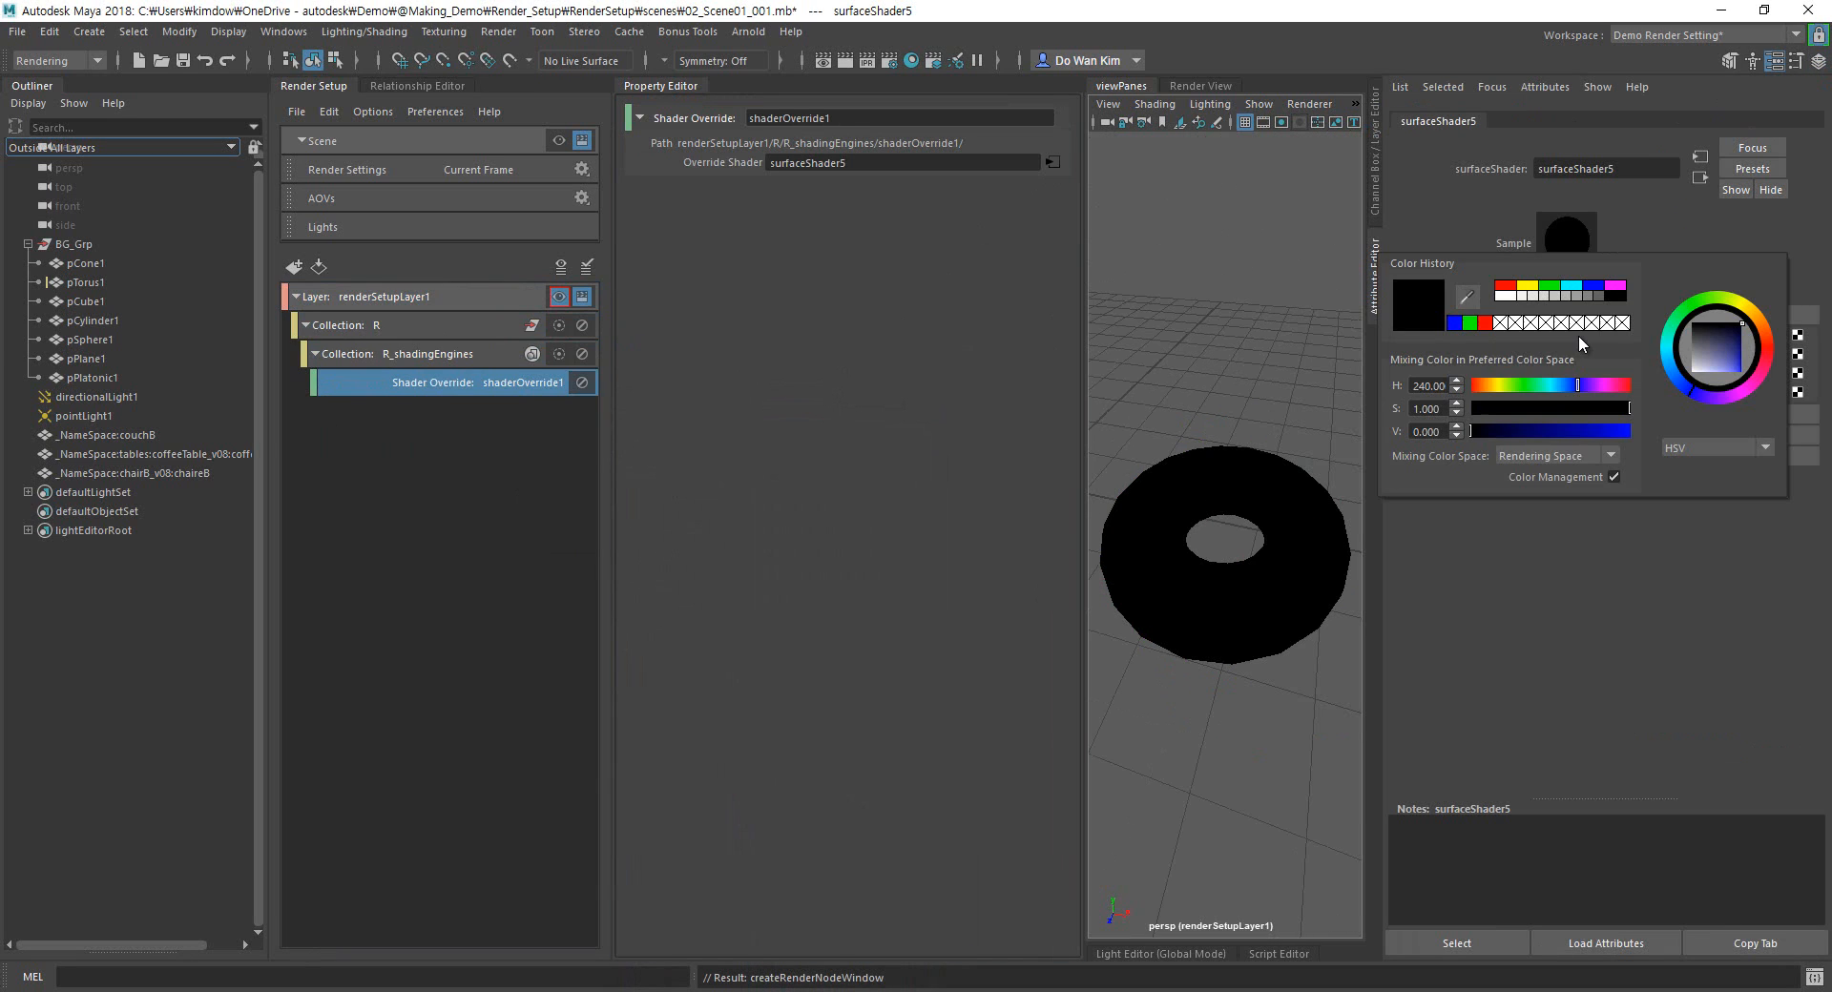
{"action": "left_click", "coordinate": [1616, 287]}
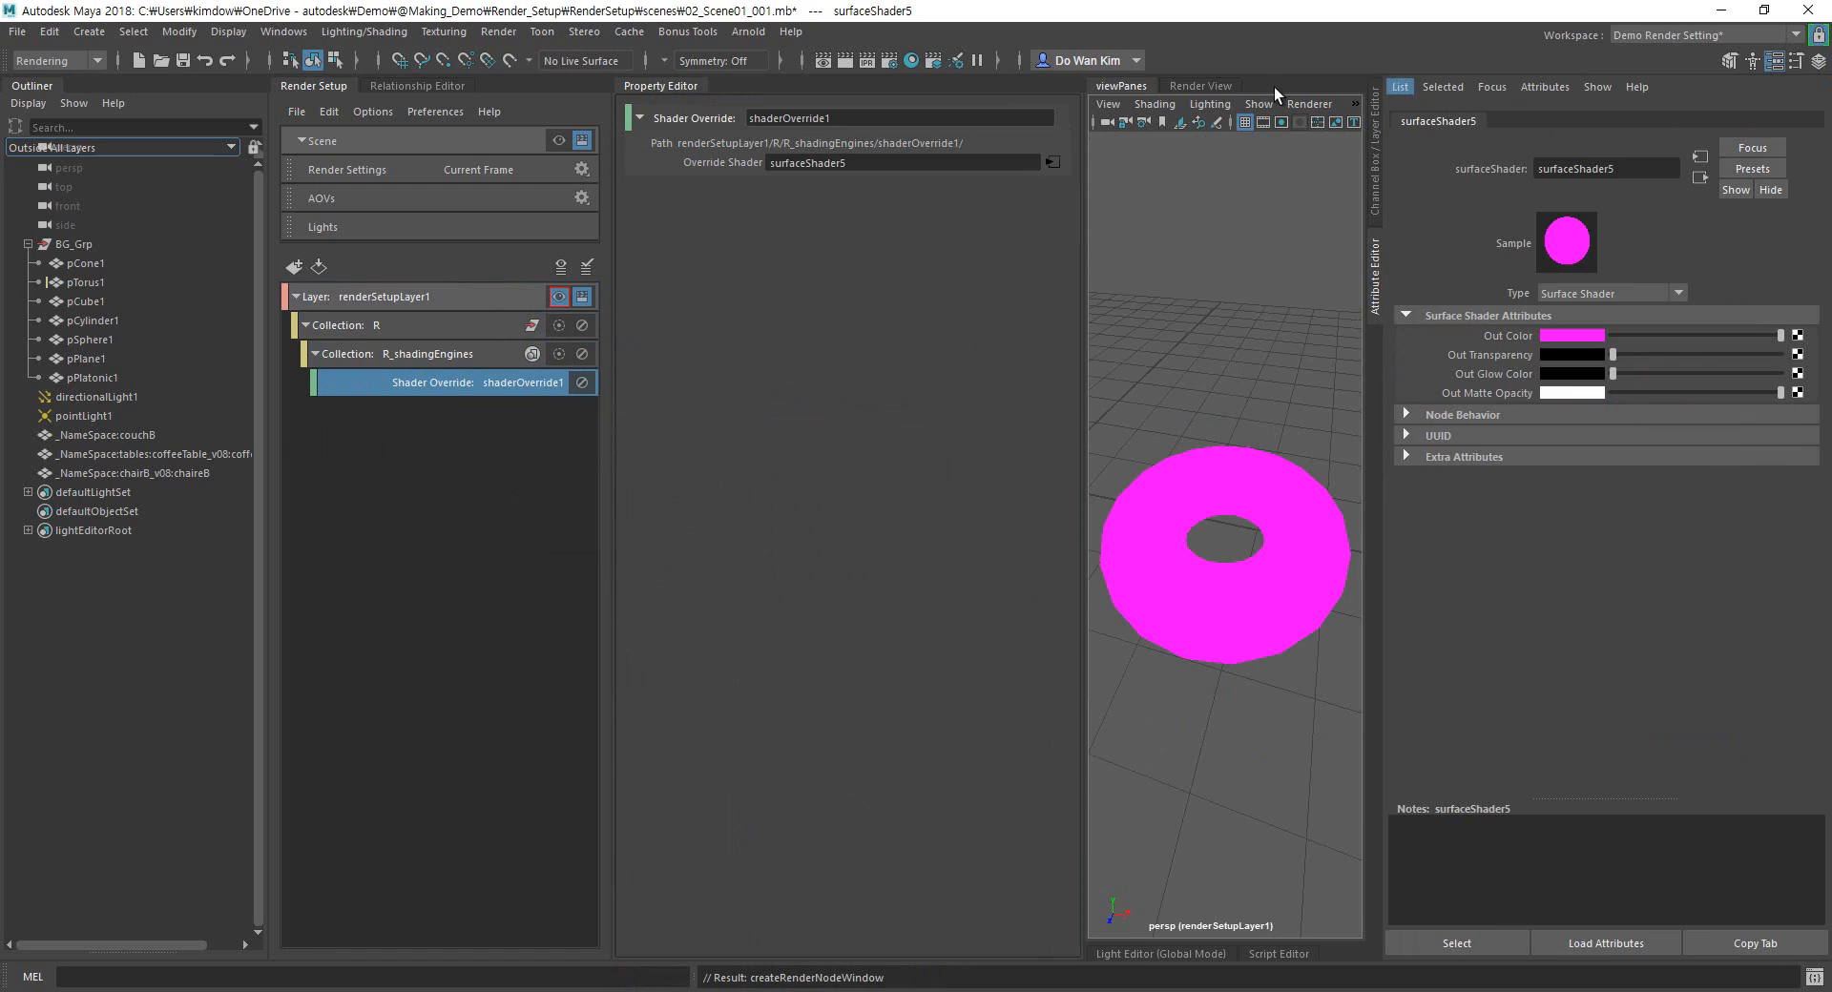
Refresh renderSetupLayer1 and compare the overridden torus with its original materials on the master layer.
{"action": "left_click", "coordinate": [561, 297]}
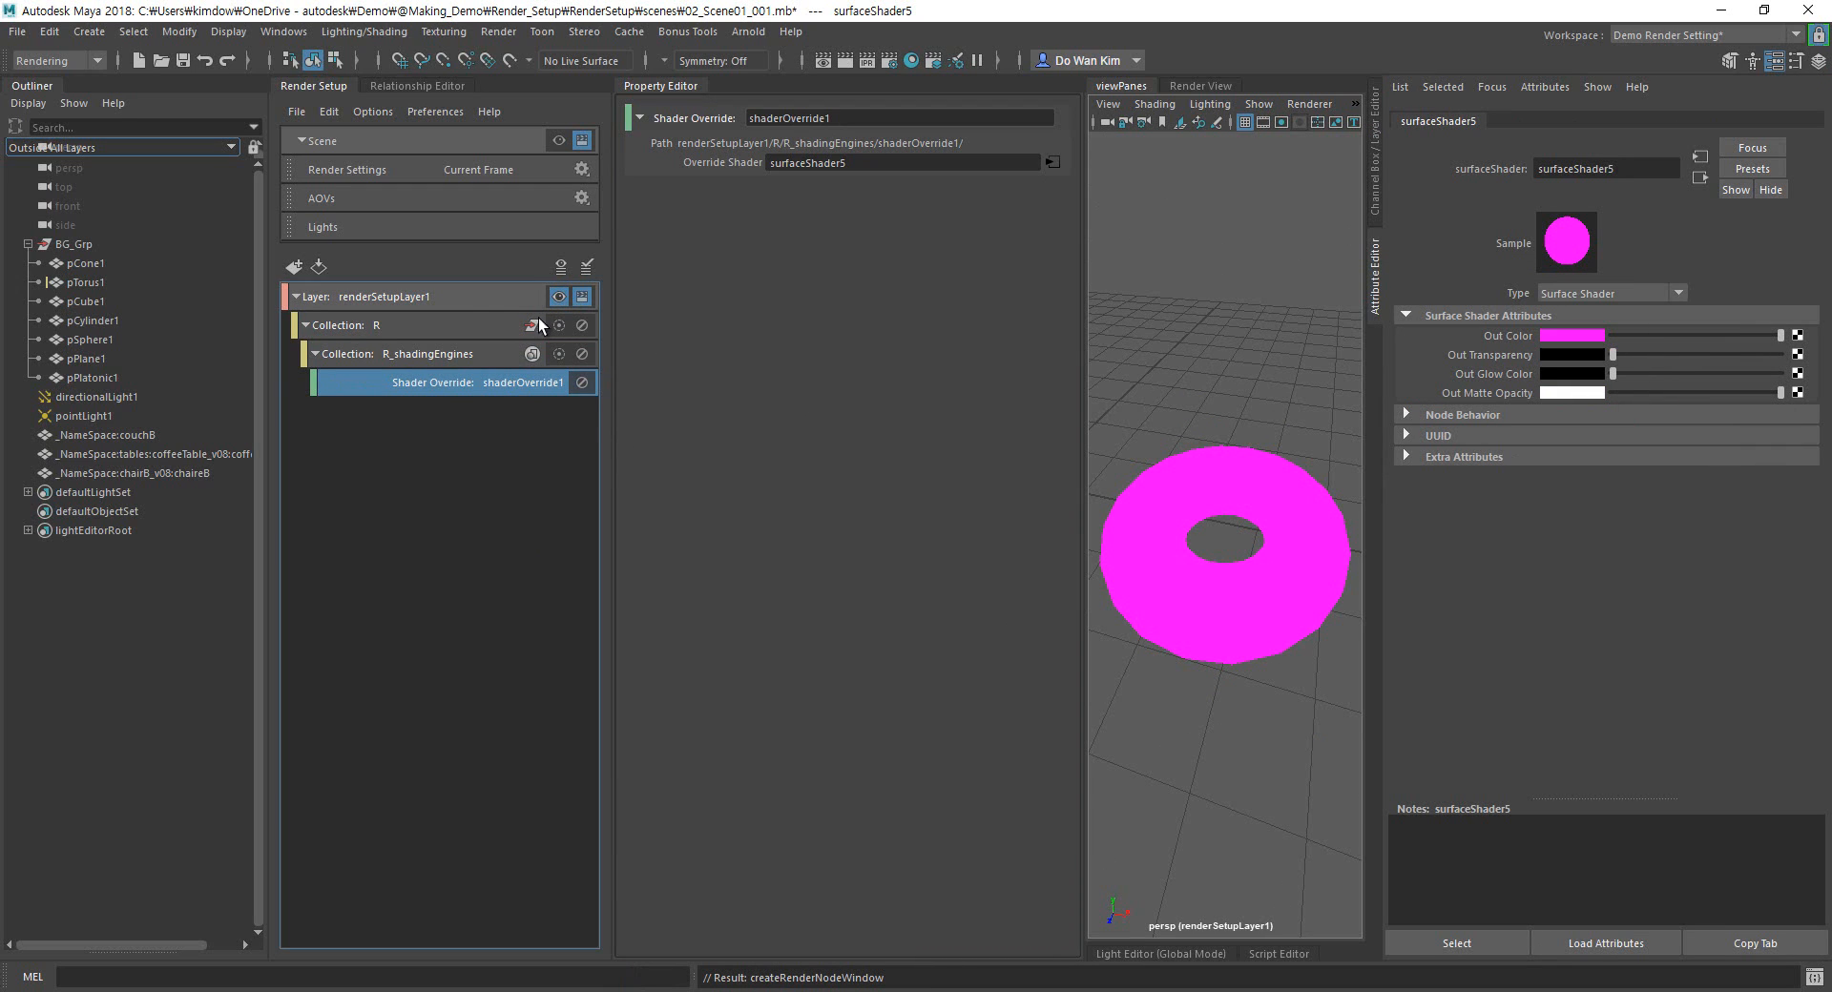
{"action": "left_click", "coordinate": [558, 298]}
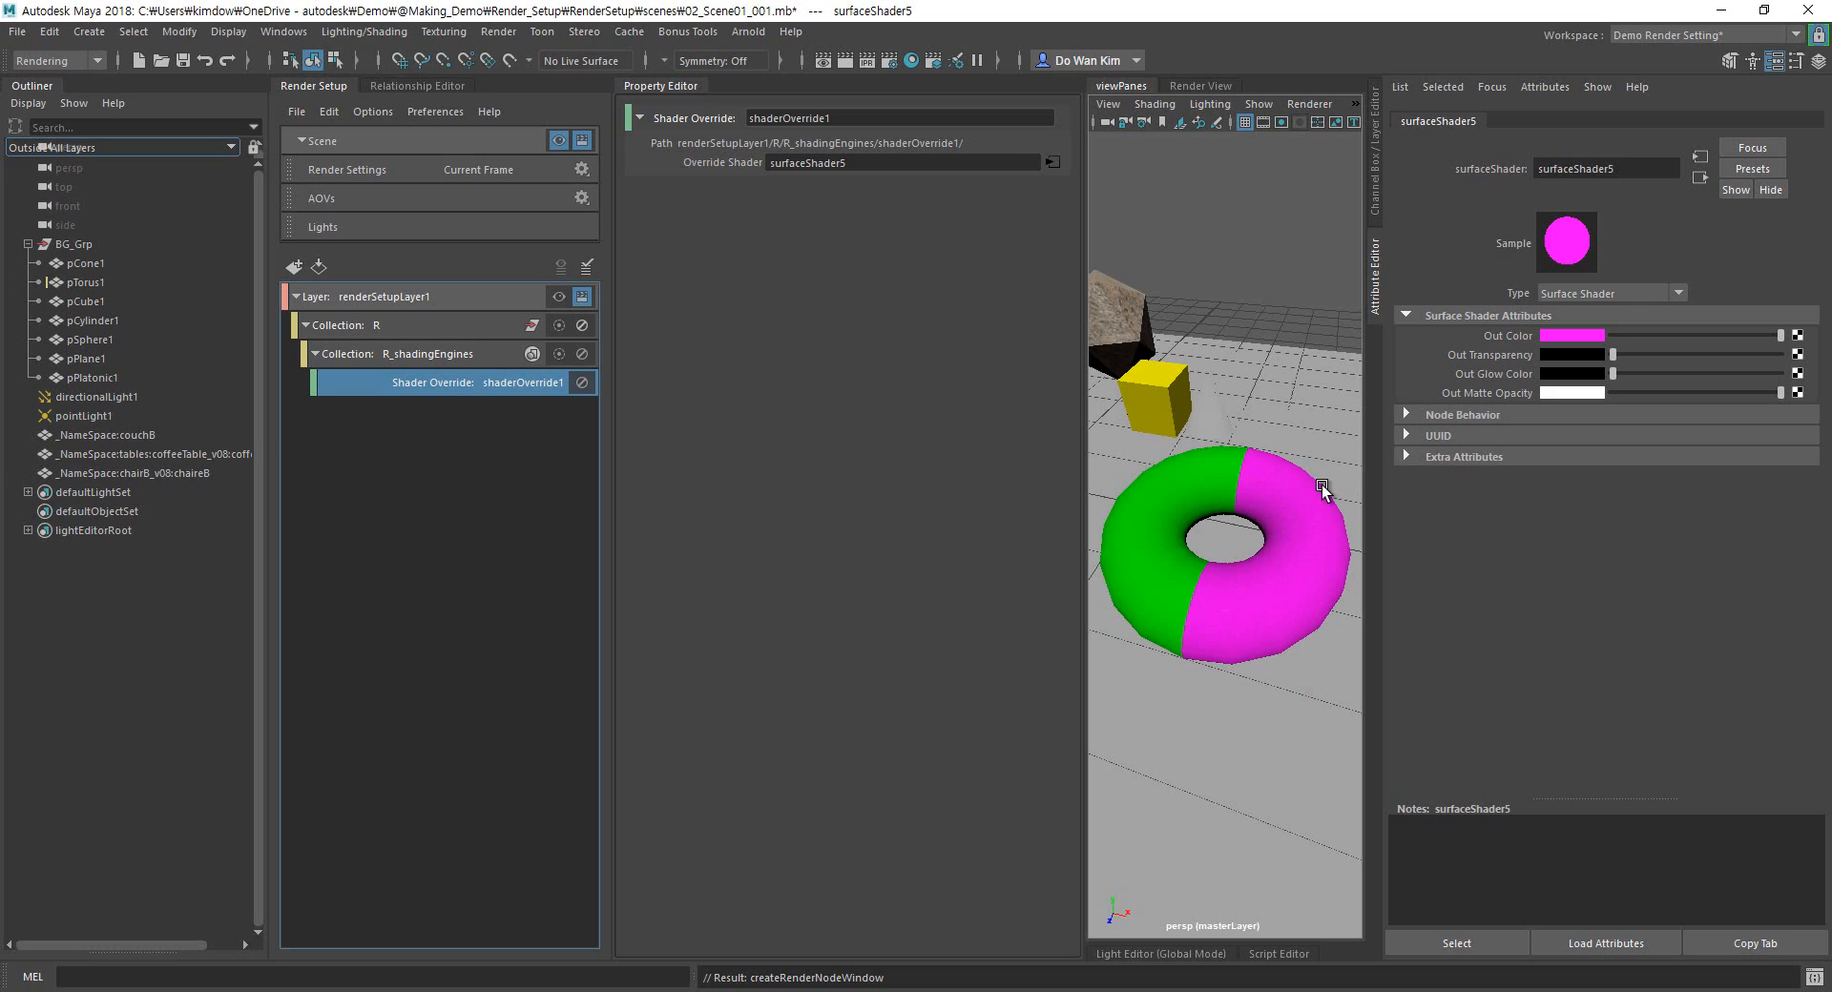
{"action": "left_click", "coordinate": [558, 297]}
Add BGM_Purple's shading group aiStandardSurface4SG from Hypershade to the R_shadingEngines collection, and make renderSetupLayer1 visible again.
{"action": "left_click", "coordinate": [475, 353]}
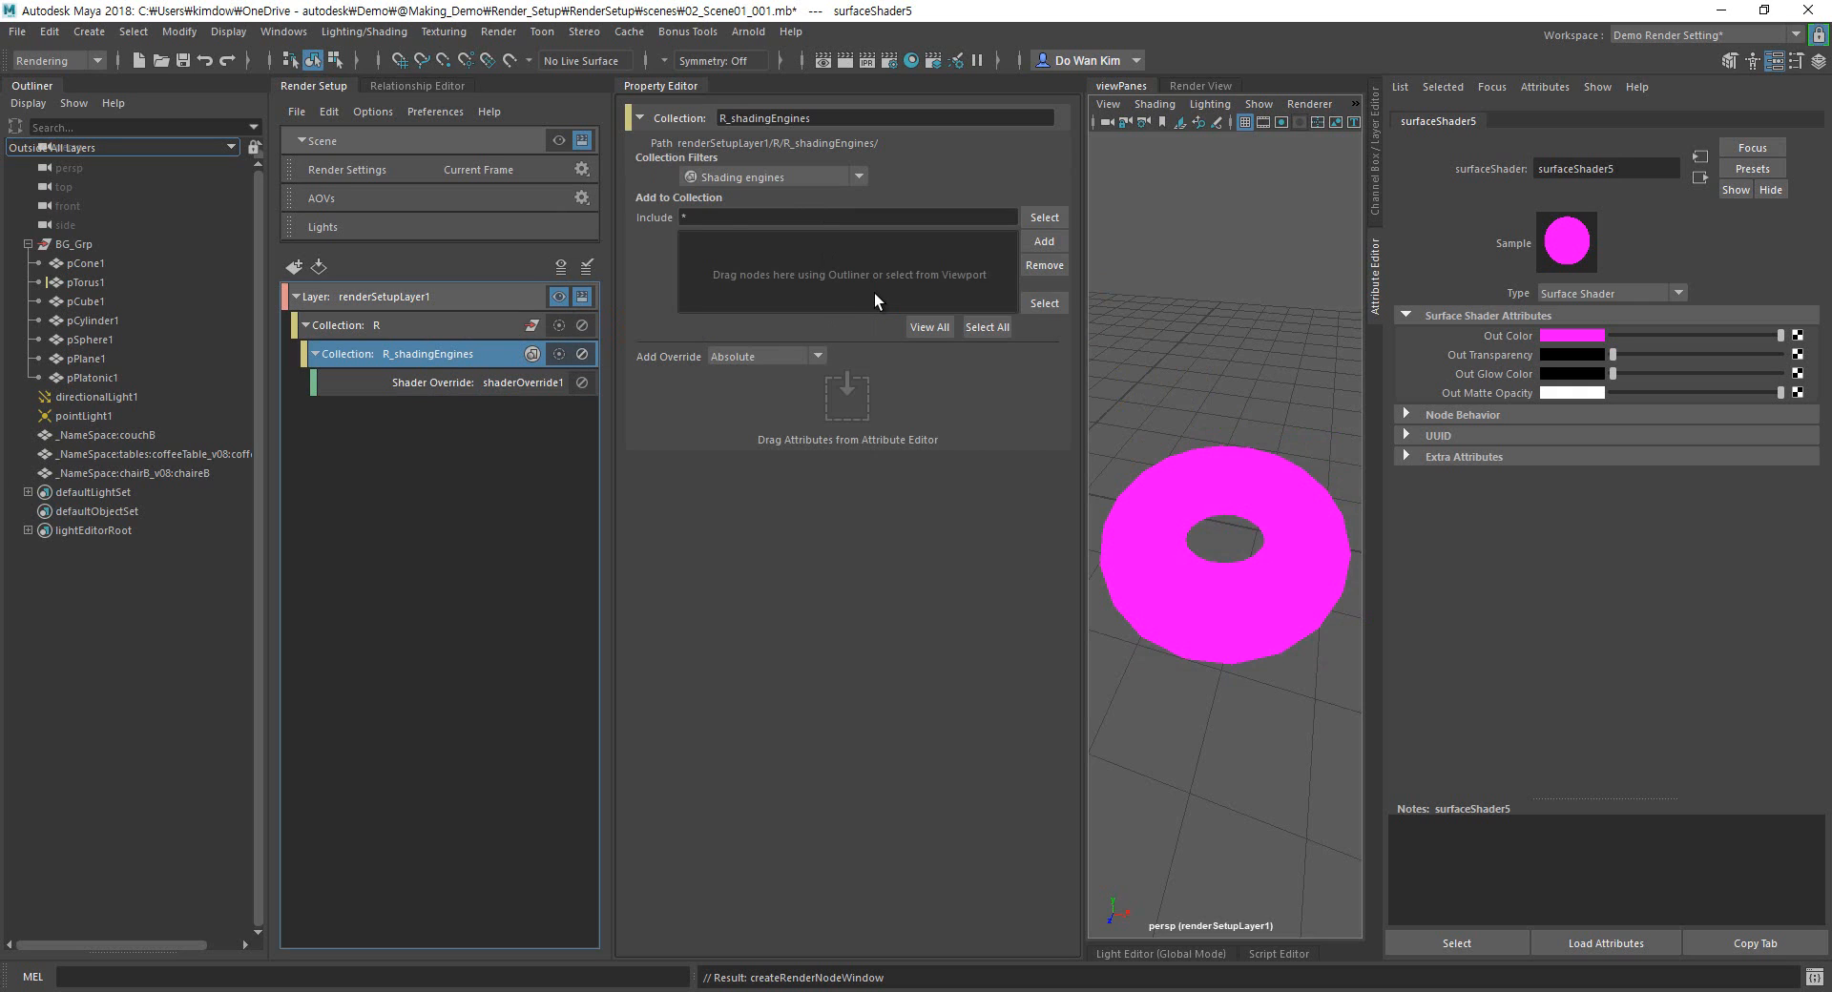
{"action": "left_click", "coordinate": [715, 213]}
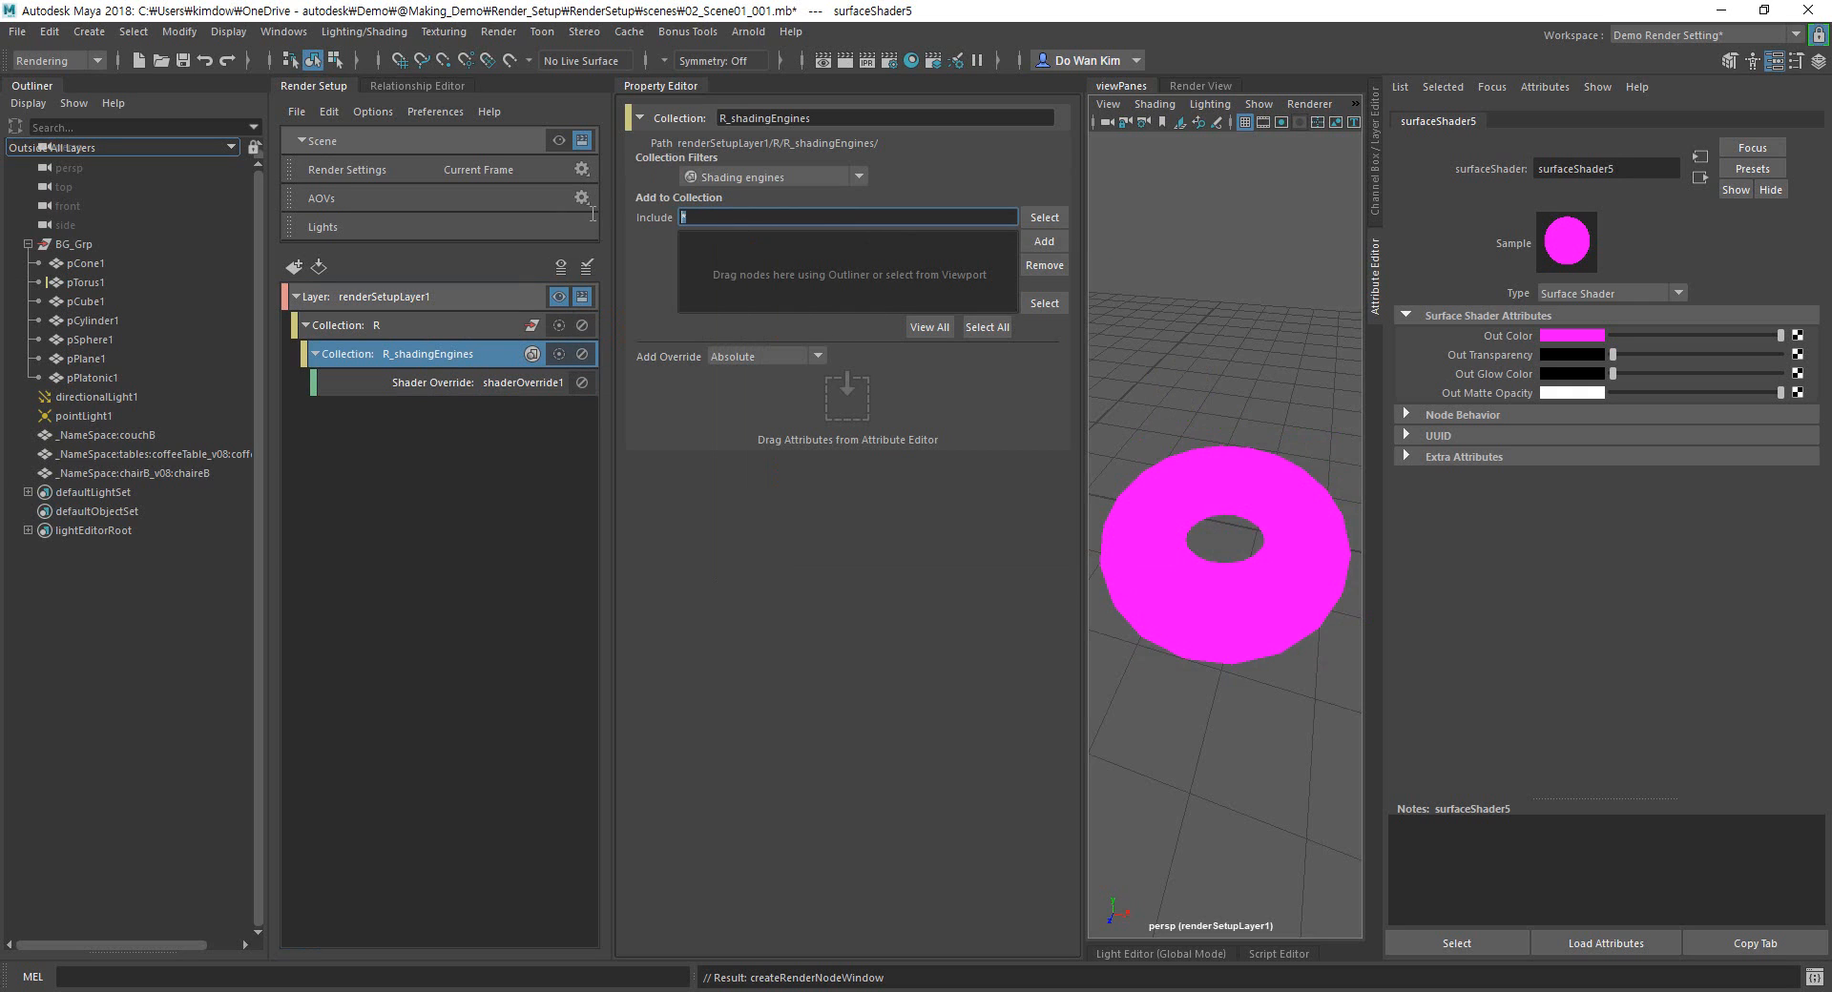
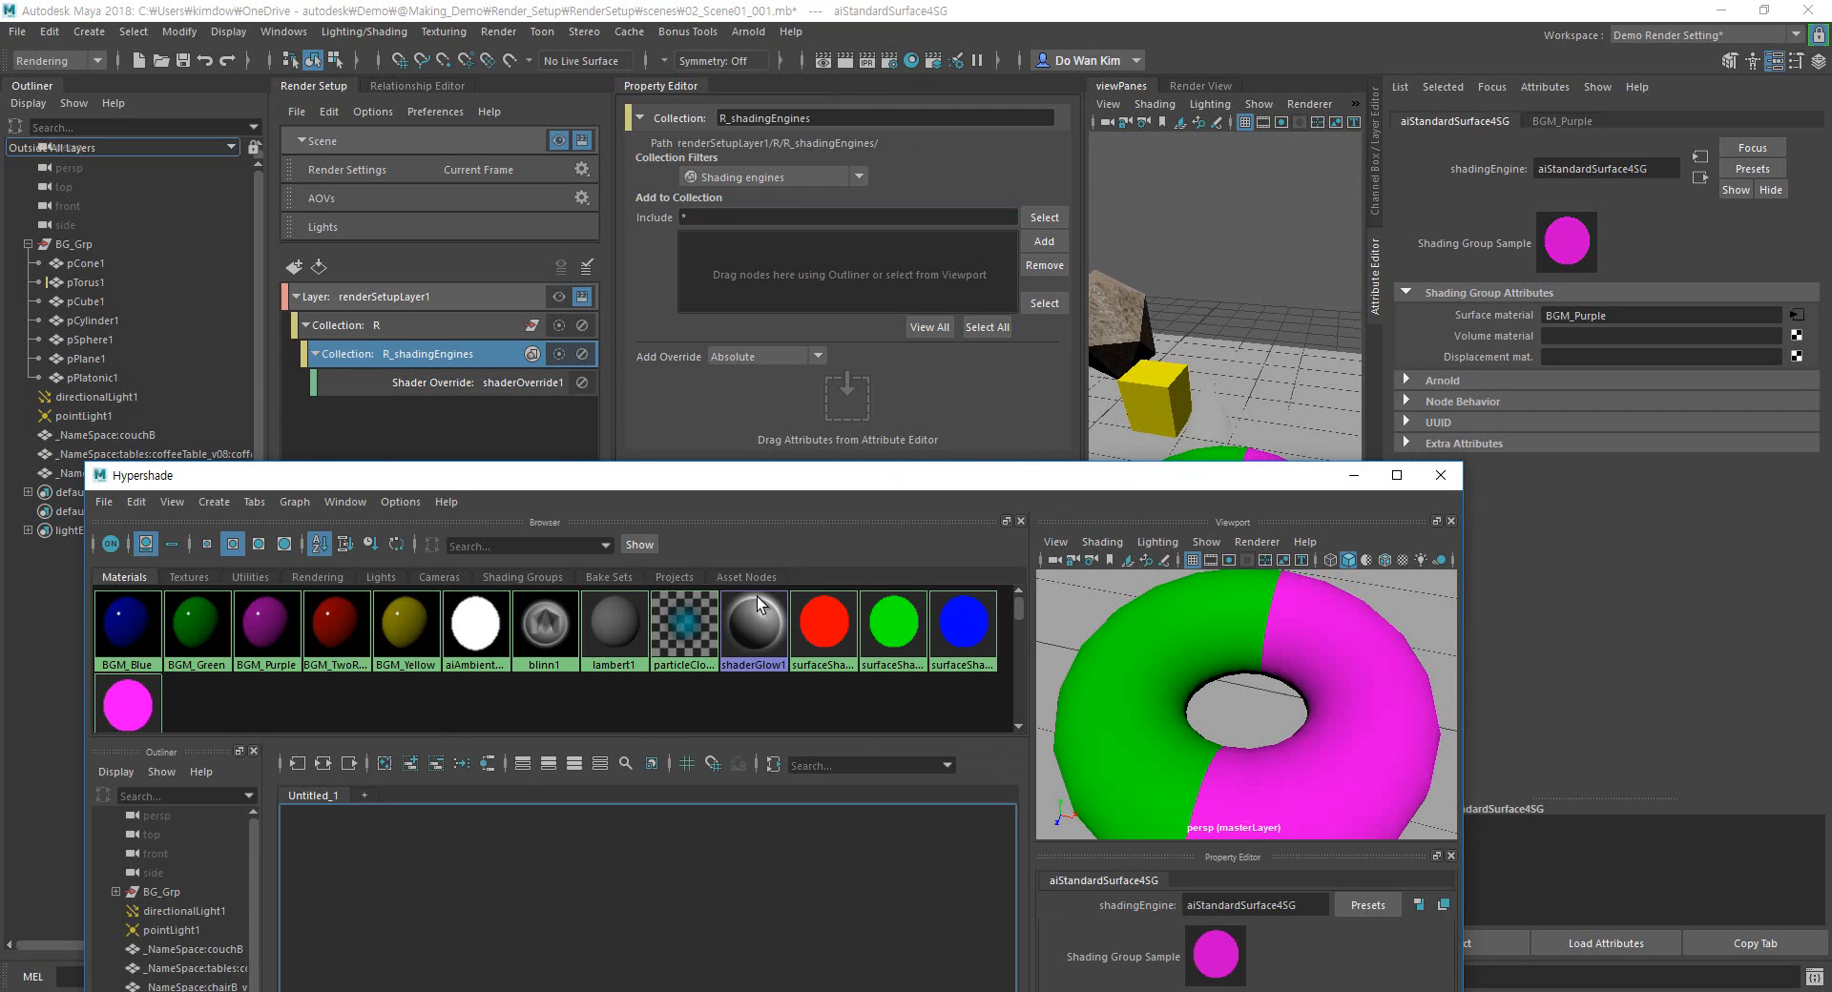
{"action": "left_click", "coordinate": [270, 632]}
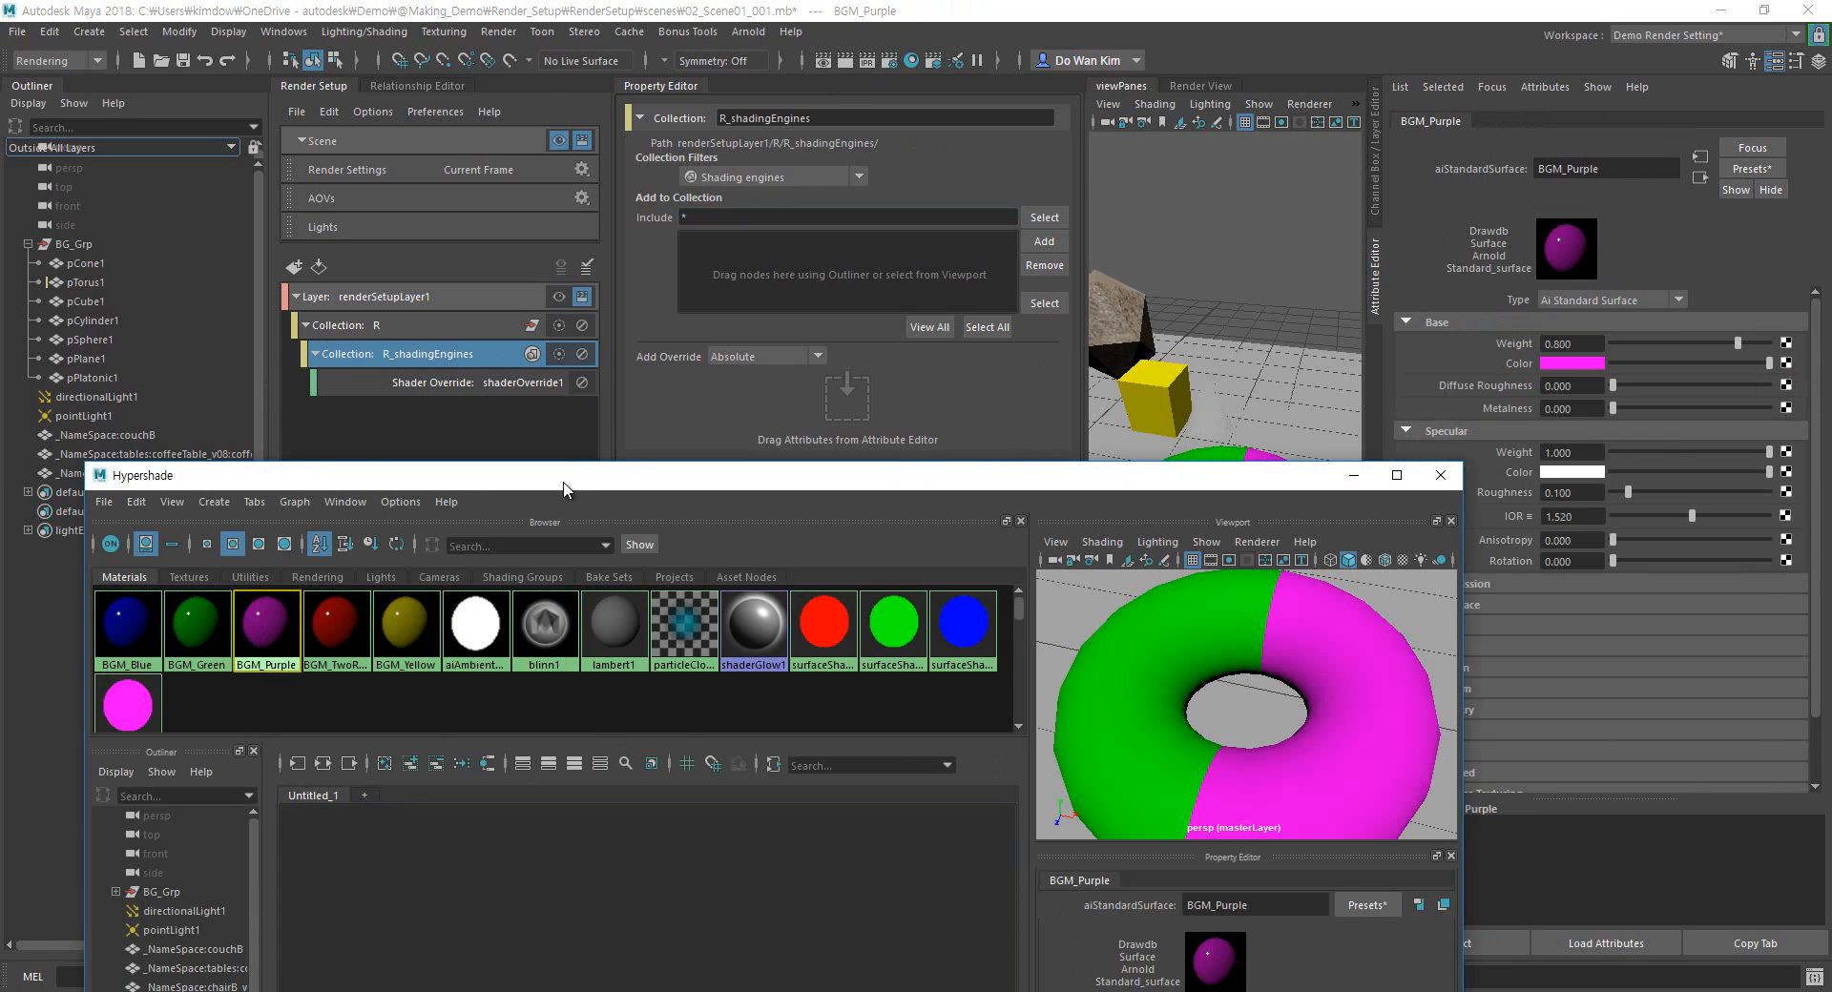
{"action": "left_click_drag", "start_coordinate": [572, 476], "coordinate": [871, 221]}
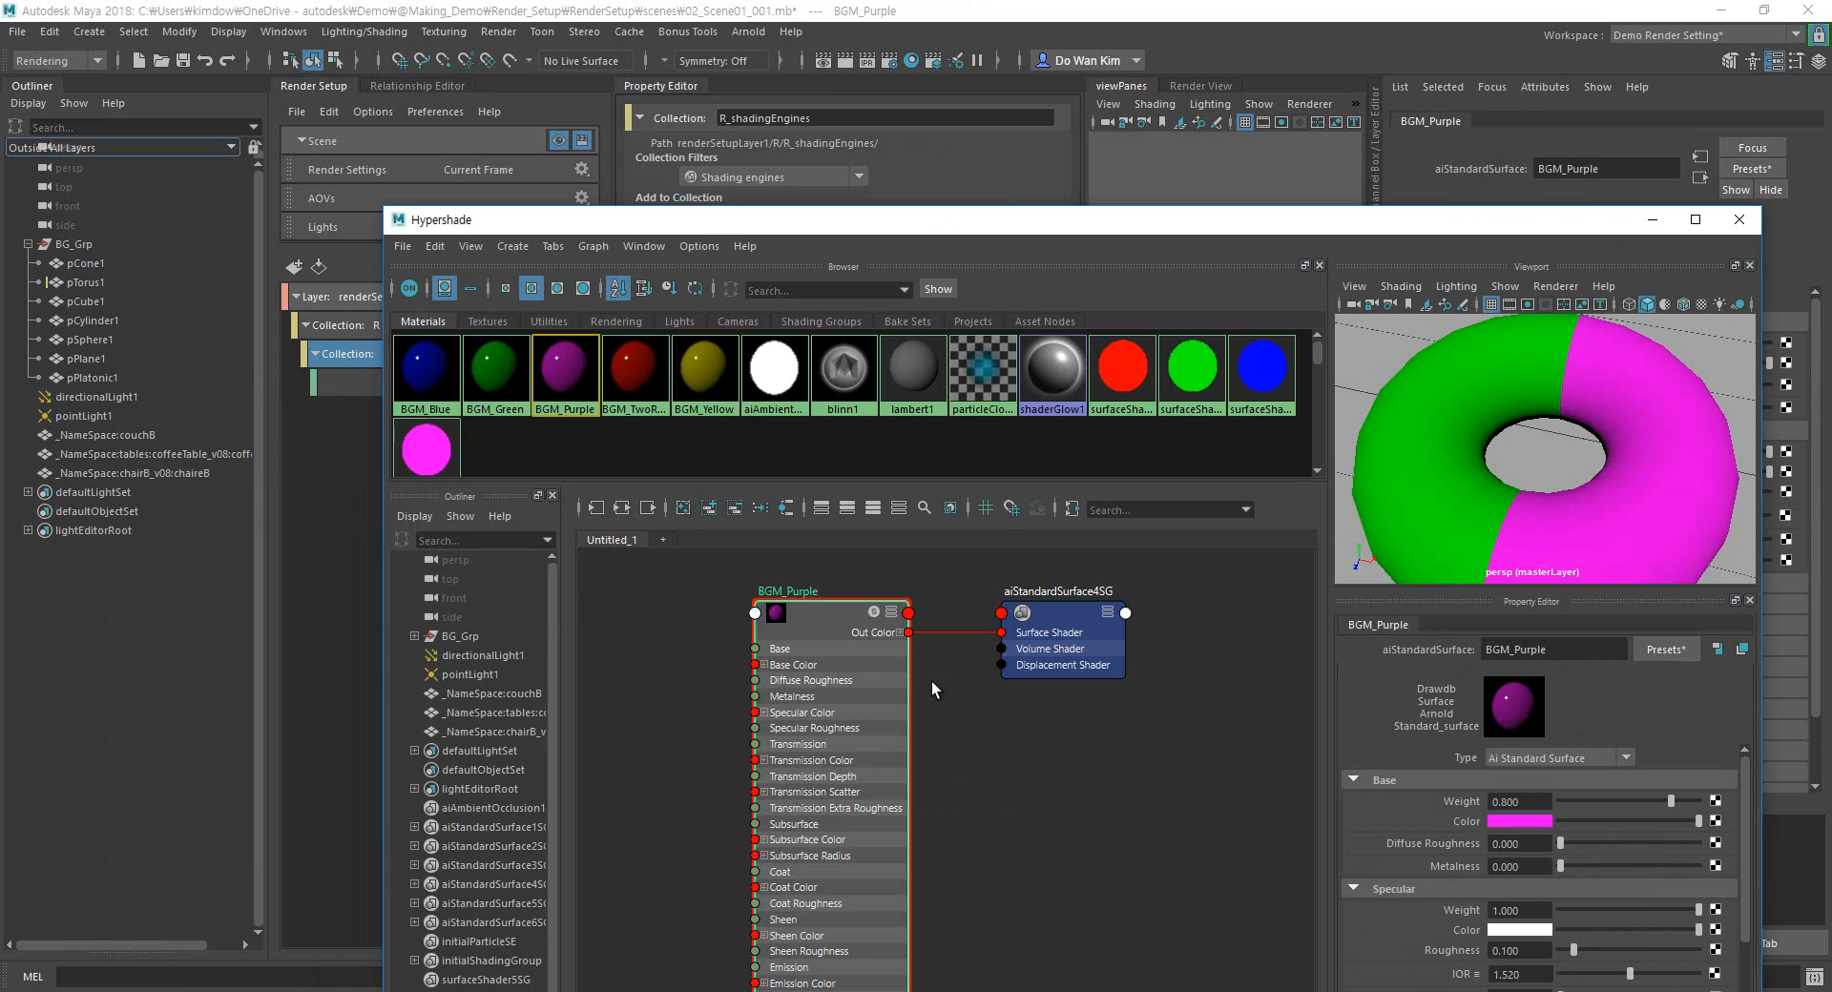
{"action": "left_click_drag", "start_coordinate": [1046, 625], "coordinate": [1074, 675]}
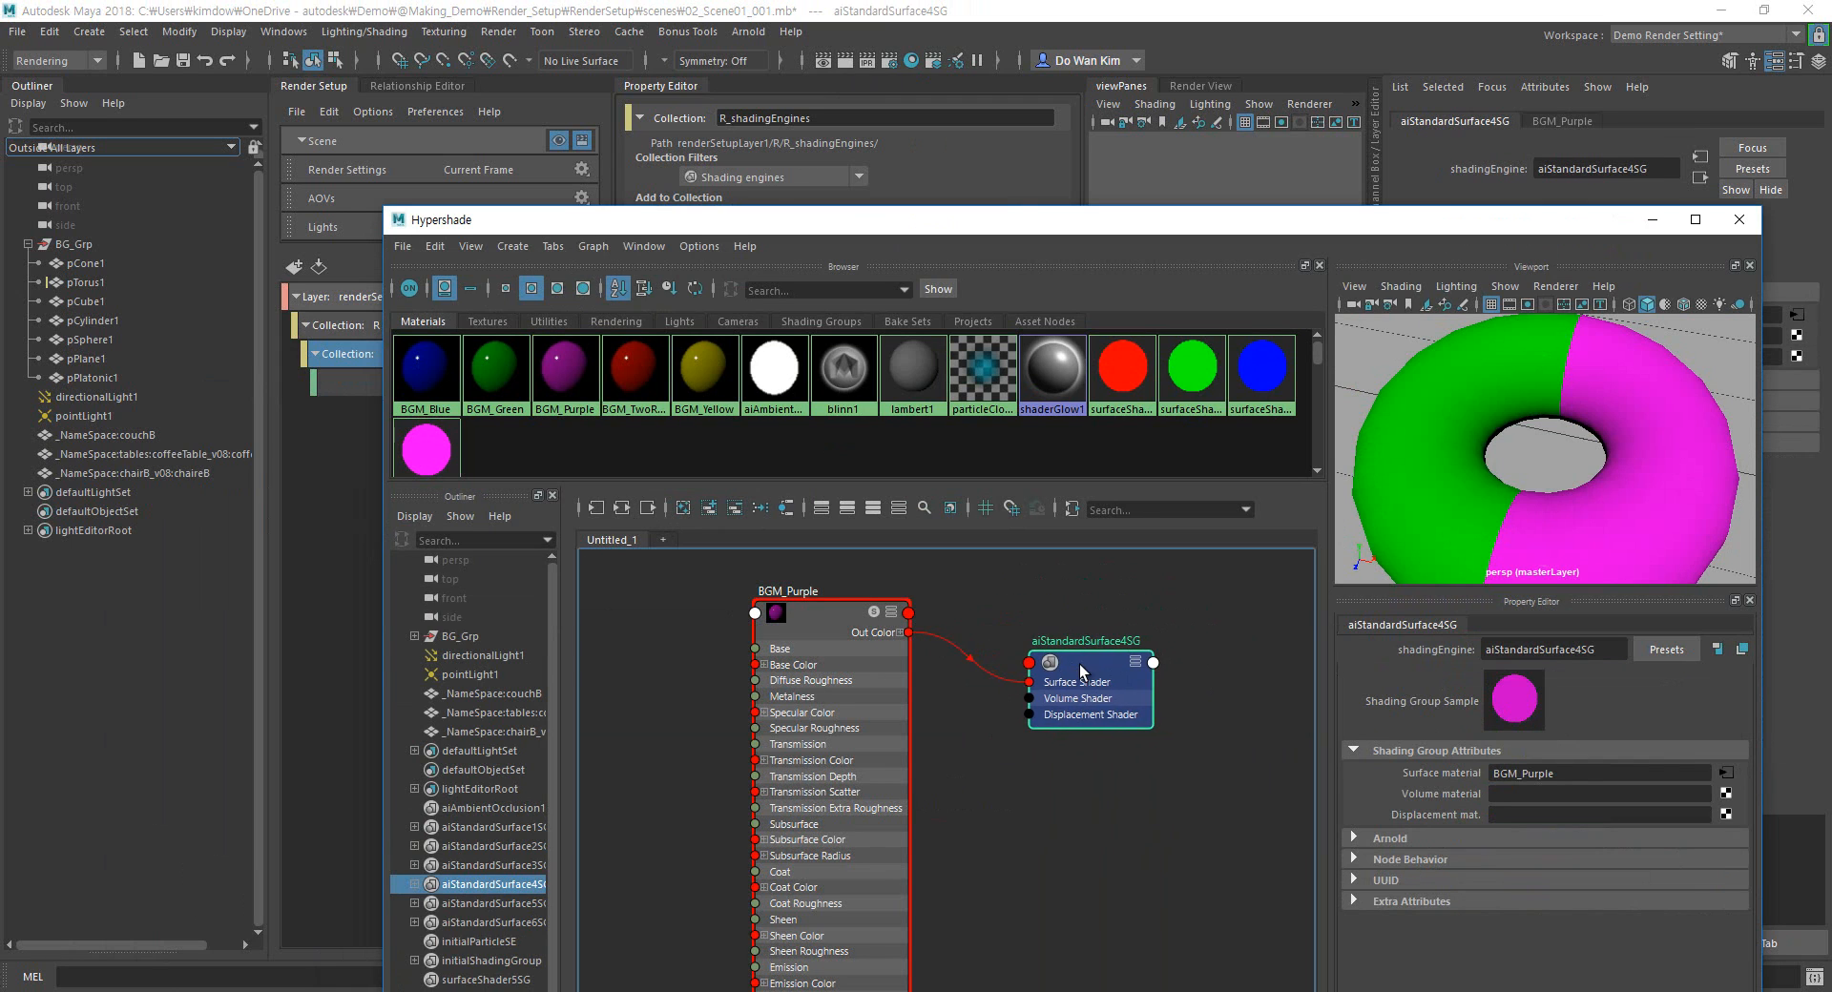
{"action": "left_click_drag", "start_coordinate": [1551, 221], "coordinate": [1229, 503]}
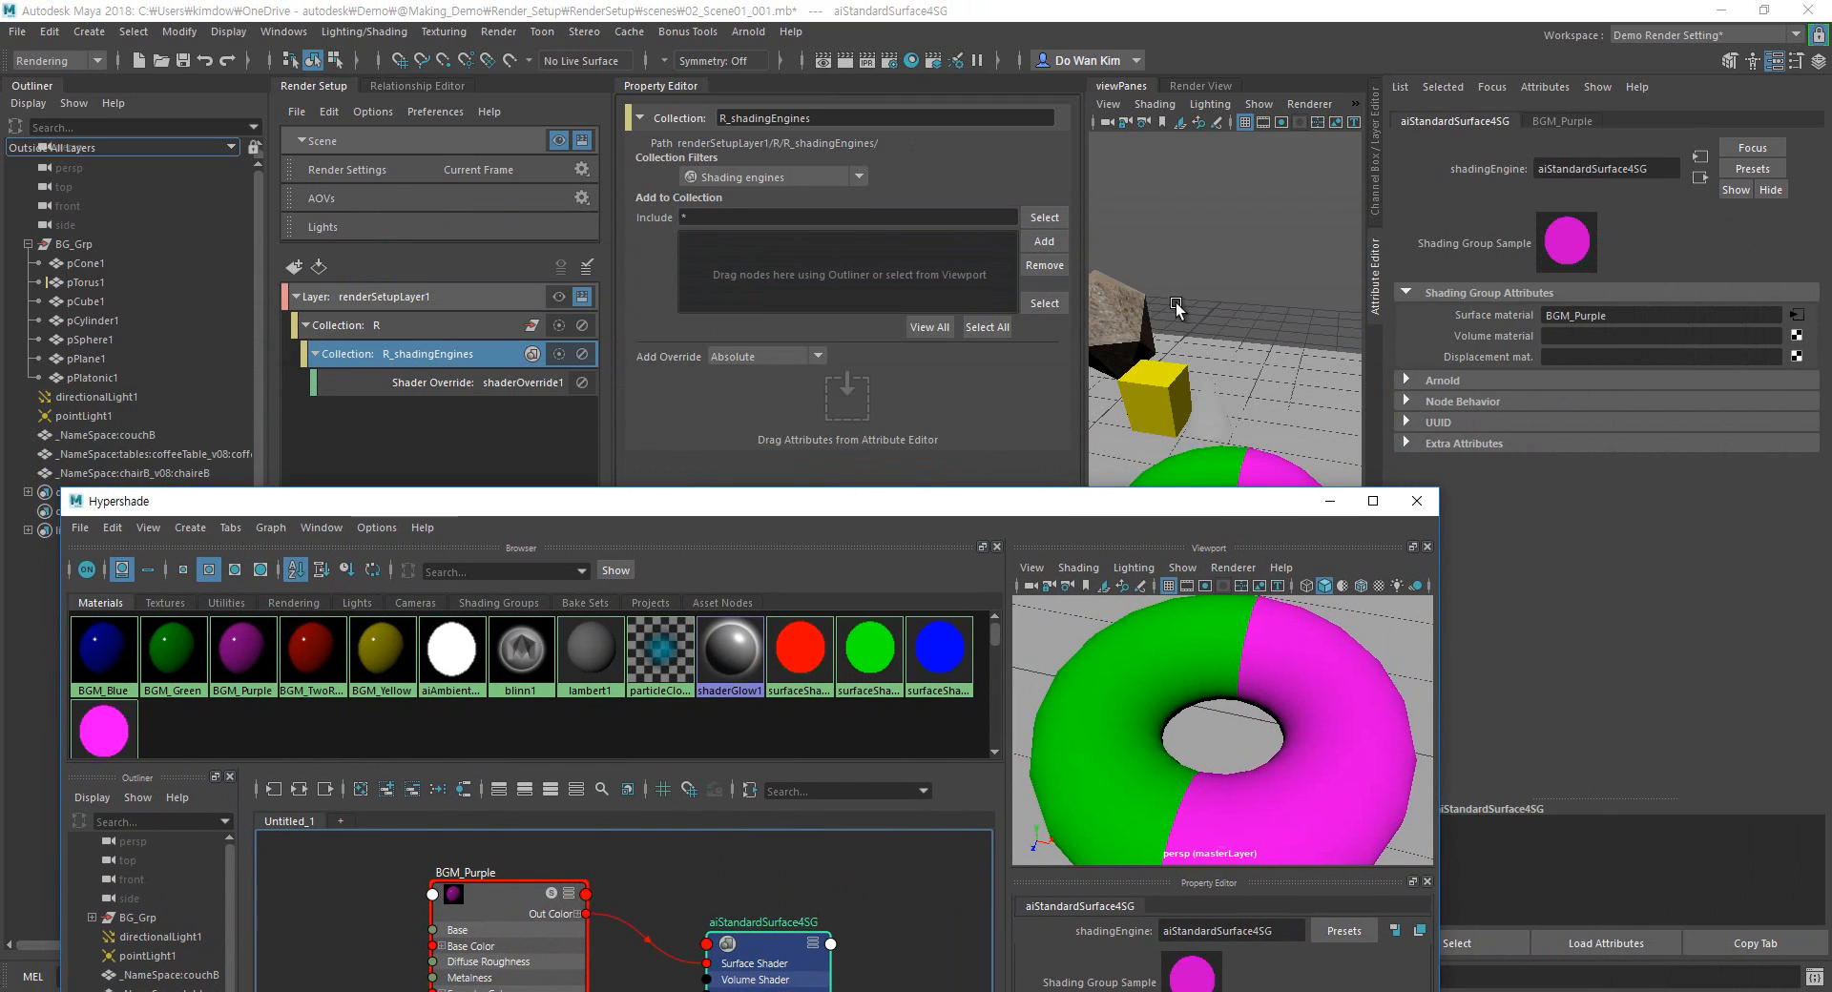
{"action": "left_click", "coordinate": [1043, 242]}
{"action": "left_click", "coordinate": [1415, 502]}
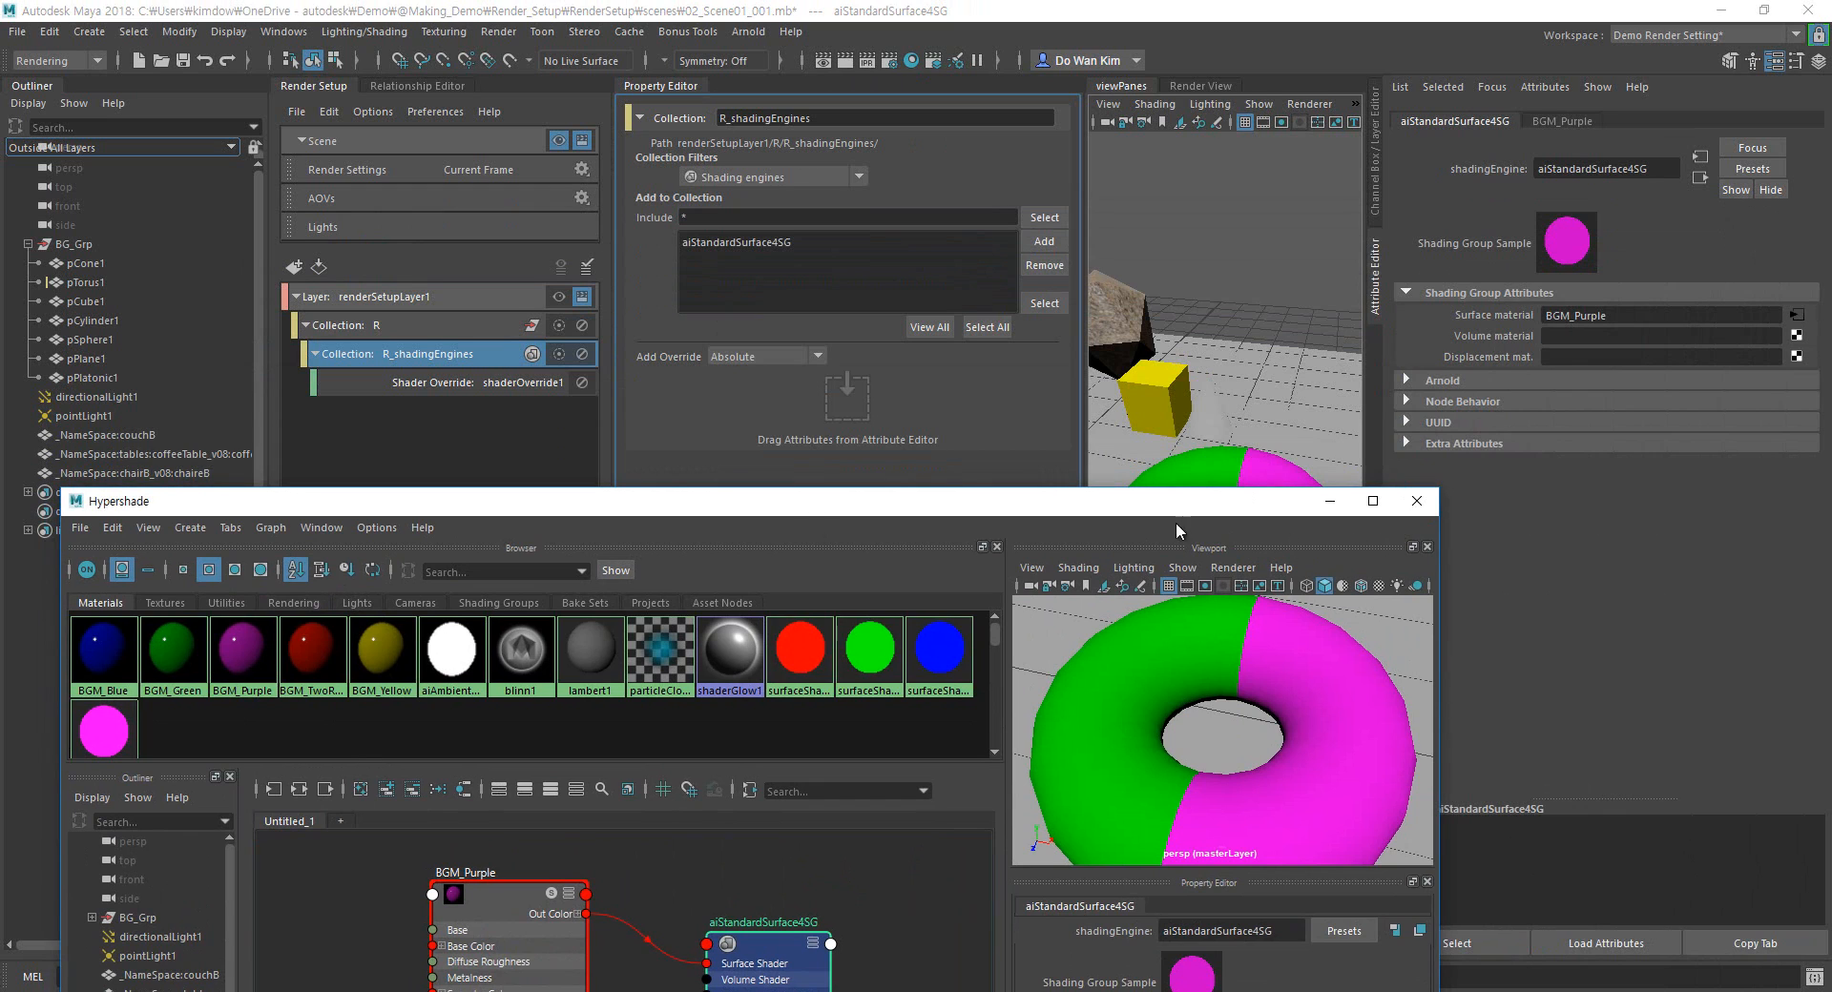
{"action": "left_click", "coordinate": [558, 297]}
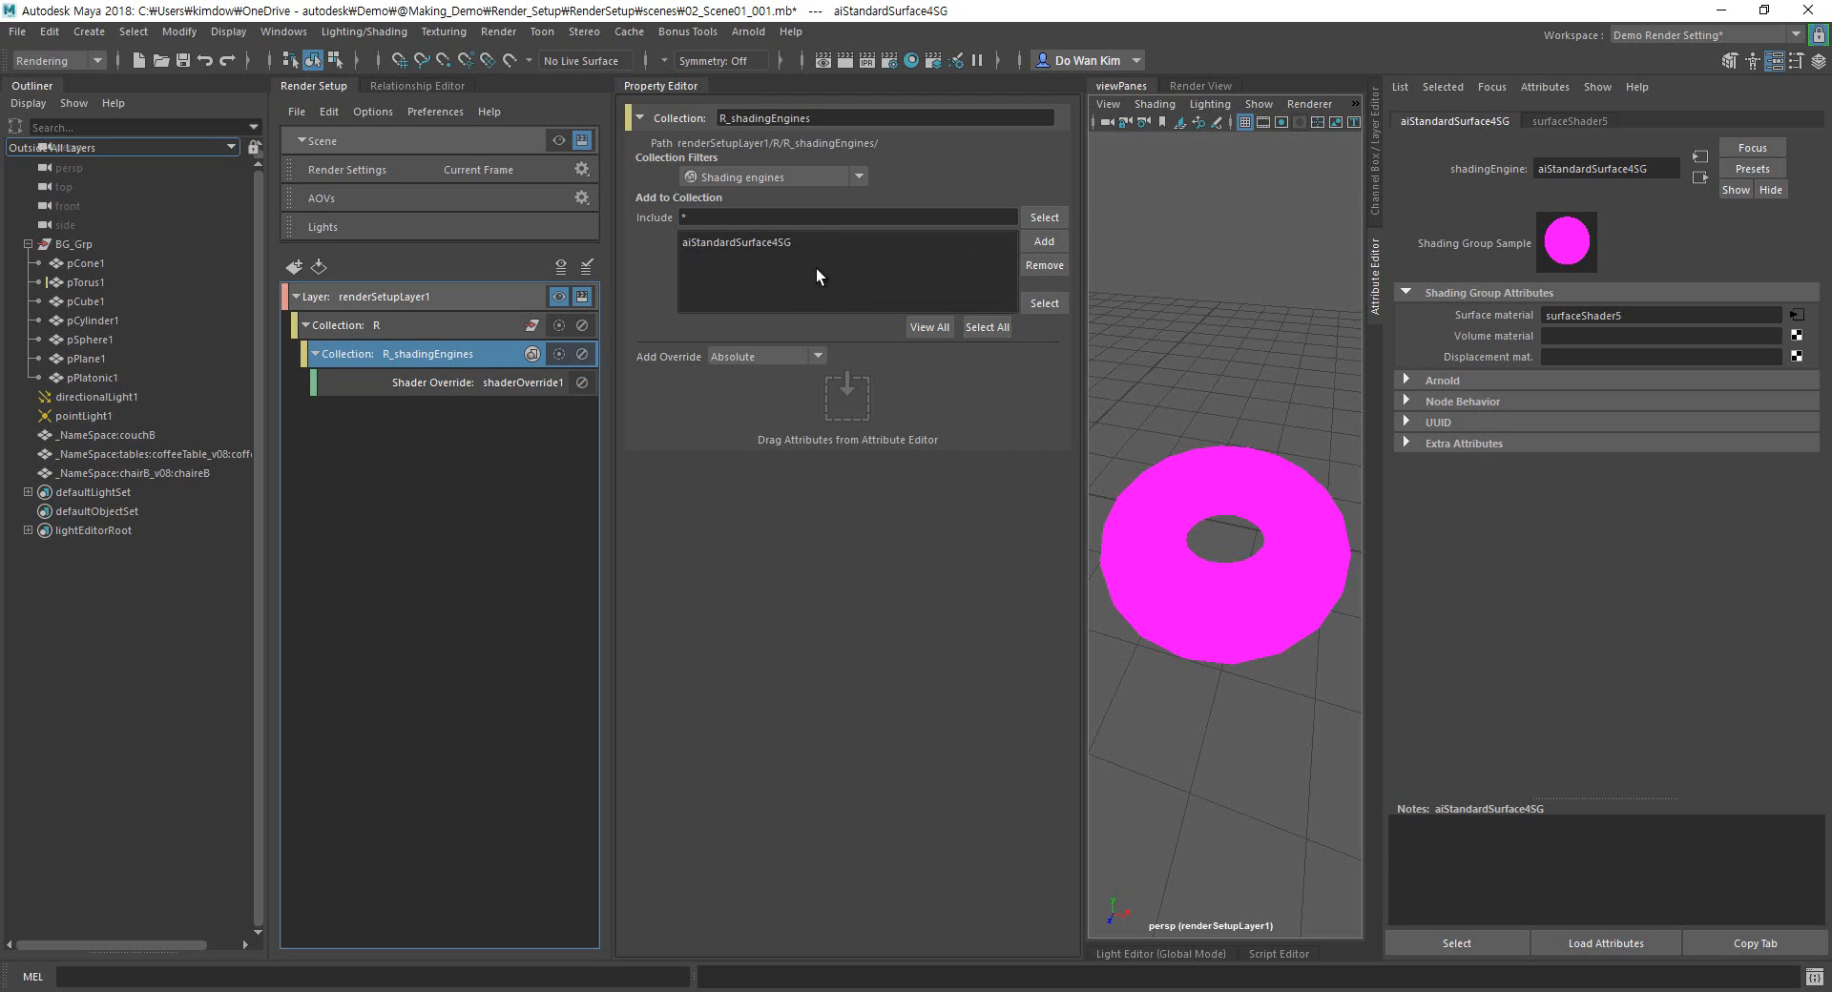
Clear the * wildcard from R_shadingEngines' include expression and refresh renderSetupLayer1.
{"action": "left_click", "coordinate": [704, 218]}
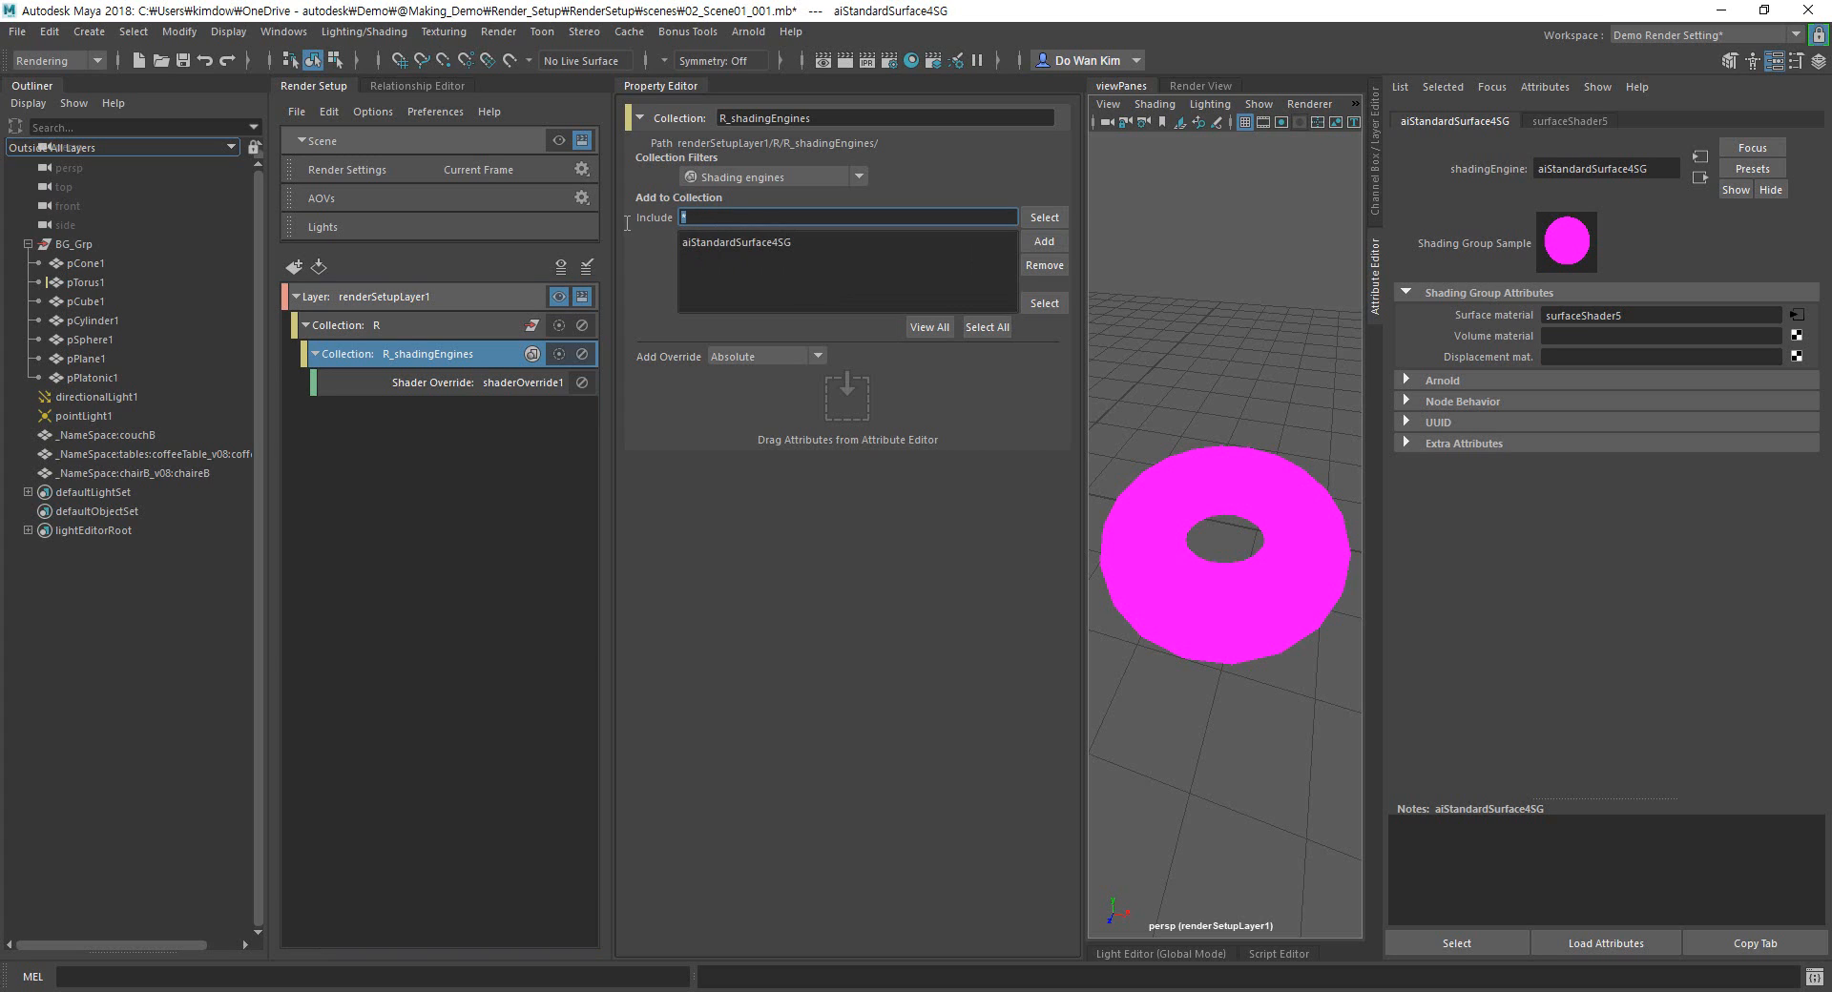
{"action": "key", "text": "BackSpace"}
{"action": "left_click", "coordinate": [1043, 219]}
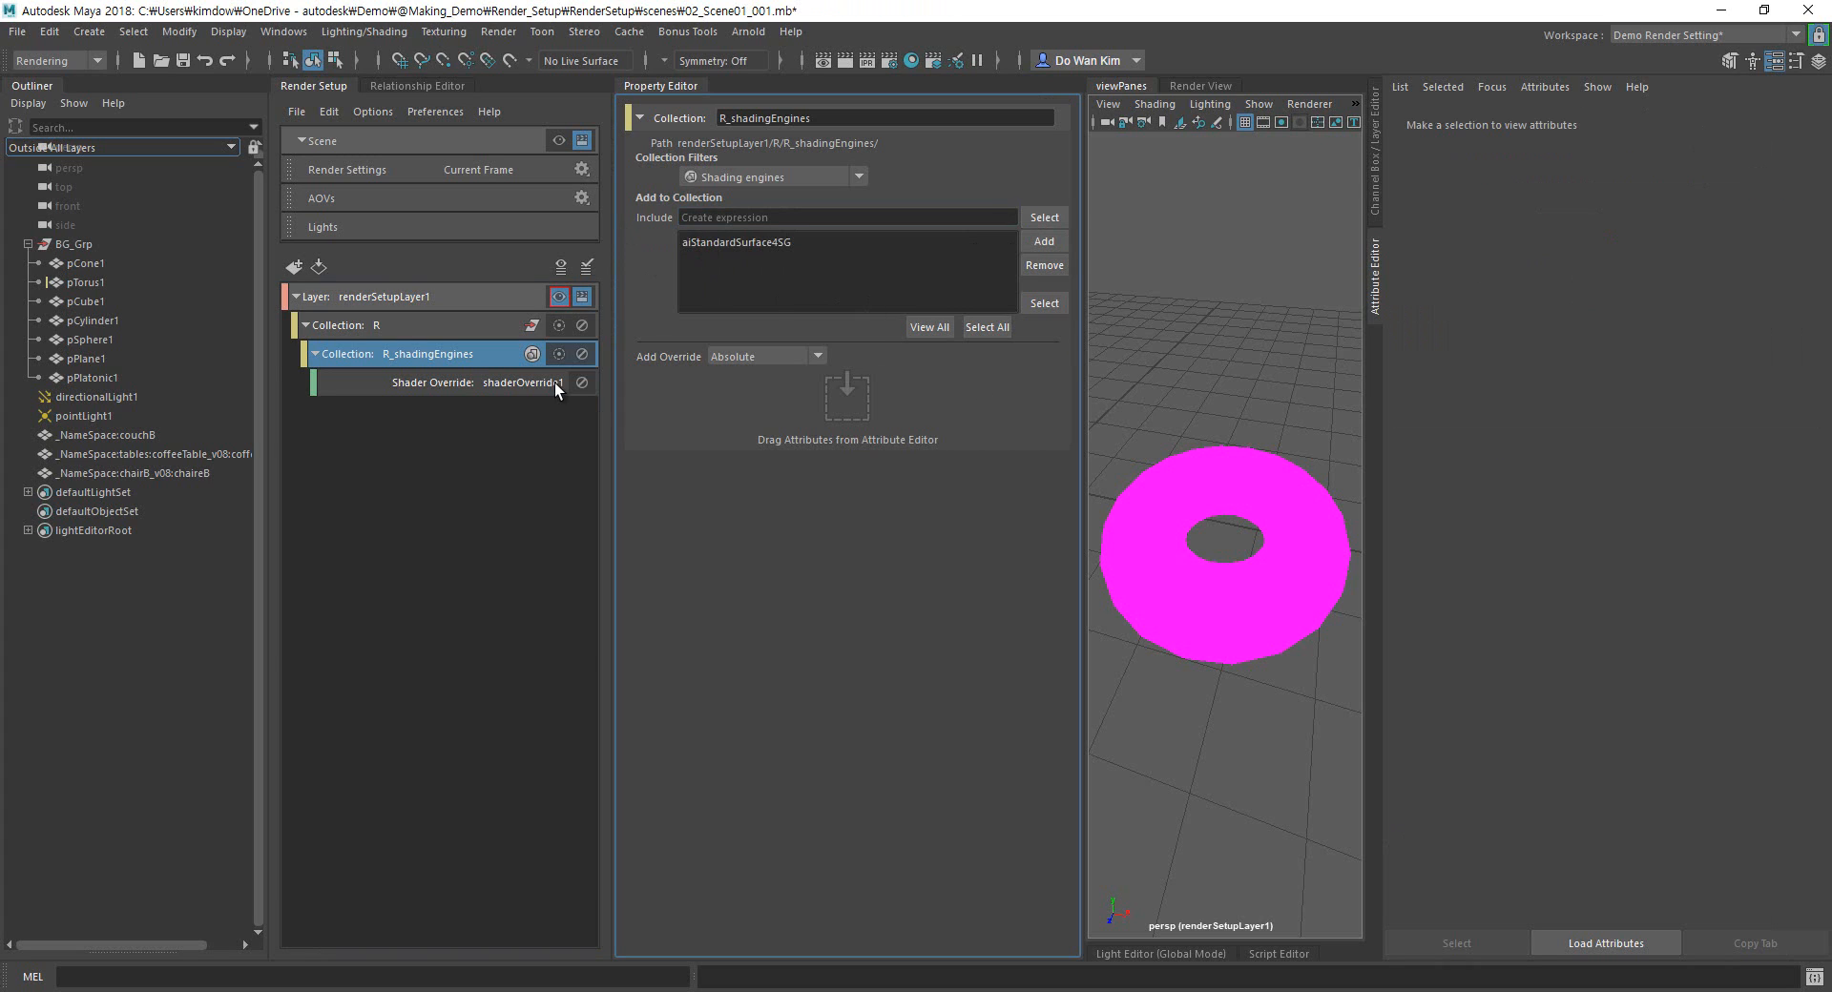
{"action": "left_click", "coordinate": [559, 297]}
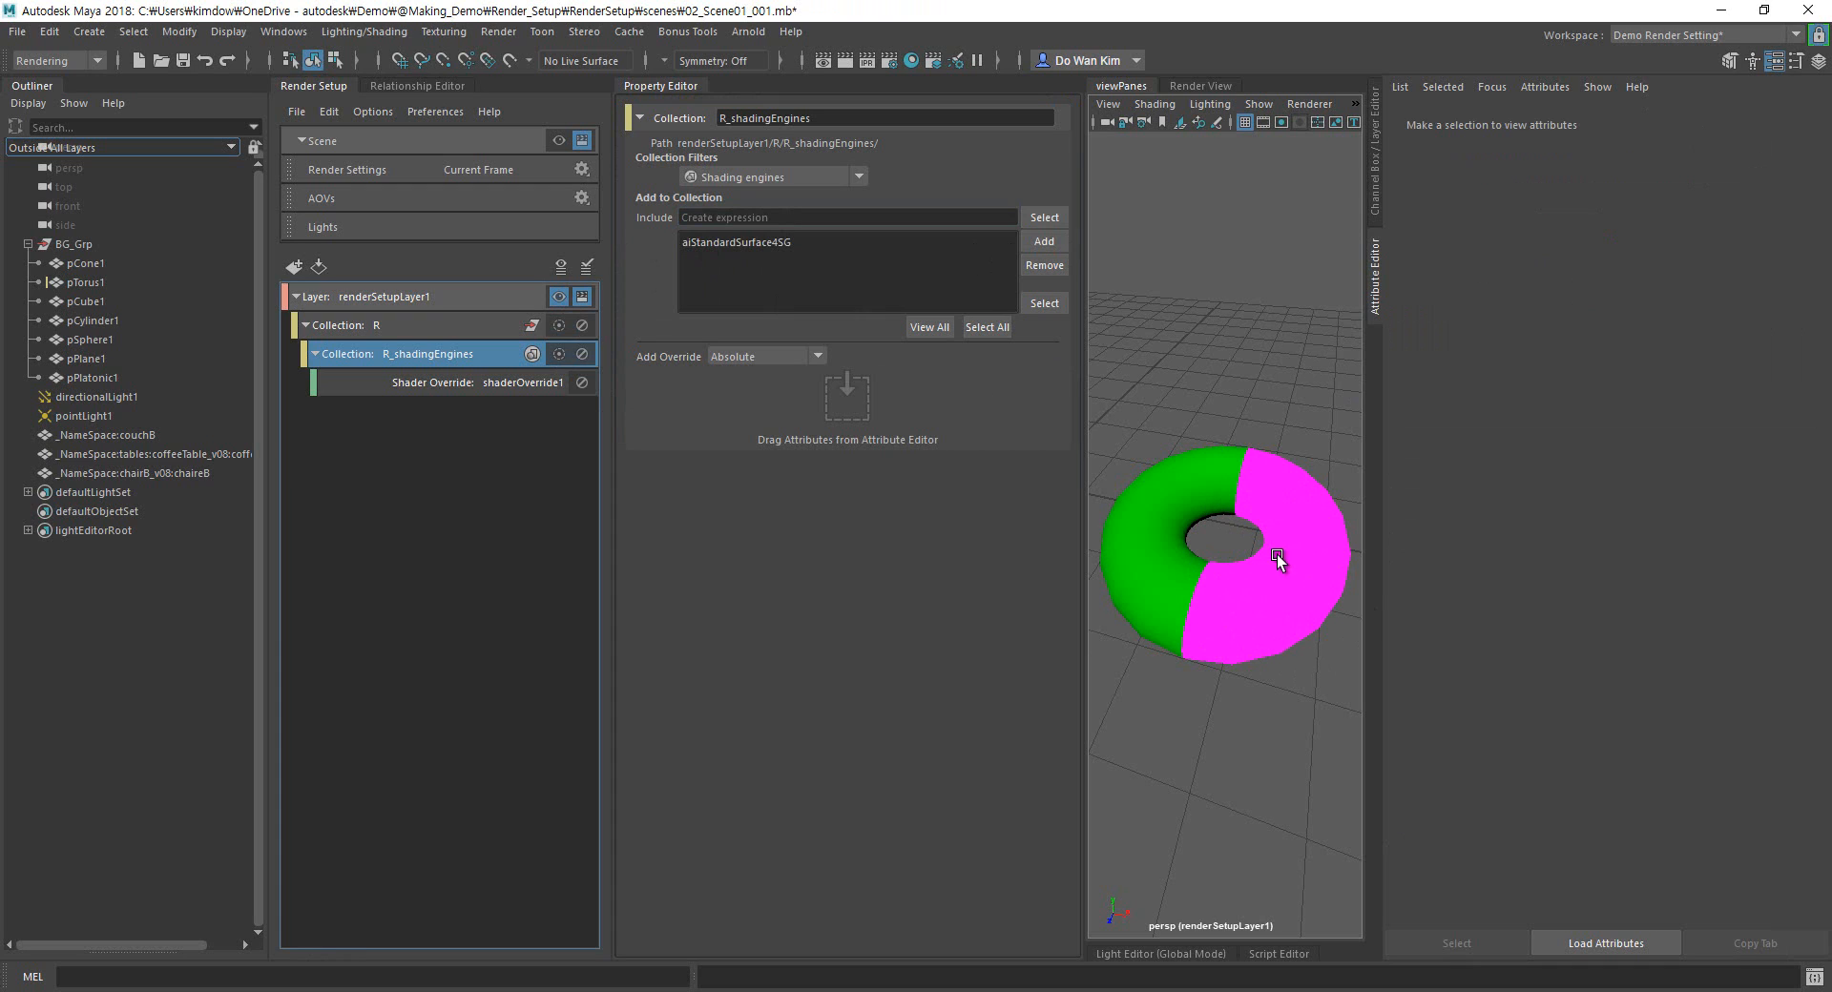
Render the torus in Render View to check the shader override, and return to the perspective view.
{"action": "left_click", "coordinate": [1193, 84]}
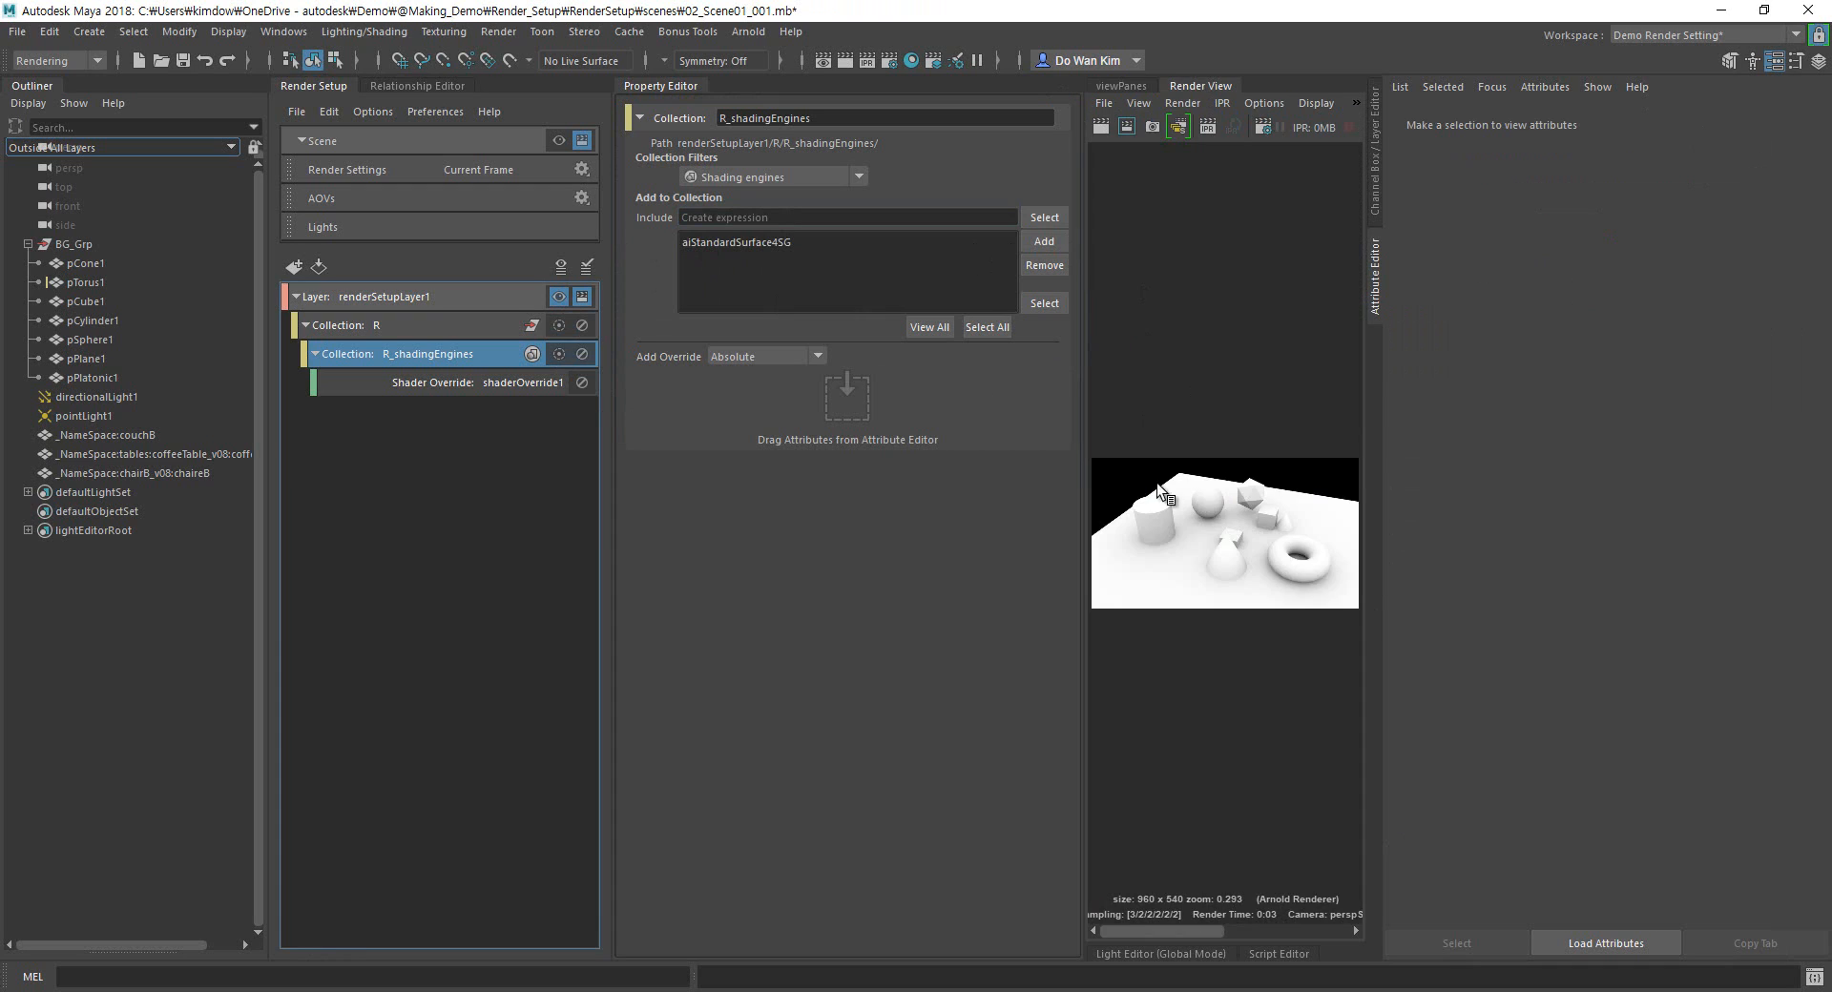
{"action": "left_click", "coordinate": [1102, 127]}
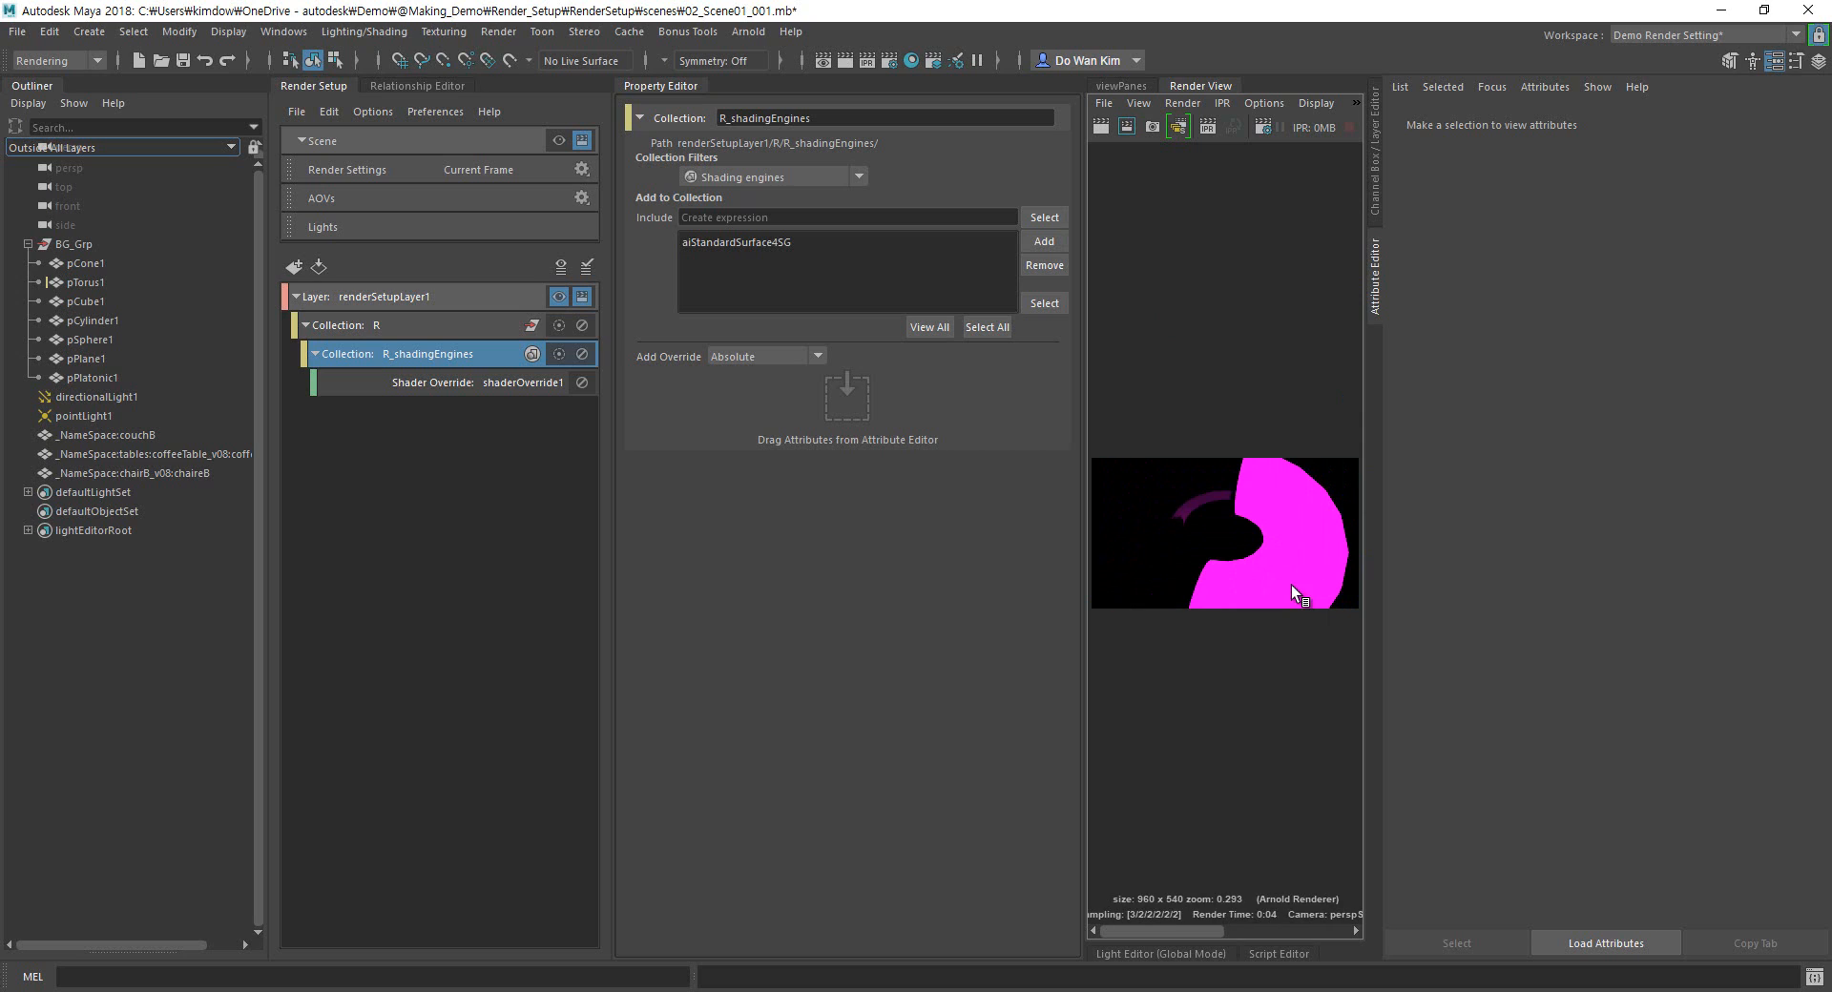
{"action": "left_click", "coordinate": [1118, 87]}
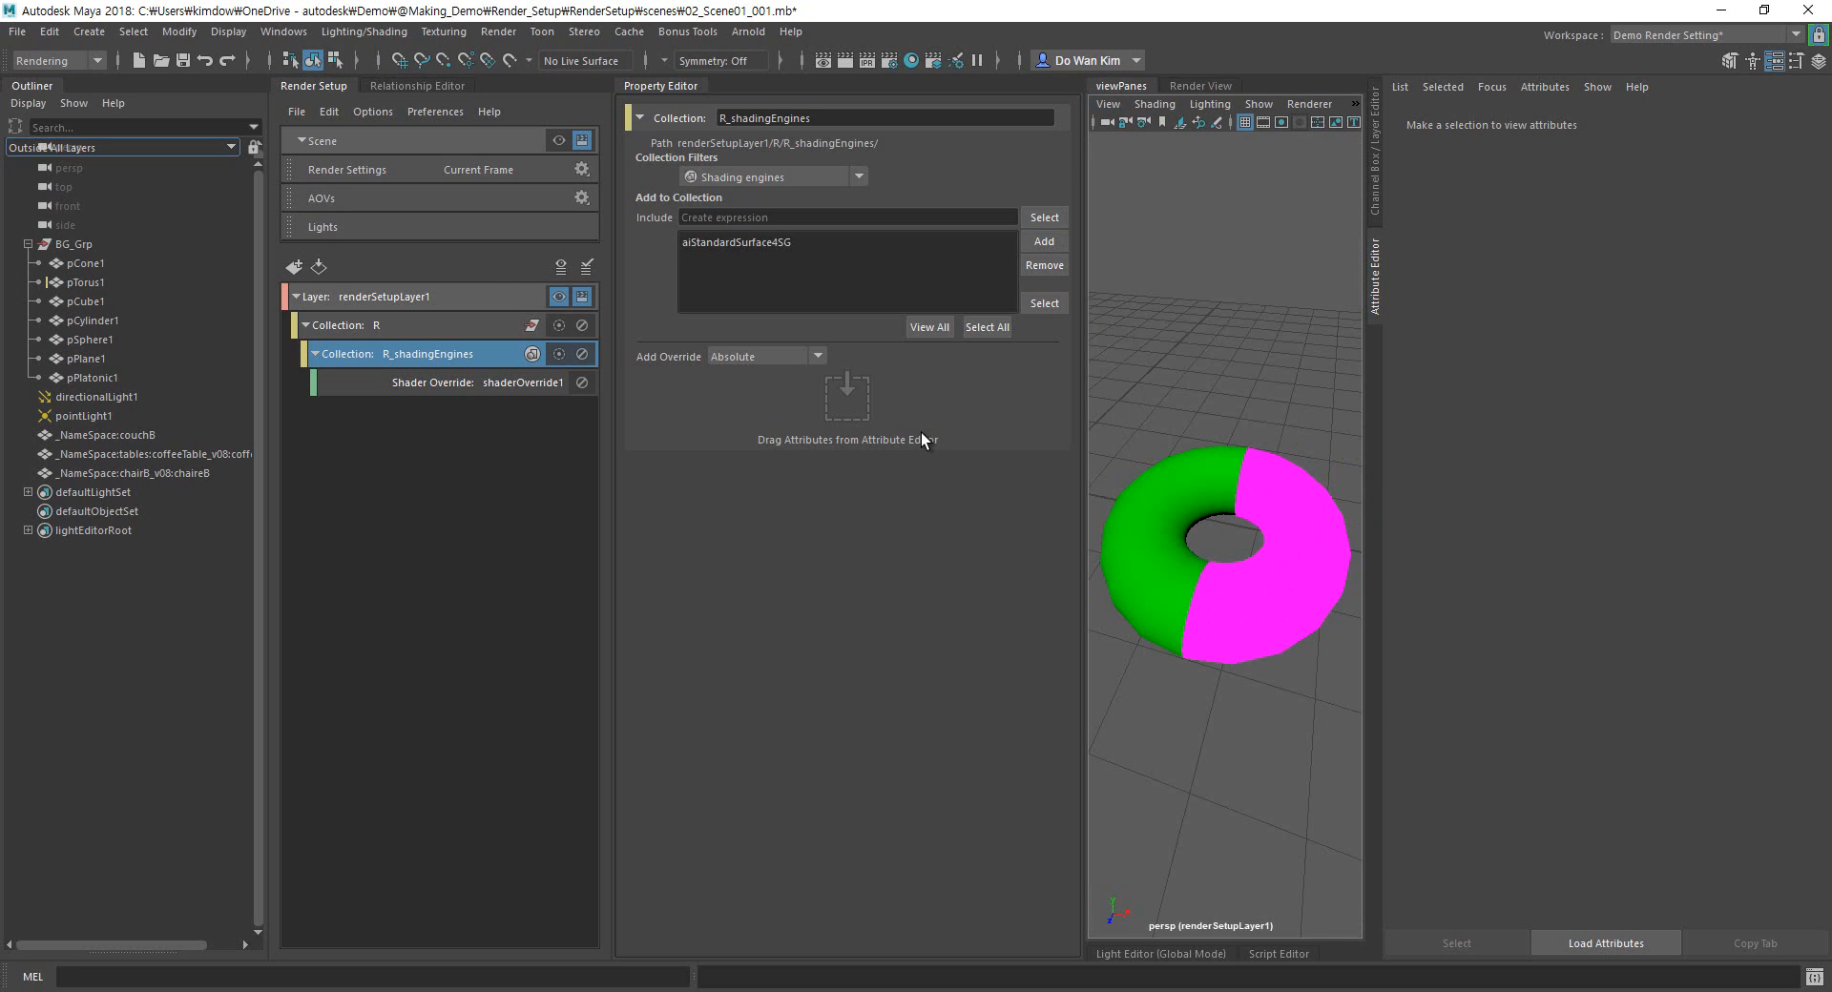
{"action": "right_click", "coordinate": [401, 326]}
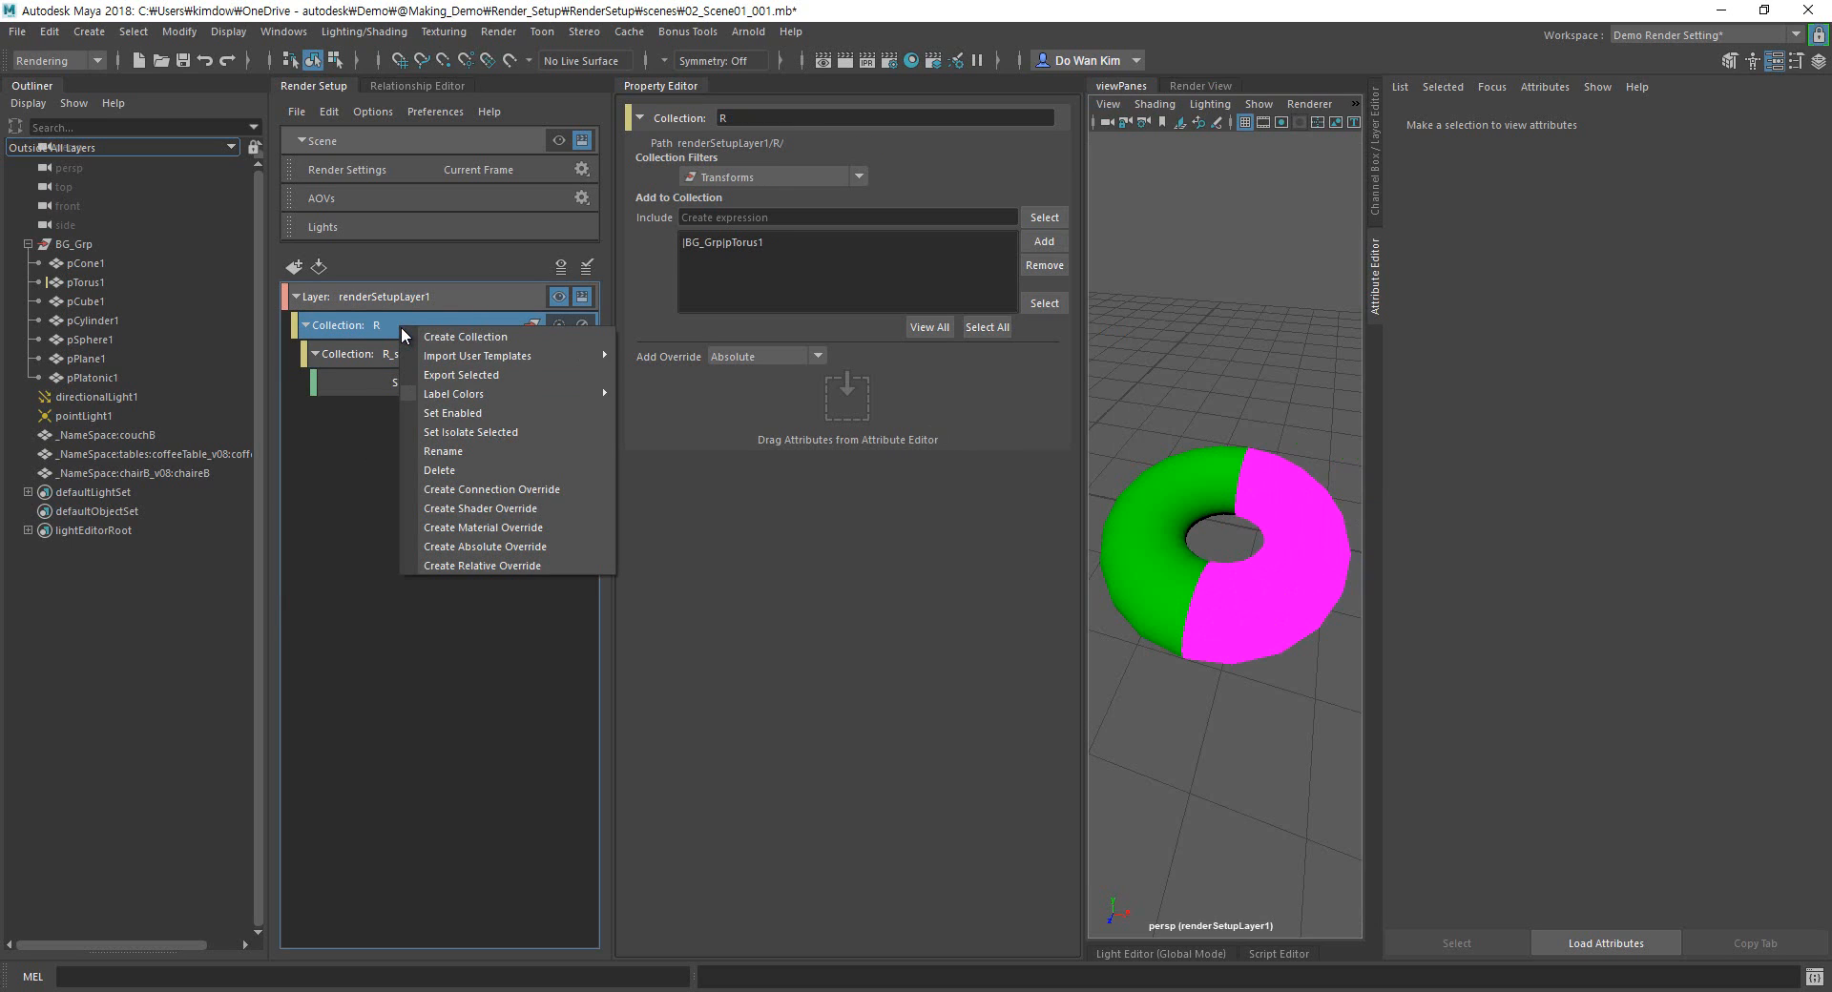
{"action": "left_click", "coordinate": [523, 509]}
{"action": "left_click", "coordinate": [409, 406]}
{"action": "right_click", "coordinate": [409, 406]}
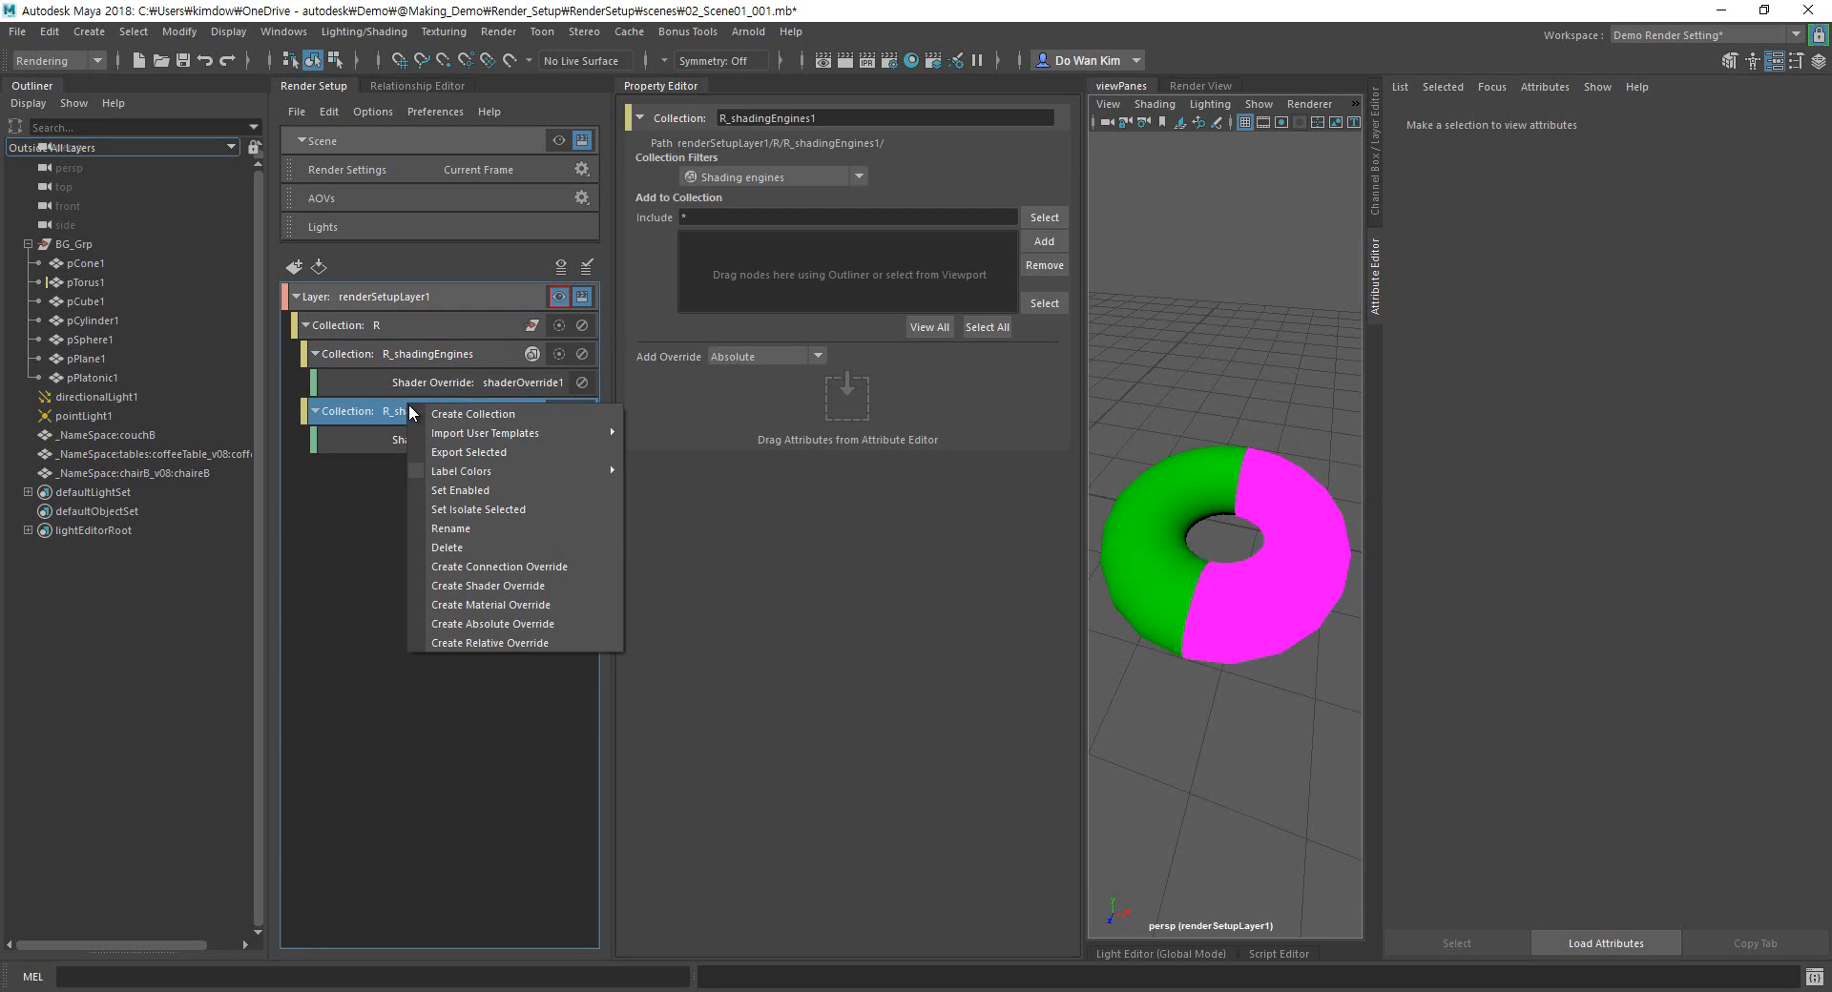
{"action": "left_click", "coordinate": [472, 547]}
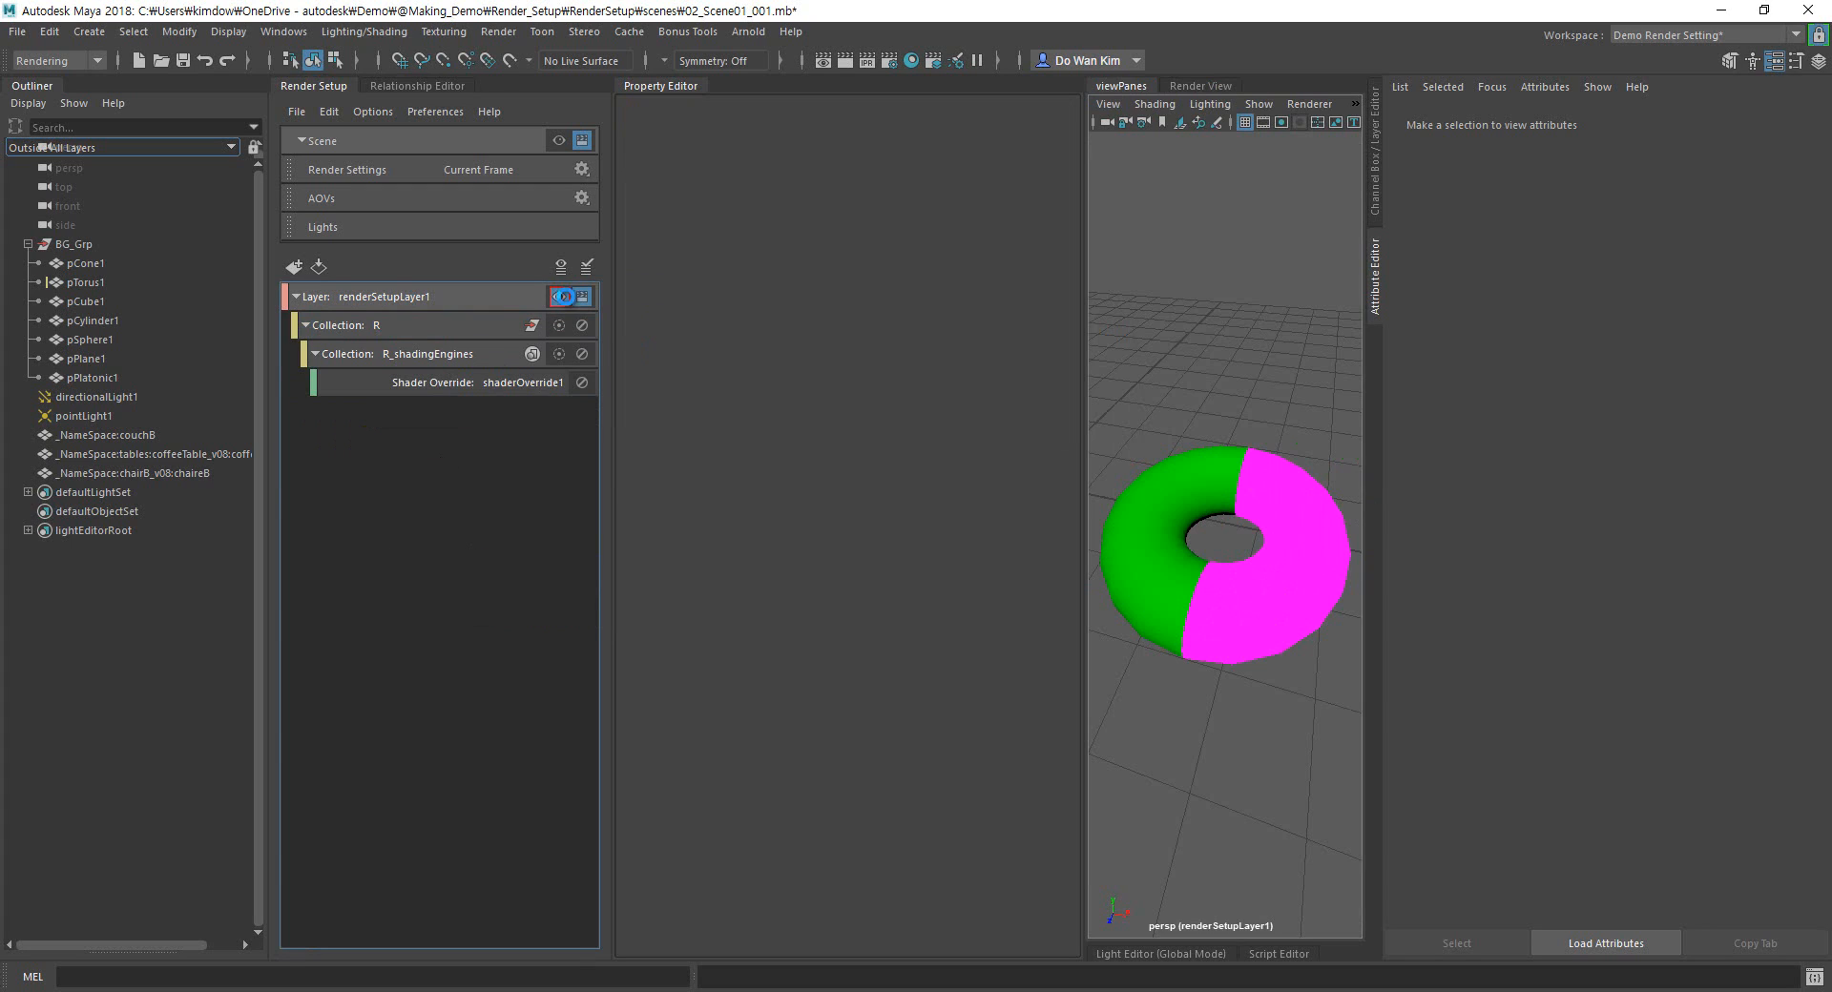
Create a new collection in renderSetupLayer1 and set its filter to Shading engines.
{"action": "left_click", "coordinate": [496, 296]}
{"action": "right_click", "coordinate": [496, 295]}
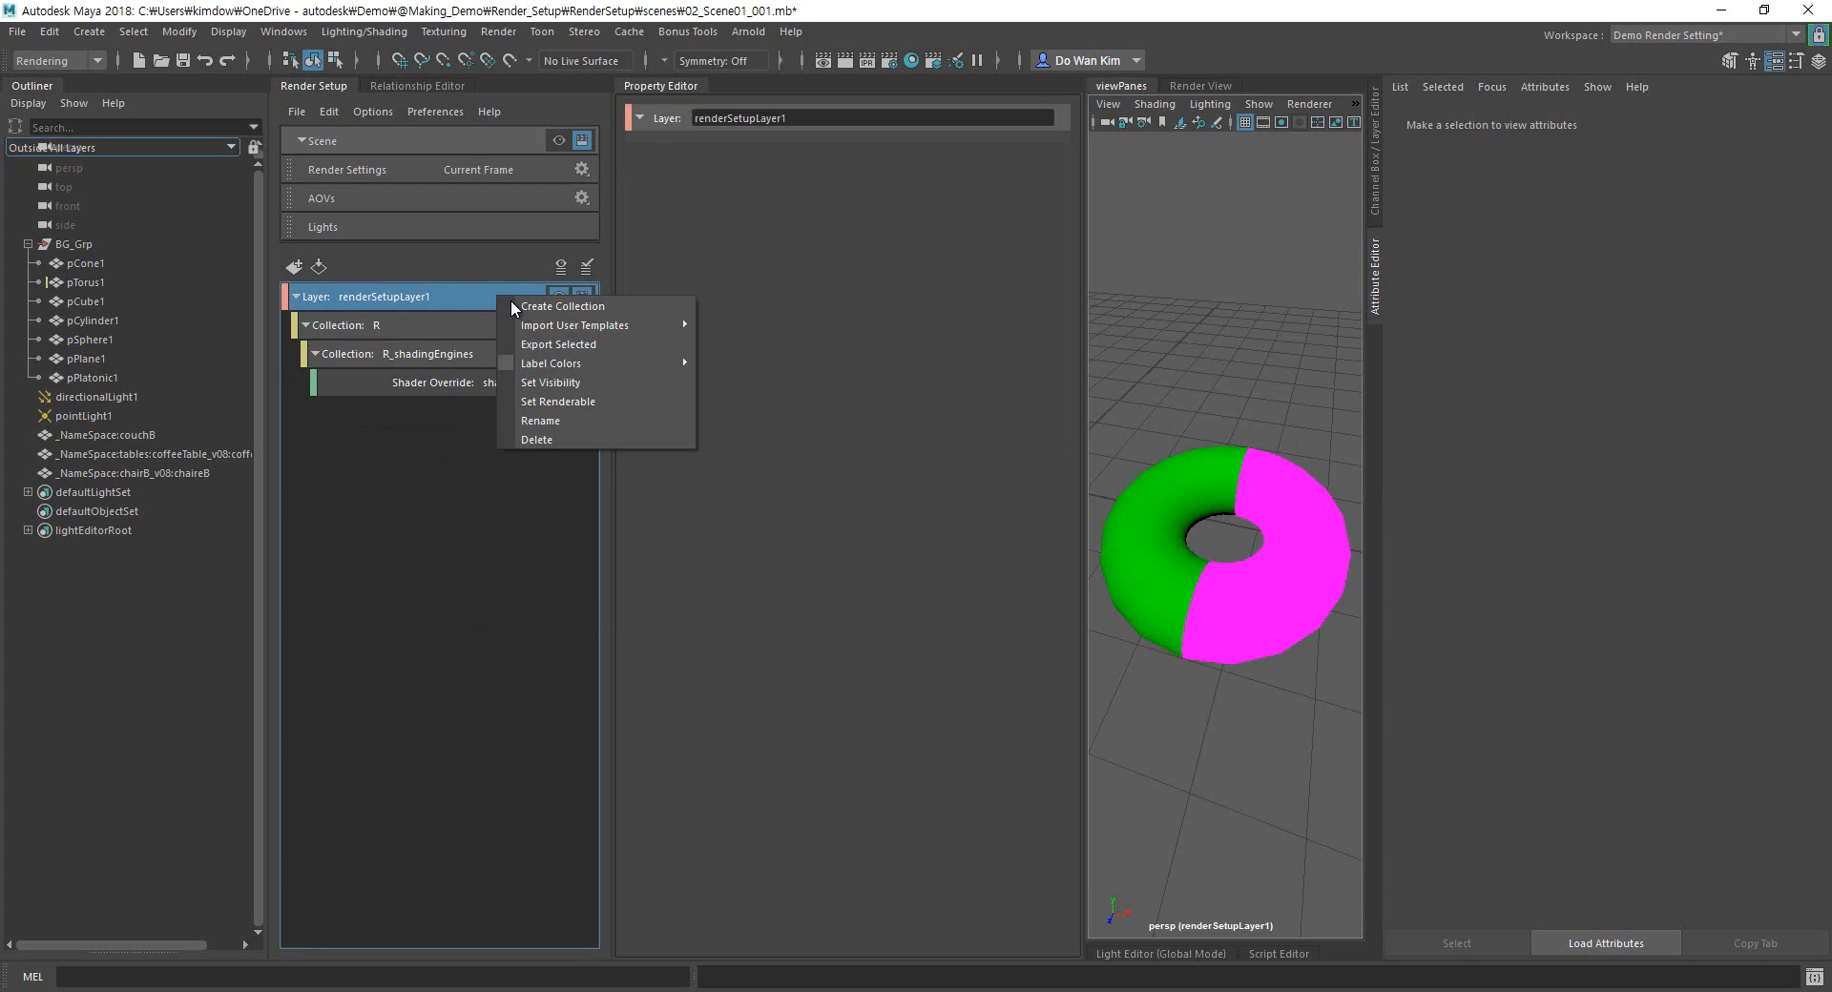
{"action": "left_click", "coordinate": [521, 305]}
{"action": "left_click", "coordinate": [282, 415]}
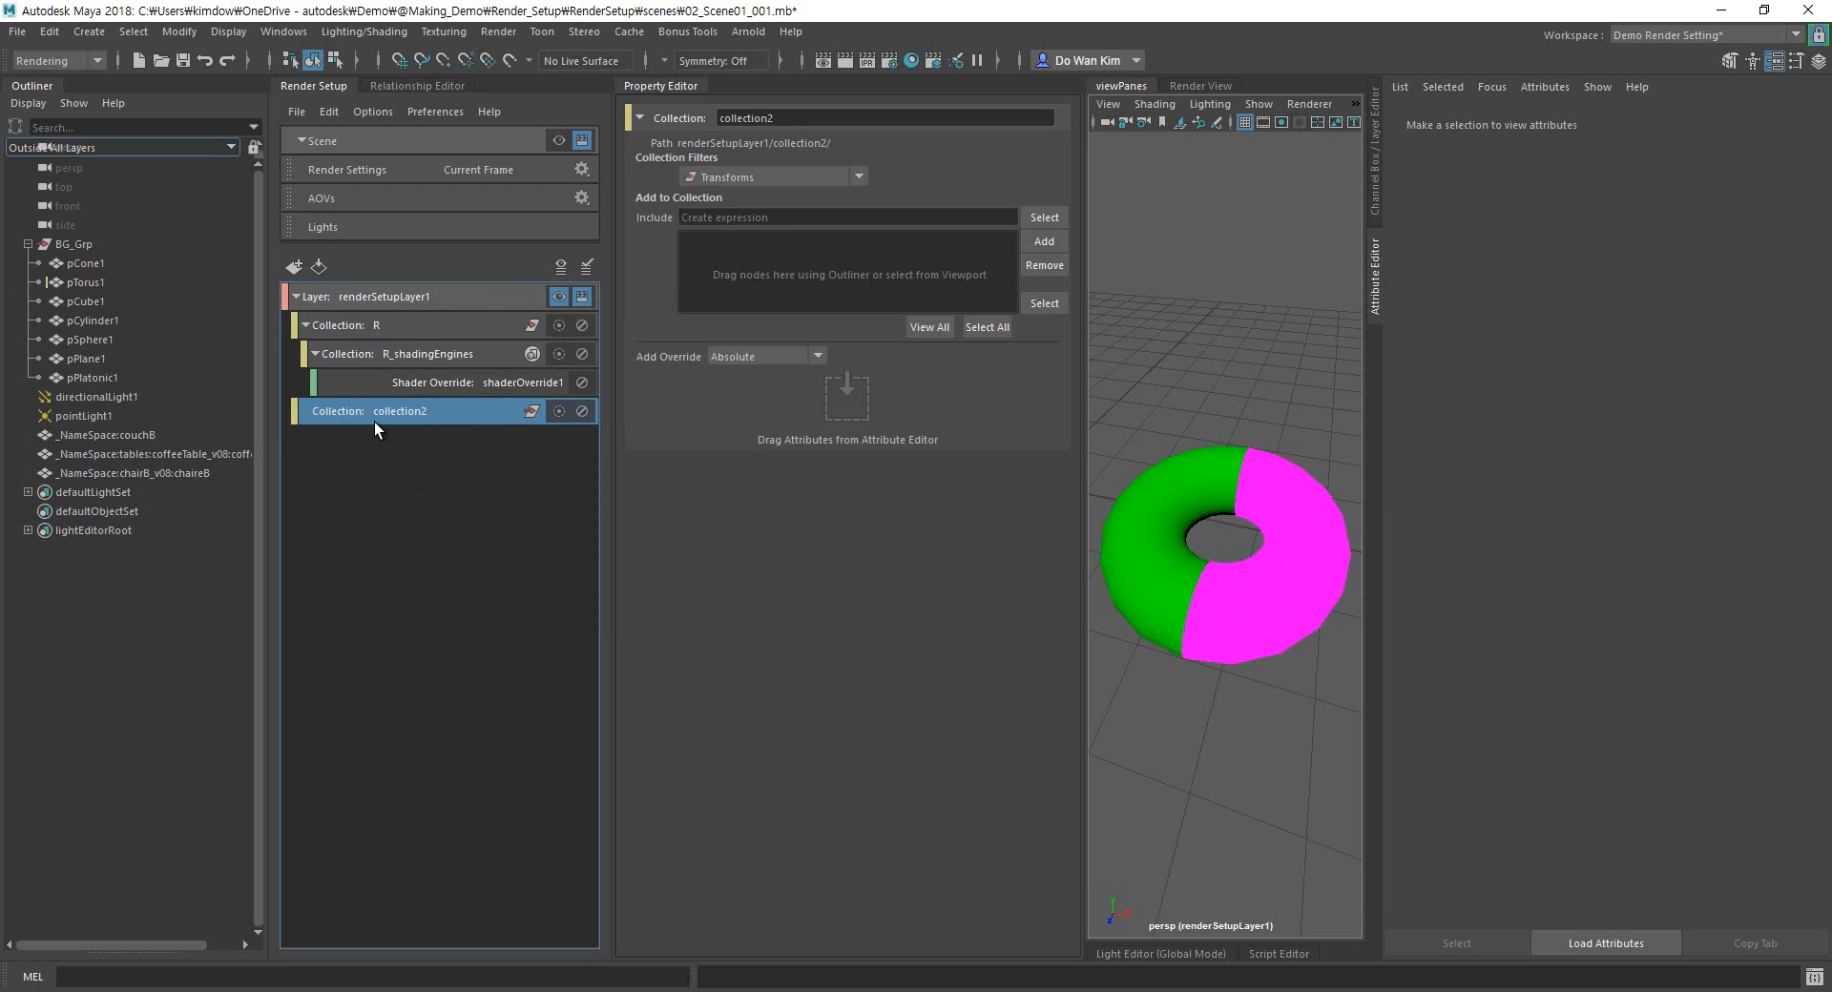
{"action": "left_click", "coordinate": [748, 179]}
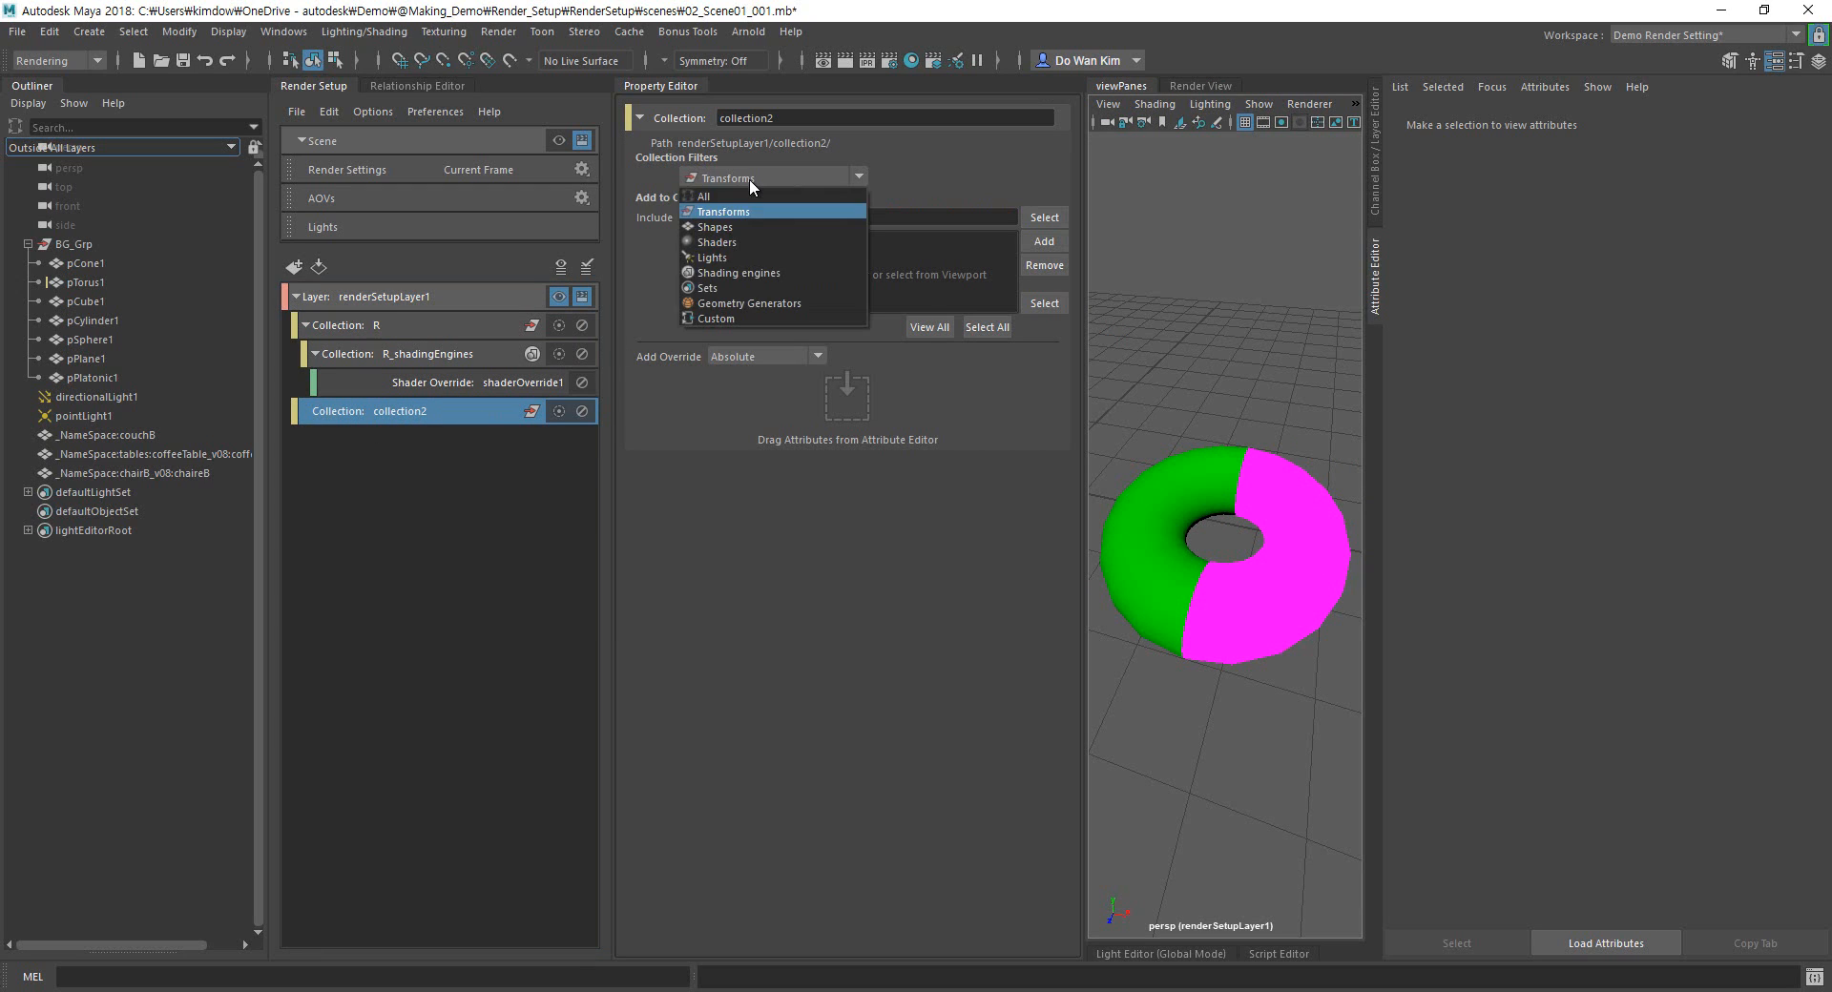
{"action": "left_click", "coordinate": [756, 277]}
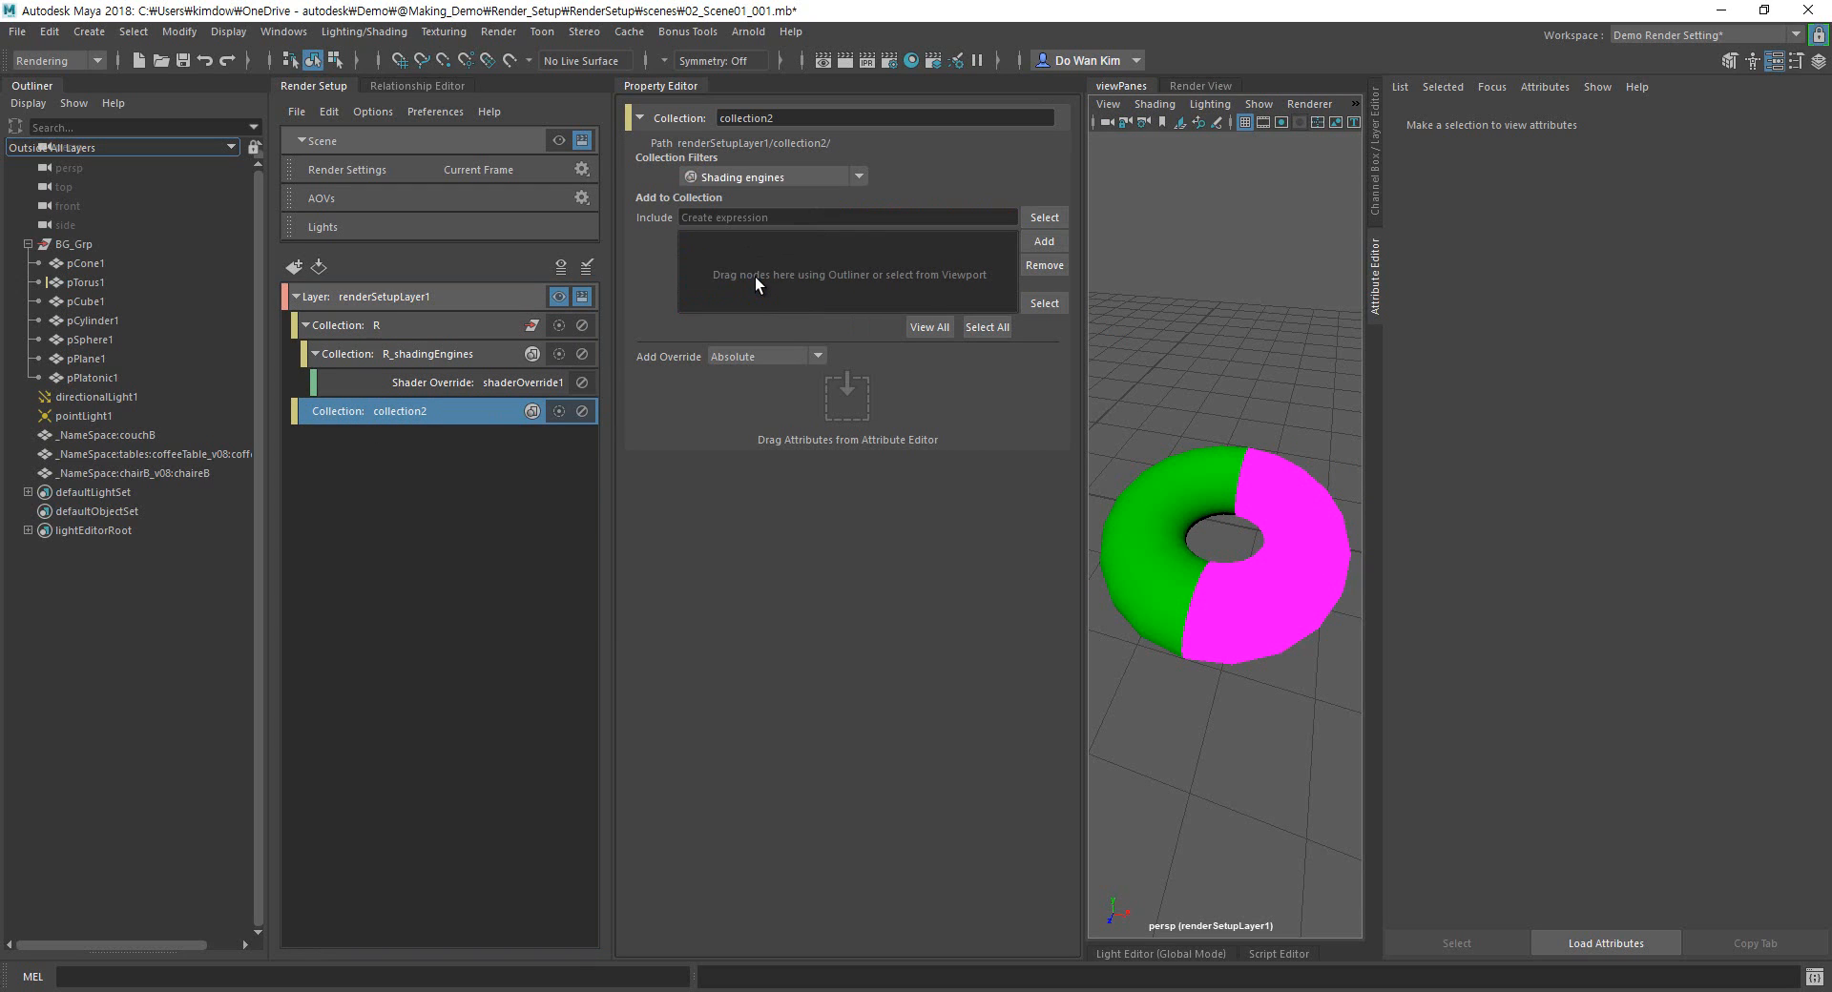
Hide renderSetupLayer1 and add BGM_Green's shading group aiStandardSurface5SG from Hypershade to collection2.
{"action": "left_click", "coordinate": [559, 297]}
{"action": "left_click", "coordinate": [909, 60]}
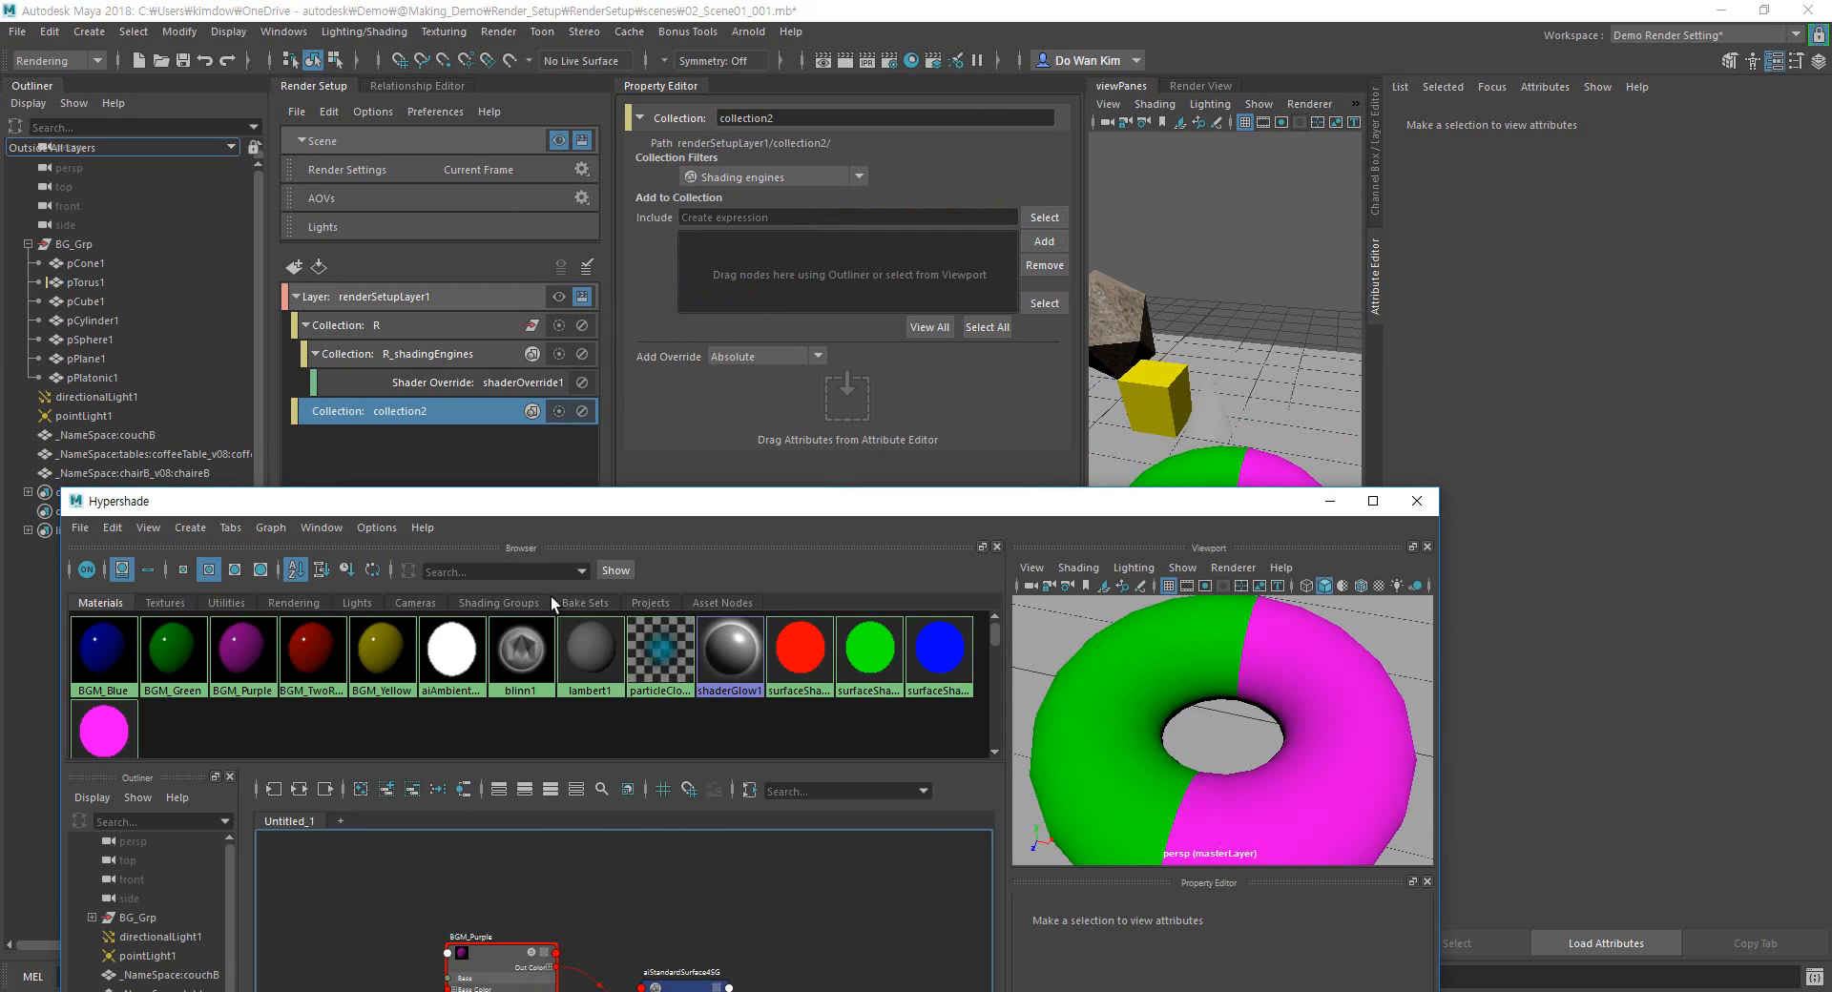
{"action": "left_click", "coordinate": [170, 654]}
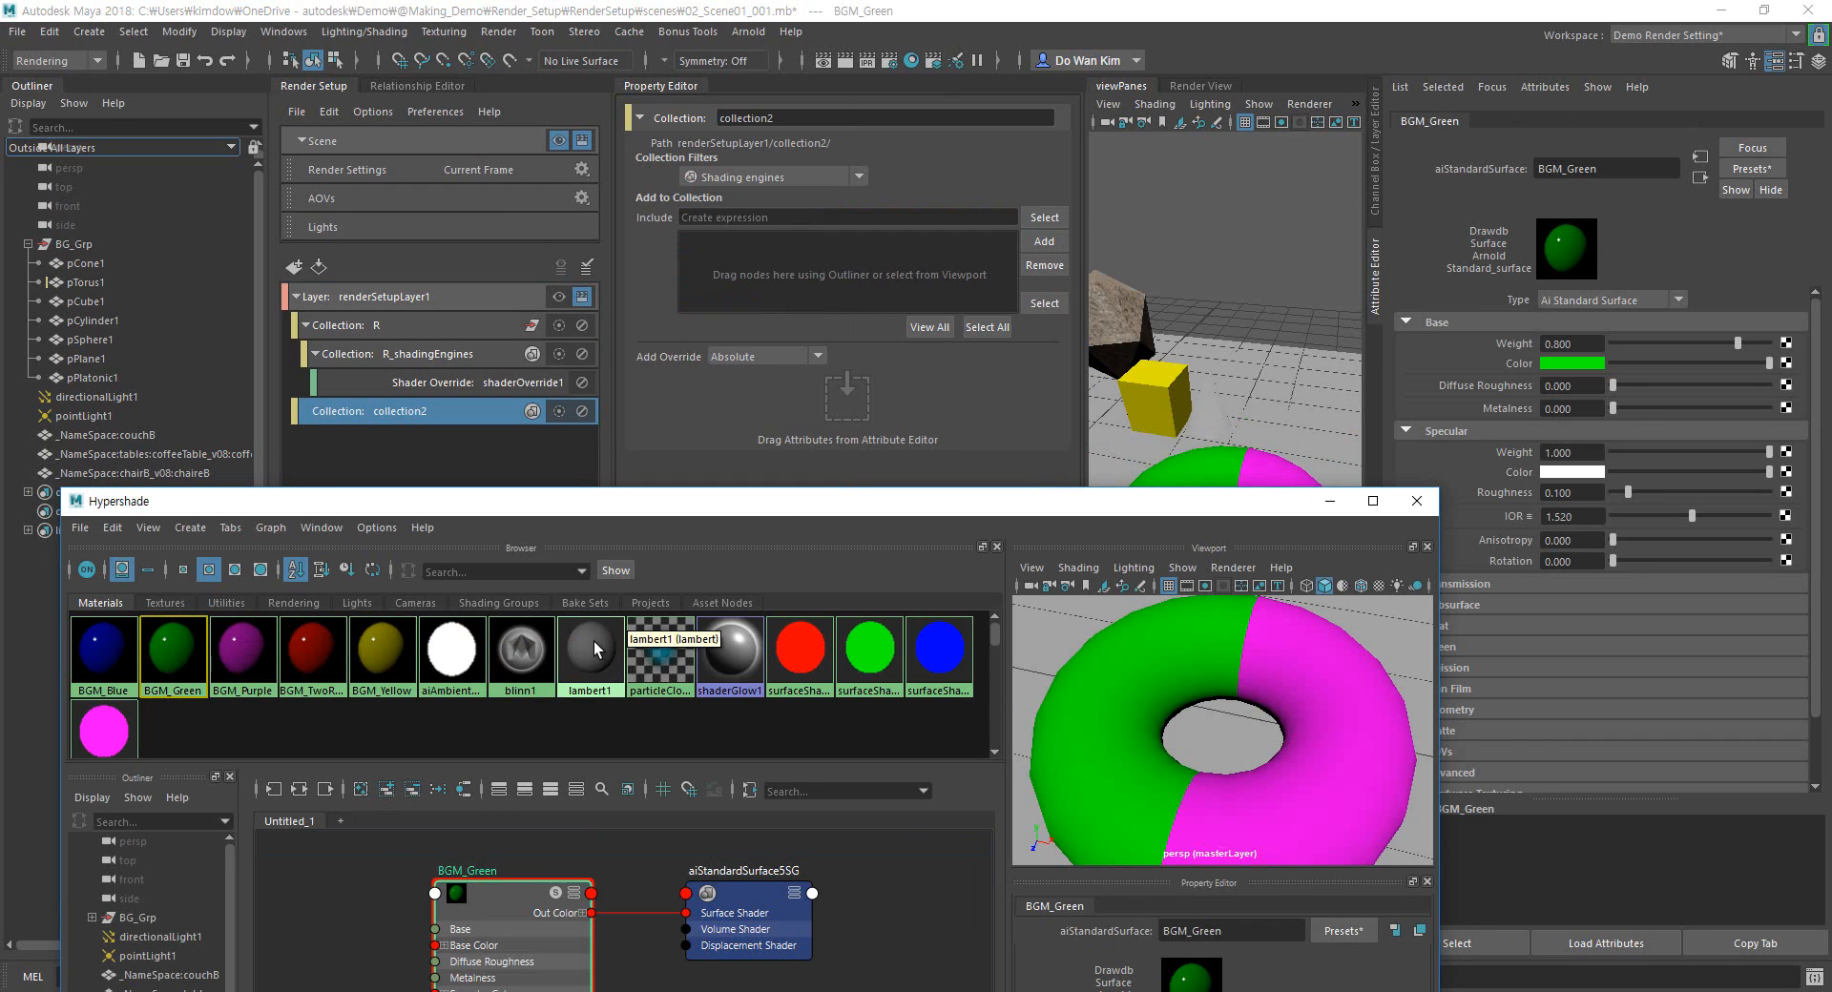
{"action": "left_click", "coordinate": [748, 889]}
{"action": "left_click", "coordinate": [1044, 242]}
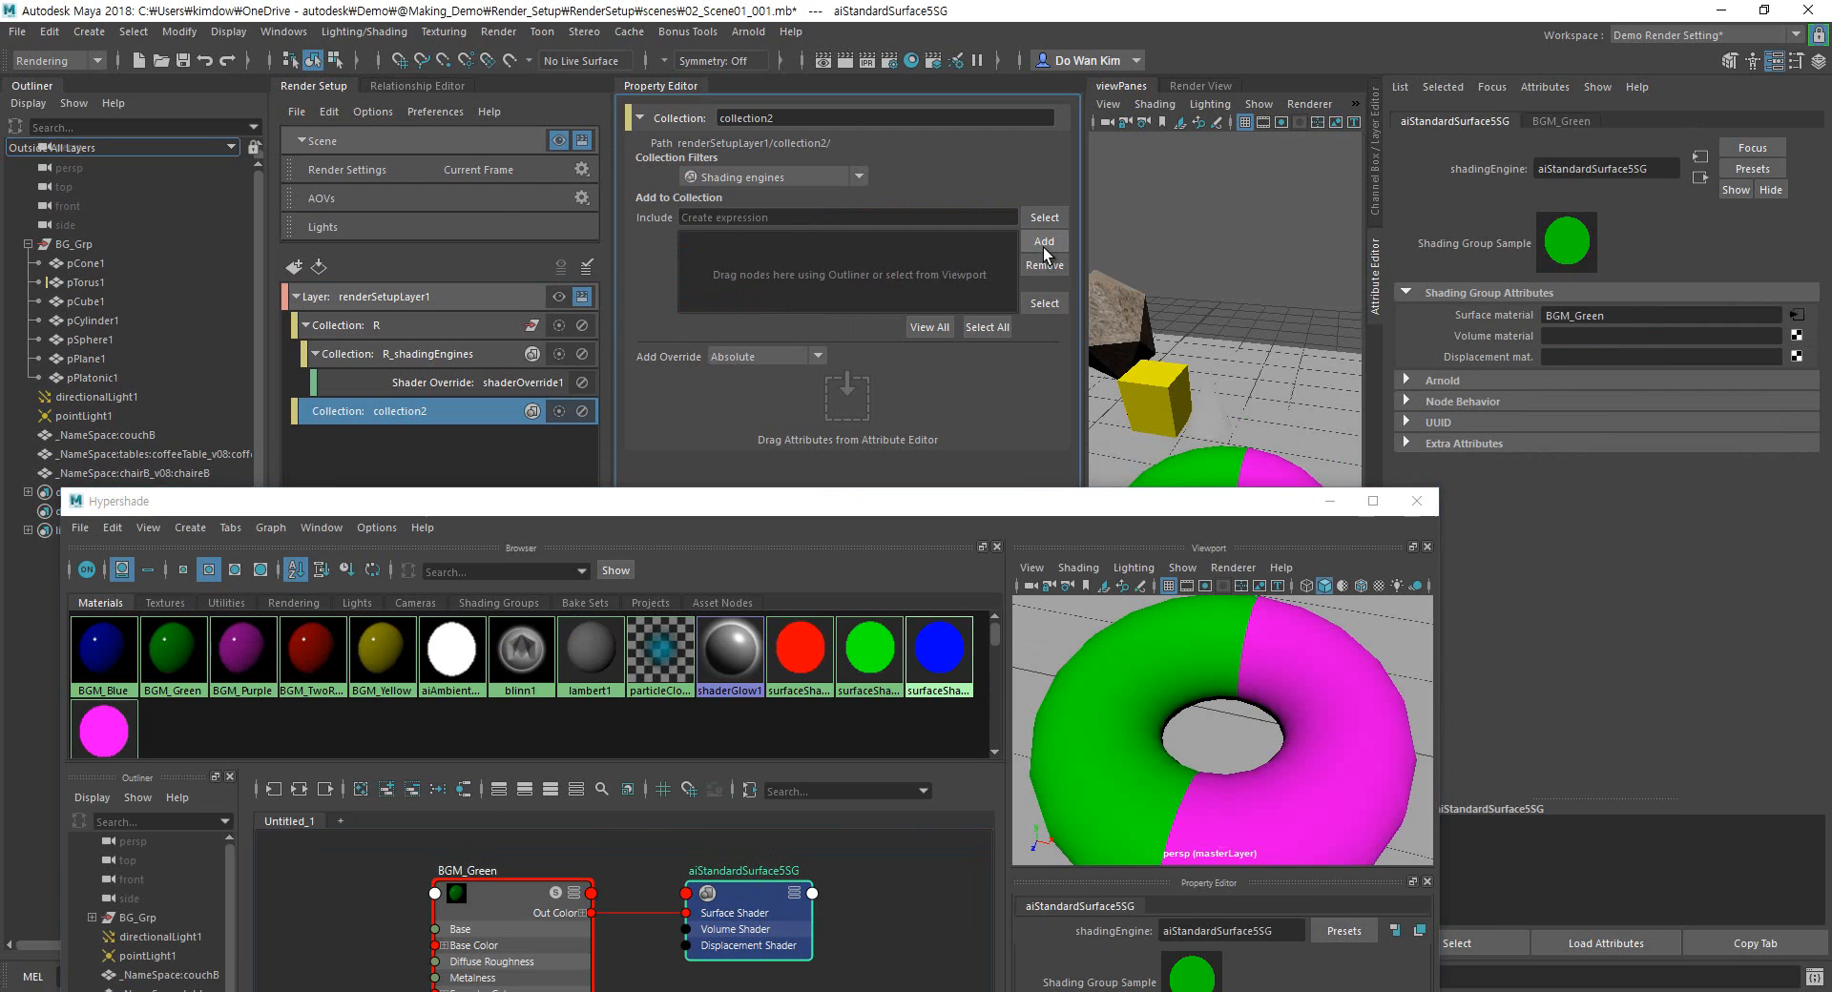
{"action": "left_click", "coordinate": [1417, 501]}
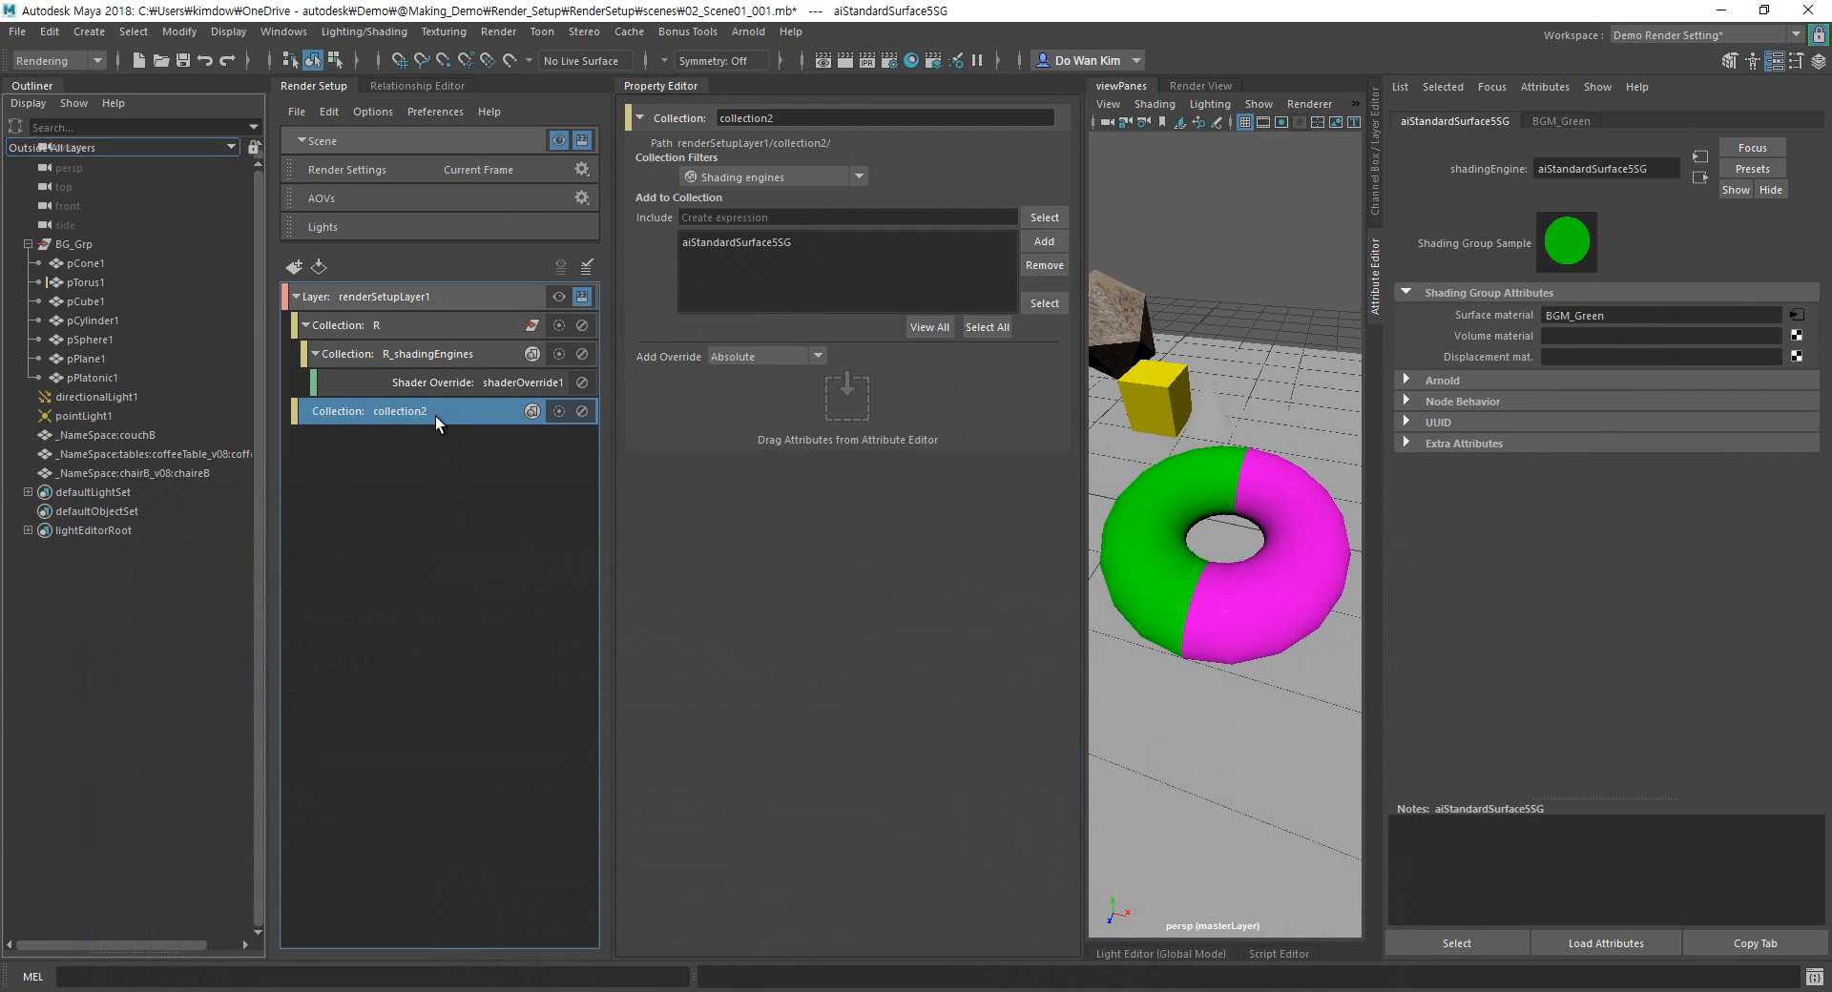
Create a shader override on collection2 and assign a new Surface Shader to it with renderSetupLayer1 visible.
{"action": "right_click", "coordinate": [435, 416]}
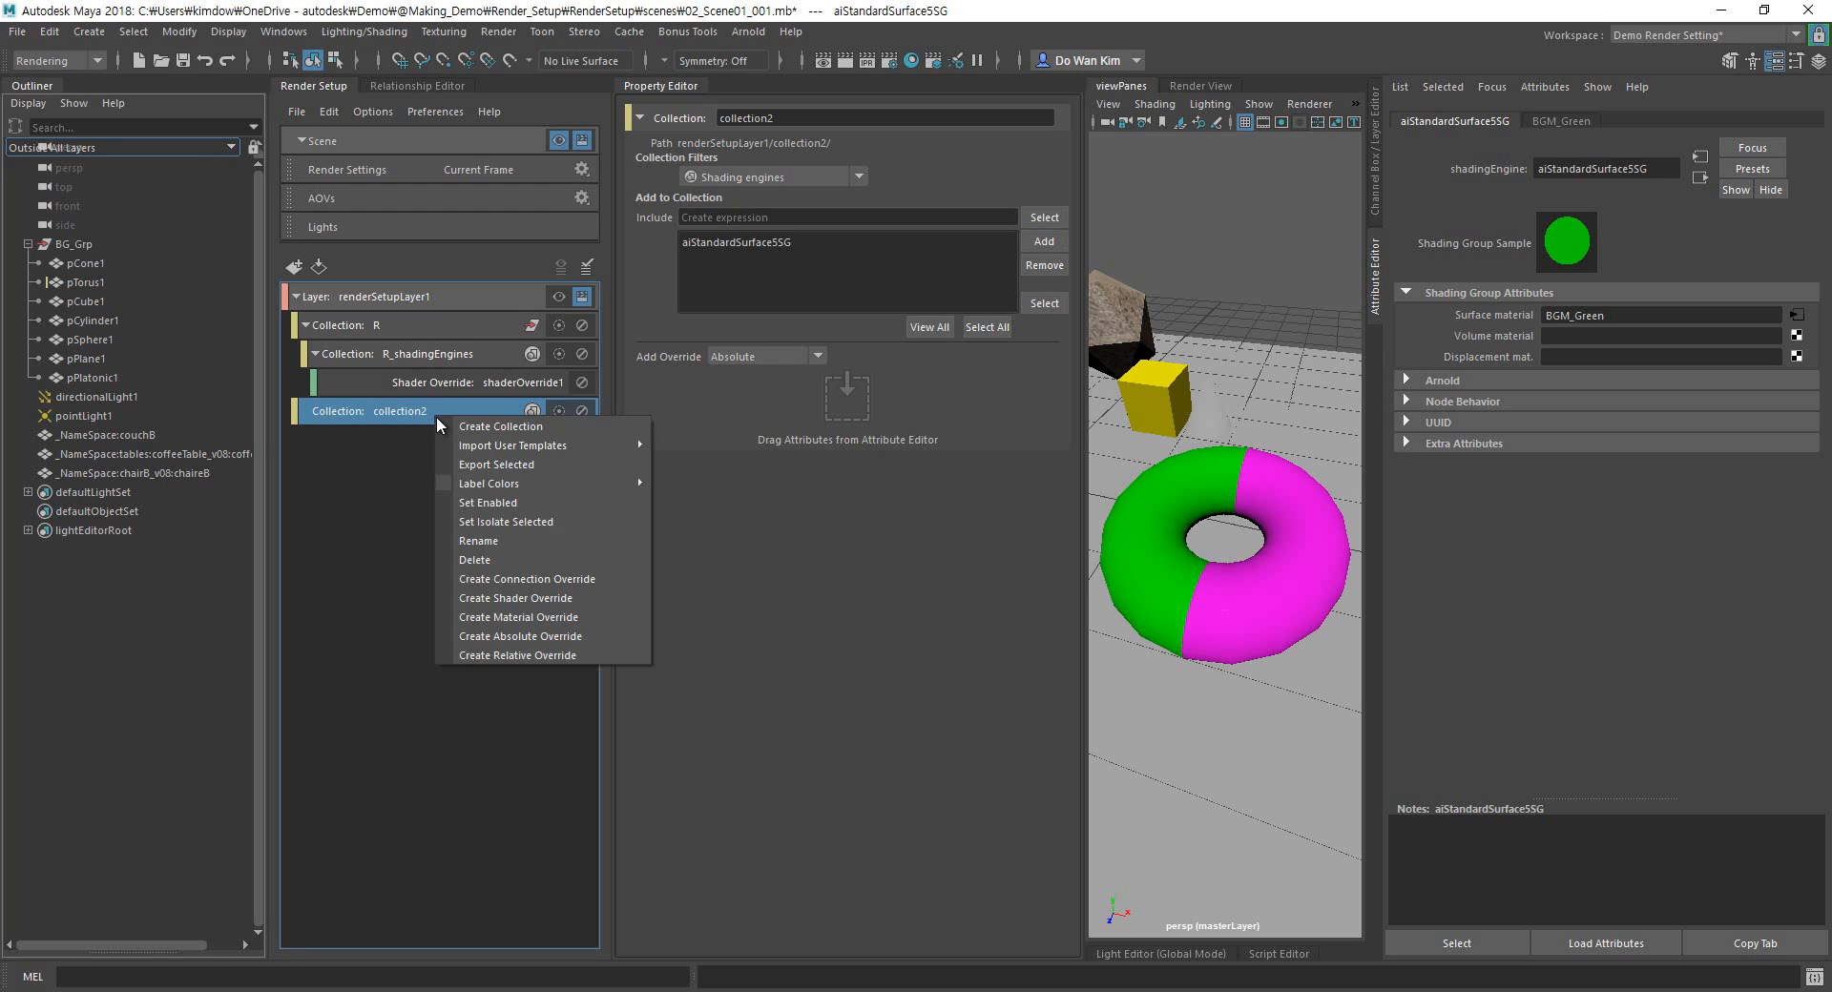
{"action": "left_click", "coordinate": [598, 598]}
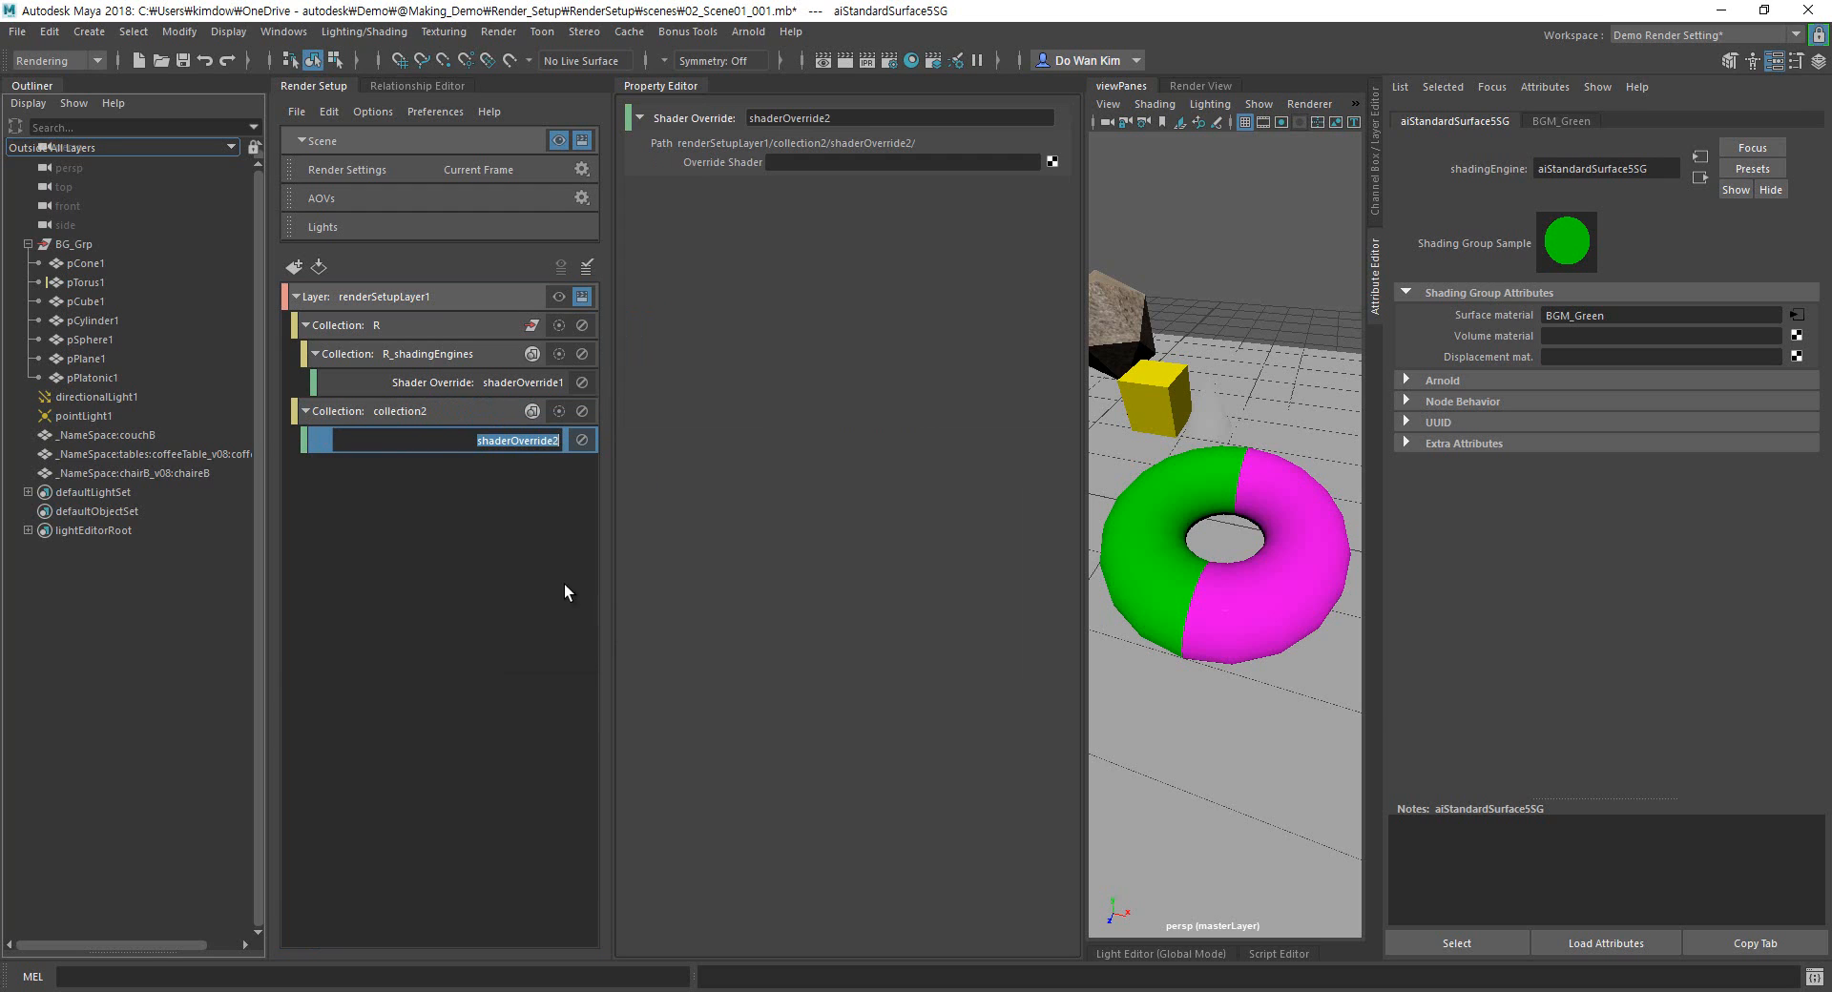
{"action": "left_click", "coordinate": [441, 413]}
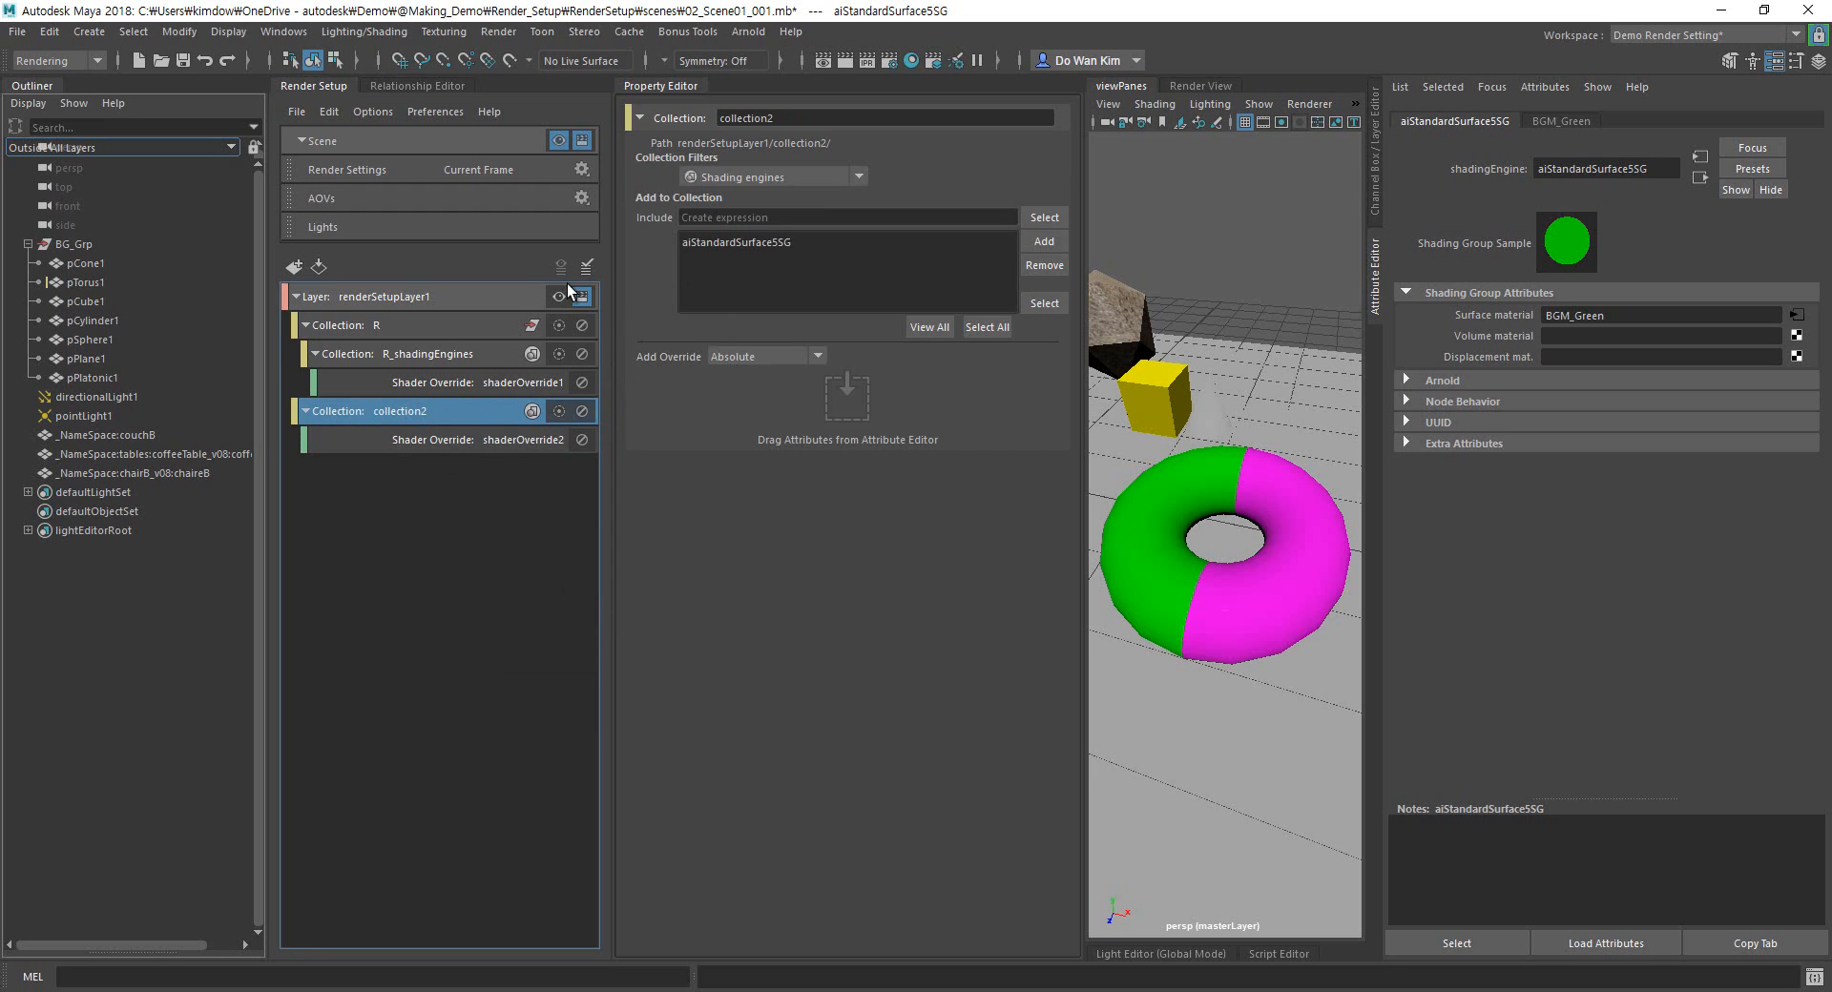
{"action": "left_click", "coordinate": [558, 441]}
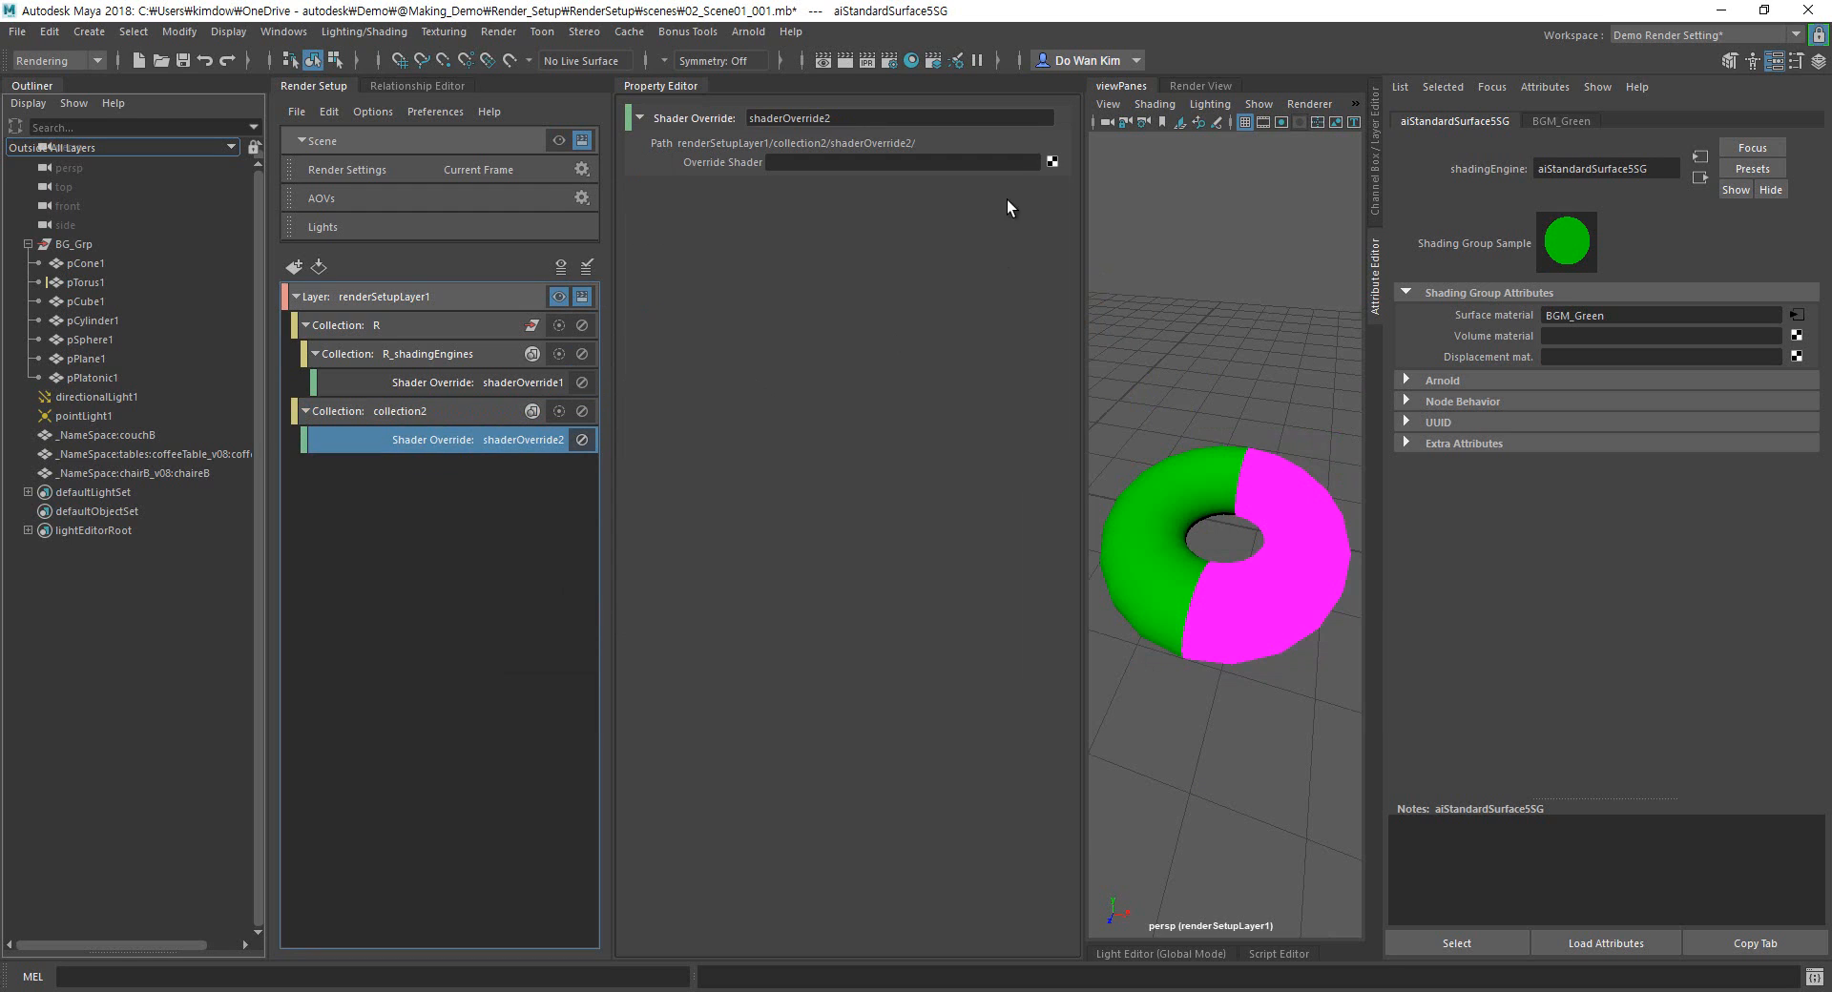
{"action": "left_click", "coordinate": [1051, 161]}
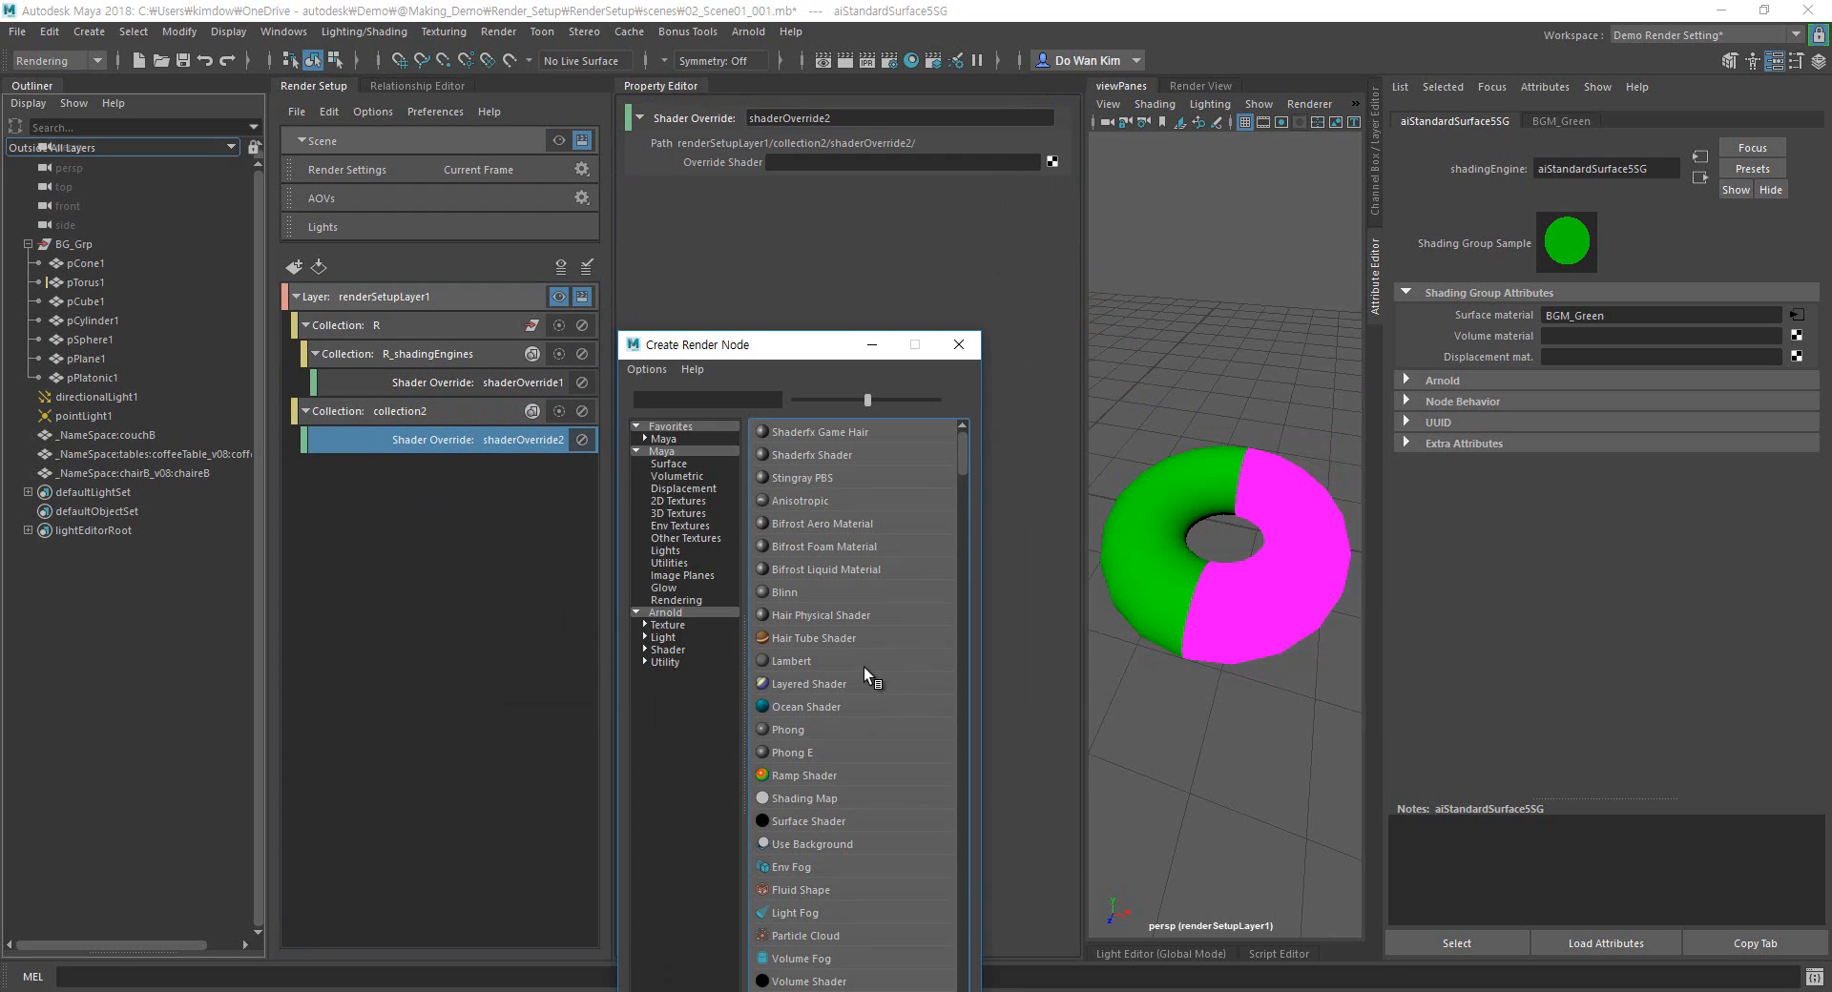
{"action": "left_click", "coordinate": [793, 822]}
Set the new surface shader's color to pure green from the color palette.
{"action": "left_click", "coordinate": [1566, 335]}
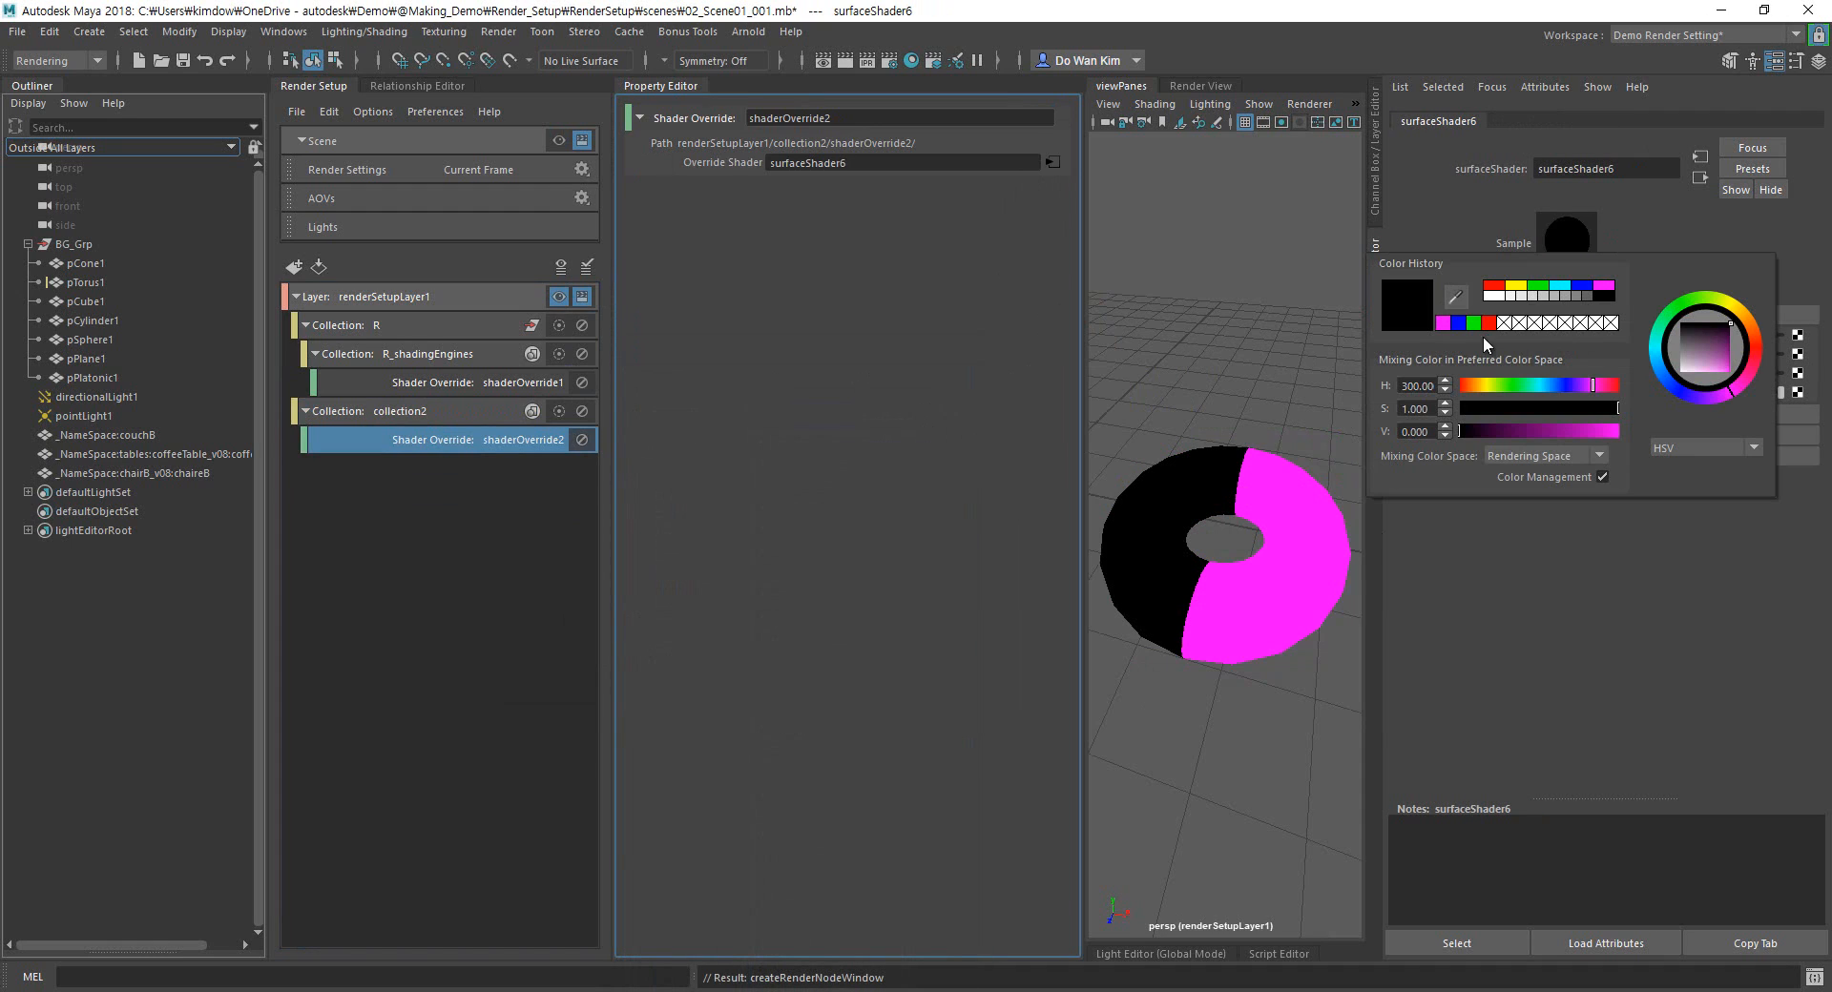
{"action": "left_click", "coordinate": [1542, 285]}
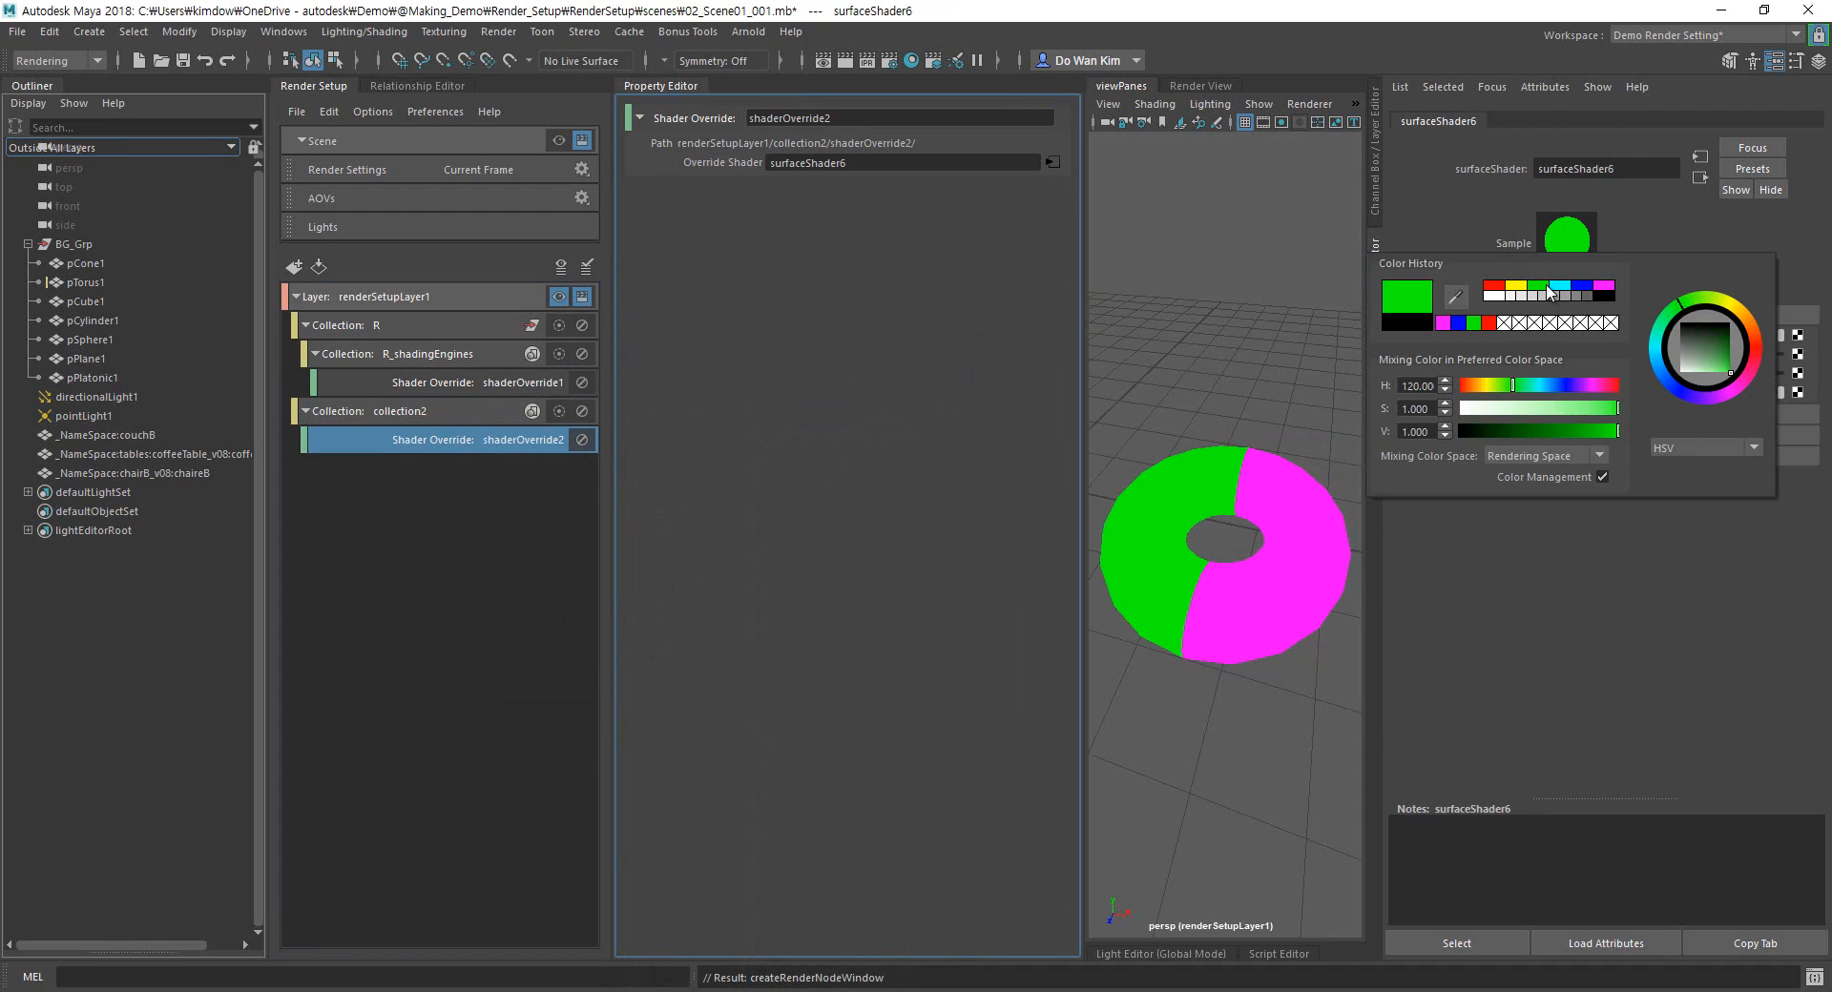
{"action": "left_click", "coordinate": [1246, 250]}
Render the torus in Render View to check both shader overrides, and return to the perspective view.
{"action": "left_click", "coordinate": [1183, 86]}
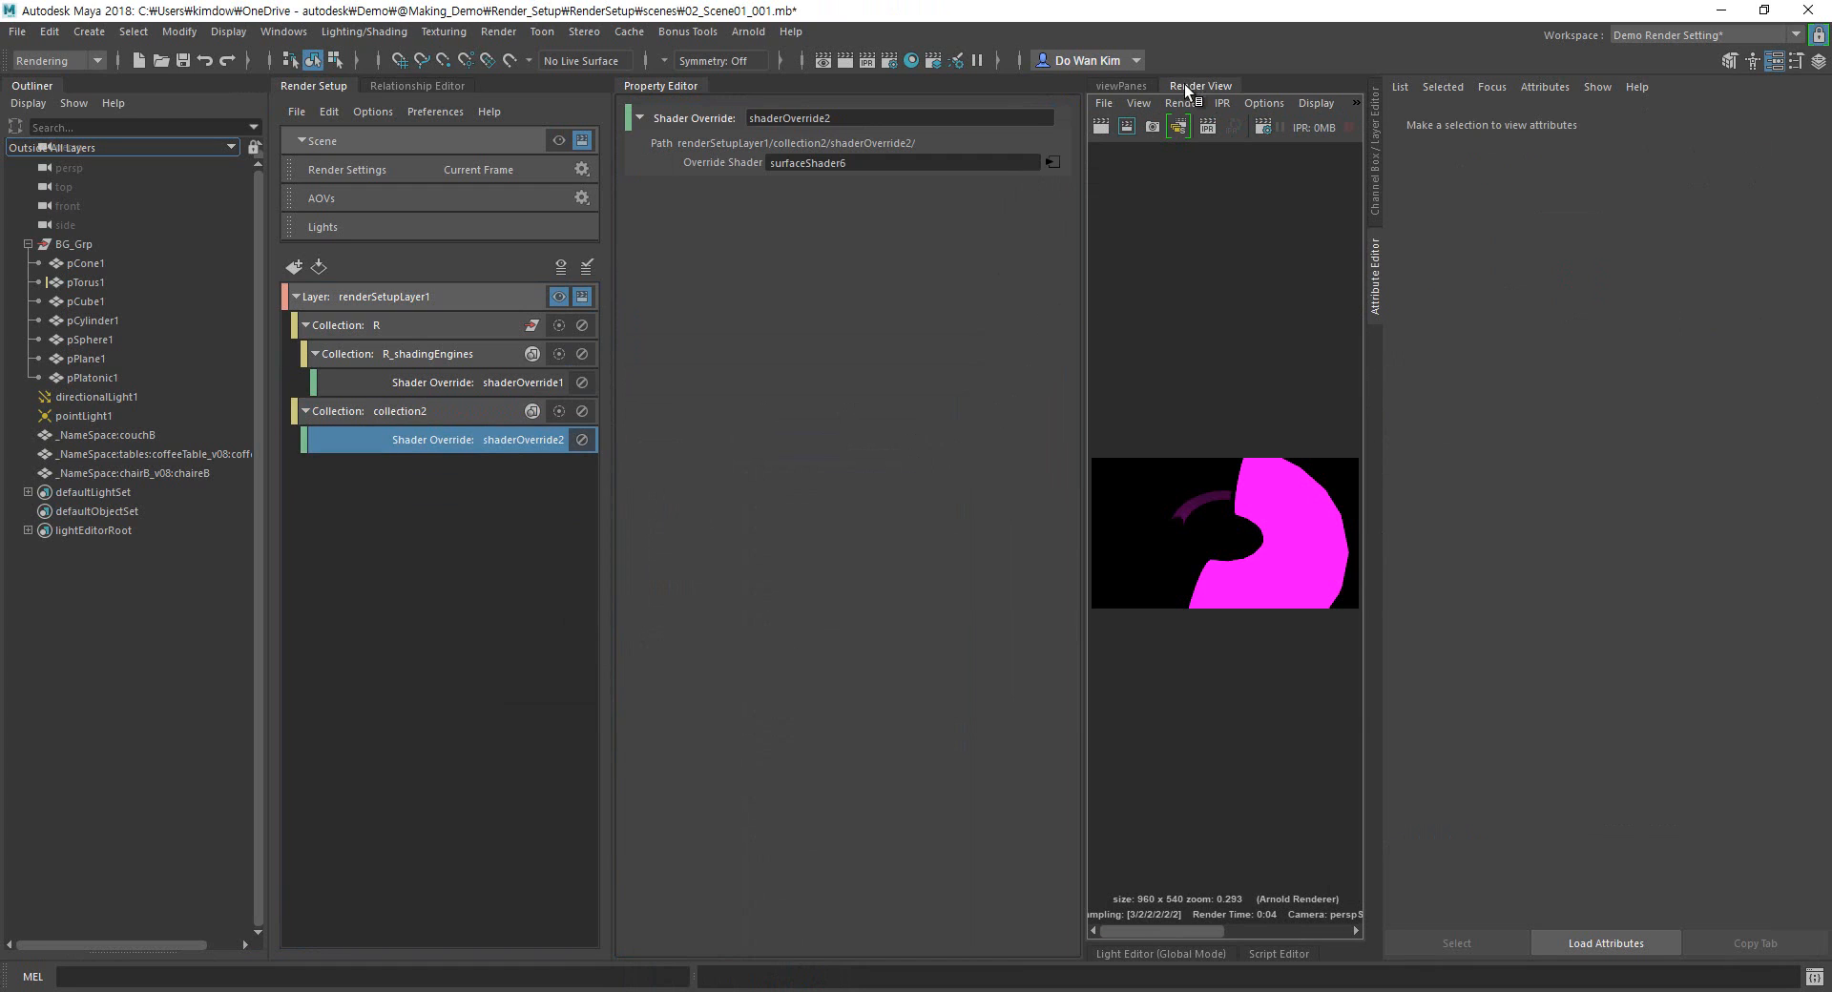
{"action": "left_click", "coordinate": [1101, 127]}
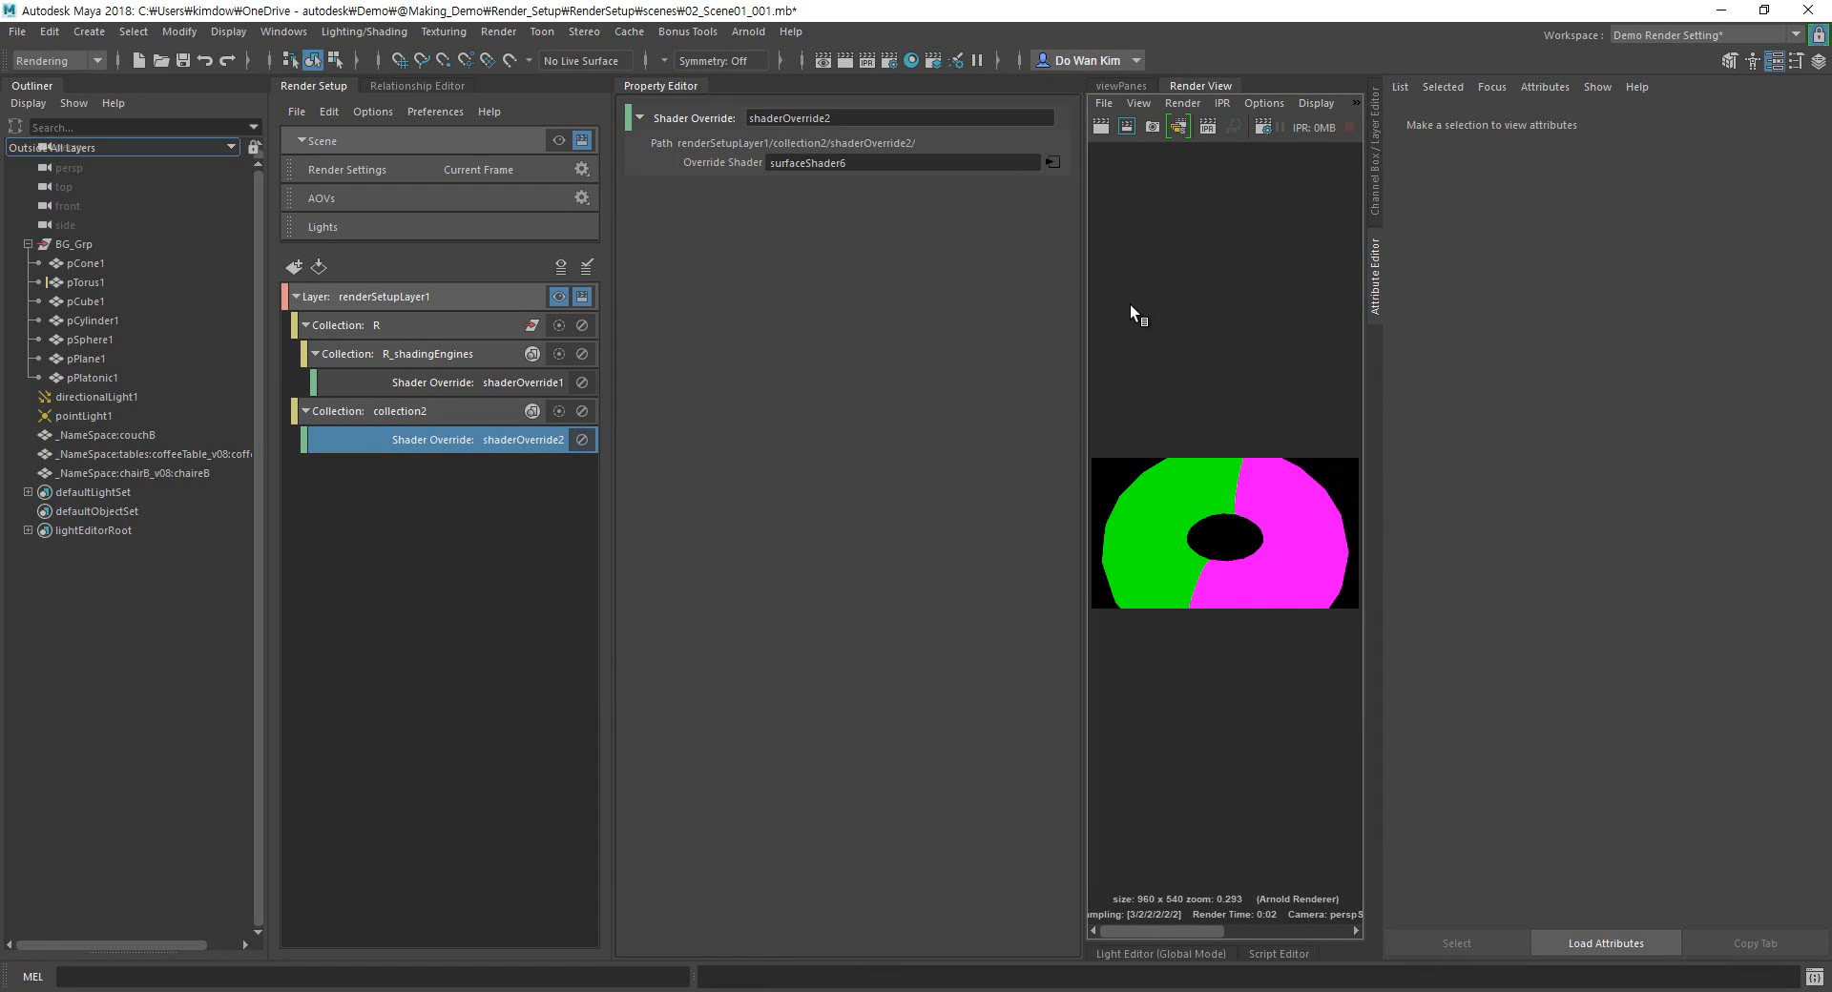
{"action": "left_click", "coordinate": [1122, 85]}
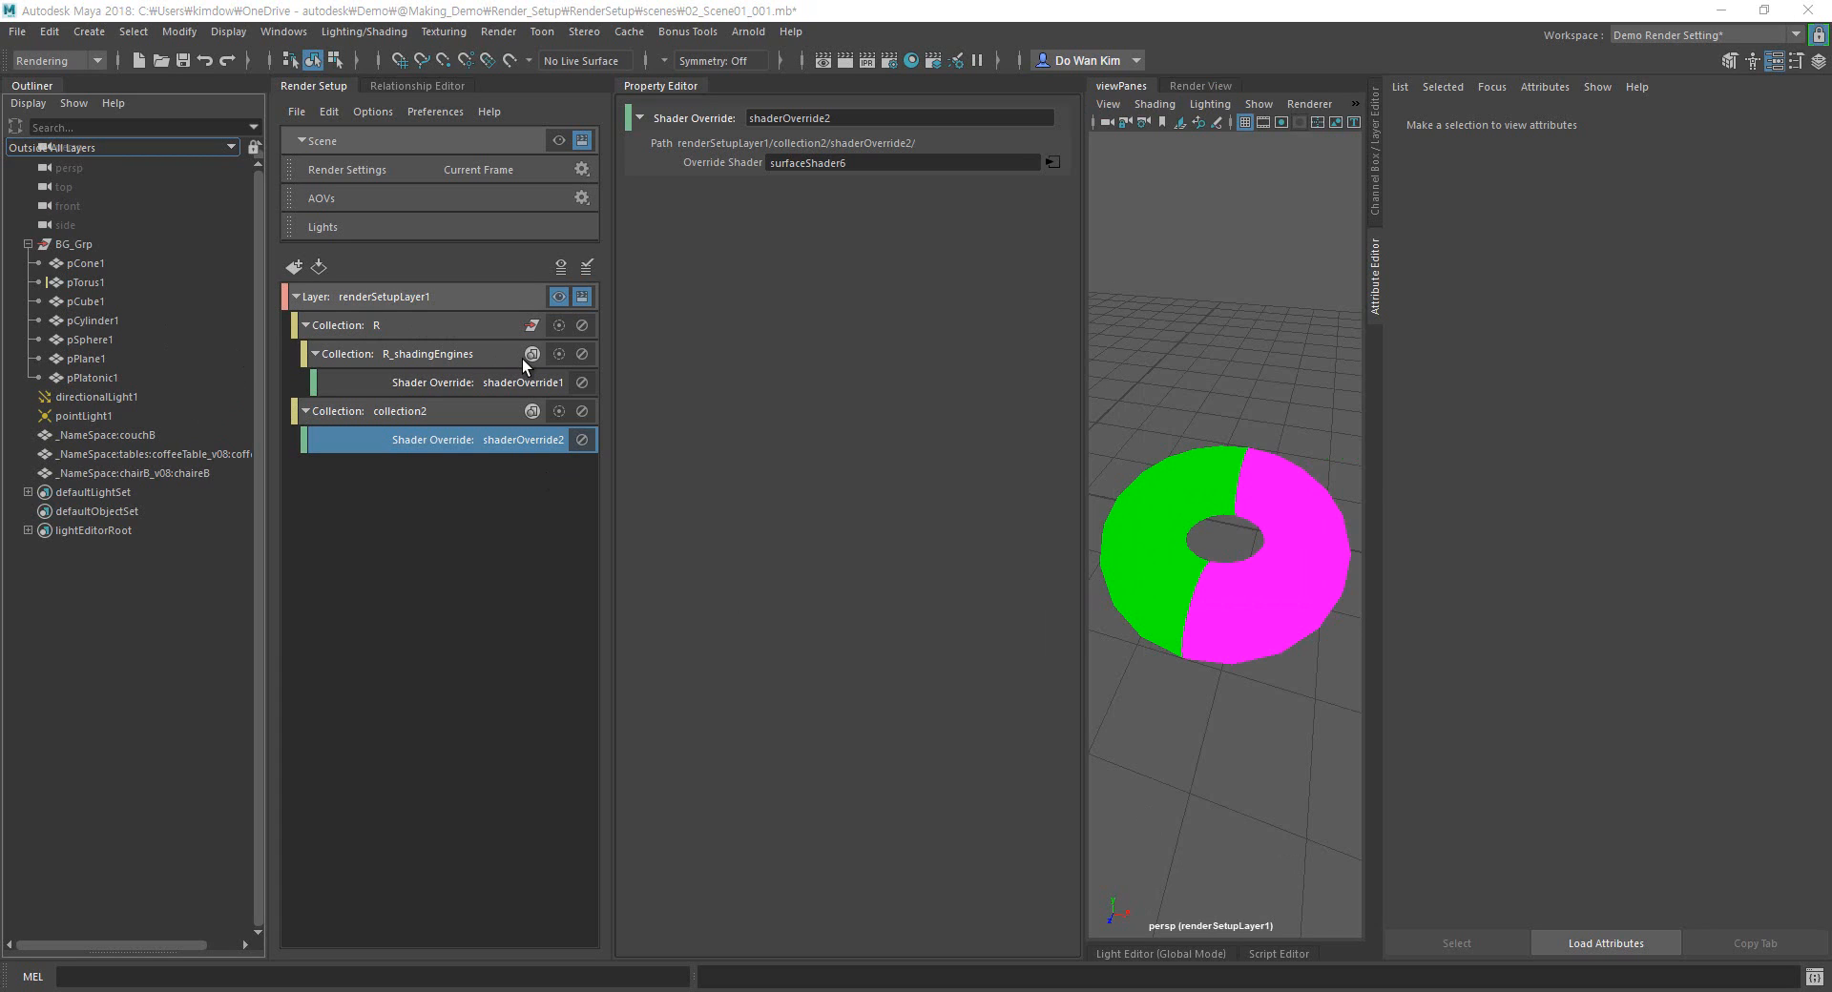
Show assigned materials in the Outliner, expand the BG_Grp objects, and compare pTorus1's materials with renderSetupLayer1 hidden and visible.
{"action": "left_click", "coordinate": [30, 103]}
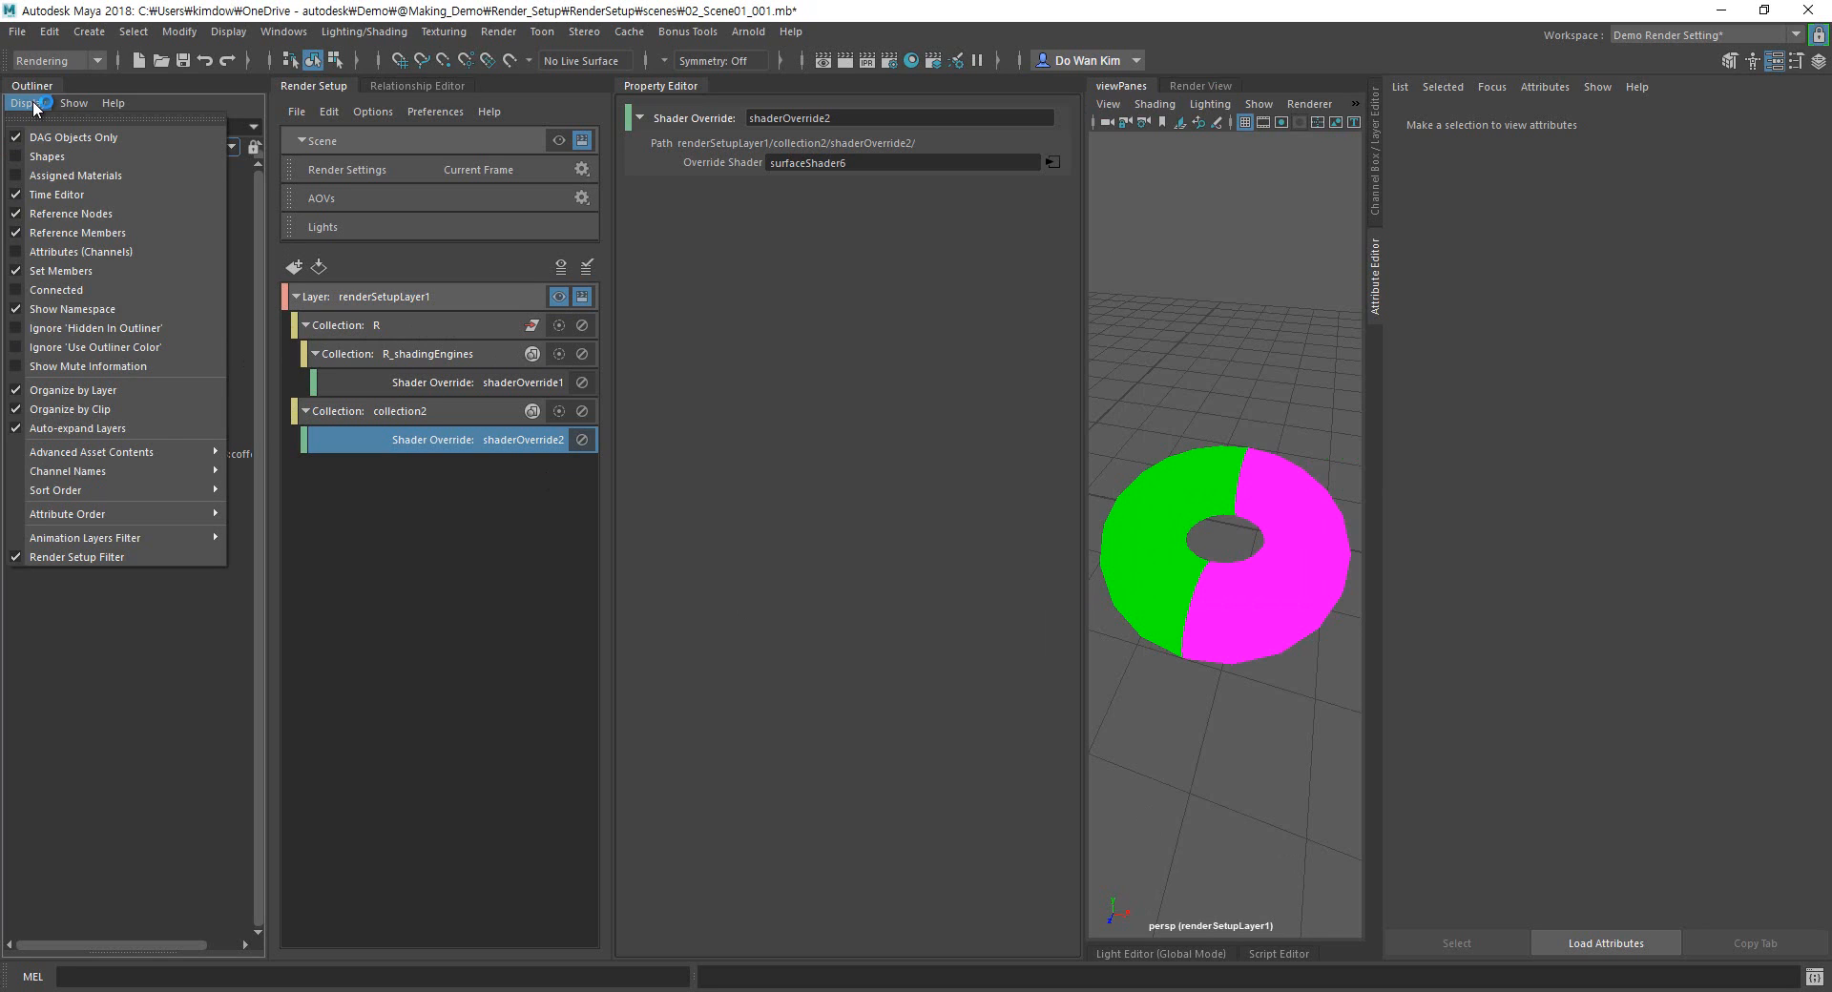
{"action": "left_click", "coordinate": [40, 178]}
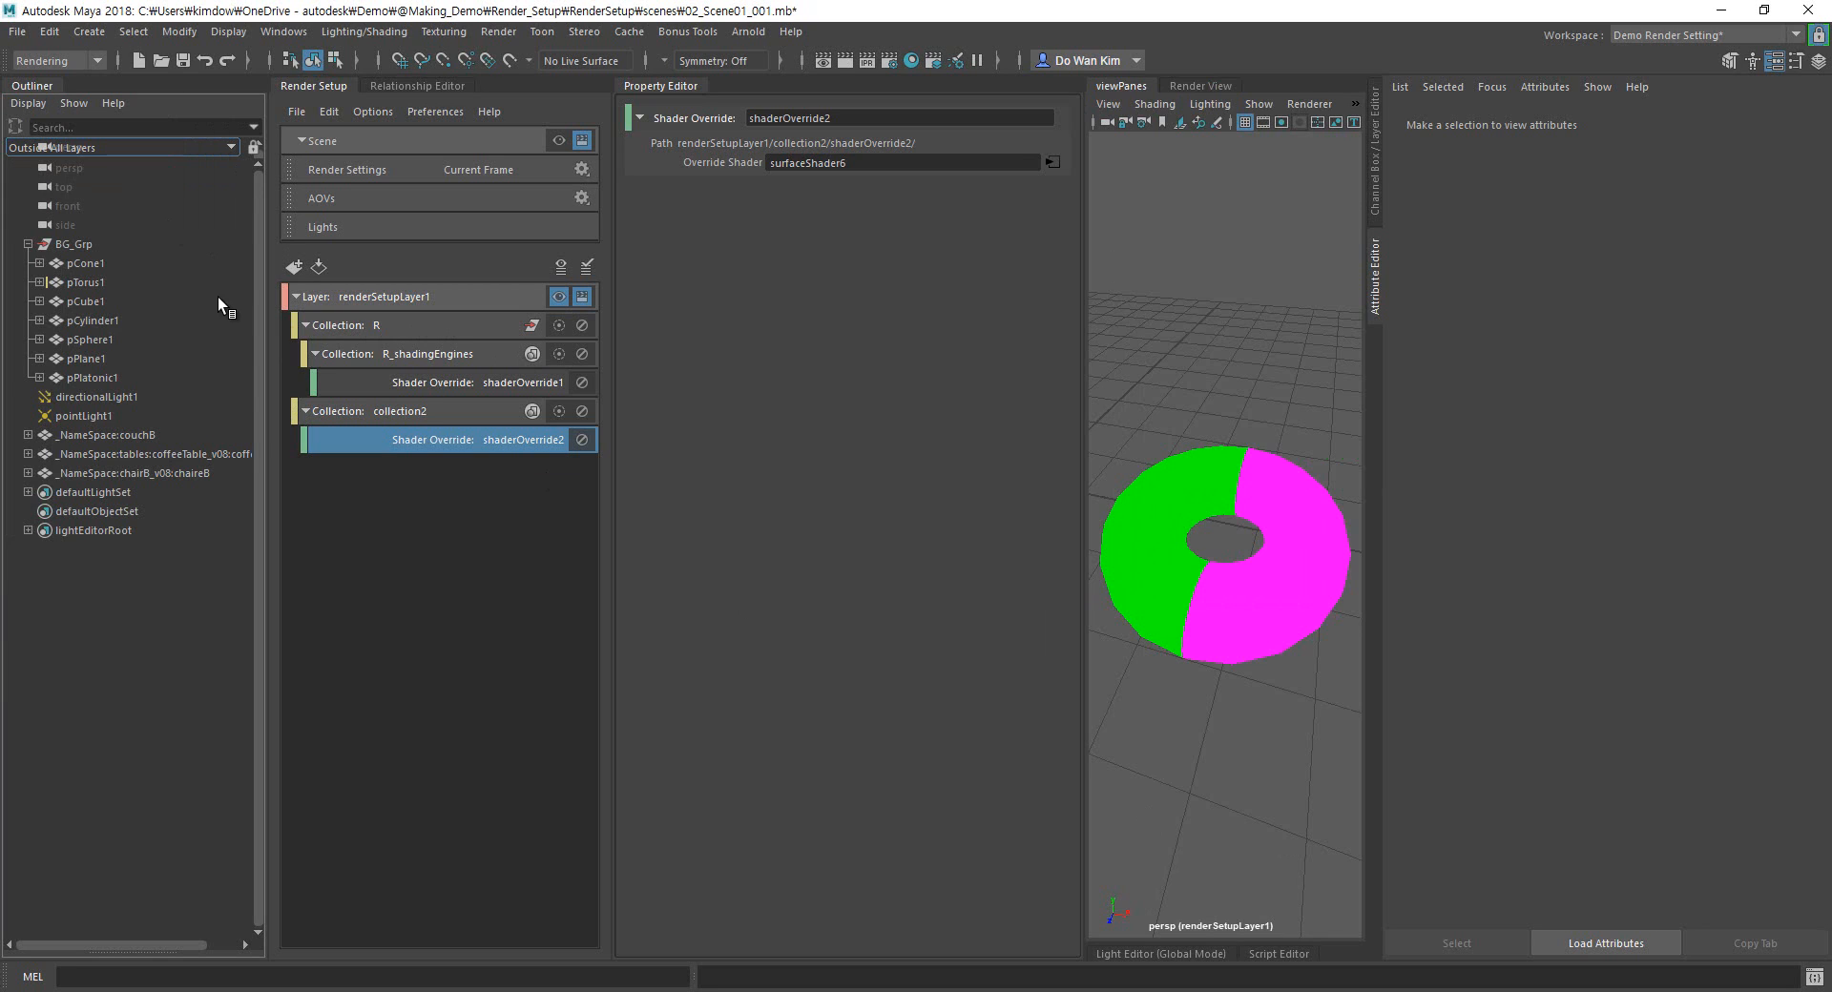
{"action": "left_click", "coordinate": [39, 283]}
{"action": "left_click", "coordinate": [40, 320]}
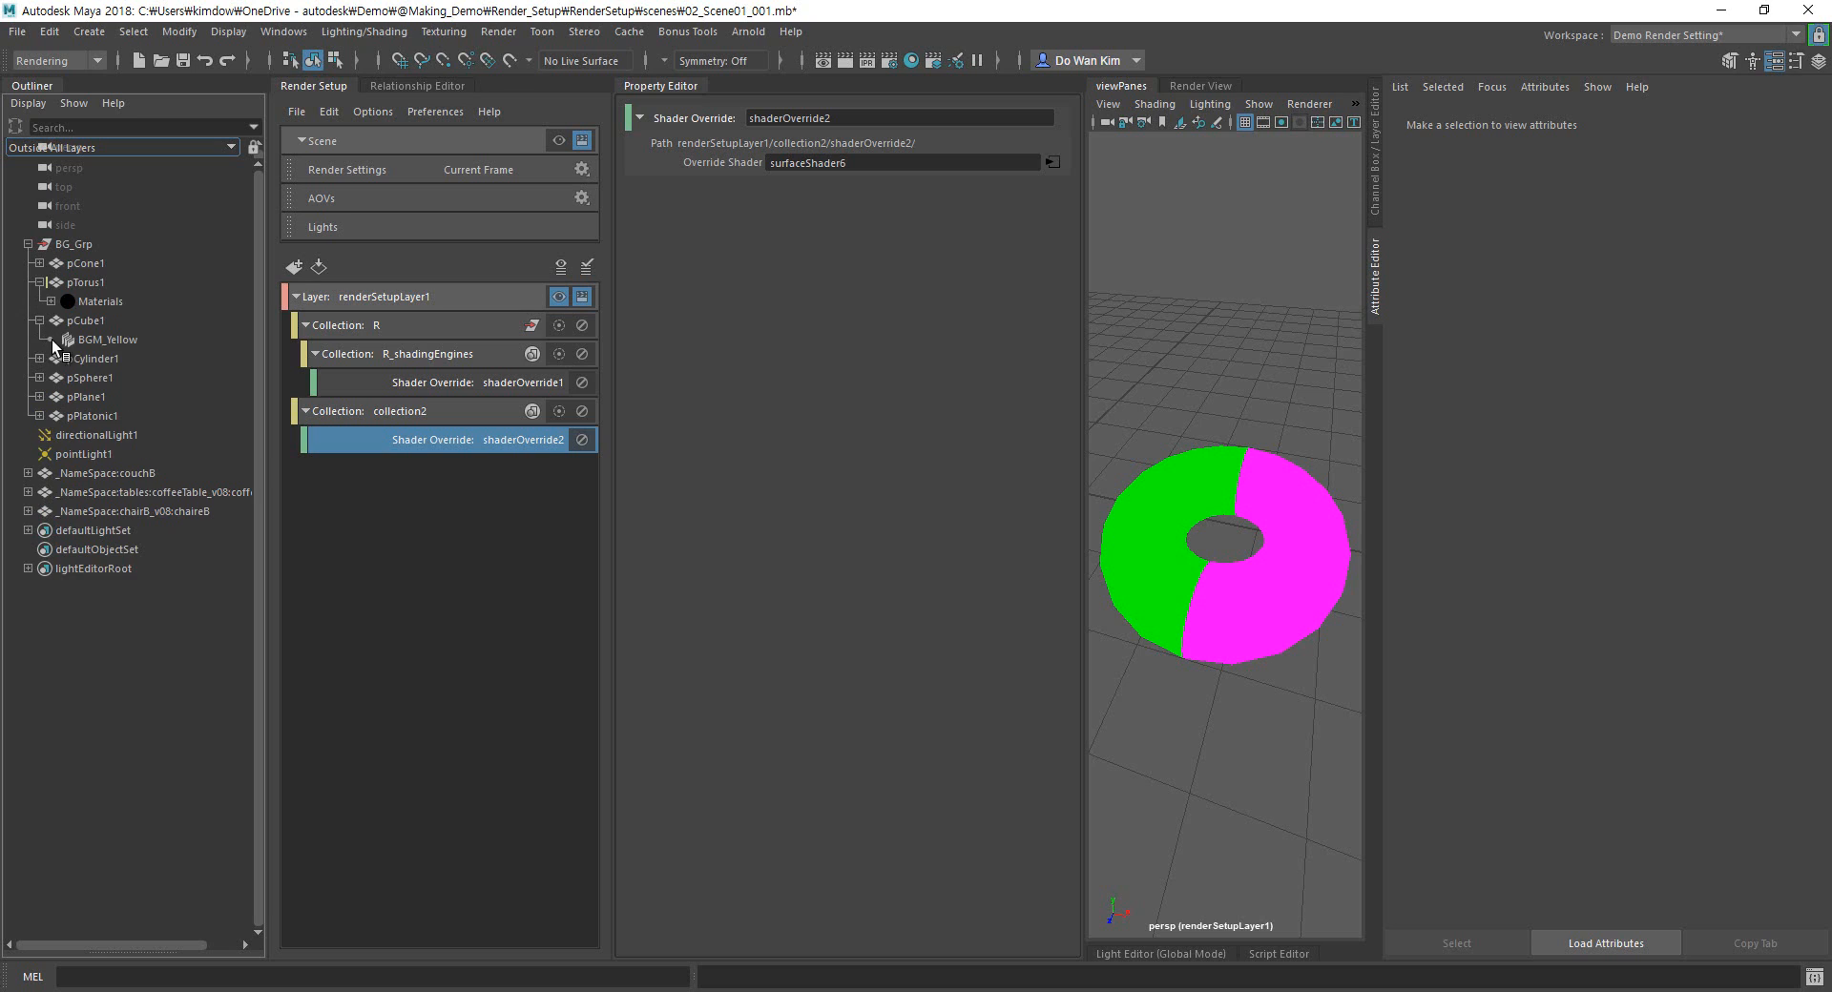
{"action": "left_click", "coordinate": [39, 360]}
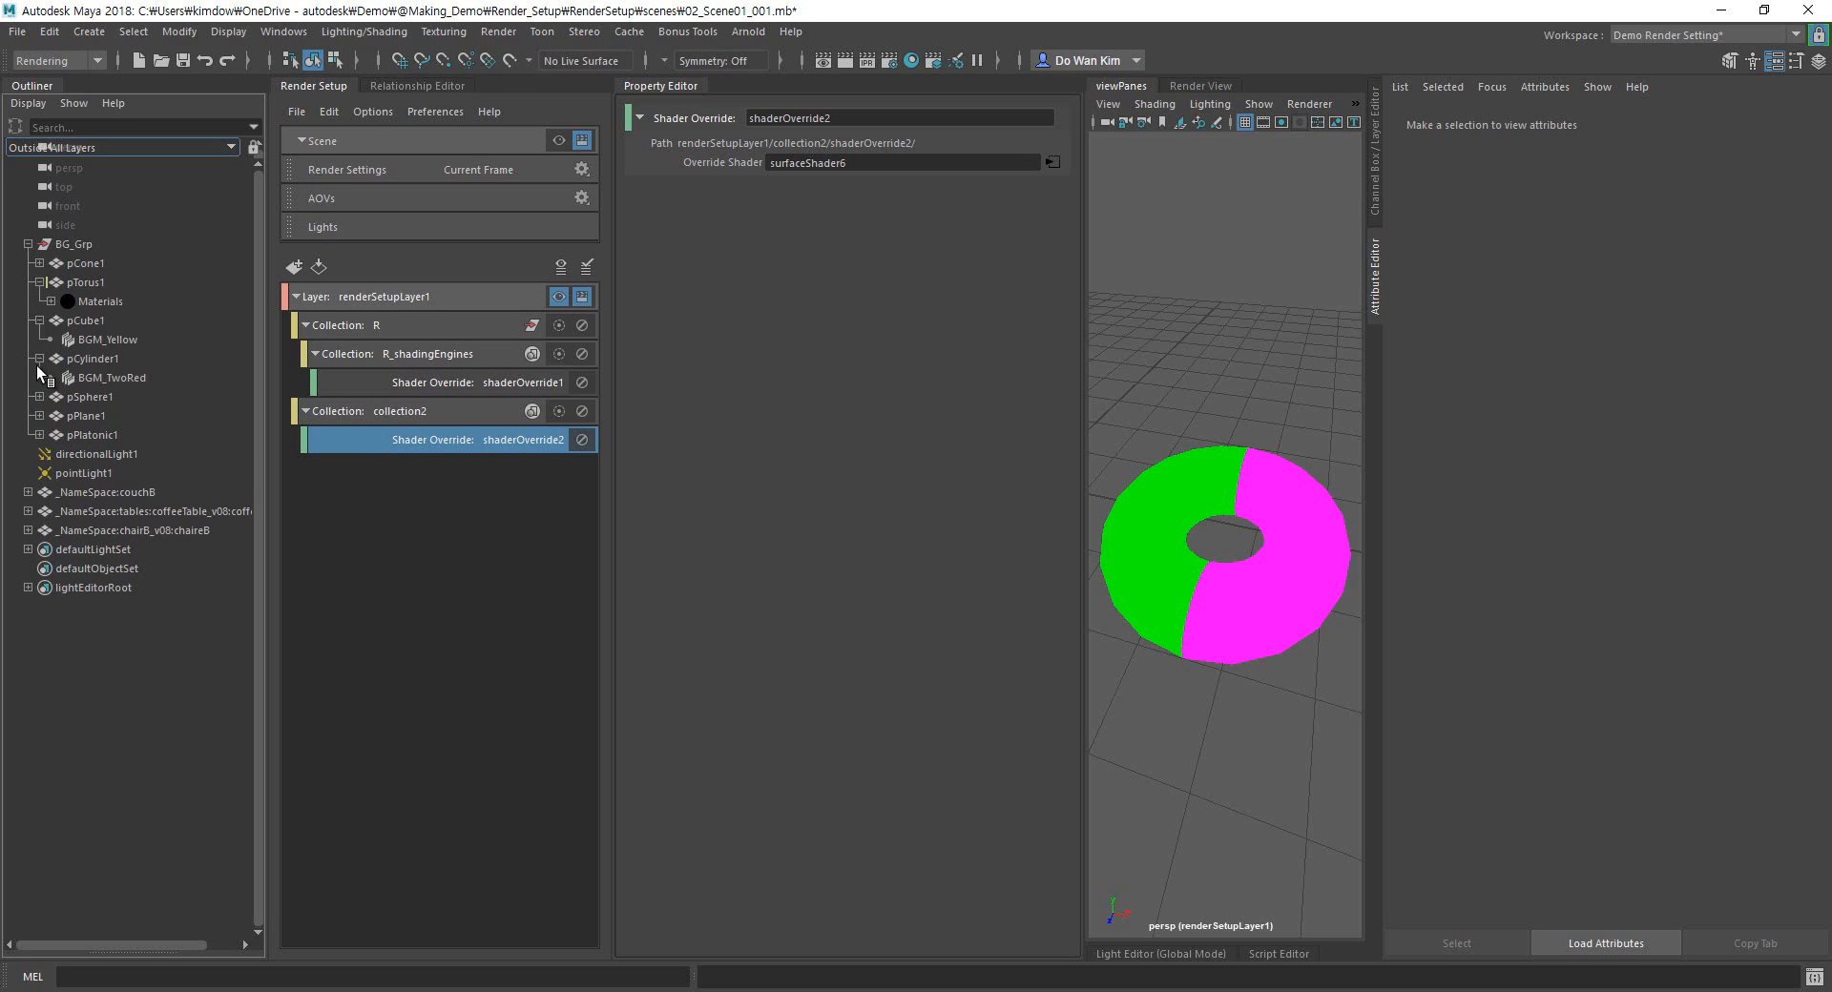
{"action": "left_click", "coordinate": [39, 397]}
{"action": "left_click", "coordinate": [39, 454]}
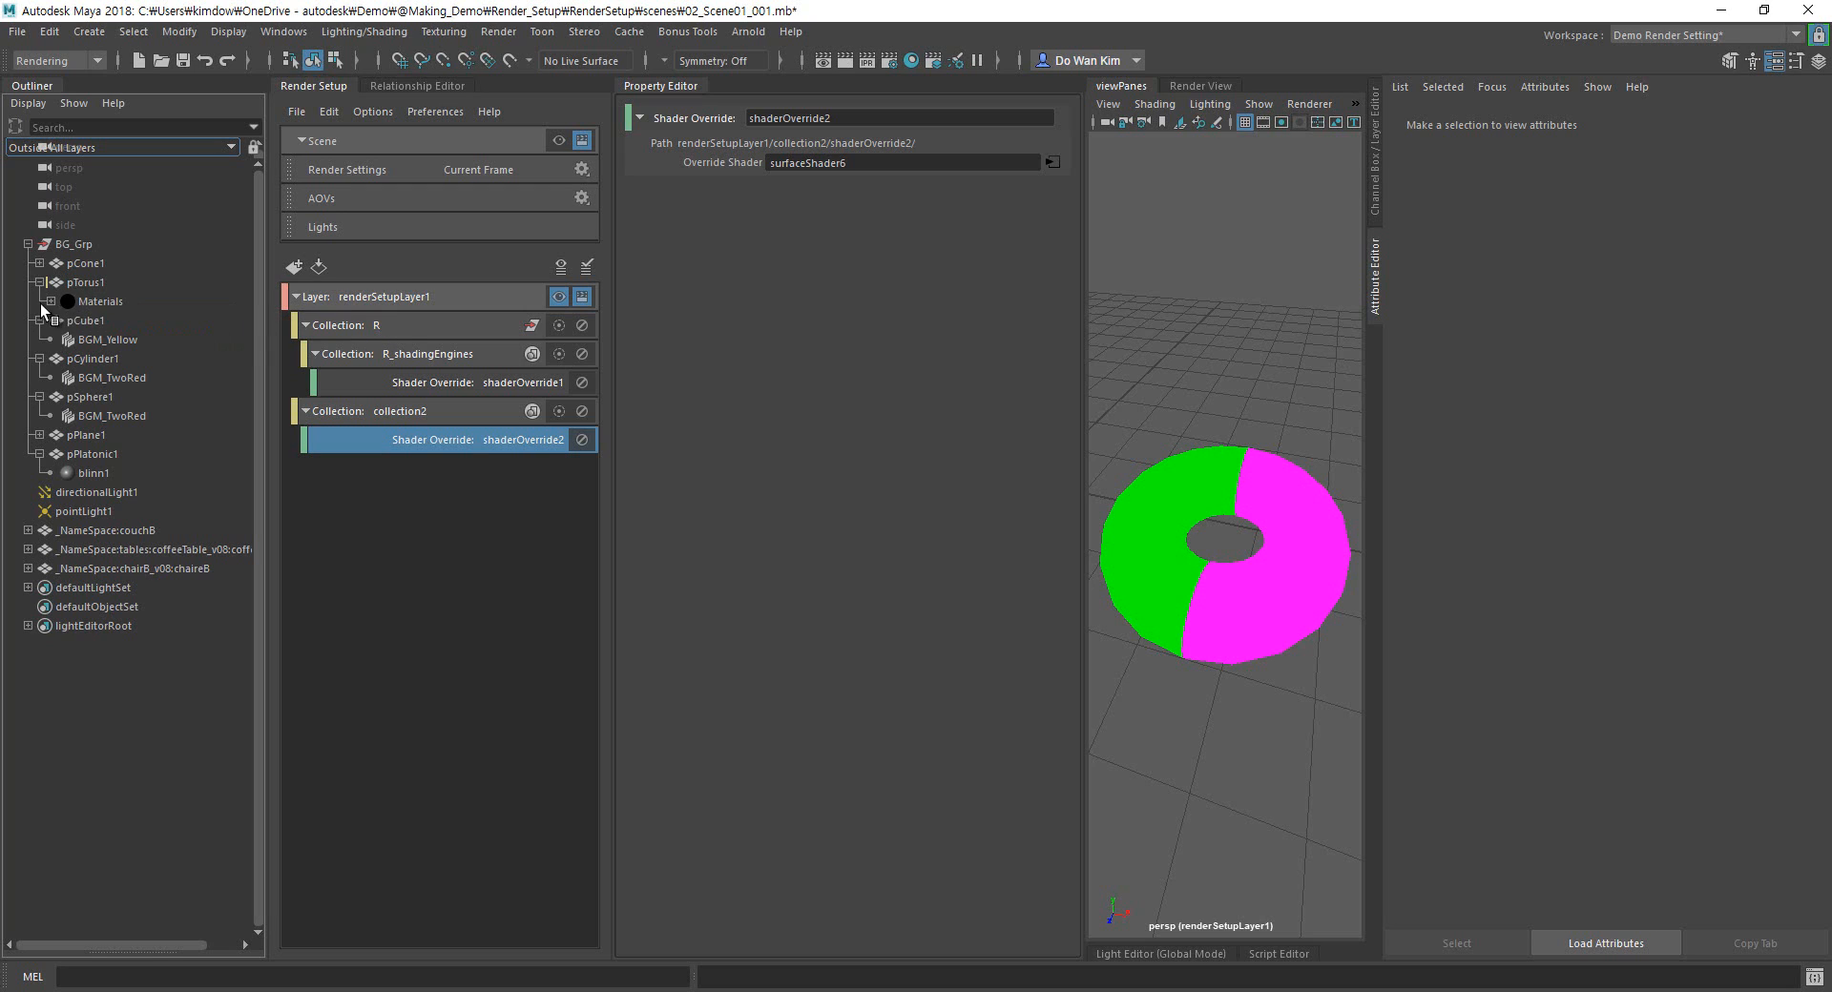
{"action": "left_click", "coordinate": [558, 297]}
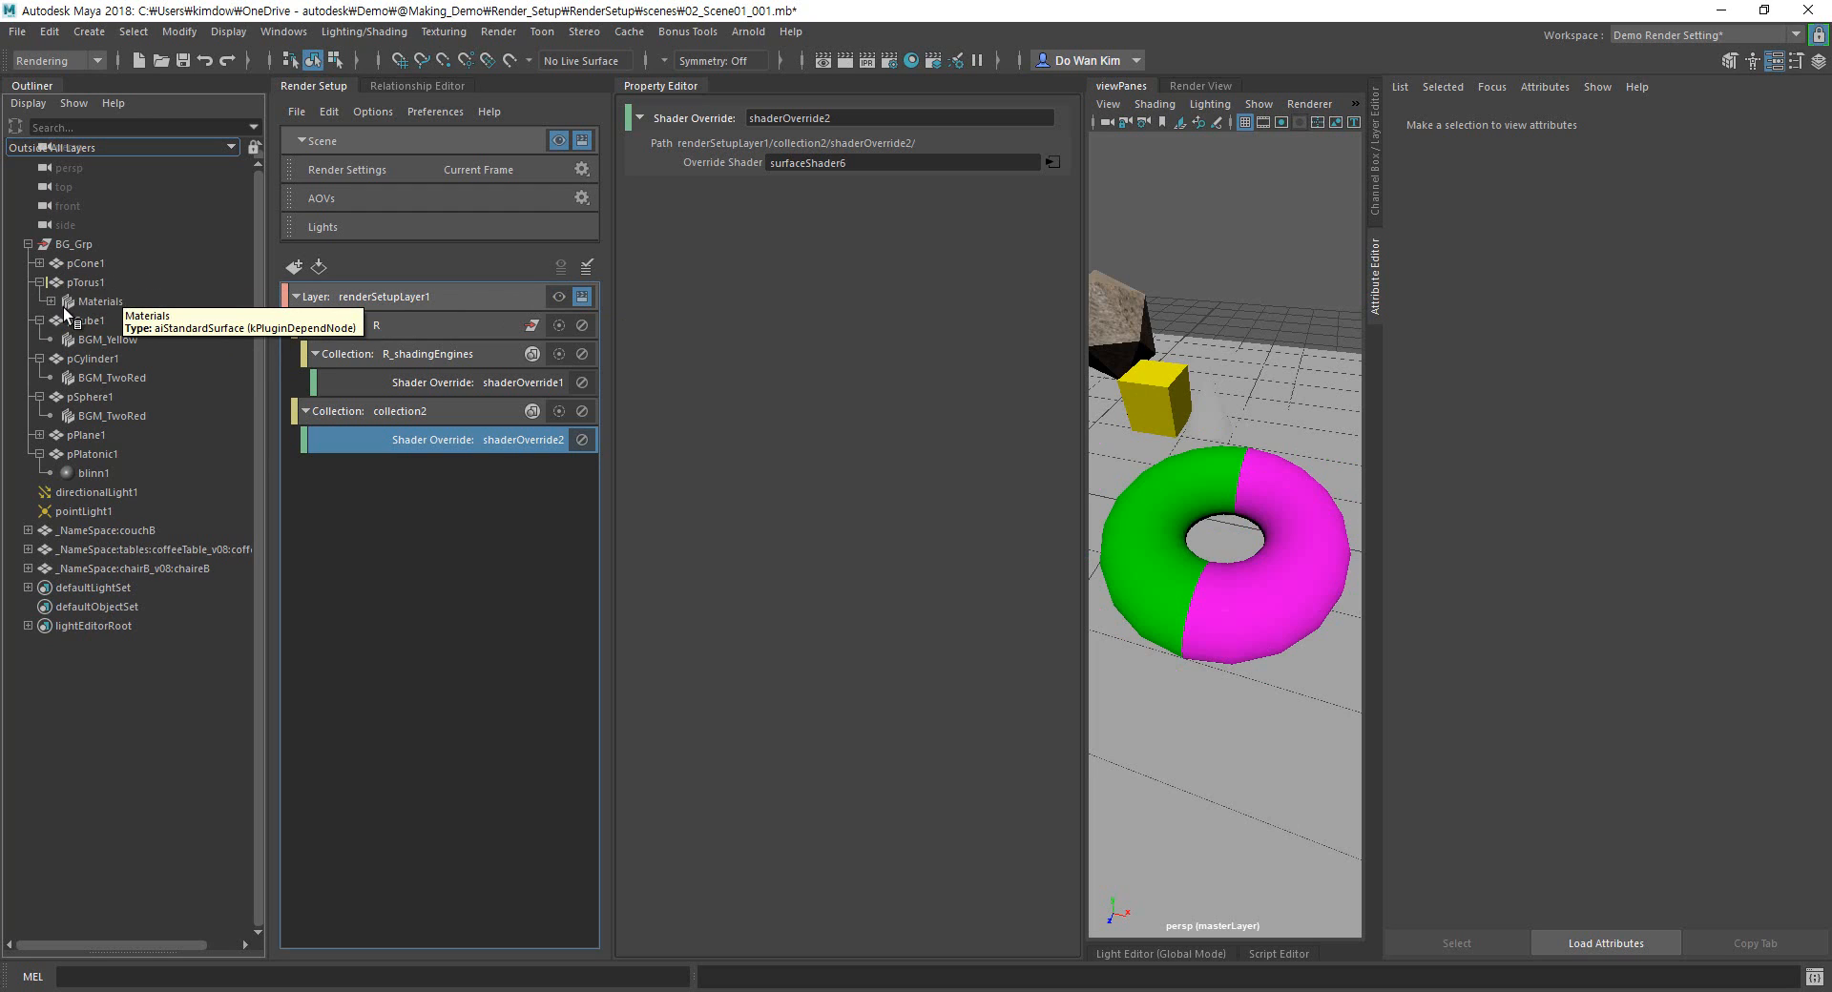
{"action": "left_click", "coordinate": [559, 298]}
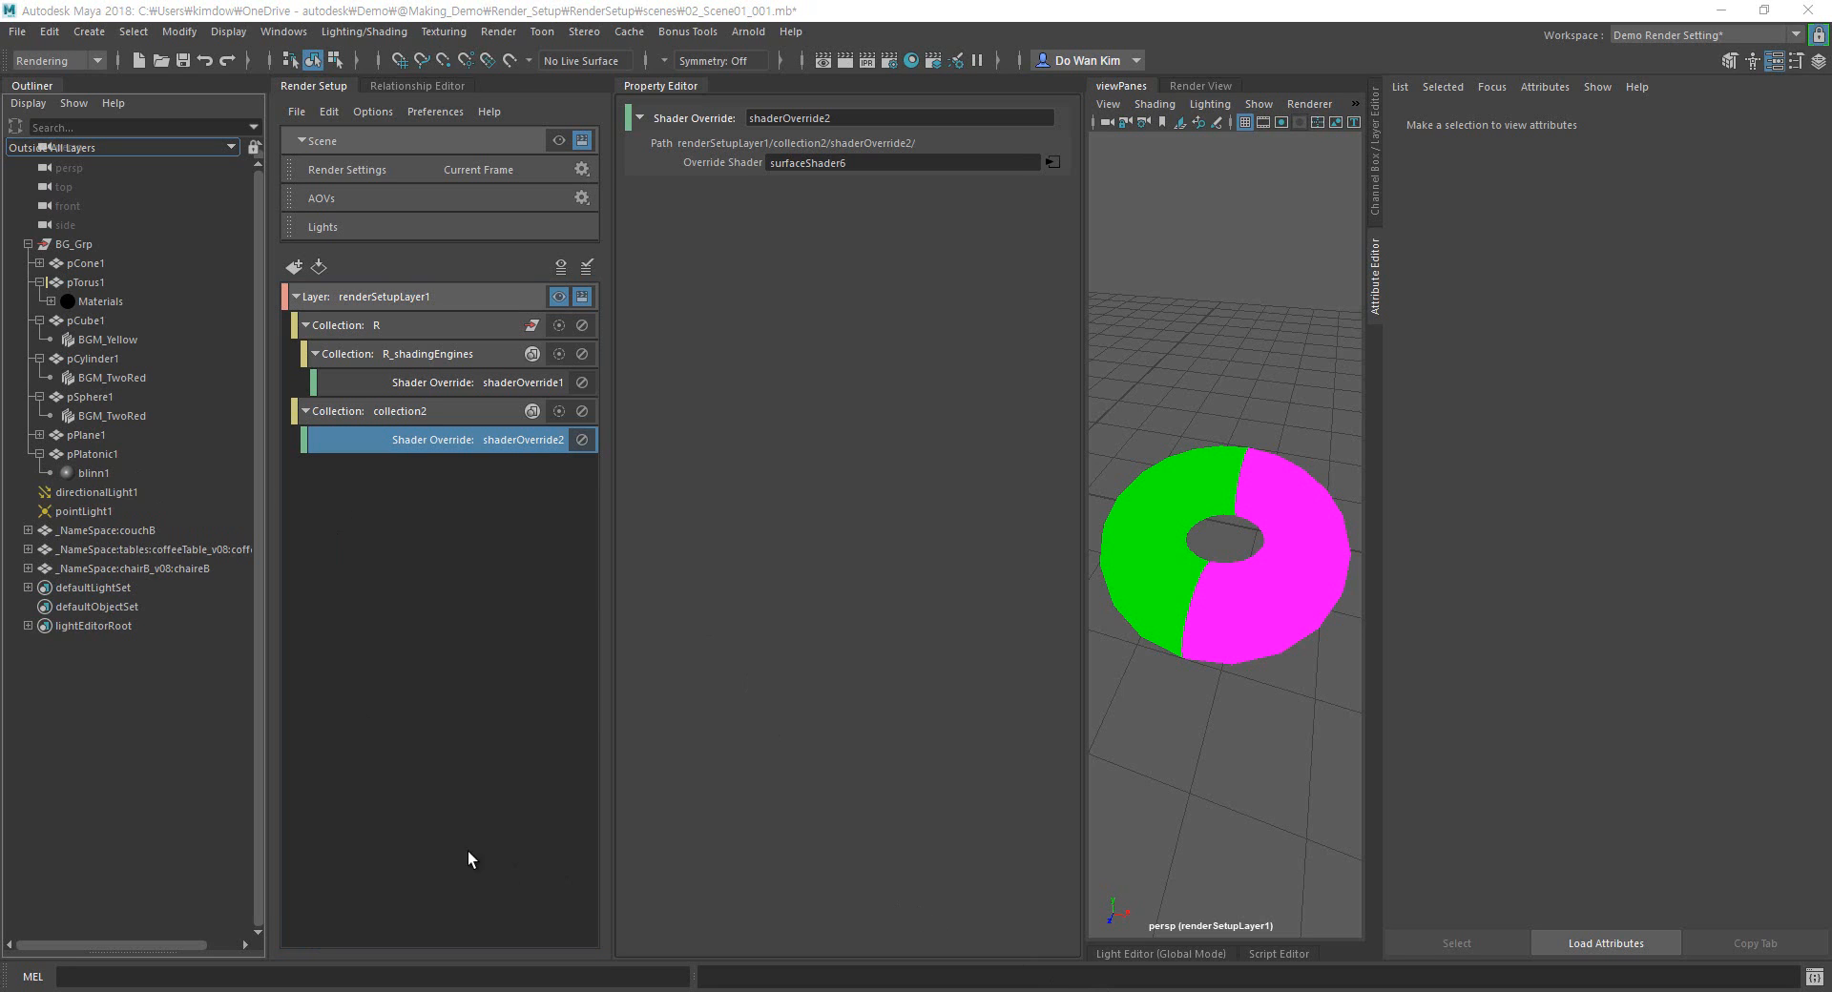
Collapse the Outliner and open renderSetupLayer1's Render Settings beside Render Setup at the Arnold Renderer sampling options.
{"action": "left_click", "coordinate": [31, 87]}
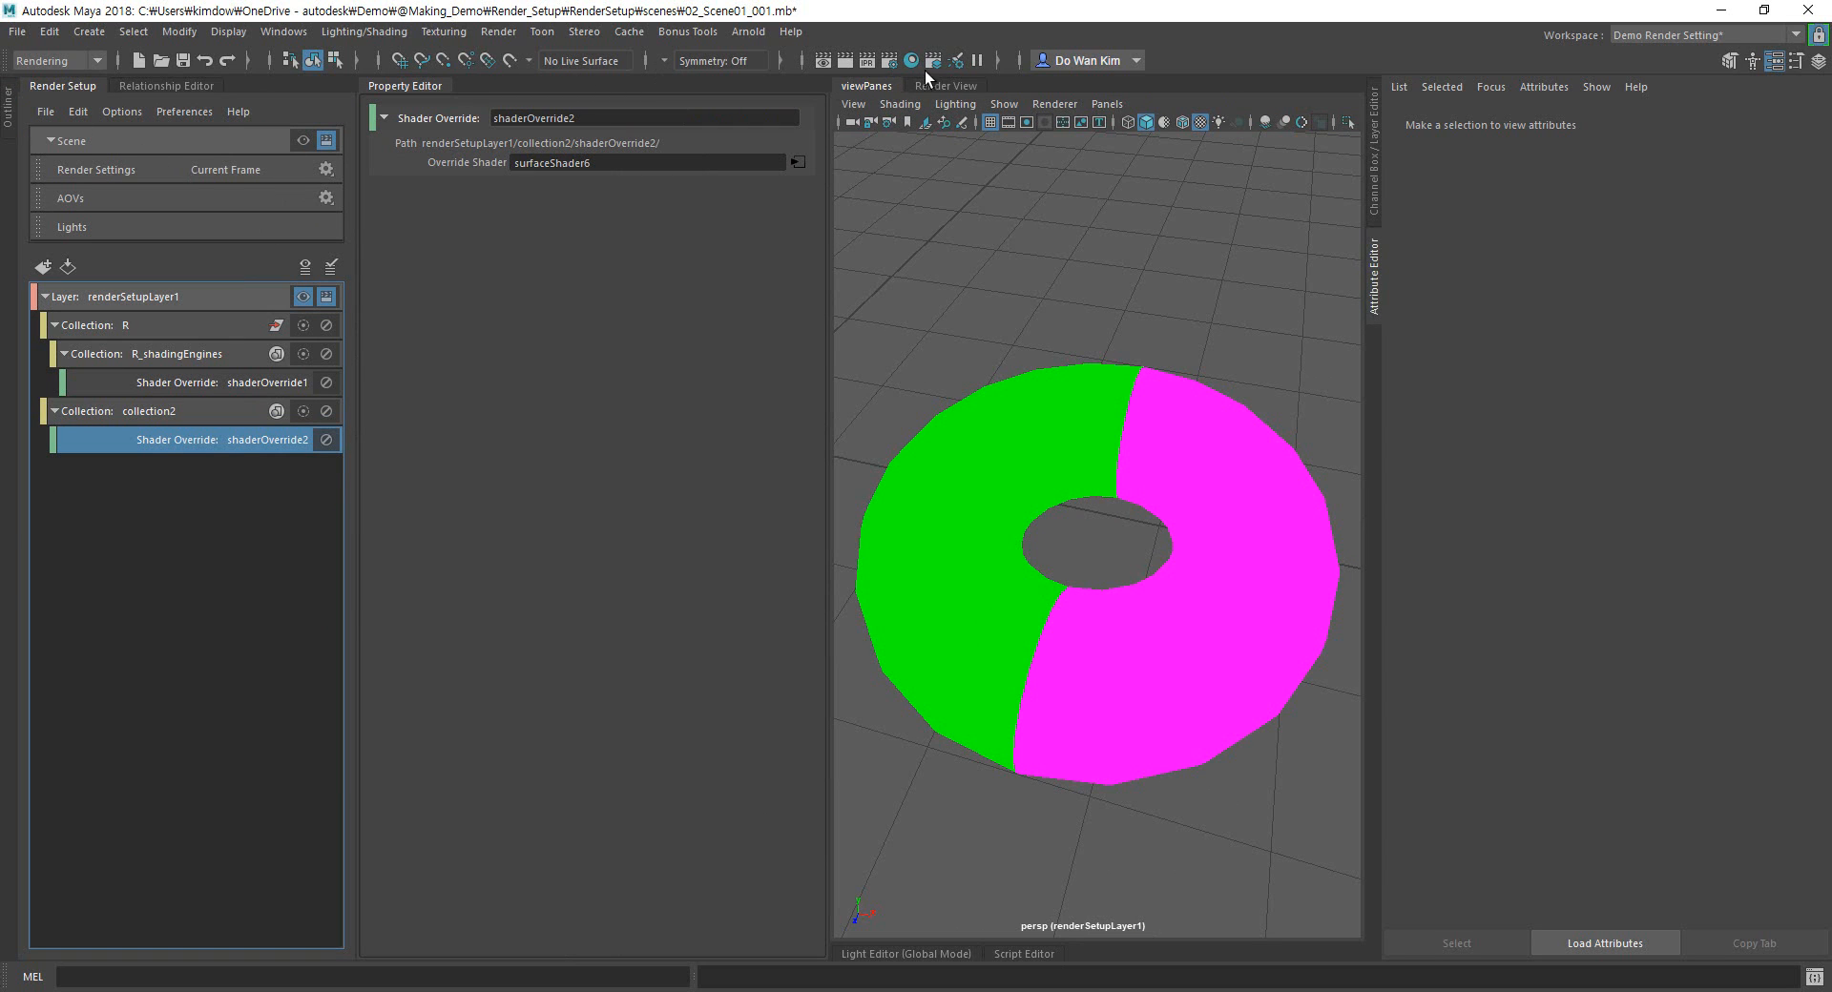
{"action": "left_click", "coordinate": [890, 60]}
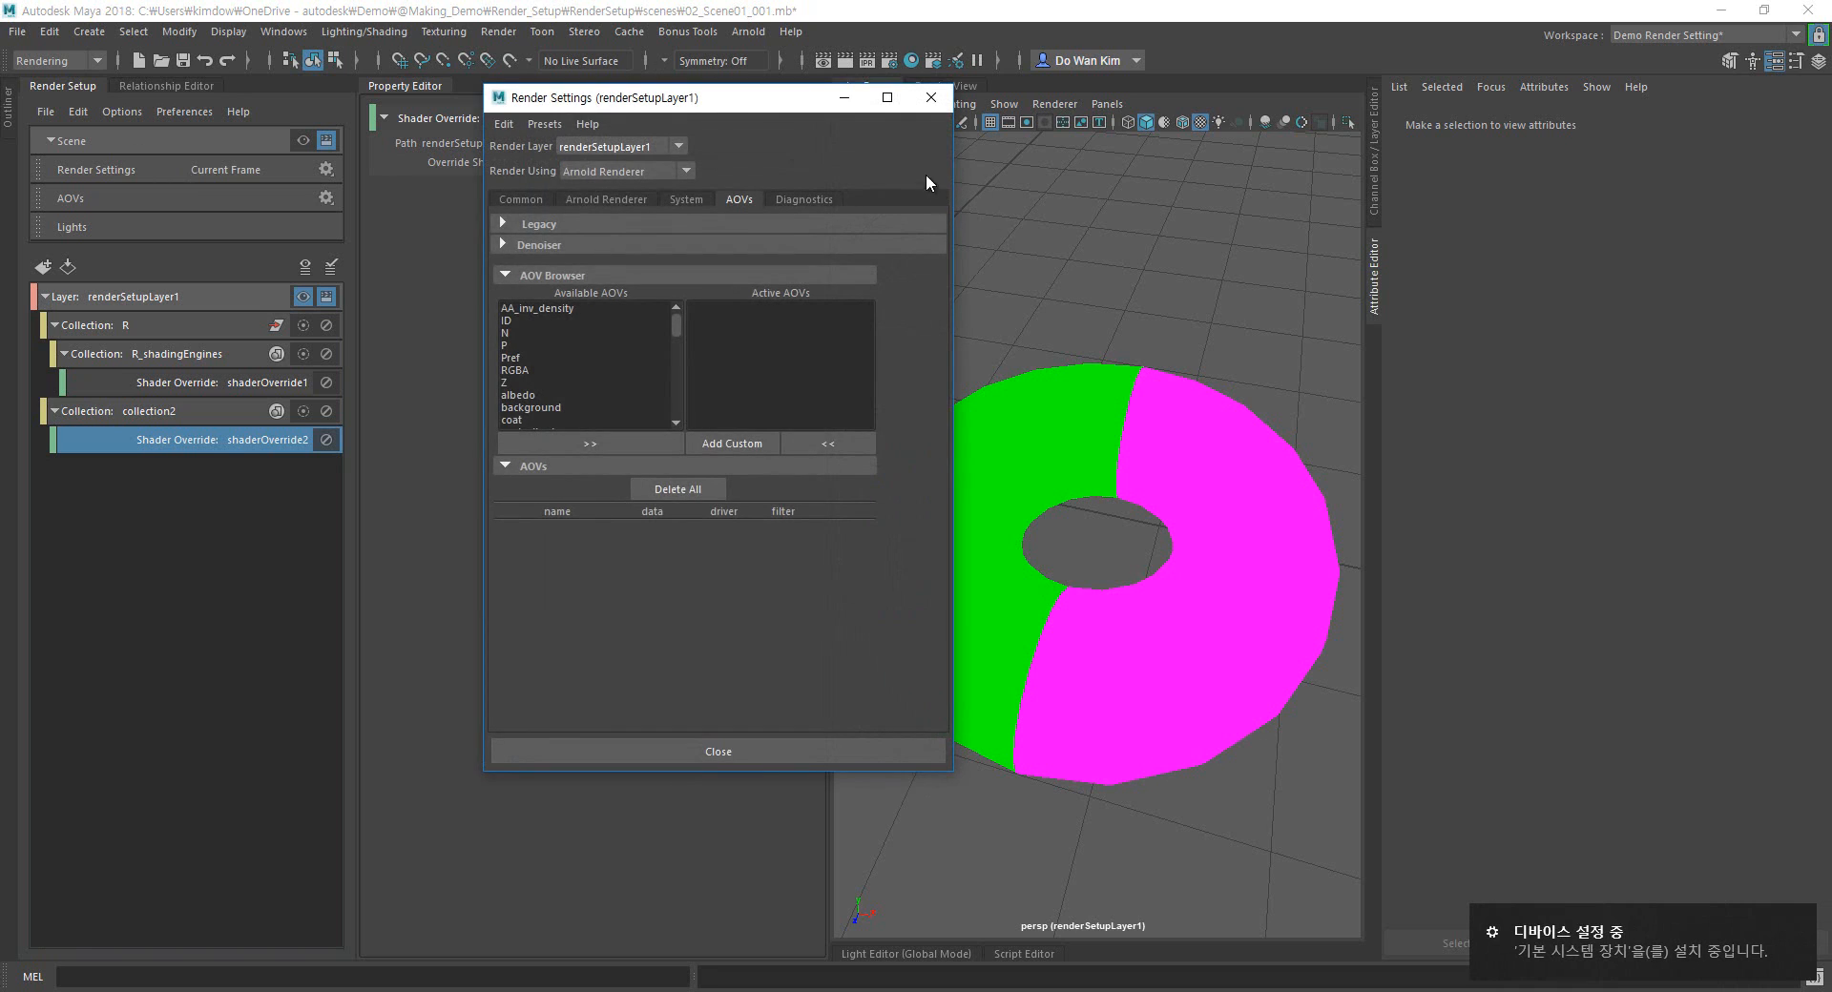
{"action": "left_click", "coordinate": [526, 199]}
{"action": "left_click", "coordinate": [932, 100]}
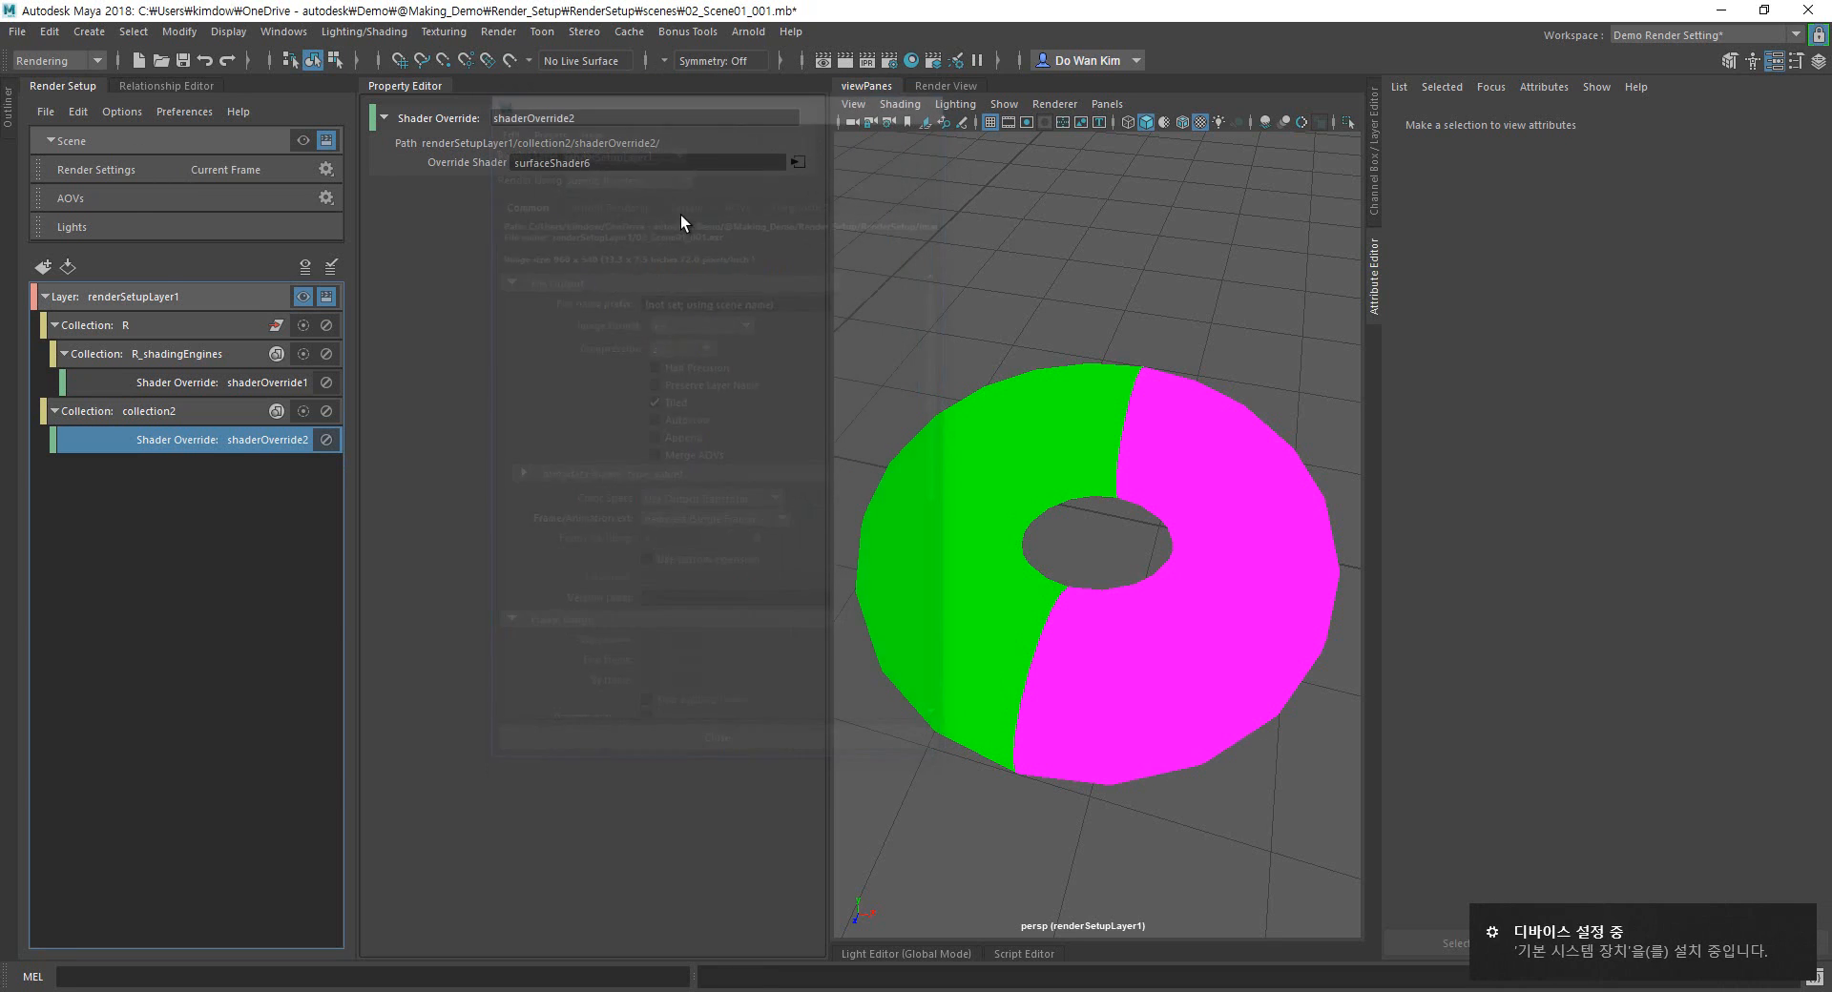
{"action": "left_click", "coordinate": [146, 166]}
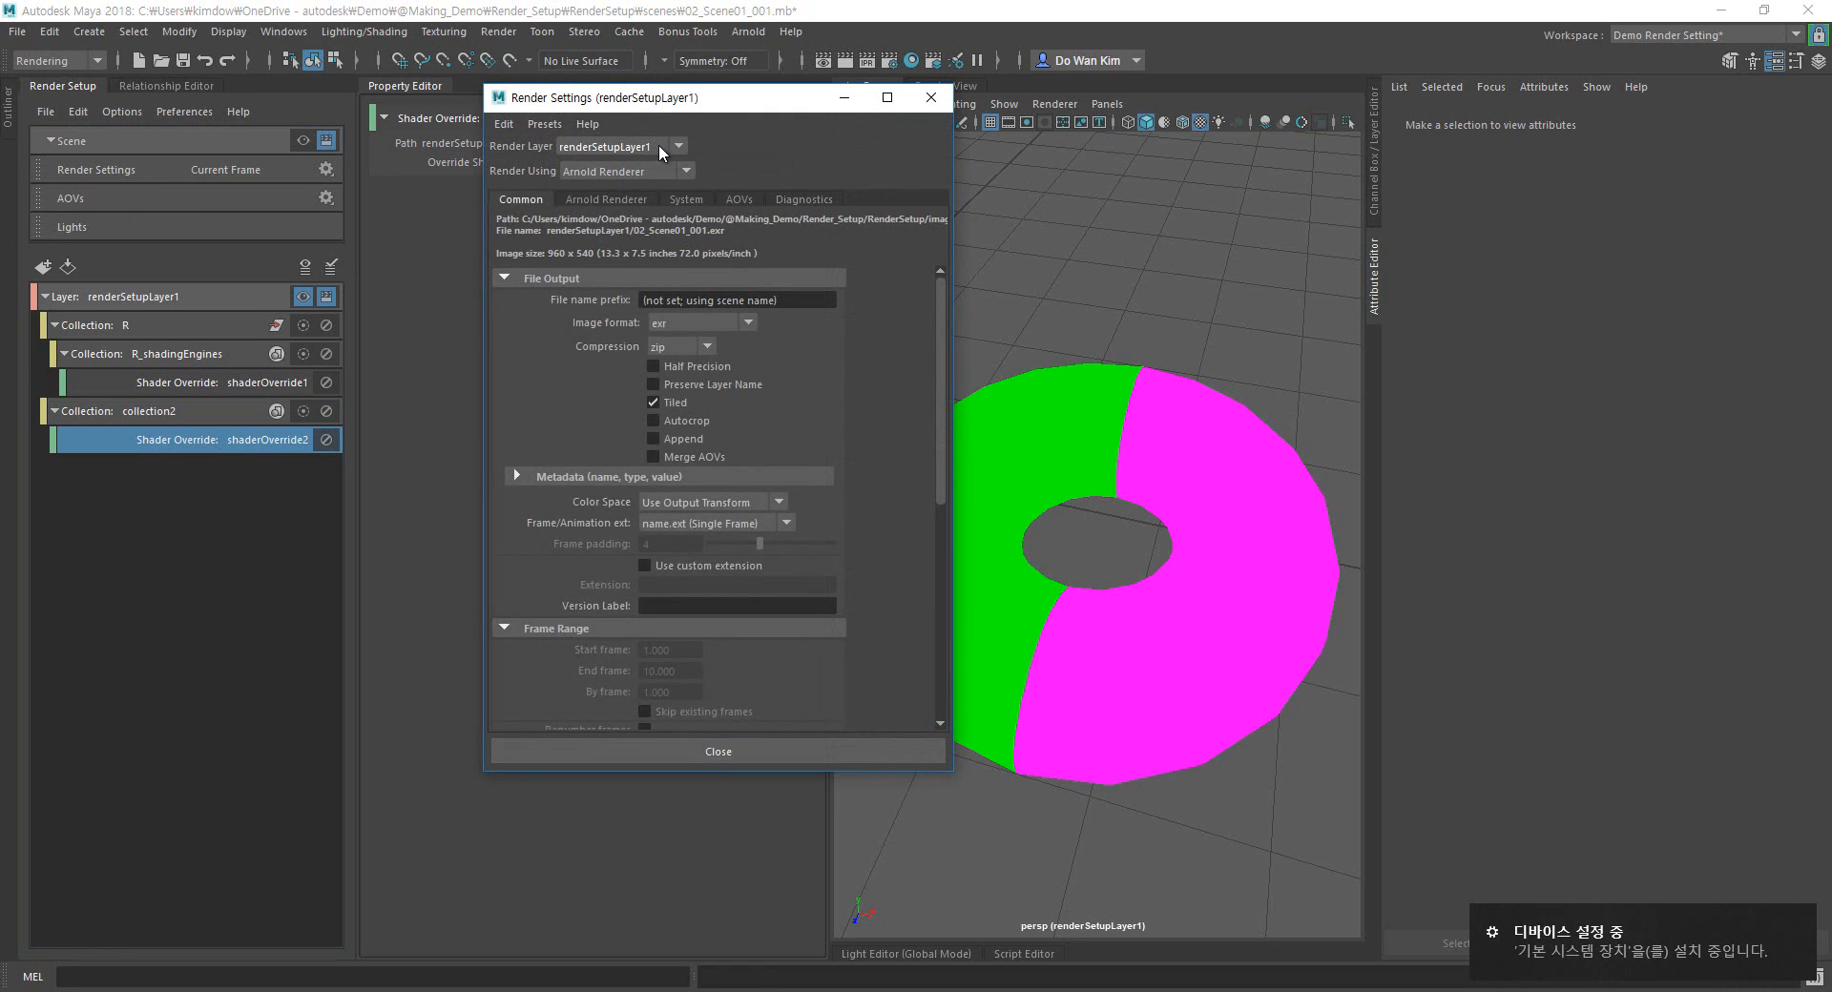
{"action": "left_click_drag", "start_coordinate": [645, 98], "coordinate": [1173, 92]}
{"action": "left_click", "coordinate": [244, 290]}
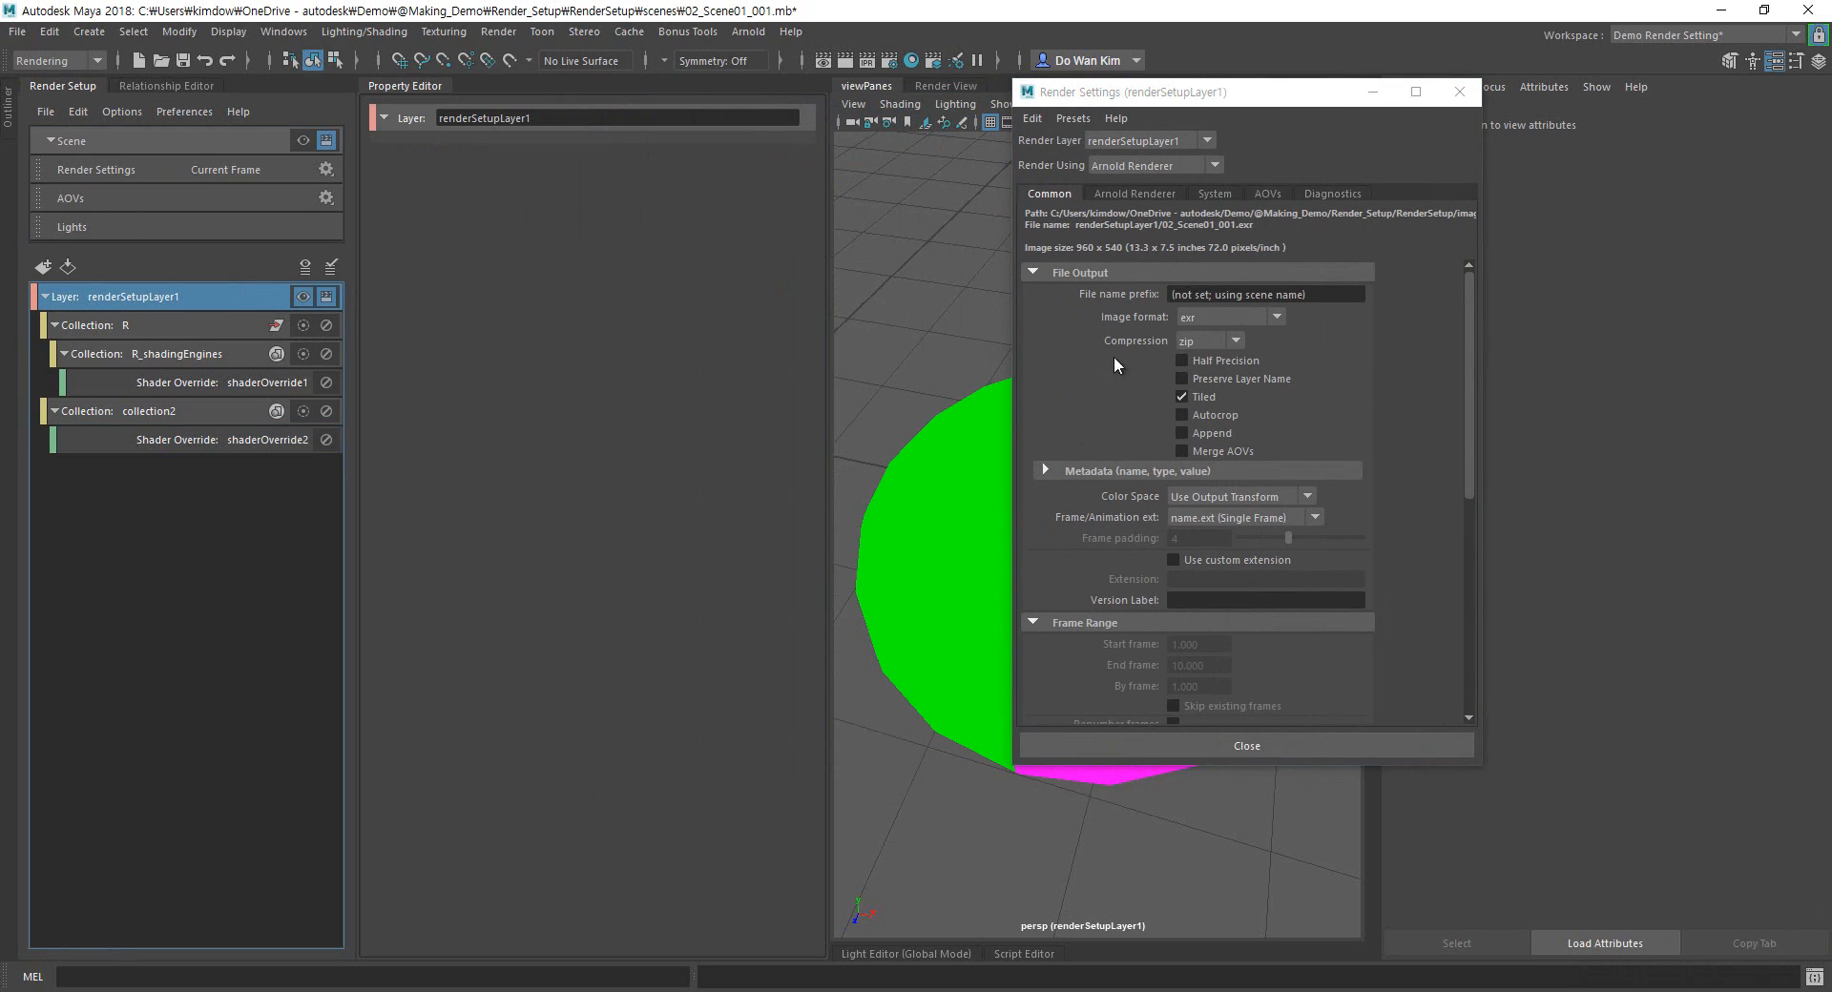
{"action": "left_click", "coordinate": [1126, 194]}
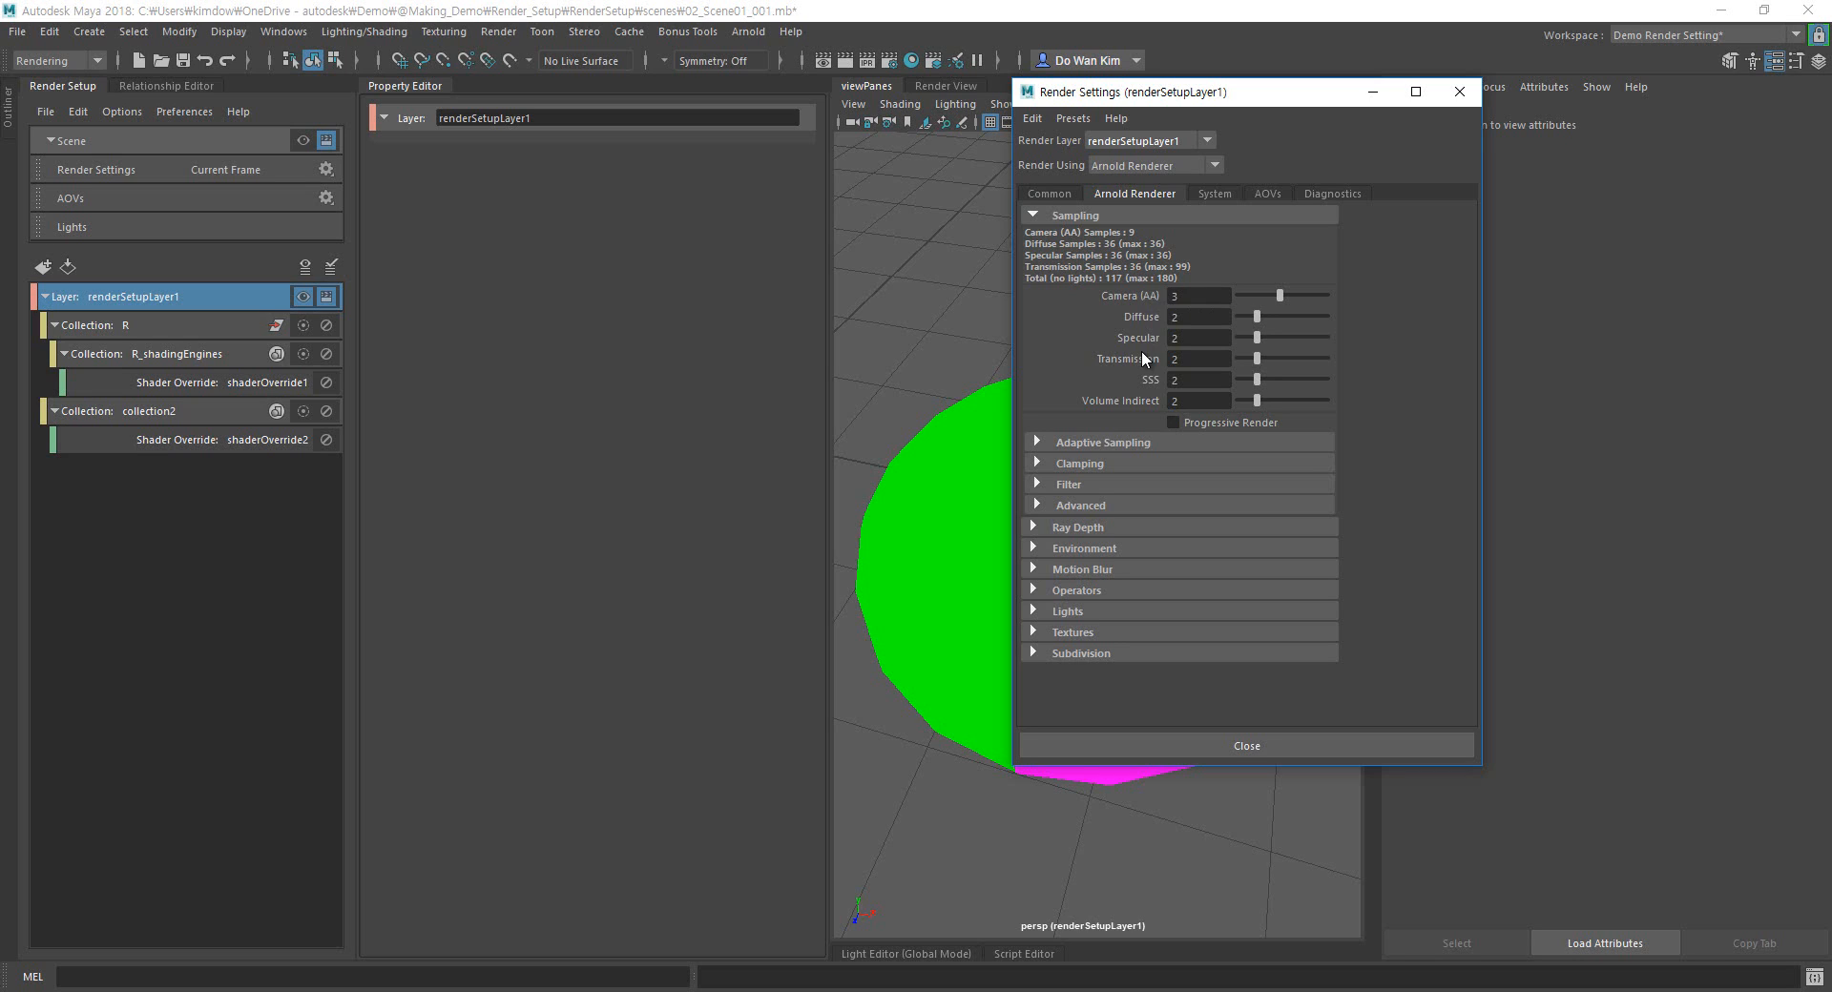
Compare the override options offered for Camera (AA) with renderSetupLayer1 visible and with the master layer visible.
{"action": "right_click", "coordinate": [1122, 293]}
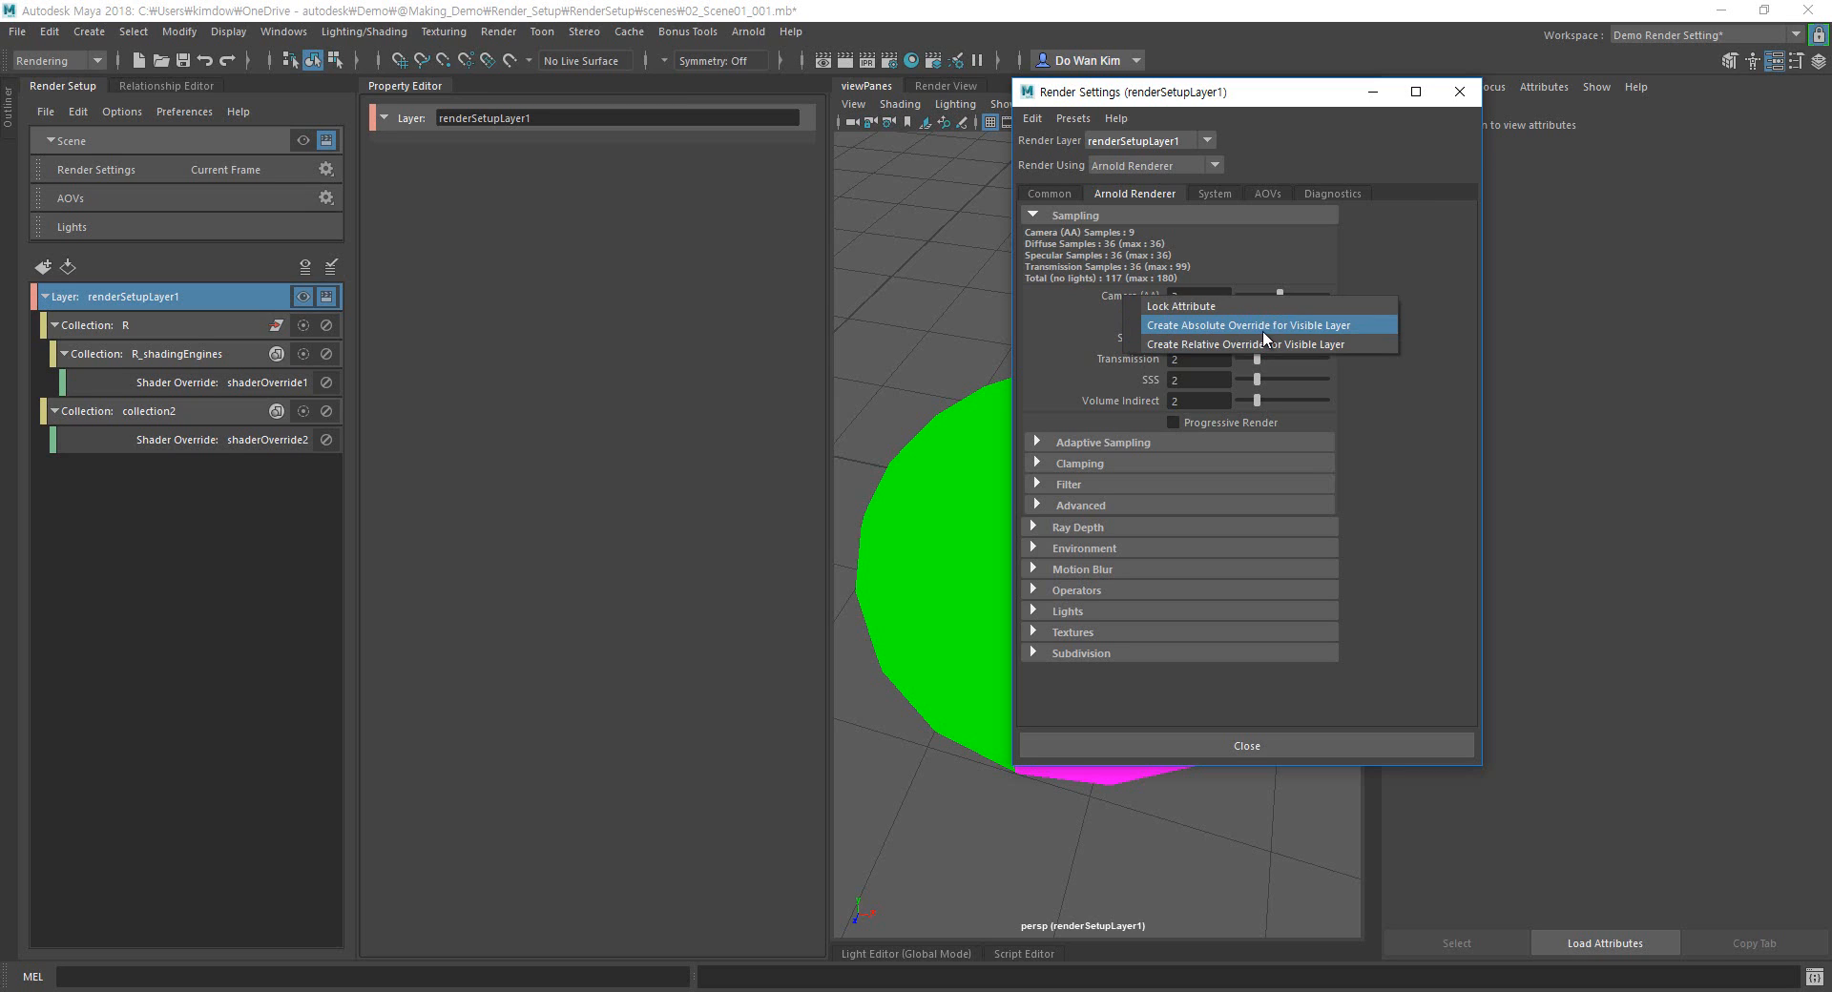
{"action": "left_click", "coordinate": [1071, 310]}
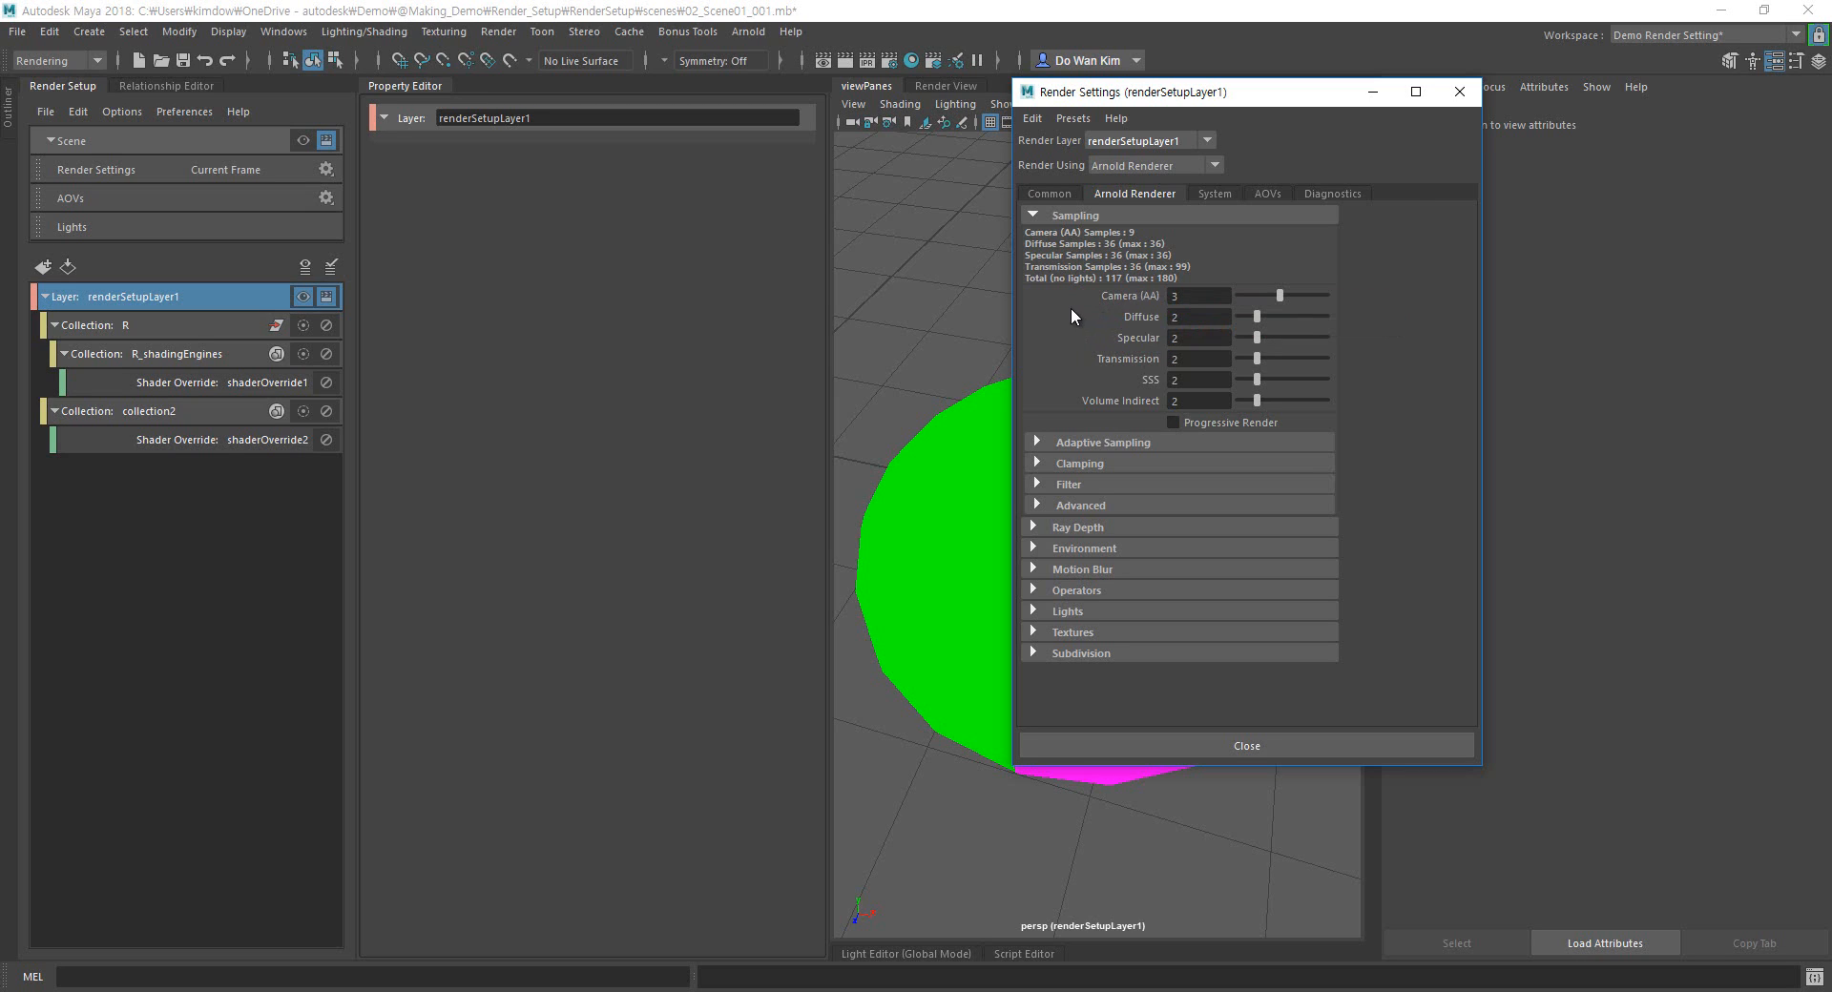
{"action": "left_click", "coordinate": [302, 298]}
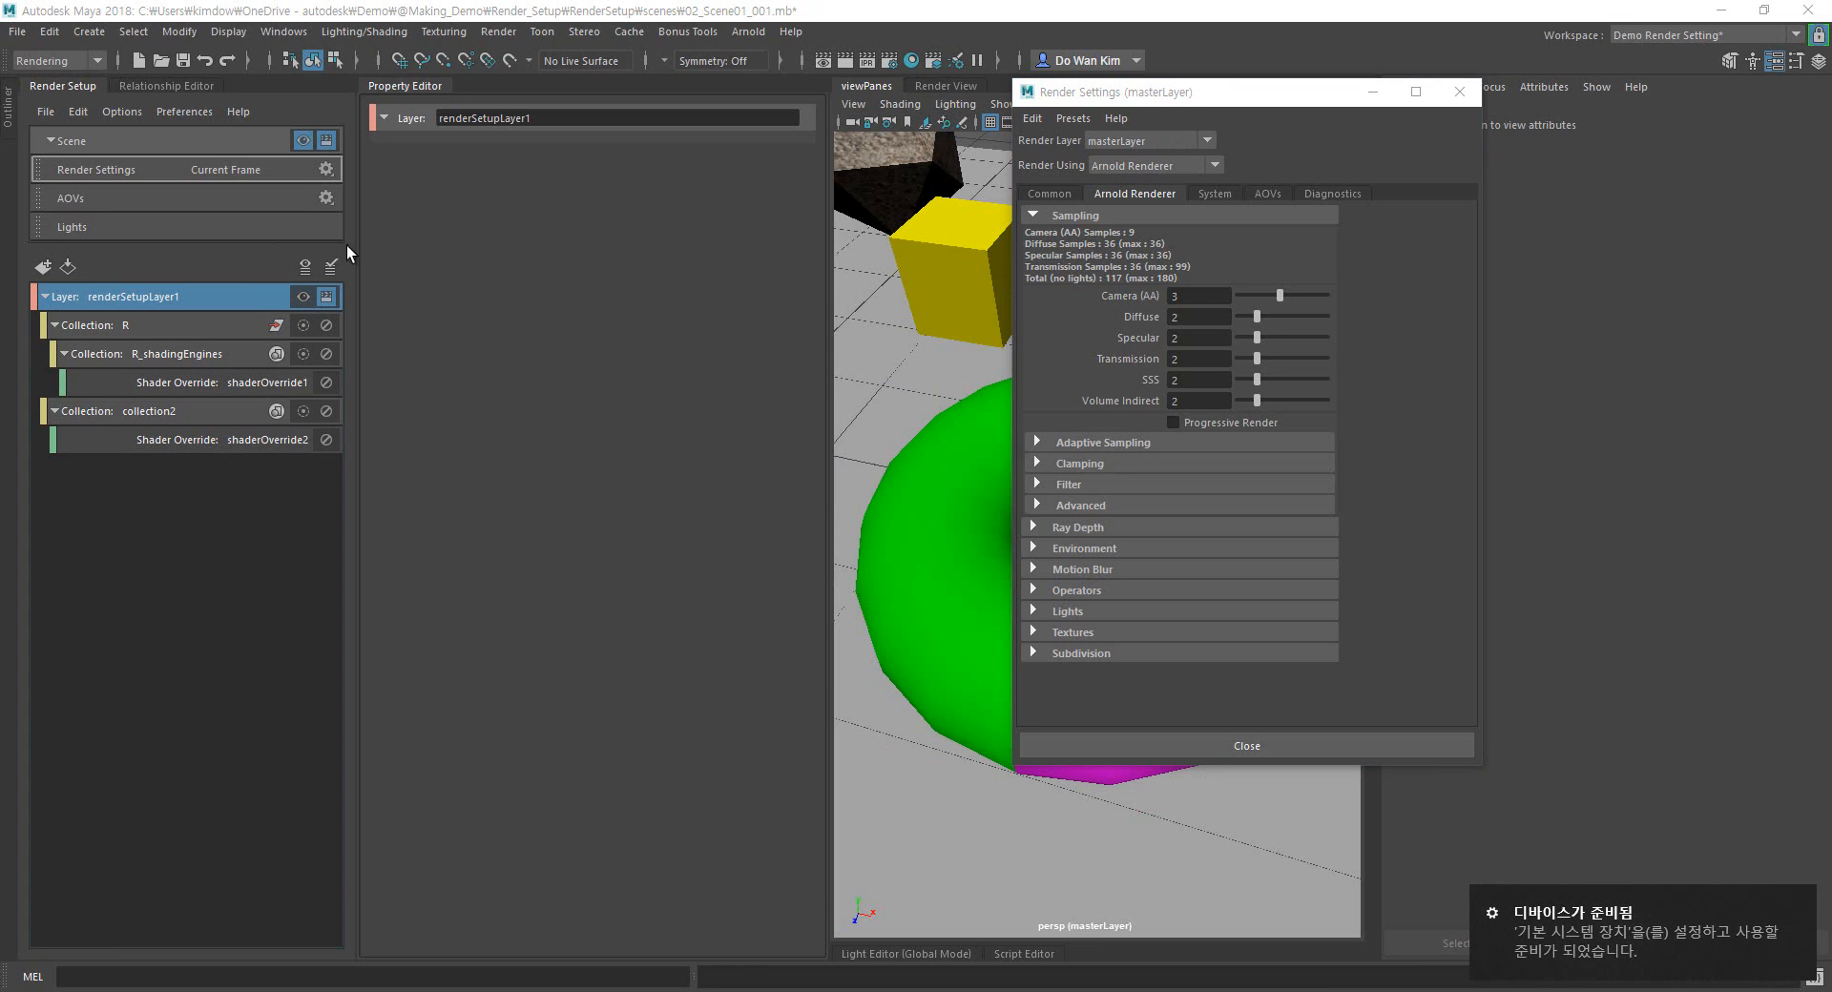
{"action": "right_click", "coordinate": [1117, 298]}
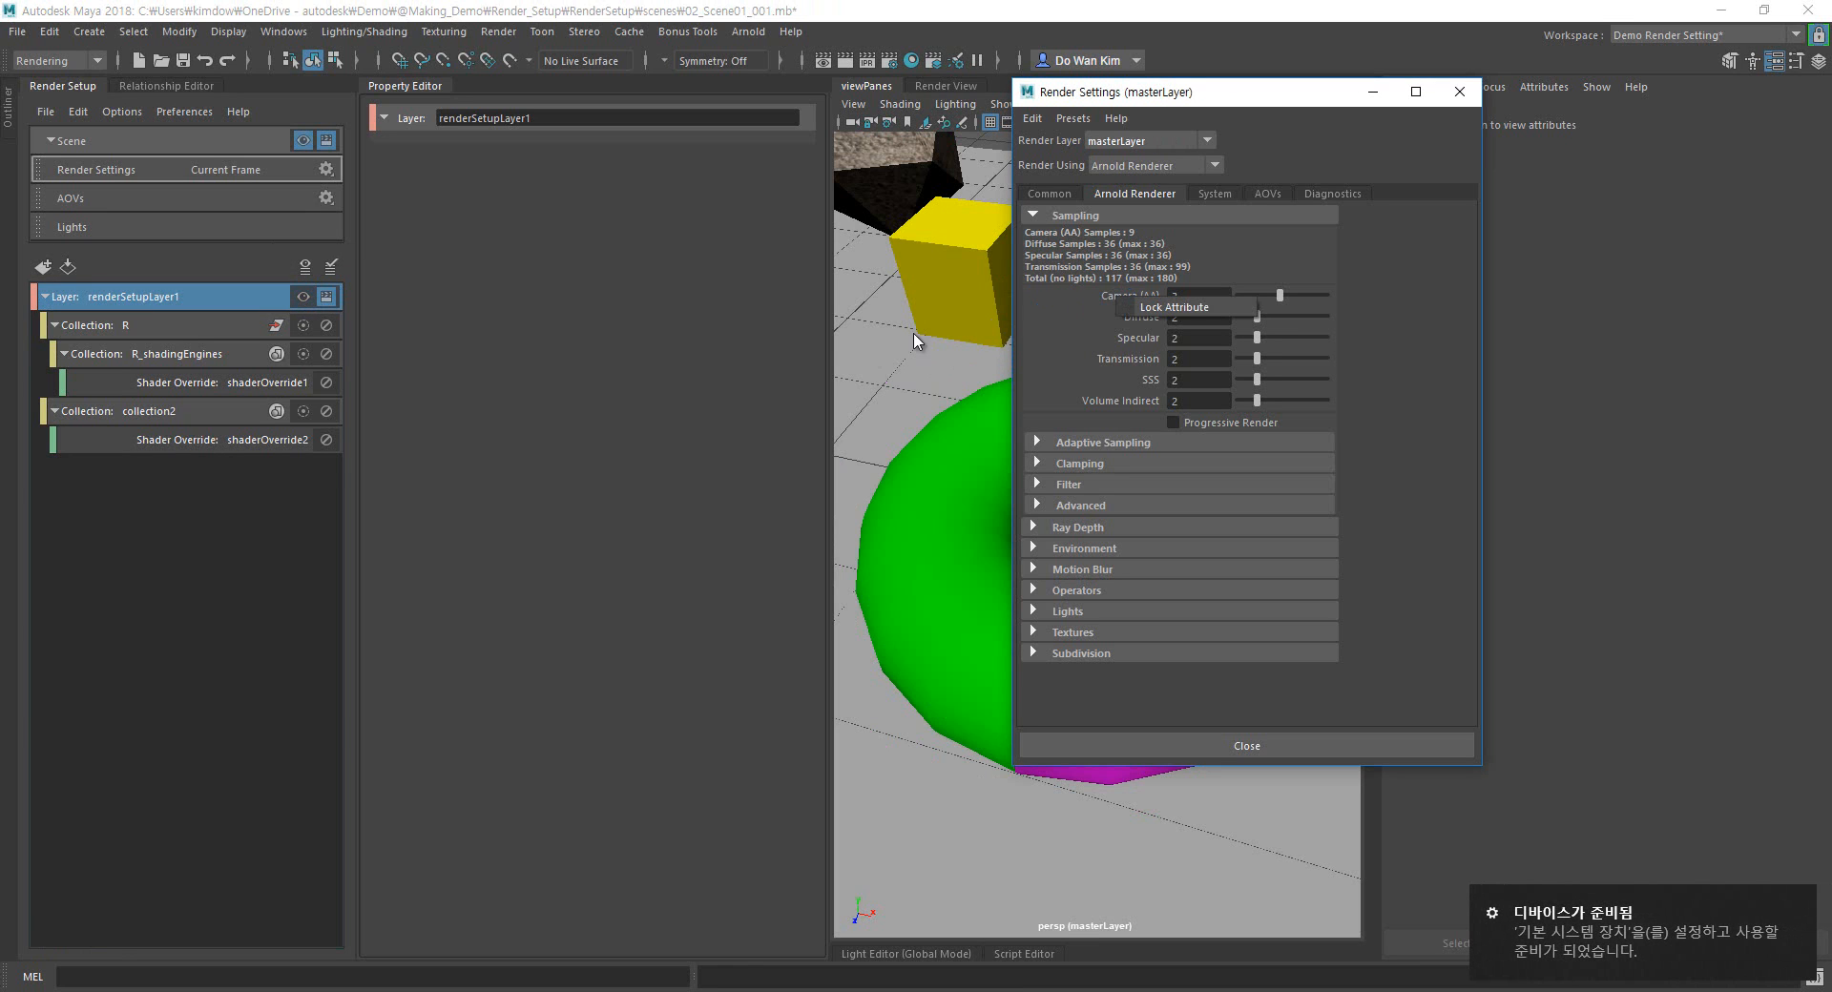
{"action": "left_click", "coordinate": [305, 326]}
Make renderSetupLayer1 visible again and create an absolute override for Camera (AA) on the visible layer.
{"action": "left_click", "coordinate": [302, 298]}
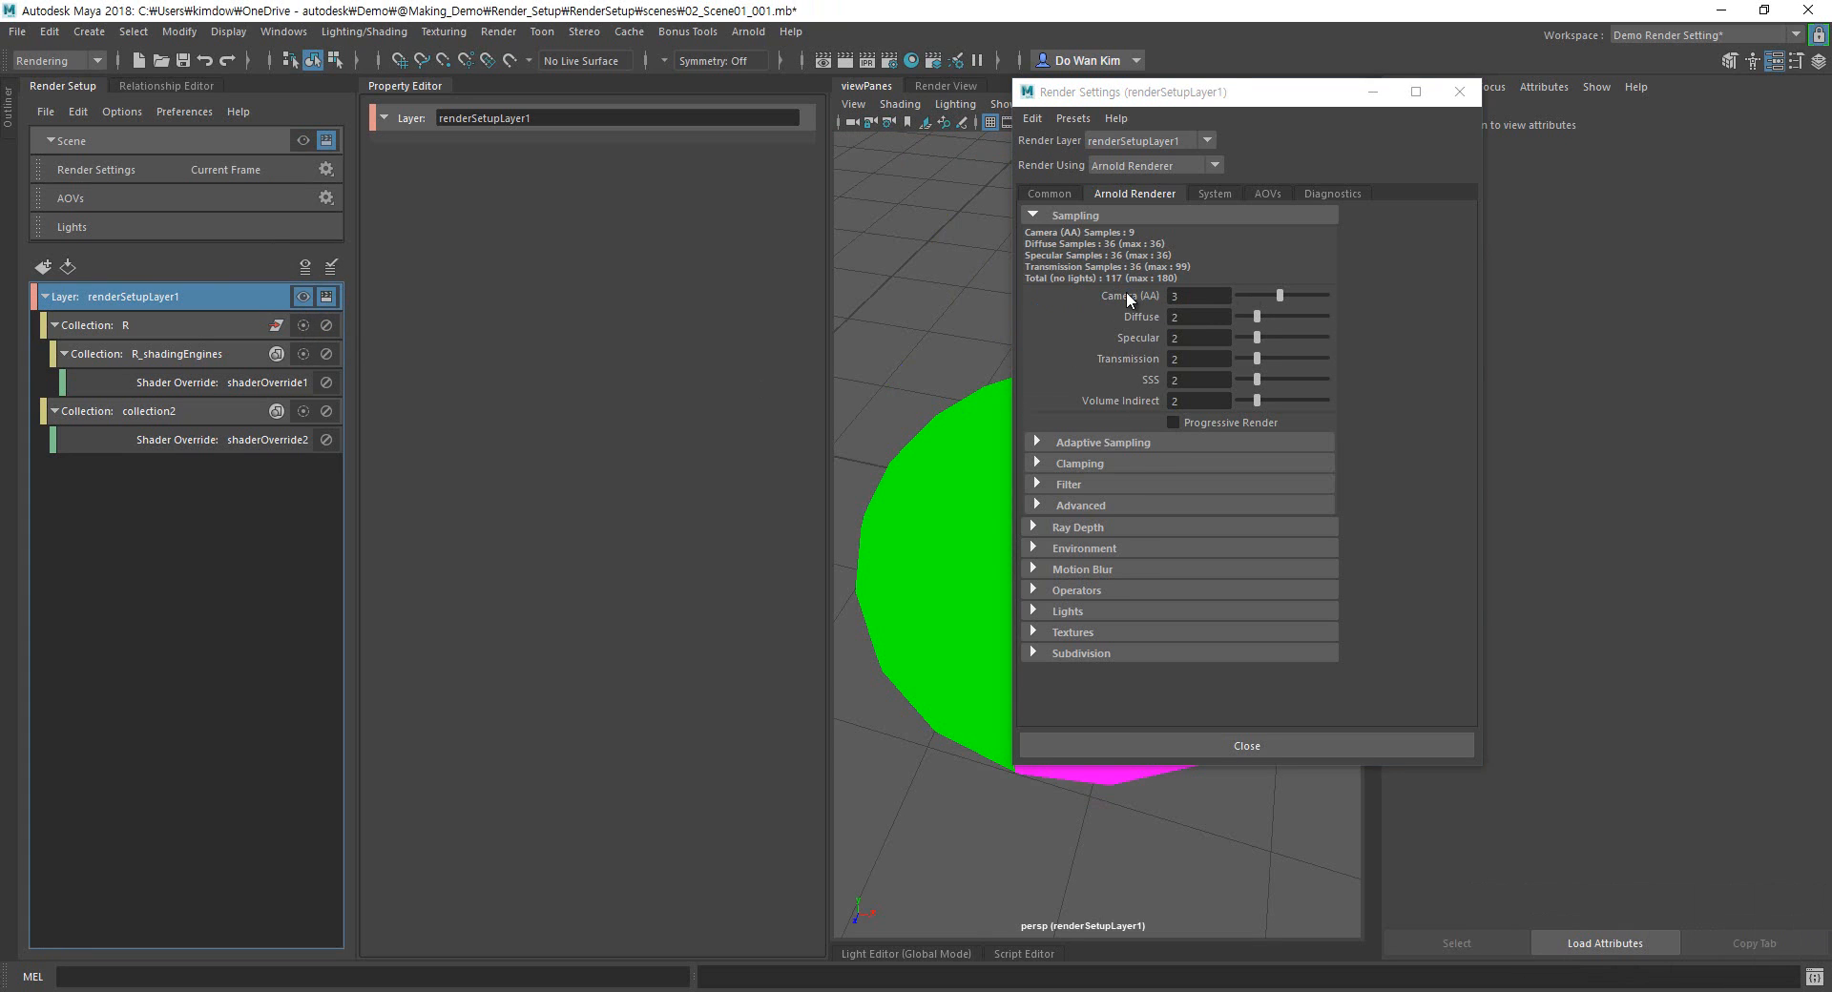
{"action": "right_click", "coordinate": [1129, 298]}
{"action": "left_click", "coordinate": [1164, 323]}
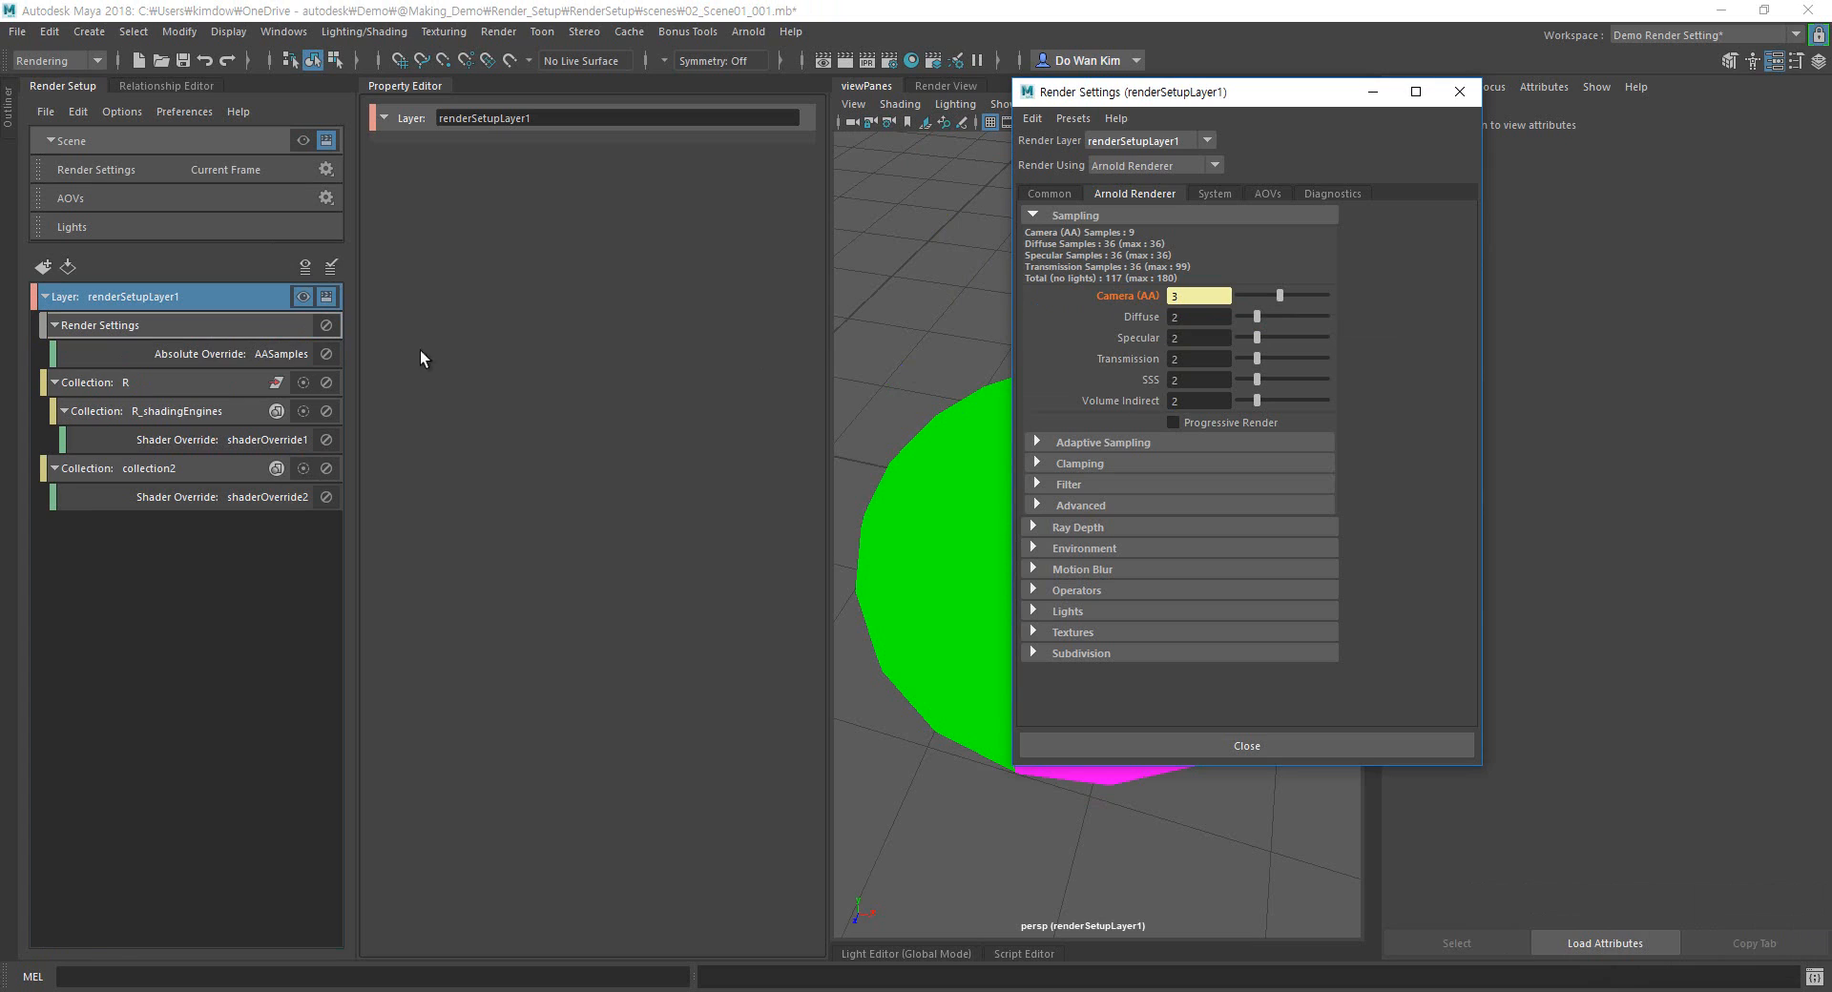
Collapse the R and collection2 collections in renderSetupLayer1 and close Render Settings.
{"action": "left_click", "coordinate": [54, 382]}
{"action": "left_click", "coordinate": [54, 410]}
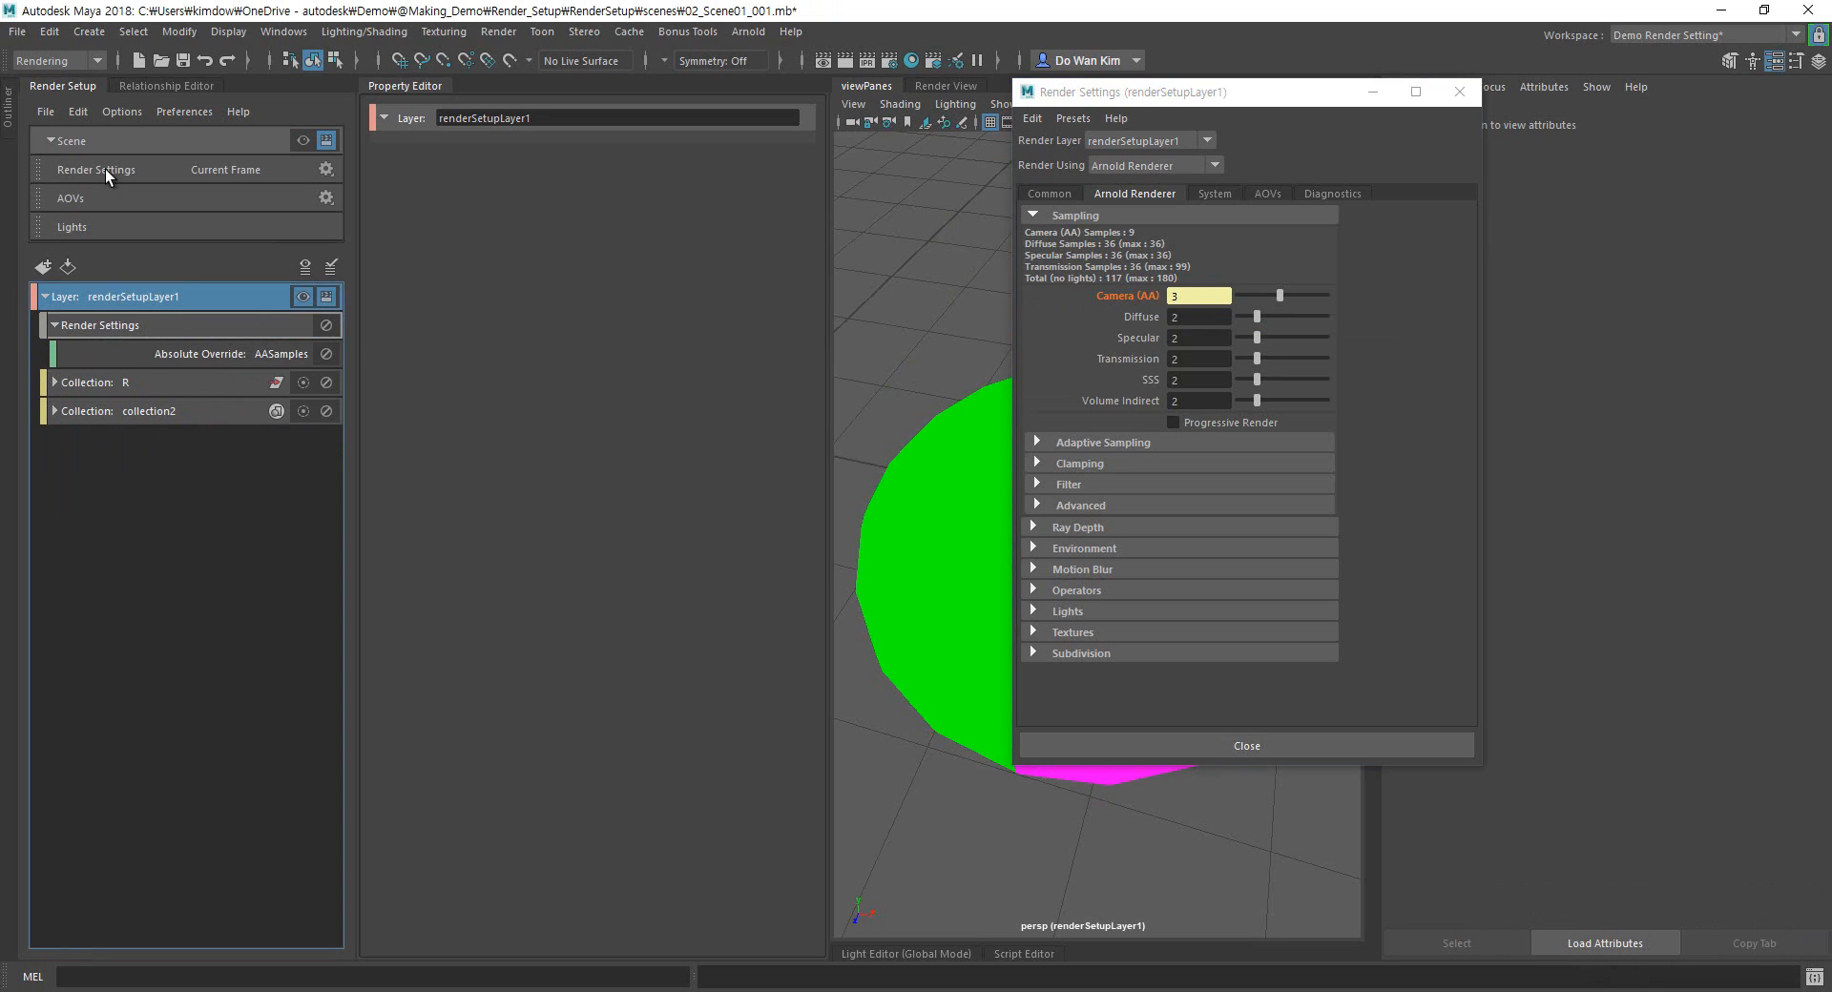
{"action": "left_click", "coordinate": [1459, 92]}
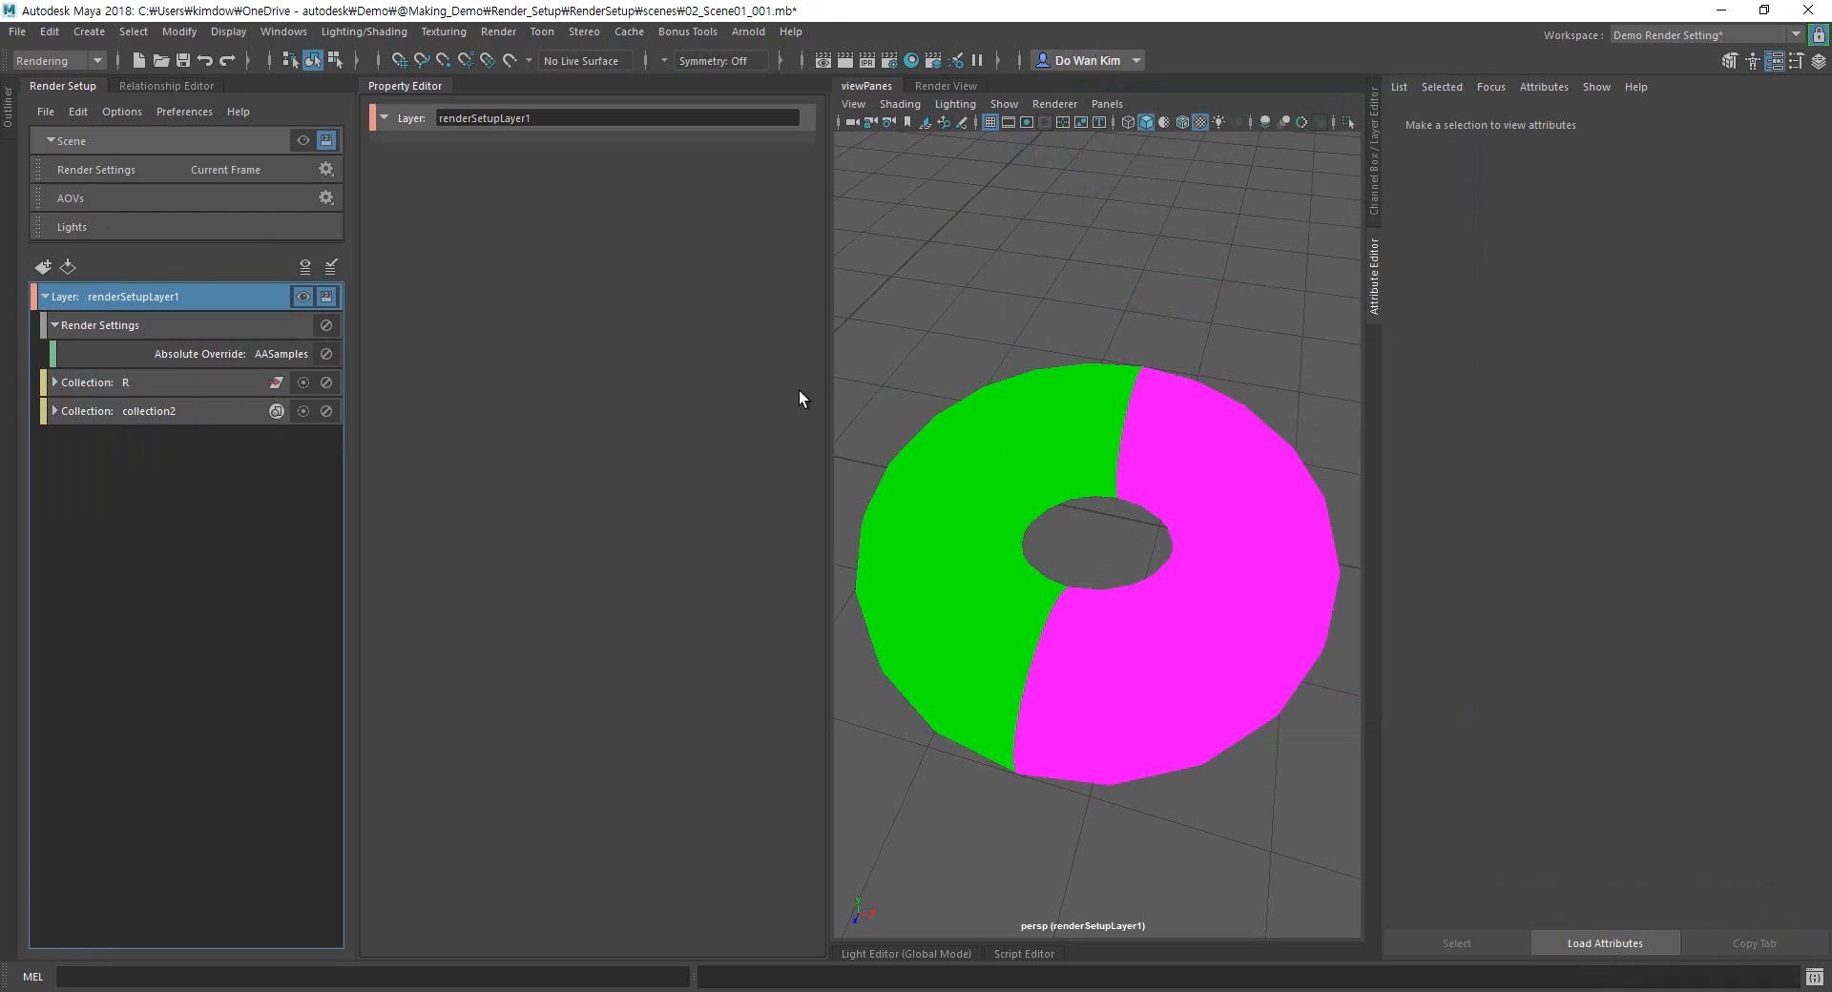
Collapse Render Settings in renderSetupLayer1, add the scene's AOVs to that layer, and select the new AOVs entry.
{"action": "left_click", "coordinate": [56, 327]}
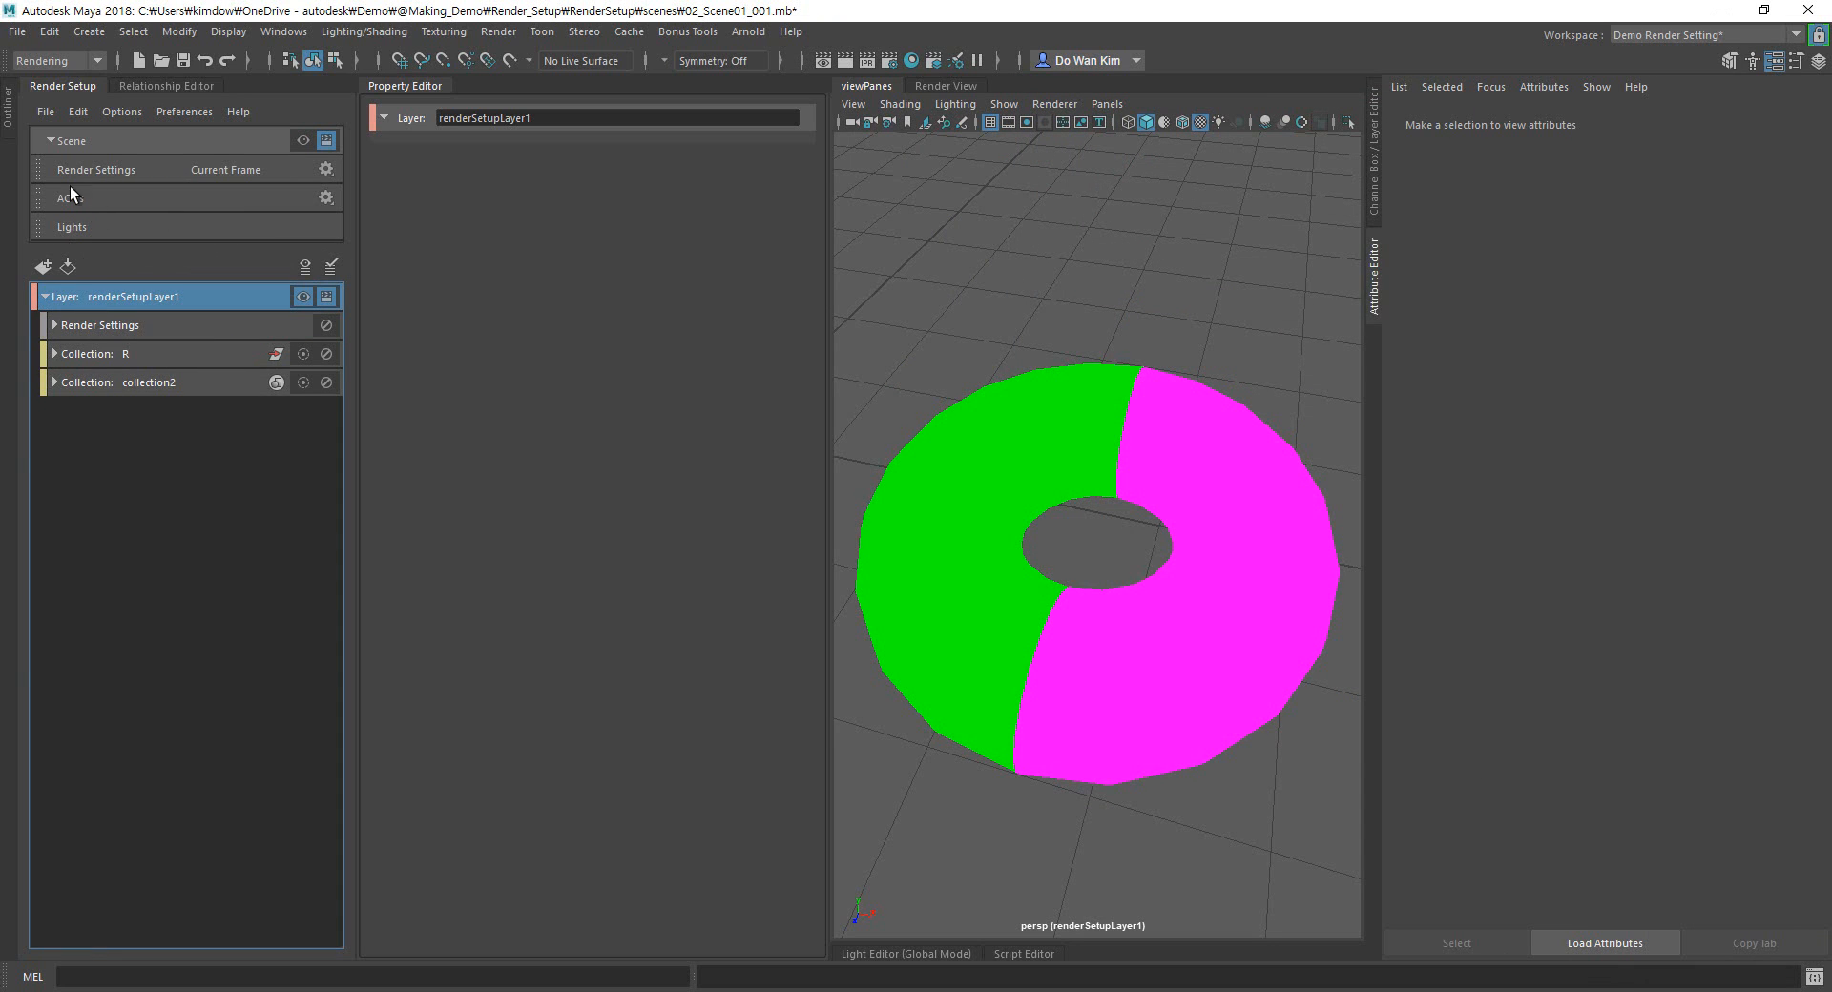
{"action": "left_click", "coordinate": [121, 198]}
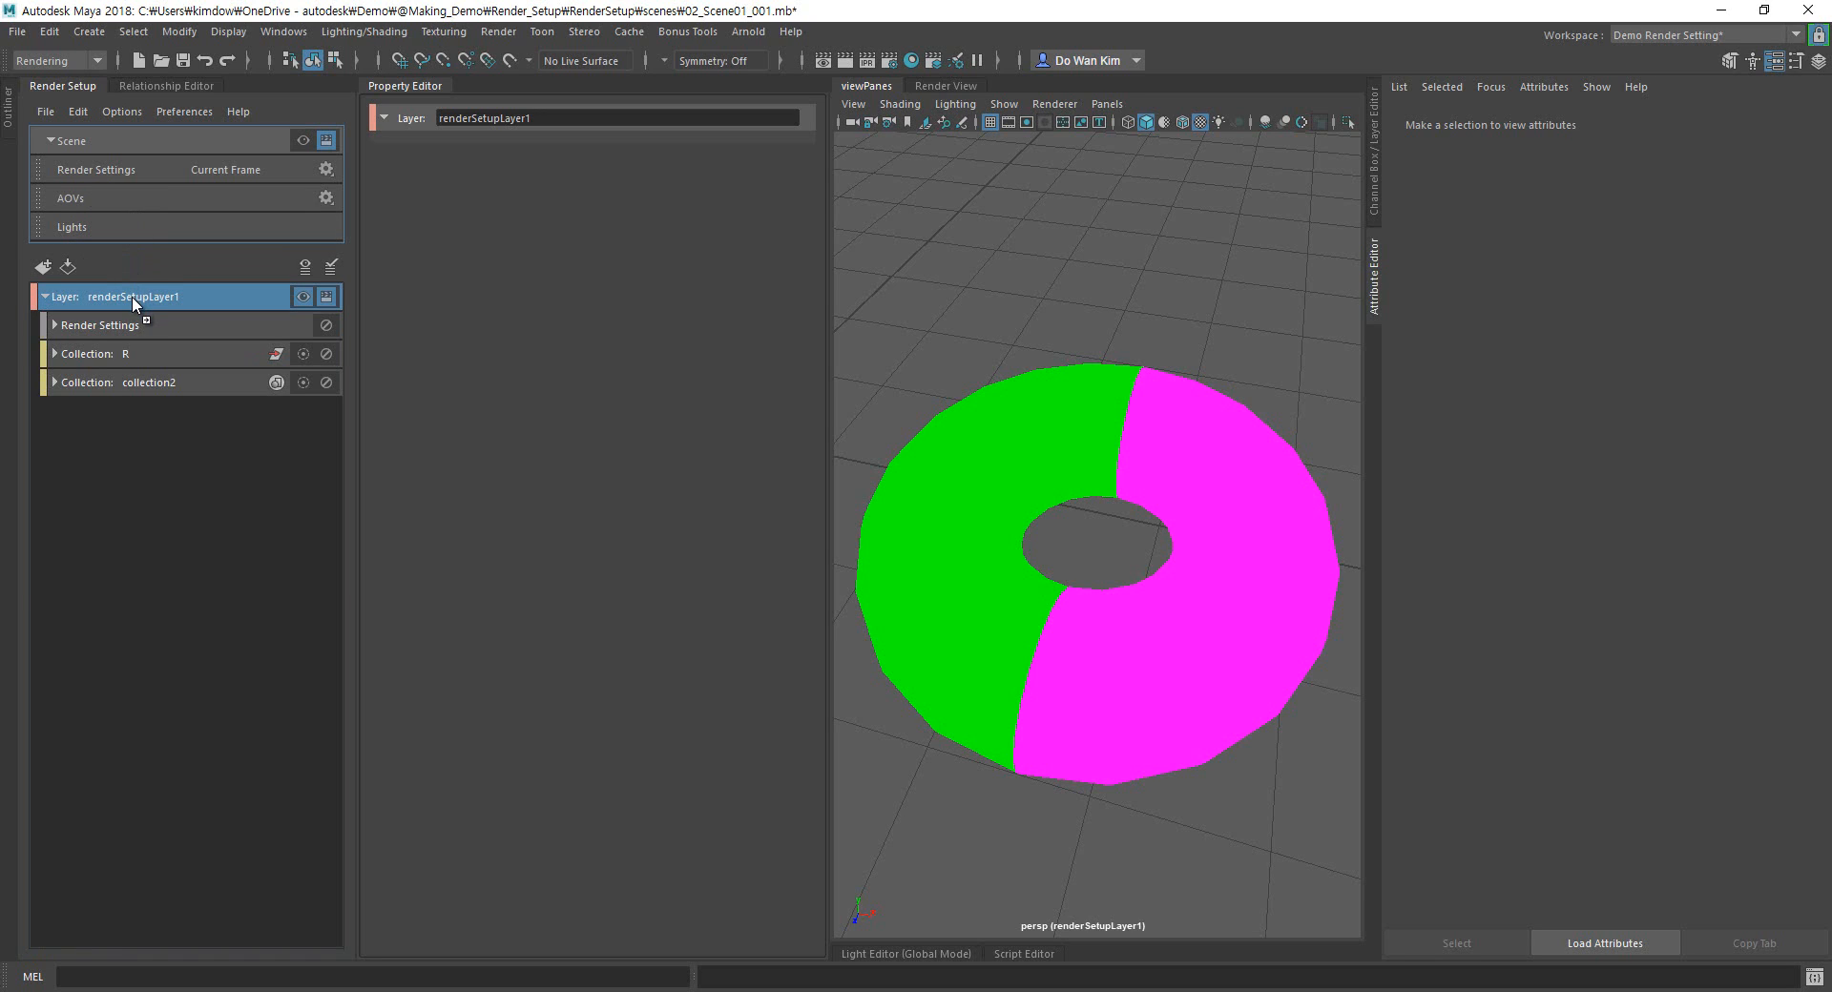
{"action": "left_click_drag", "start_coordinate": [131, 295], "coordinate": [130, 295]}
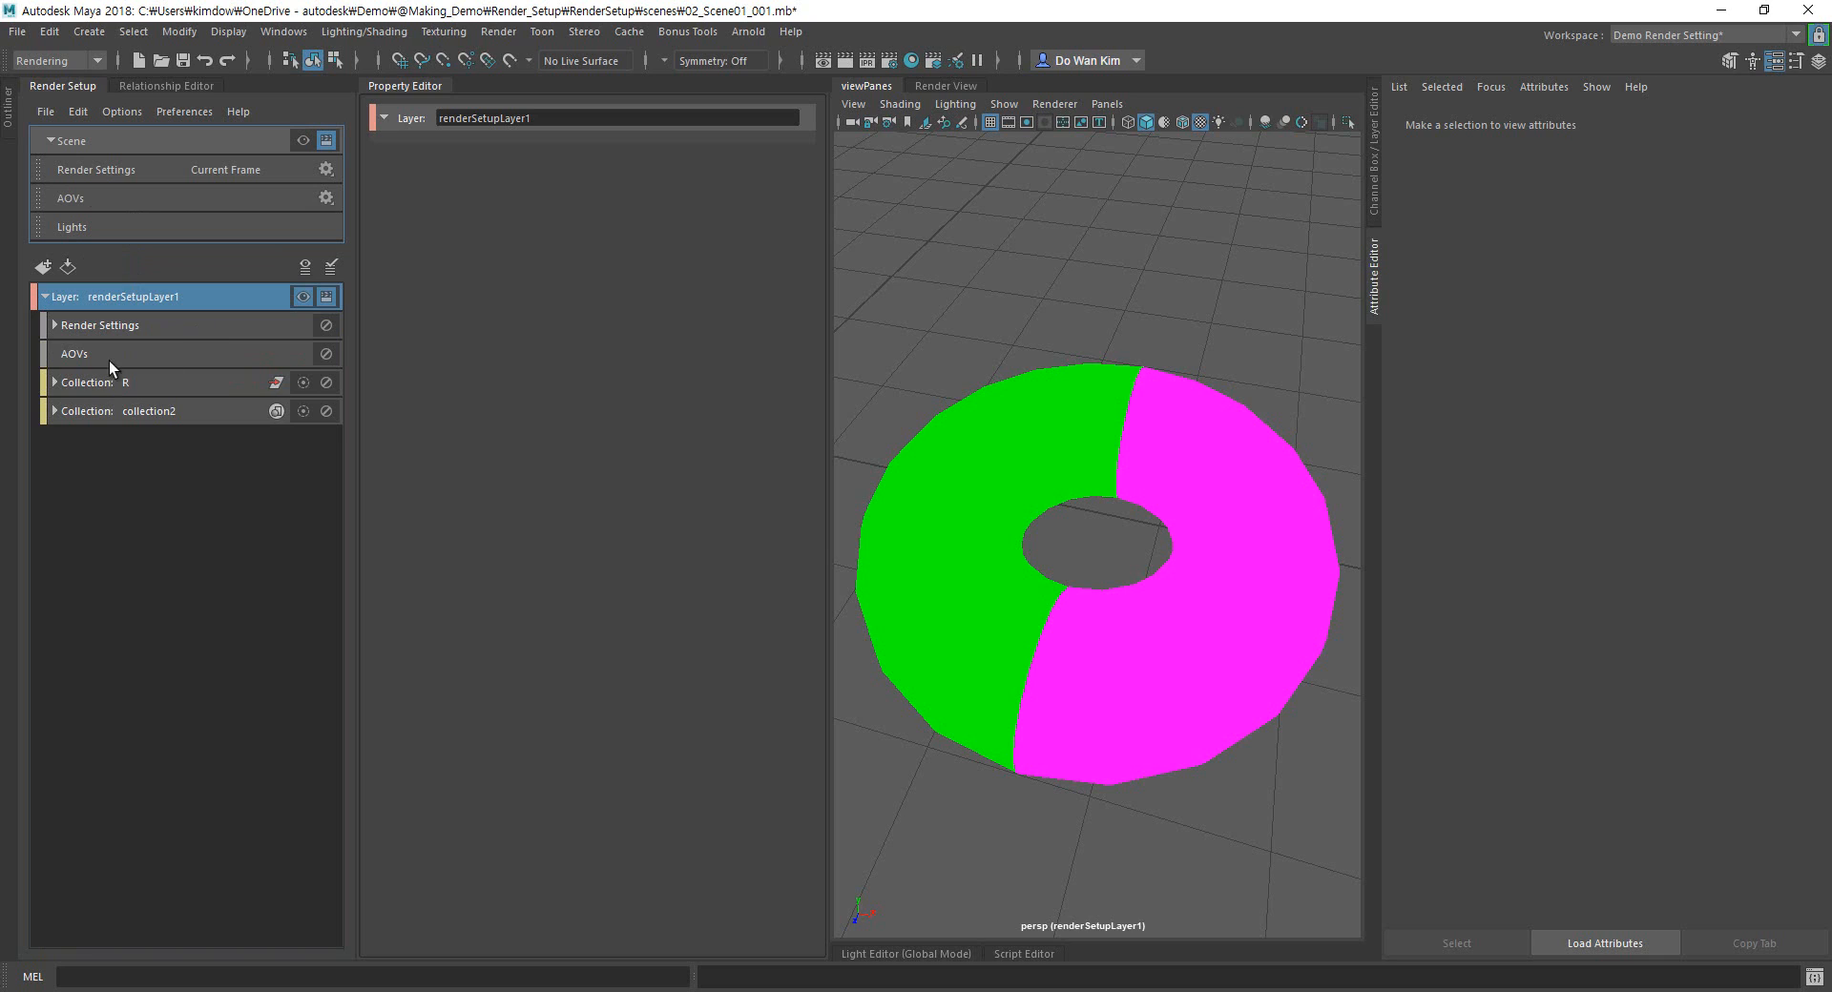
{"action": "left_click", "coordinate": [82, 355]}
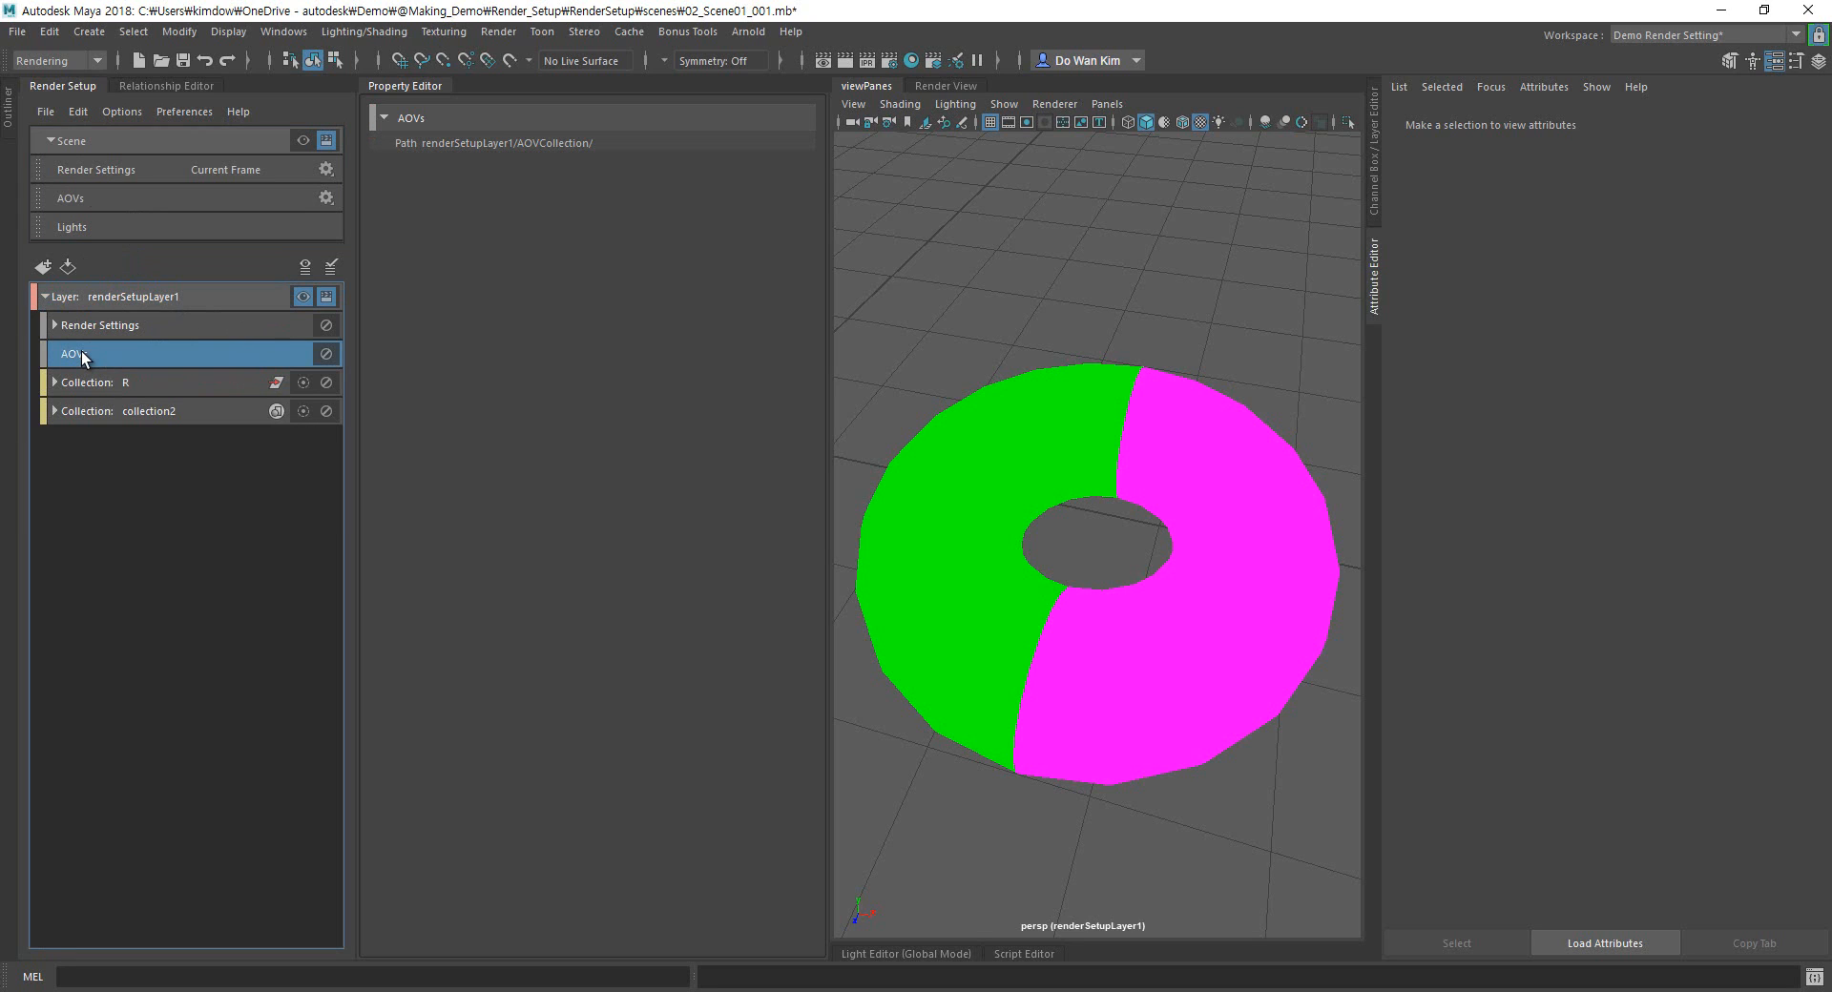
Open renderSetupLayer1's AOV settings and activate the AA_inv_density, ID, N, P, Pref, RGBA and Z AOVs.
{"action": "double_click", "coordinate": [140, 359]}
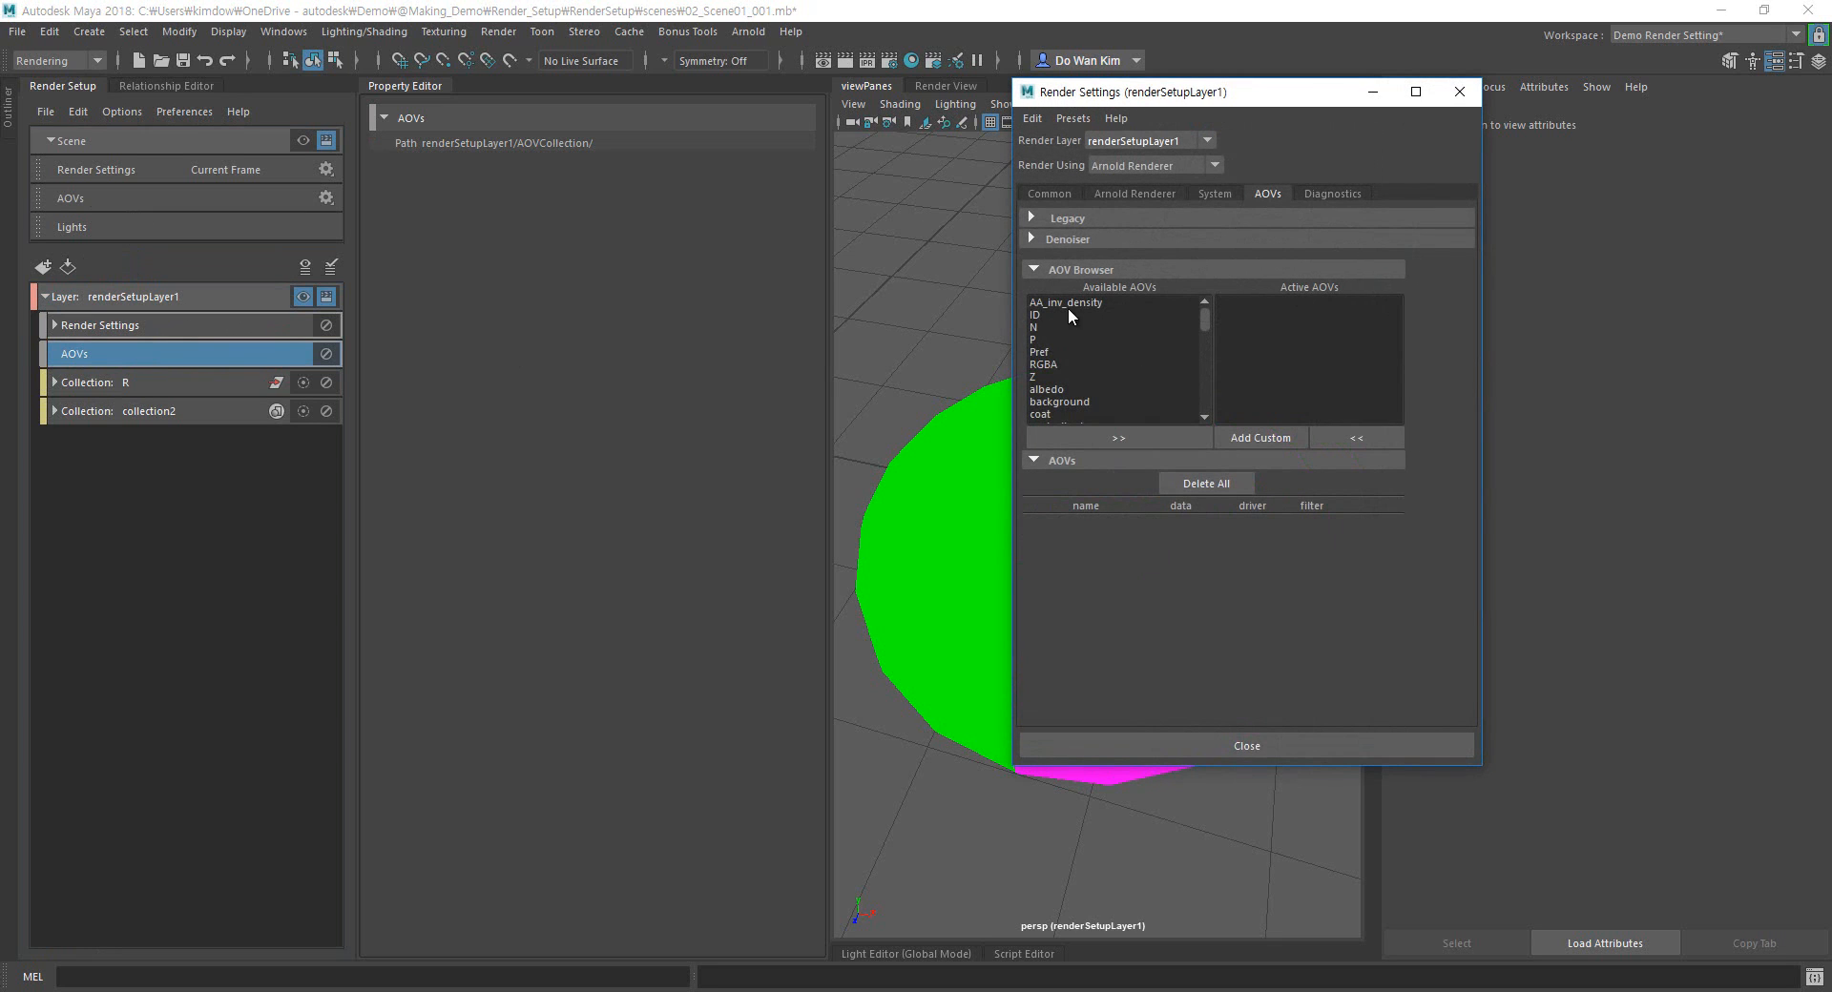
{"action": "left_click_drag", "start_coordinate": [1067, 303], "coordinate": [1078, 377]}
{"action": "left_click", "coordinate": [1183, 435]}
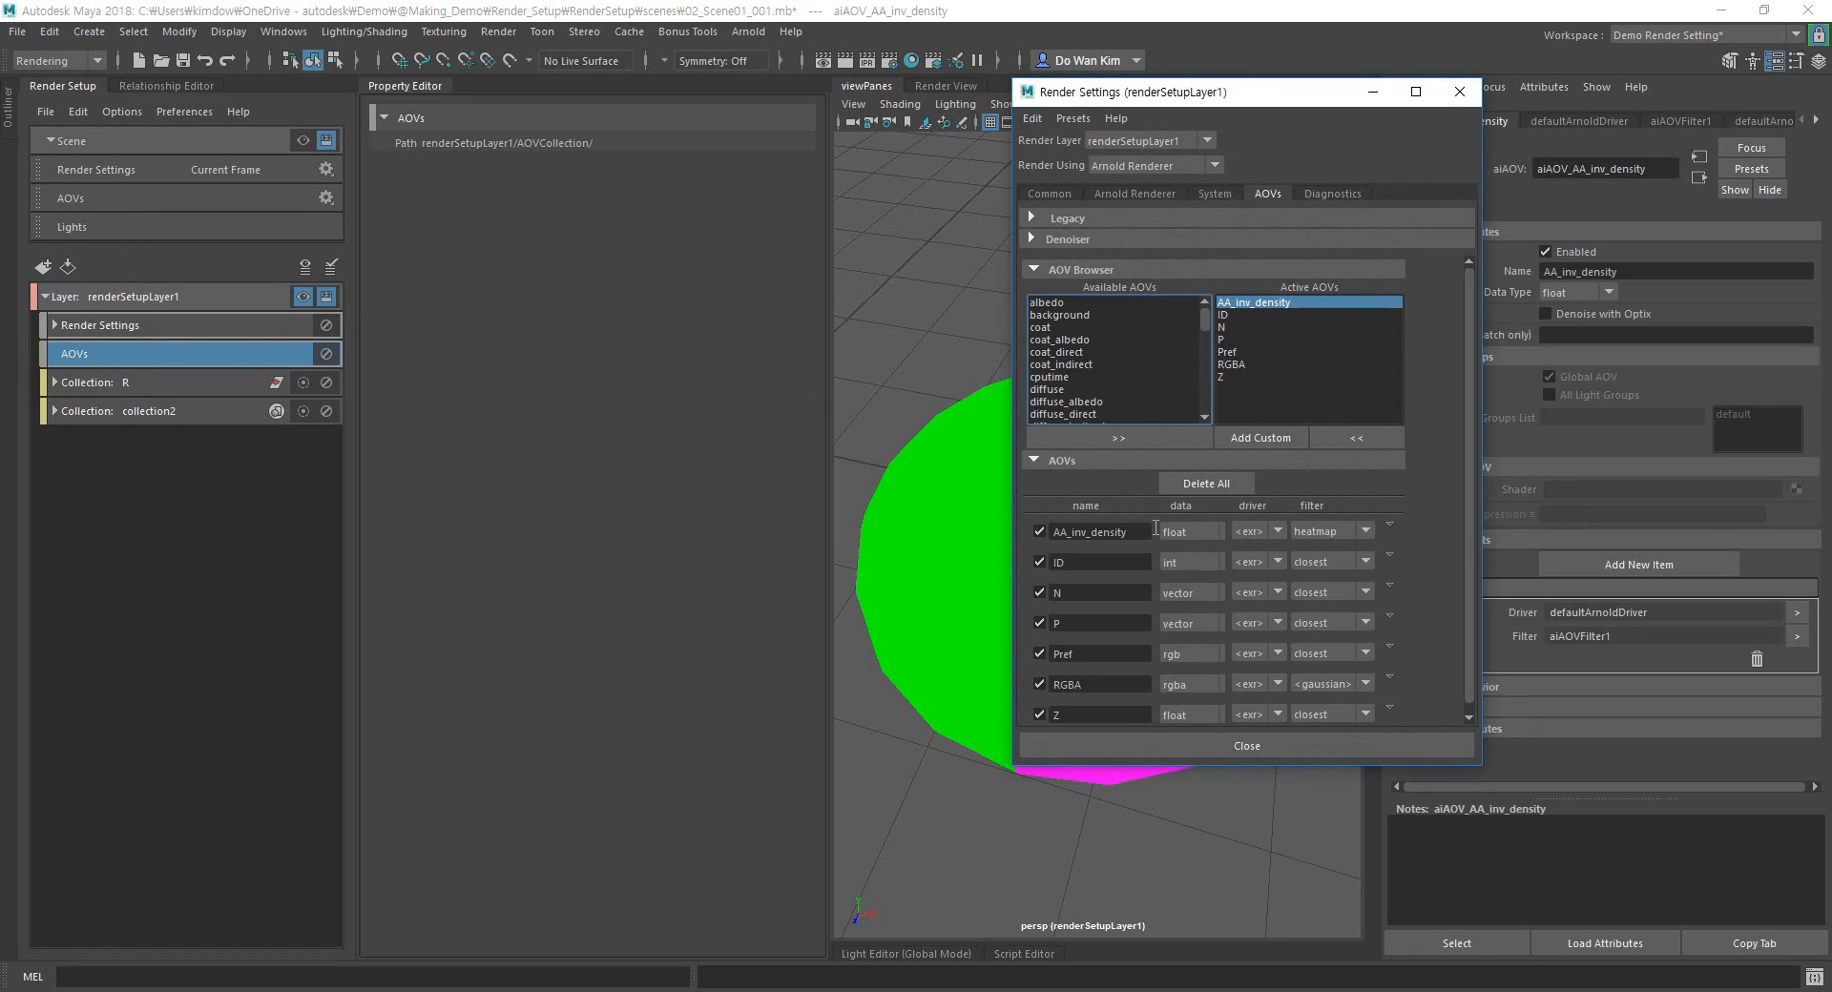
Create absolute overrides on the visible layer for the AA_inv_density and ID AOVs' enabled states and disable both AOVs.
{"action": "right_click", "coordinate": [1040, 530]}
{"action": "left_click", "coordinate": [1129, 620]}
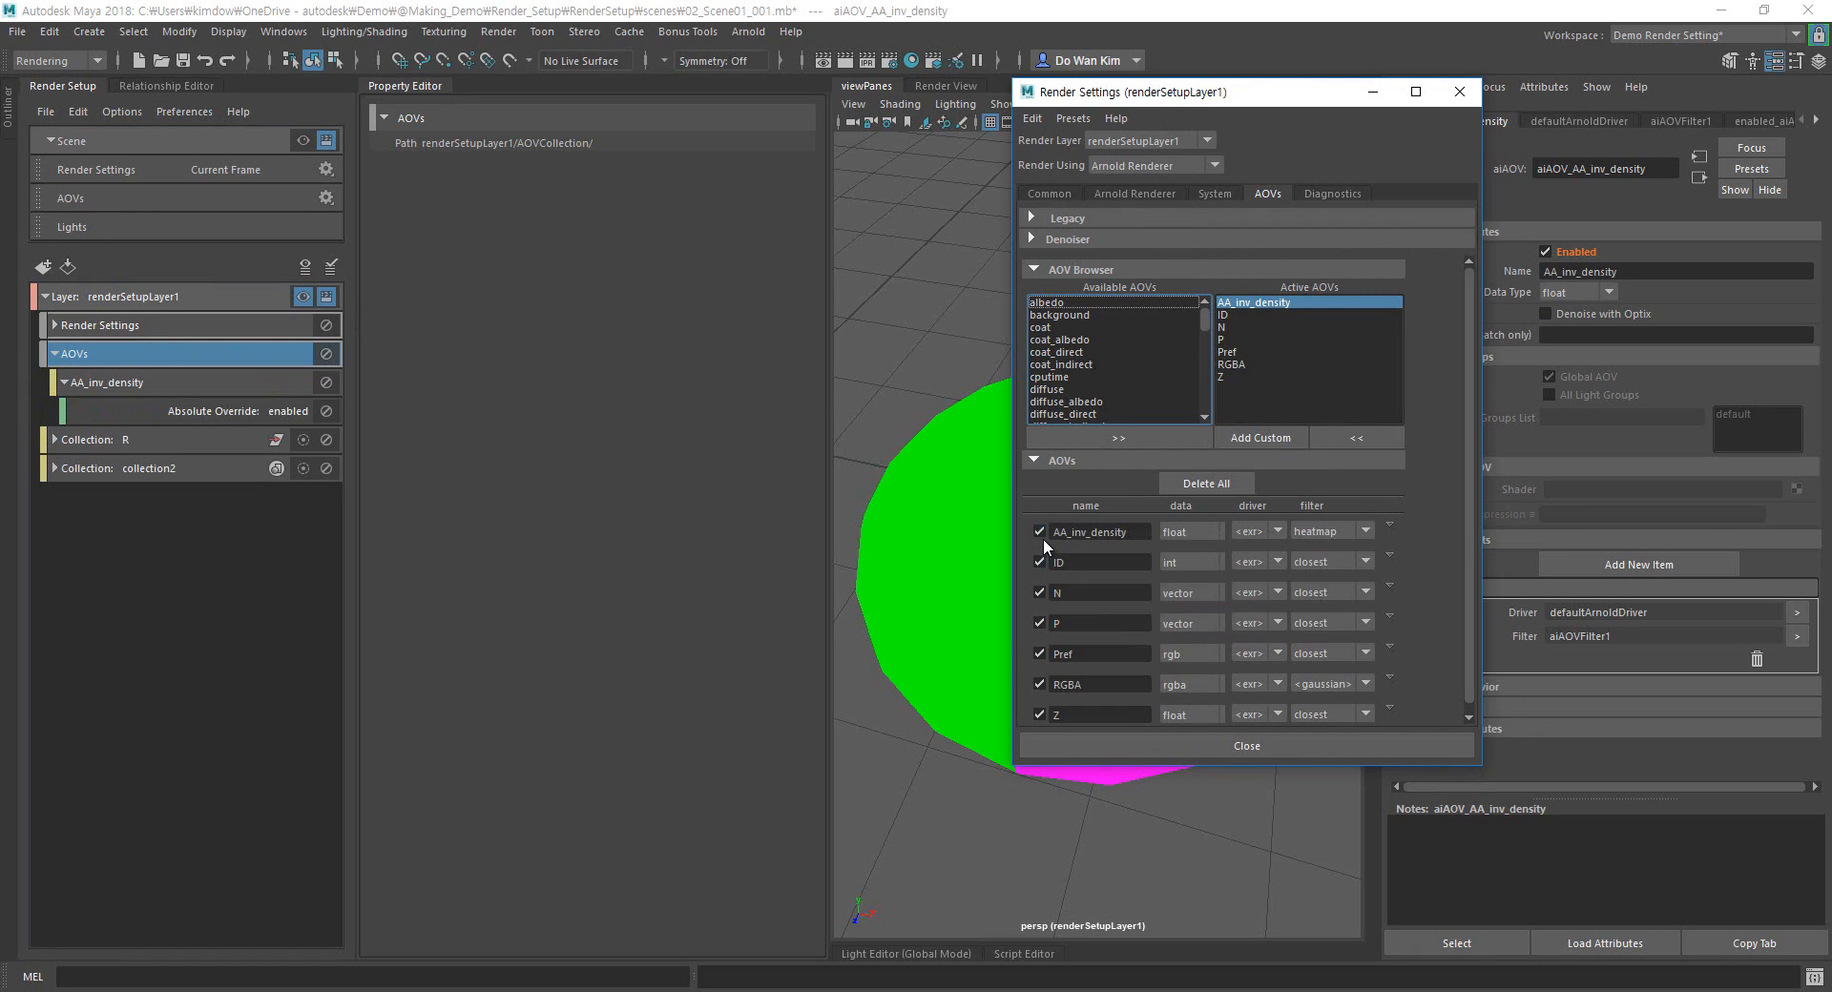
{"action": "left_click", "coordinate": [1038, 531]}
{"action": "right_click", "coordinate": [1038, 563]}
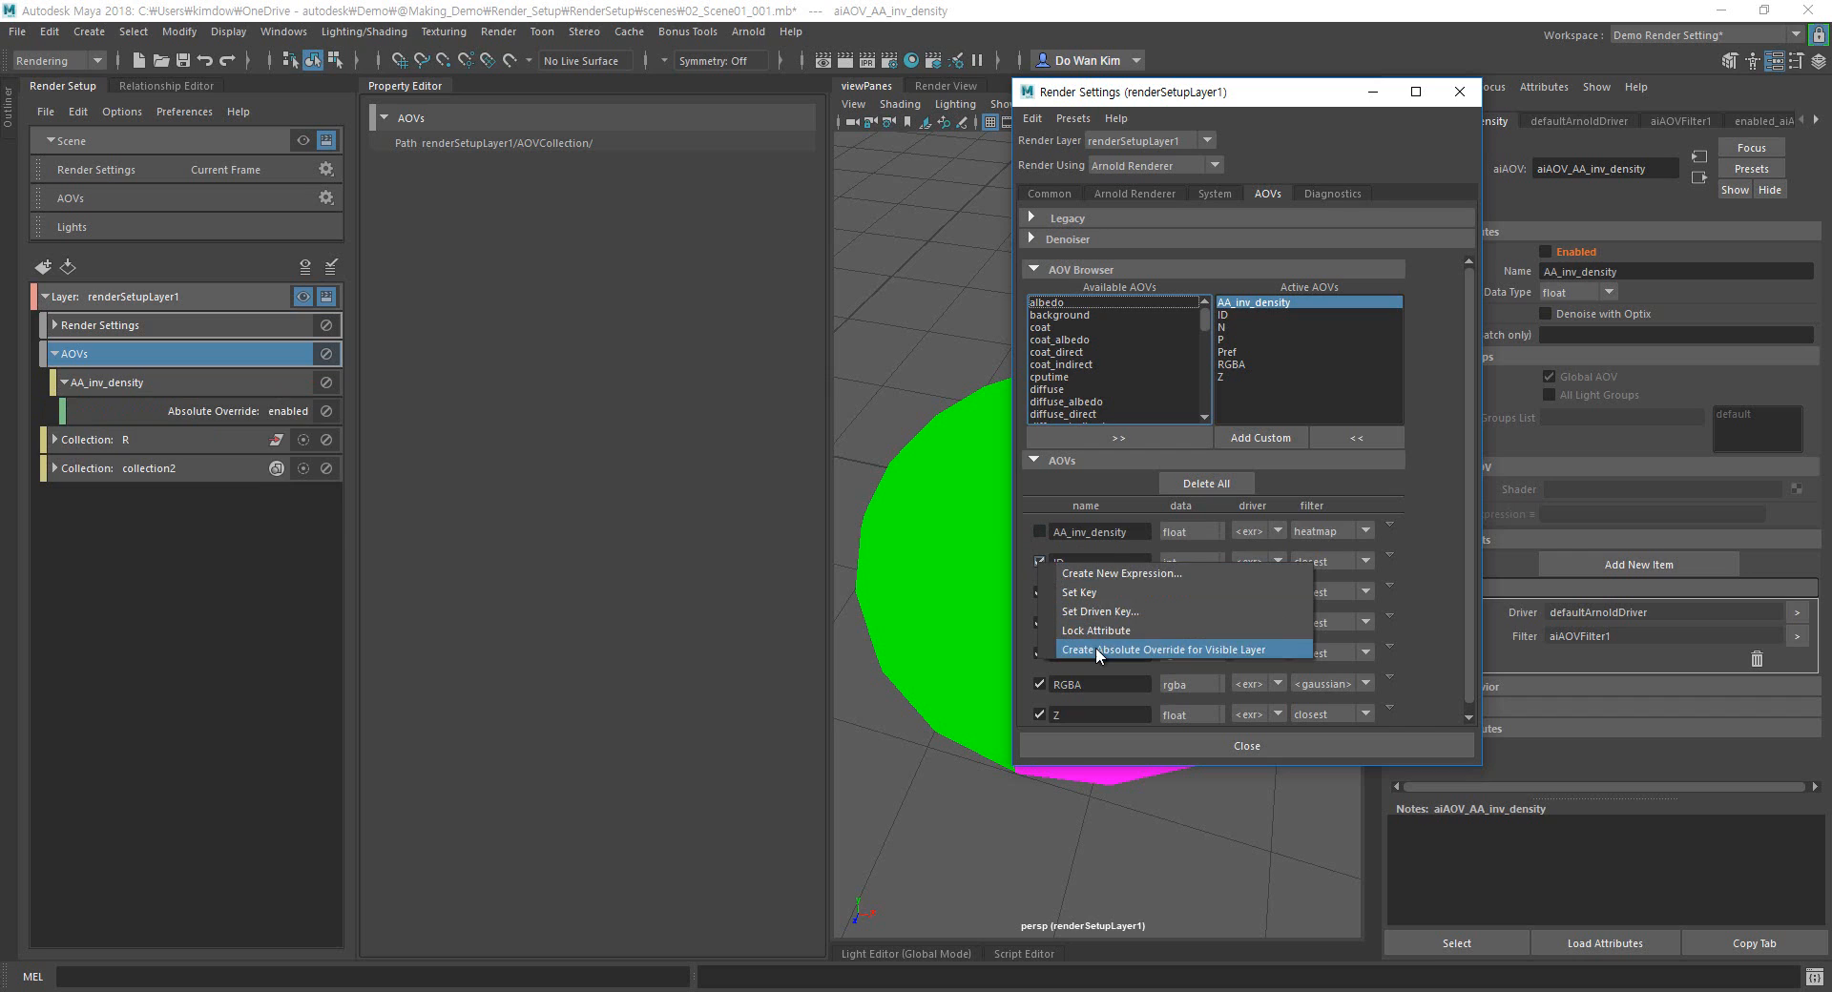
{"action": "left_click", "coordinate": [1098, 648]}
{"action": "left_click", "coordinate": [1038, 563]}
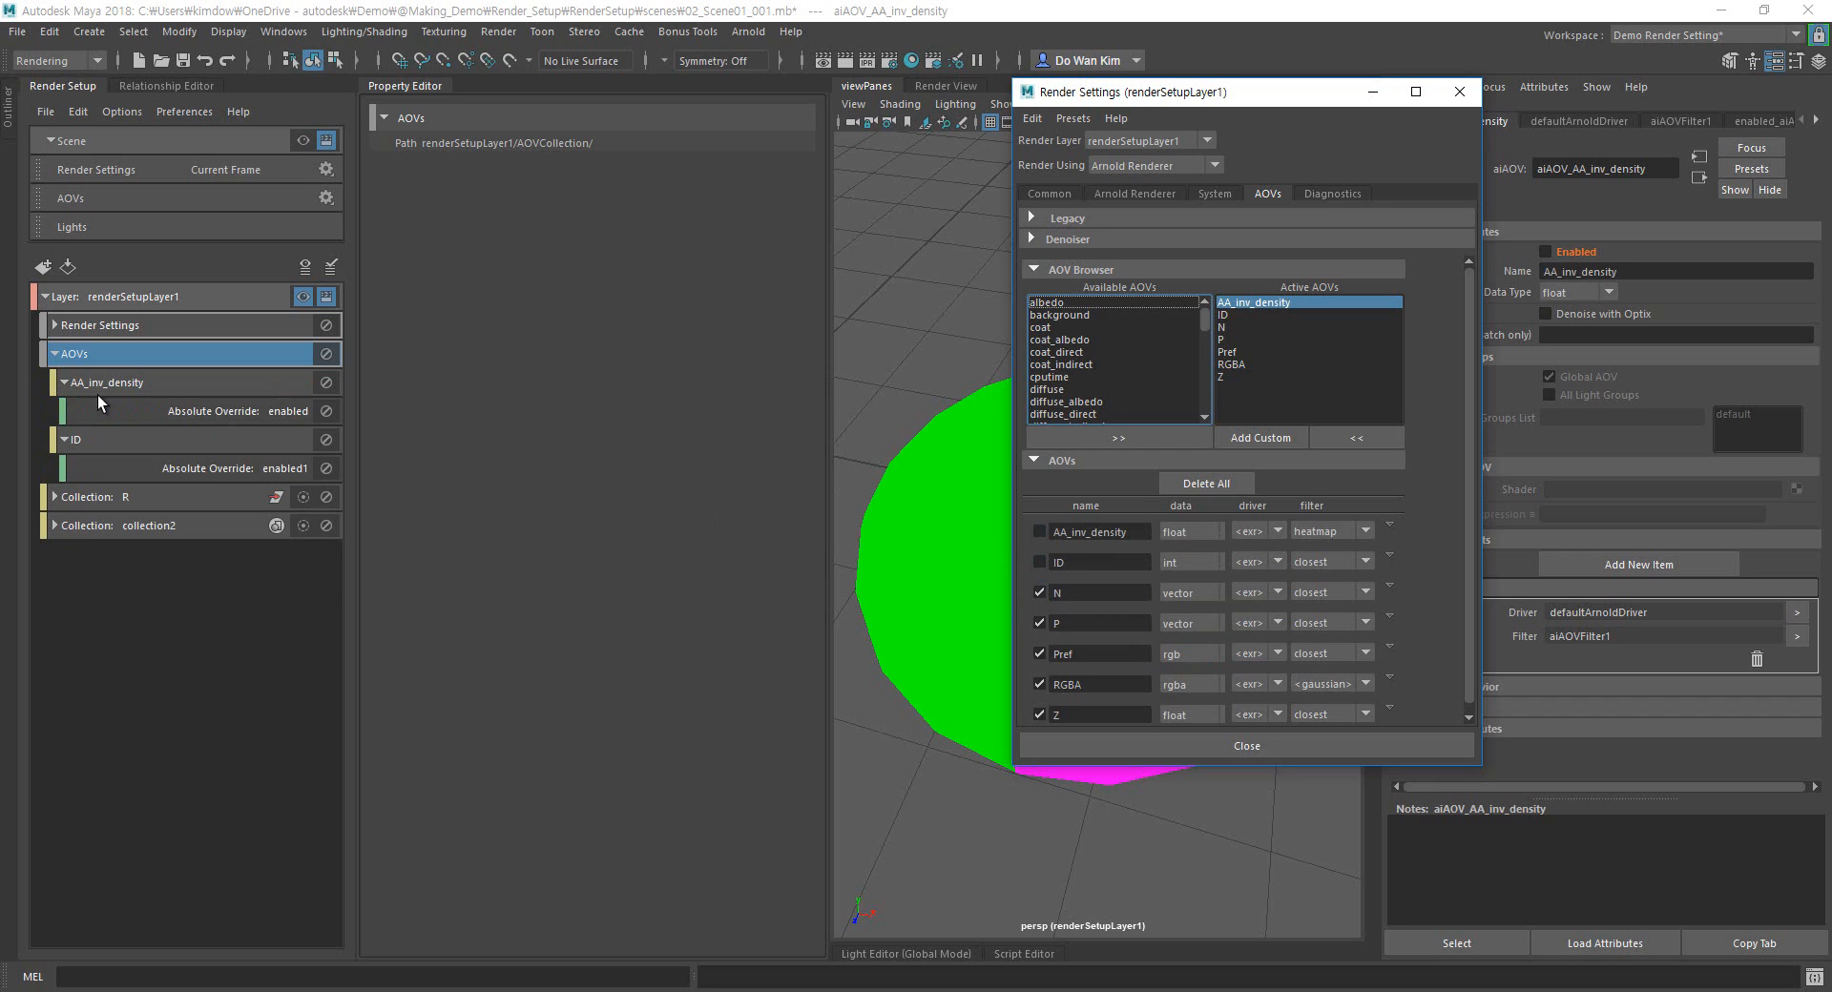
Collapse AA_inv_density and ID, expand the layer's Render Settings, and show the Arnold Renderer sampling options.
{"action": "left_click", "coordinate": [64, 382]}
{"action": "left_click", "coordinate": [64, 409]}
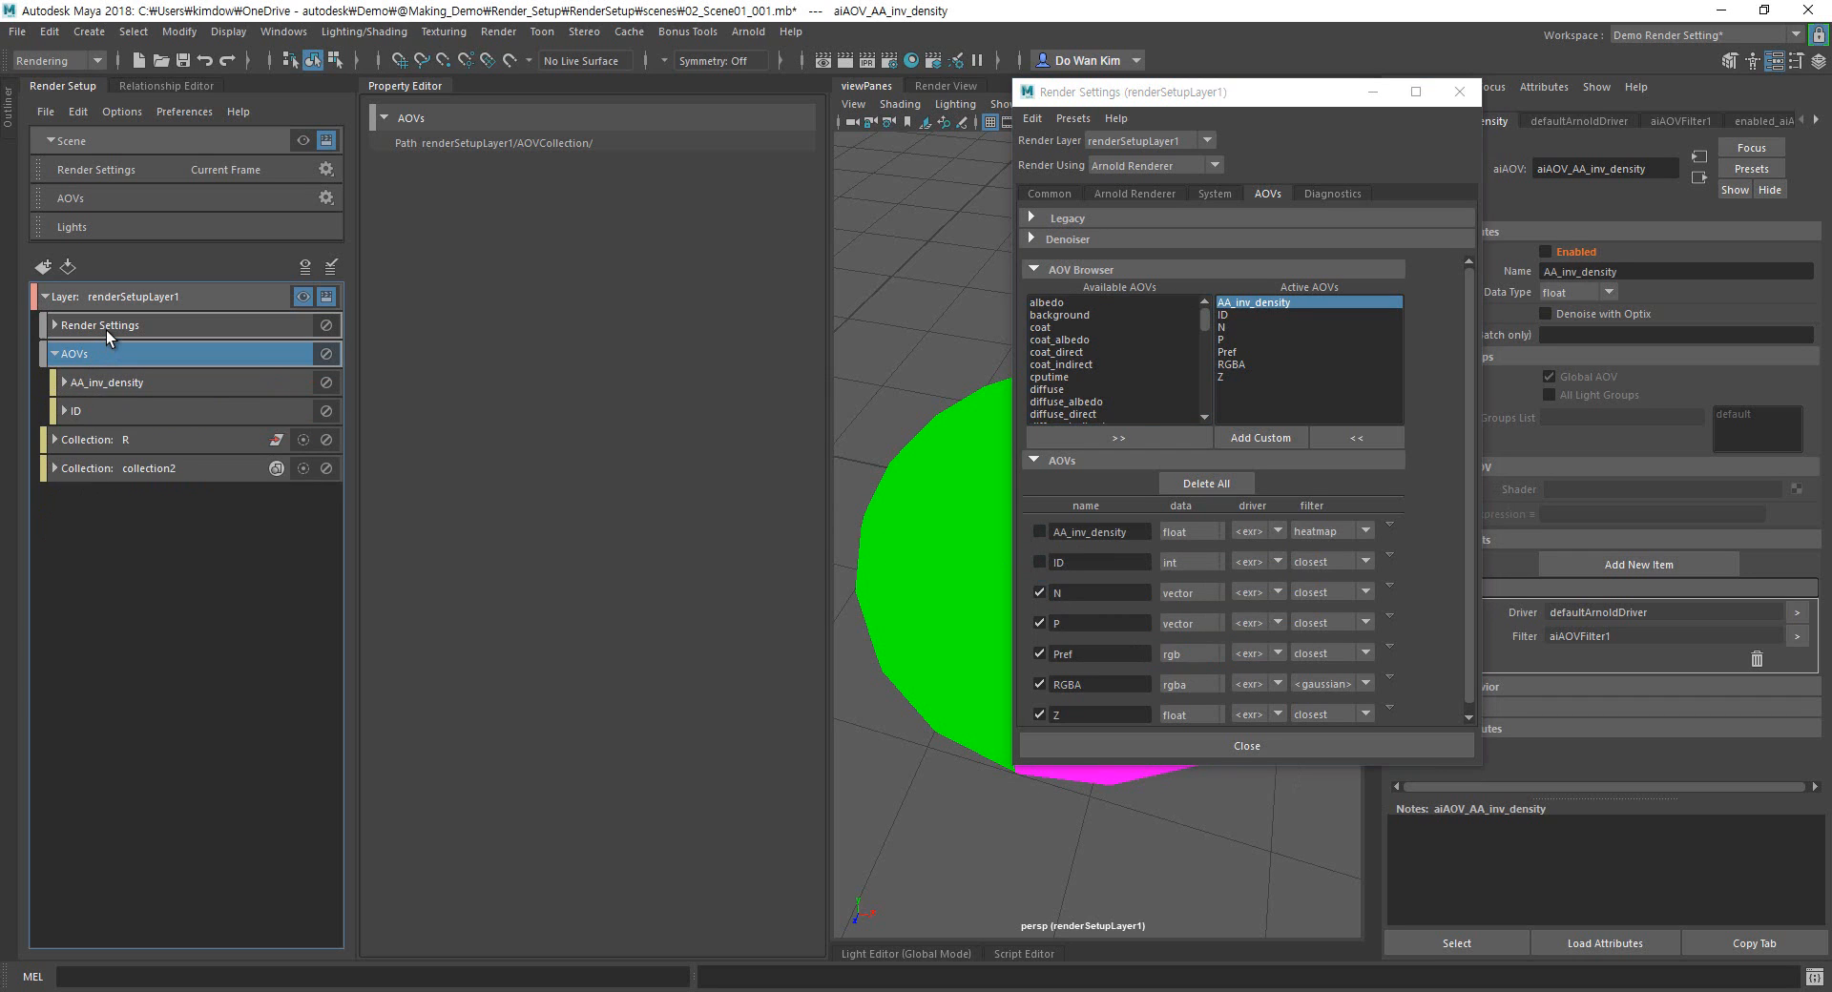
{"action": "left_click", "coordinate": [54, 325]}
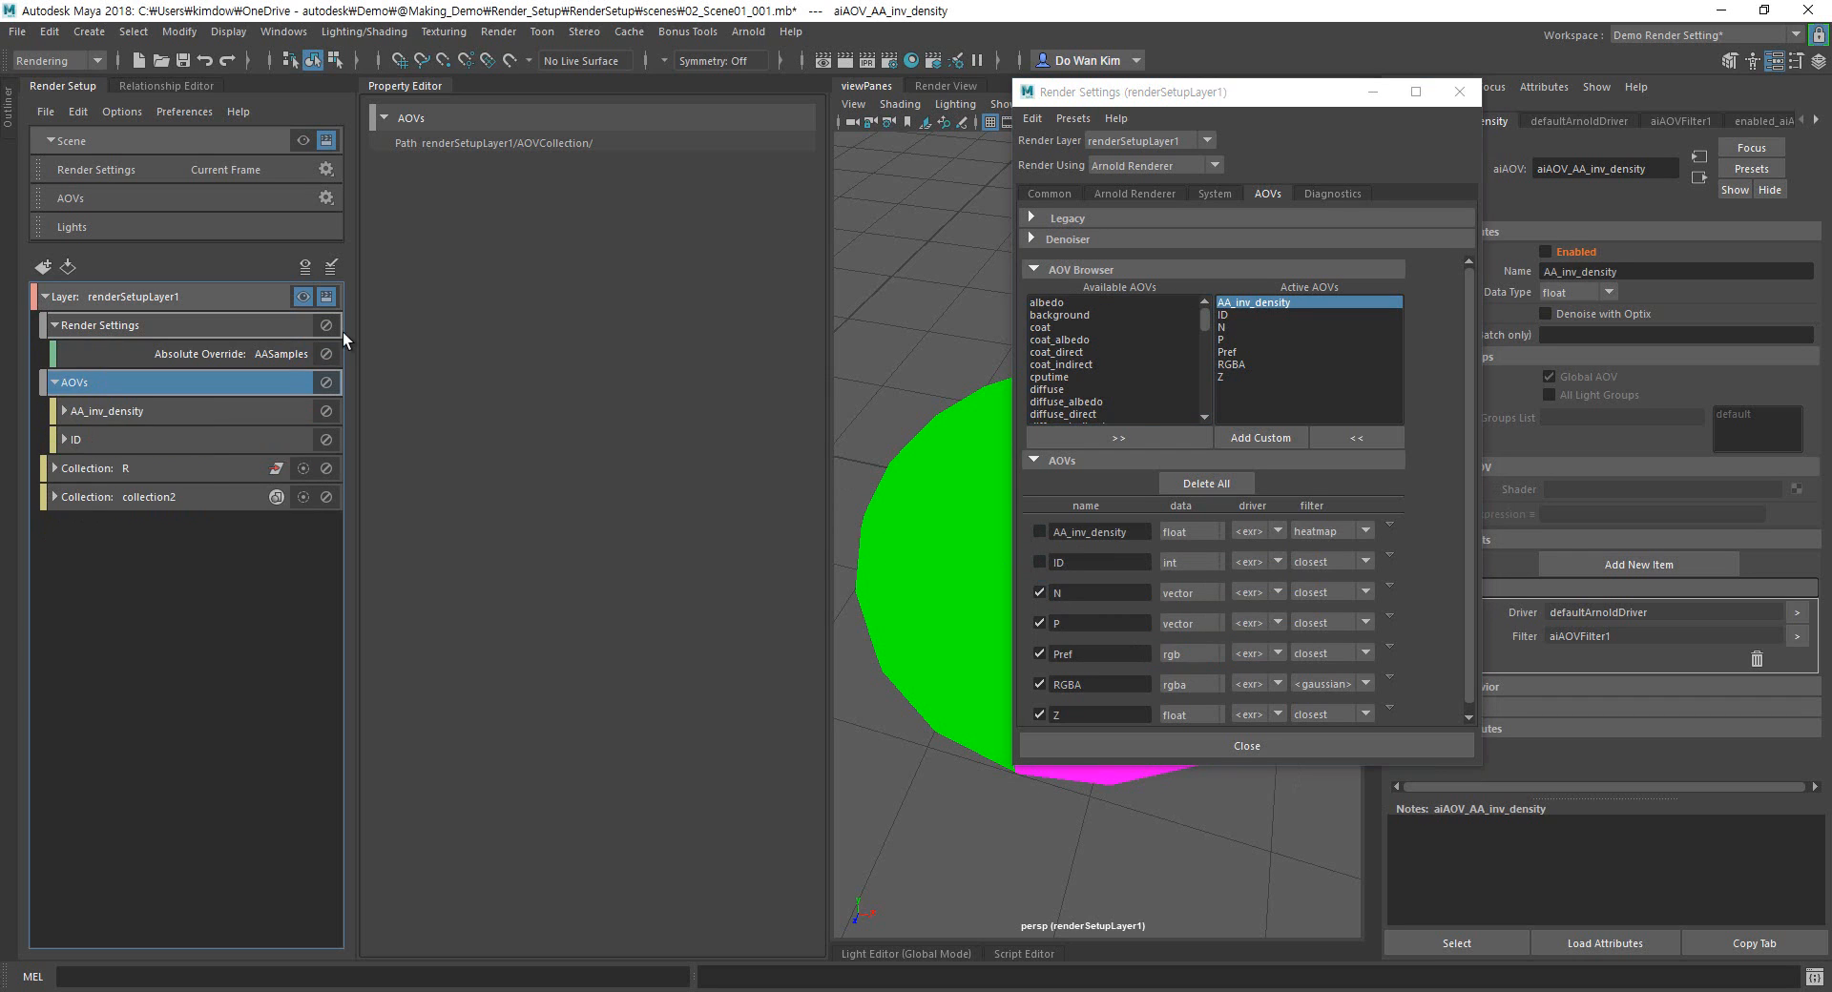
{"action": "left_click", "coordinate": [1110, 191]}
Rename renderSetupLayer1 as Test_Layer.
{"action": "left_click", "coordinate": [169, 295]}
{"action": "double_click", "coordinate": [170, 296]}
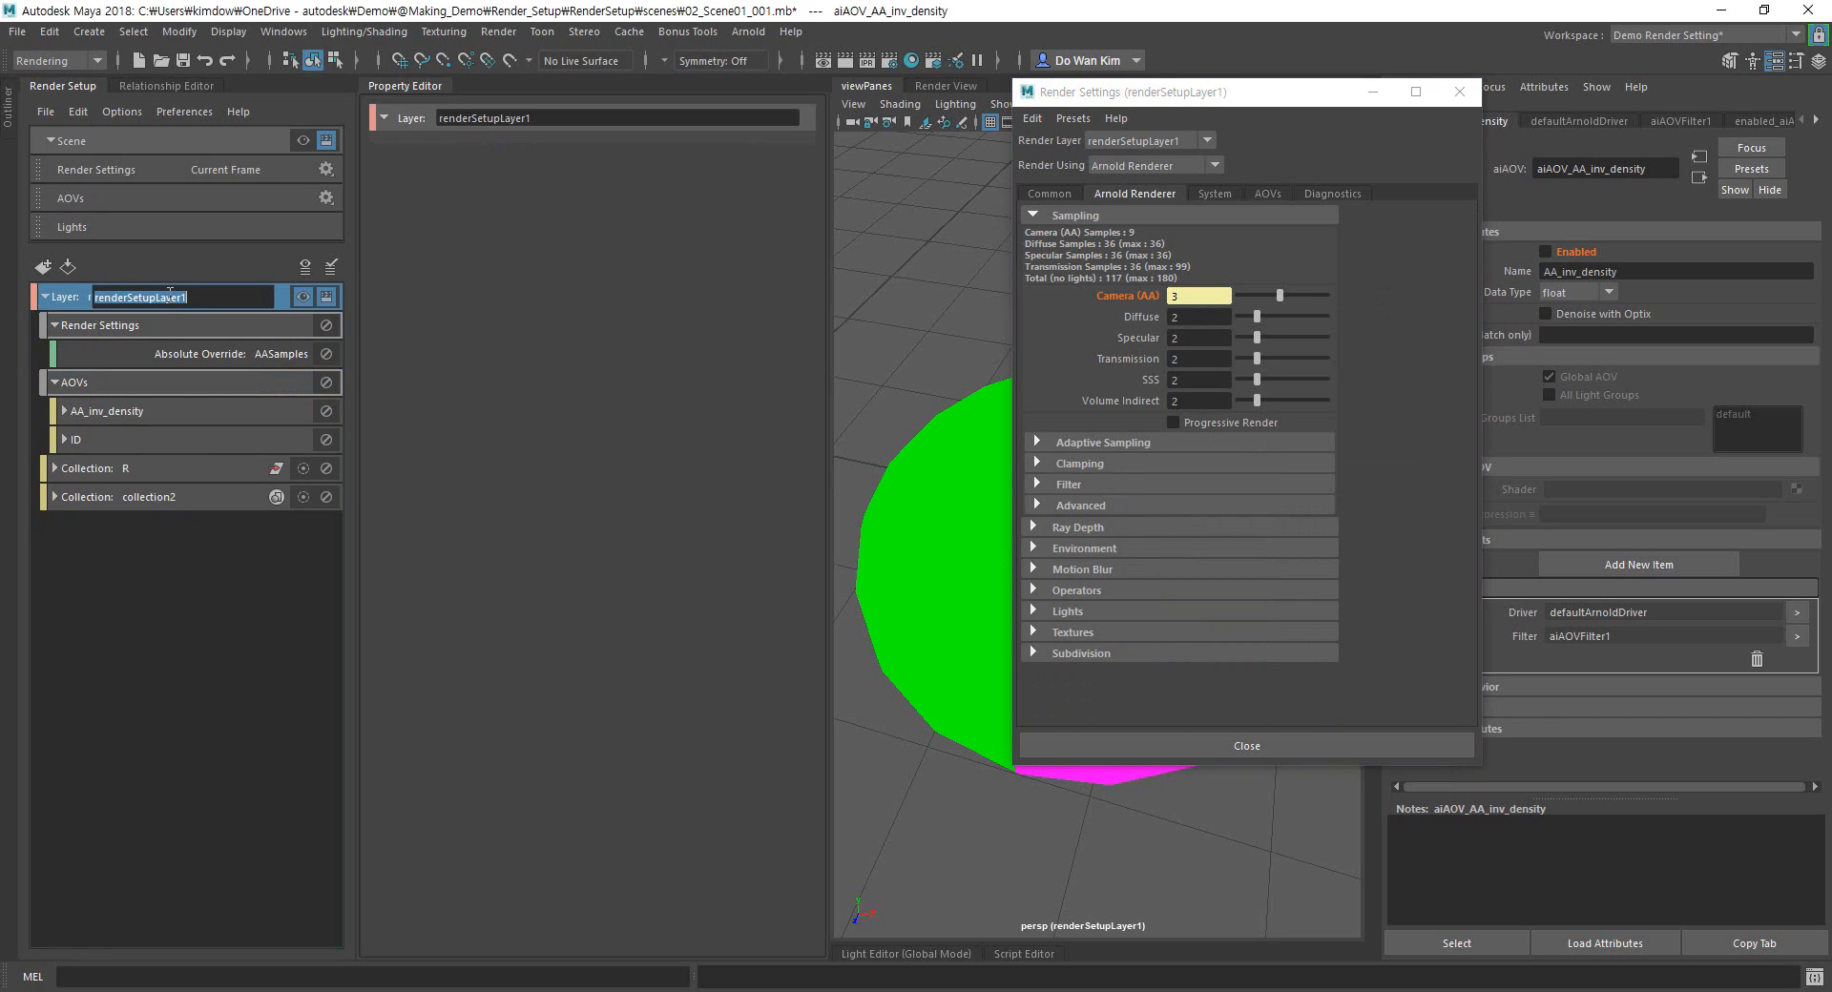
{"action": "type", "text": "Test_Layer"}
{"action": "key", "text": "Return"}
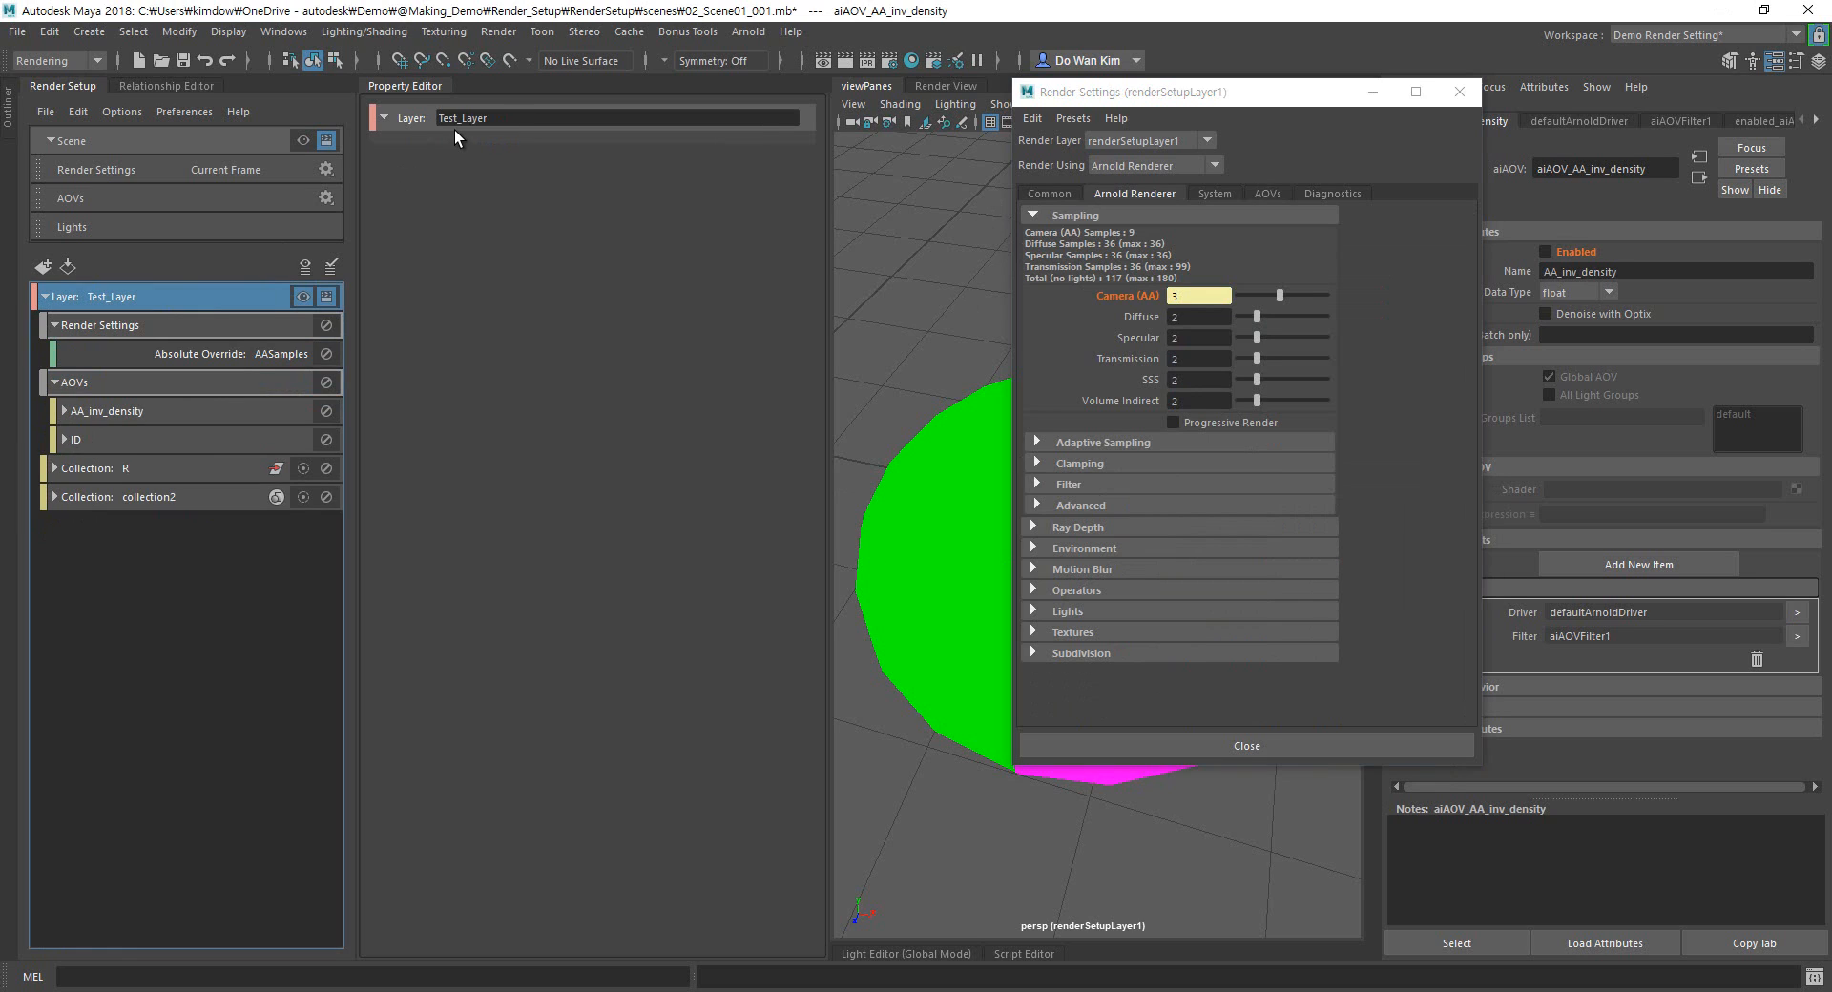
Create a second render layer and name it BG_Layer.
{"action": "left_click", "coordinate": [45, 267]}
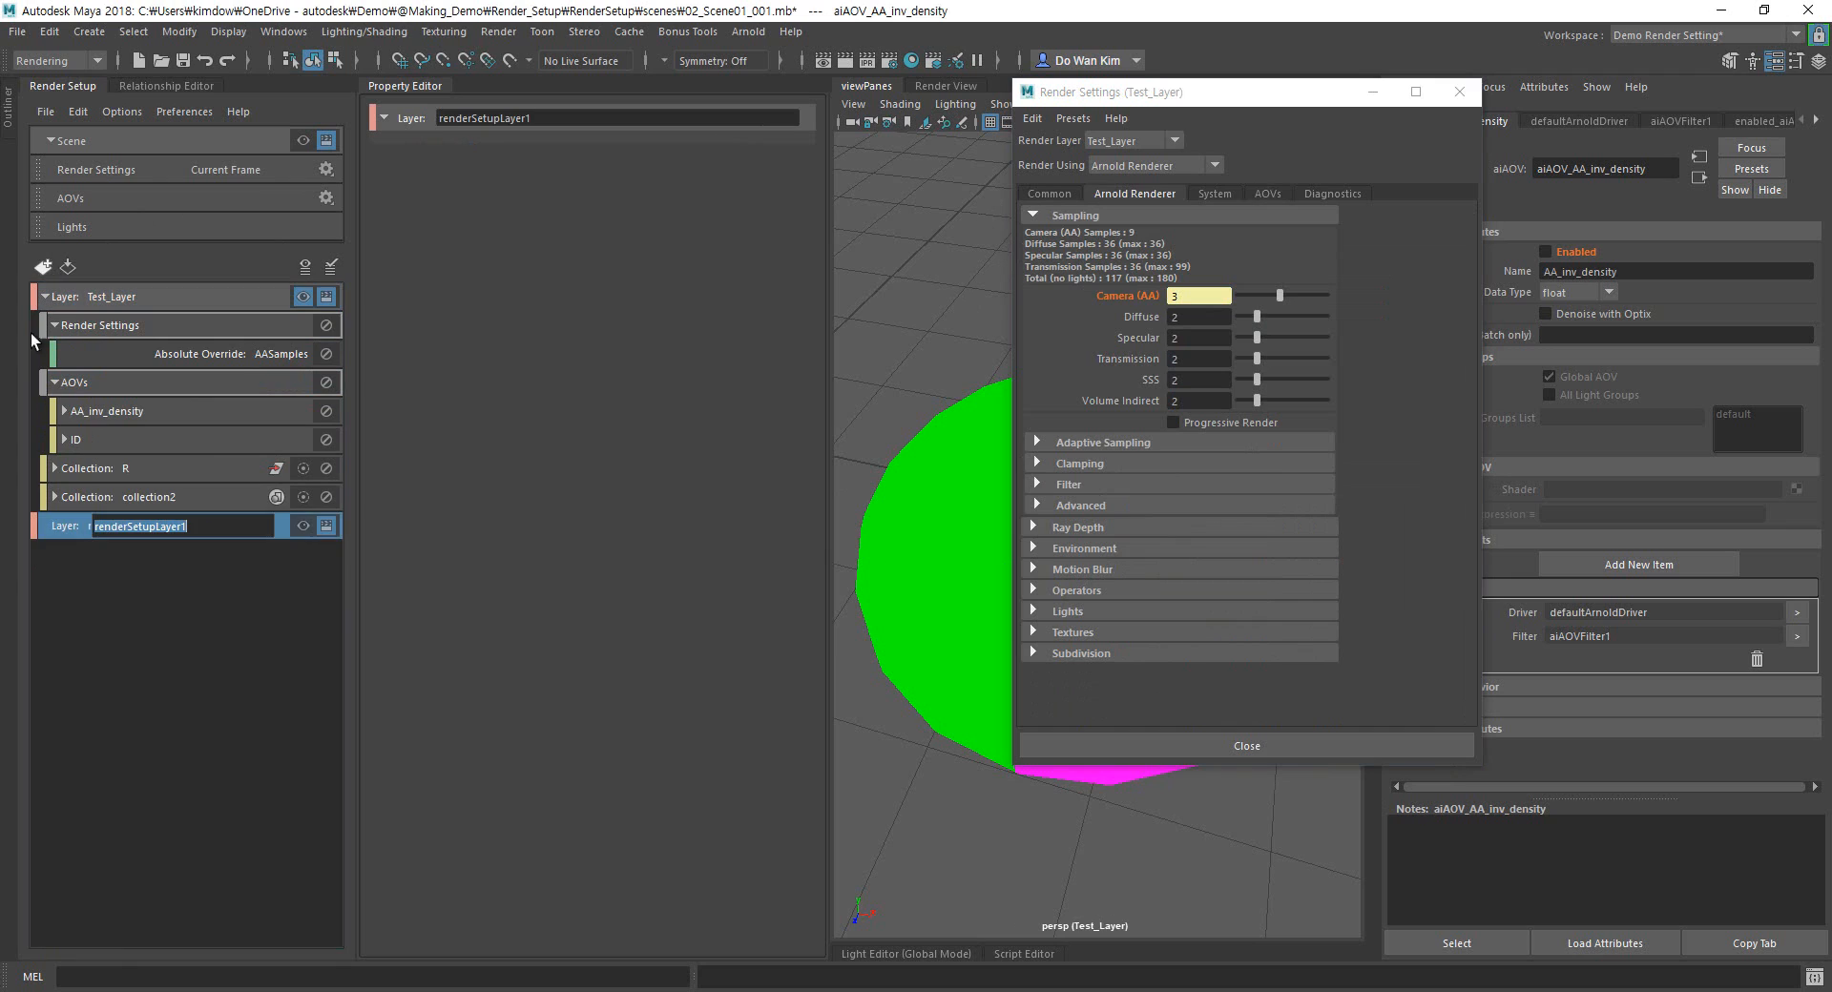
{"action": "left_click", "coordinate": [71, 528]}
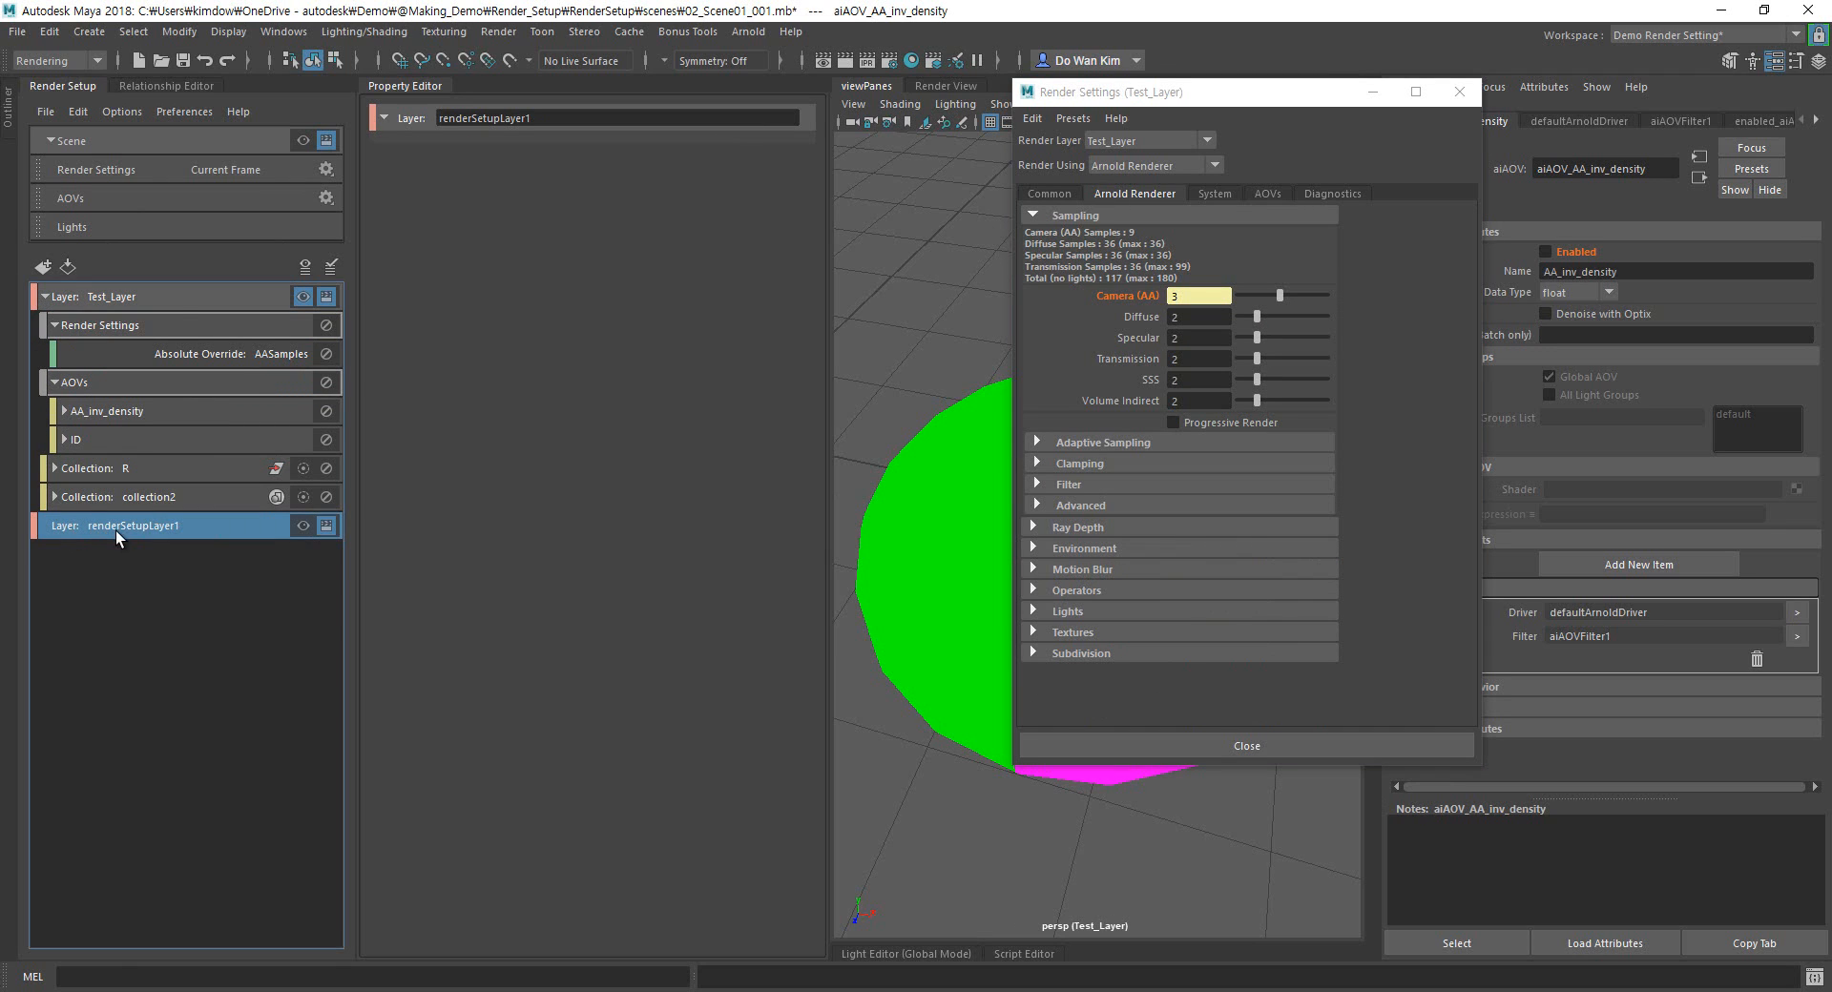
{"action": "double_click", "coordinate": [117, 531]}
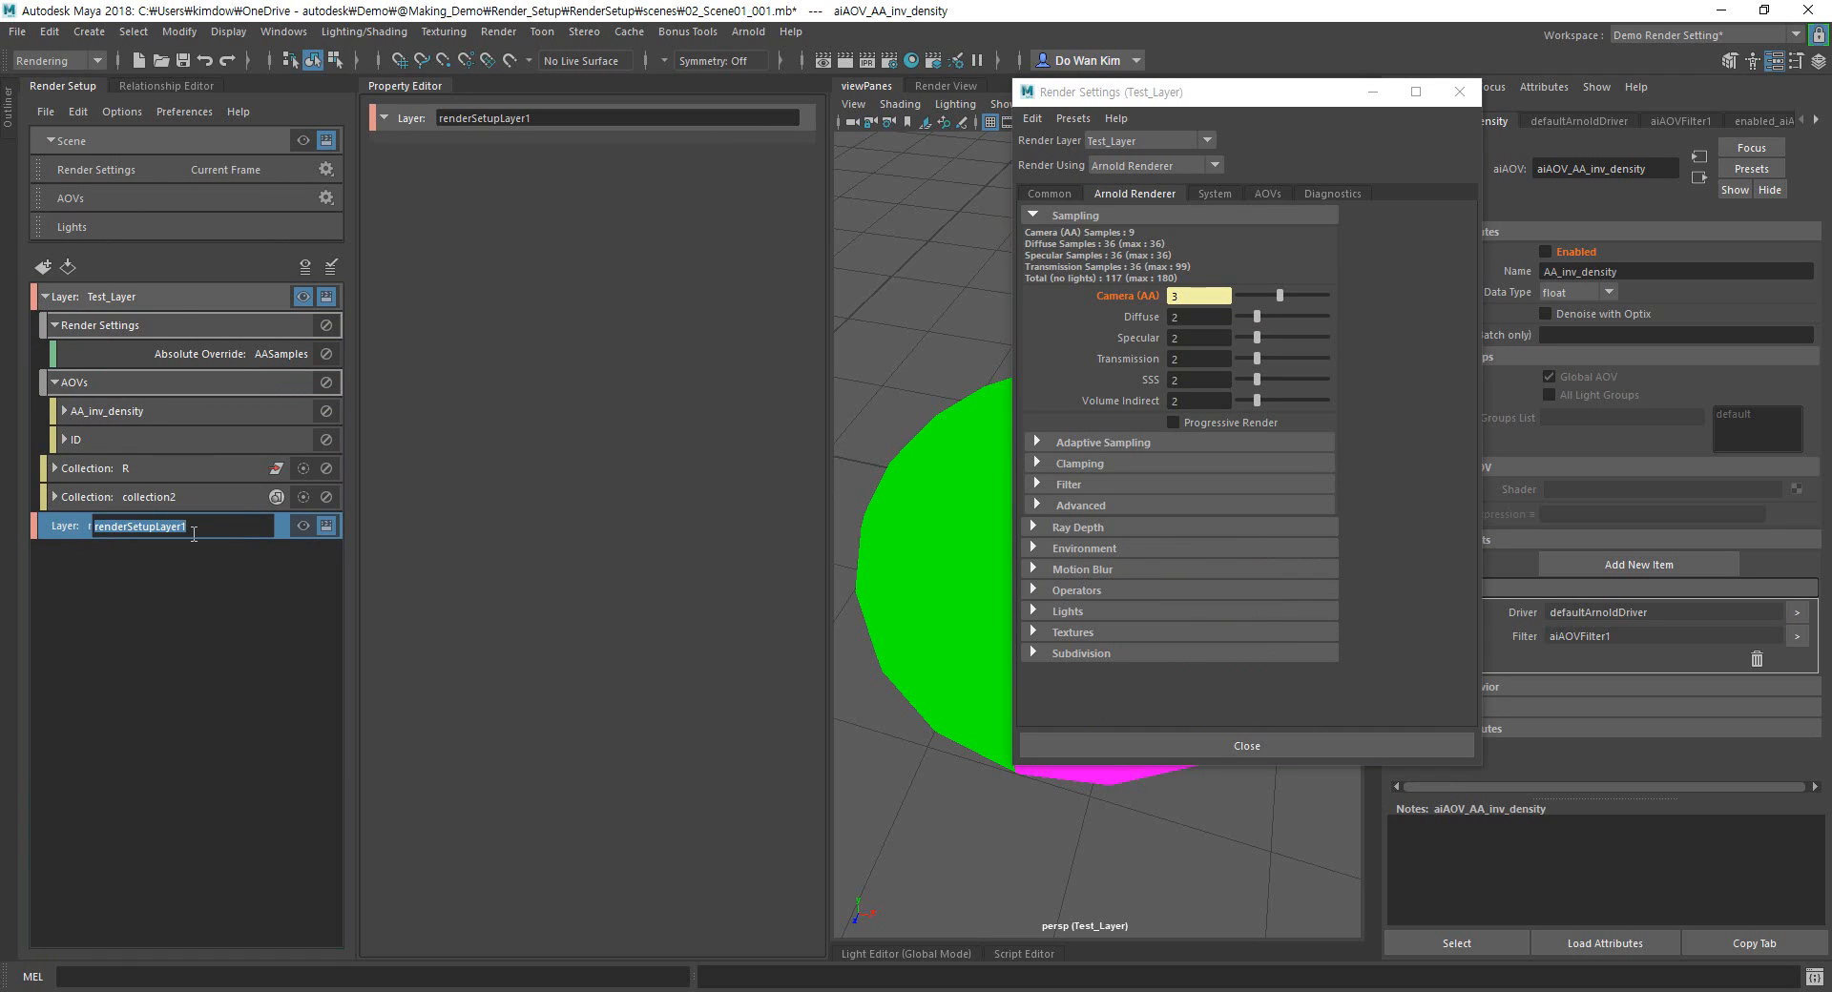
{"action": "type", "text": "BG_Layer"}
{"action": "key", "text": "Return"}
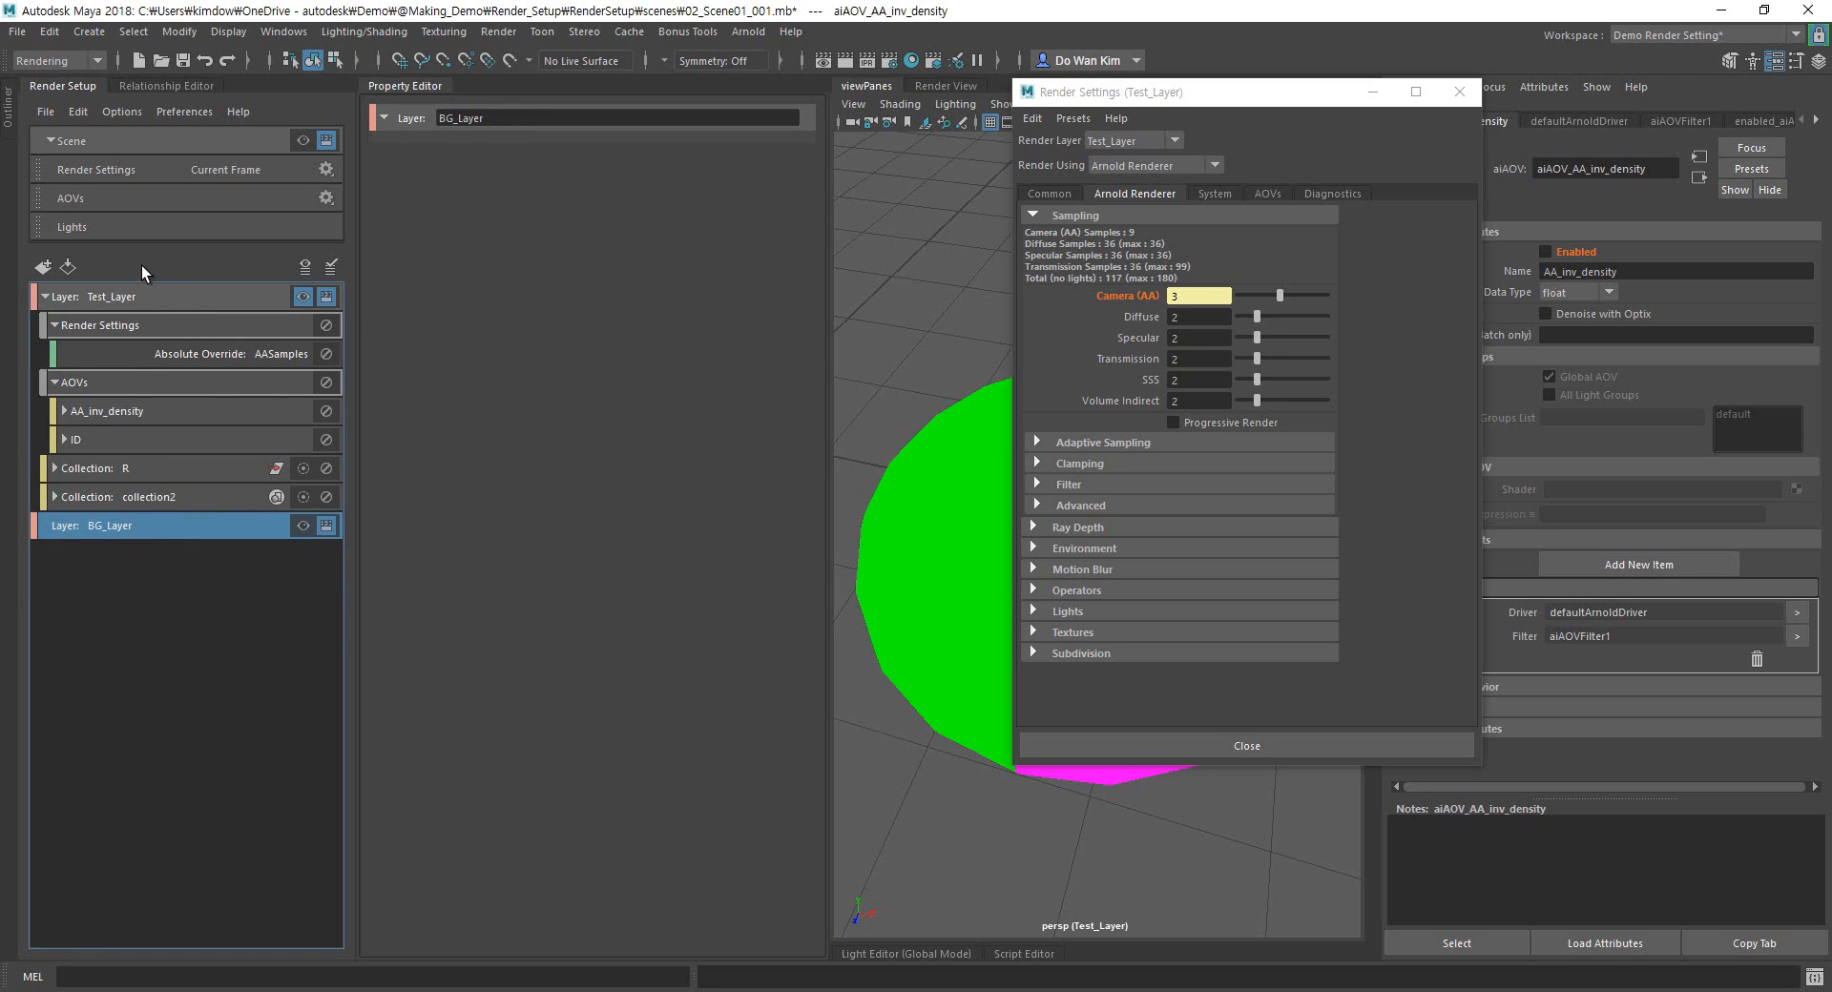
{"action": "left_click_drag", "start_coordinate": [135, 197], "coordinate": [154, 526]}
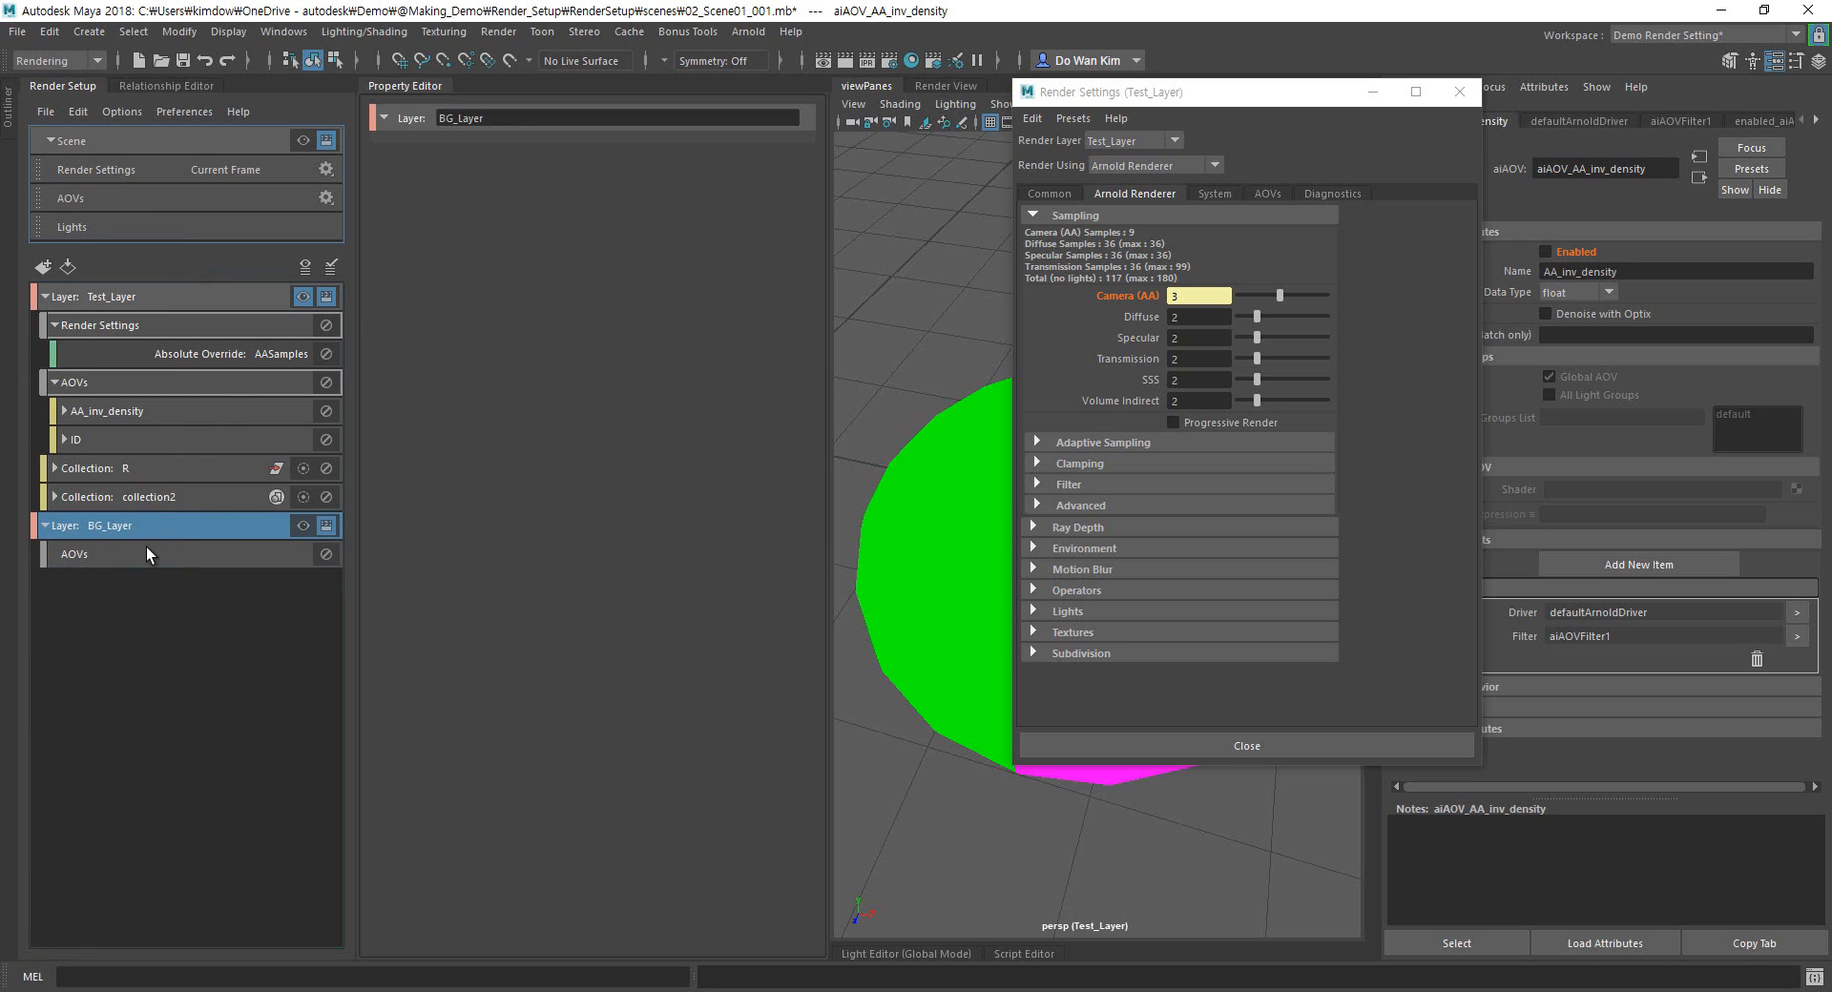
{"action": "left_click", "coordinate": [133, 554]}
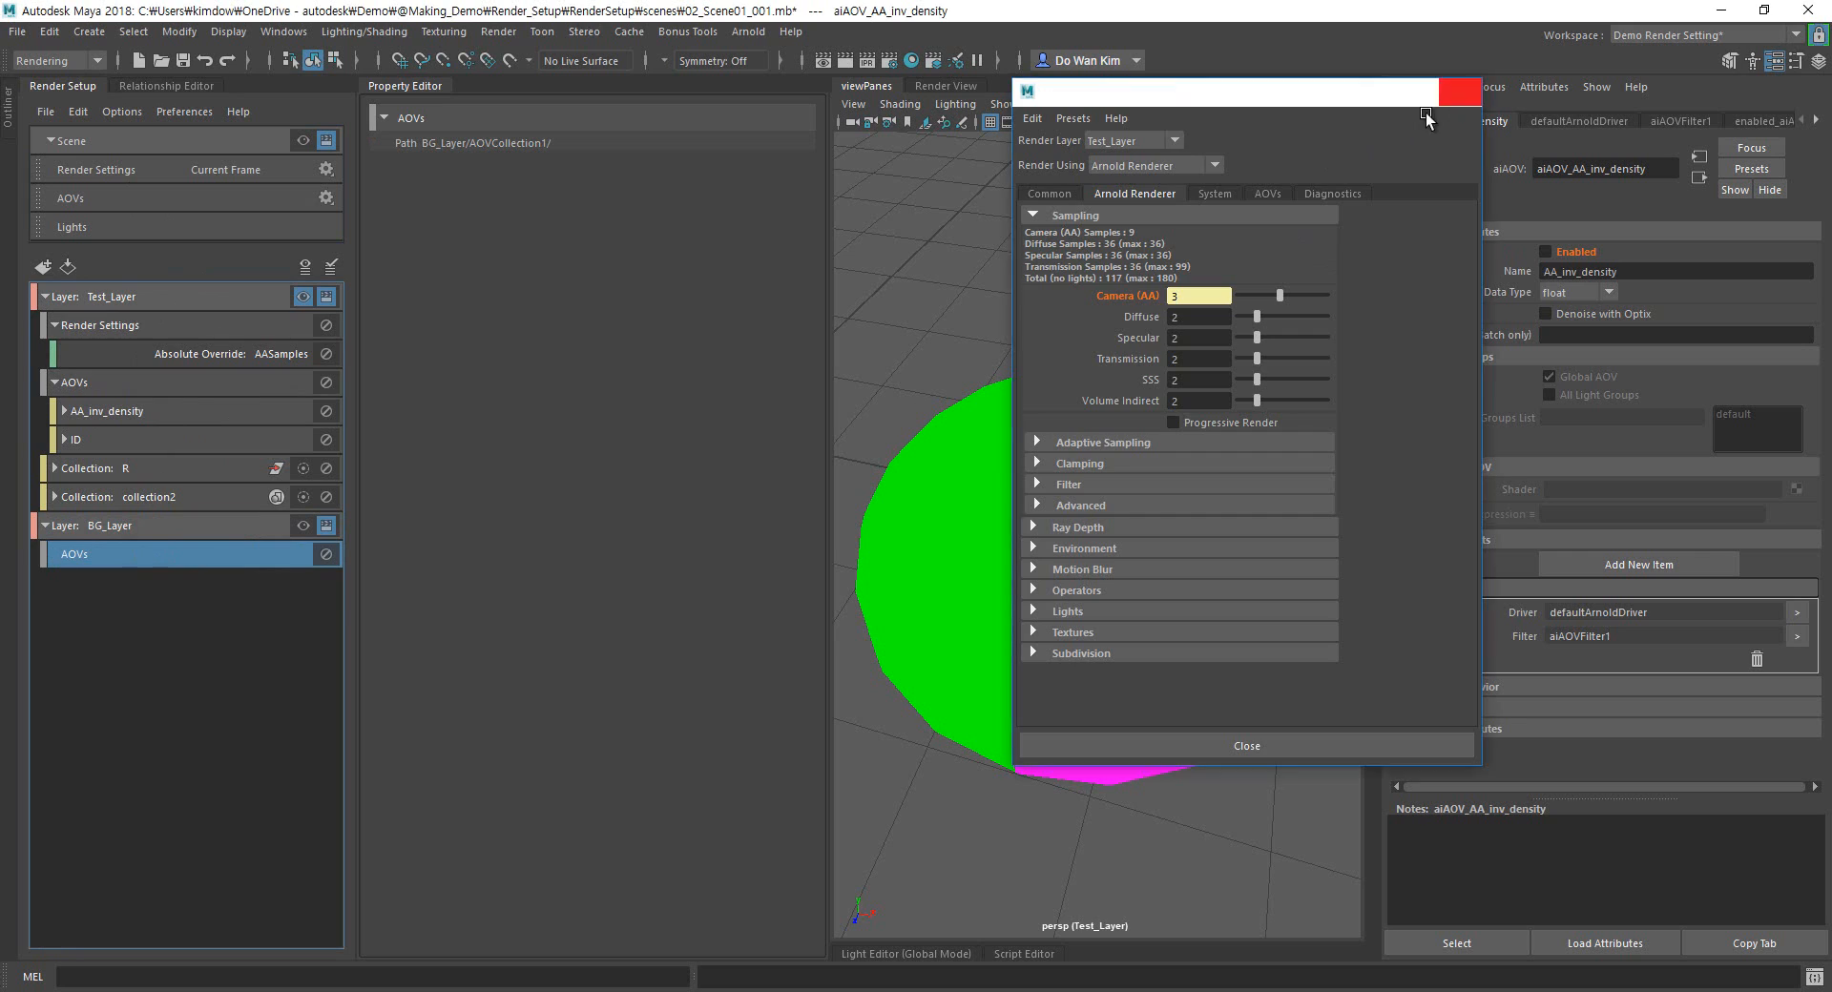
{"action": "left_click", "coordinate": [1460, 92]}
{"action": "right_click", "coordinate": [180, 563]}
{"action": "left_click", "coordinate": [278, 648]}
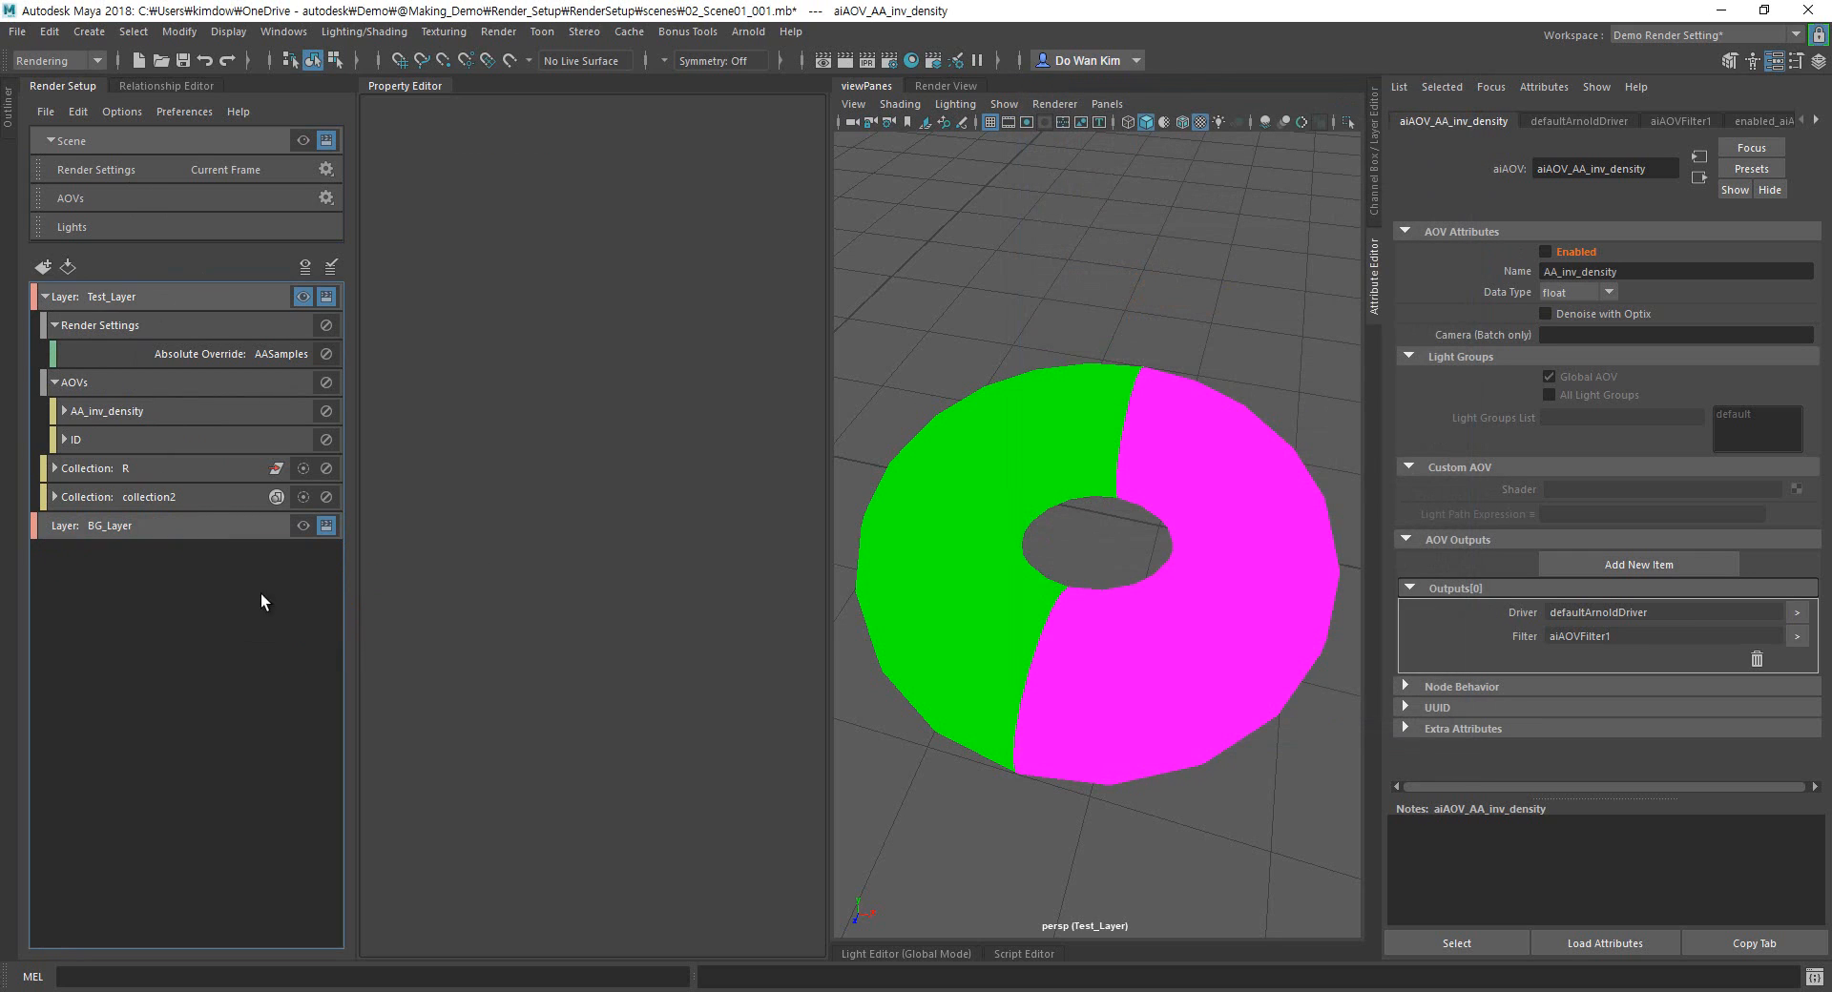
Add the scene's Render Settings to BG_Layer and open Test_Layer's Render Settings.
{"action": "left_click_drag", "start_coordinate": [124, 170], "coordinate": [161, 527]}
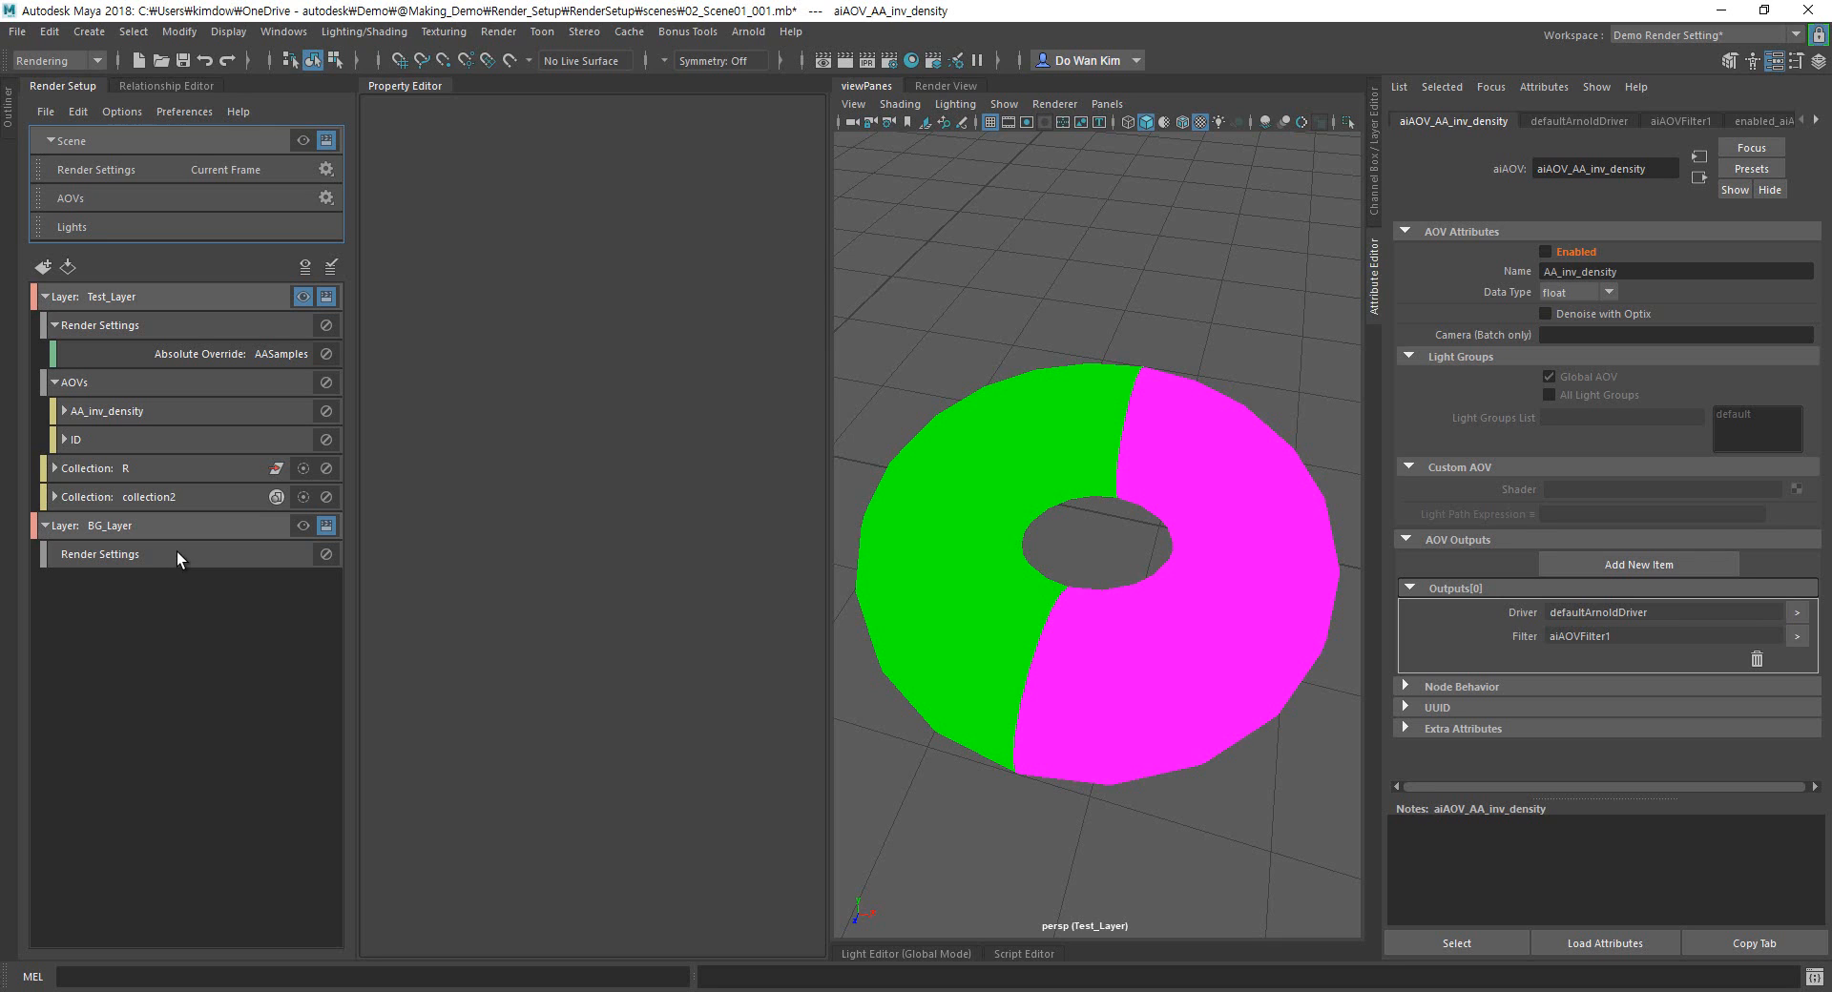
{"action": "left_click", "coordinate": [235, 324]}
{"action": "double_click", "coordinate": [235, 324]}
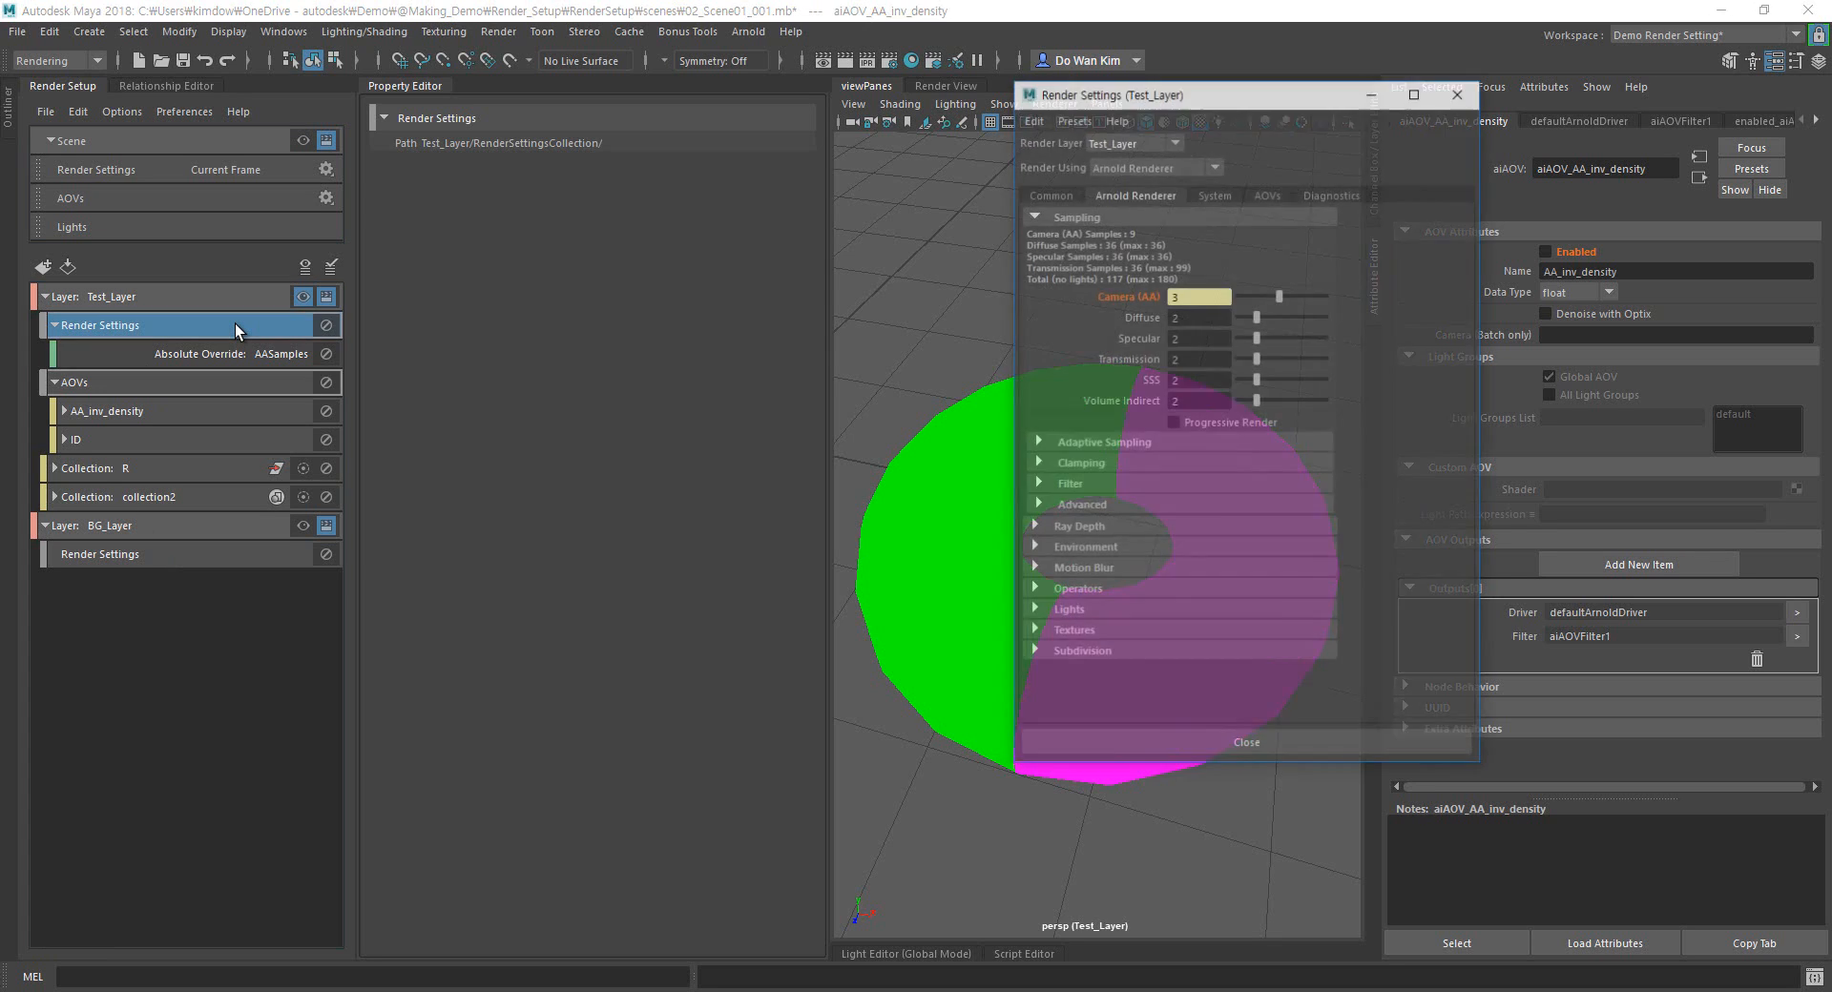
Create absolute overrides in Test_Layer for the Diffuse, Specular, Transmission, SSS and Volume Indirect samples.
{"action": "right_click", "coordinate": [1137, 313]}
{"action": "left_click", "coordinate": [1147, 336]}
{"action": "right_click", "coordinate": [1126, 338]}
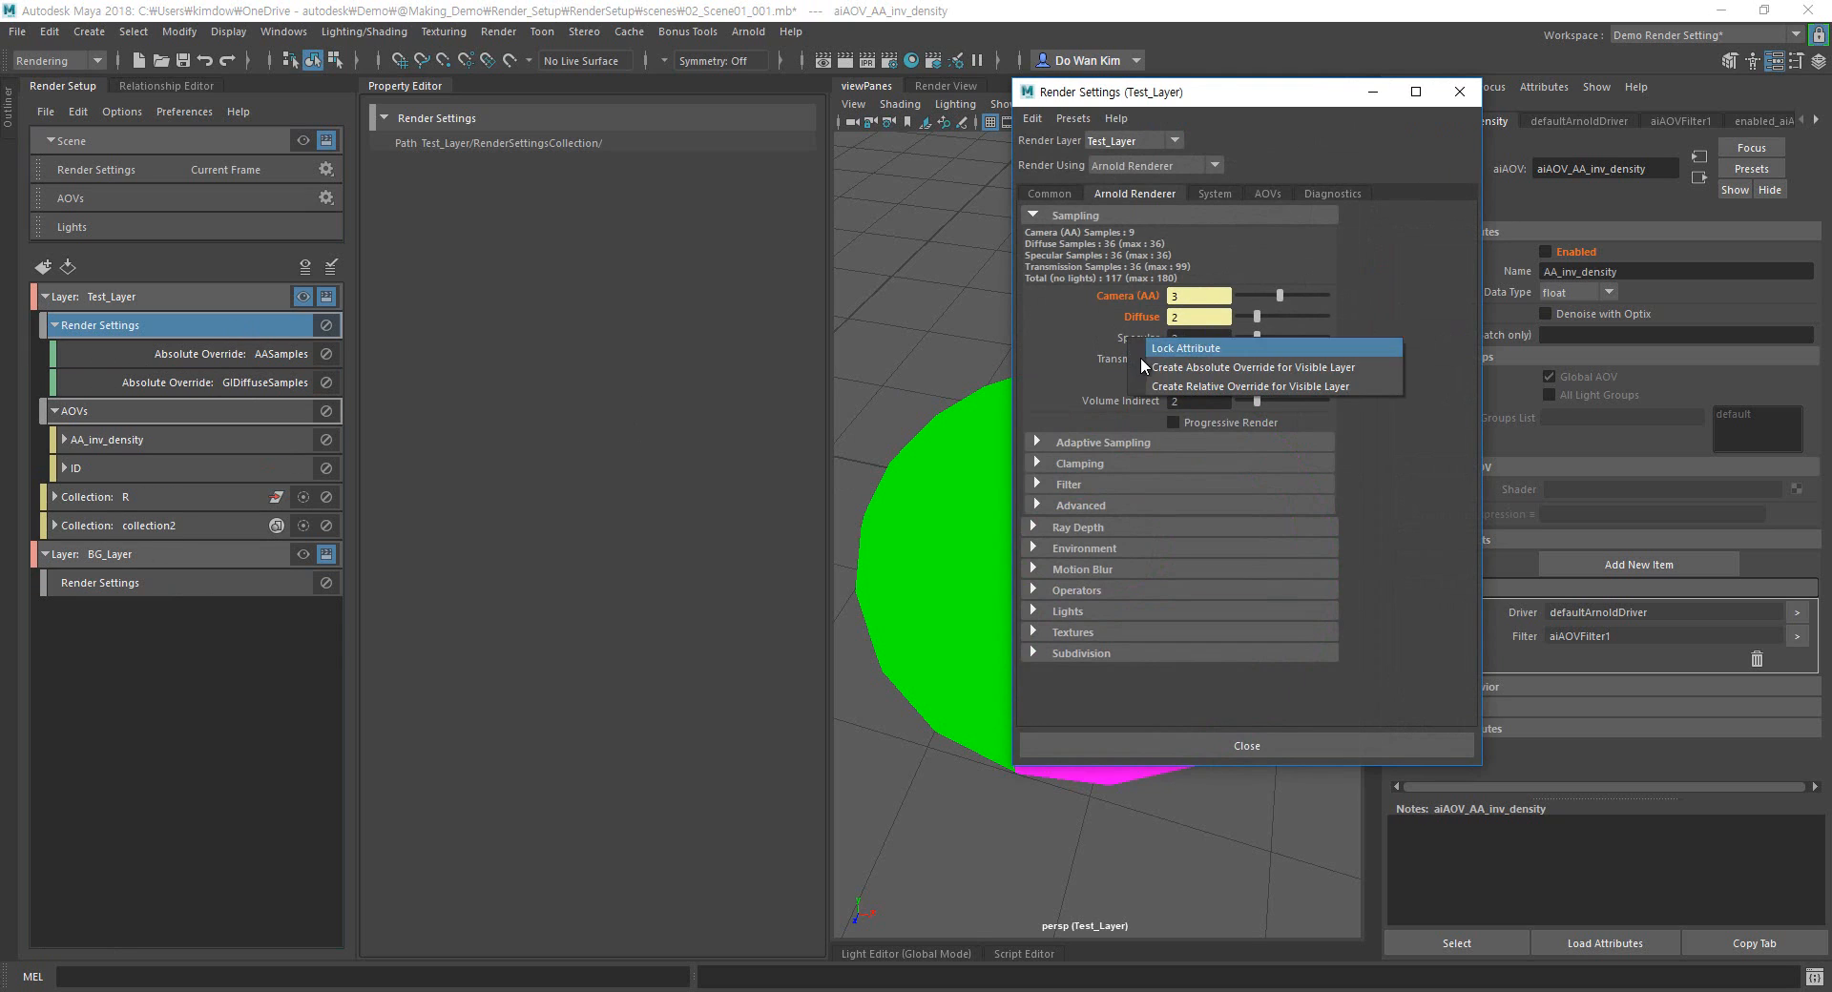
{"action": "left_click", "coordinate": [1142, 357]}
{"action": "right_click", "coordinate": [1135, 360]}
{"action": "left_click", "coordinate": [1168, 389]}
{"action": "right_click", "coordinate": [1145, 379]}
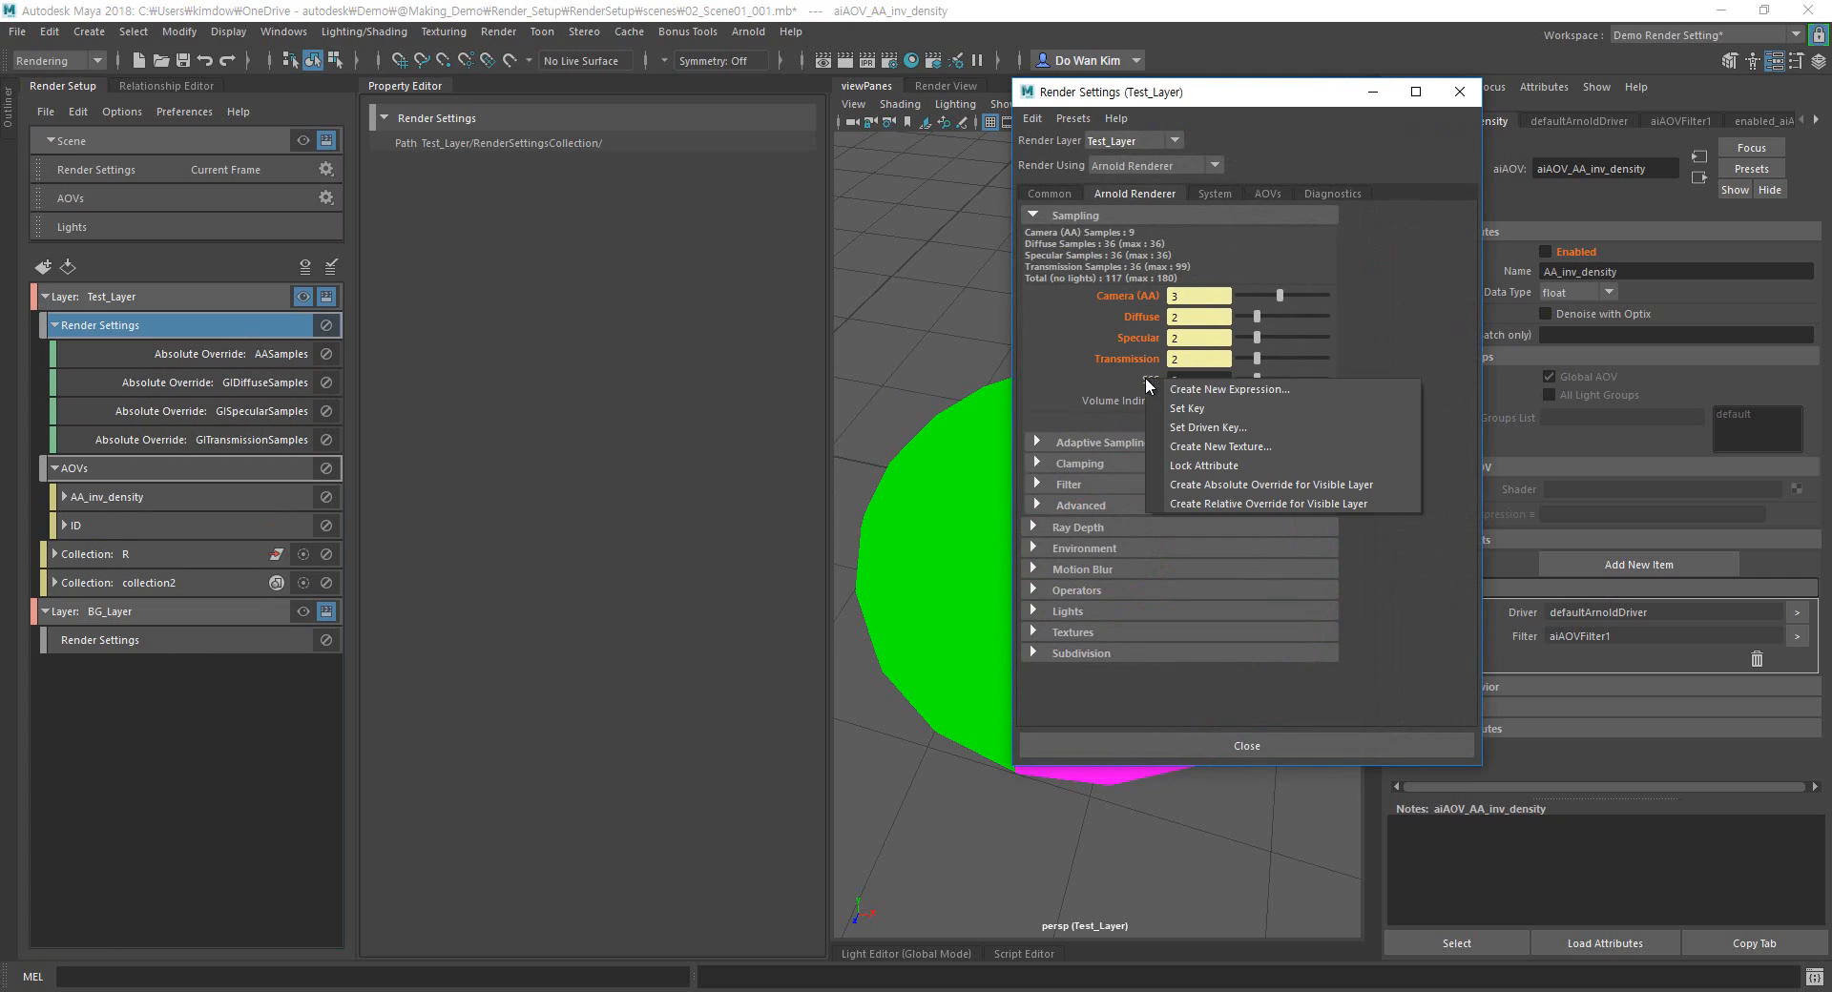
{"action": "left_click", "coordinate": [1183, 478]}
{"action": "right_click", "coordinate": [1137, 399]}
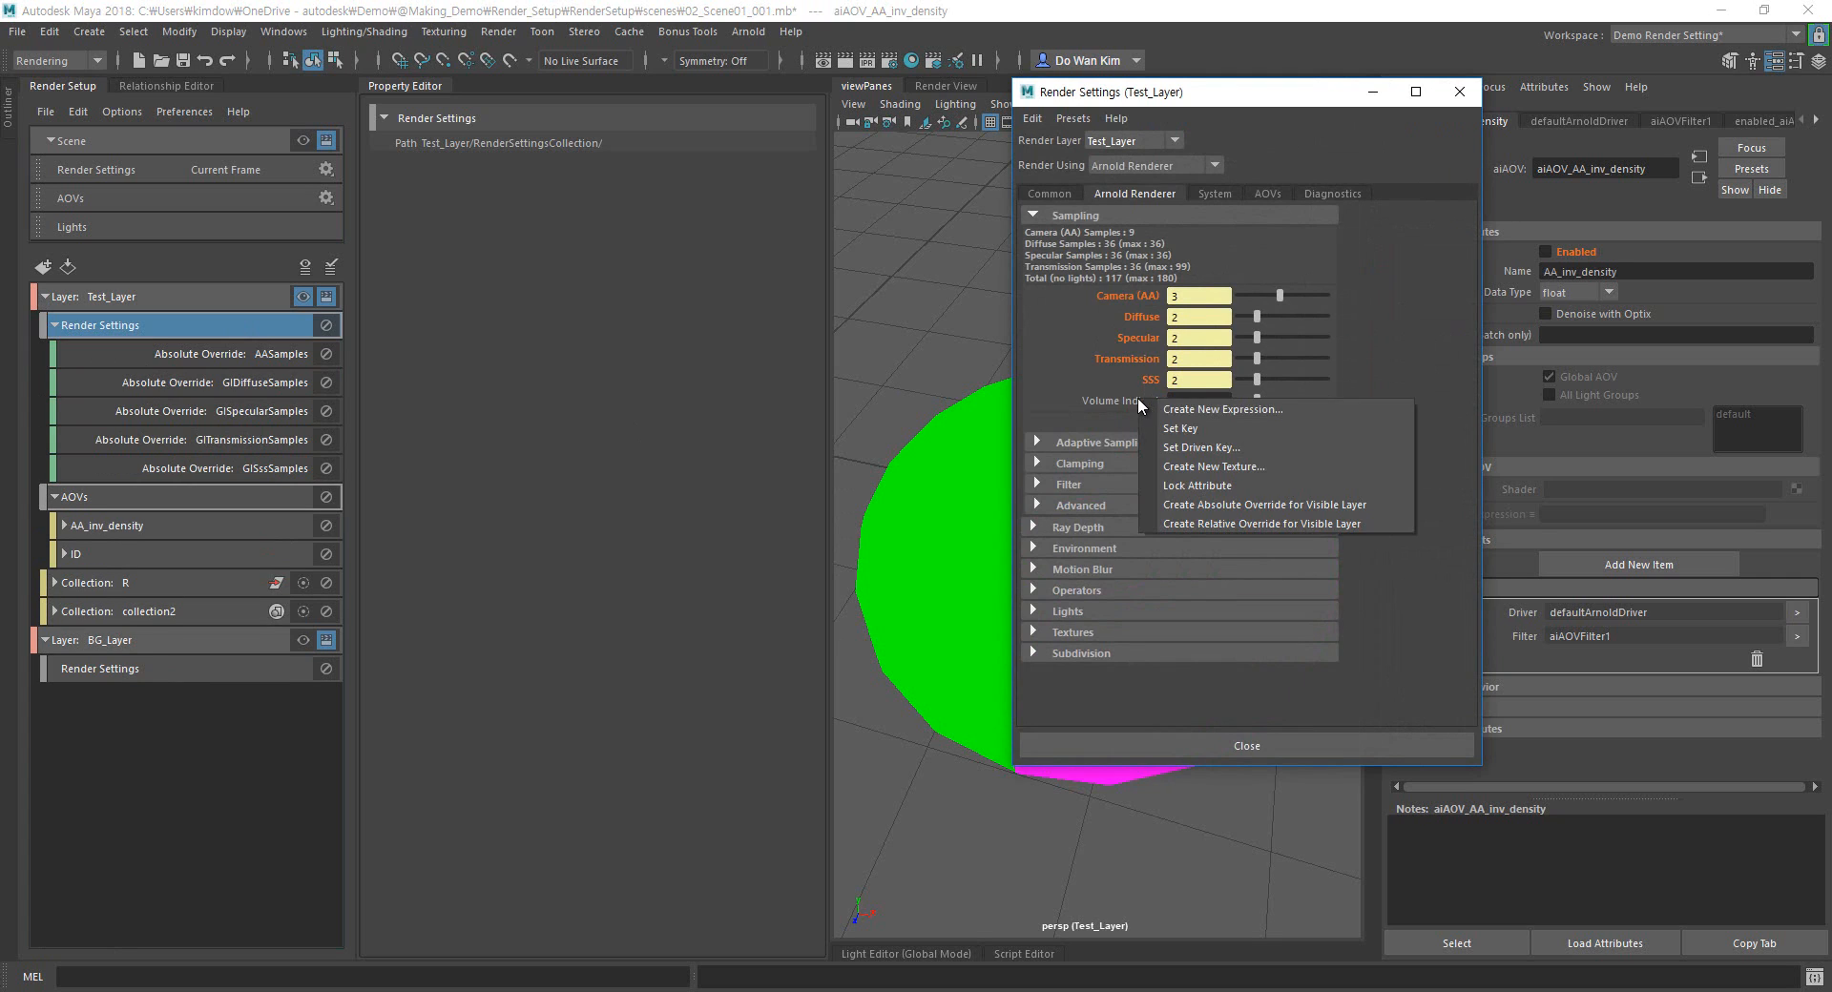
{"action": "left_click", "coordinate": [1197, 508]}
Set Test_Layer's Camera (AA) to 0 and its Diffuse, Specular, Transmission, SSS and Volume Indirect samples to 1.
{"action": "left_click_drag", "start_coordinate": [1280, 295], "coordinate": [1084, 317]}
{"action": "left_click", "coordinate": [1199, 317]}
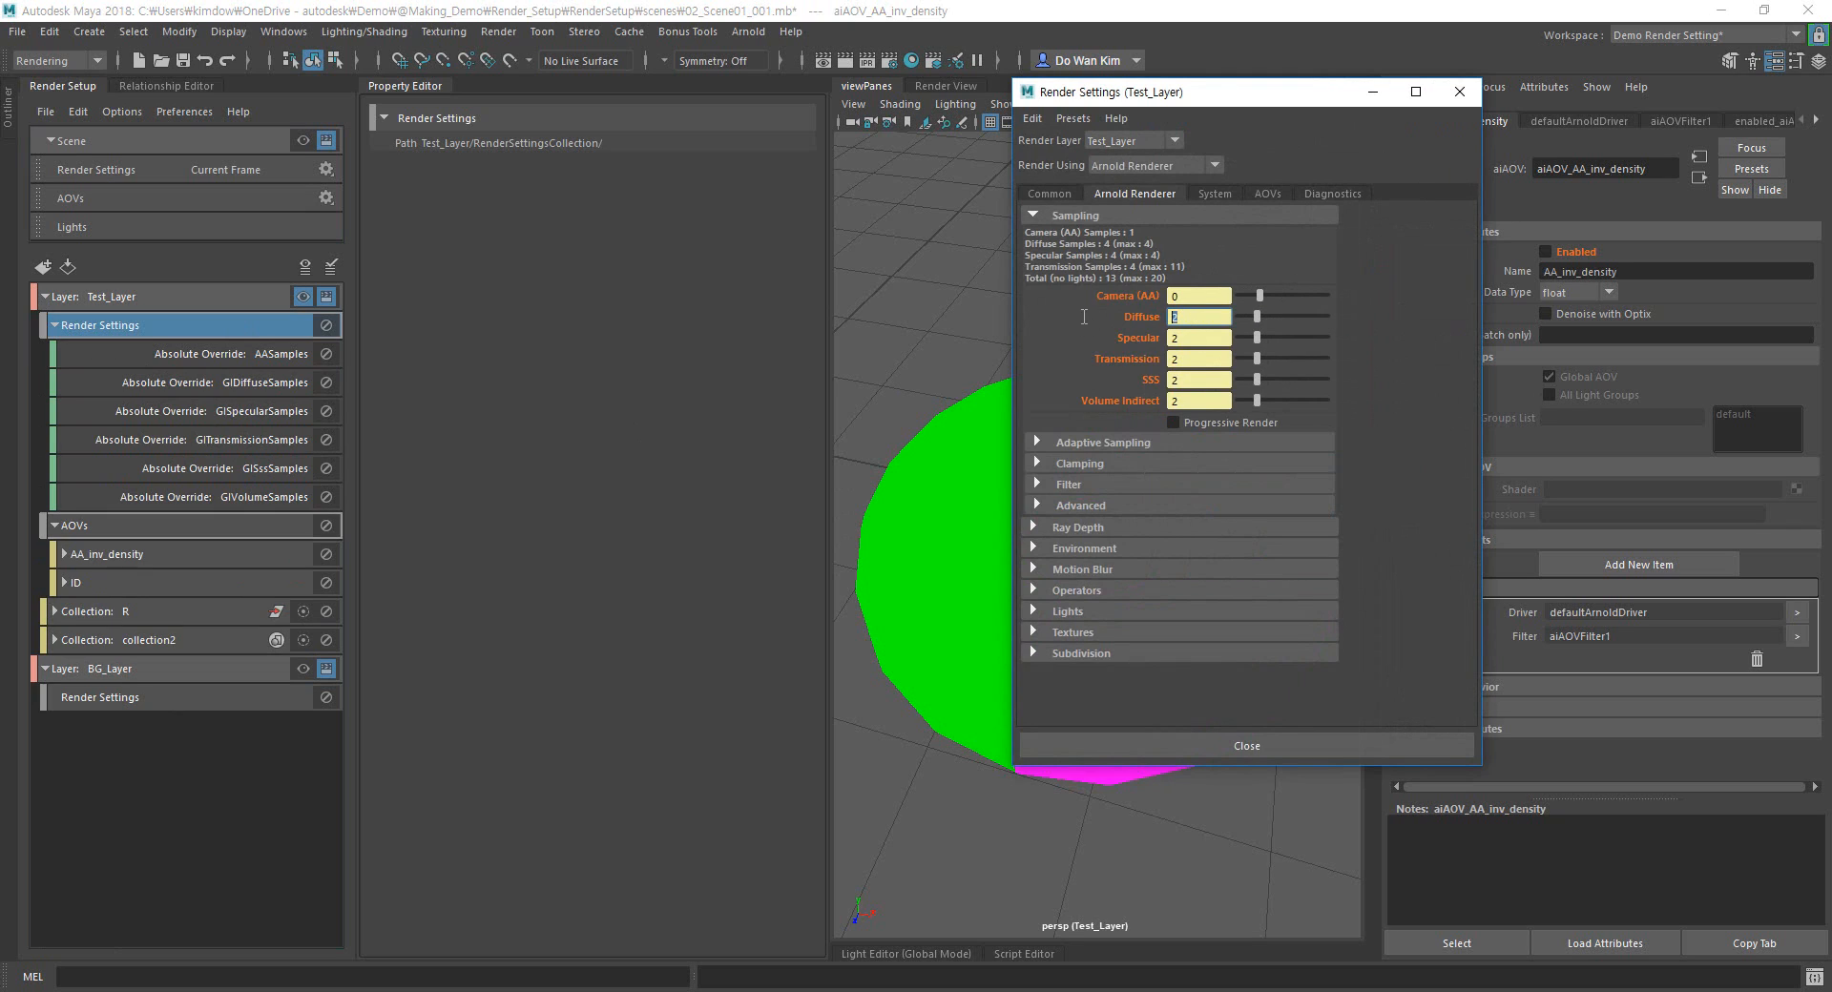
{"action": "type", "text": "1"}
{"action": "key", "text": "Tab"}
{"action": "type", "text": "1"}
{"action": "key", "text": "Tab"}
{"action": "type", "text": "1"}
{"action": "key", "text": "Tab"}
{"action": "type", "text": "1"}
{"action": "key", "text": "Tab"}
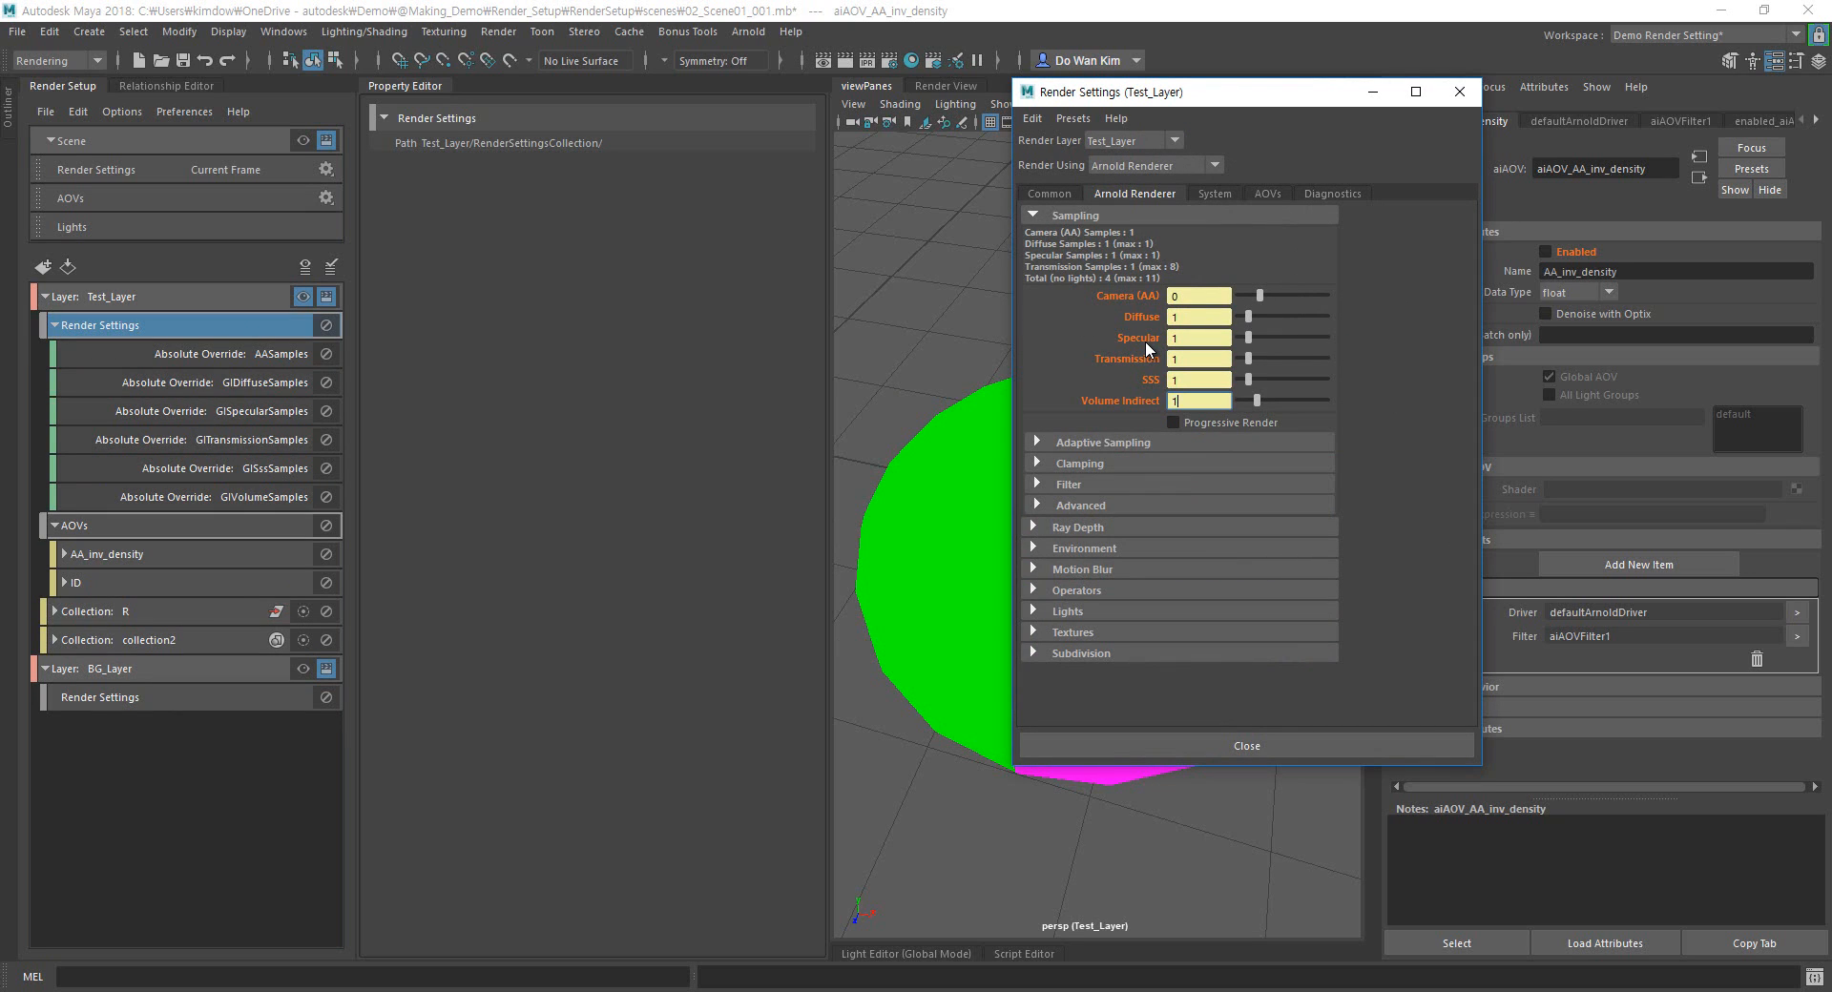
{"action": "type", "text": "1"}
{"action": "key", "text": "Tab"}
Make BG_Layer the visible layer and select its Render Settings.
{"action": "left_click", "coordinate": [162, 668]}
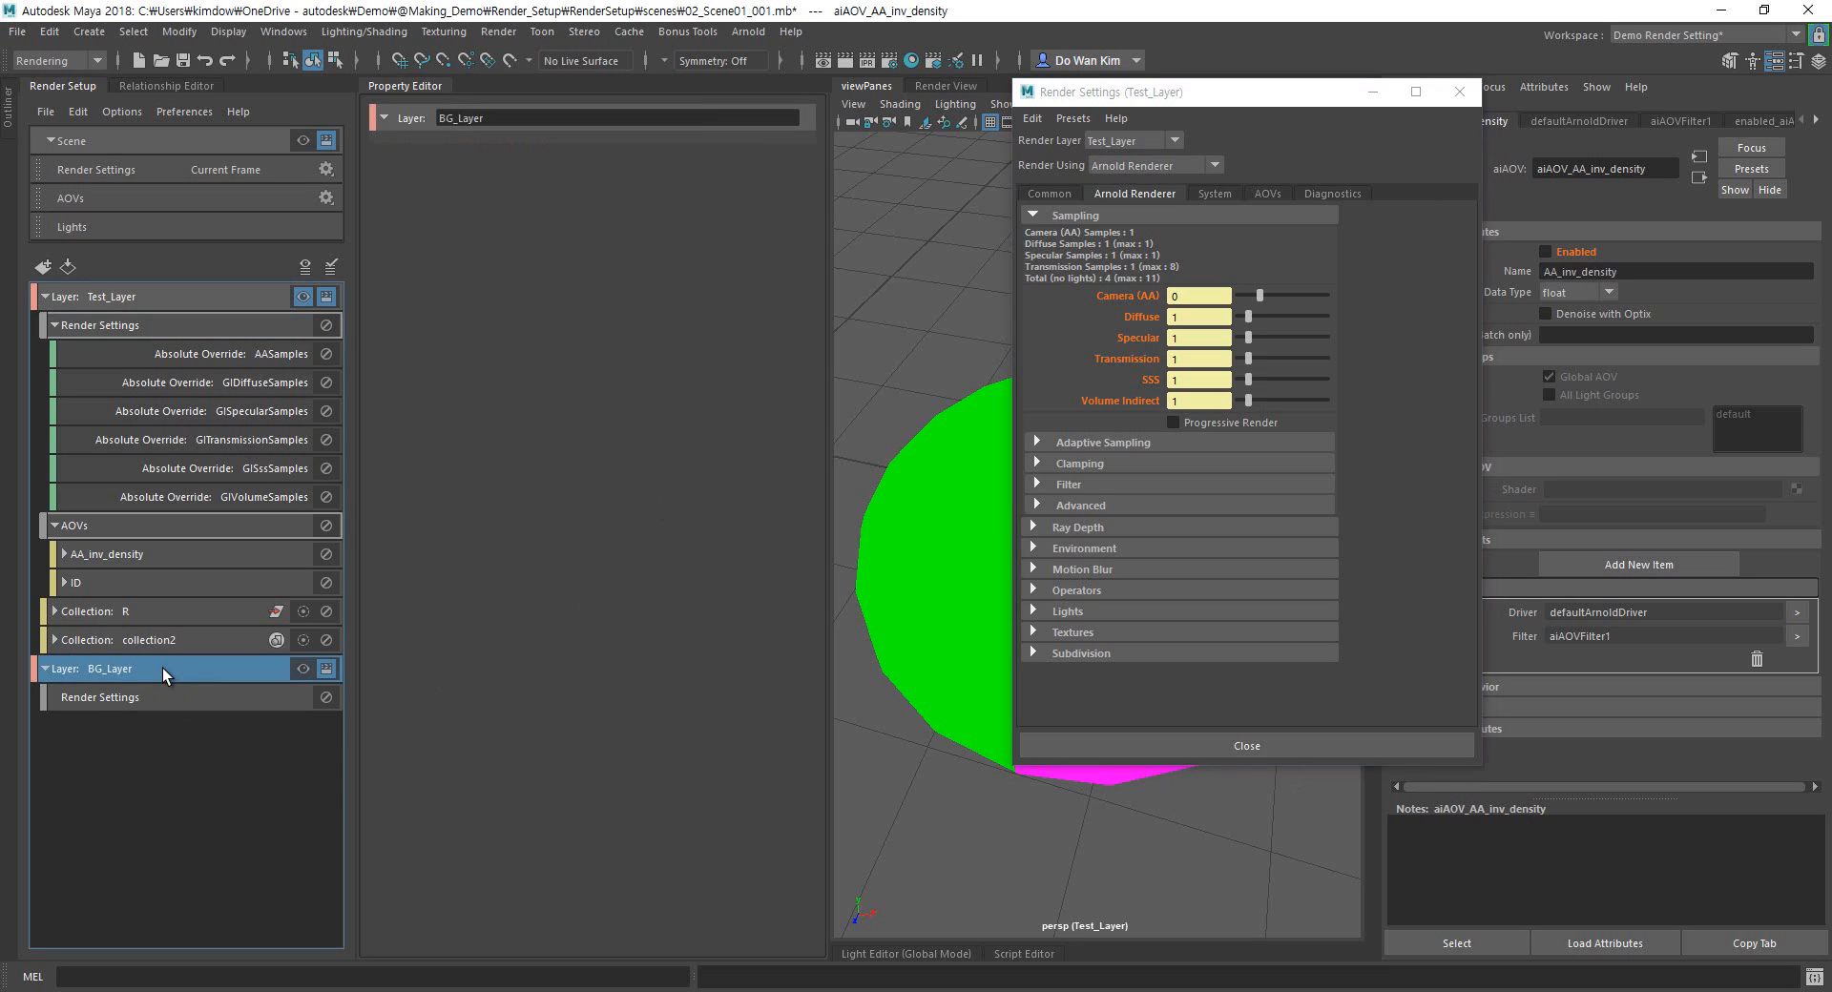
{"action": "left_click", "coordinate": [293, 668]}
{"action": "left_click", "coordinate": [271, 696]}
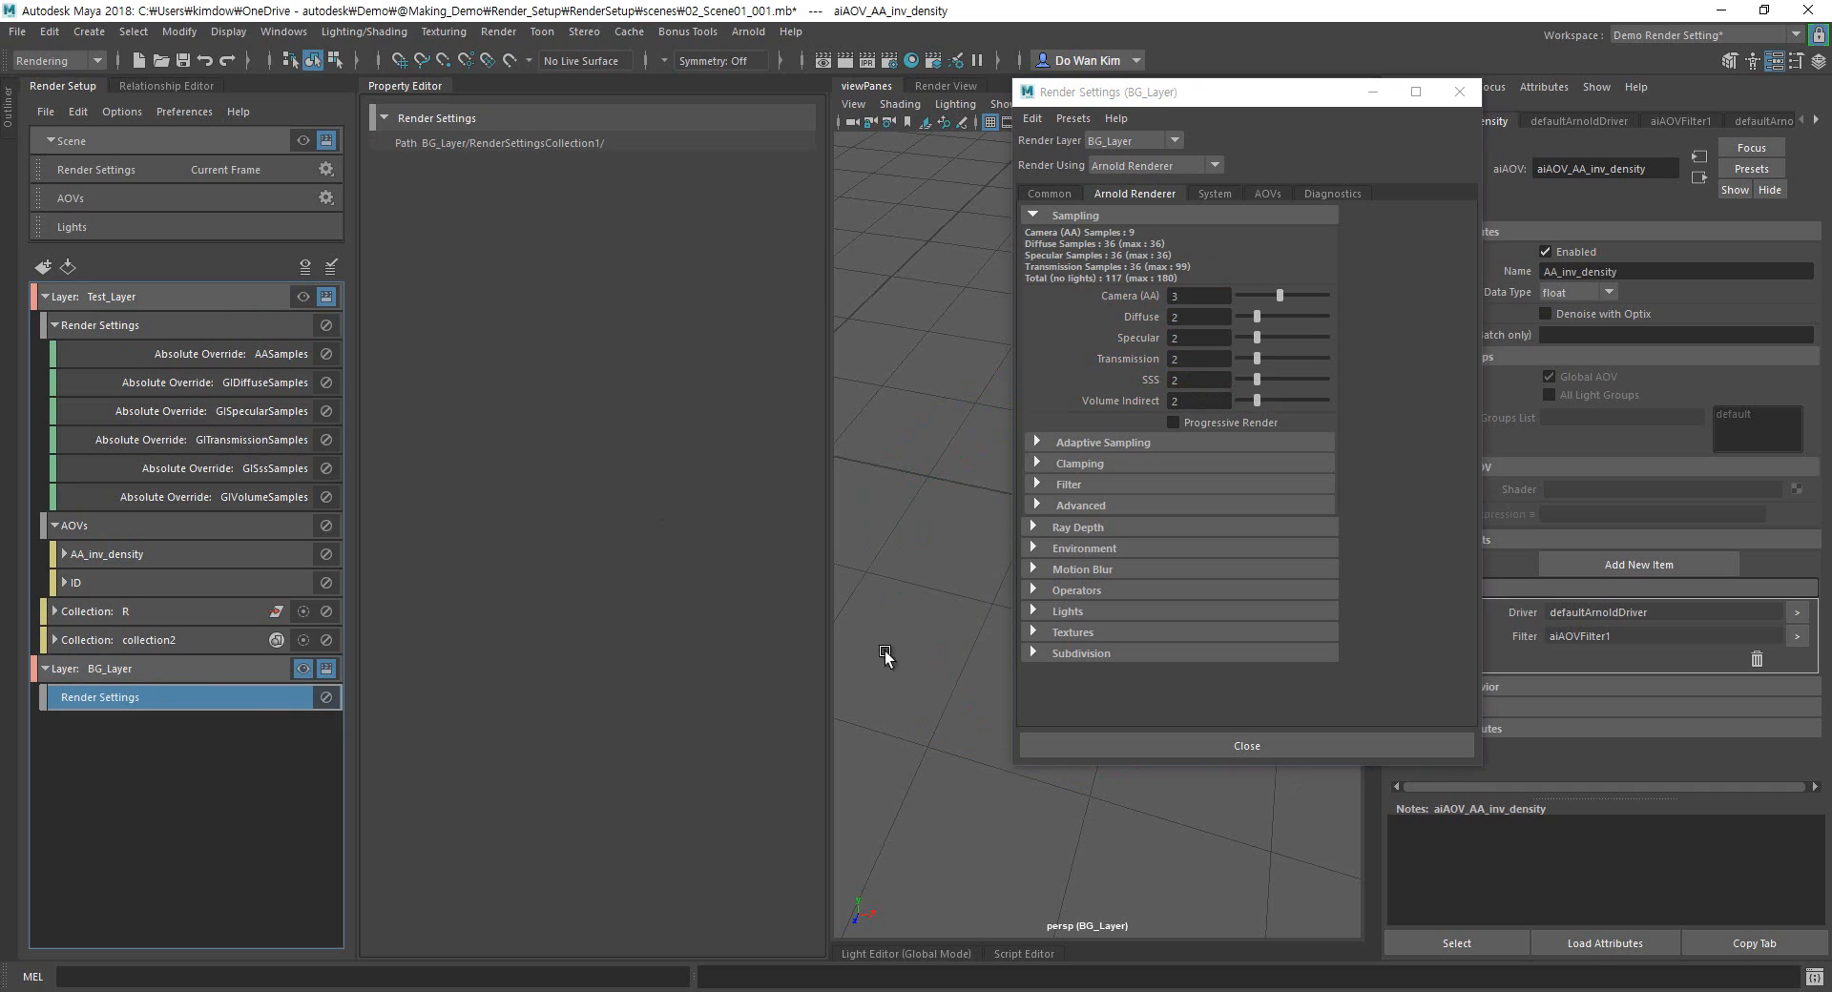
Create absolute overrides in BG_Layer for Camera (AA), Diffuse, Specular, Transmission, SSS and Volume Indirect samples.
{"action": "right_click", "coordinate": [1114, 295]}
{"action": "left_click", "coordinate": [1135, 329]}
{"action": "right_click", "coordinate": [1145, 318]}
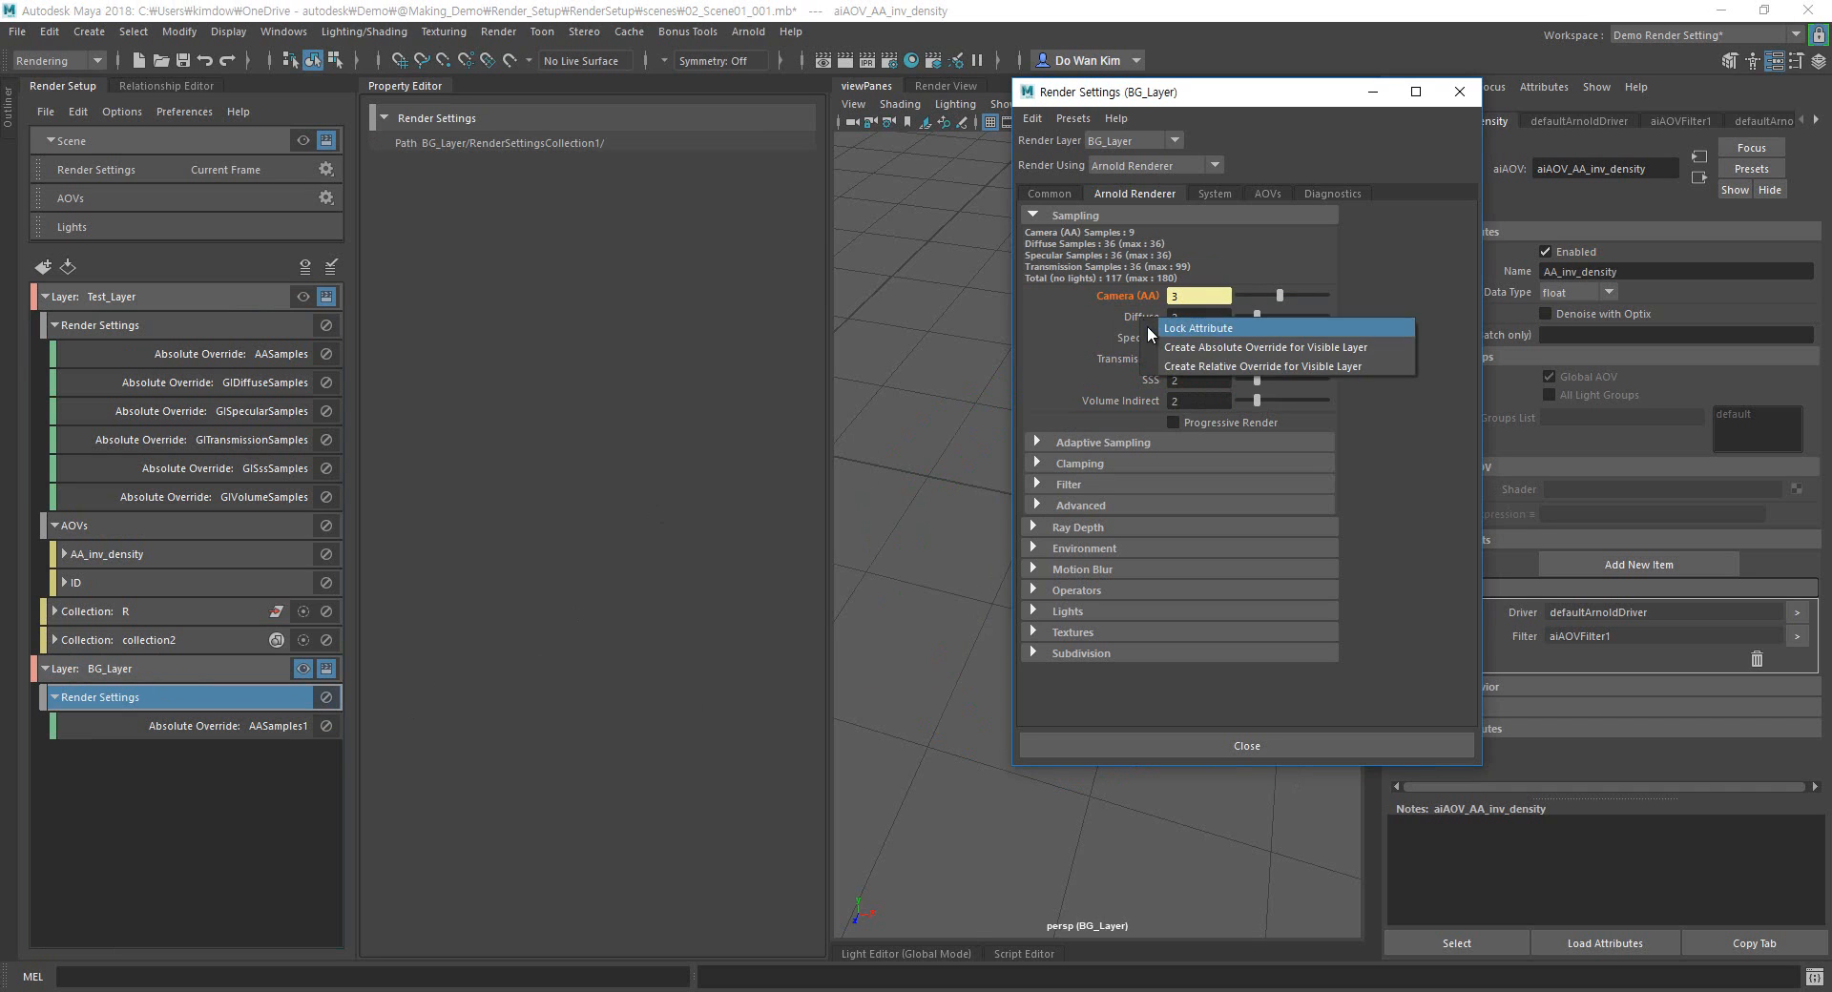
{"action": "left_click", "coordinate": [1146, 341]}
{"action": "right_click", "coordinate": [1149, 337]}
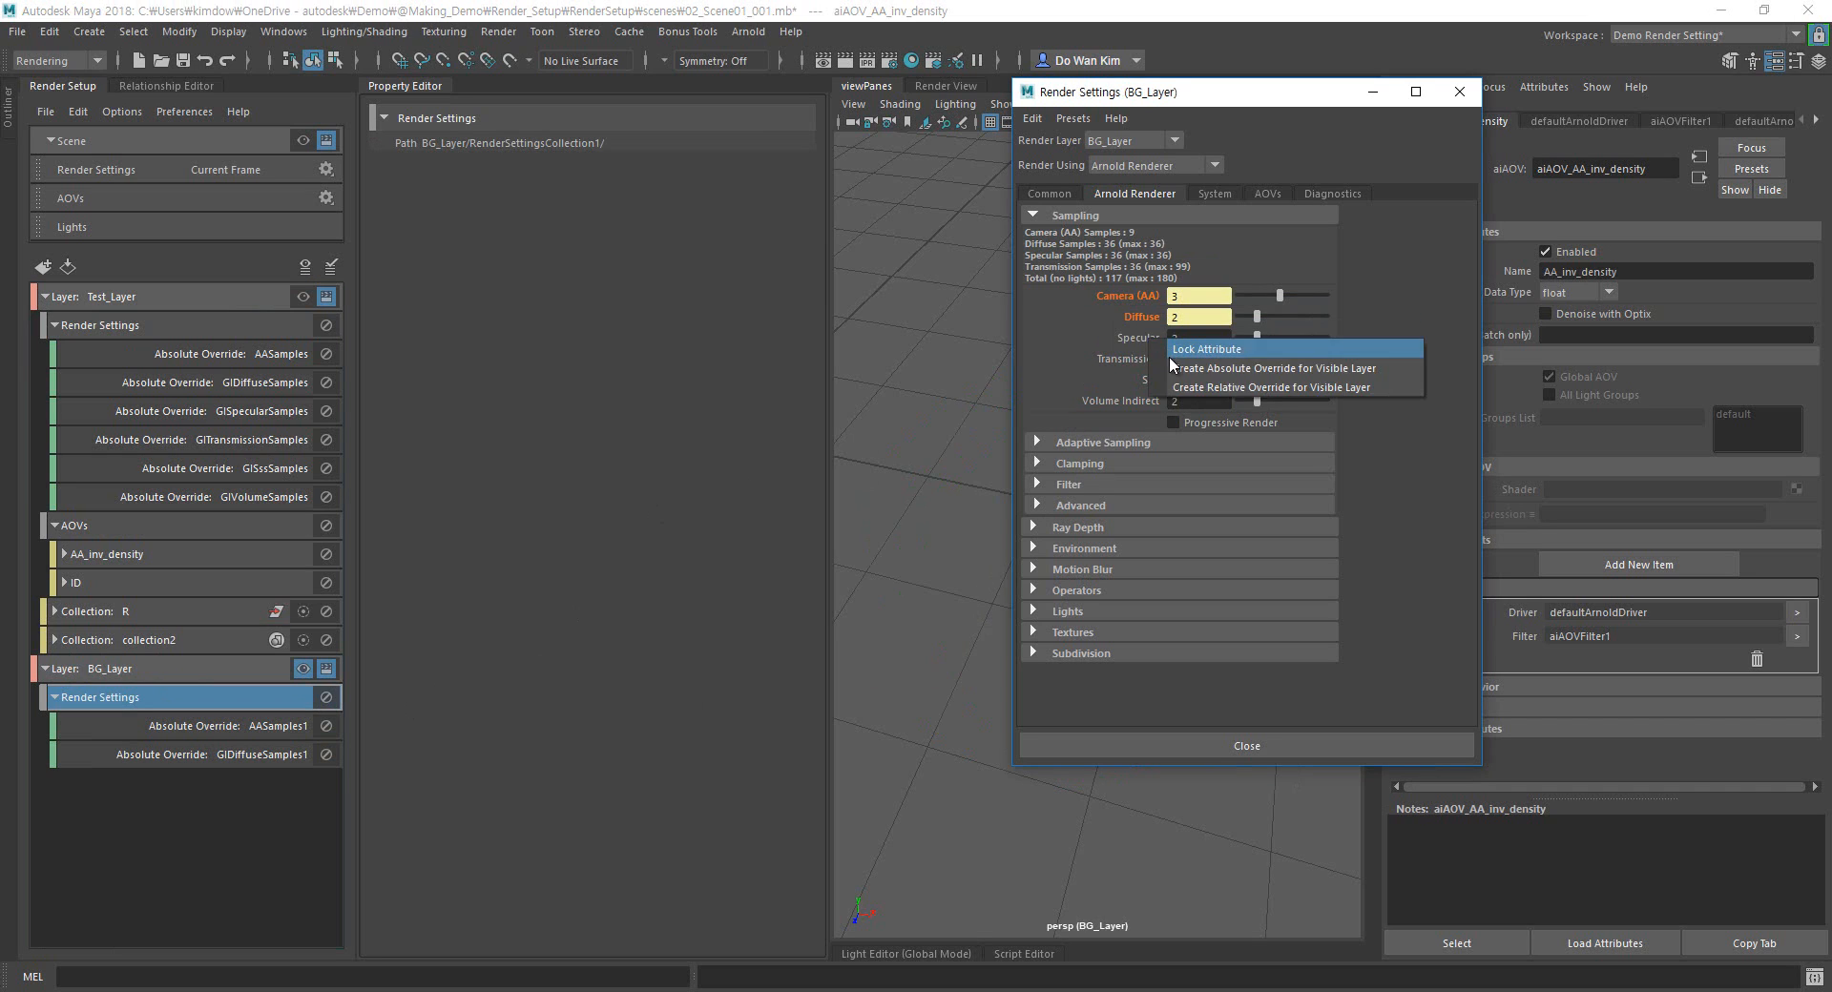
{"action": "left_click", "coordinate": [1170, 357]}
{"action": "right_click", "coordinate": [1145, 358]}
{"action": "left_click", "coordinate": [1147, 381]}
{"action": "right_click", "coordinate": [1148, 381]}
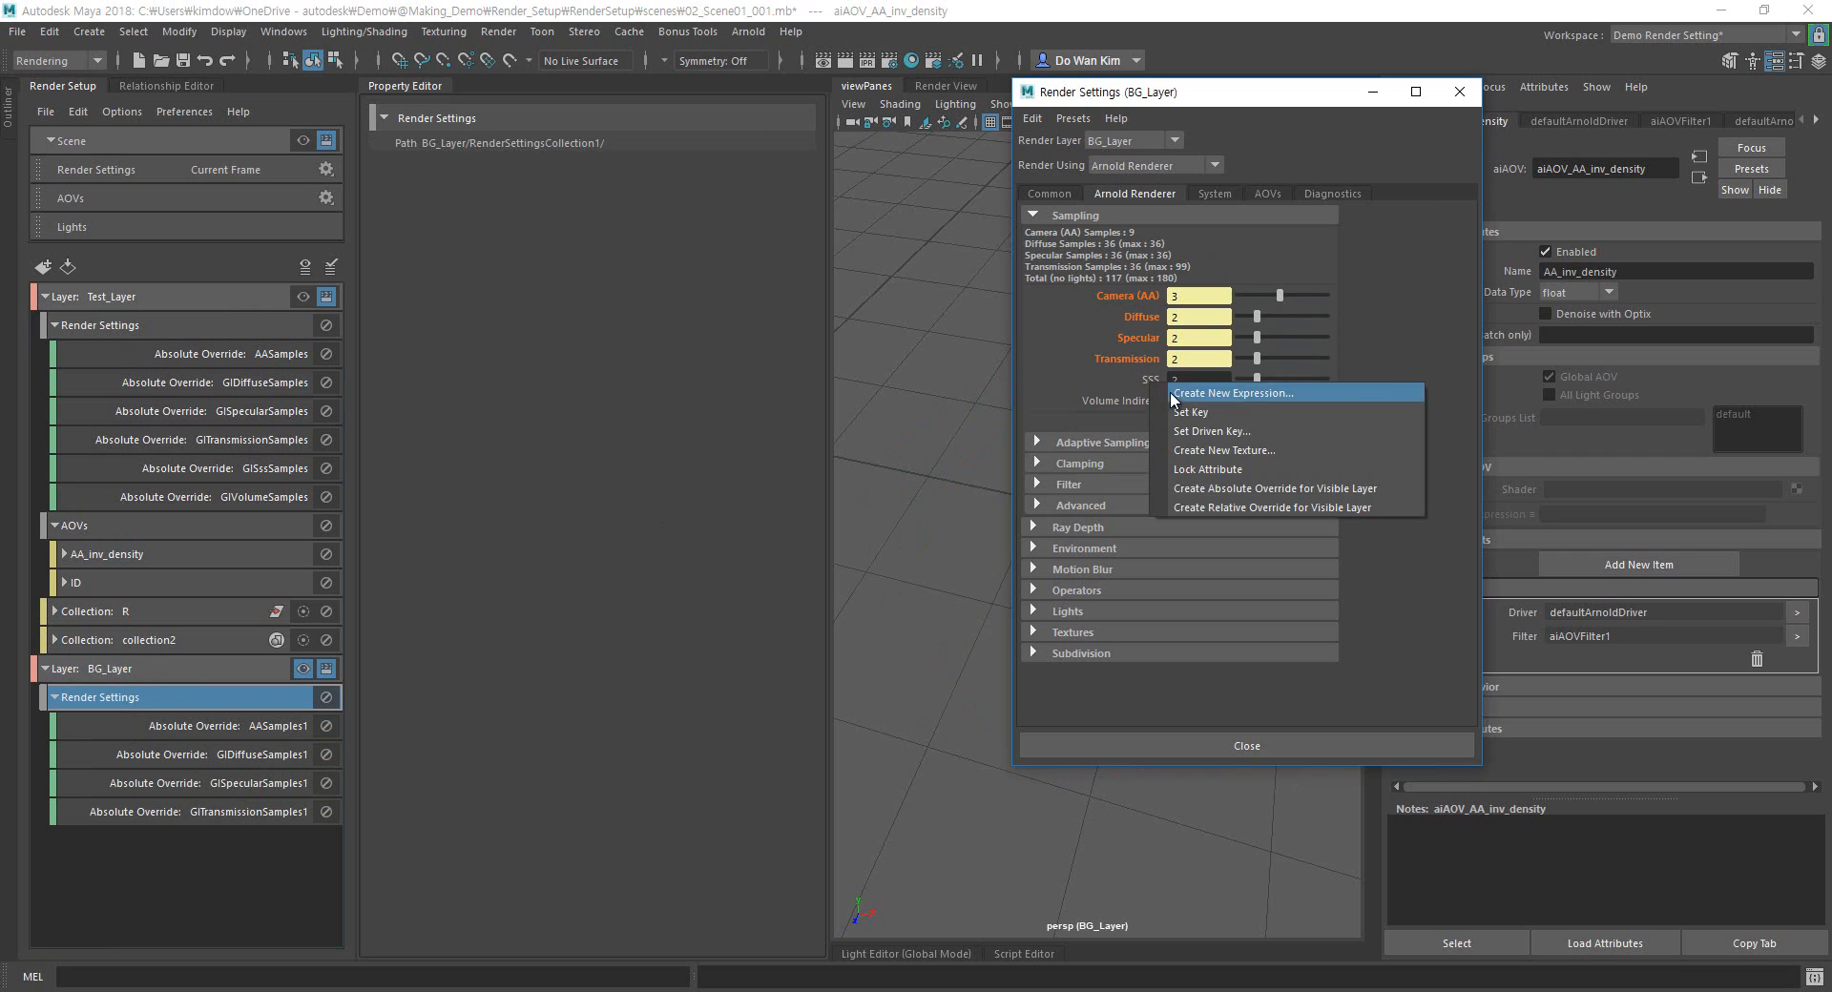
{"action": "left_click", "coordinate": [1189, 487]}
{"action": "right_click", "coordinate": [1141, 402]}
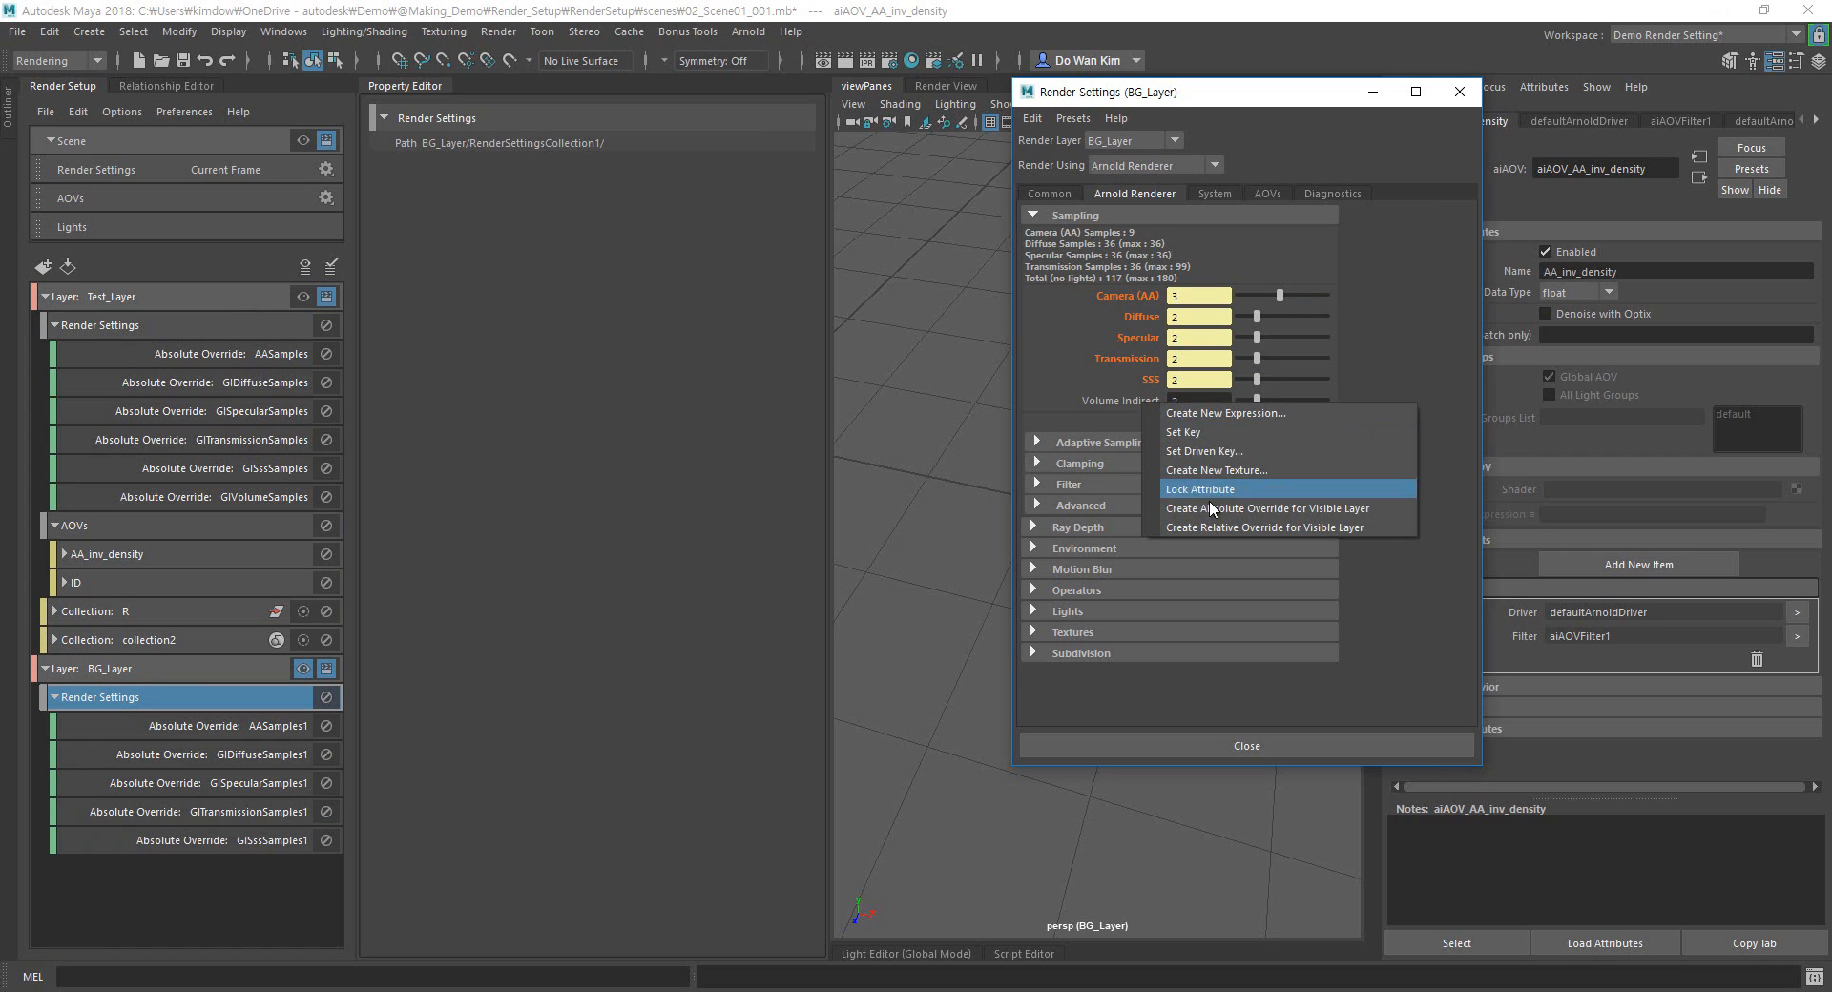
{"action": "left_click", "coordinate": [1214, 508]}
Set BG_Layer's Camera (AA) to 8 and its Diffuse, Specular, Transmission, SSS and Volume Indirect samples to 4.
{"action": "double_click", "coordinate": [1190, 295]}
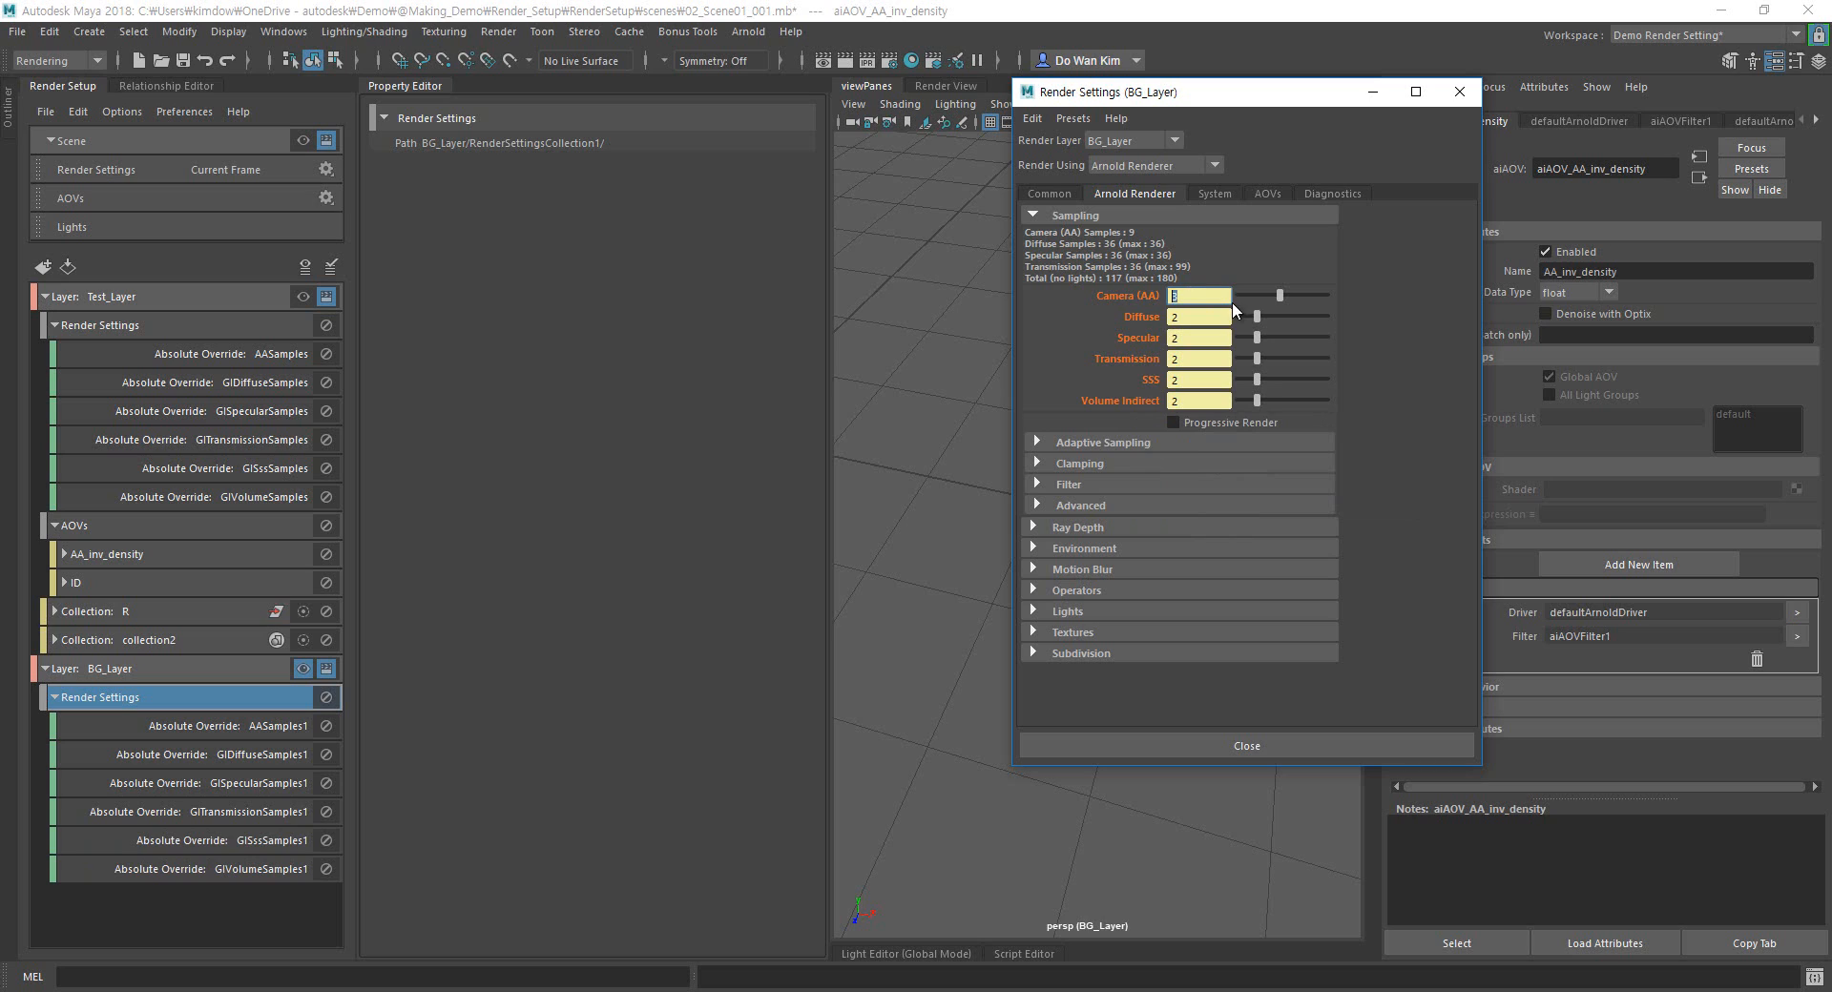
{"action": "type", "text": "8"}
{"action": "key", "text": "Return"}
{"action": "key", "text": "Tab"}
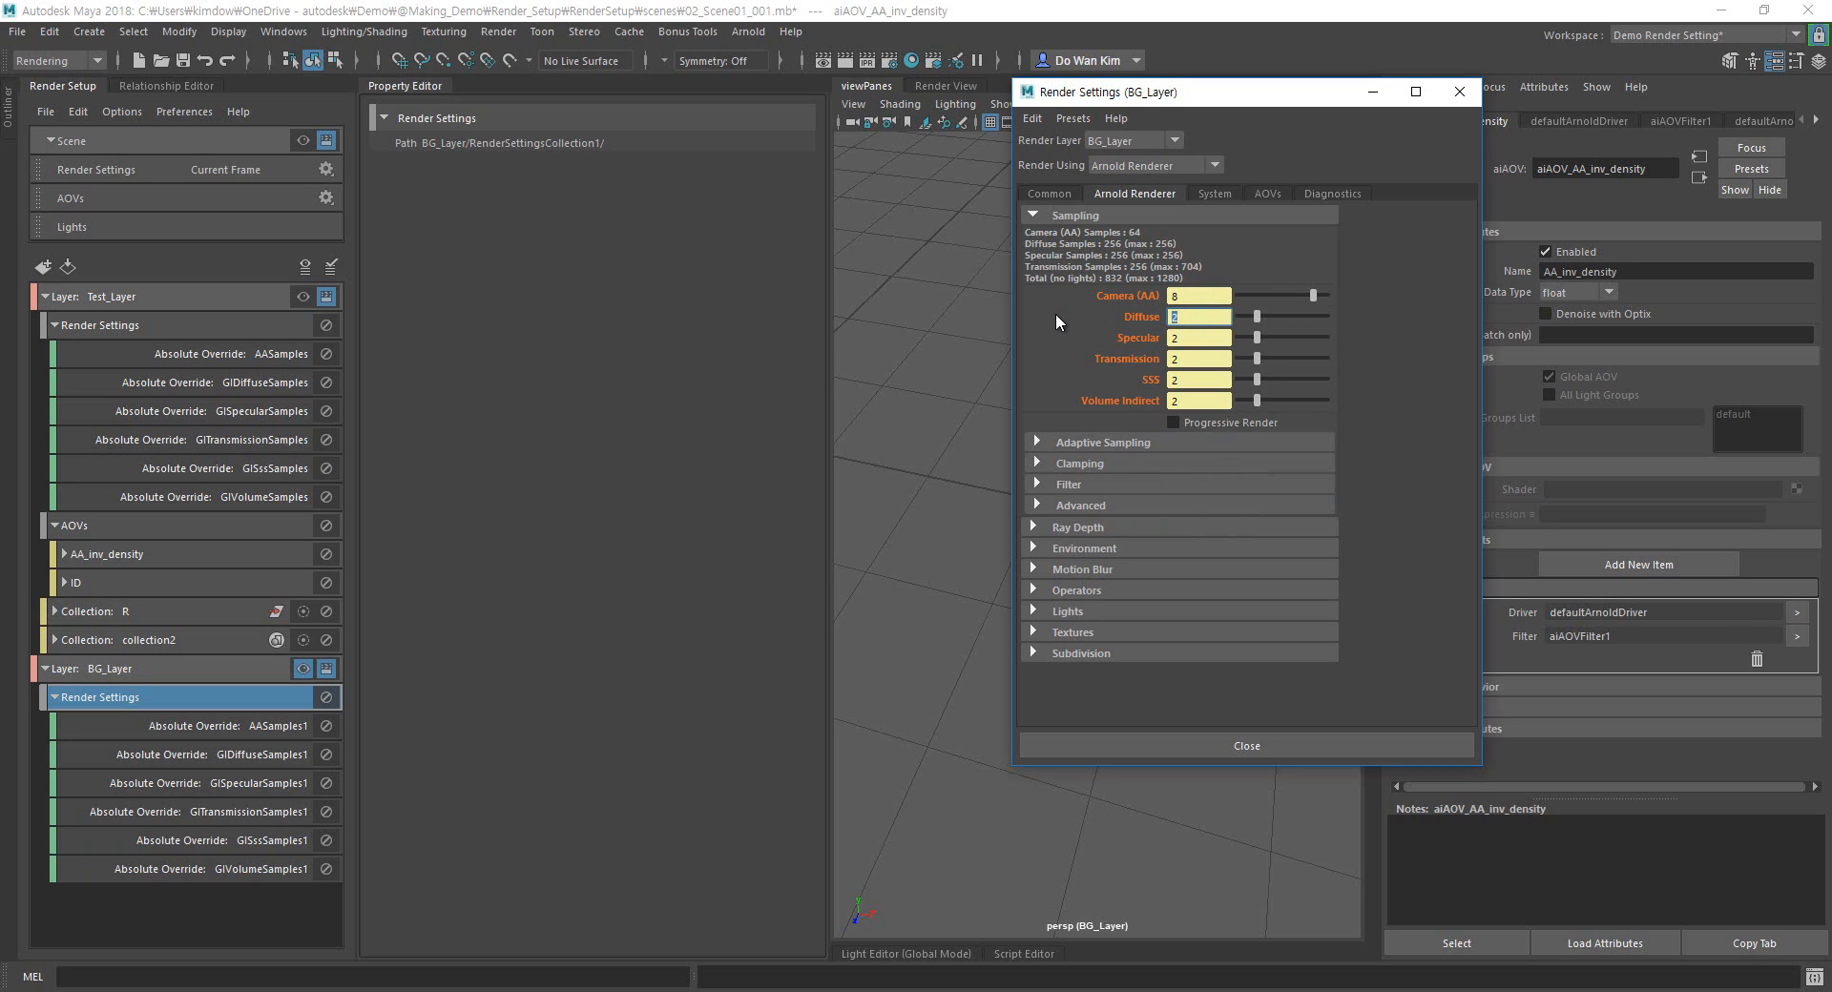
{"action": "key", "text": "Tab"}
{"action": "type", "text": "4"}
{"action": "key", "text": "Tab"}
{"action": "type", "text": "4"}
{"action": "key", "text": "Tab"}
{"action": "type", "text": "4"}
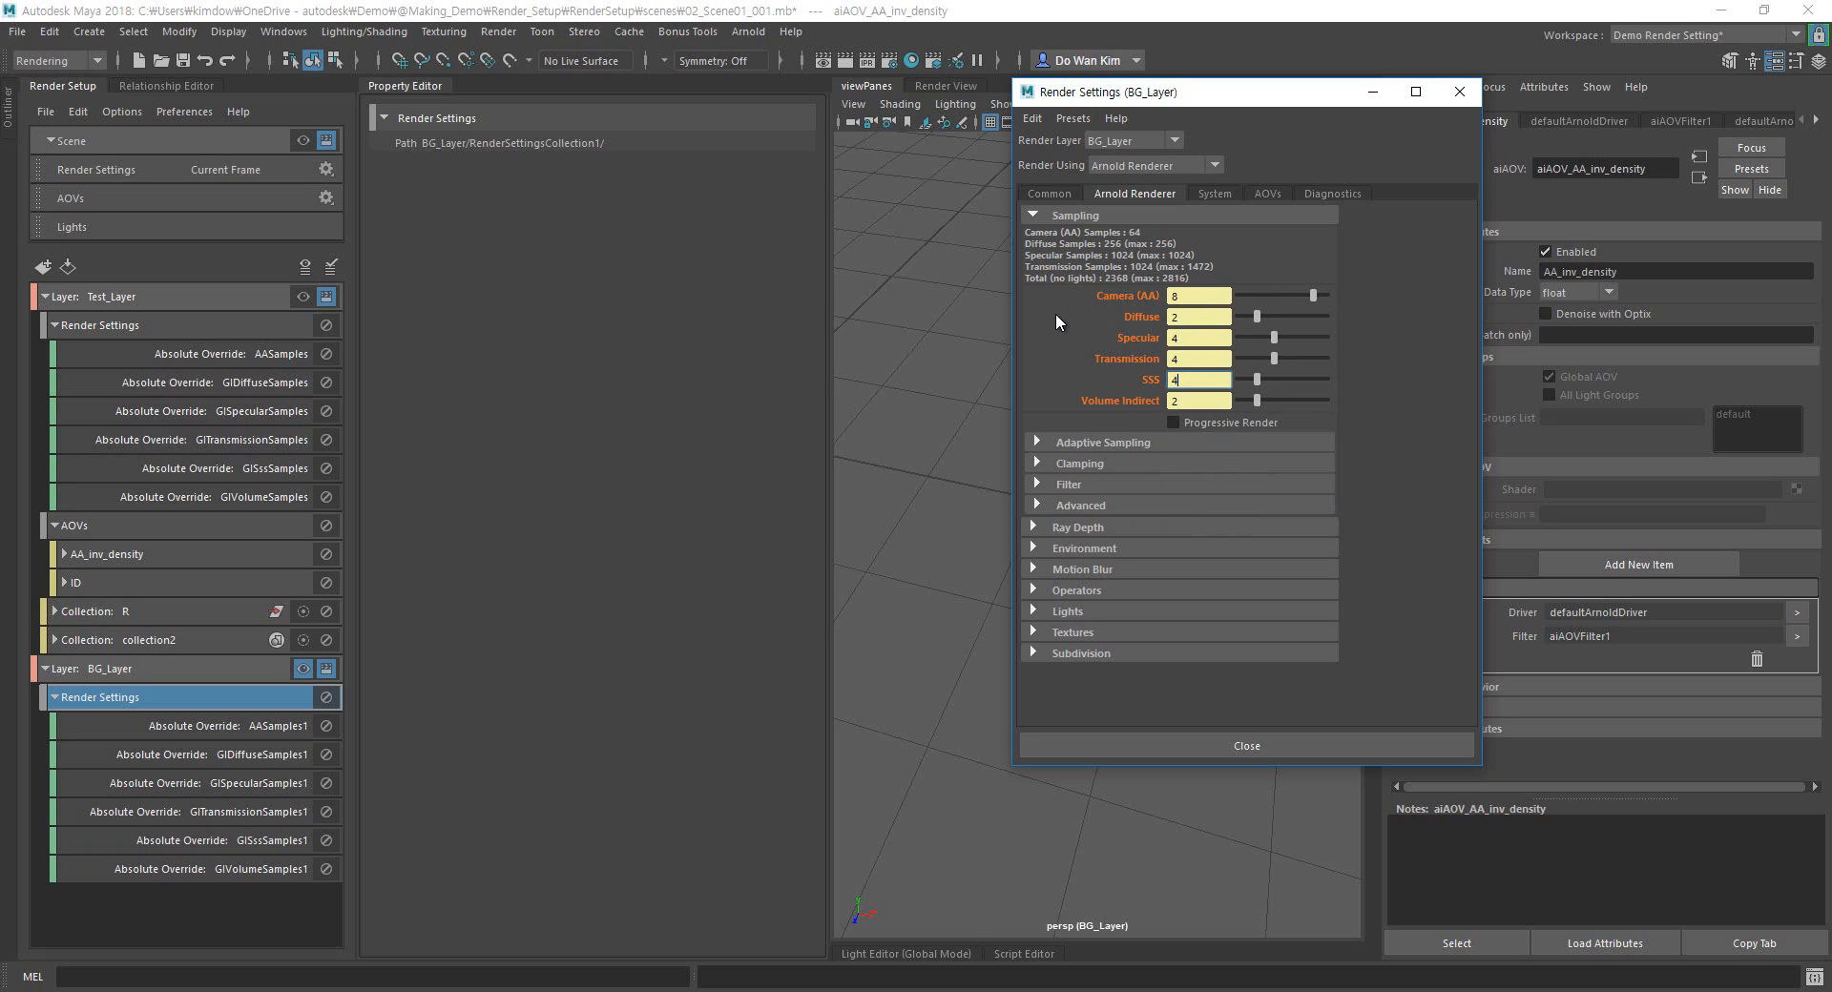
{"action": "key", "text": "Tab"}
{"action": "type", "text": "4"}
{"action": "key", "text": "Return"}
{"action": "left_click_drag", "start_coordinate": [1208, 314], "coordinate": [1113, 318]}
{"action": "type", "text": "4"}
{"action": "key", "text": "Return"}
With BG_Layer and the AOVs group collapsed, make Test_Layer the visible layer and render it in the Render View.
{"action": "left_click", "coordinate": [46, 669]}
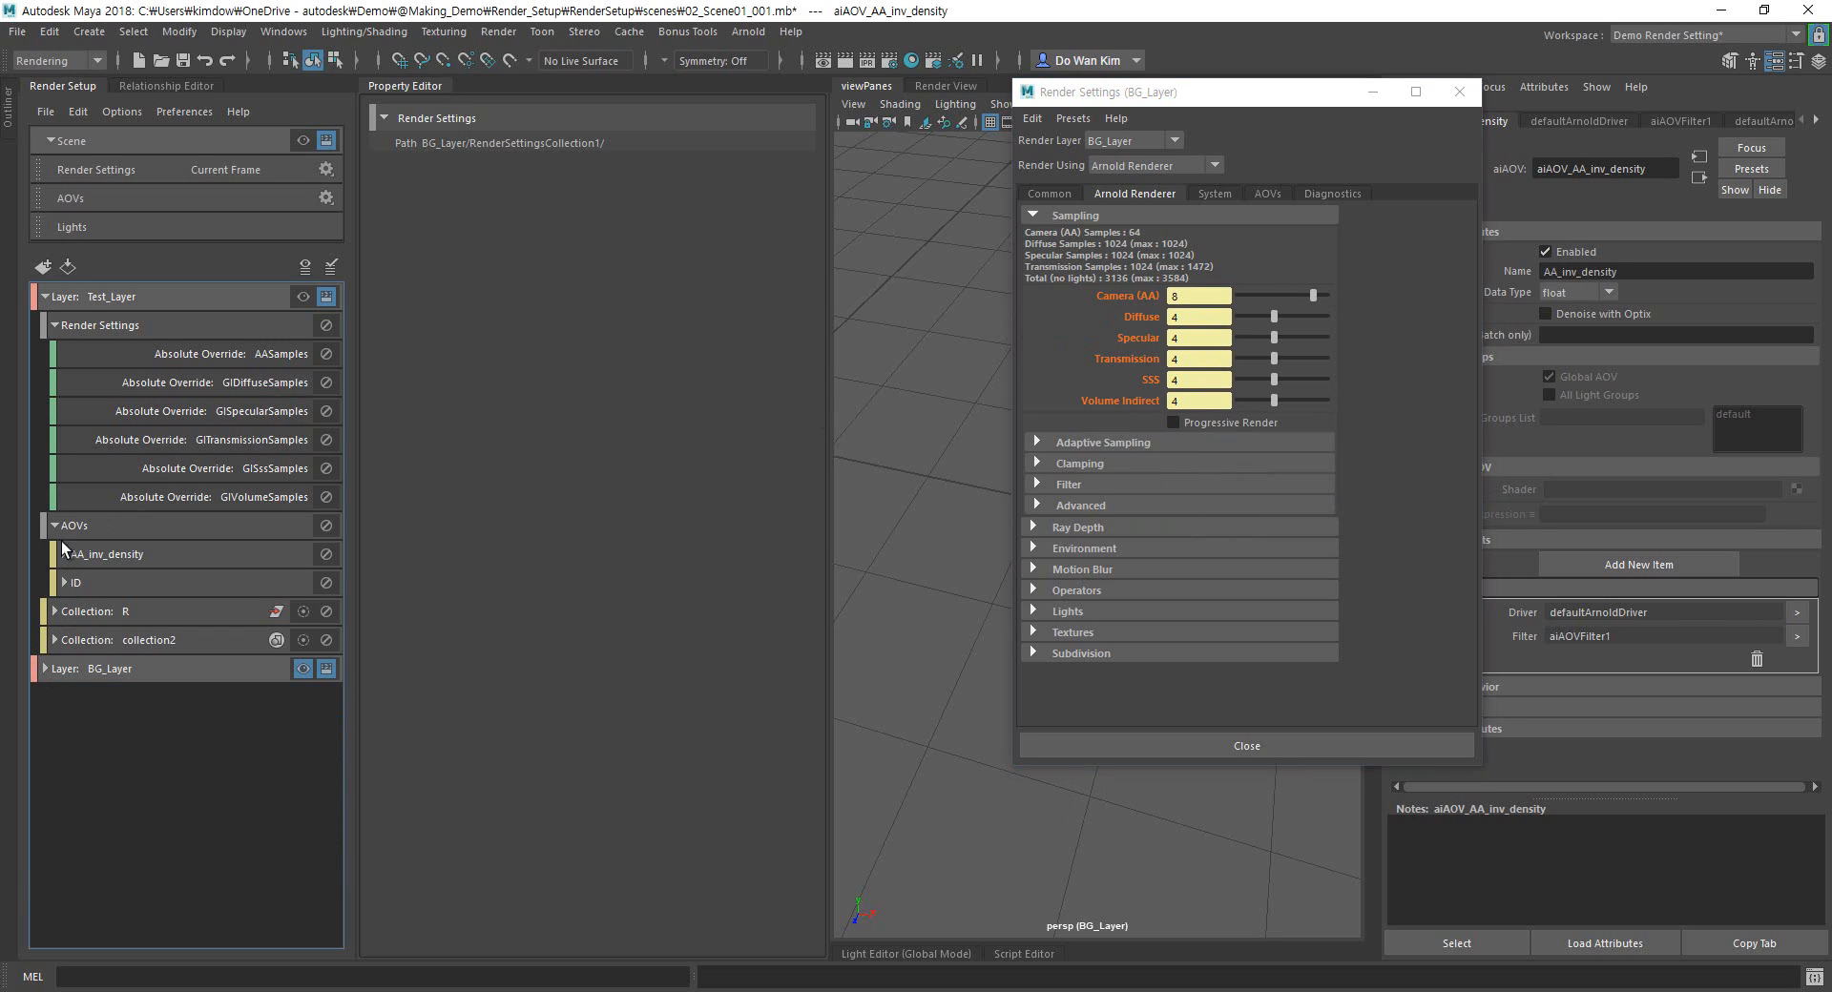
{"action": "left_click", "coordinate": [54, 526]}
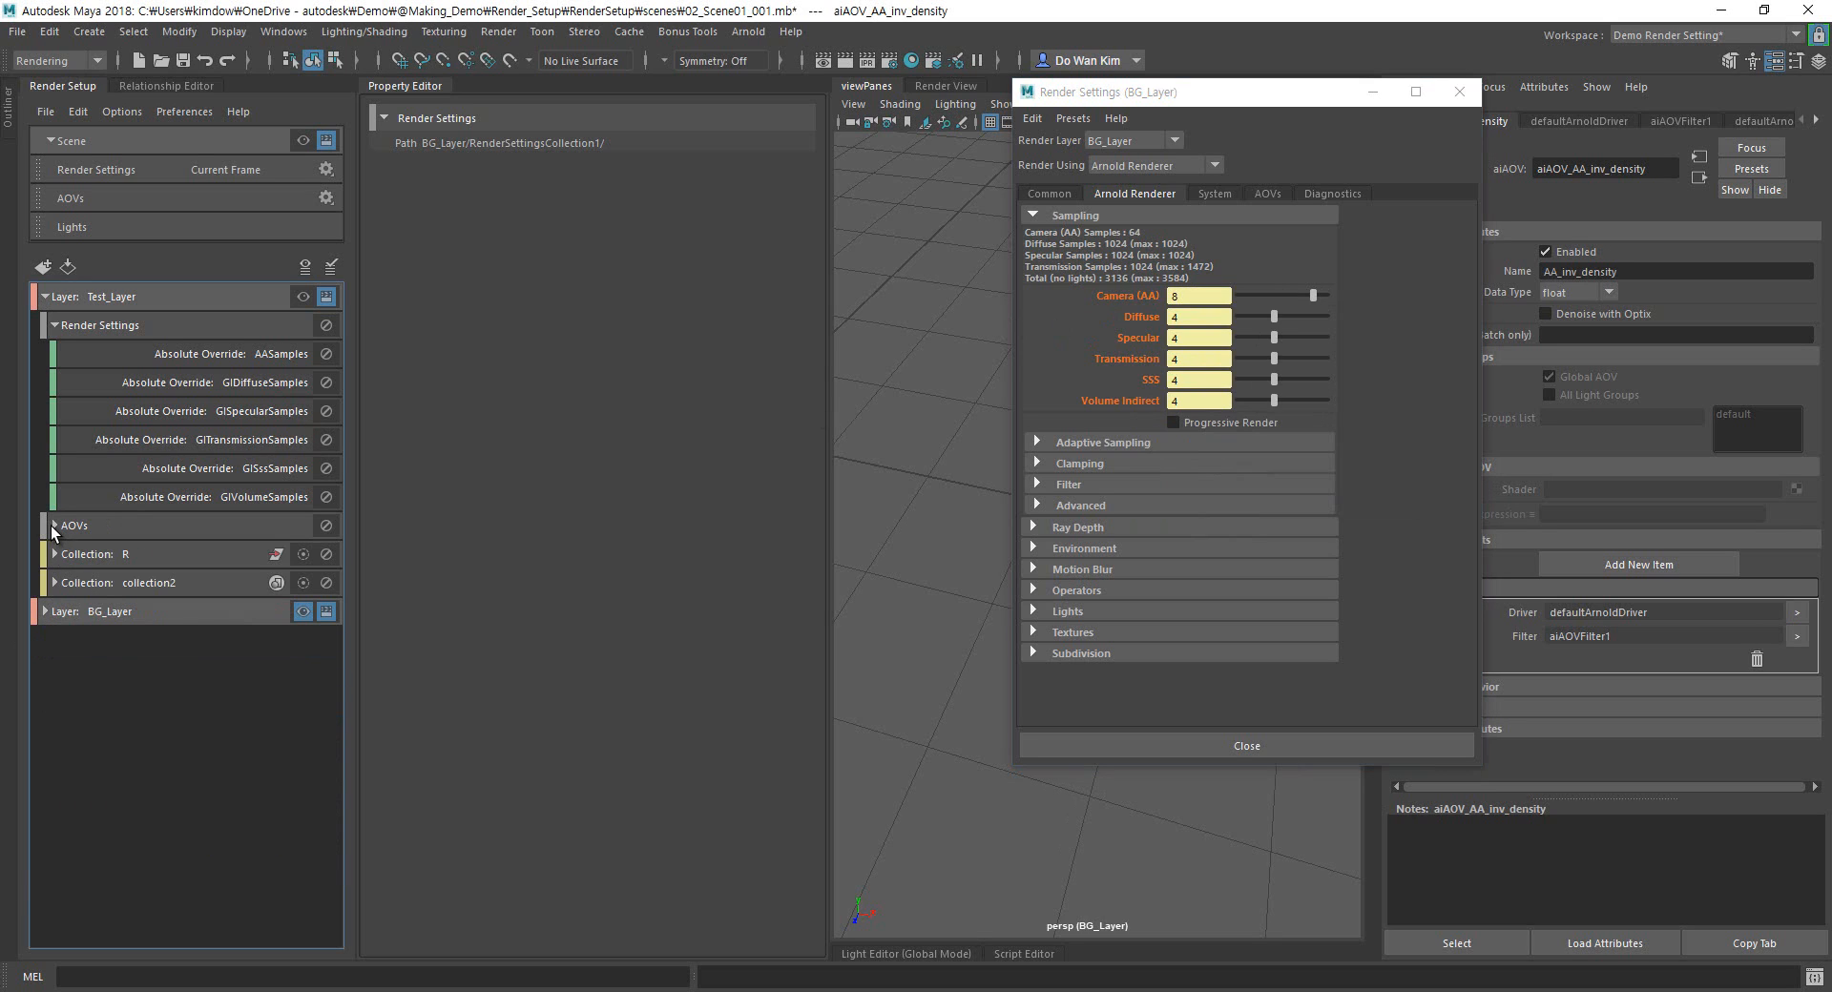
{"action": "left_click", "coordinate": [302, 297]}
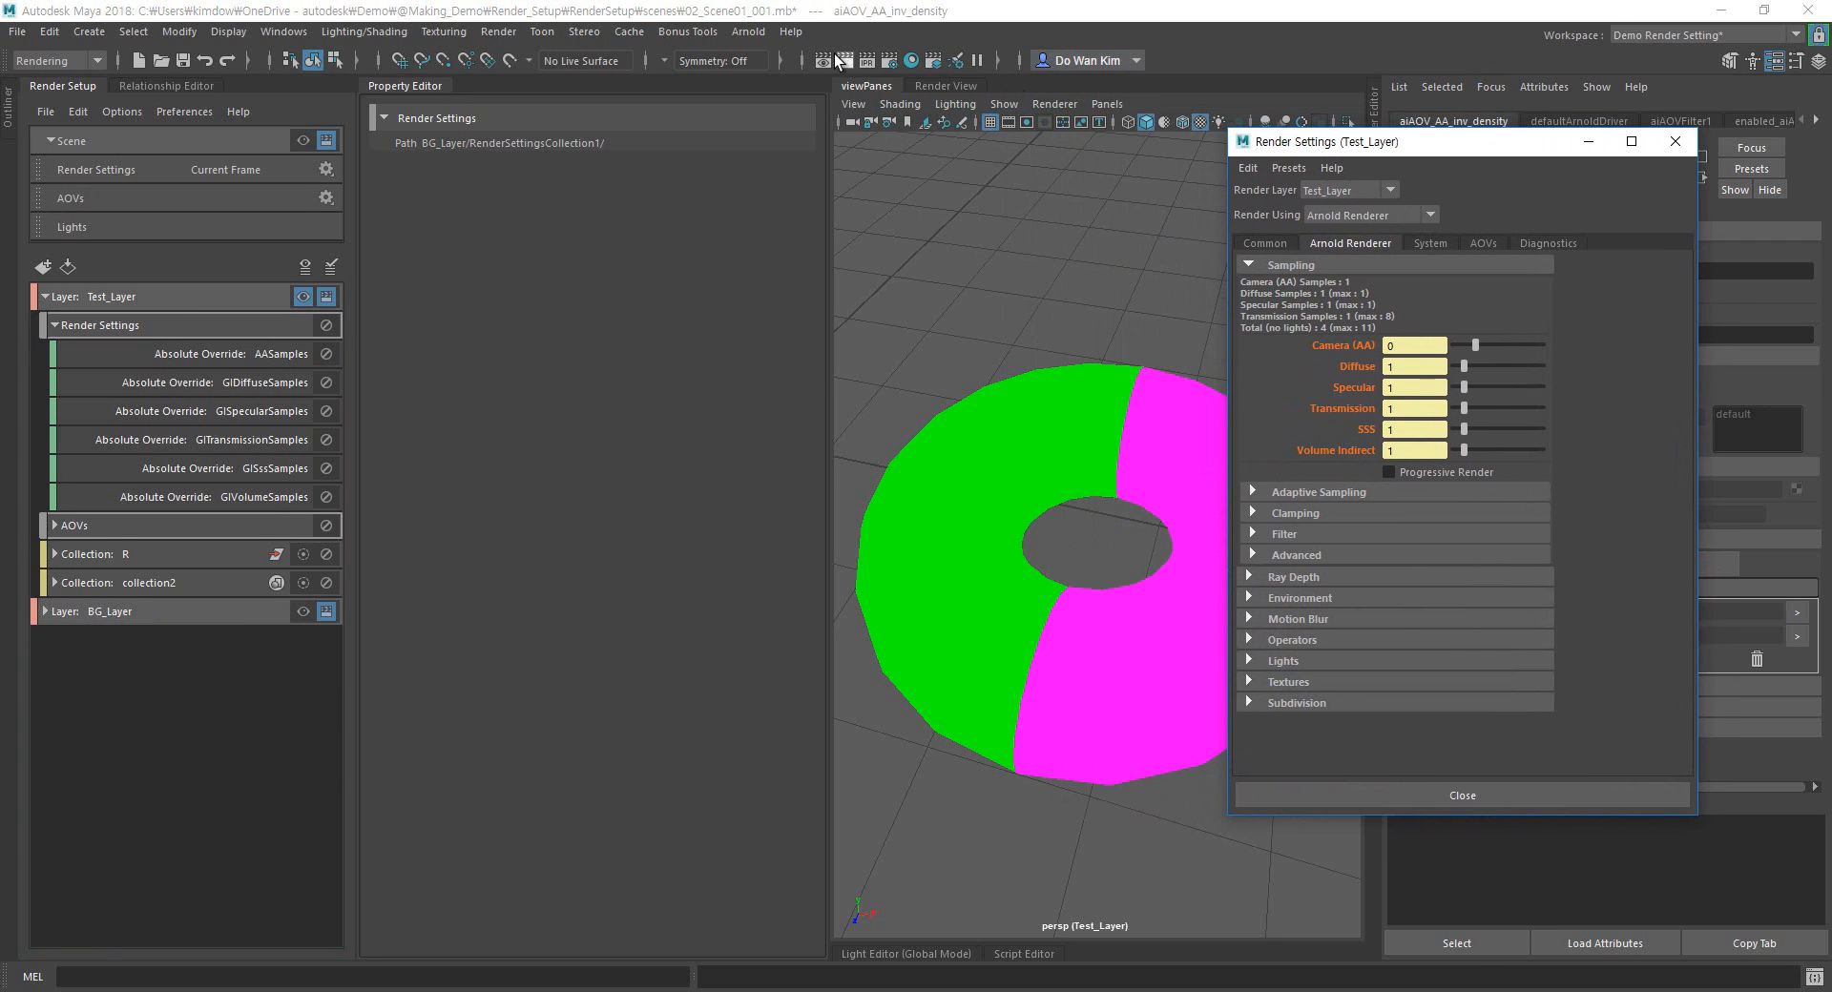
{"action": "left_click", "coordinate": [943, 85]}
{"action": "left_click", "coordinate": [843, 125]}
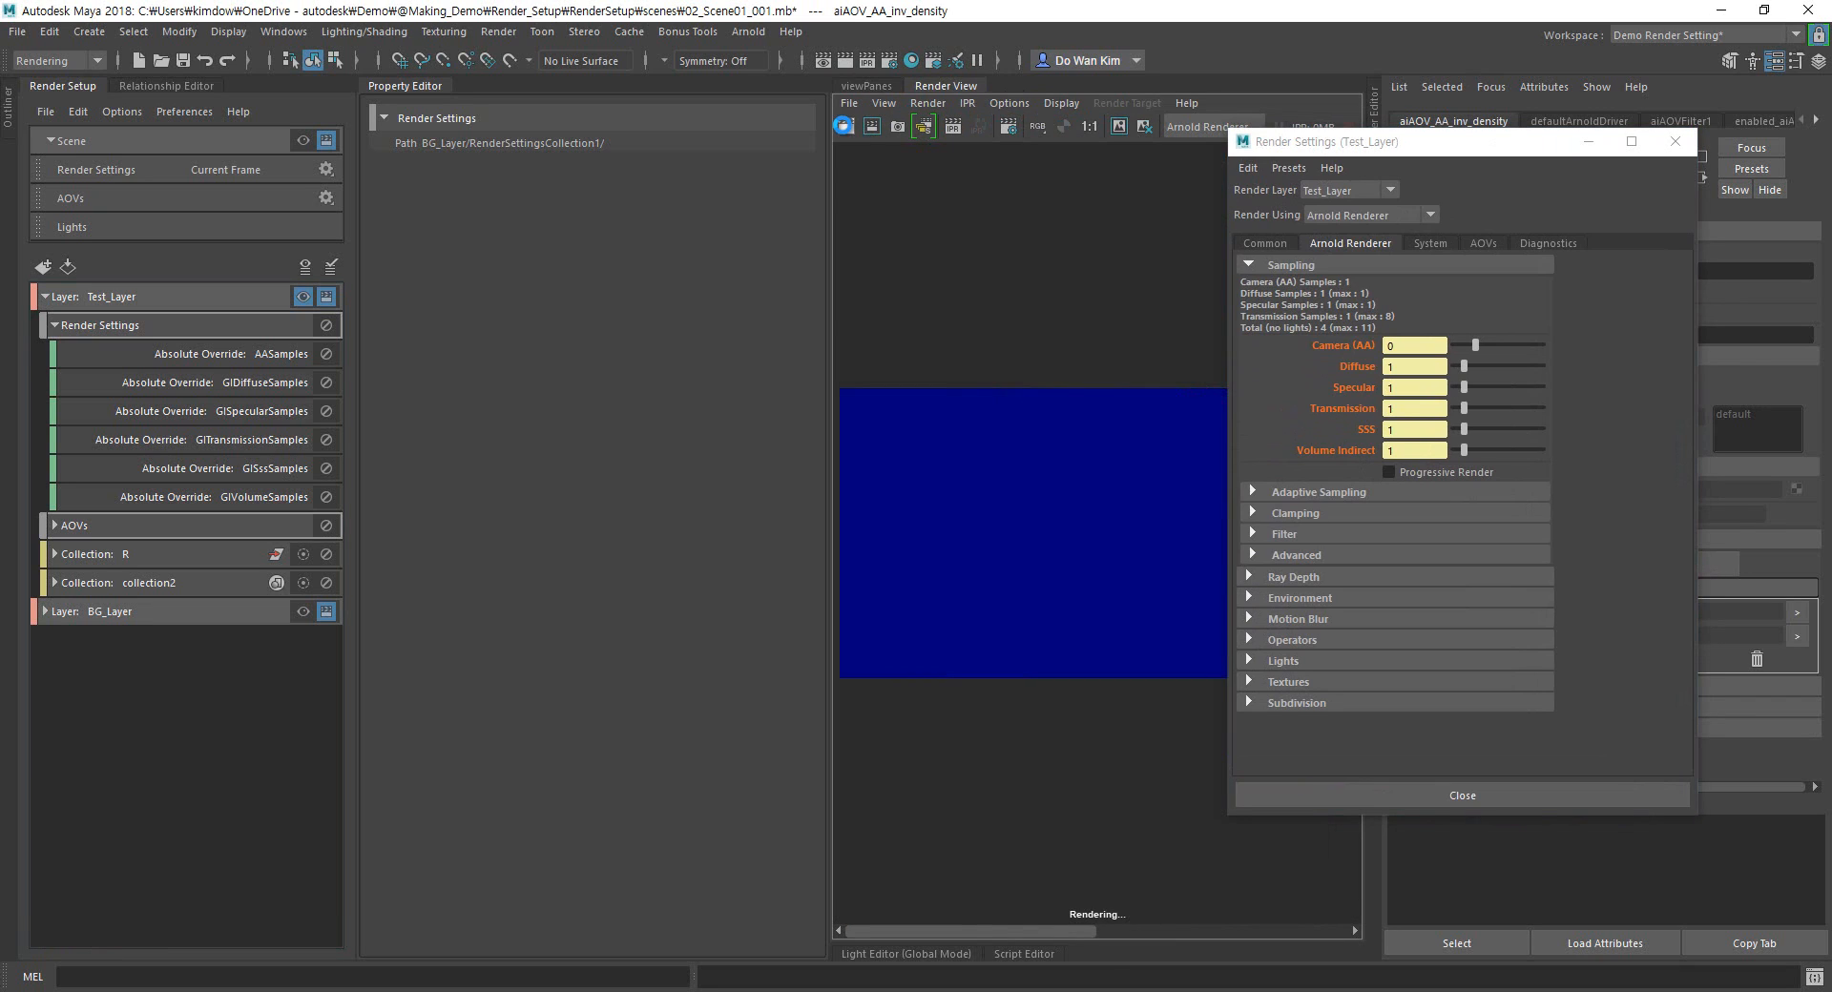
Select BG_Layer and make it the visible layer again.
{"action": "left_click", "coordinate": [236, 616]}
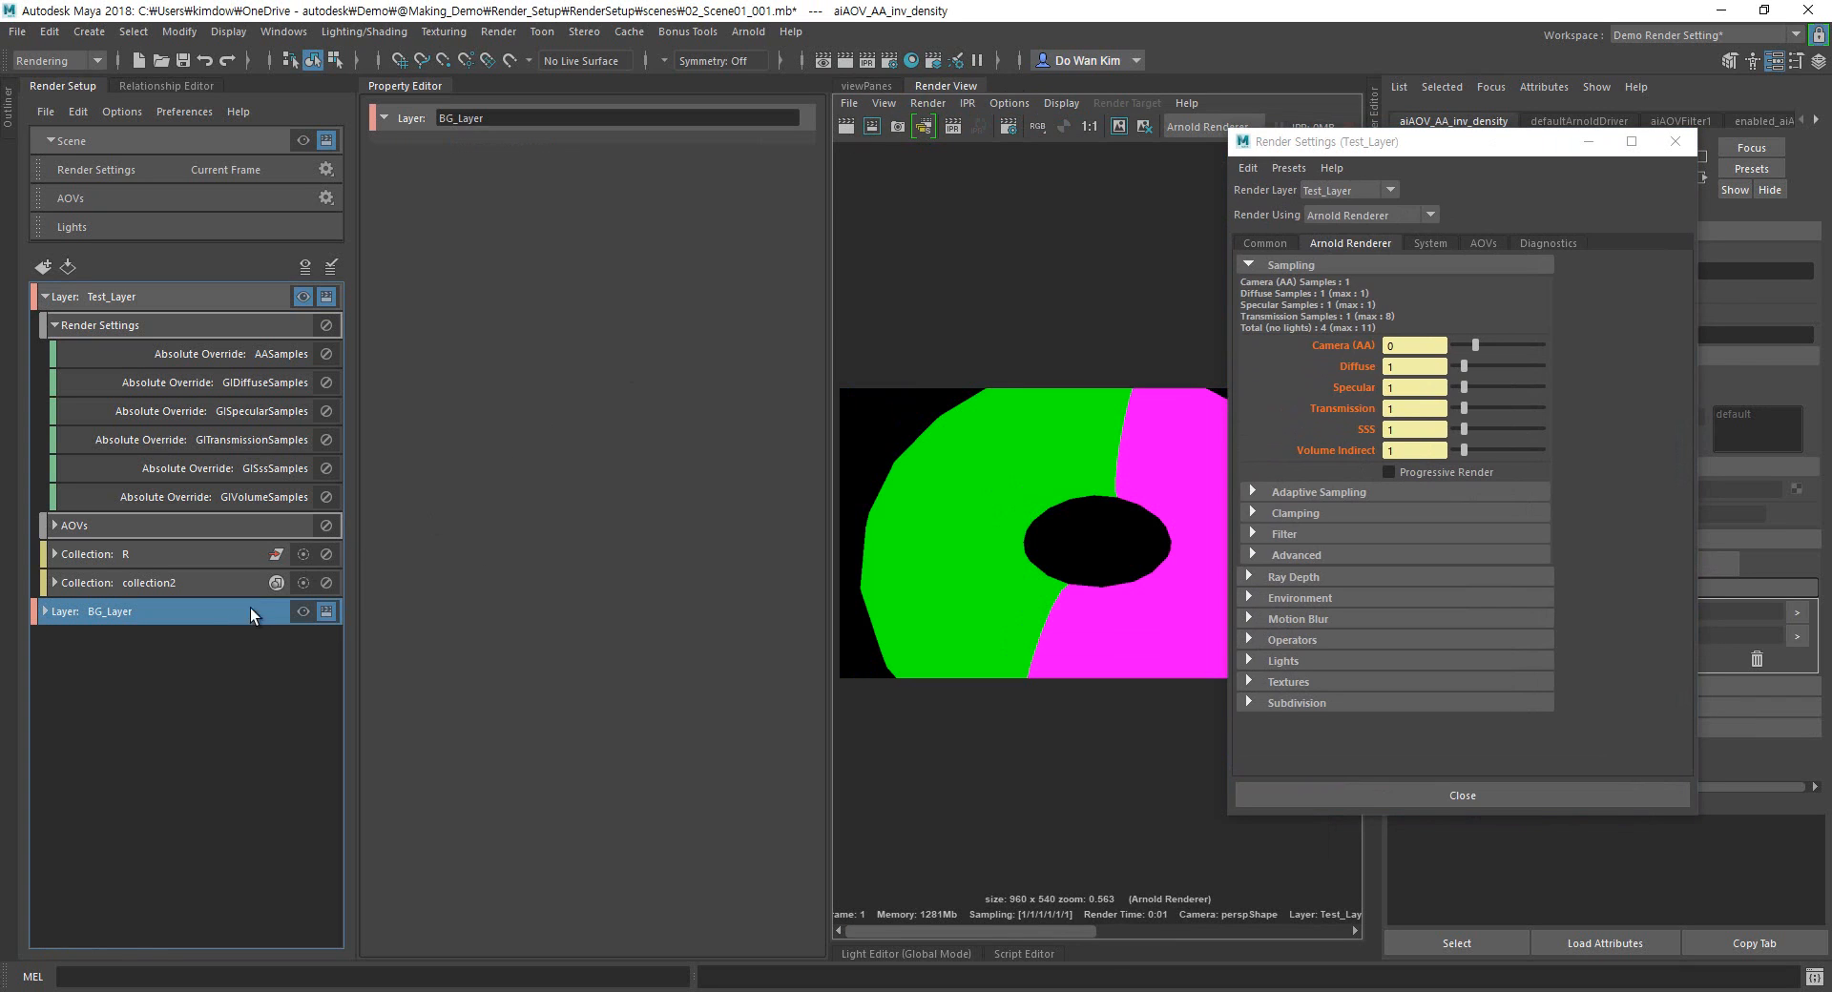
{"action": "left_click", "coordinate": [301, 611]}
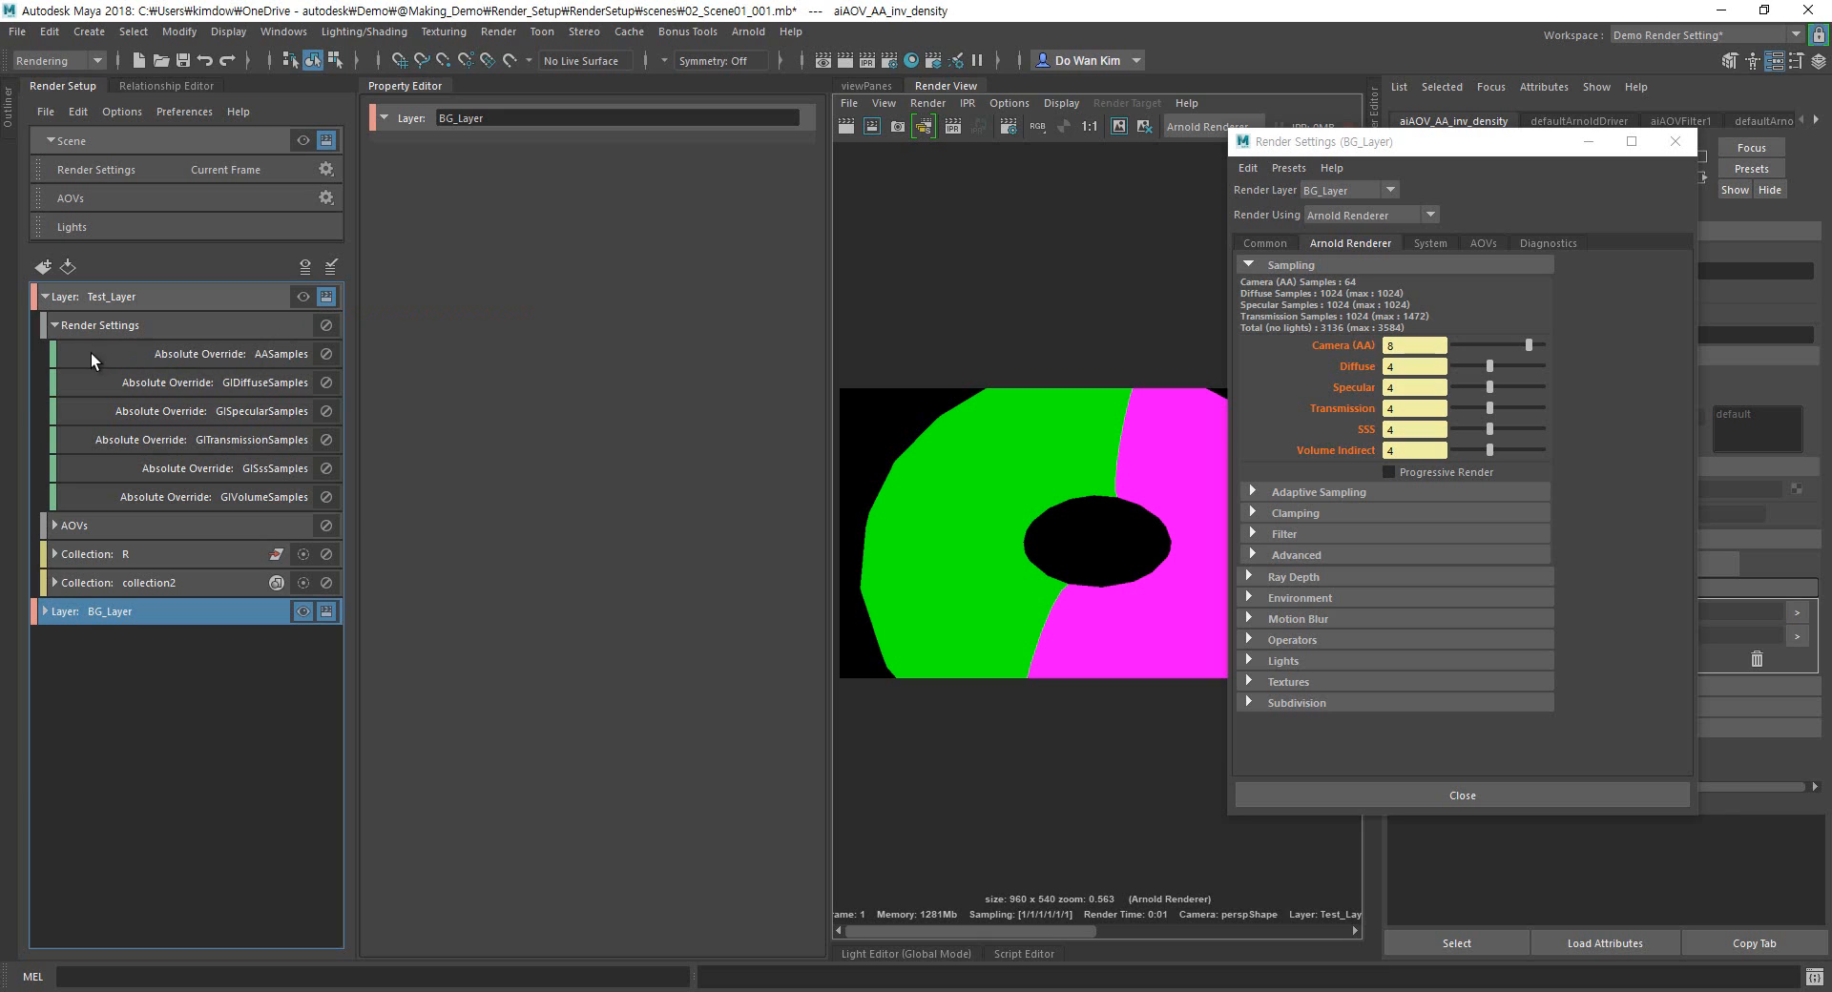
Convert Test_Layer's AASamples, GIDiffuse, GISpecular, GITransmission, GISss and GIVolume sample overrides to local render overrides.
{"action": "right_click", "coordinate": [247, 359]}
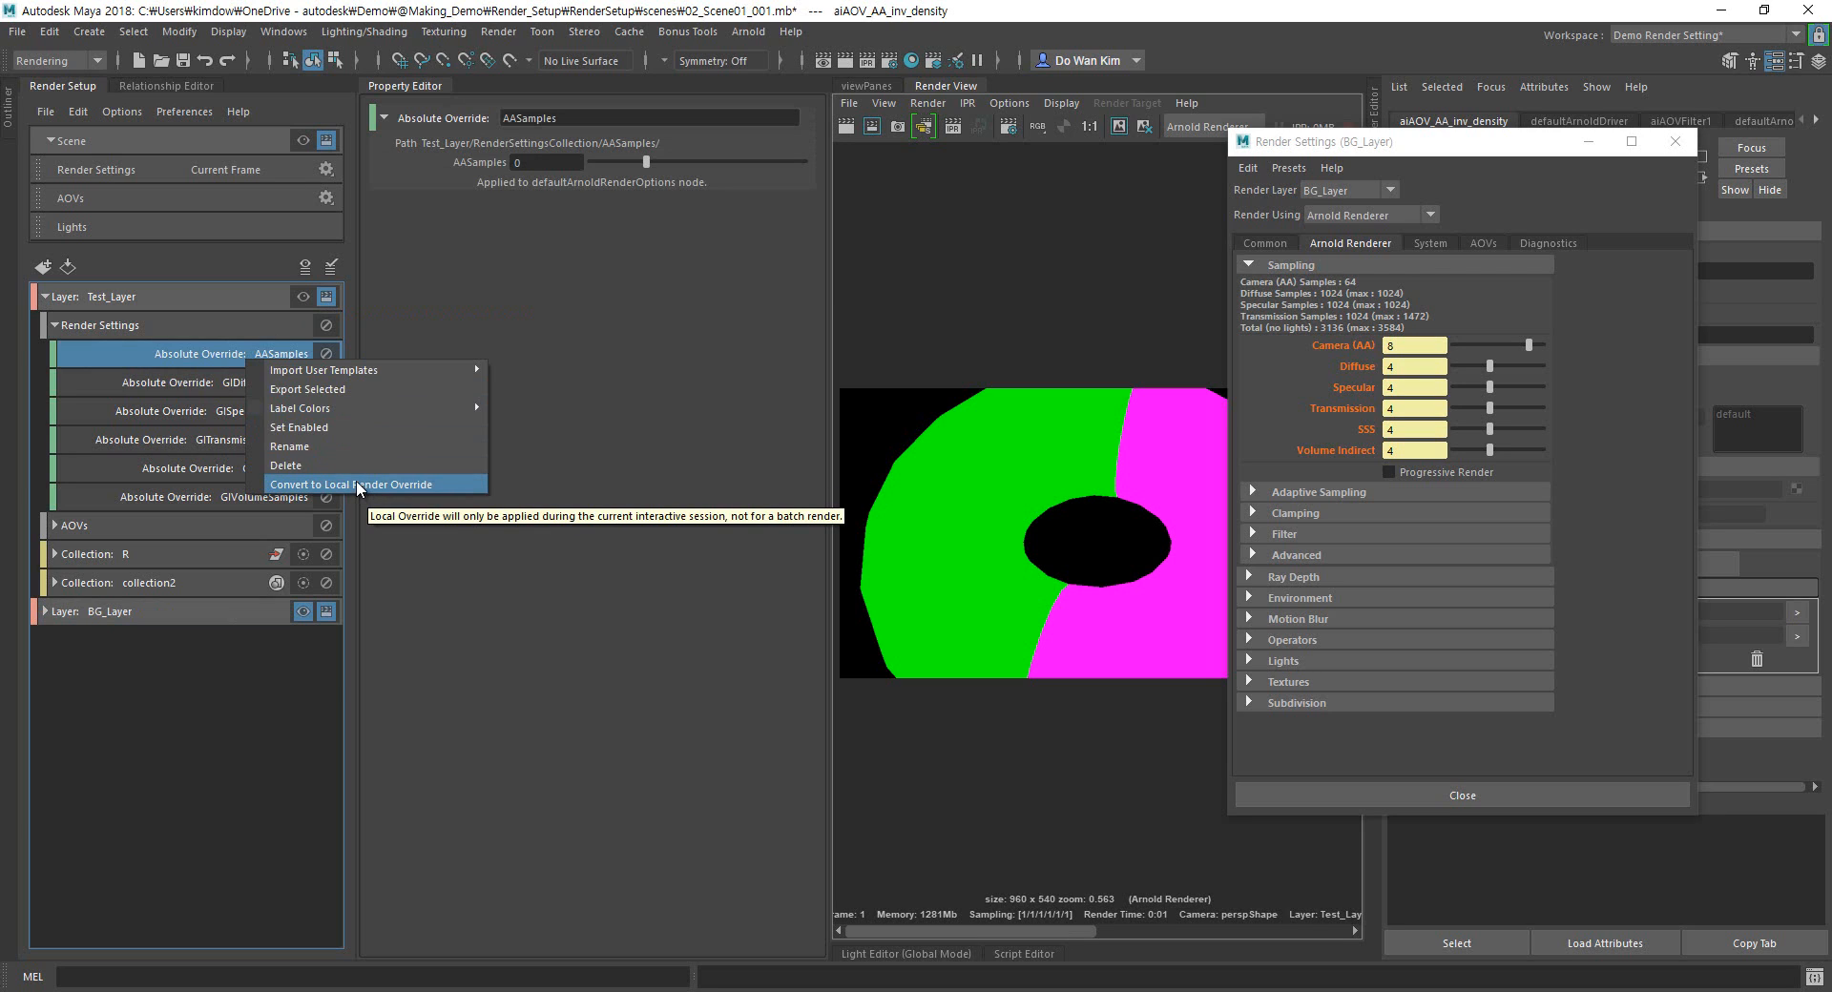
{"action": "left_click", "coordinate": [284, 485]}
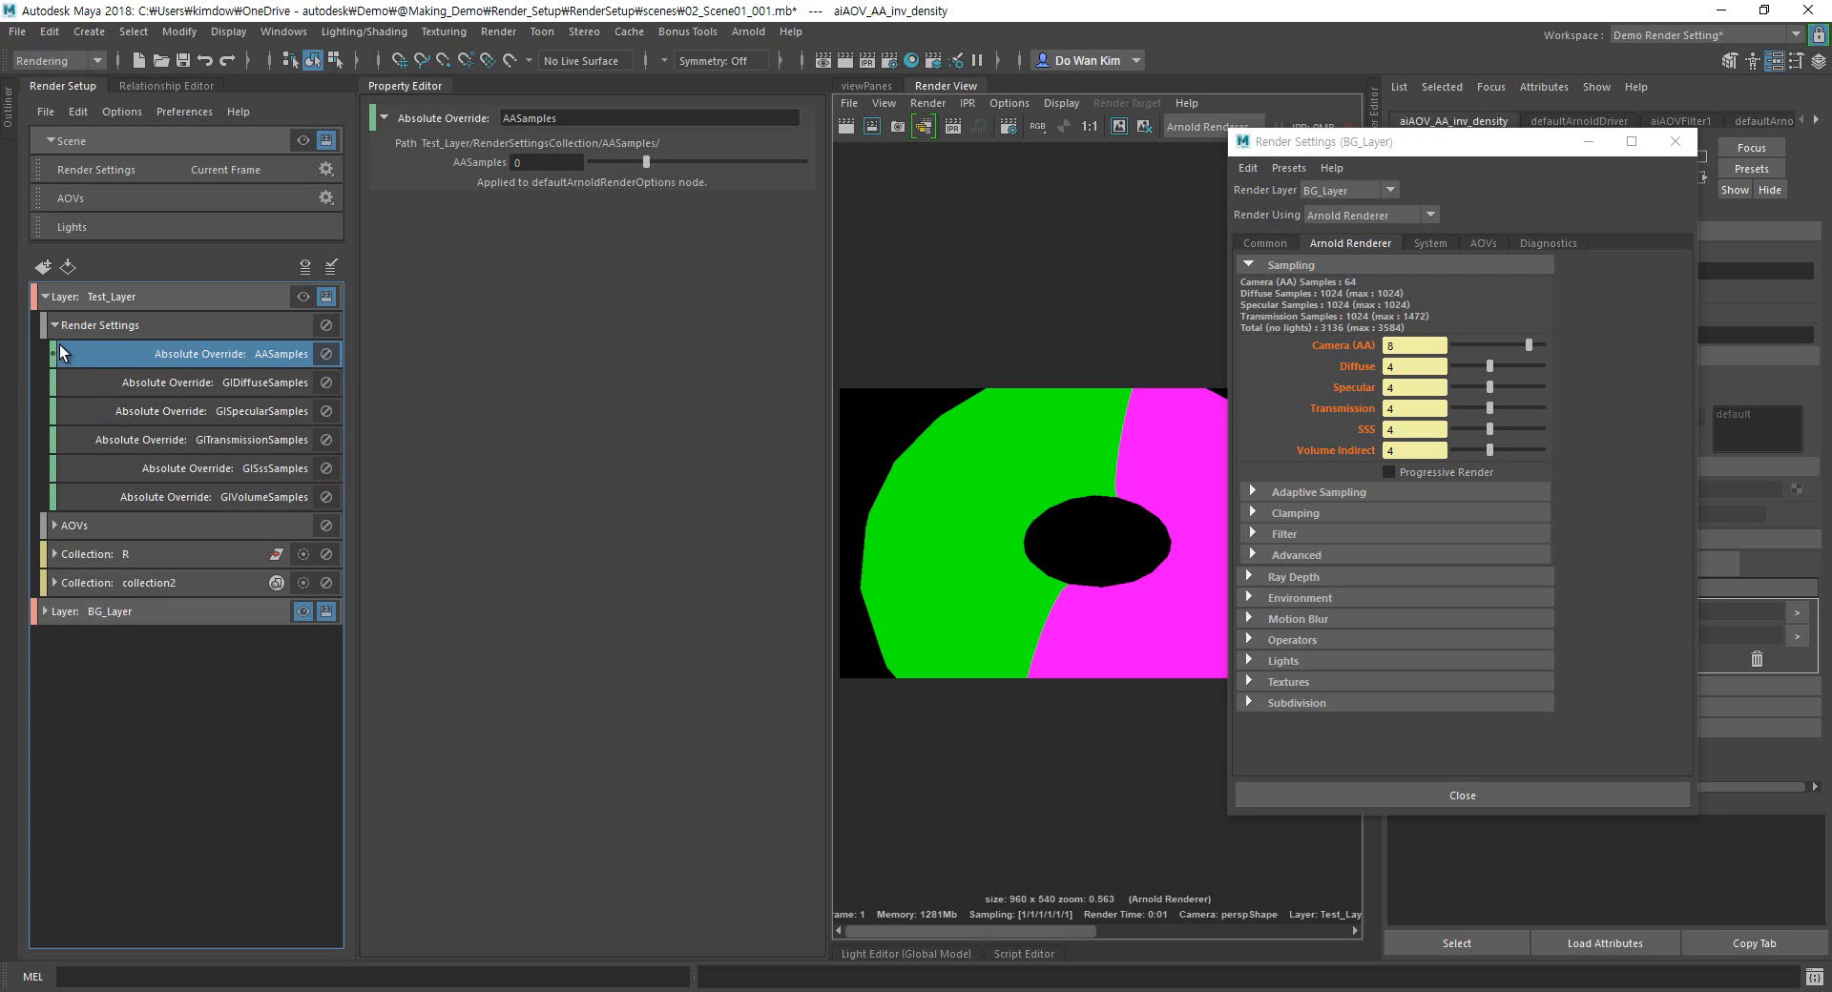
{"action": "left_click", "coordinate": [91, 382]}
{"action": "left_click", "coordinate": [140, 498], "text": "shift"}
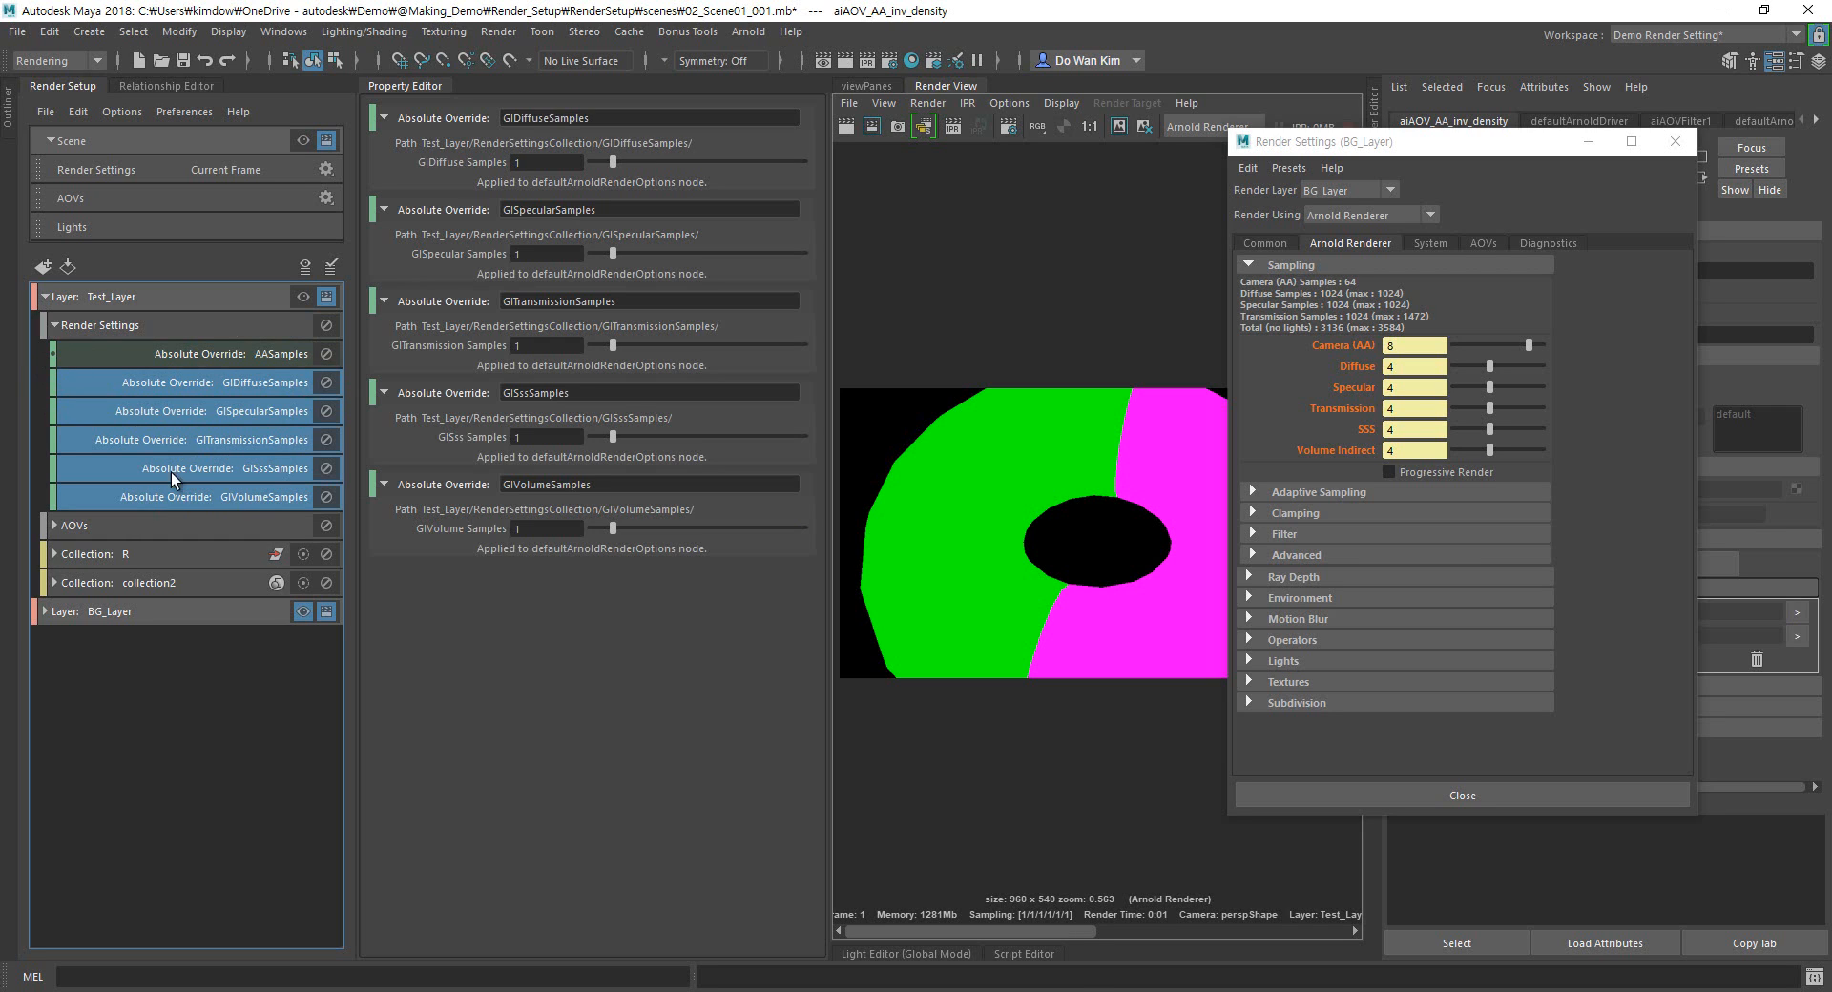
{"action": "right_click", "coordinate": [235, 381]}
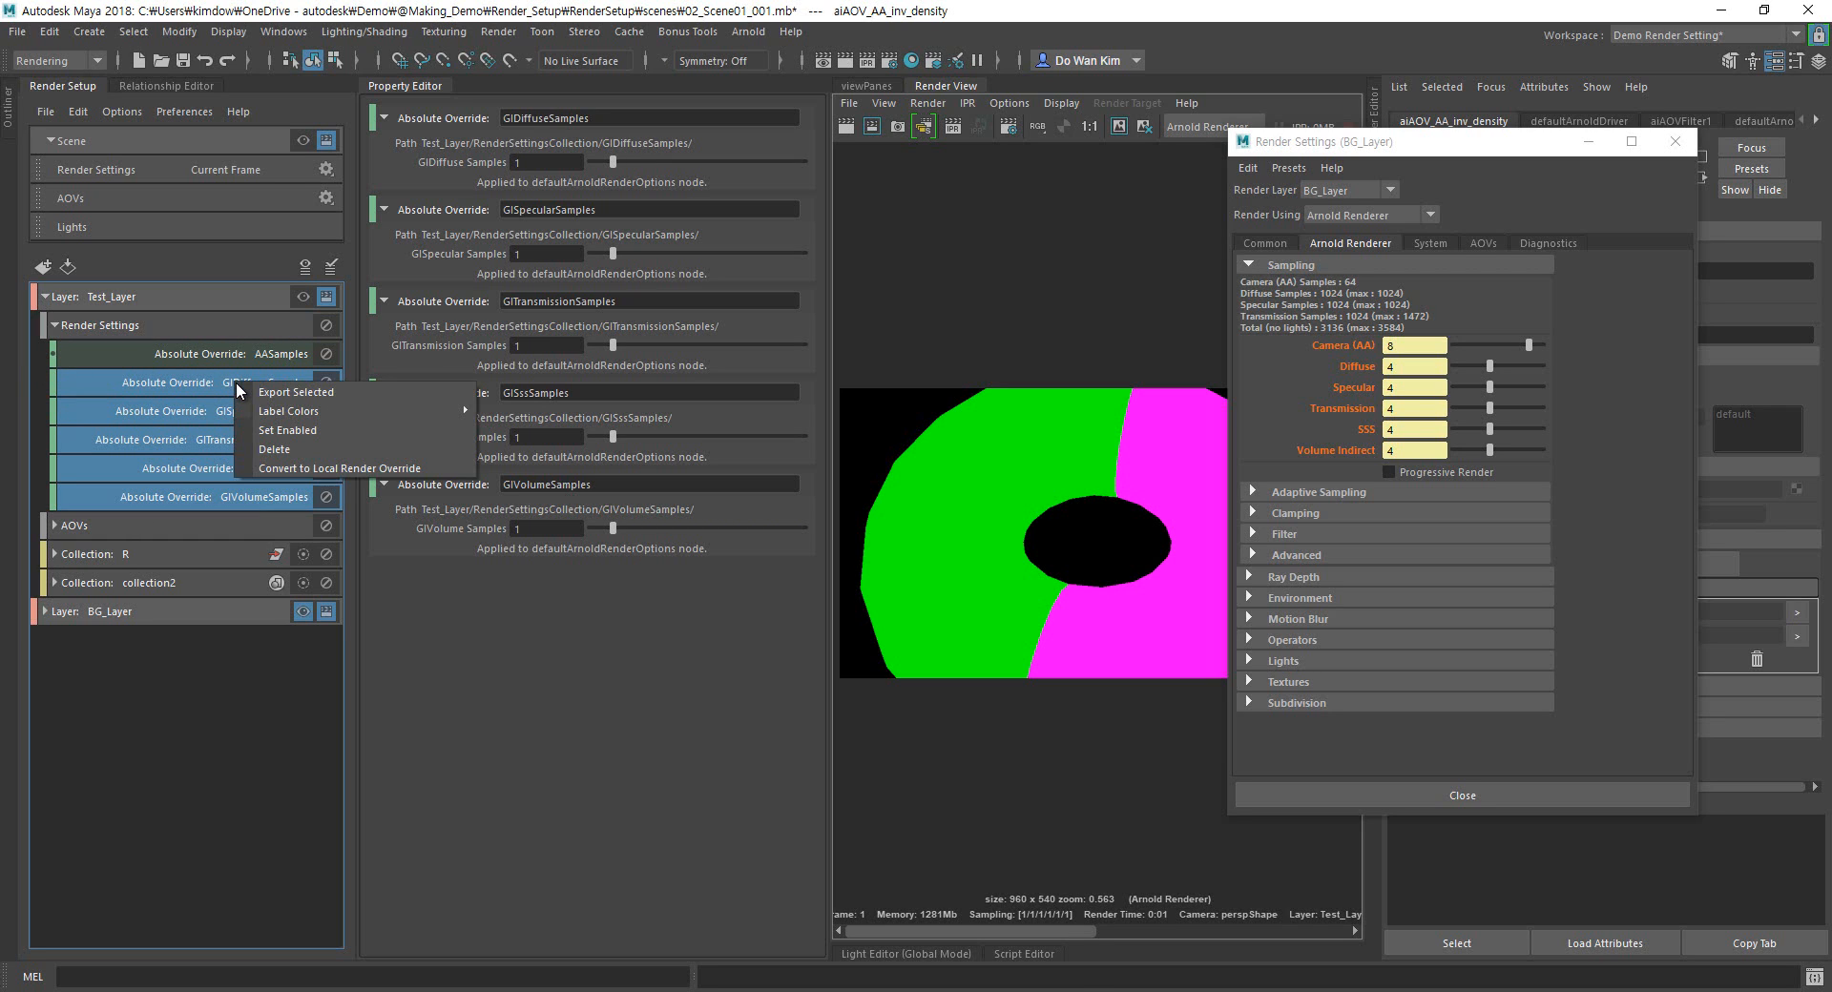
{"action": "left_click", "coordinate": [321, 471]}
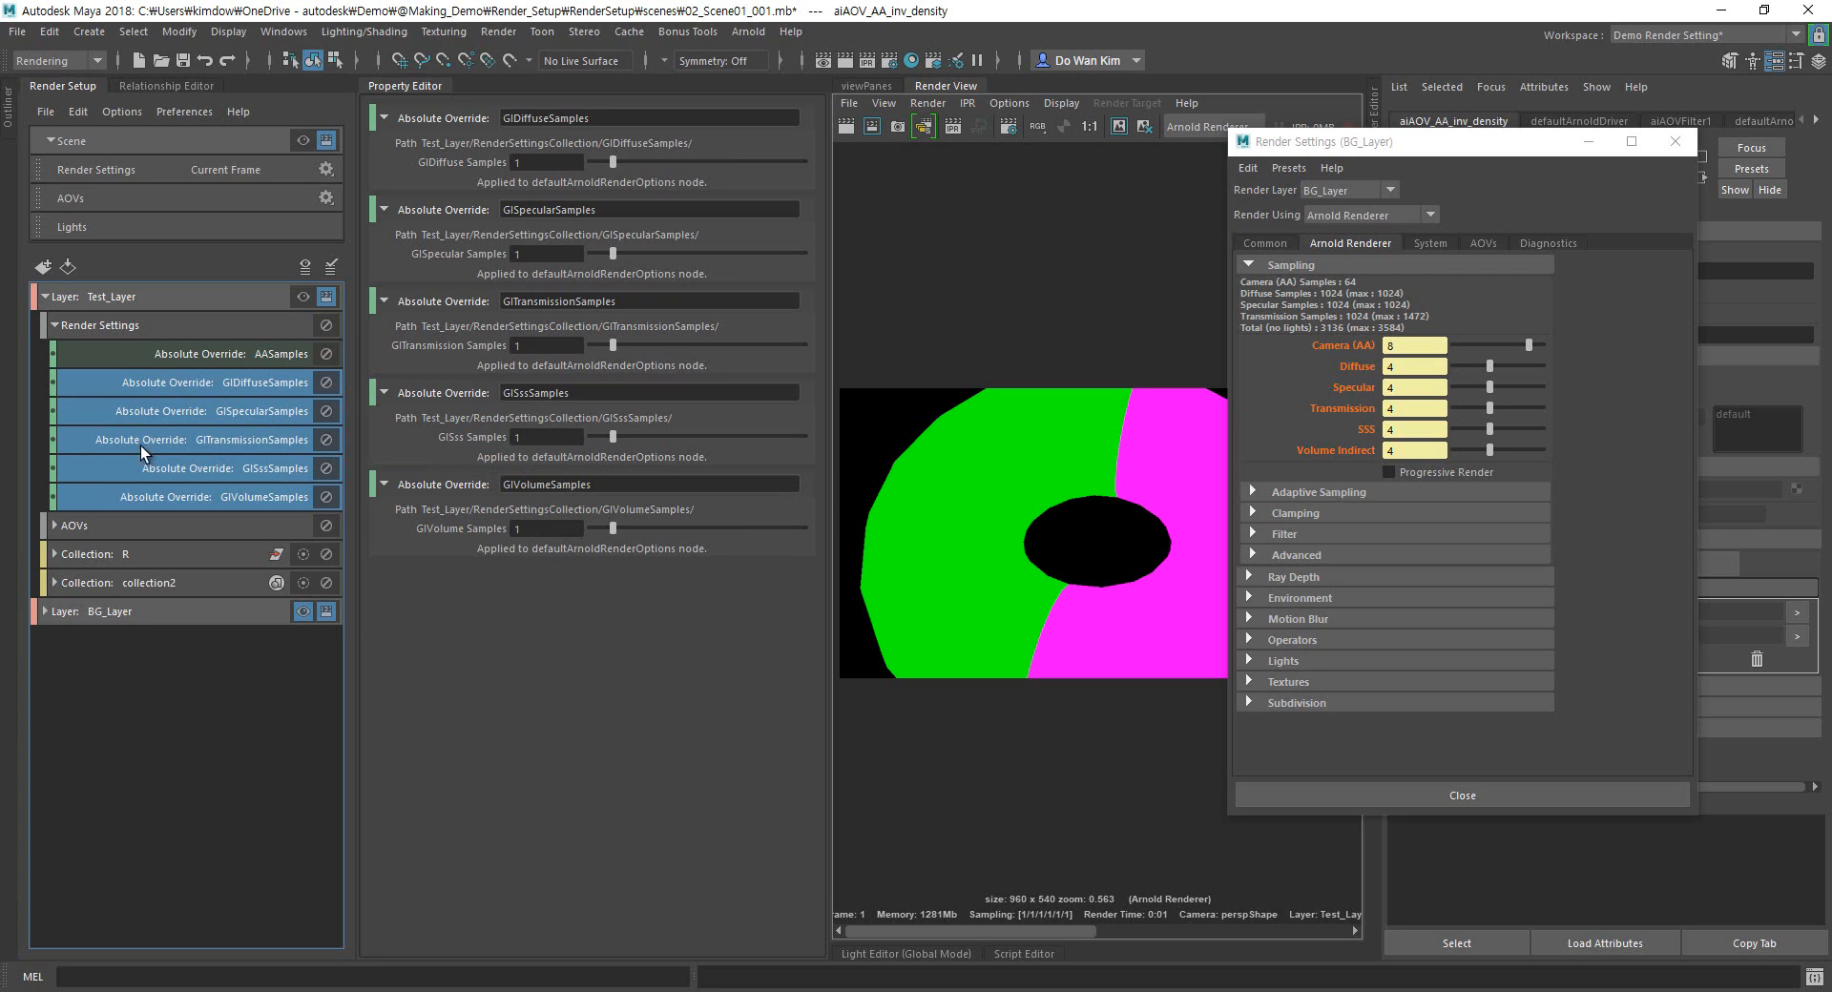
Check the Ignore Local Overrides option in the Render Sequence options and close the dialog without rendering.
{"action": "left_click", "coordinate": [182, 357]}
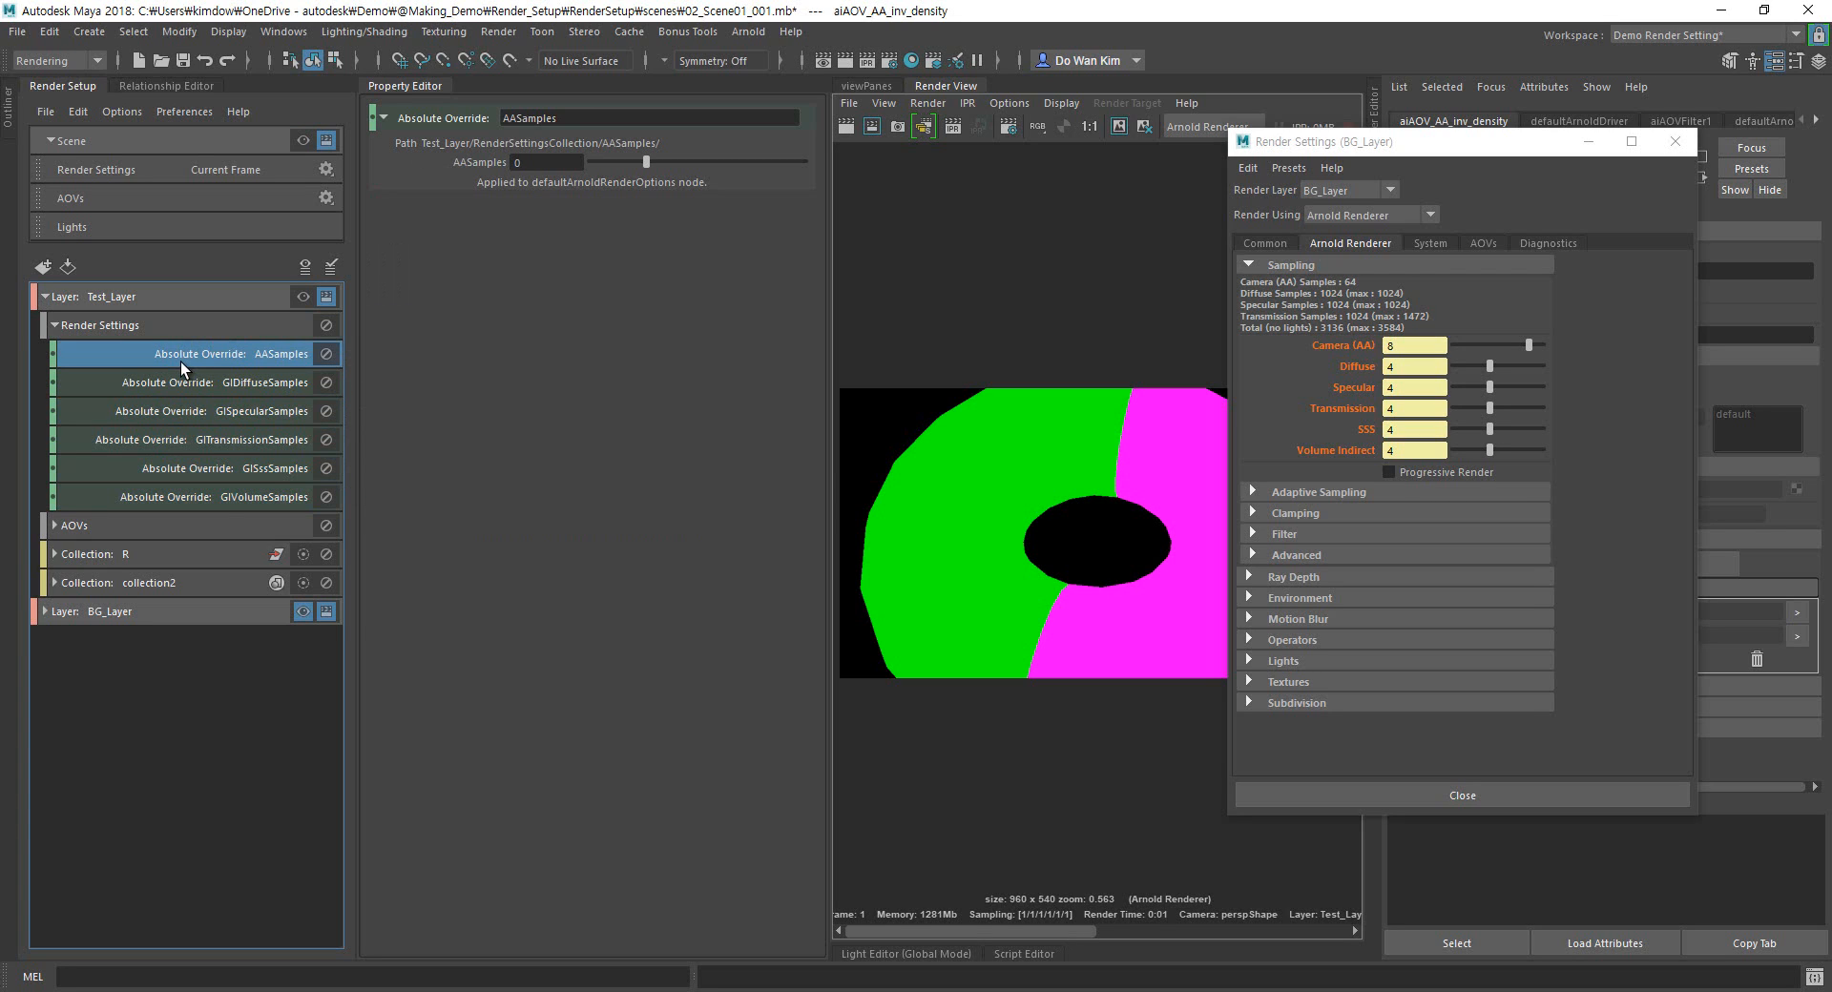
{"action": "left_click", "coordinate": [500, 32]}
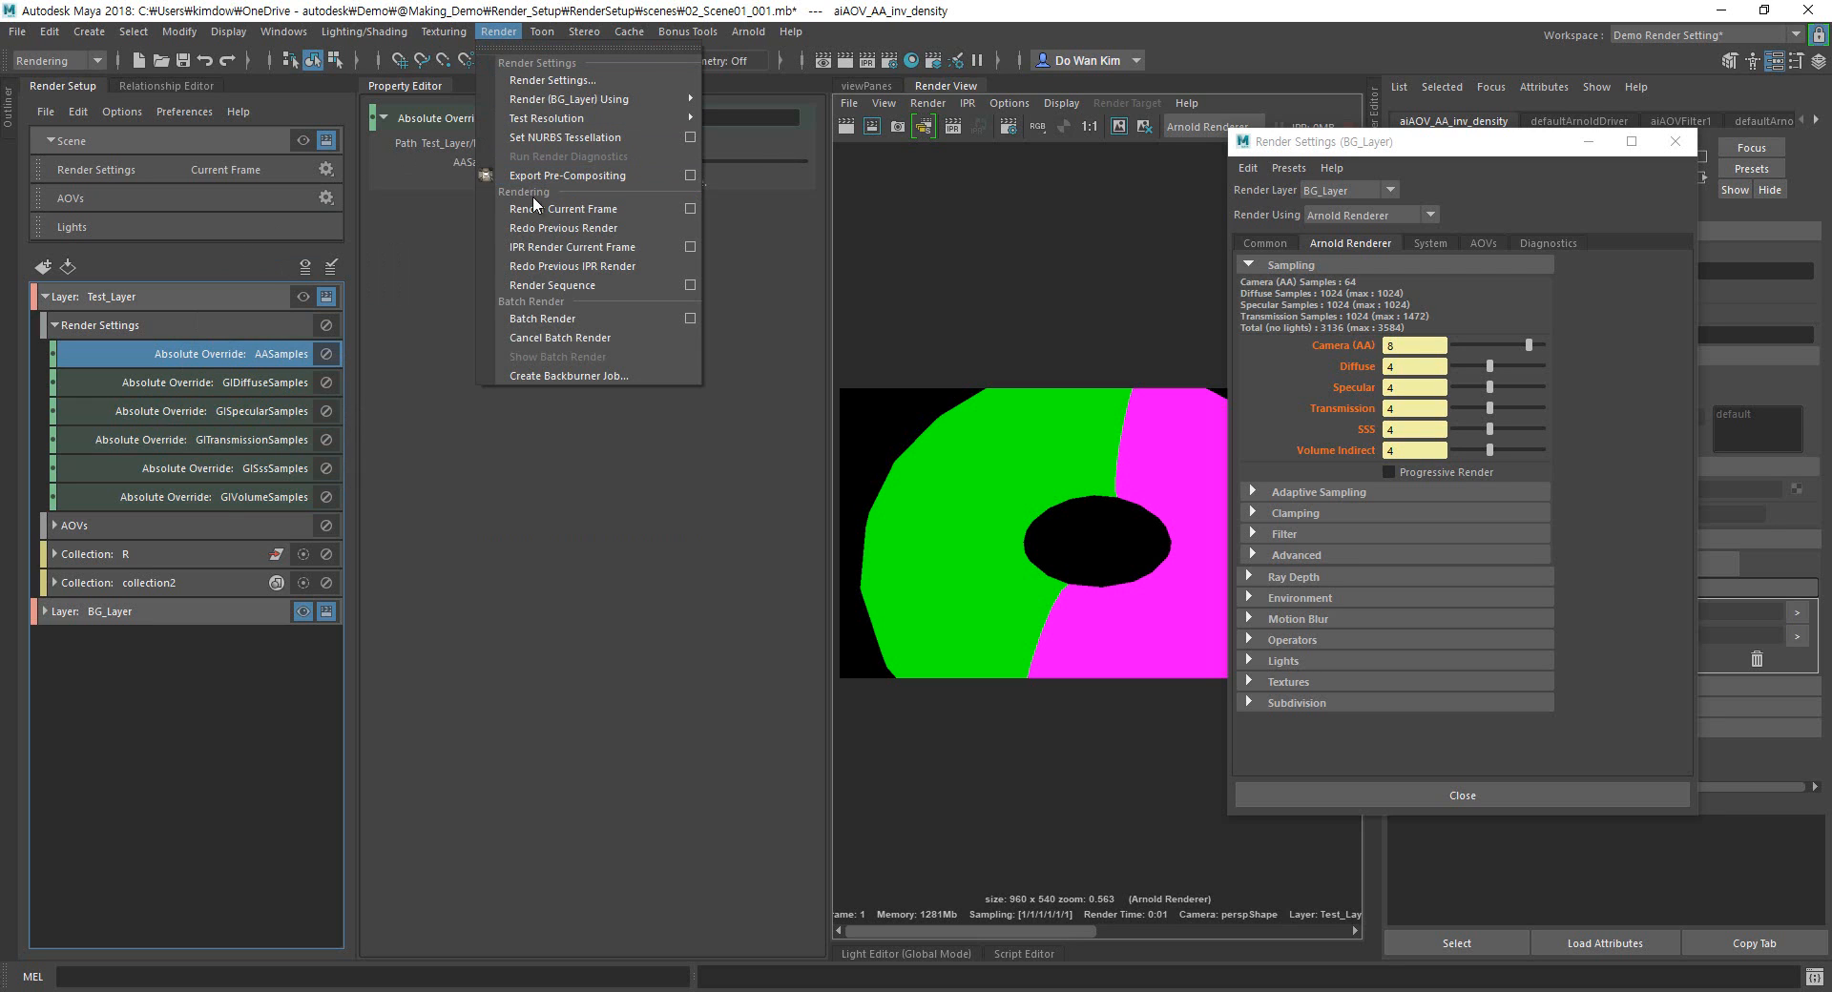
{"action": "left_click", "coordinate": [690, 284]}
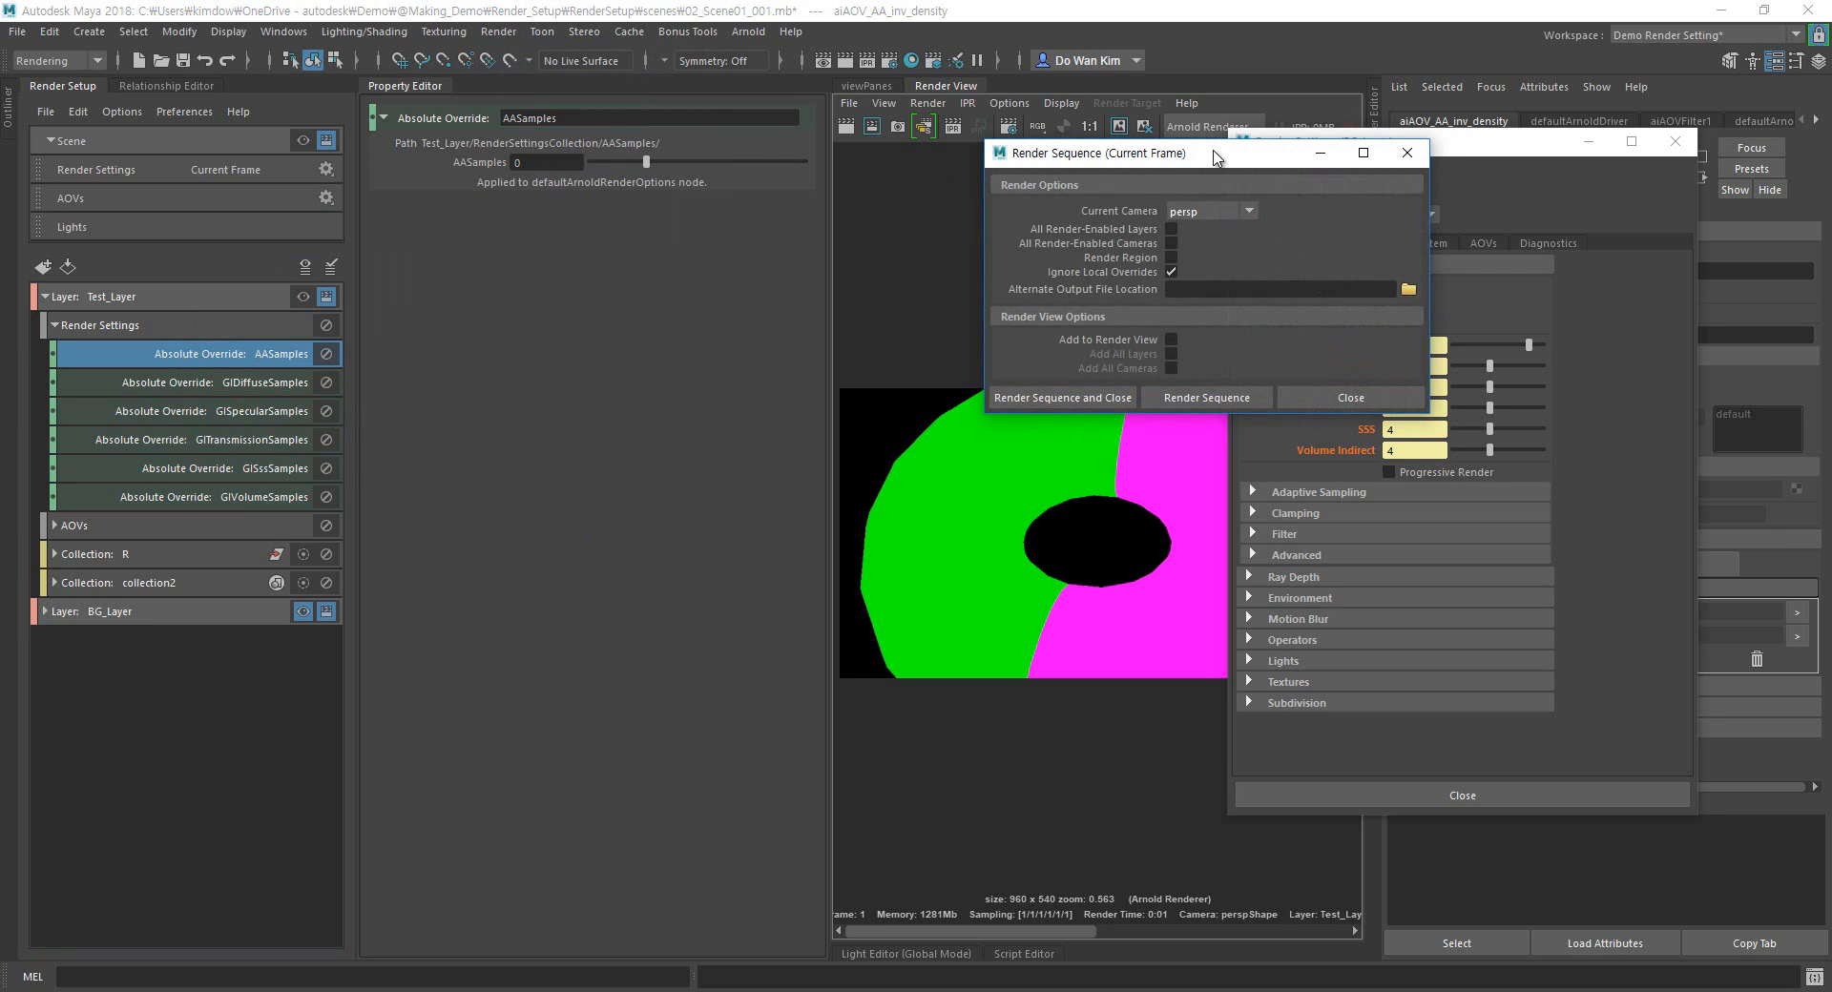
{"action": "left_click_drag", "start_coordinate": [1221, 159], "coordinate": [621, 313]}
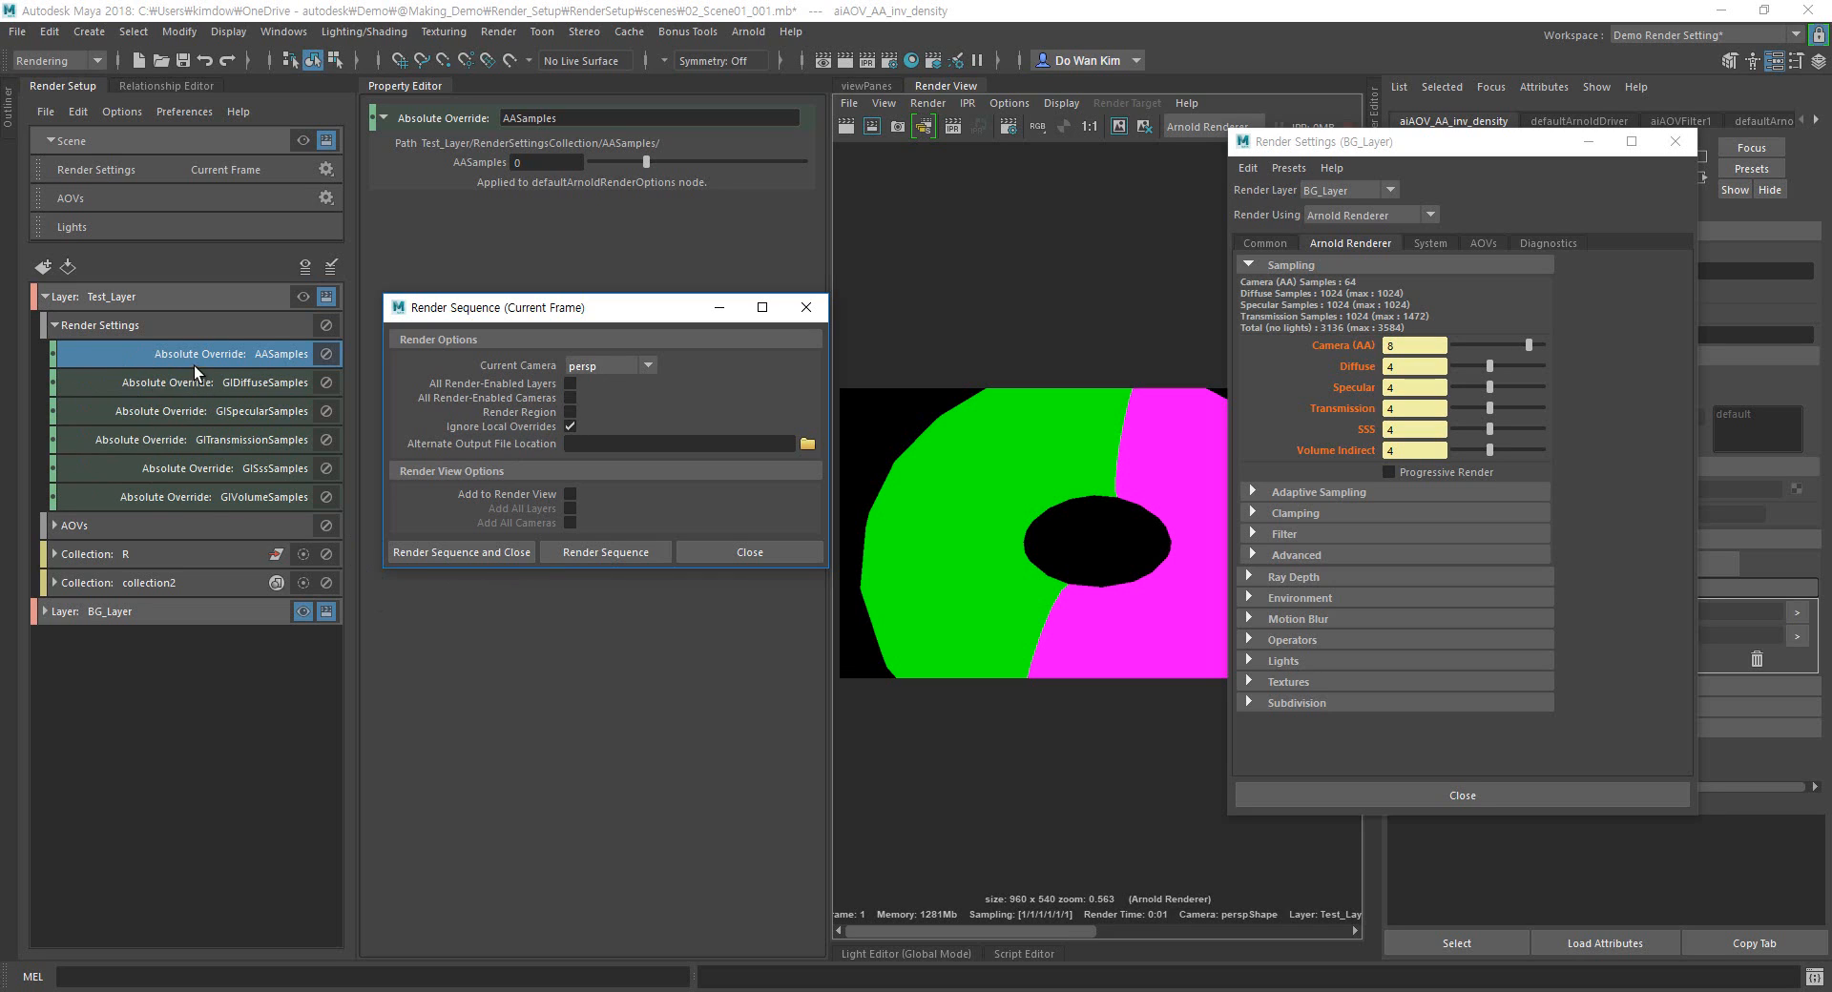
{"action": "left_click", "coordinate": [741, 552]}
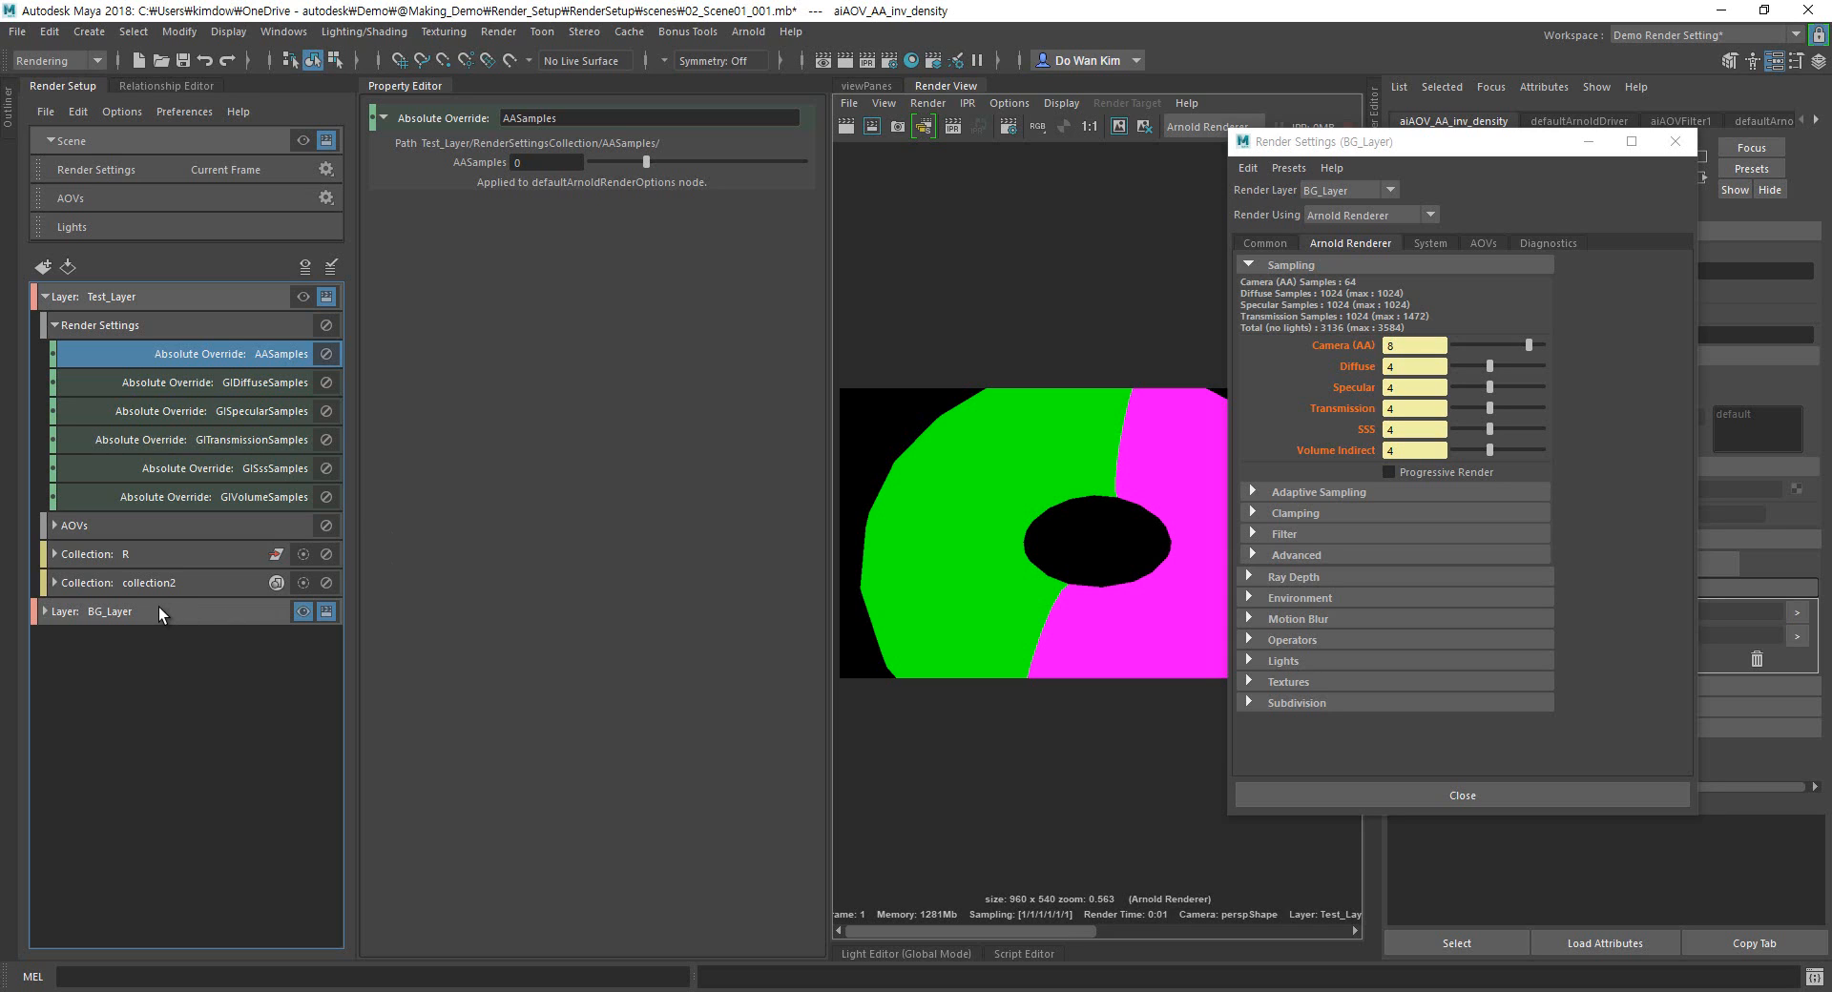